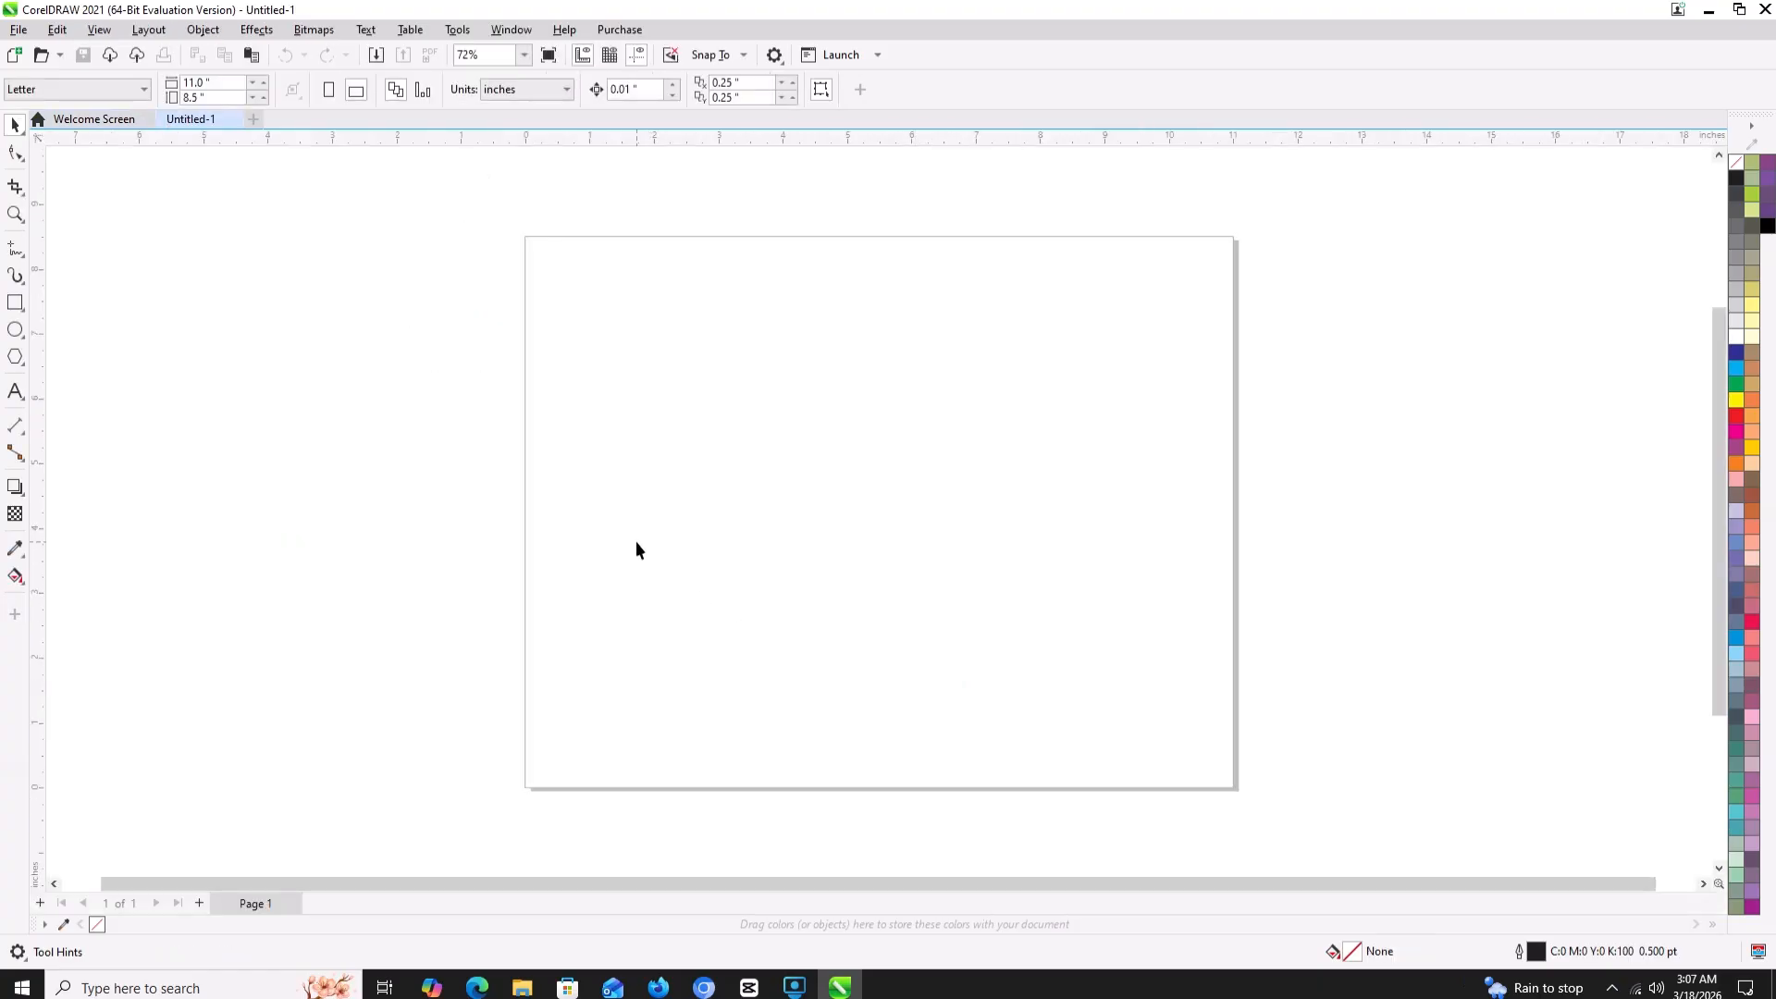
- Paste the copied teddy bear artwork onto the blank page
{"action": "key", "text": "ctrl+v"}
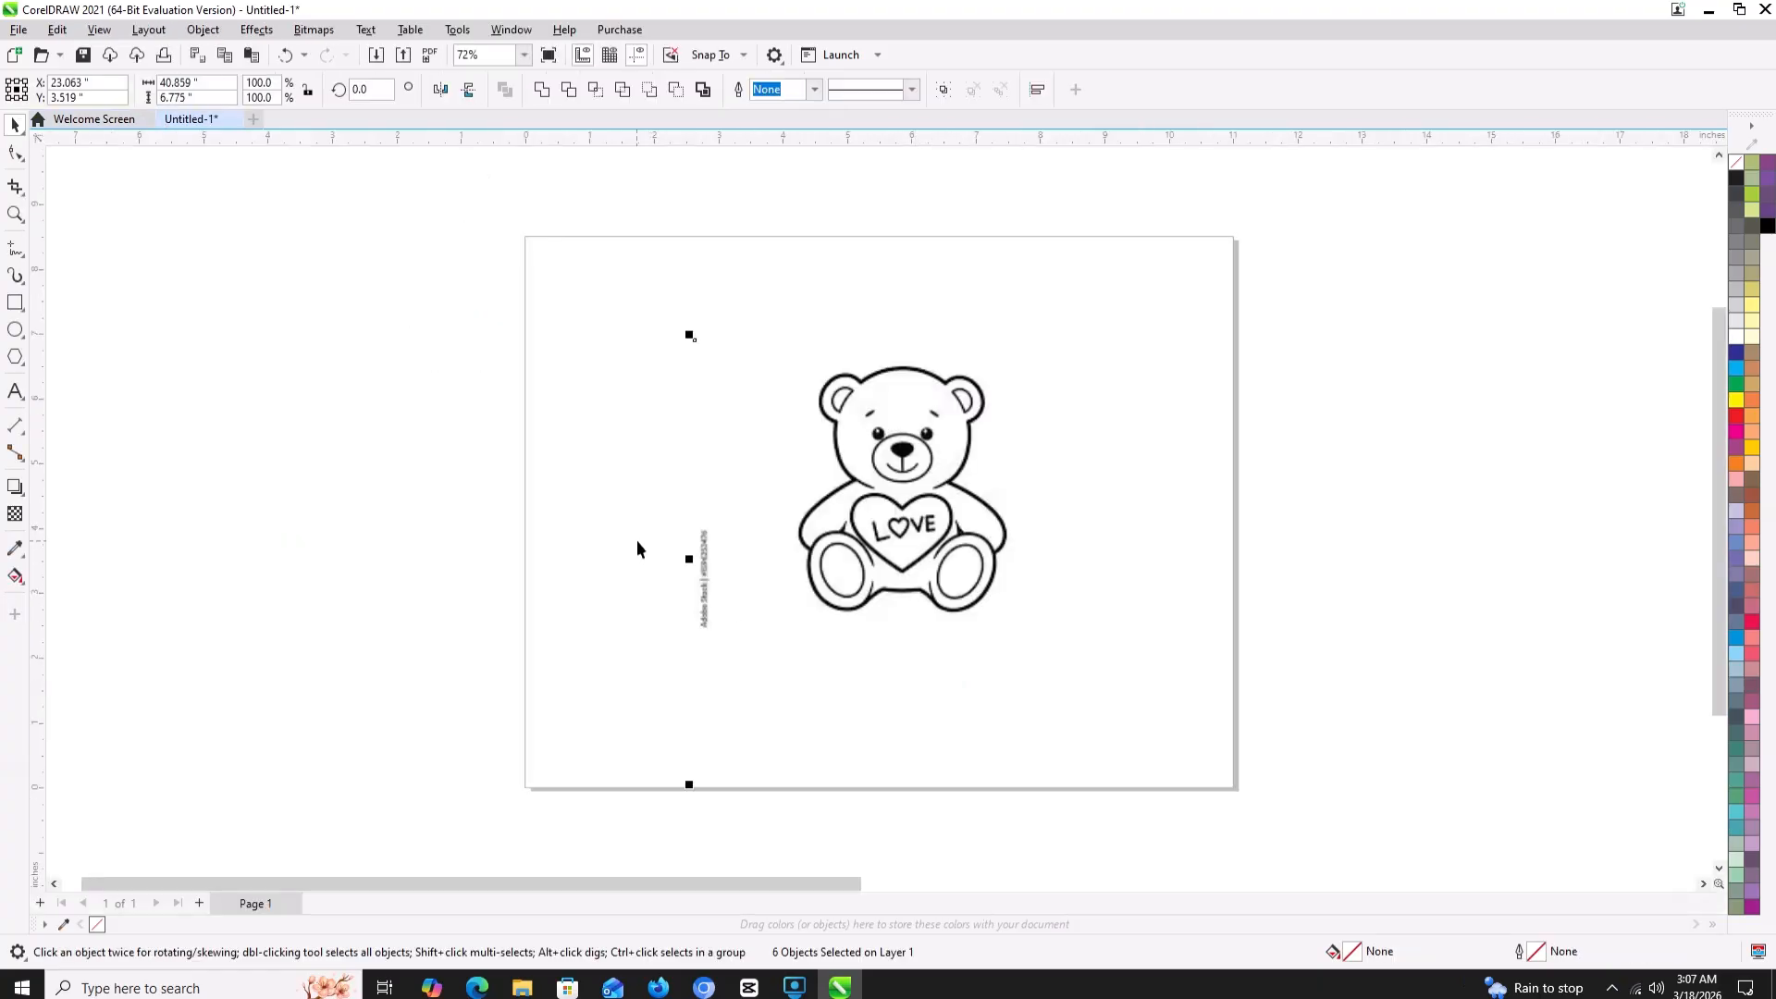
{"action": "key", "text": "h"}
{"action": "left_click_drag", "start_coordinate": [641, 533], "coordinate": [532, 546]}
- With the Pen tool, draw straight segments from the left ear across the head and down the bear's right side to the right foot
{"action": "left_click", "coordinate": [14, 394]}
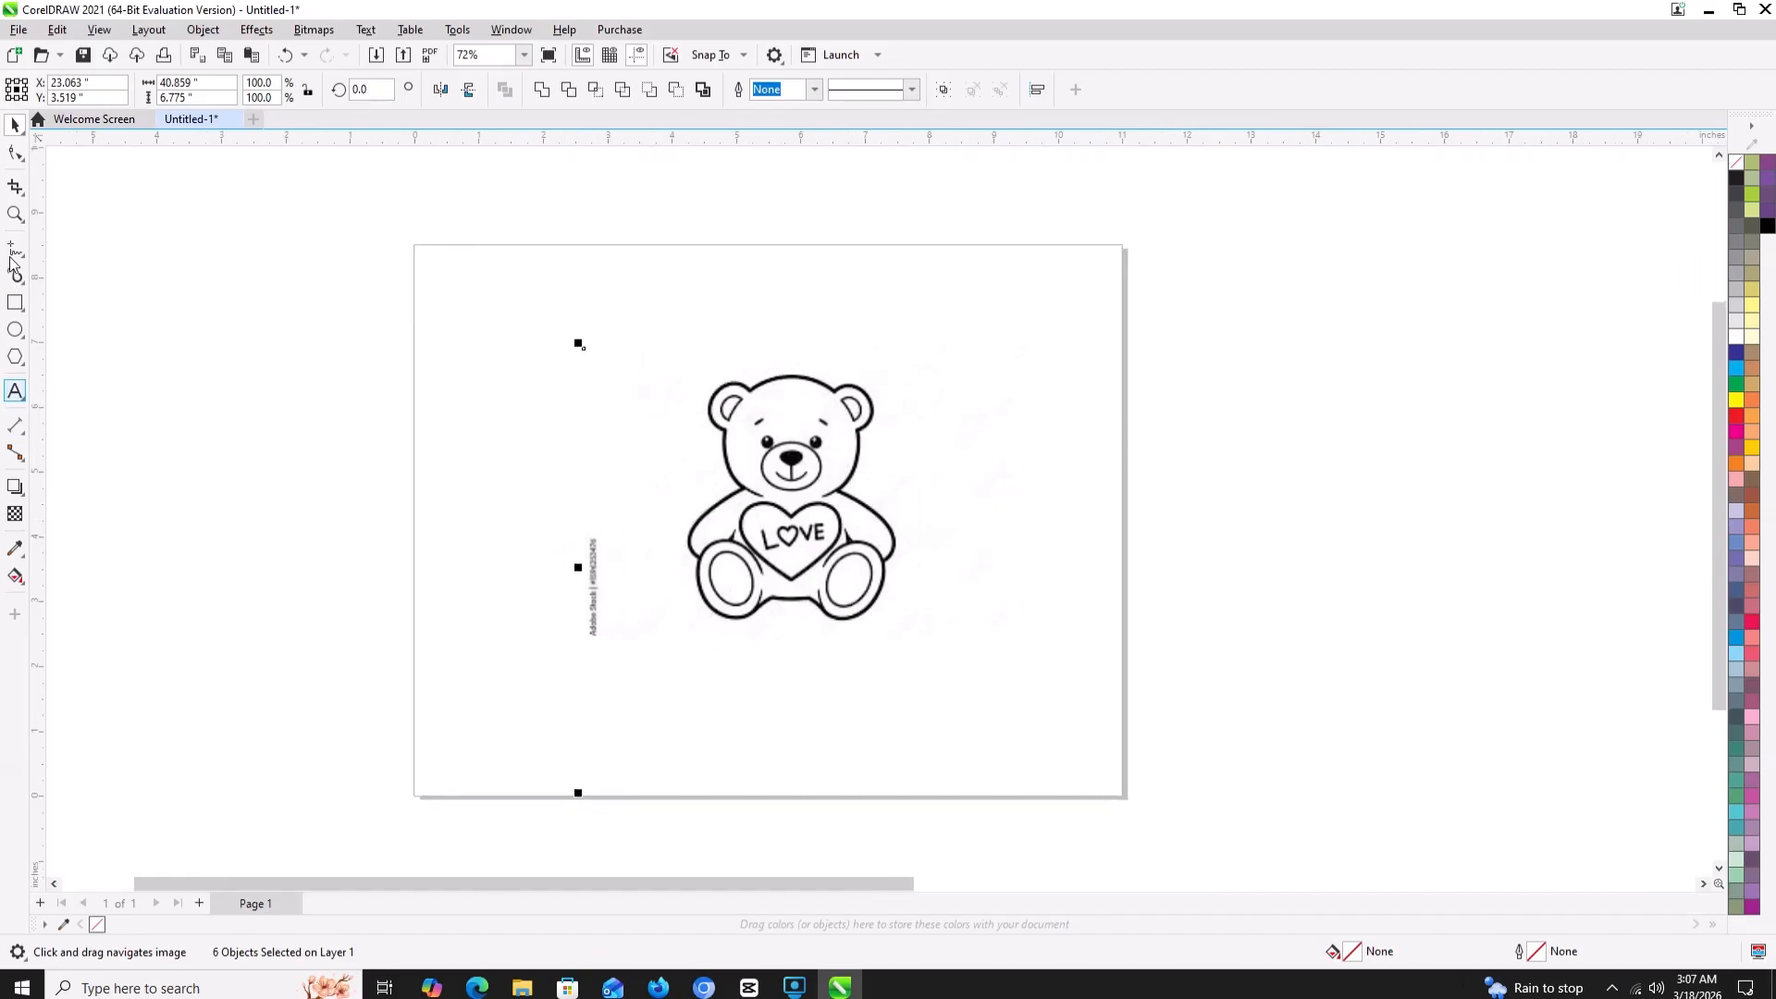
{"action": "left_click", "coordinate": [15, 244]}
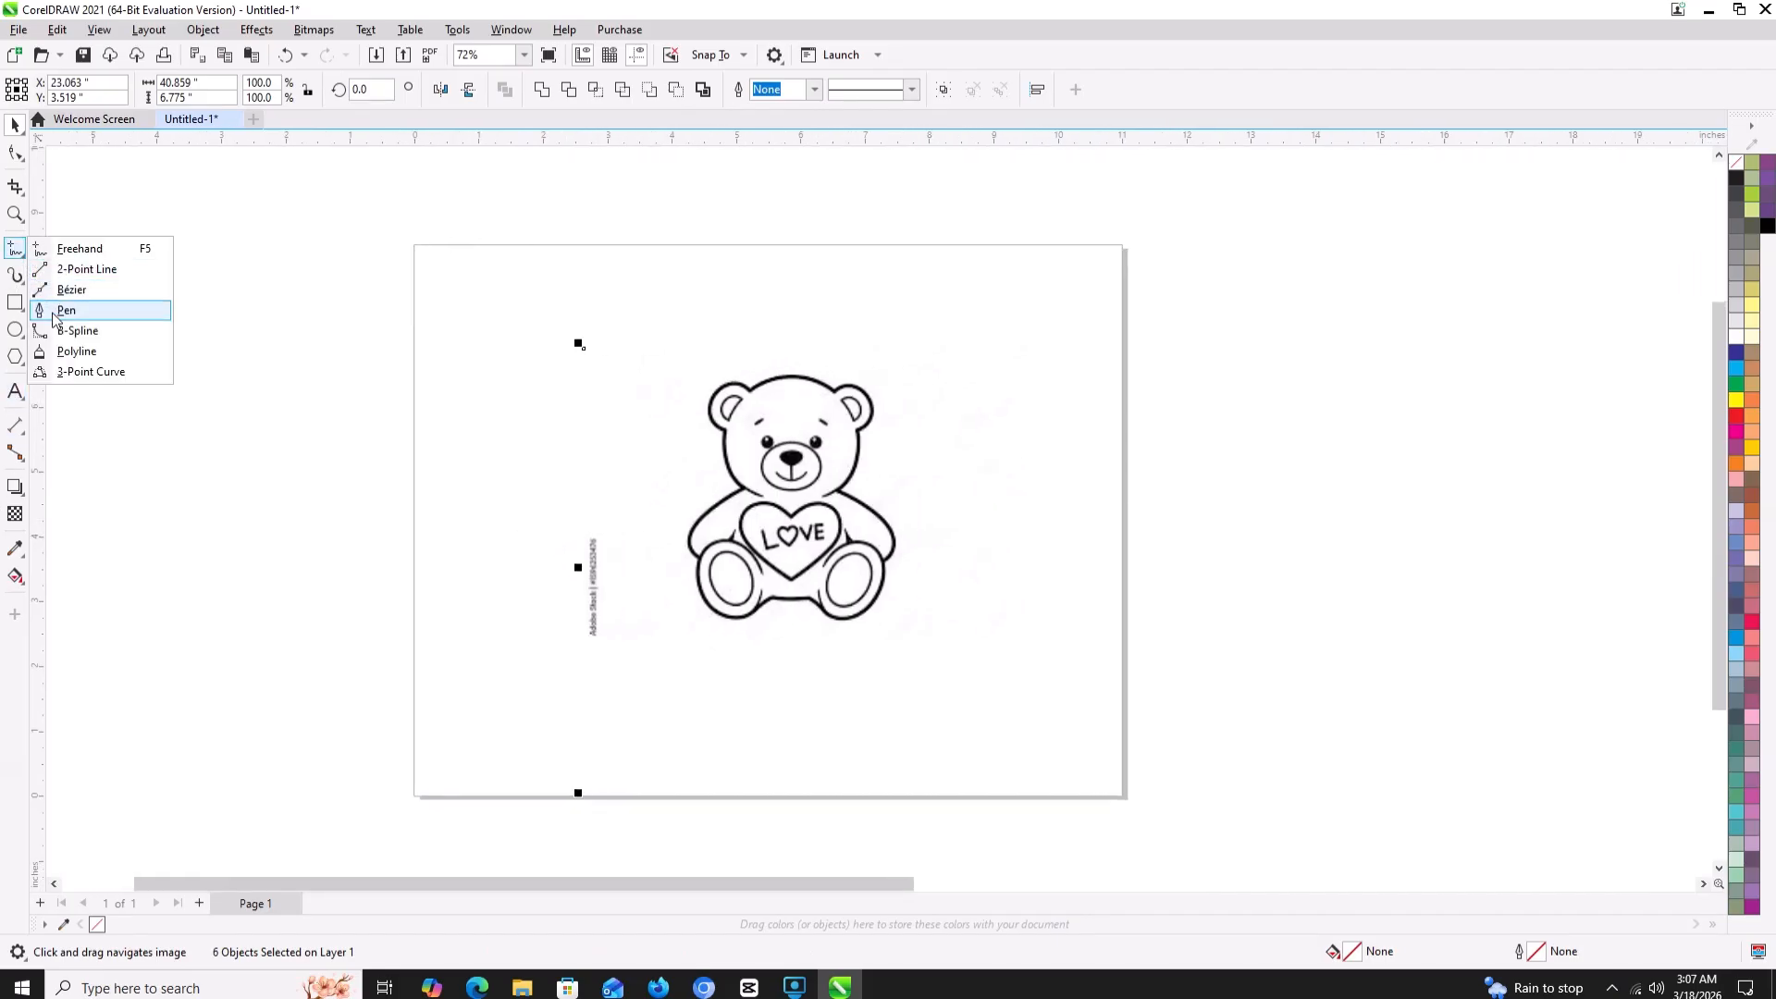
{"action": "left_click", "coordinate": [65, 311]}
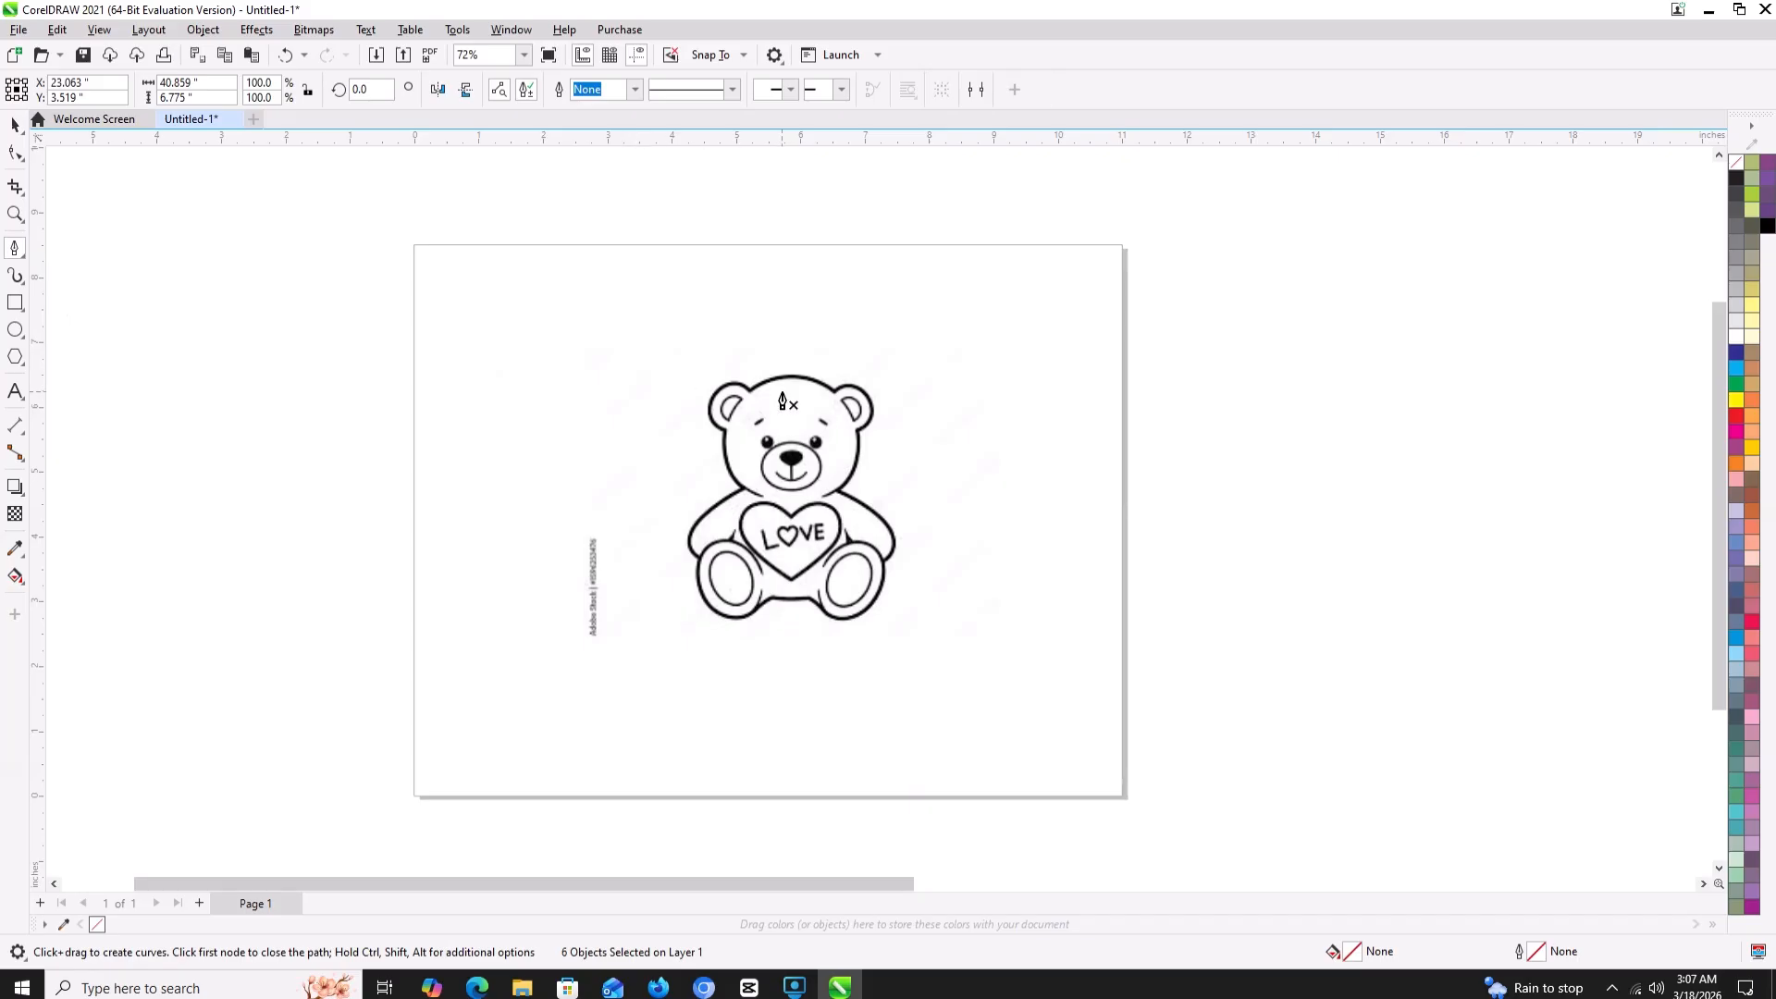
{"action": "left_click", "coordinate": [752, 391]}
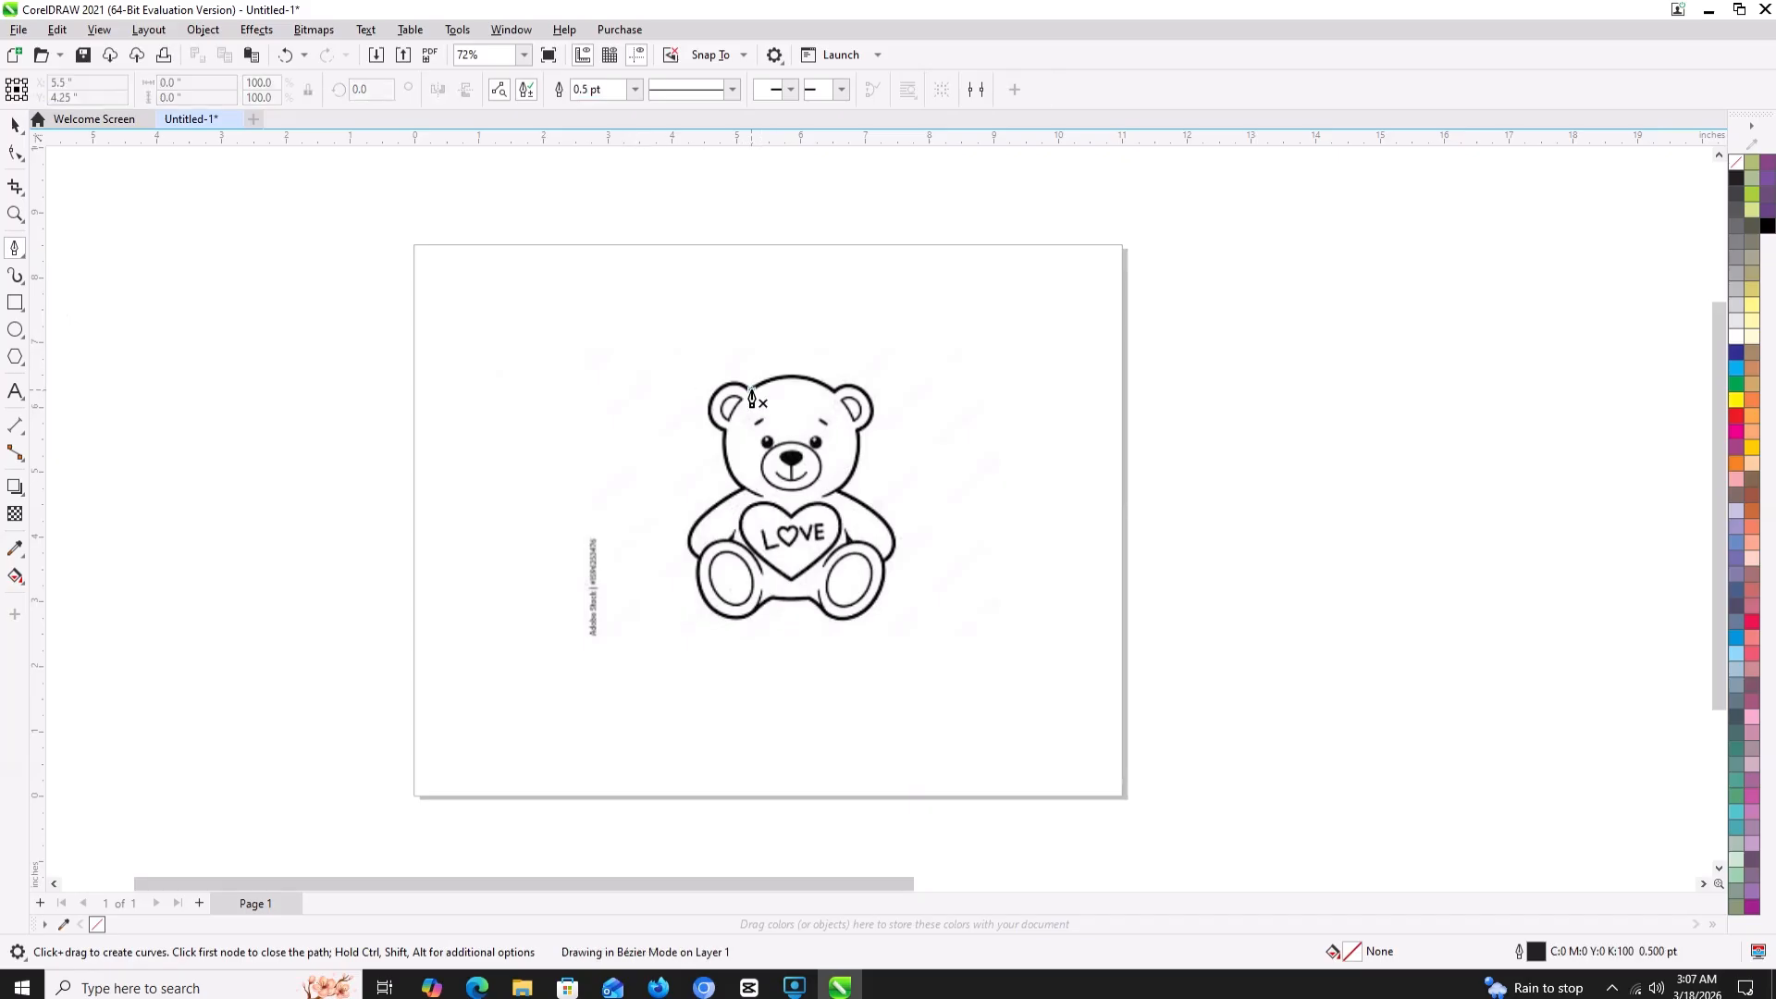
{"action": "left_click", "coordinate": [836, 392]}
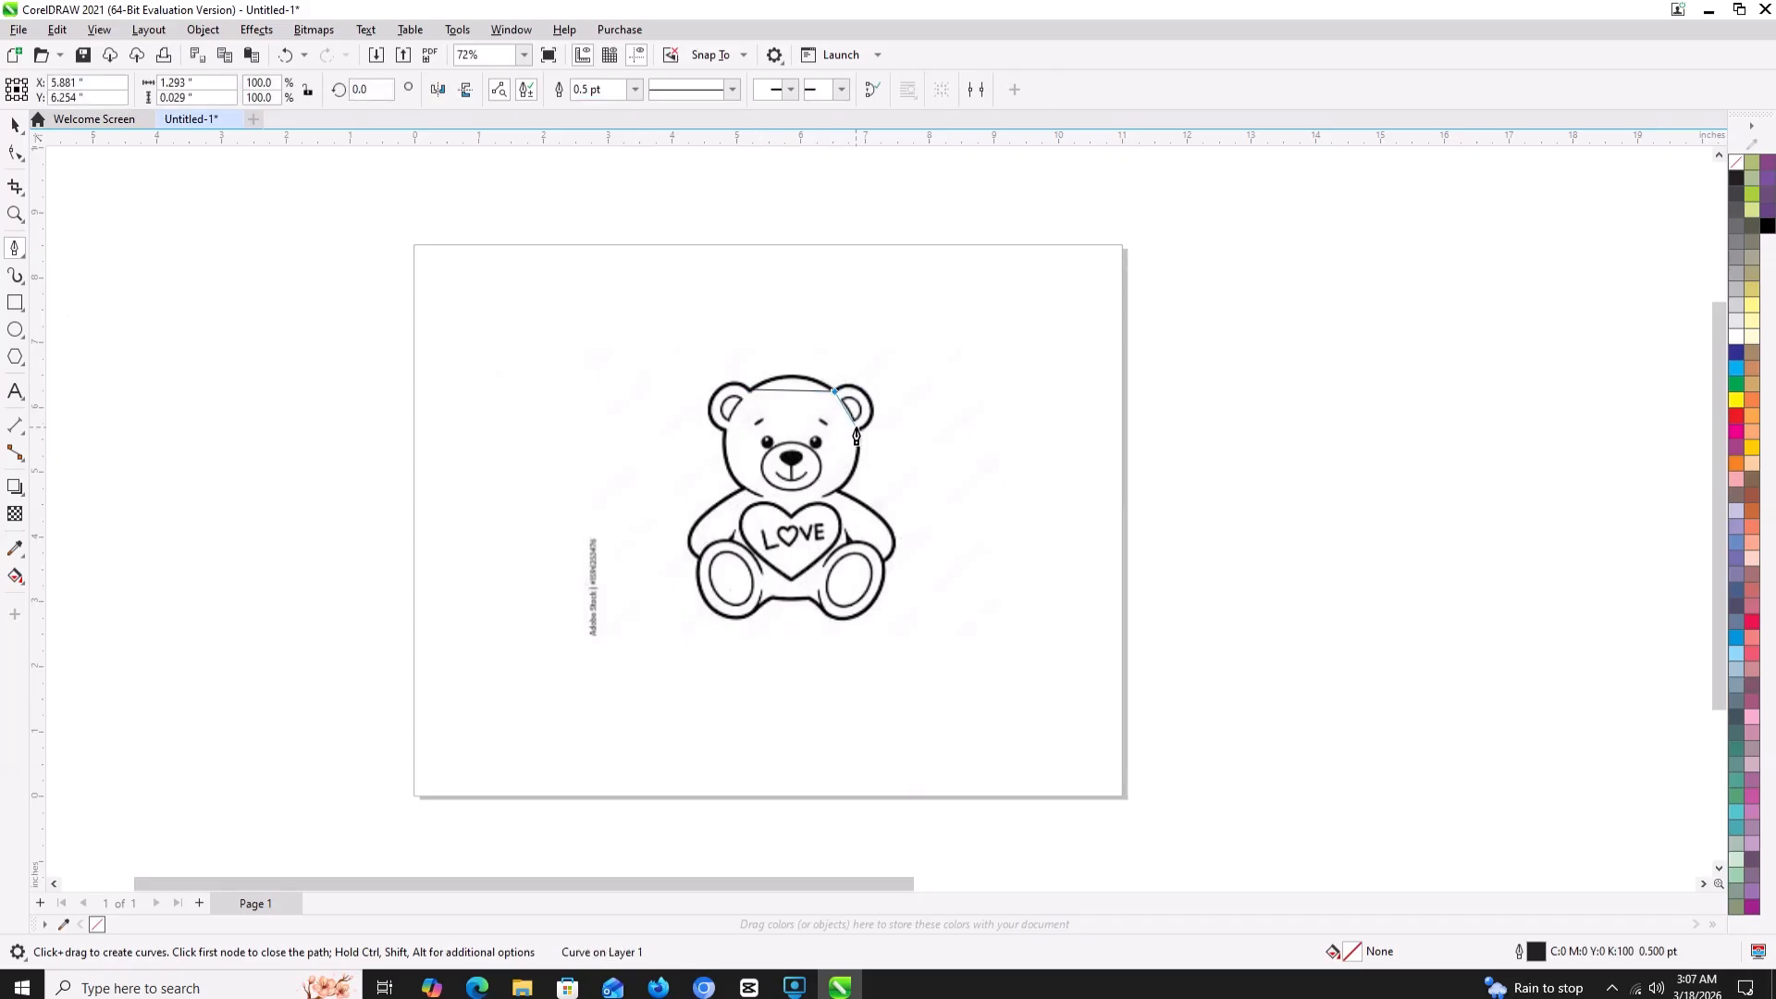
{"action": "left_click", "coordinate": [858, 428]}
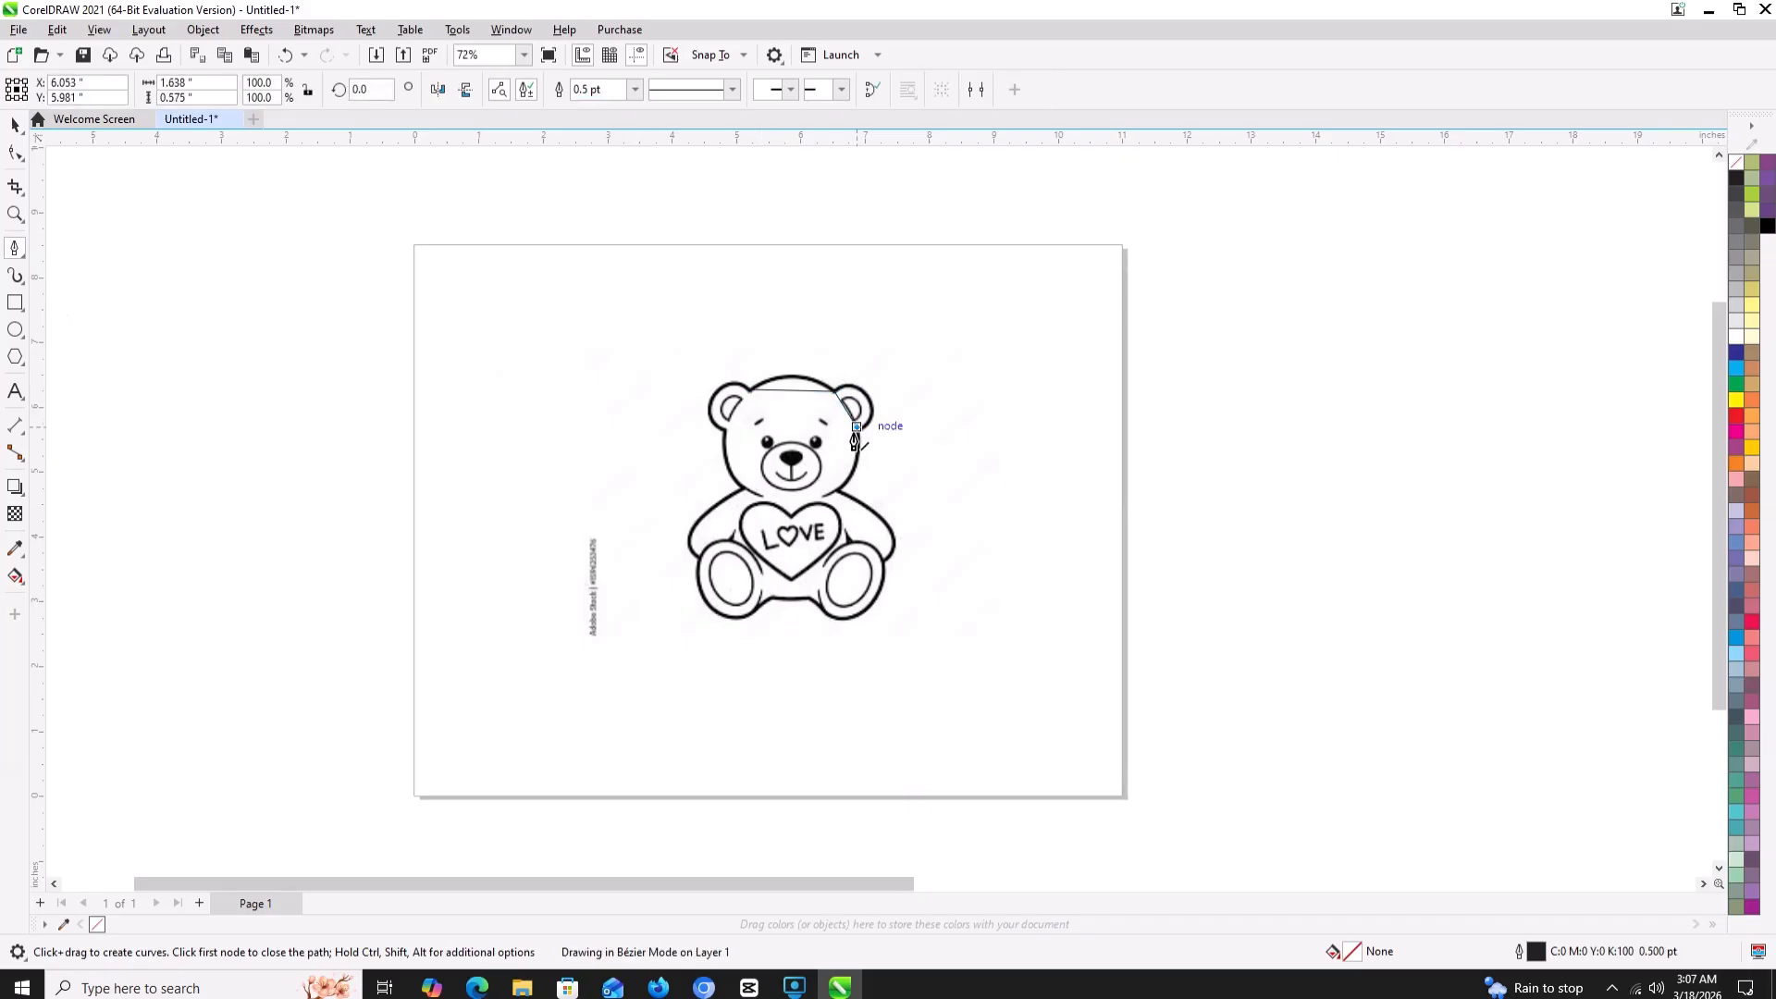
{"action": "left_click", "coordinate": [839, 491]}
{"action": "left_click", "coordinate": [884, 562]}
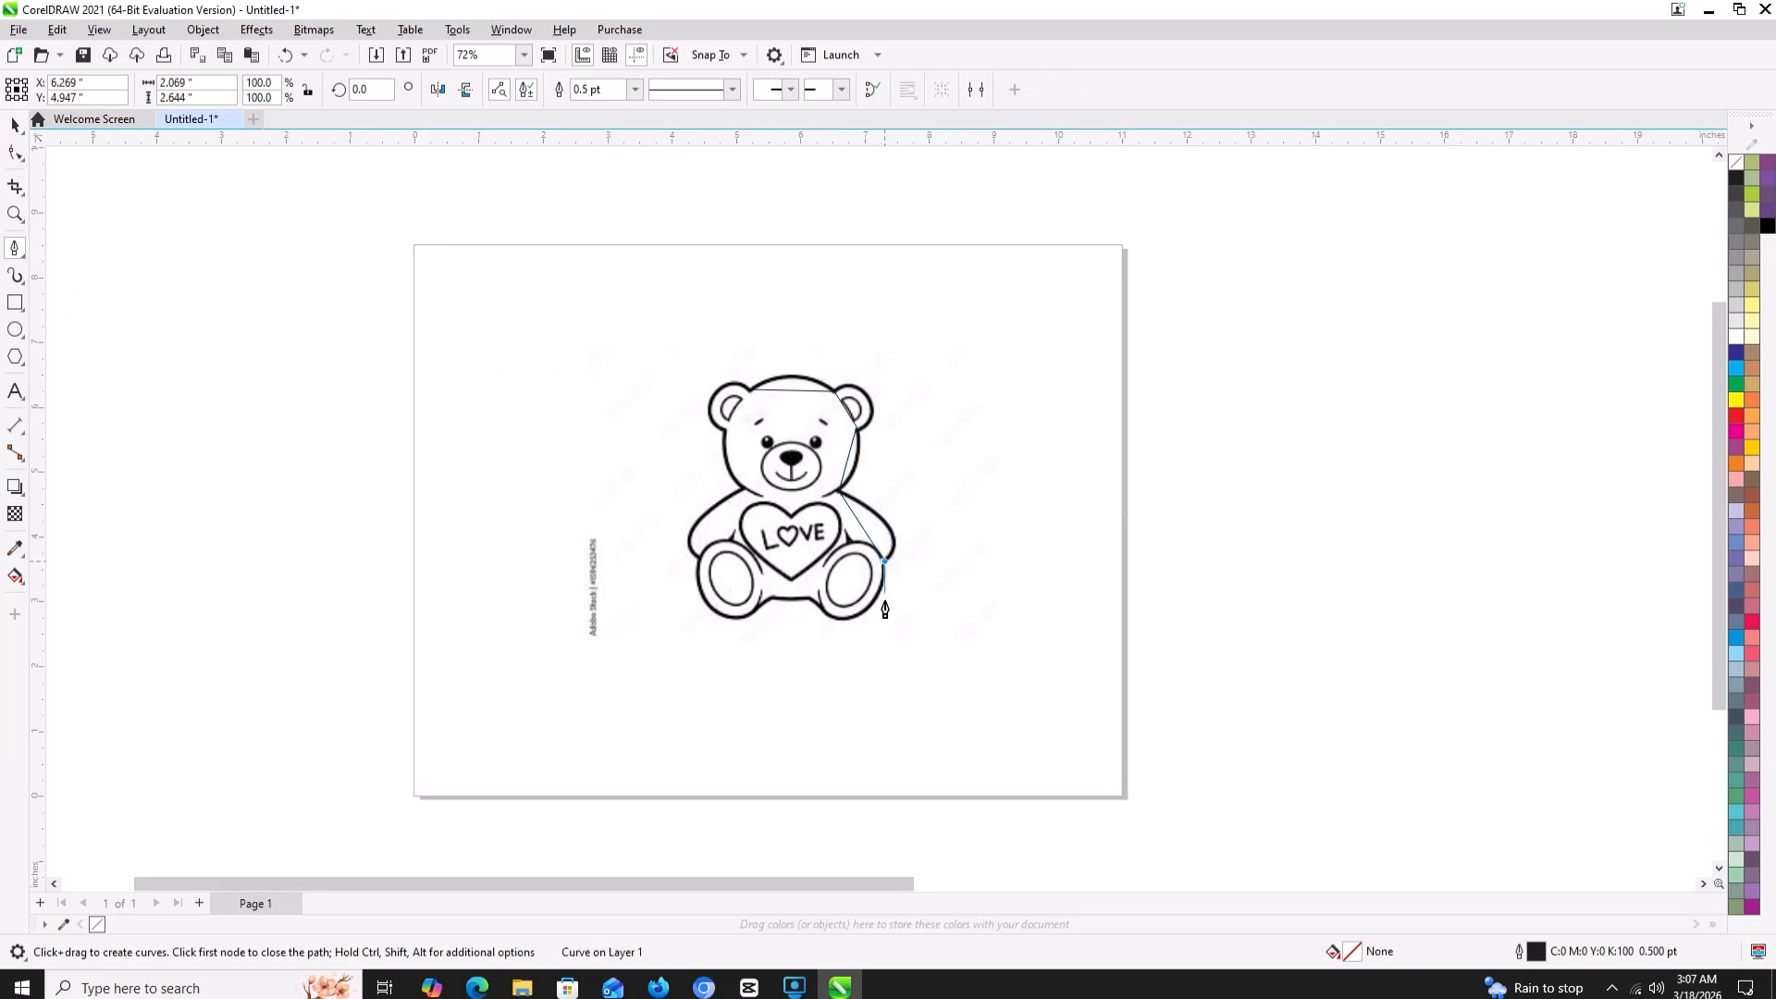
- Continue the straight segments along the bear's bottom and up its left side, closing the path at the starting node by the left ear
{"action": "left_click", "coordinate": [811, 601]}
{"action": "left_click", "coordinate": [770, 599]}
{"action": "left_click", "coordinate": [700, 560]}
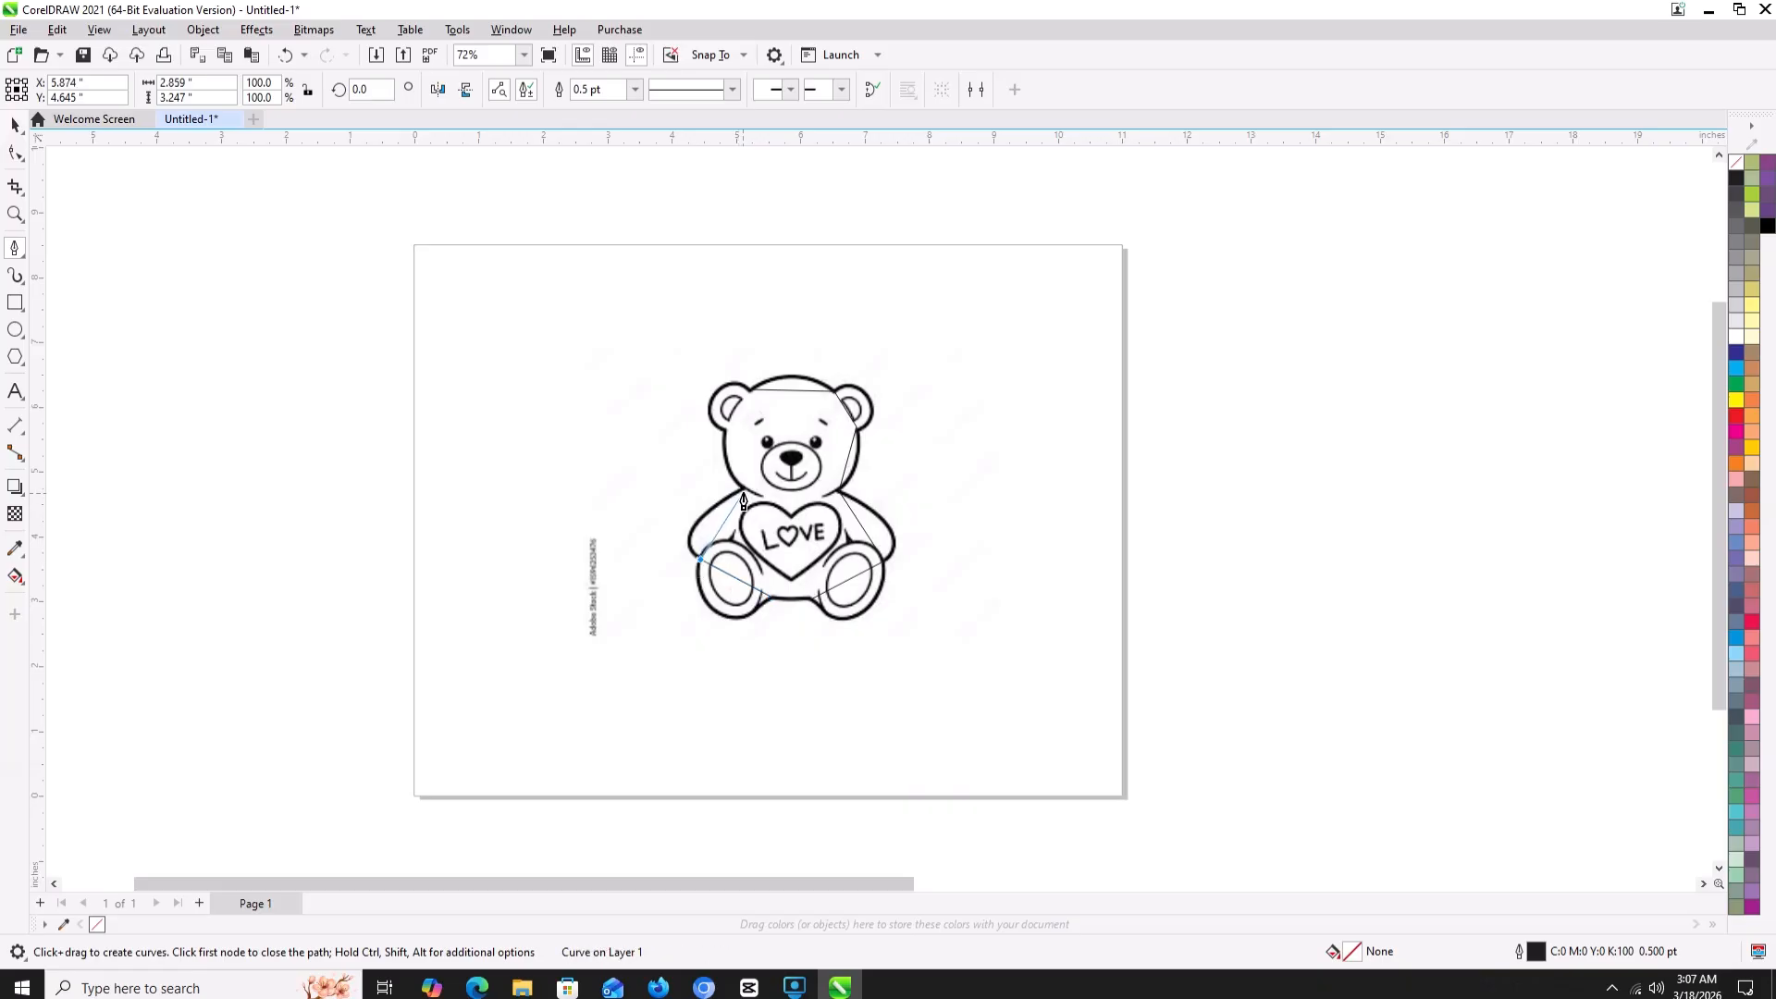
{"action": "left_click", "coordinate": [743, 489]}
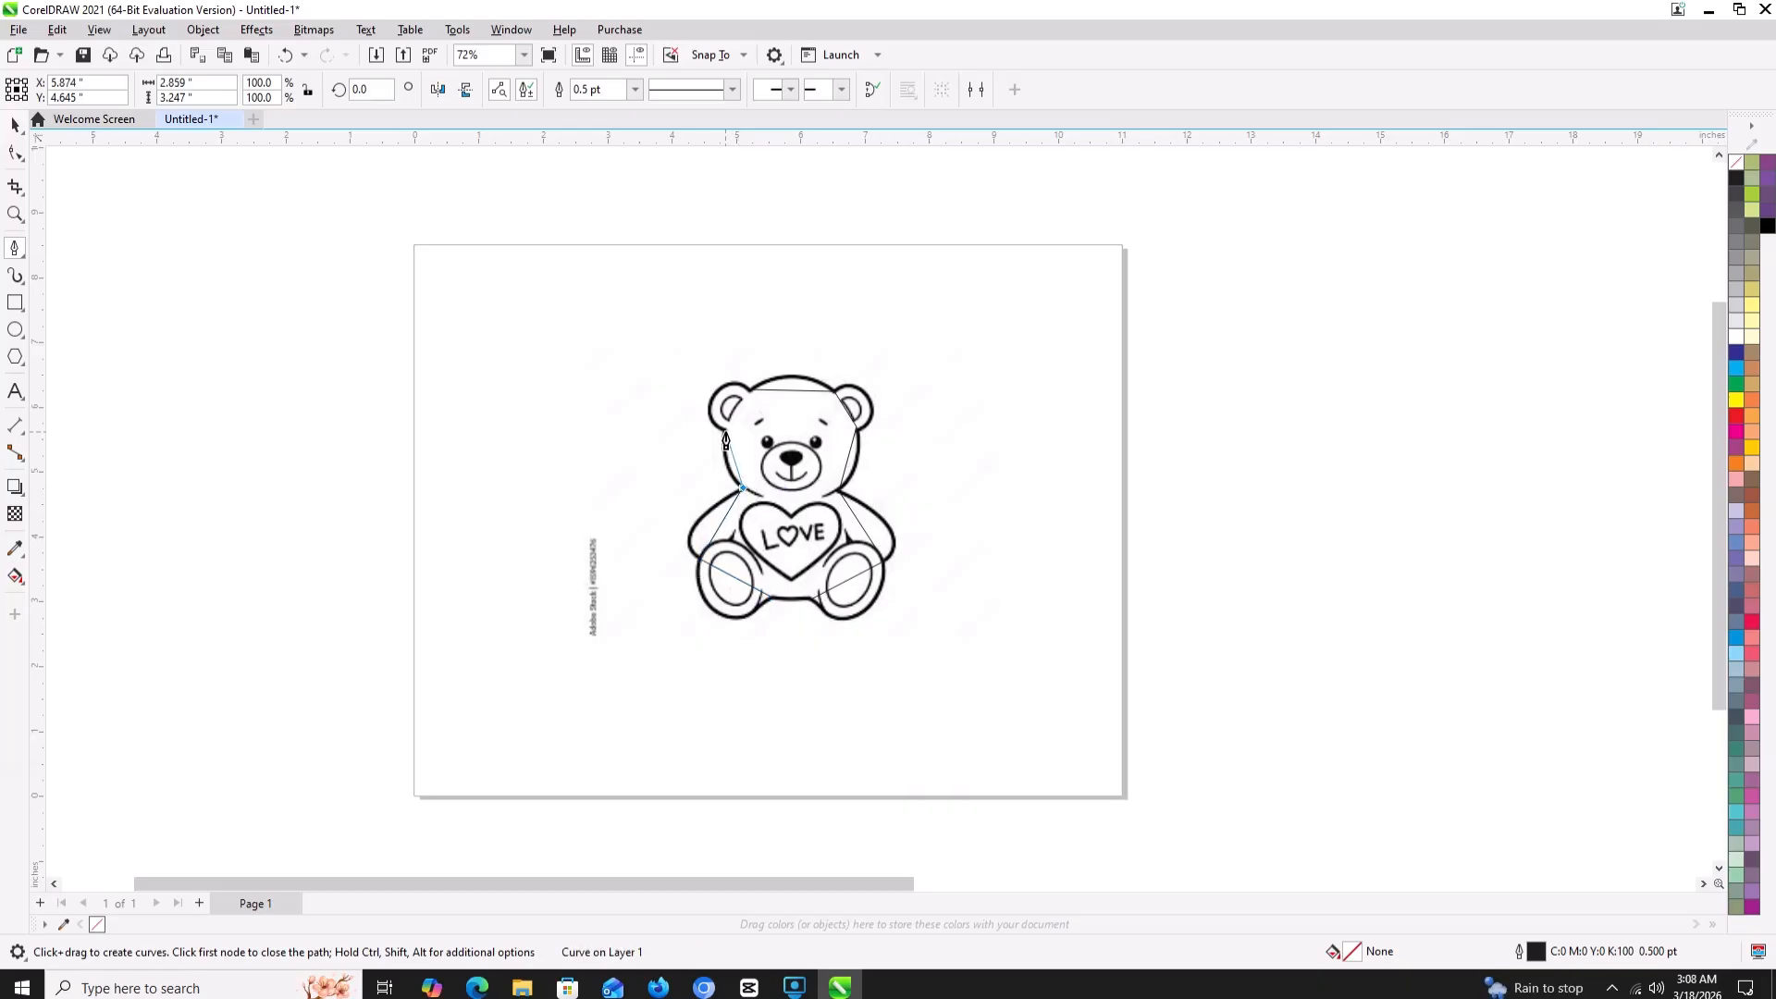
{"action": "left_click", "coordinate": [725, 430]}
{"action": "left_click", "coordinate": [754, 391]}
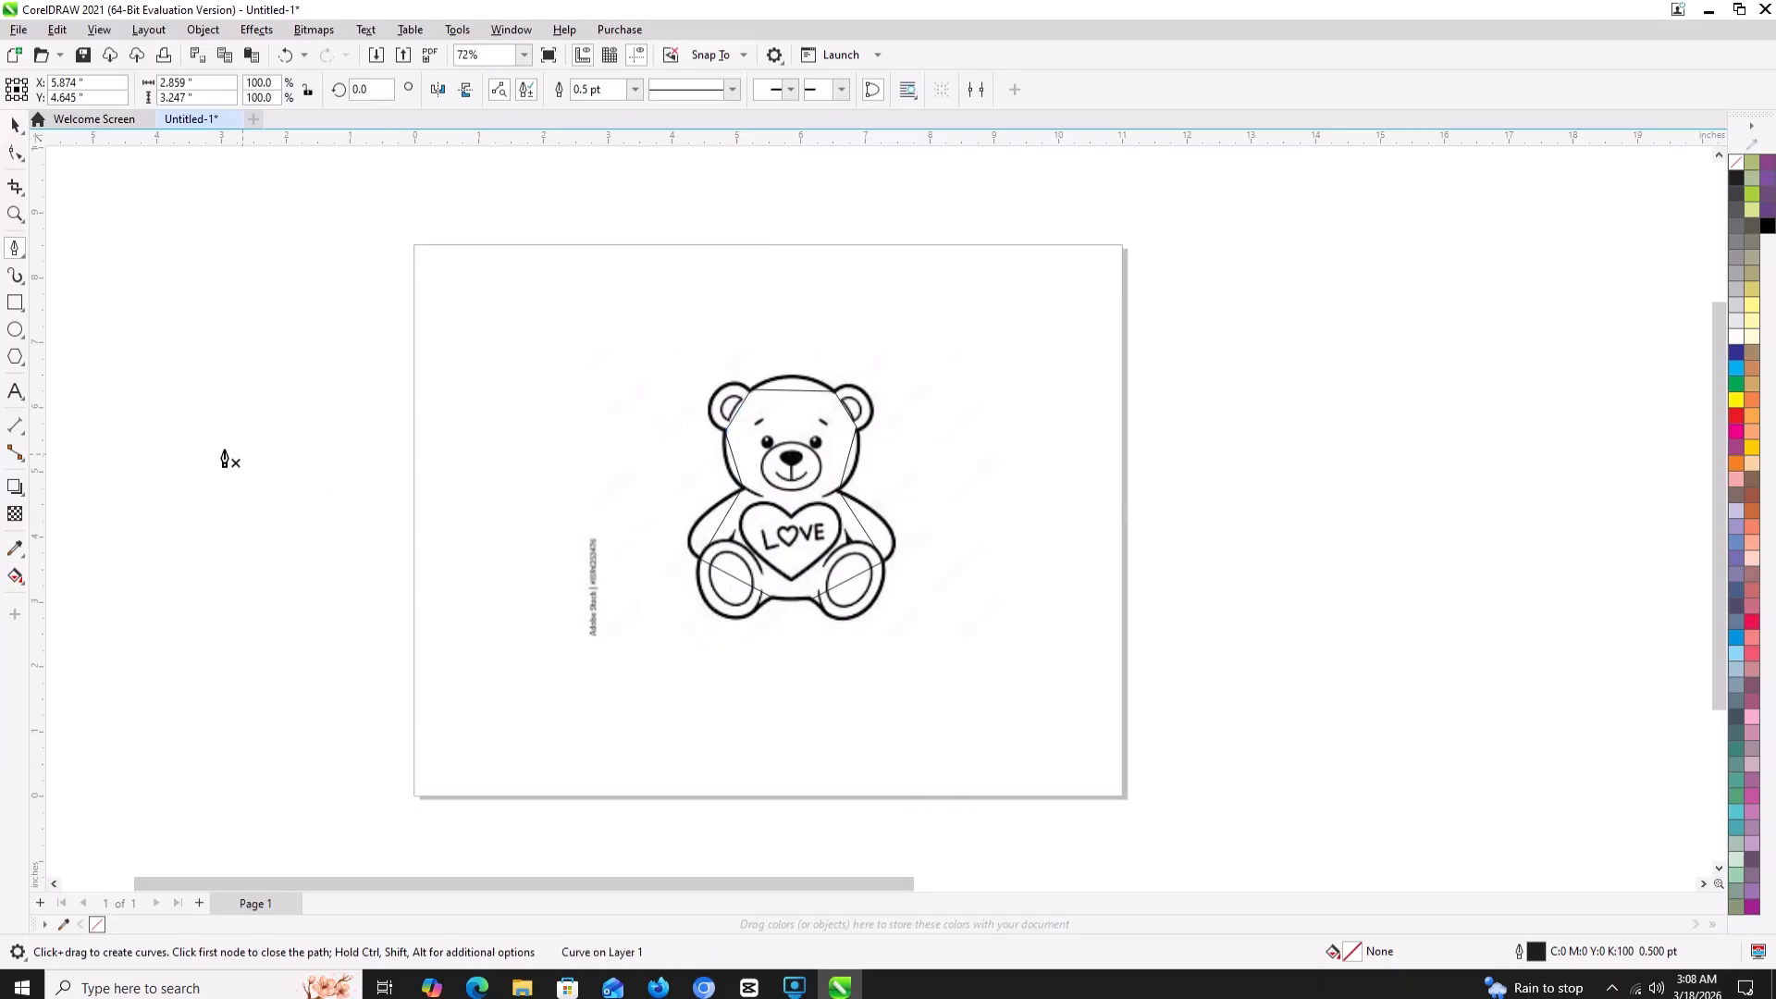
- With the Shape tool, bend the path's top segment upward to follow the curve of the bear's head
{"action": "left_click", "coordinate": [15, 153]}
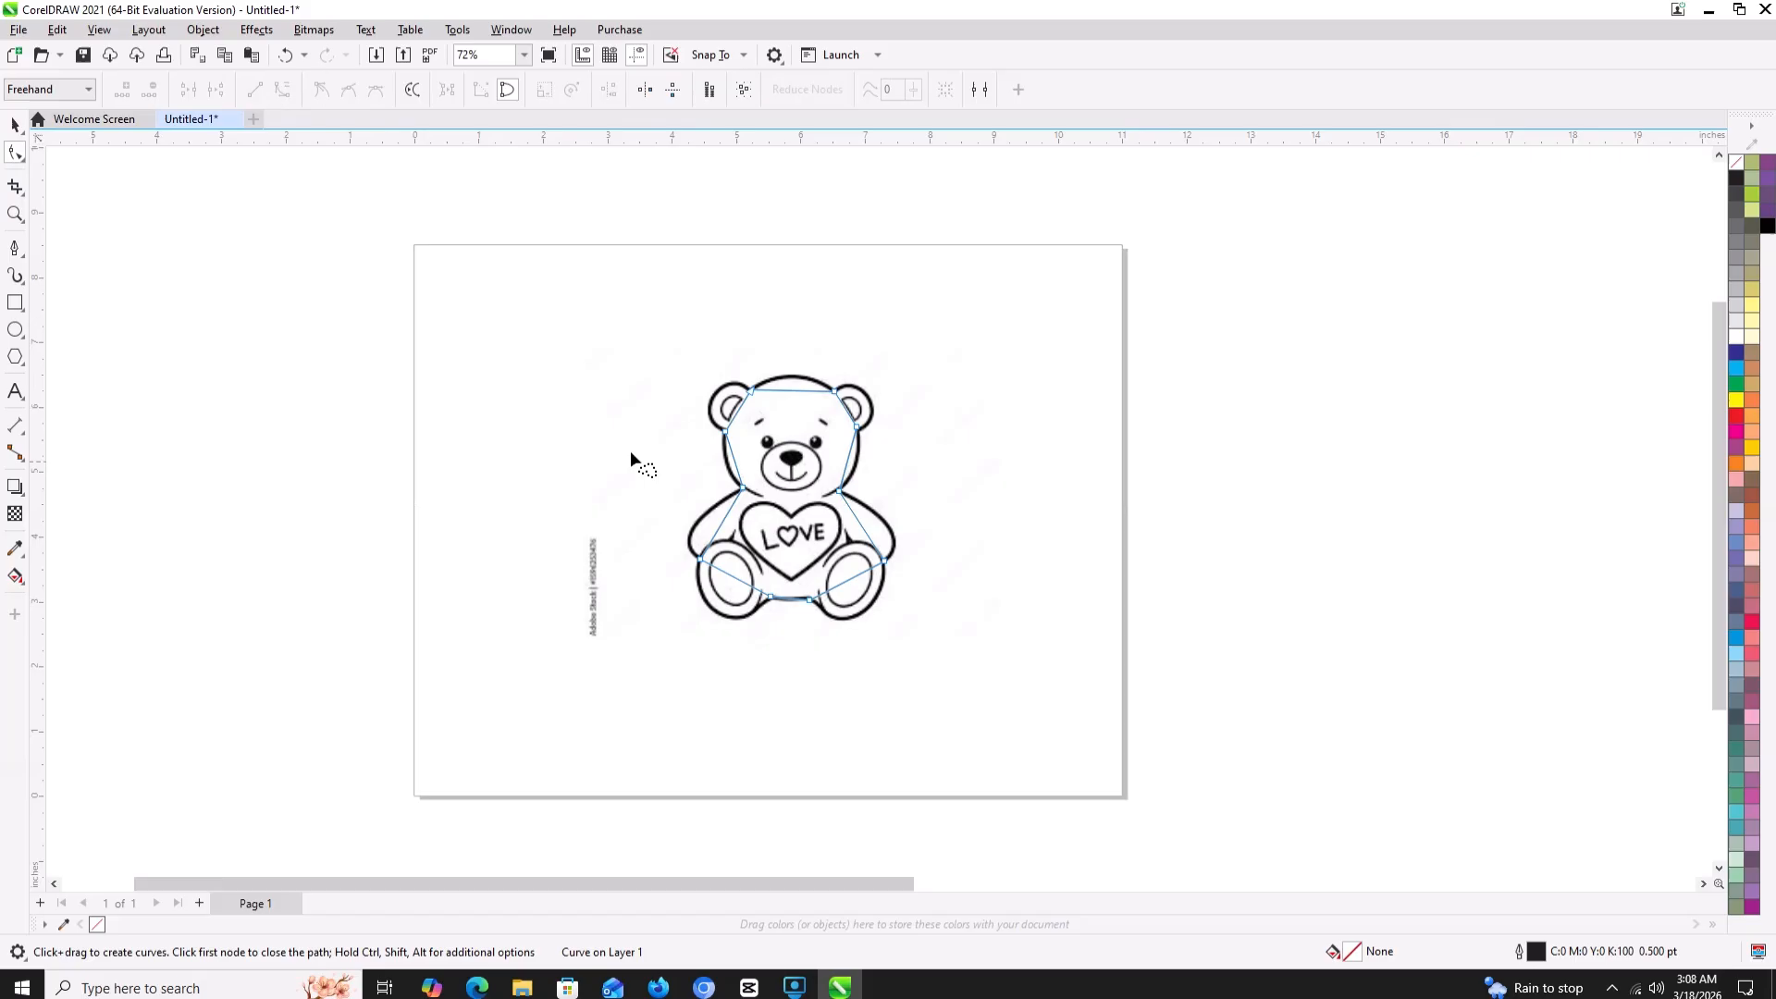
{"action": "left_click", "coordinate": [790, 390]}
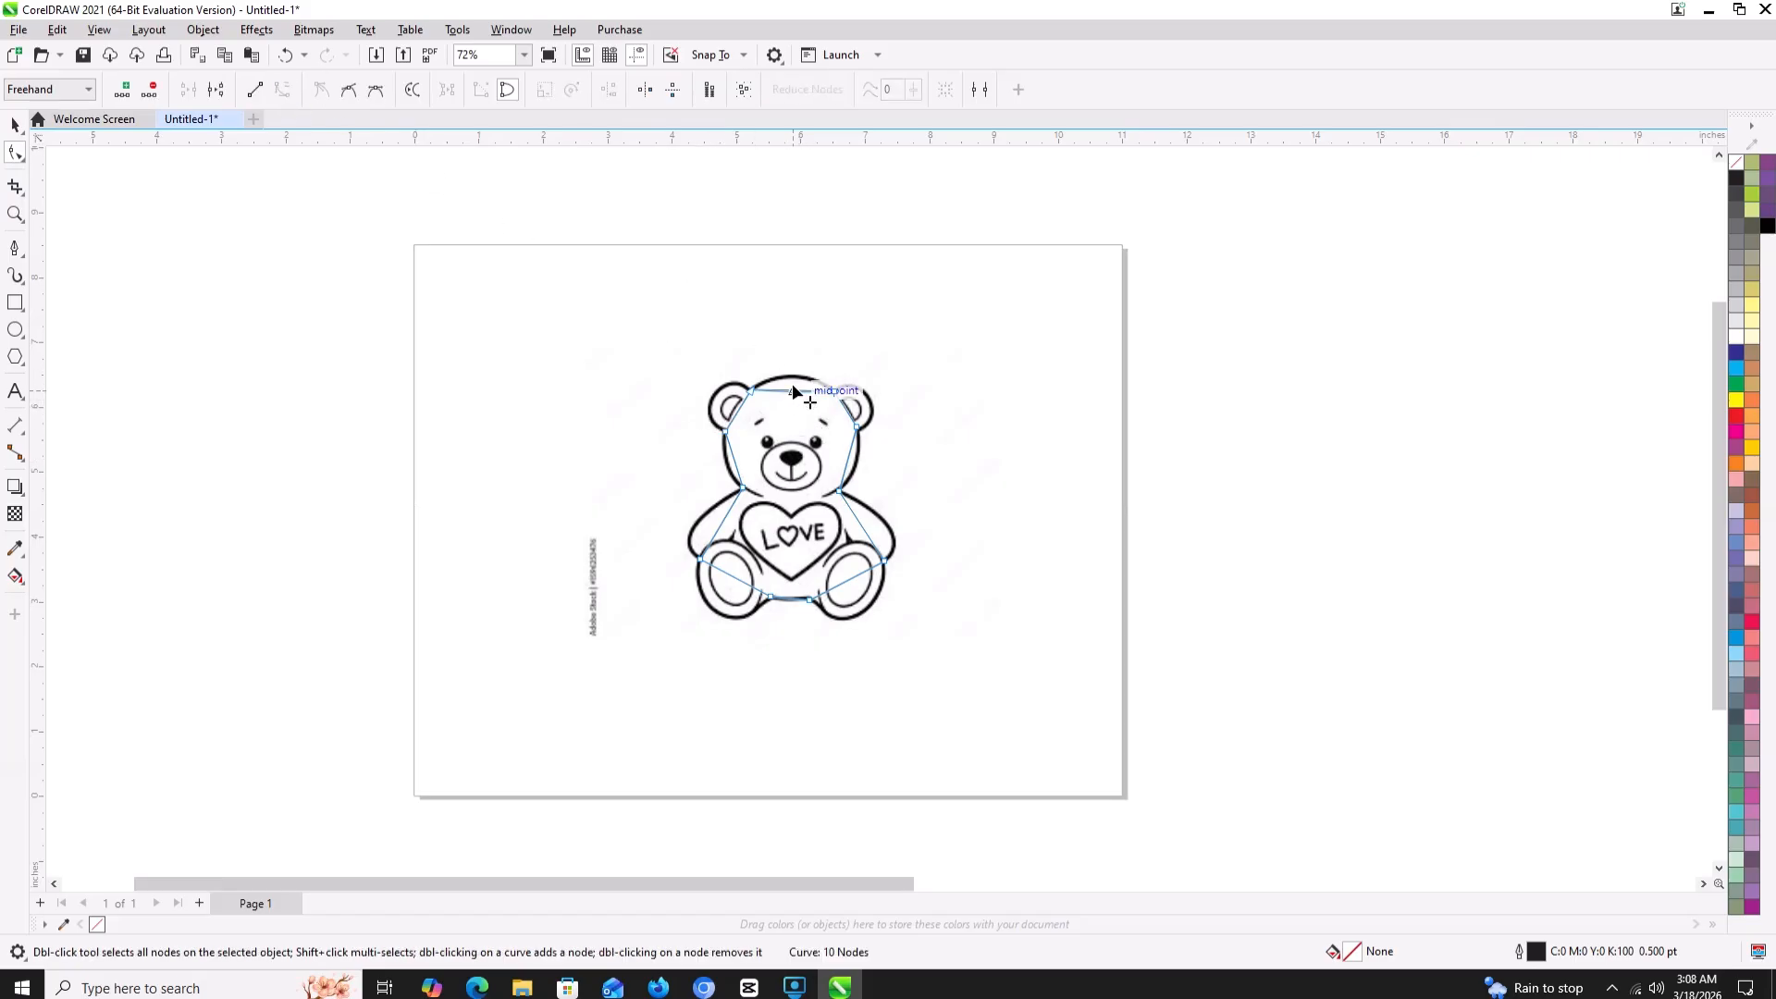
{"action": "left_click_drag", "start_coordinate": [792, 388], "coordinate": [792, 375]}
- Convert the right ear segment to a curve and shape its nodes and handles around the ear's outer edge
{"action": "left_click", "coordinate": [844, 416]}
{"action": "left_click", "coordinate": [848, 409]}
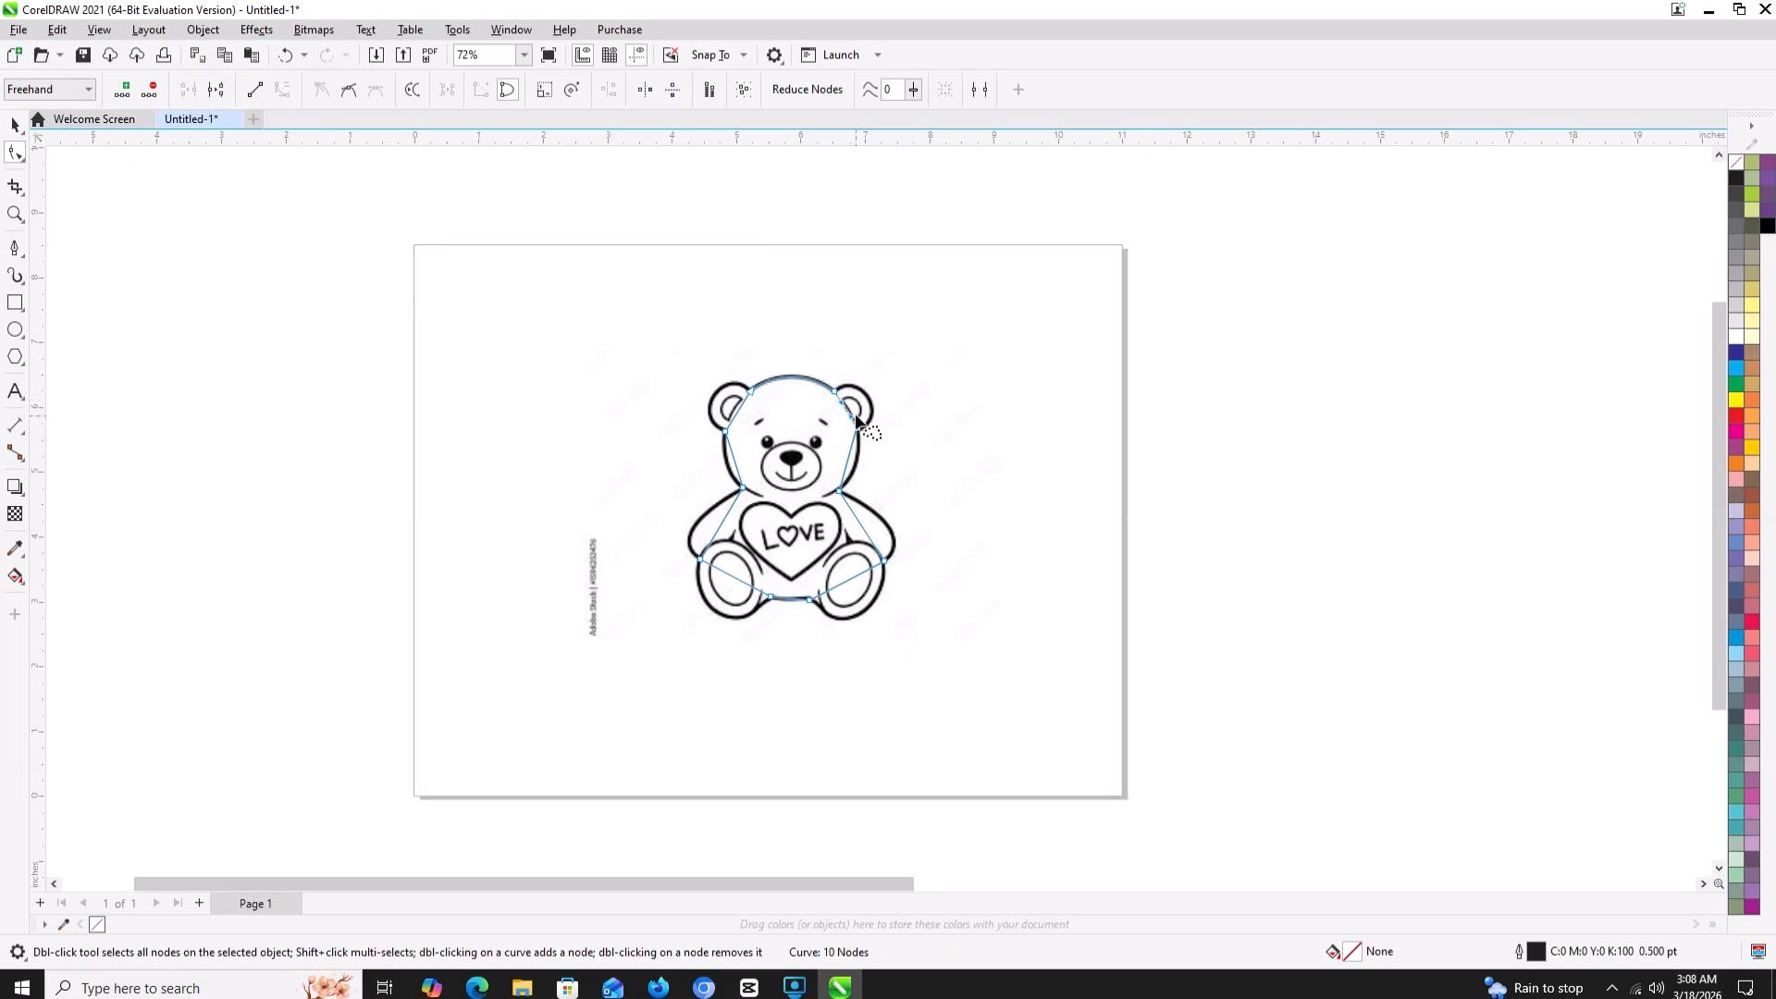
{"action": "left_click", "coordinate": [848, 406]}
{"action": "scroll", "coordinate": [856, 418], "scroll_direction": "up", "scroll_amount": 3}
{"action": "left_click_drag", "start_coordinate": [833, 399], "coordinate": [928, 423]}
{"action": "left_click", "coordinate": [858, 438]}
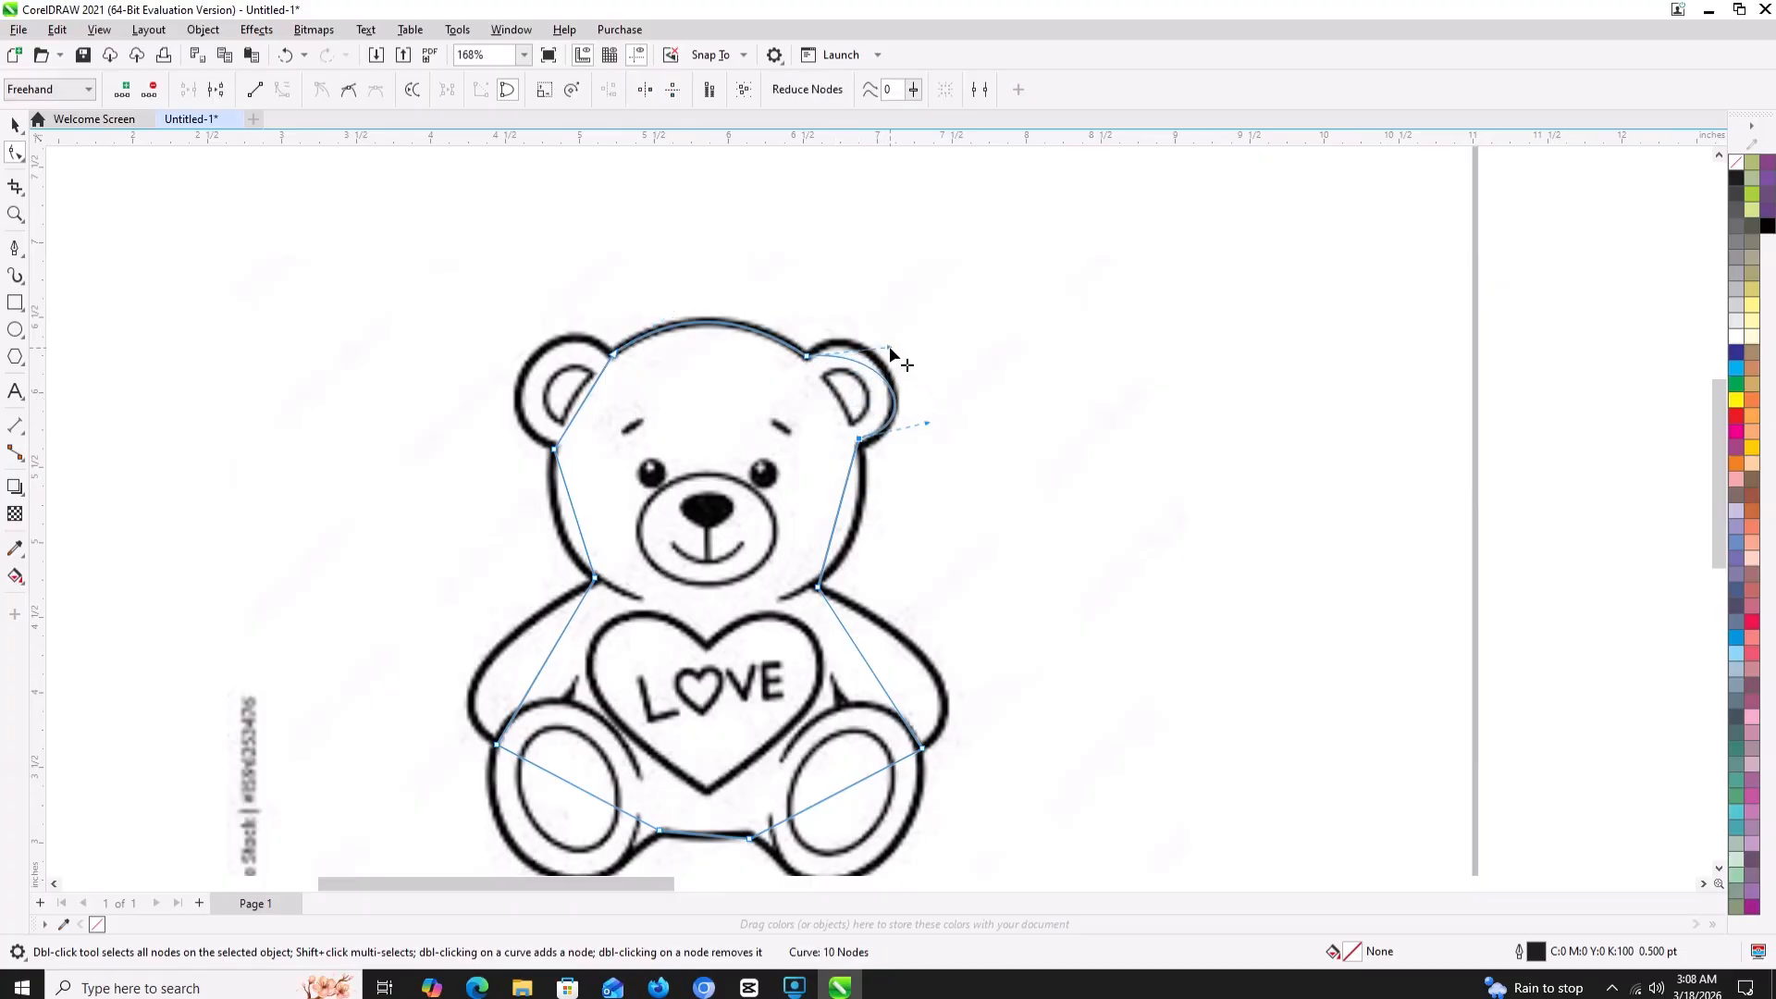
{"action": "left_click_drag", "start_coordinate": [889, 348], "coordinate": [871, 301]}
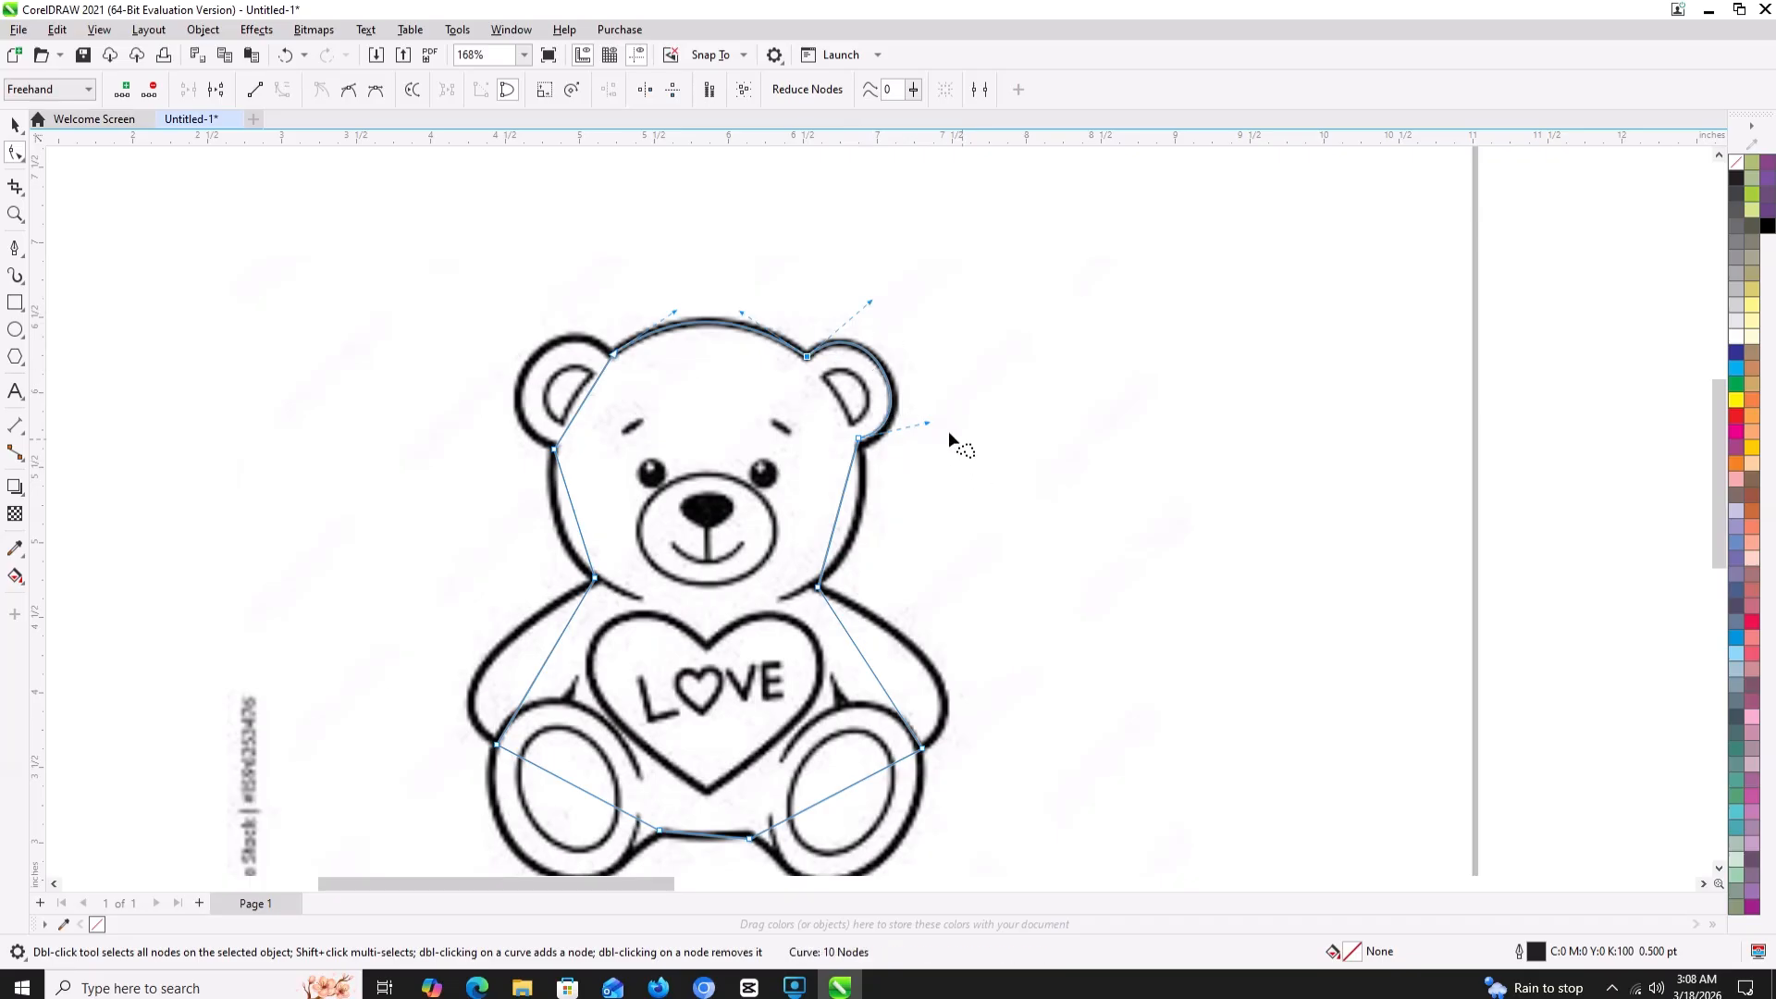
{"action": "left_click_drag", "start_coordinate": [923, 423], "coordinate": [857, 444]}
- Convert the right cheek and right arm segments to curves and bend them outward to follow the bear's outline
{"action": "left_click", "coordinate": [832, 531]}
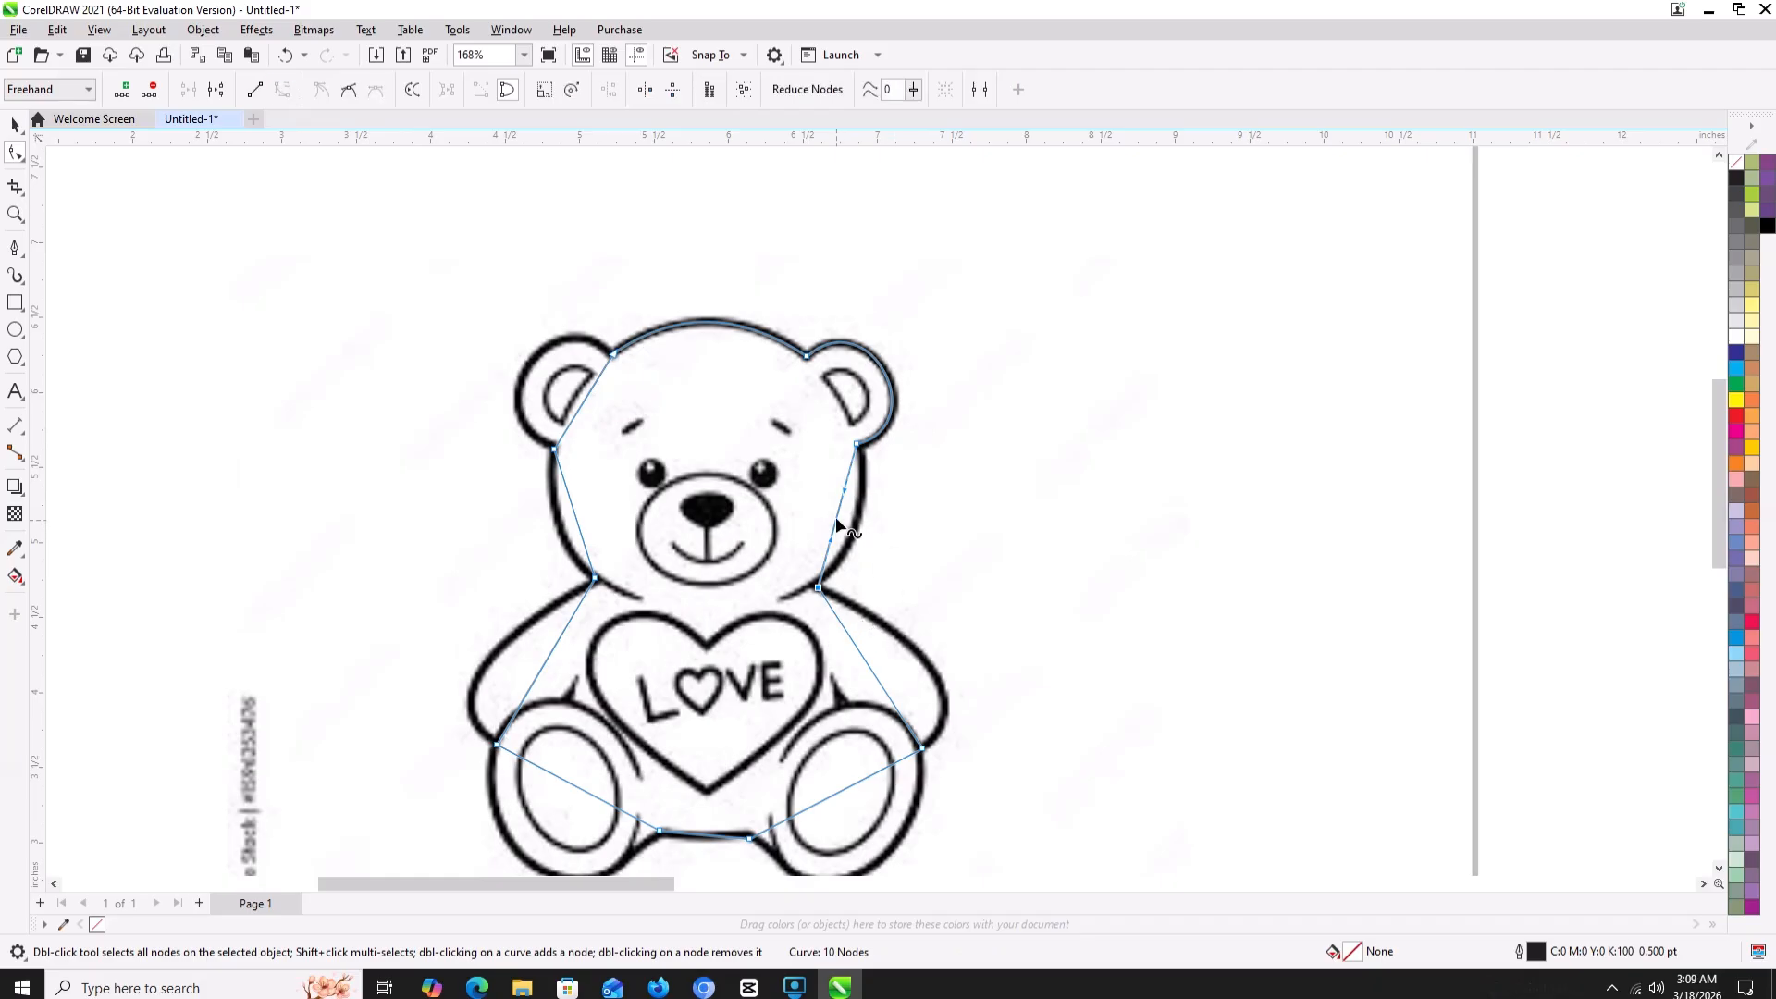
{"action": "left_click_drag", "start_coordinate": [835, 517], "coordinate": [857, 542]}
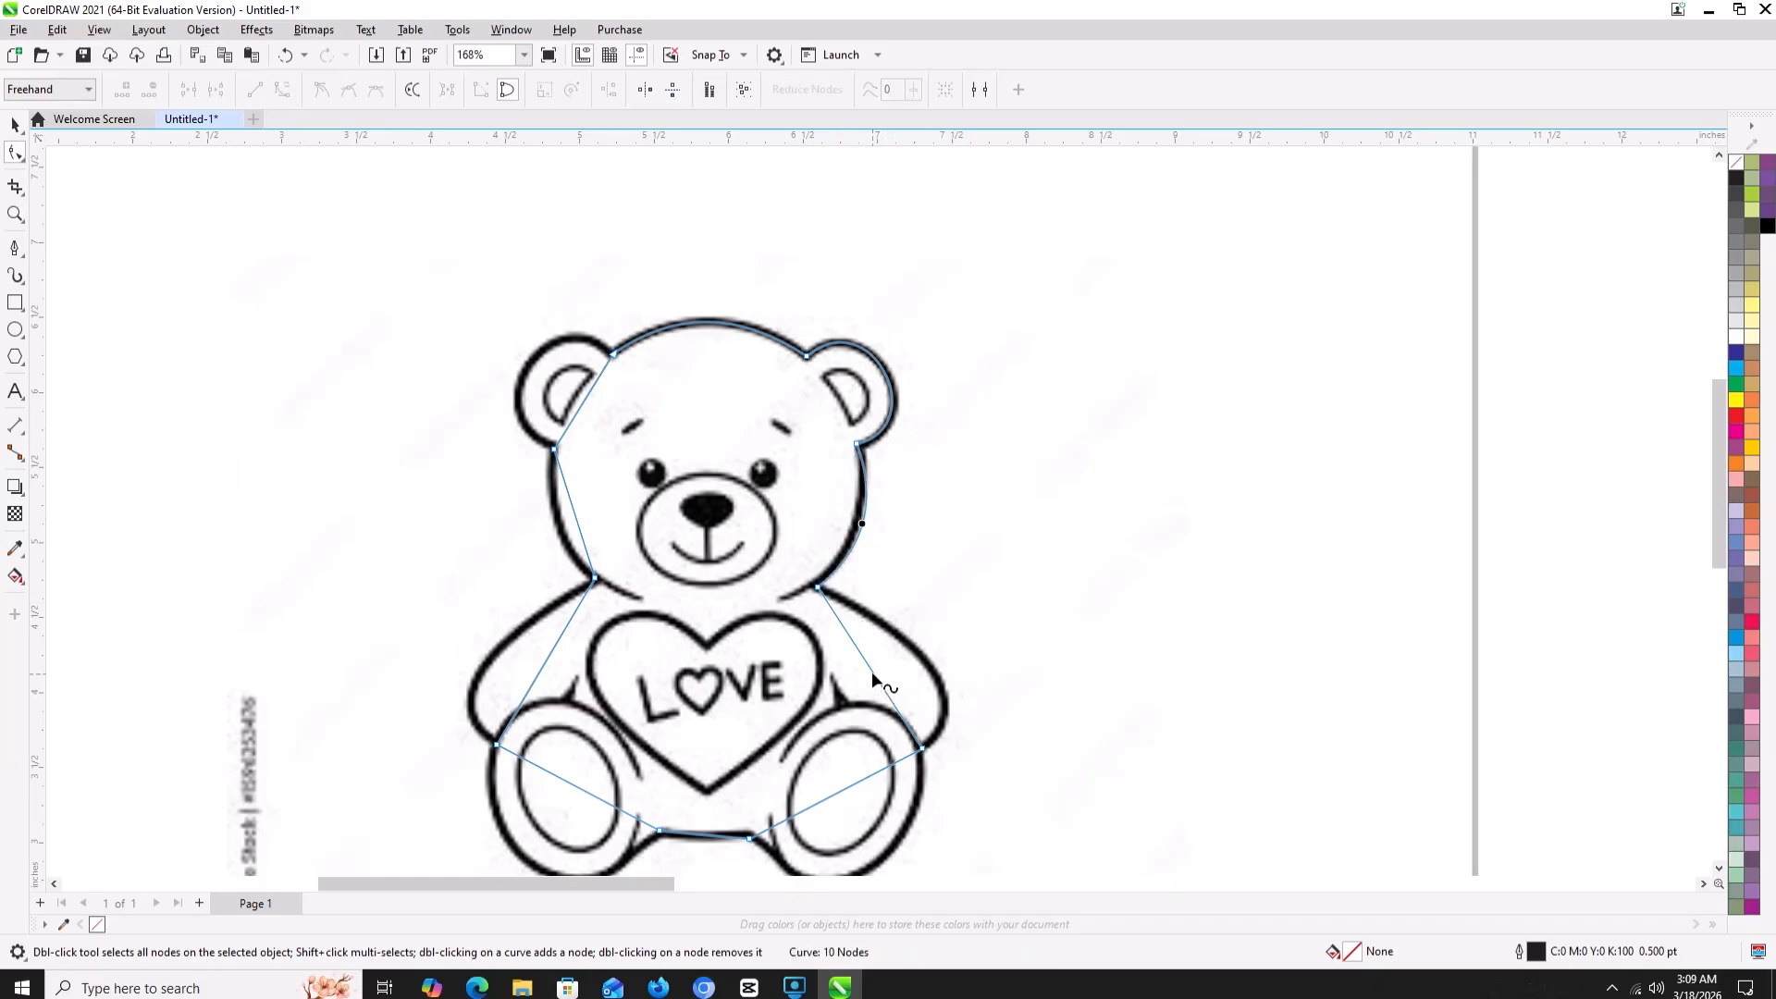
{"action": "left_click", "coordinate": [872, 681]}
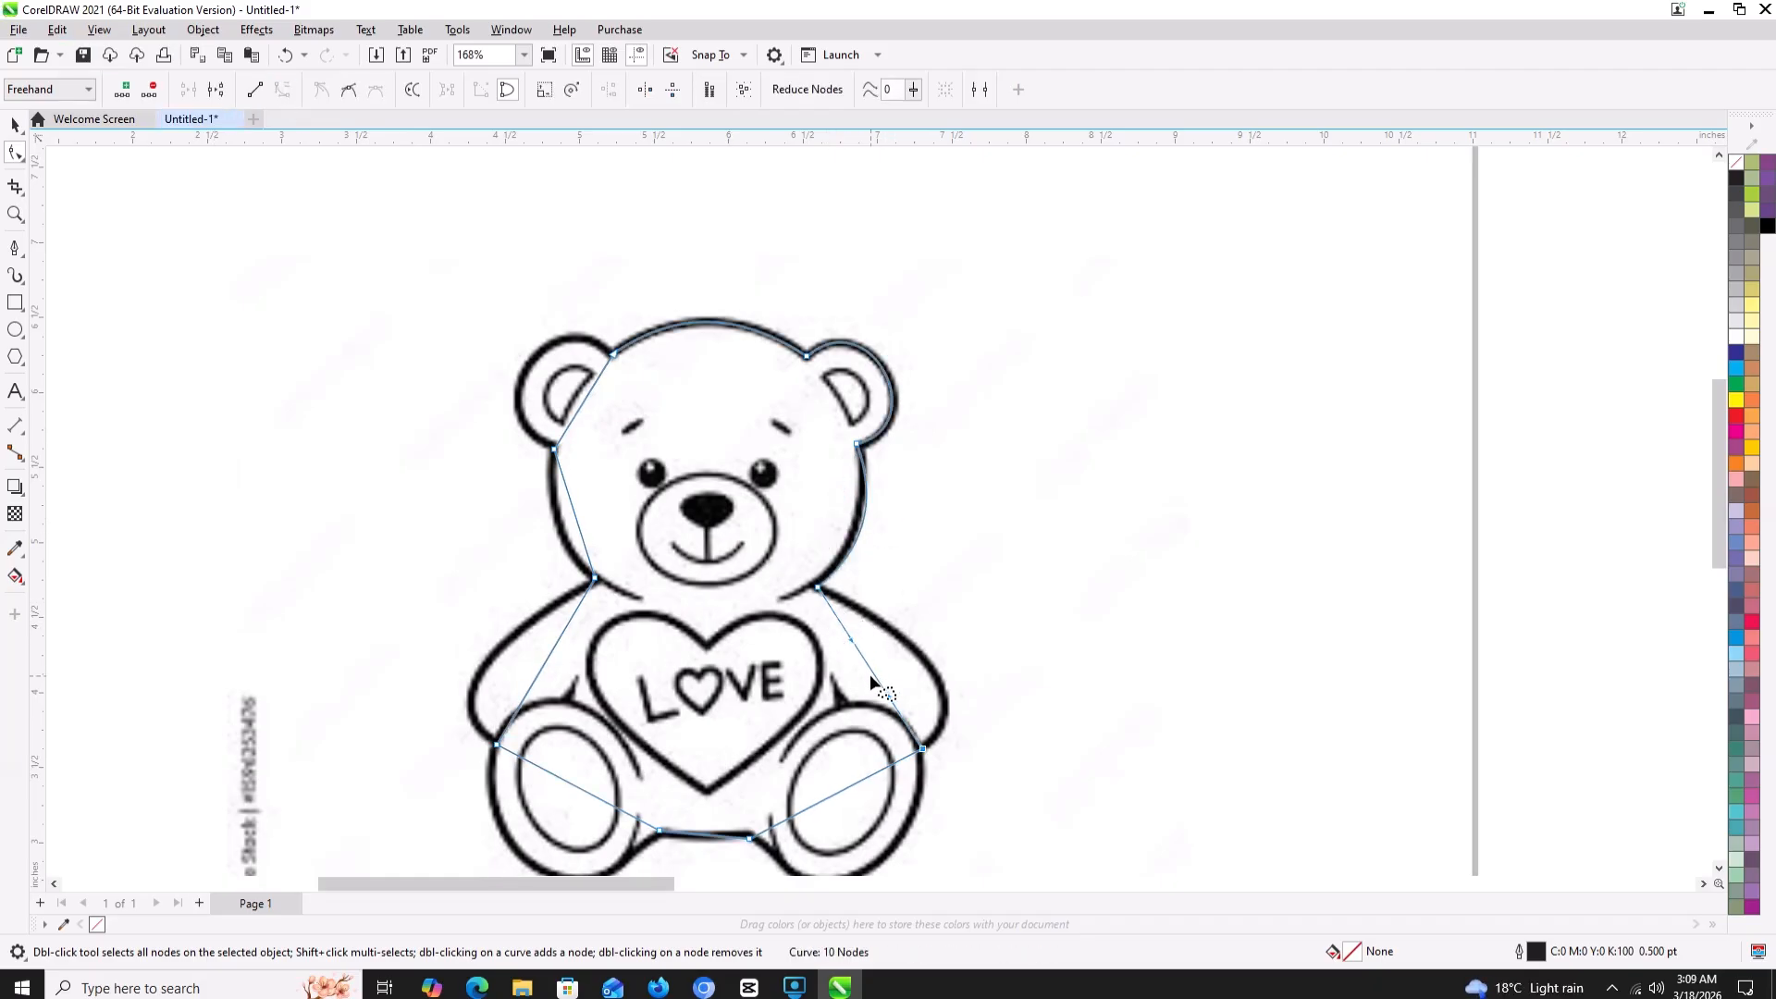
{"action": "left_click_drag", "start_coordinate": [873, 672], "coordinate": [939, 680]}
- Convert the right foot segment to a curve and adjust its handles to follow the foot's outer edge
{"action": "left_click", "coordinate": [831, 796]}
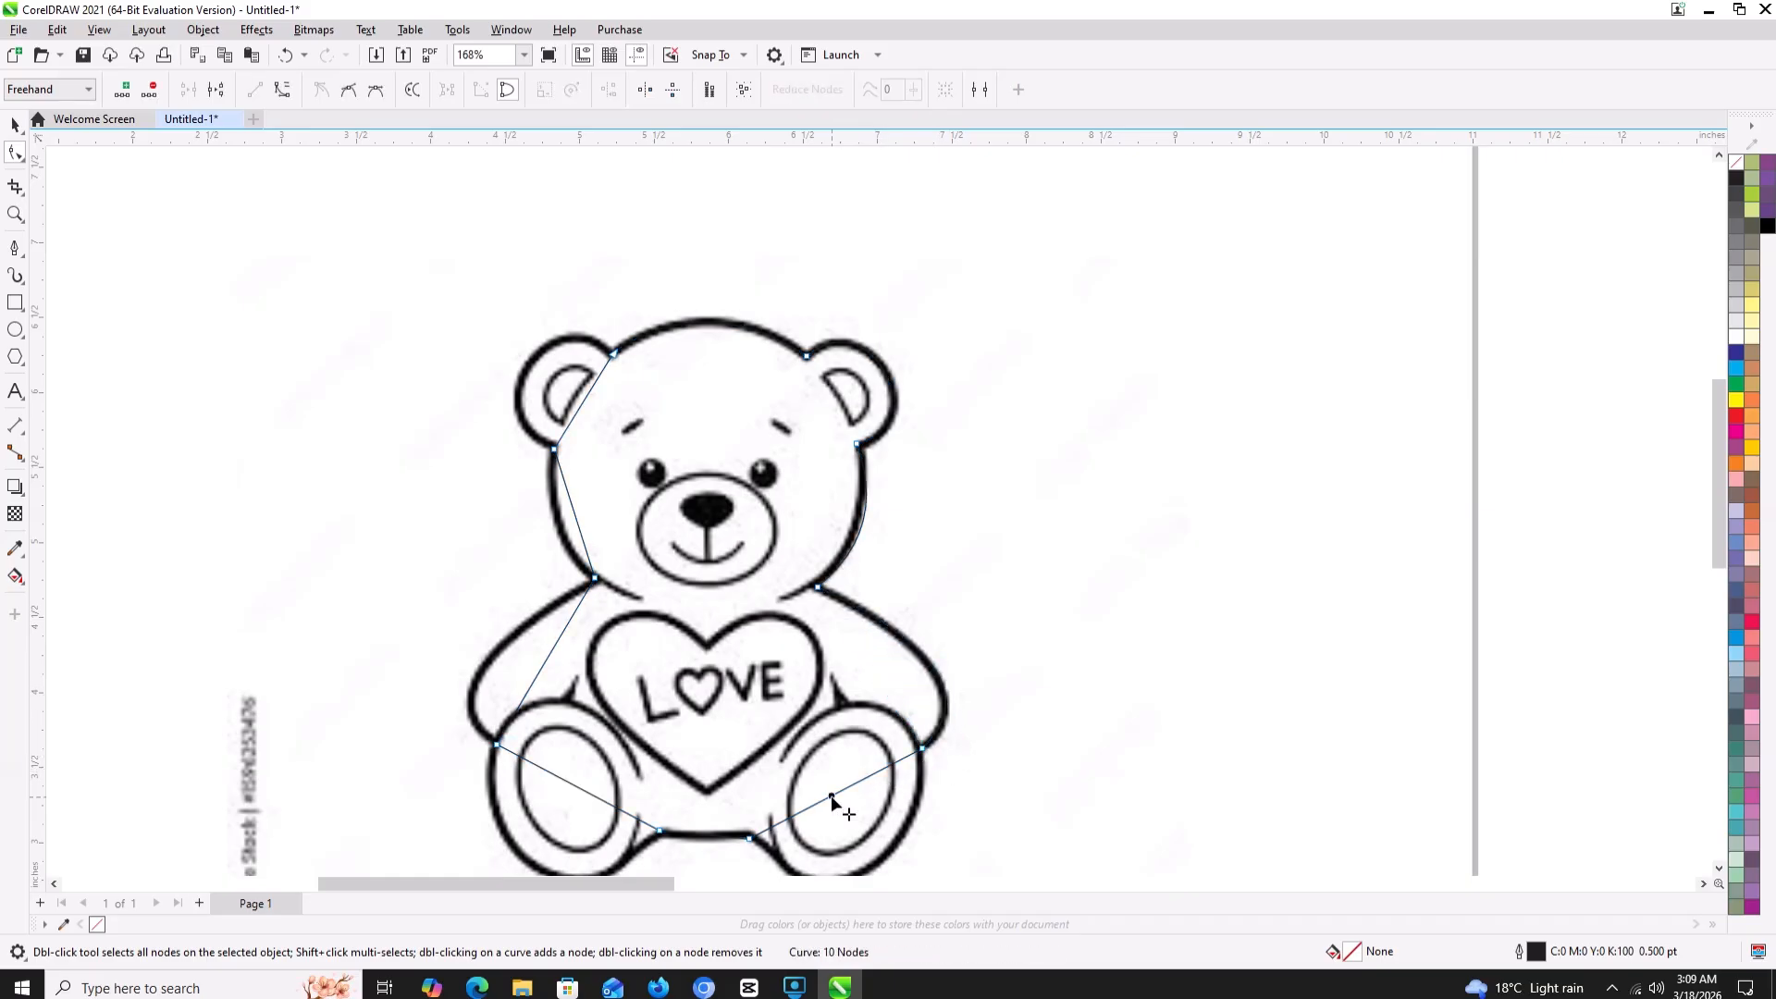
{"action": "left_click", "coordinate": [281, 89]}
{"action": "scroll", "coordinate": [664, 616], "scroll_direction": "down", "scroll_amount": 1}
{"action": "left_click_drag", "start_coordinate": [664, 616], "coordinate": [669, 543]}
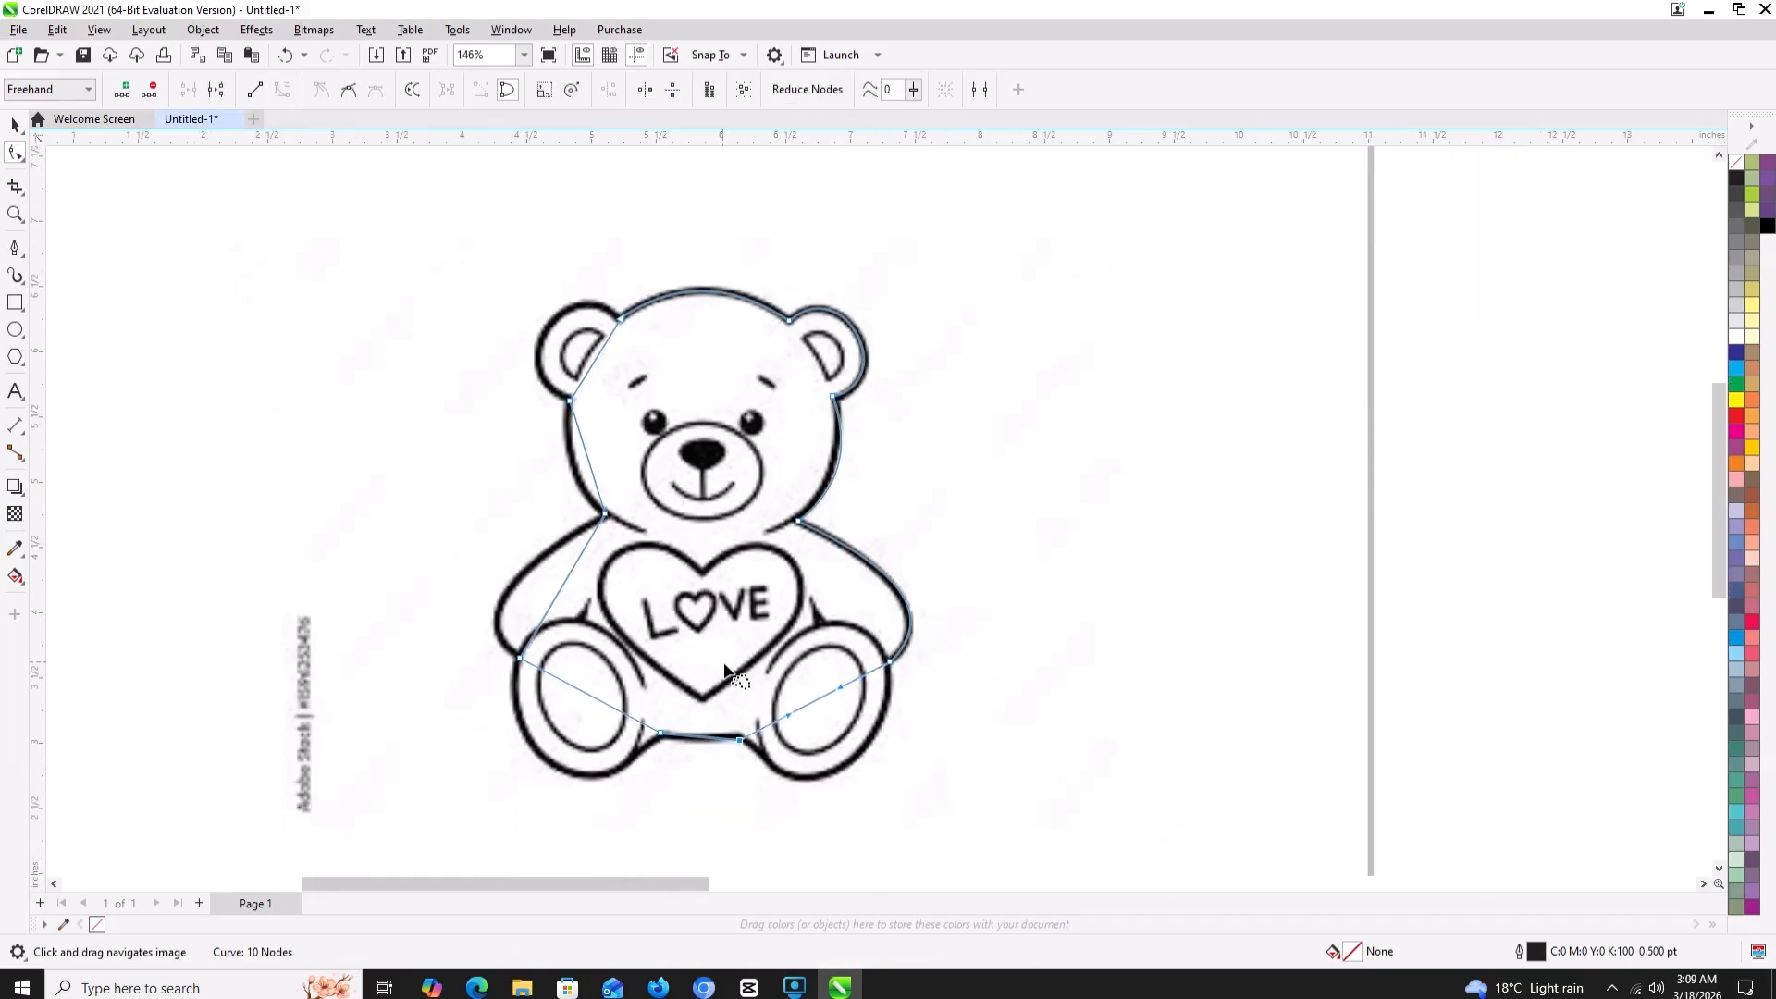
{"action": "scroll", "coordinate": [736, 673], "scroll_direction": "up", "scroll_amount": 1}
{"action": "left_click_drag", "start_coordinate": [826, 705], "coordinate": [921, 759]}
{"action": "left_click", "coordinate": [914, 661]}
{"action": "left_click_drag", "start_coordinate": [839, 830], "coordinate": [815, 847]}
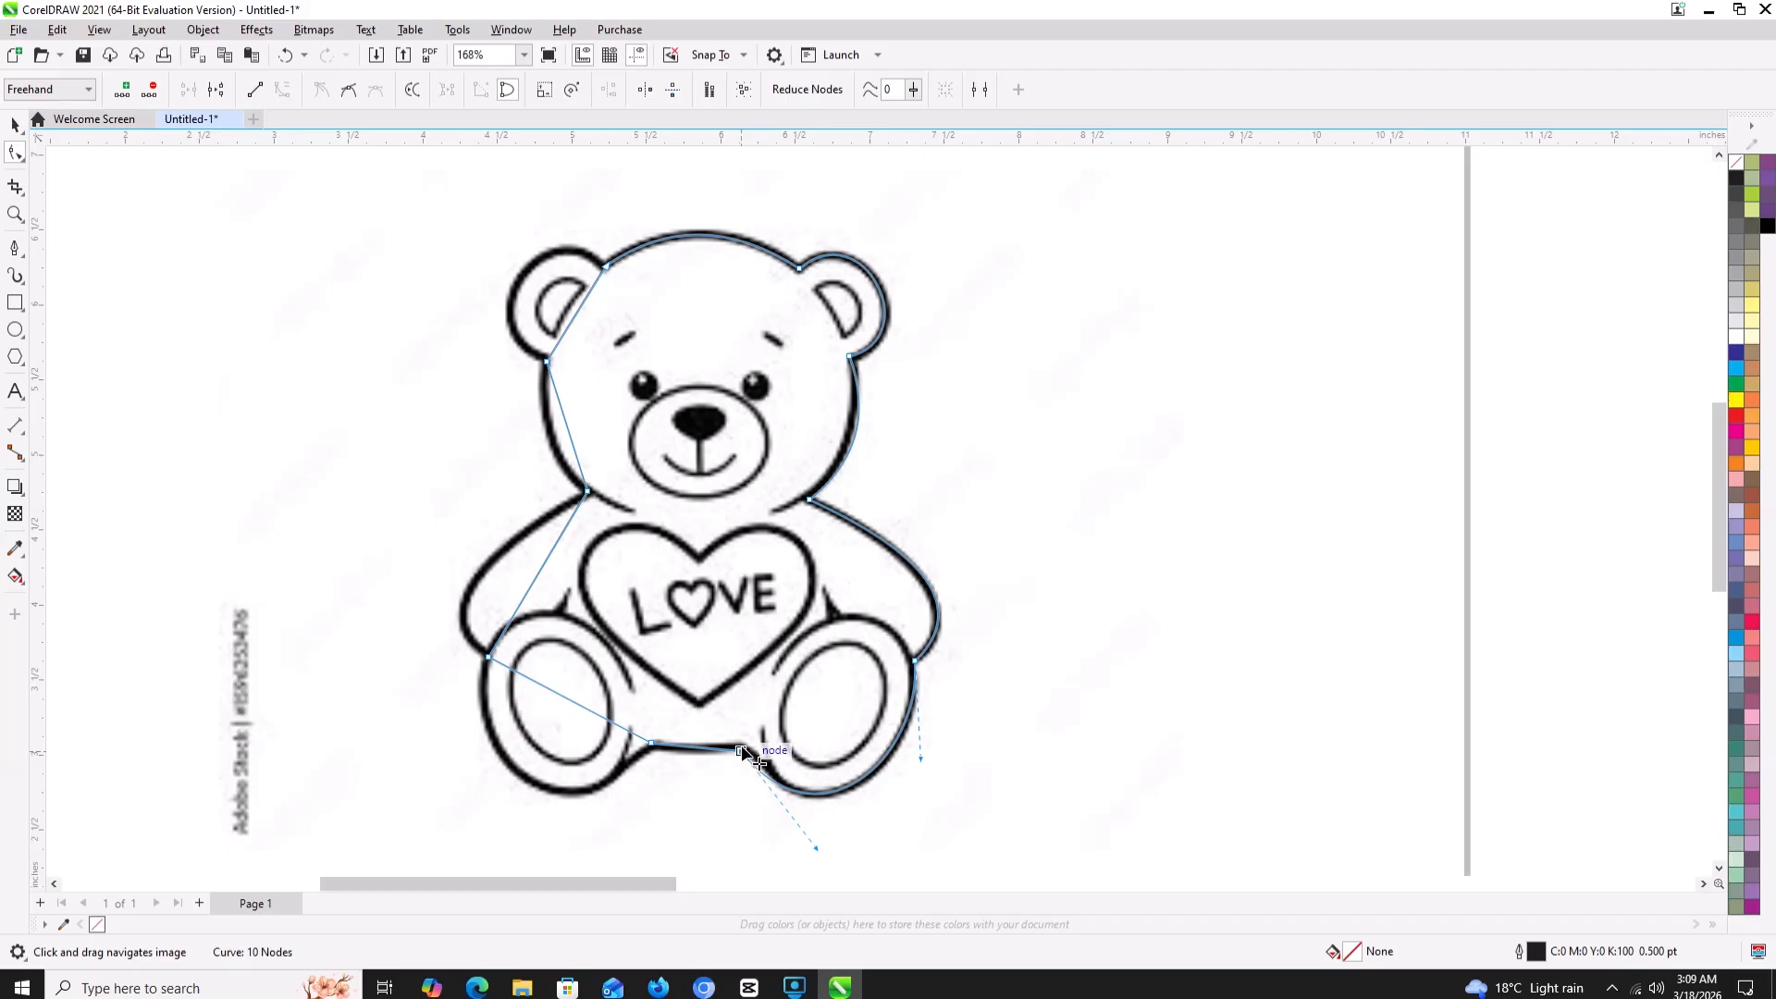
- Curve the bottom segment between the feet and reposition its right end node and handles to match the bear's lower edge
{"action": "left_click", "coordinate": [691, 748]}
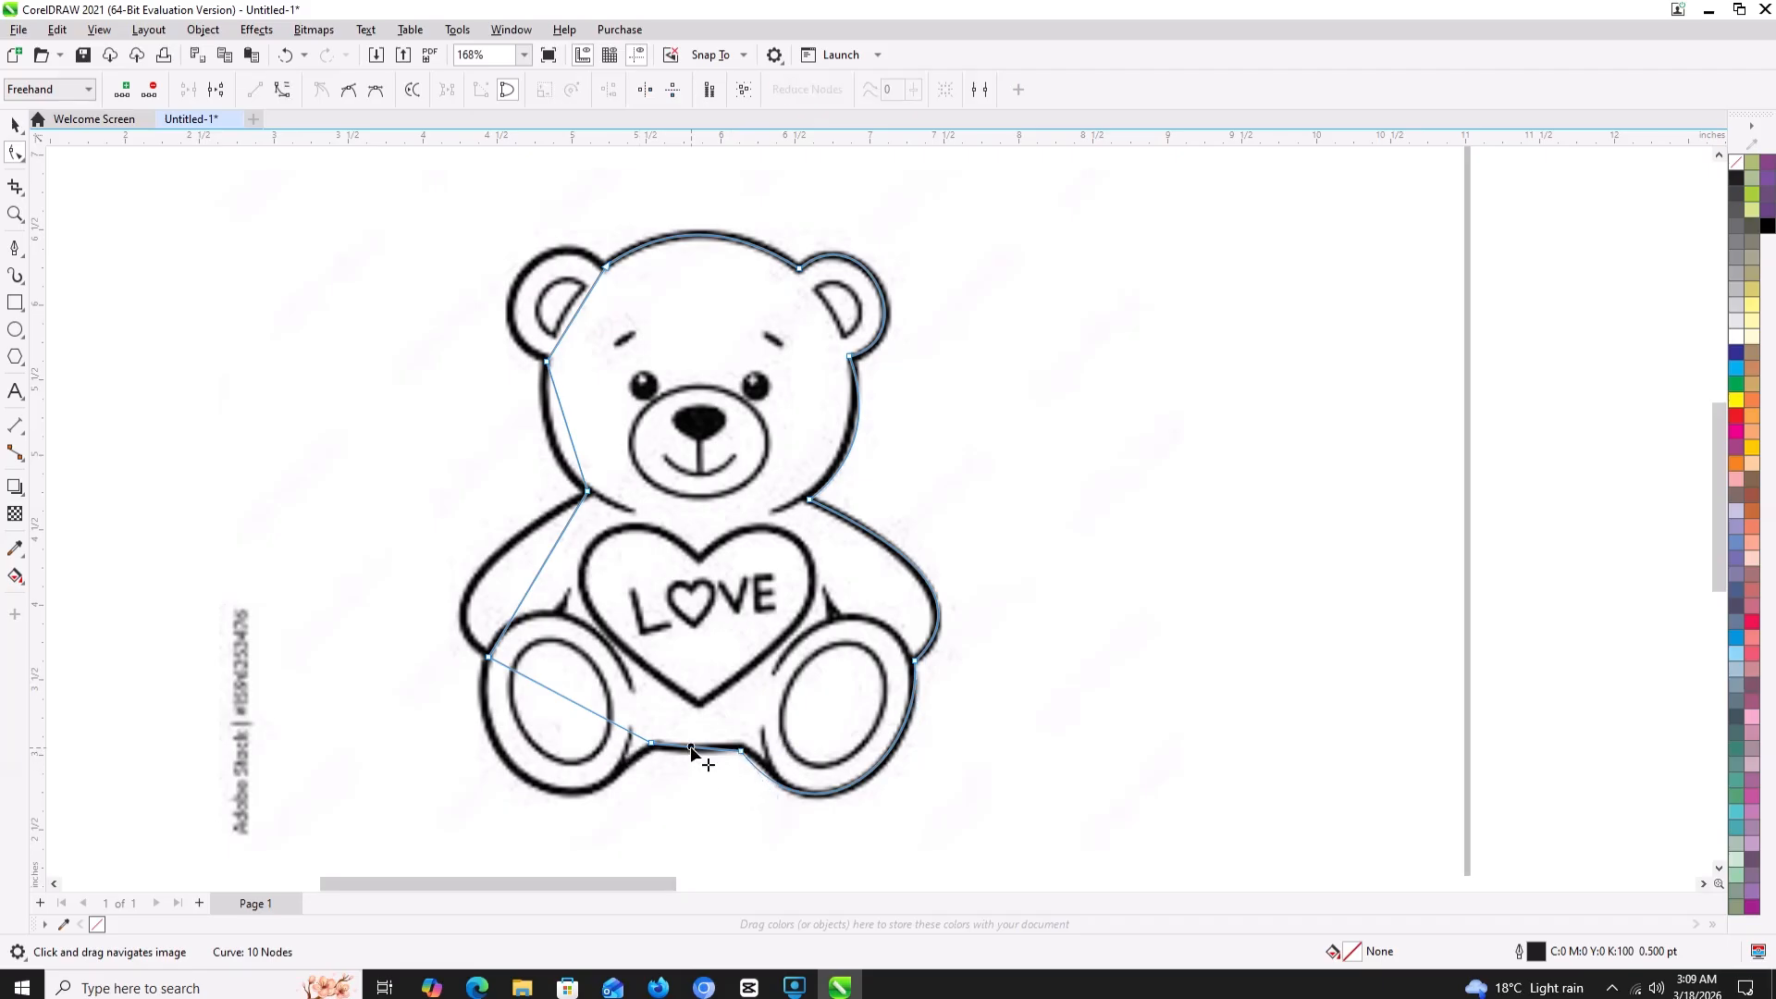
{"action": "left_click", "coordinate": [350, 90]}
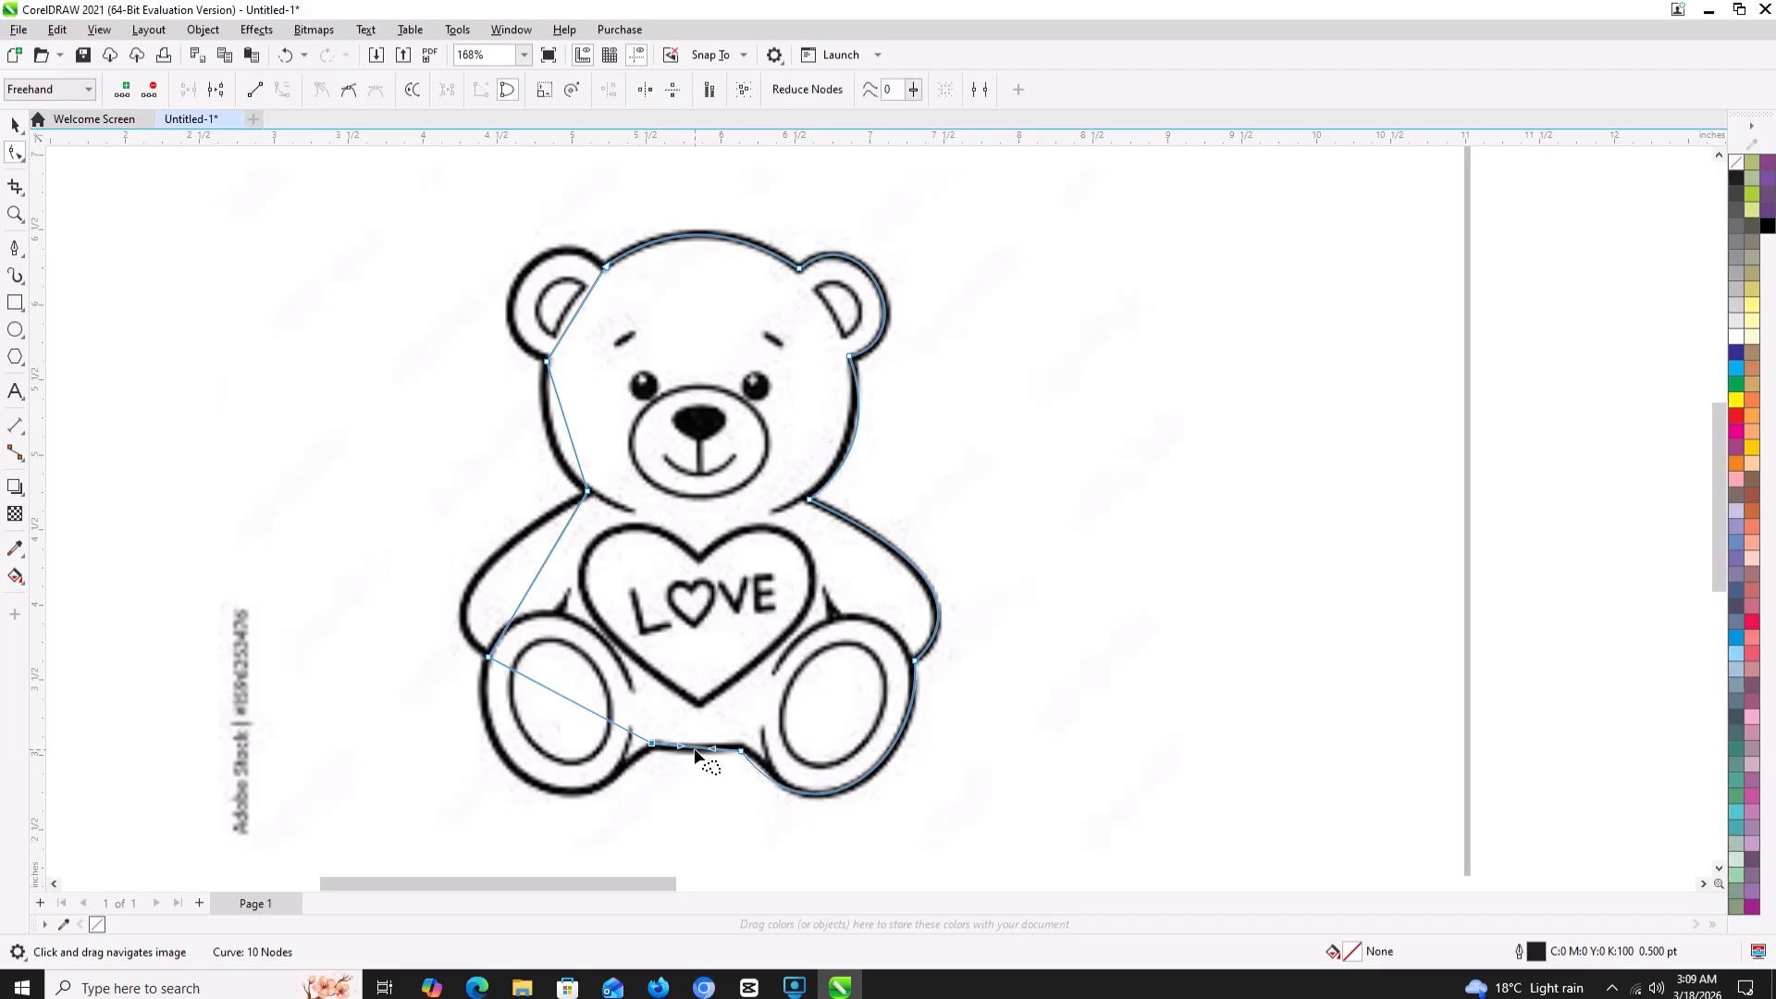
{"action": "left_click_drag", "start_coordinate": [697, 756], "coordinate": [698, 764]}
{"action": "left_click", "coordinate": [742, 749]}
{"action": "left_click_drag", "start_coordinate": [742, 749], "coordinate": [741, 740]}
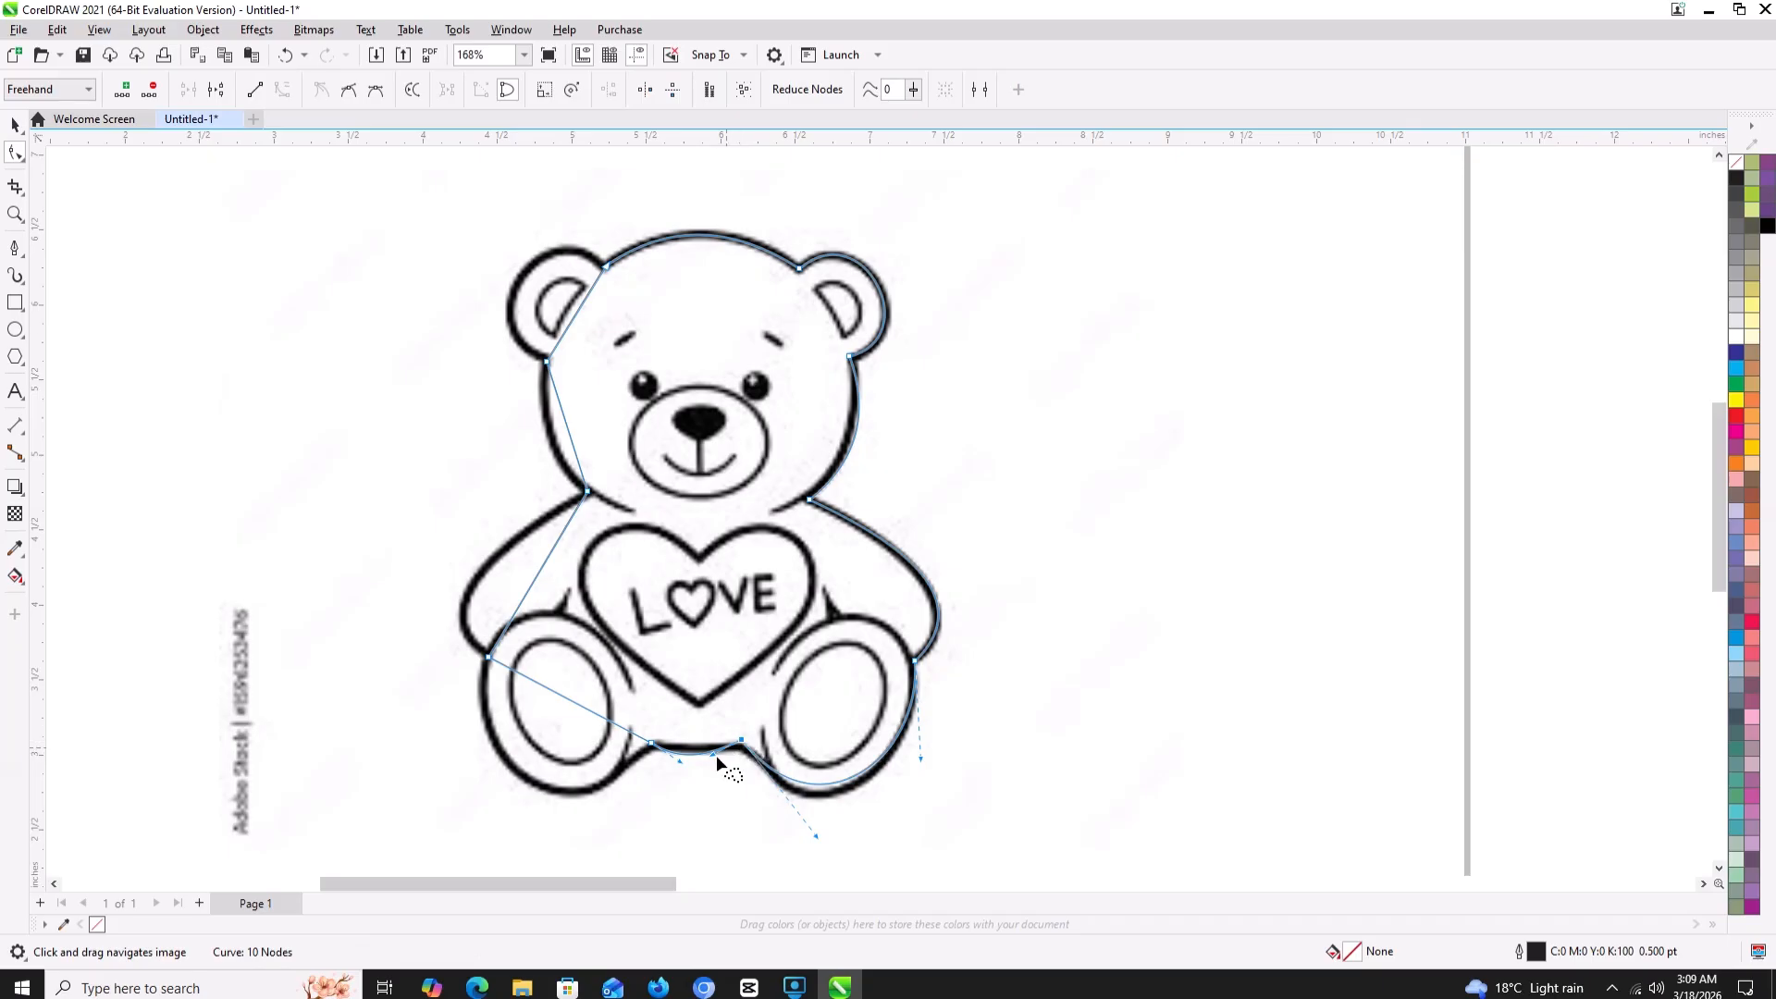
{"action": "left_click", "coordinate": [712, 752]}
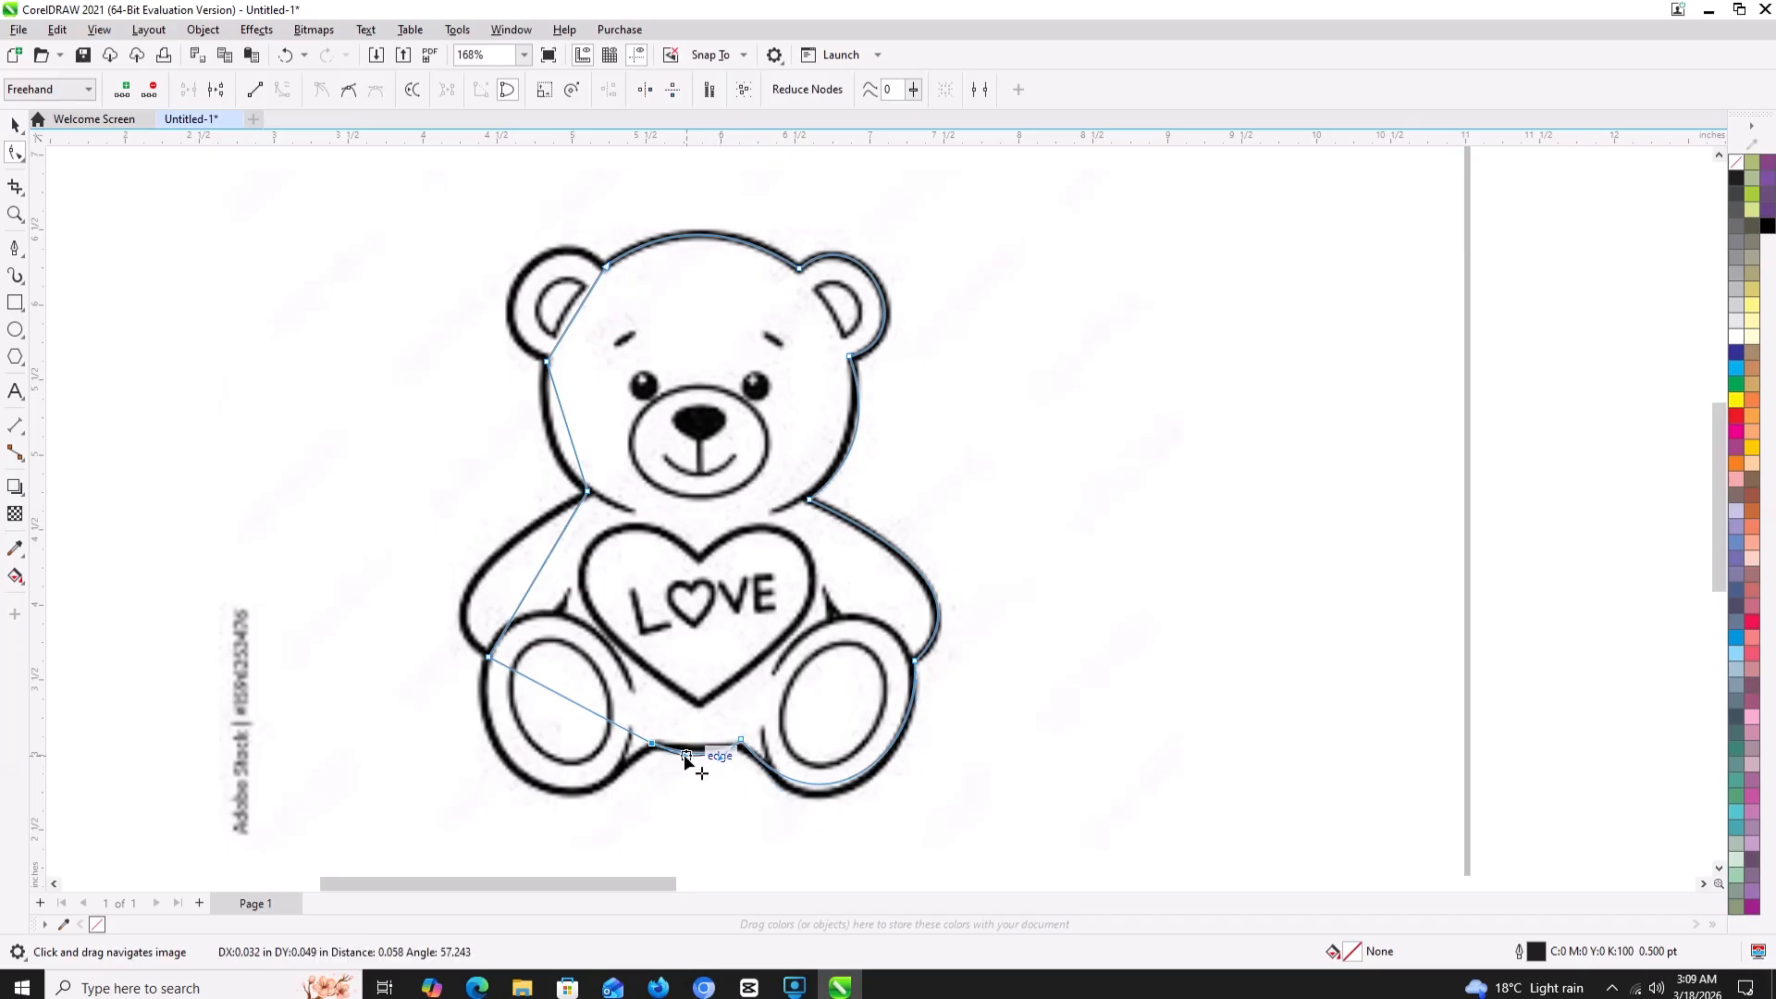
- Convert the left foot segment to a curve shaped around the foot, and refine the right foot's curve handle
{"action": "left_click", "coordinate": [574, 702]}
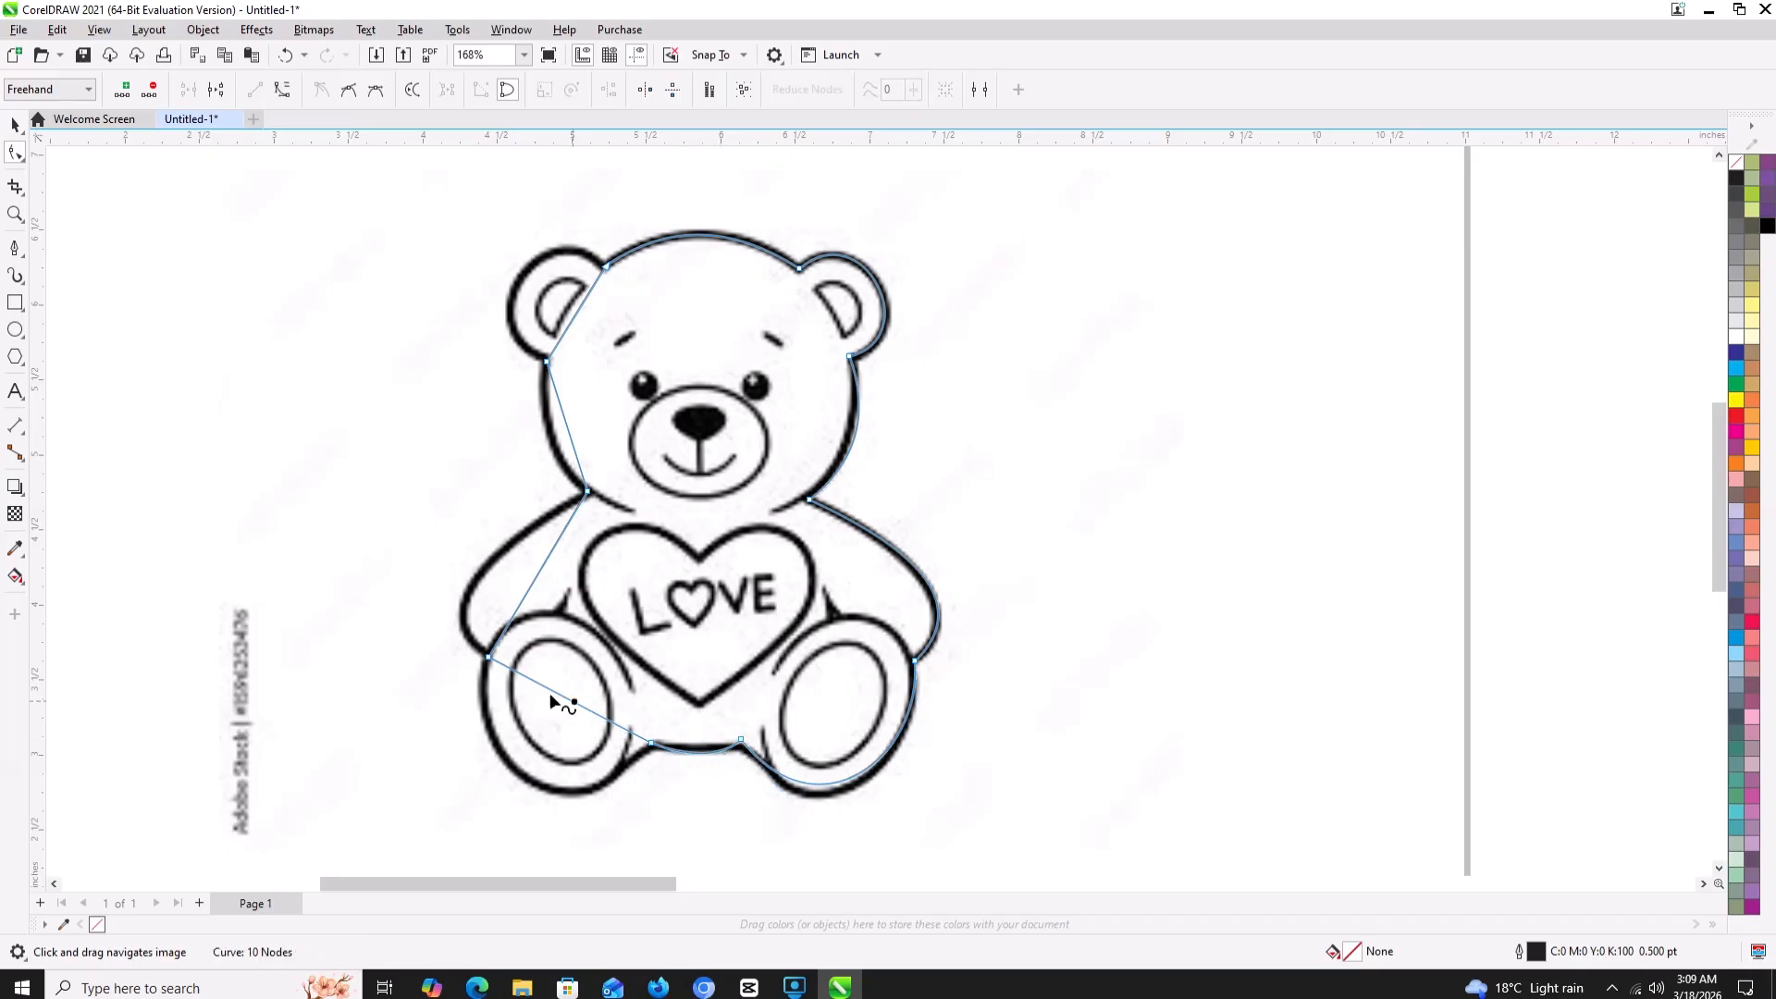
{"action": "left_click", "coordinate": [282, 88]}
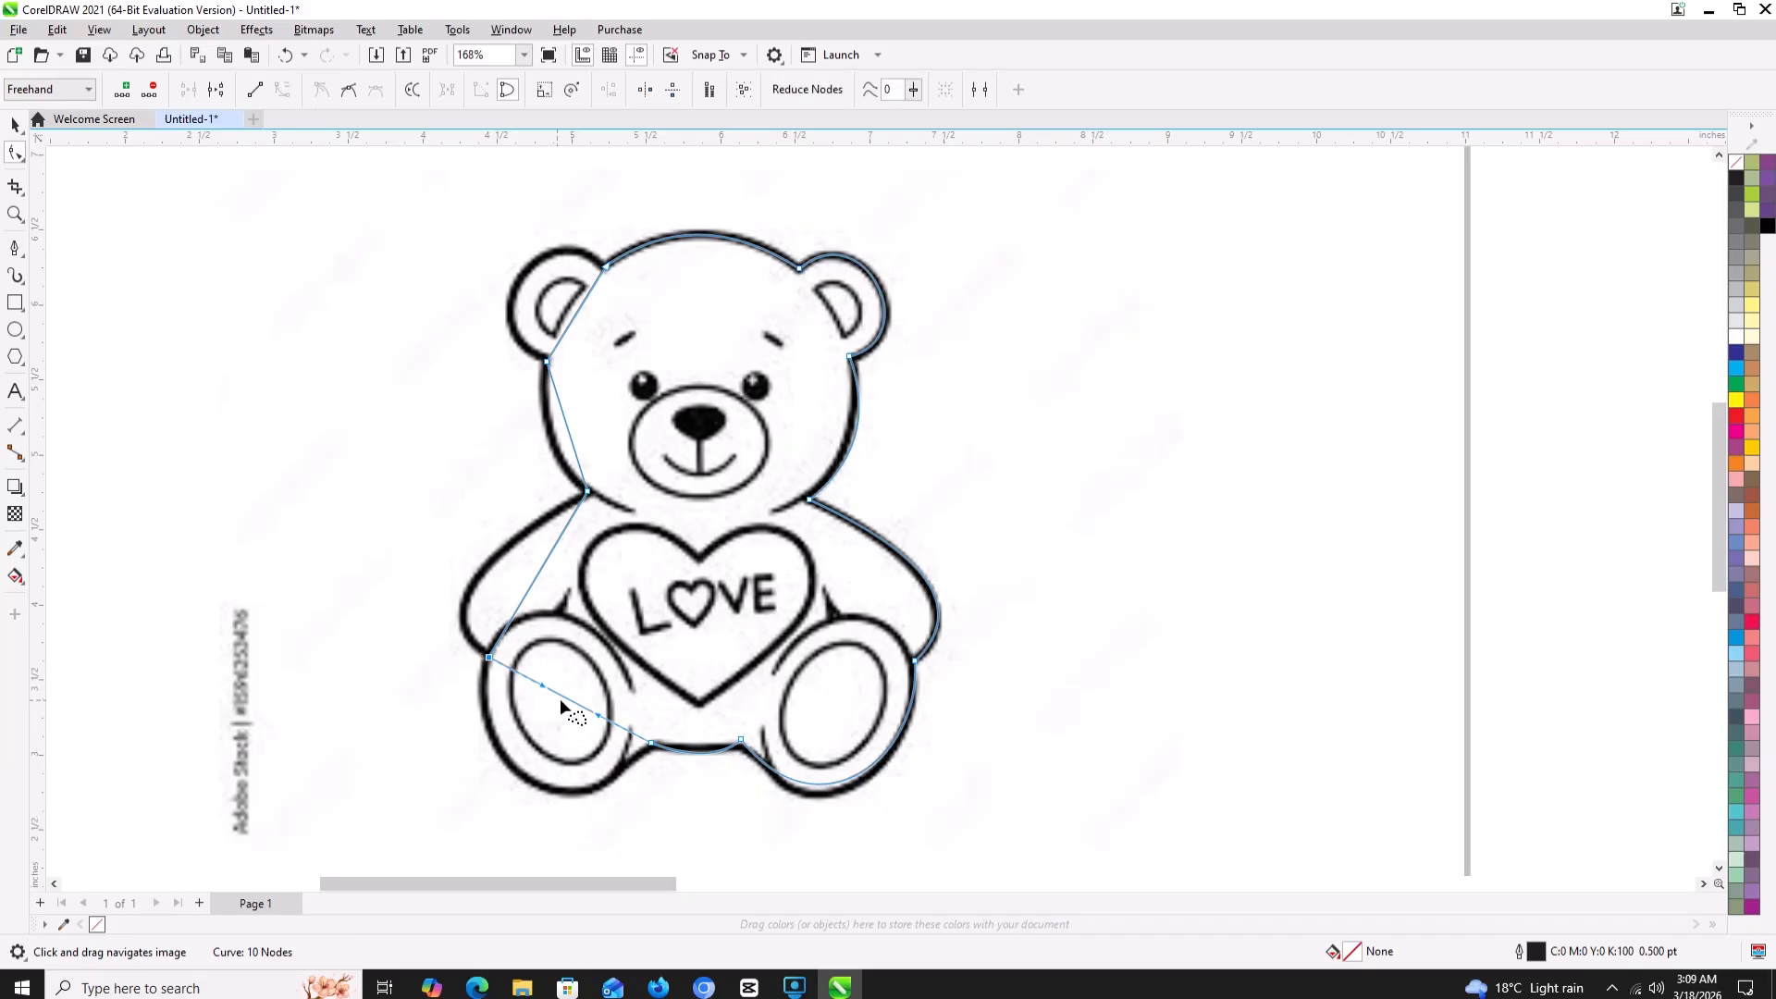
{"action": "left_click_drag", "start_coordinate": [562, 701], "coordinate": [579, 830]}
{"action": "left_click_drag", "start_coordinate": [483, 797], "coordinate": [453, 776]}
{"action": "left_click_drag", "start_coordinate": [579, 829], "coordinate": [581, 837]}
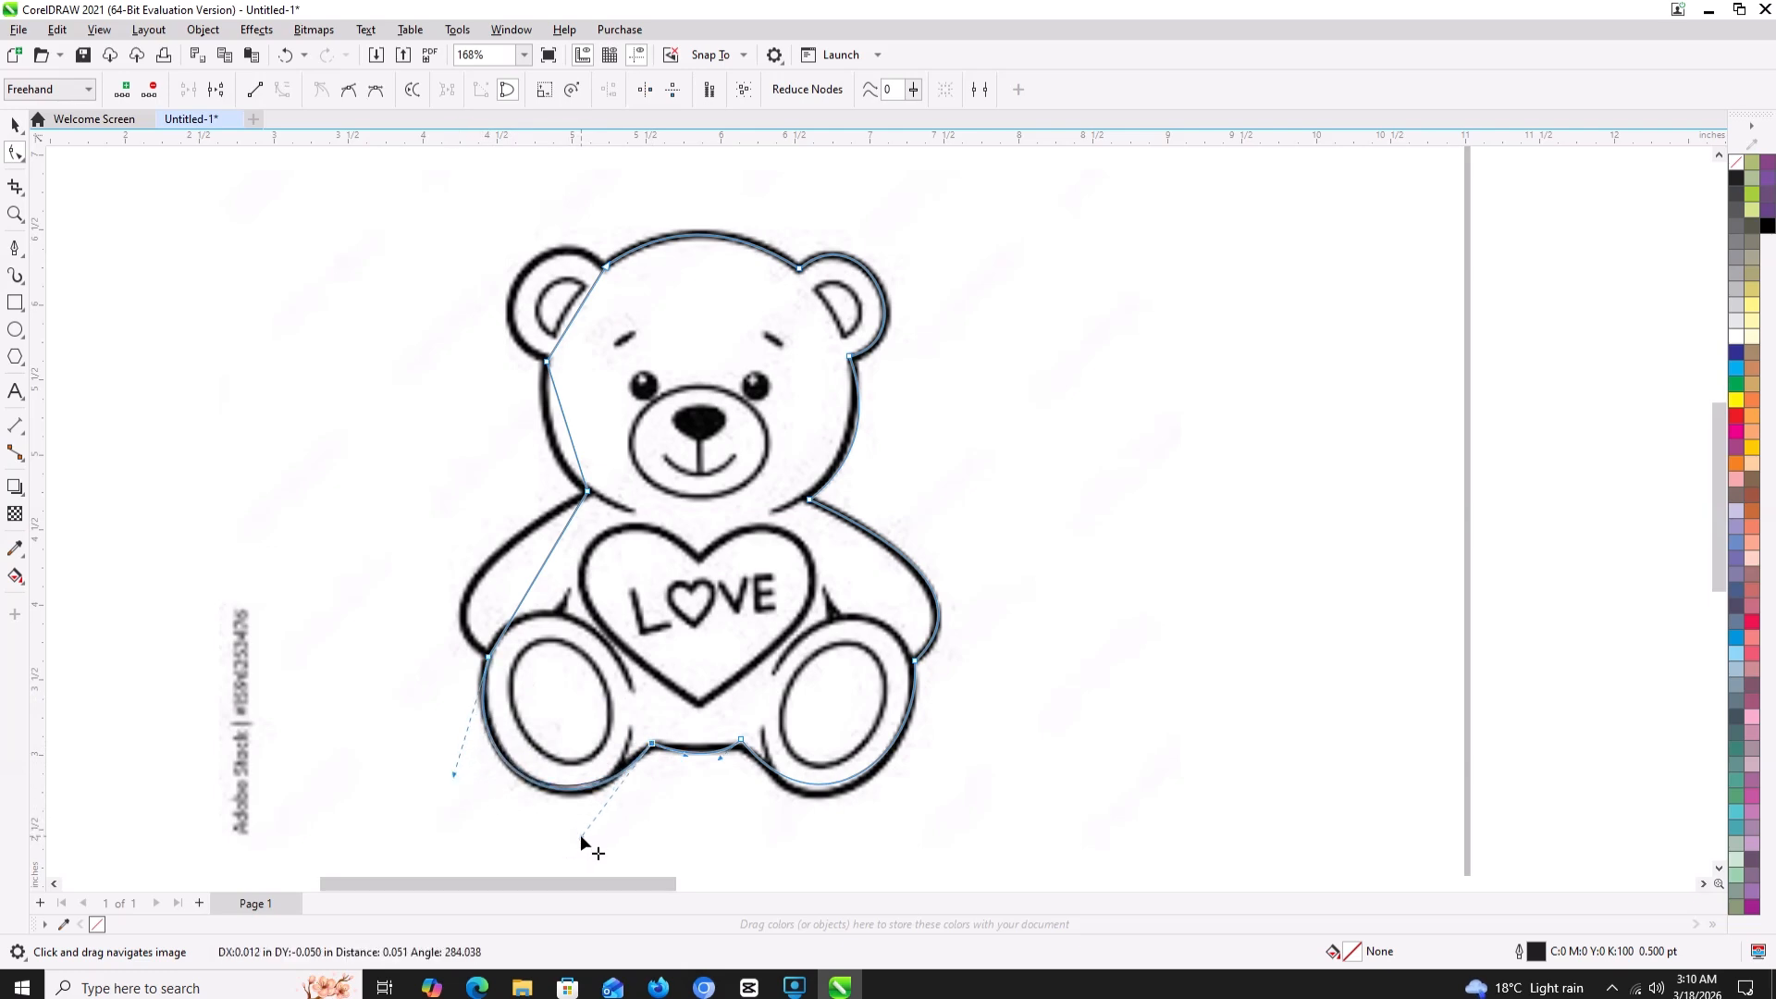
{"action": "left_click", "coordinate": [739, 741]}
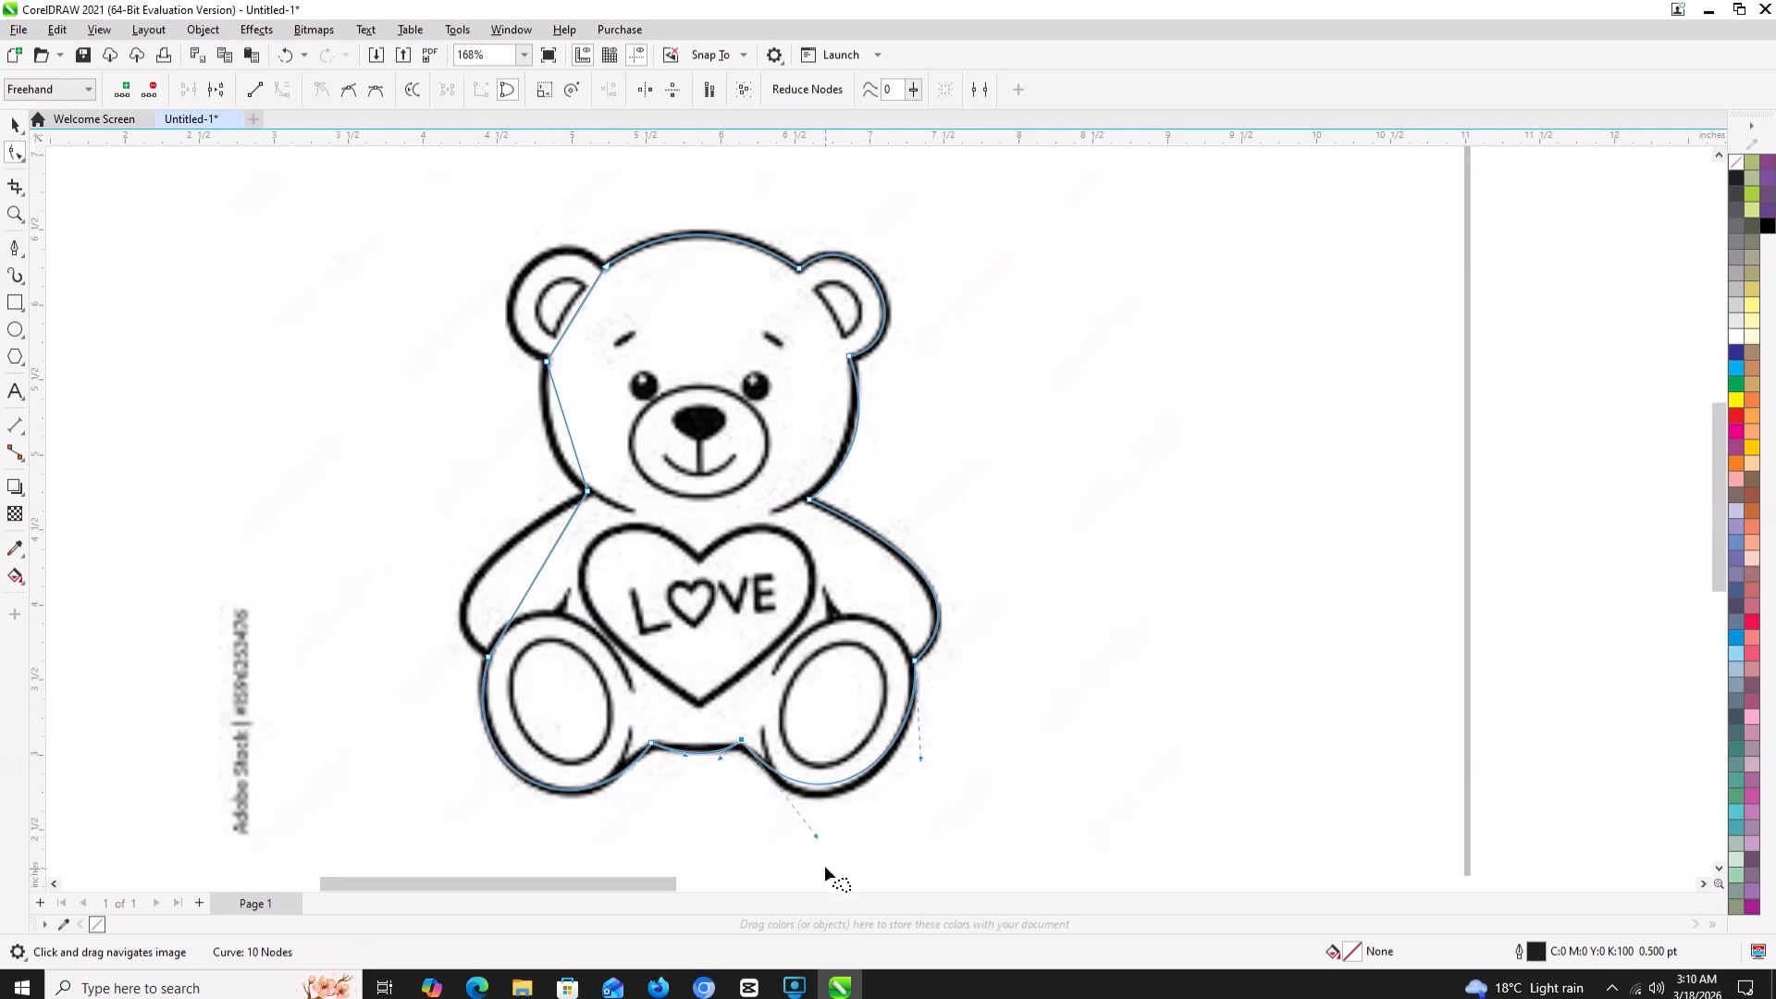
{"action": "mouse_move", "coordinate": [817, 838]}
{"action": "left_mouse_down"}
{"action": "mouse_move", "coordinate": [830, 825]}
{"action": "mouse_move", "coordinate": [812, 848]}
{"action": "left_mouse_up"}
- Convert the left arm and left cheek segments to curves and bend them outward to follow the bear's outline
{"action": "left_click", "coordinate": [536, 577]}
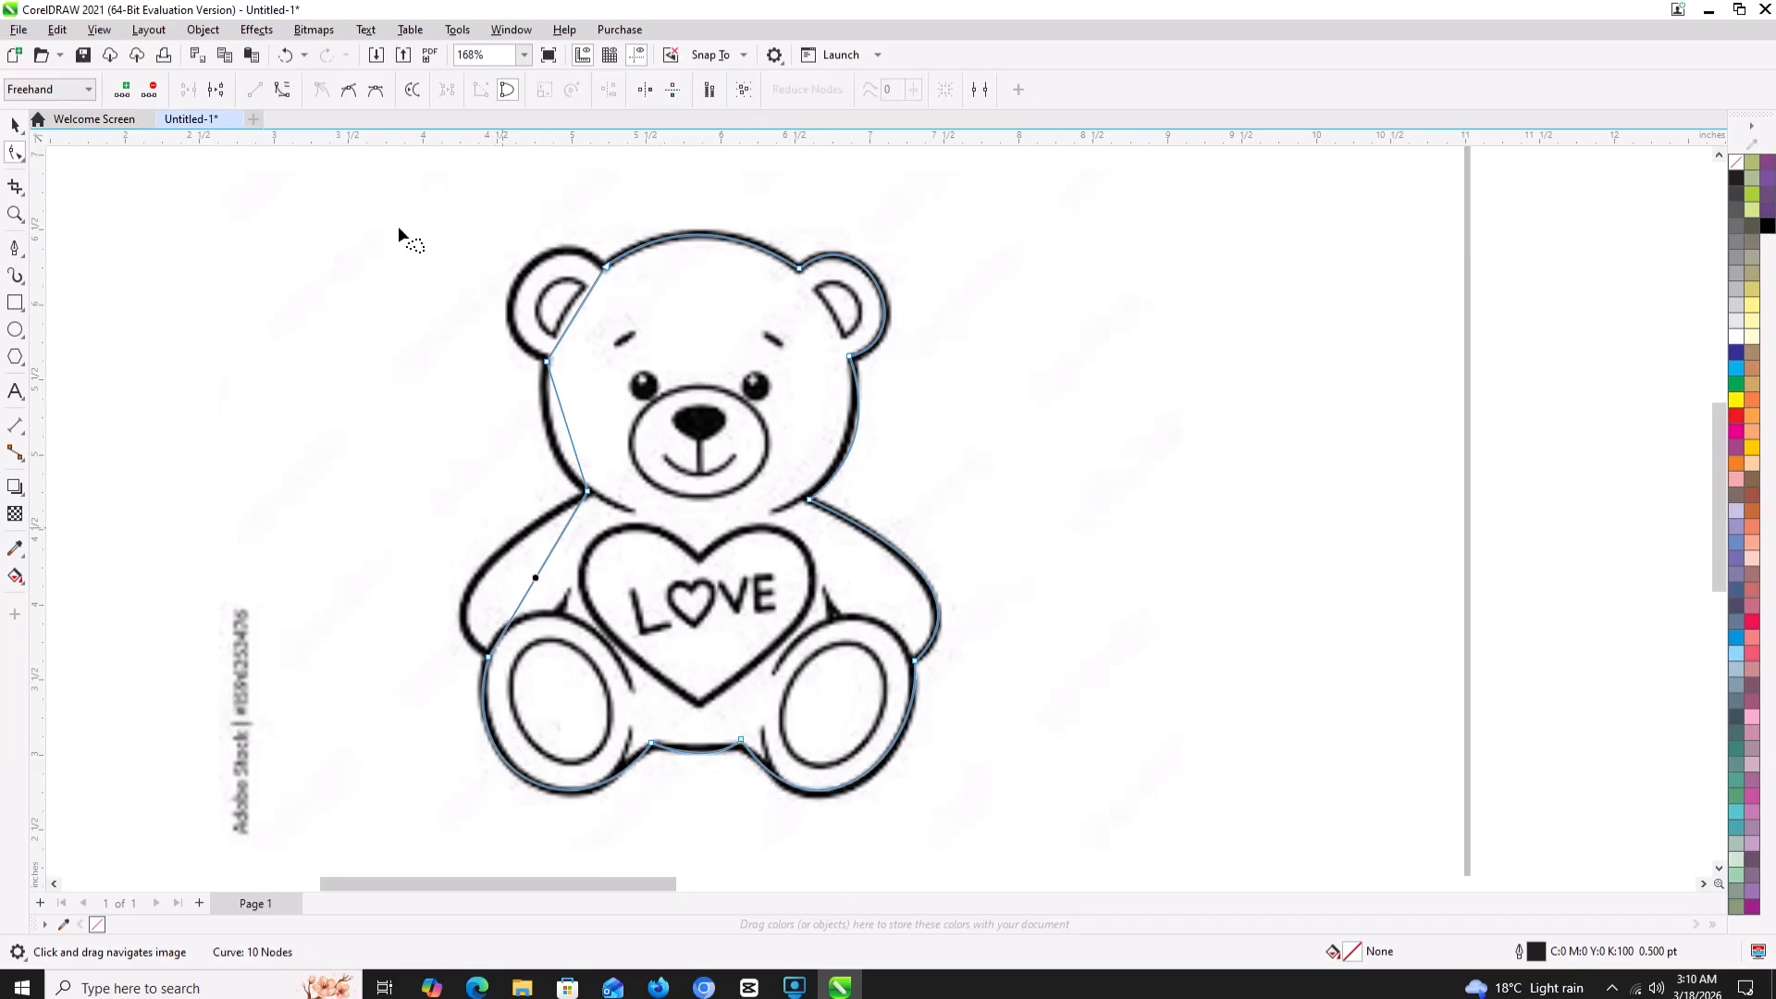
{"action": "left_click", "coordinate": [283, 89]}
{"action": "left_click_drag", "start_coordinate": [529, 586], "coordinate": [466, 592]}
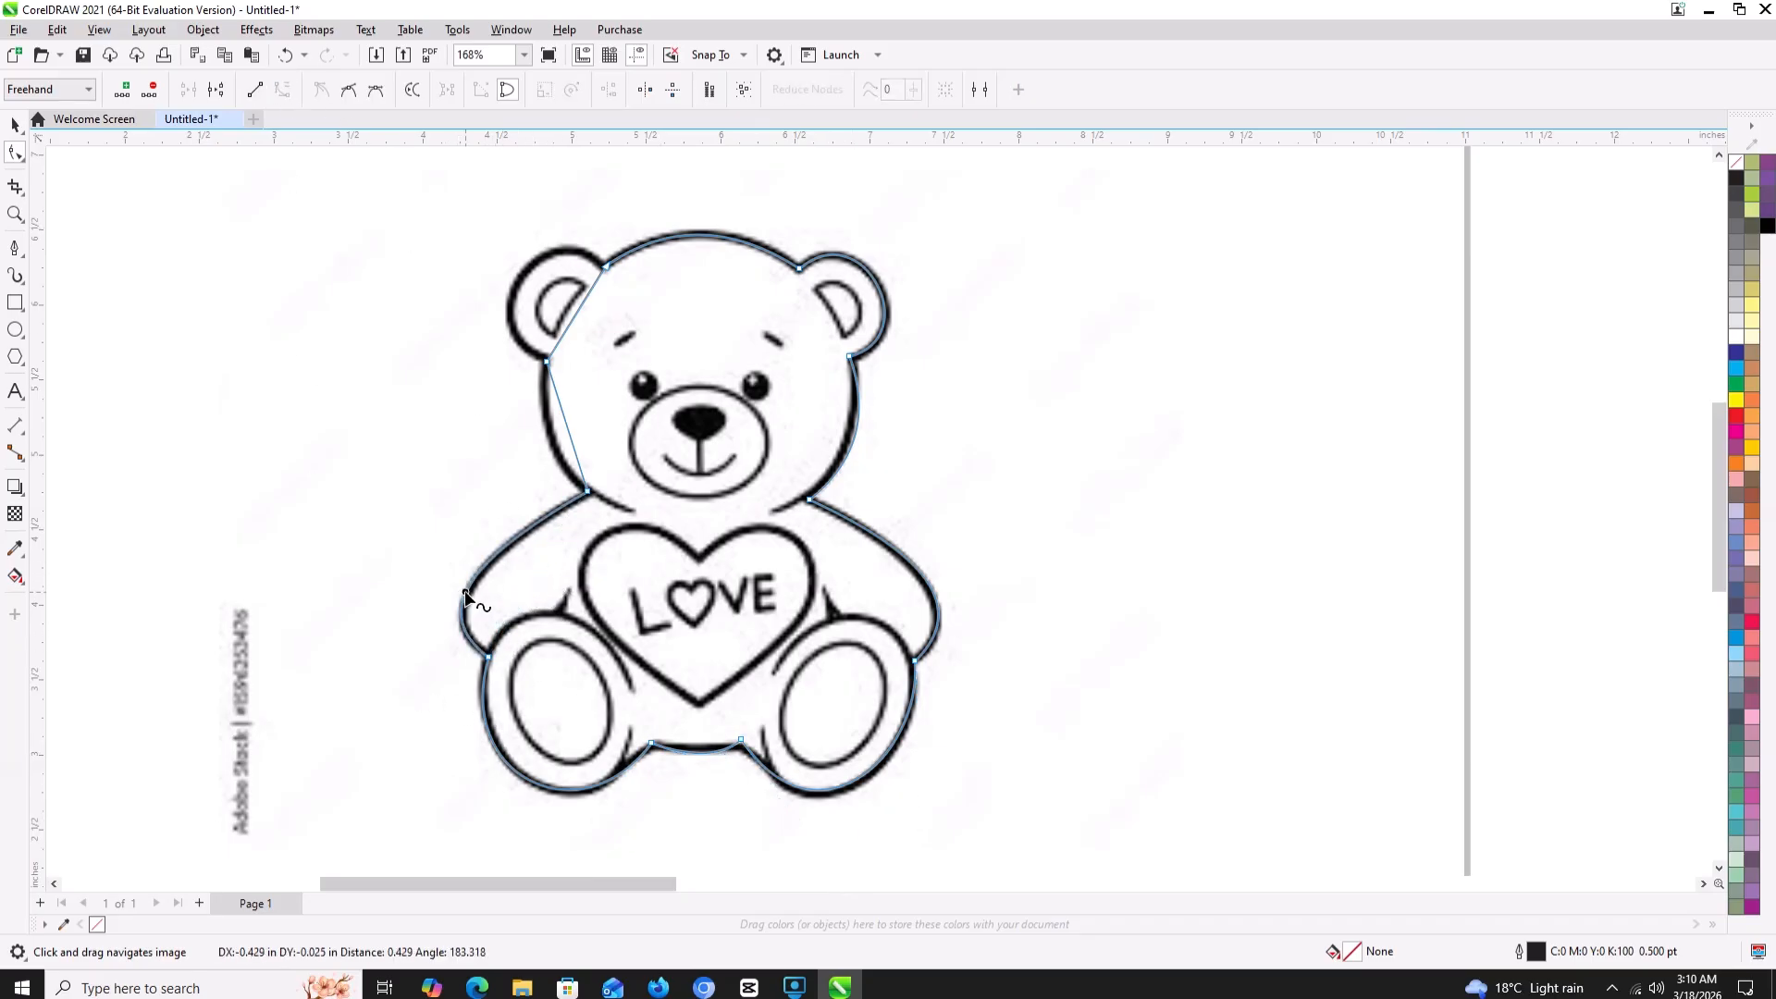
{"action": "left_click", "coordinate": [568, 426]}
{"action": "left_click", "coordinate": [281, 89]}
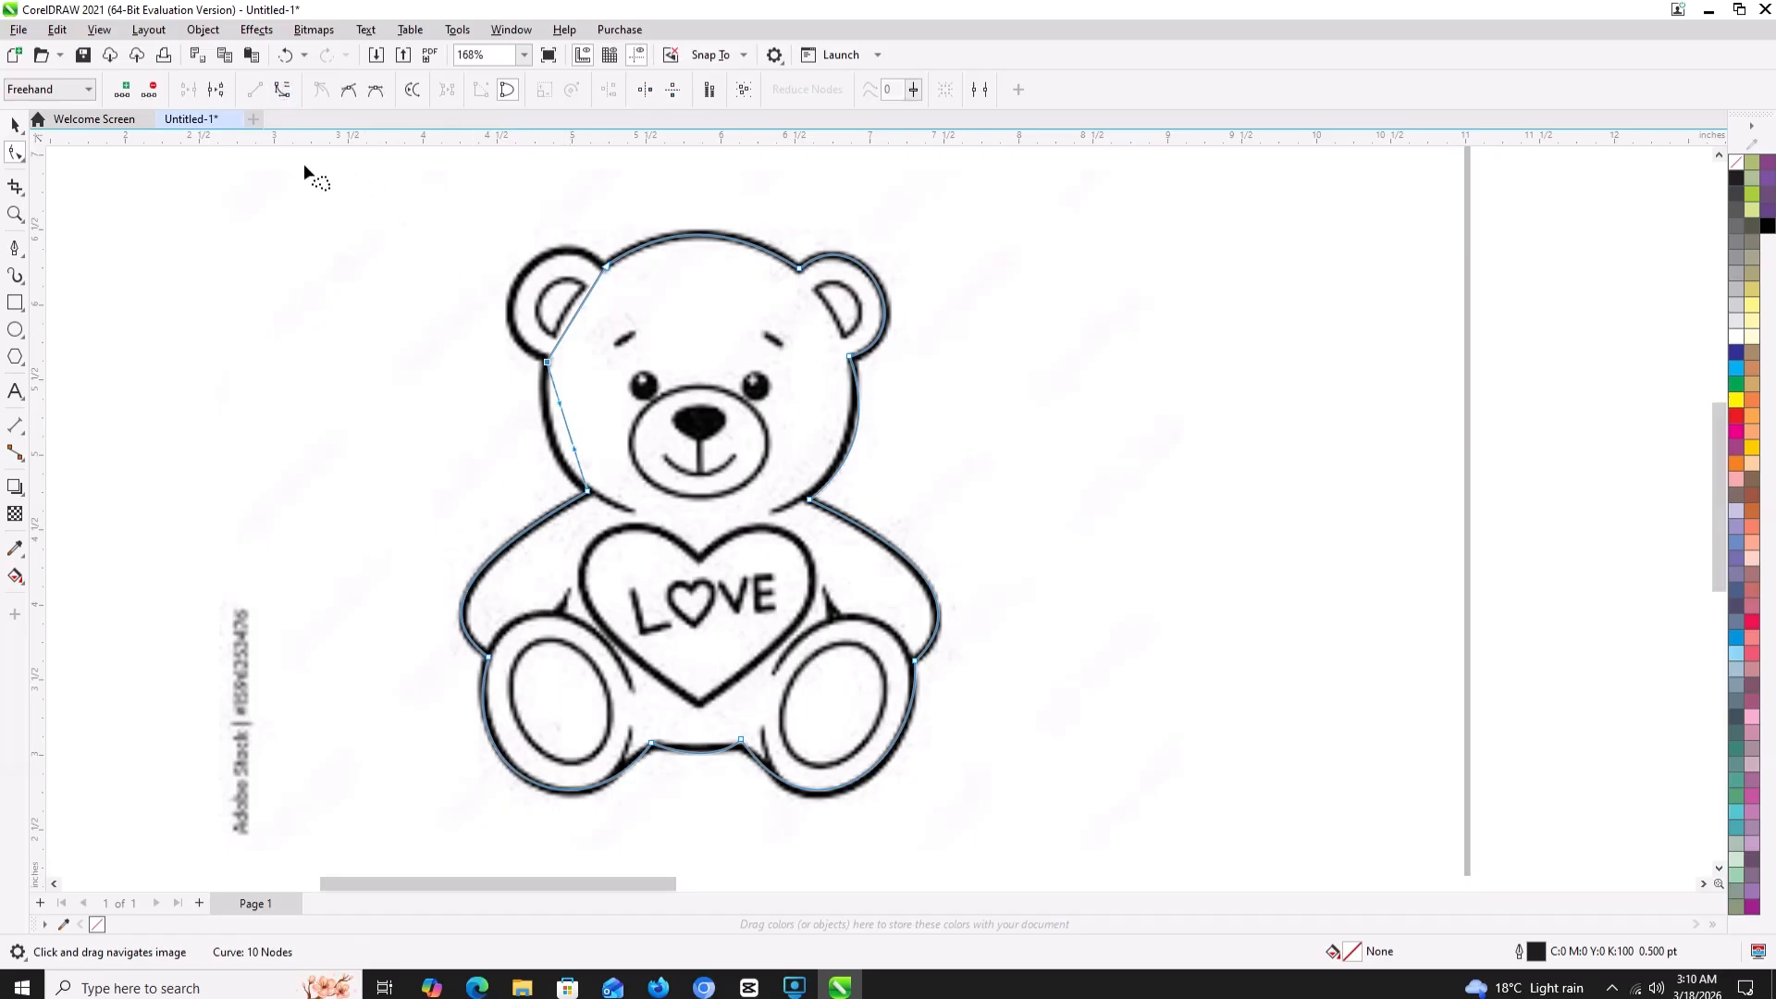
{"action": "left_click_drag", "start_coordinate": [566, 425], "coordinate": [543, 432]}
- Convert the left ear segment to a curve, adjust its handles around the ear, and finish editing the outline's nodes
{"action": "left_click", "coordinate": [574, 313]}
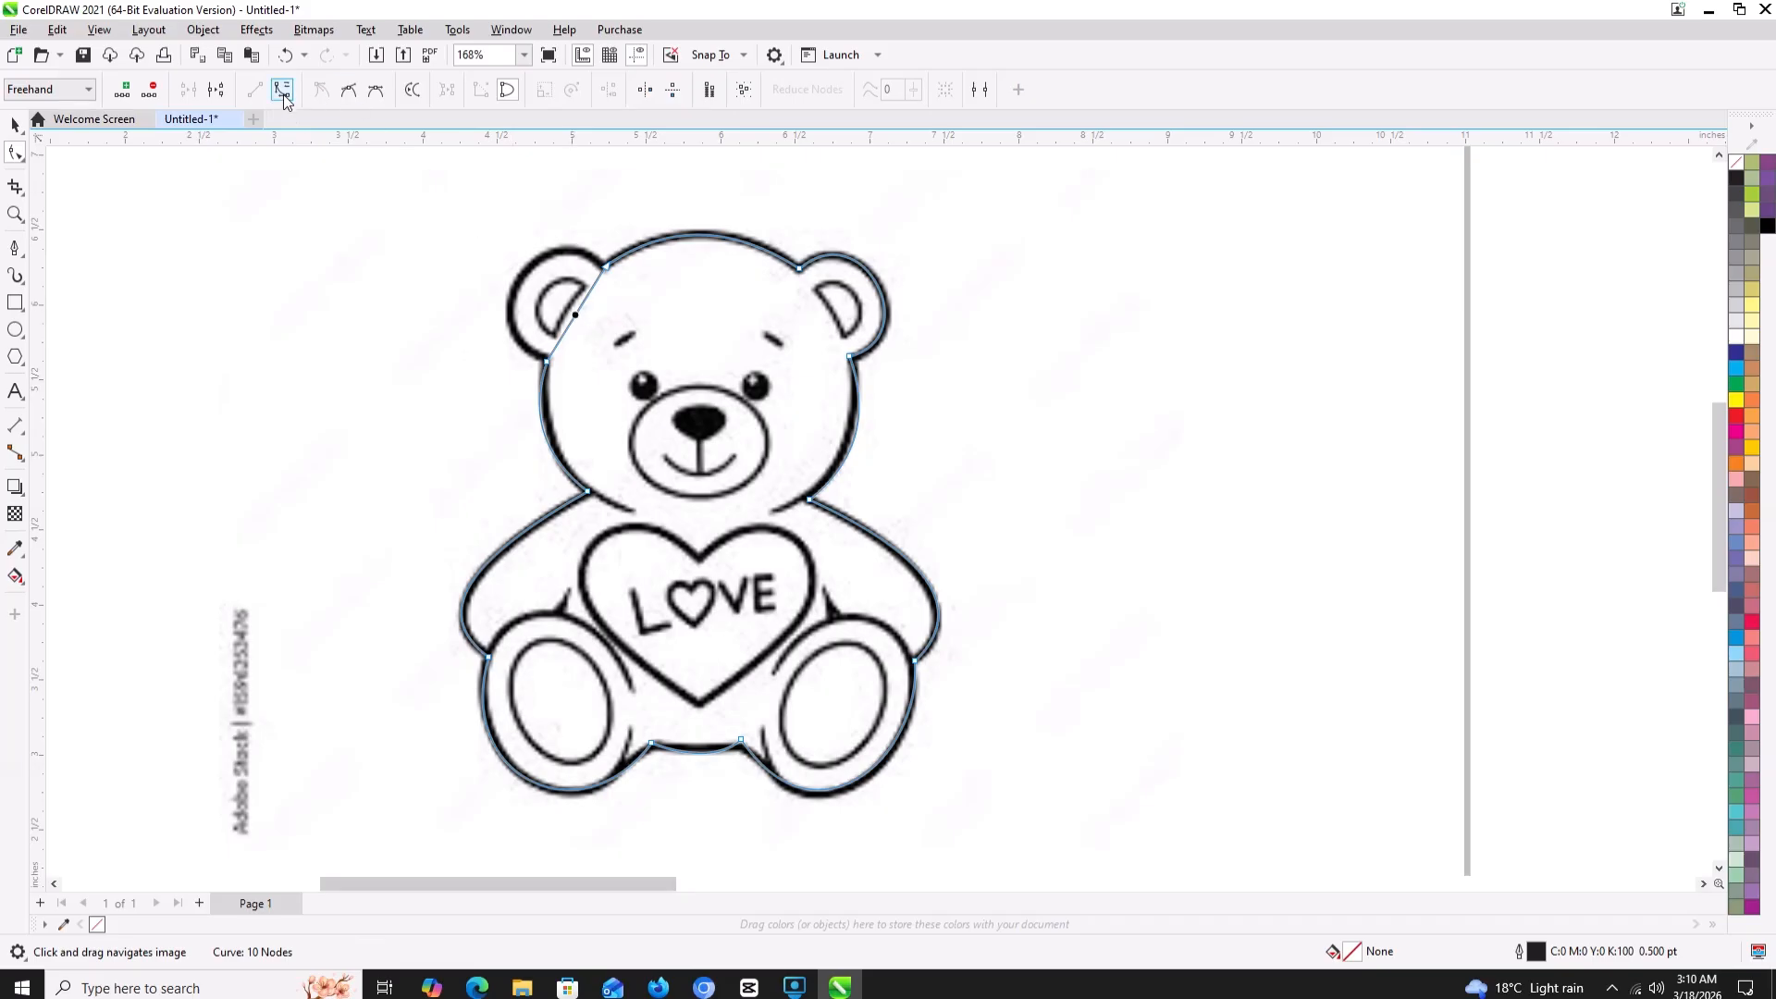
{"action": "left_click_drag", "start_coordinate": [552, 287], "coordinate": [482, 346]}
{"action": "left_click_drag", "start_coordinate": [500, 245], "coordinate": [524, 209]}
{"action": "left_click_drag", "start_coordinate": [478, 345], "coordinate": [469, 333]}
{"action": "left_click", "coordinate": [14, 125]}
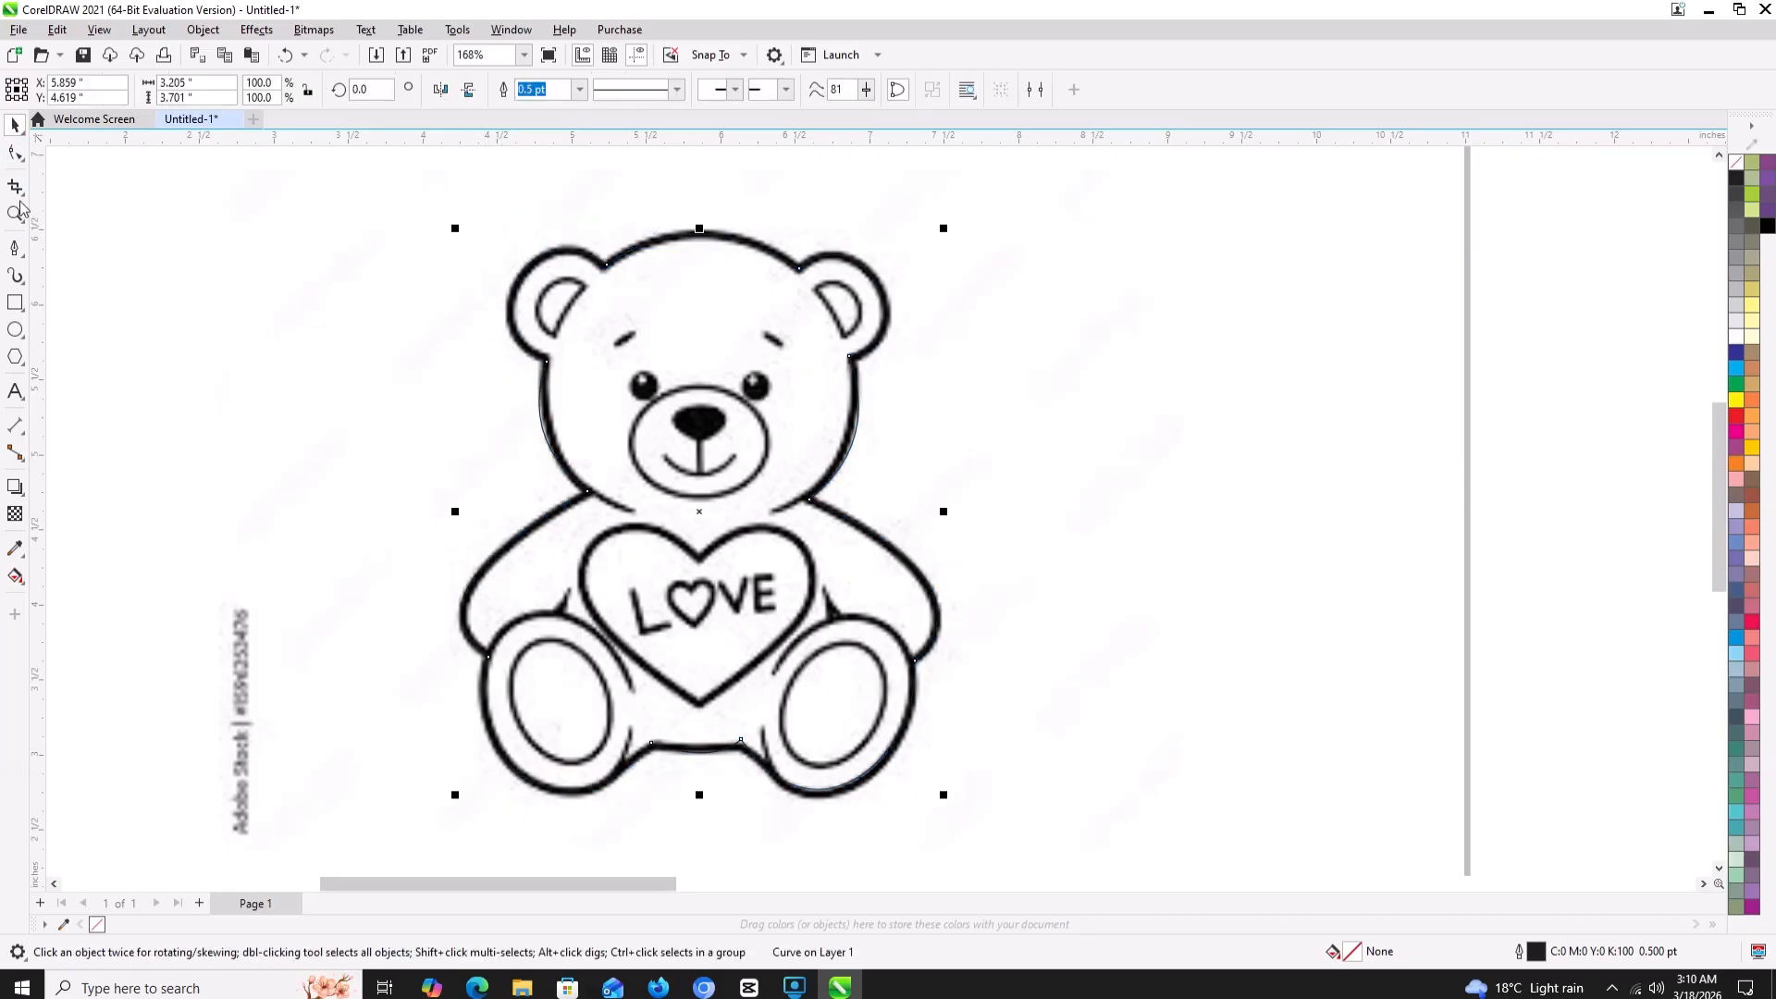
- Draw an ellipse about 0.85 by 0.73 inches over the bear's muzzle and align it with the muzzle outline
{"action": "left_click", "coordinate": [14, 331]}
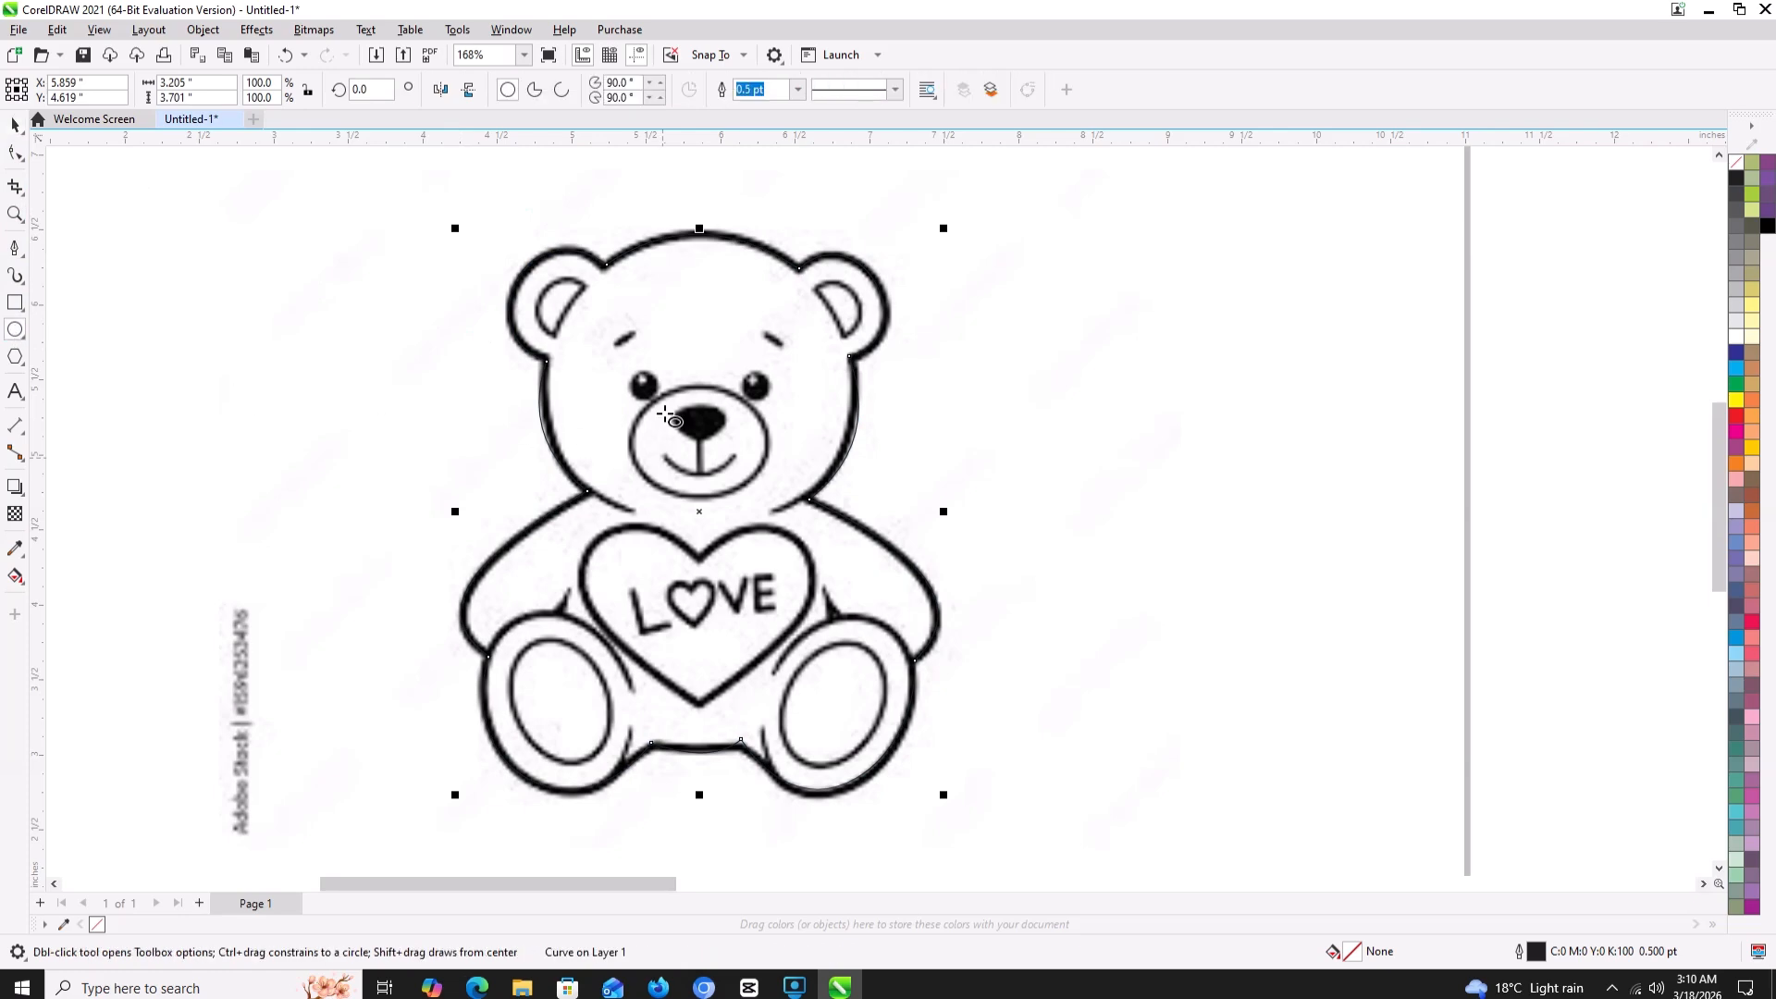
{"action": "left_click_drag", "start_coordinate": [641, 400], "coordinate": [773, 516]}
{"action": "left_click_drag", "start_coordinate": [705, 453], "coordinate": [698, 441]}
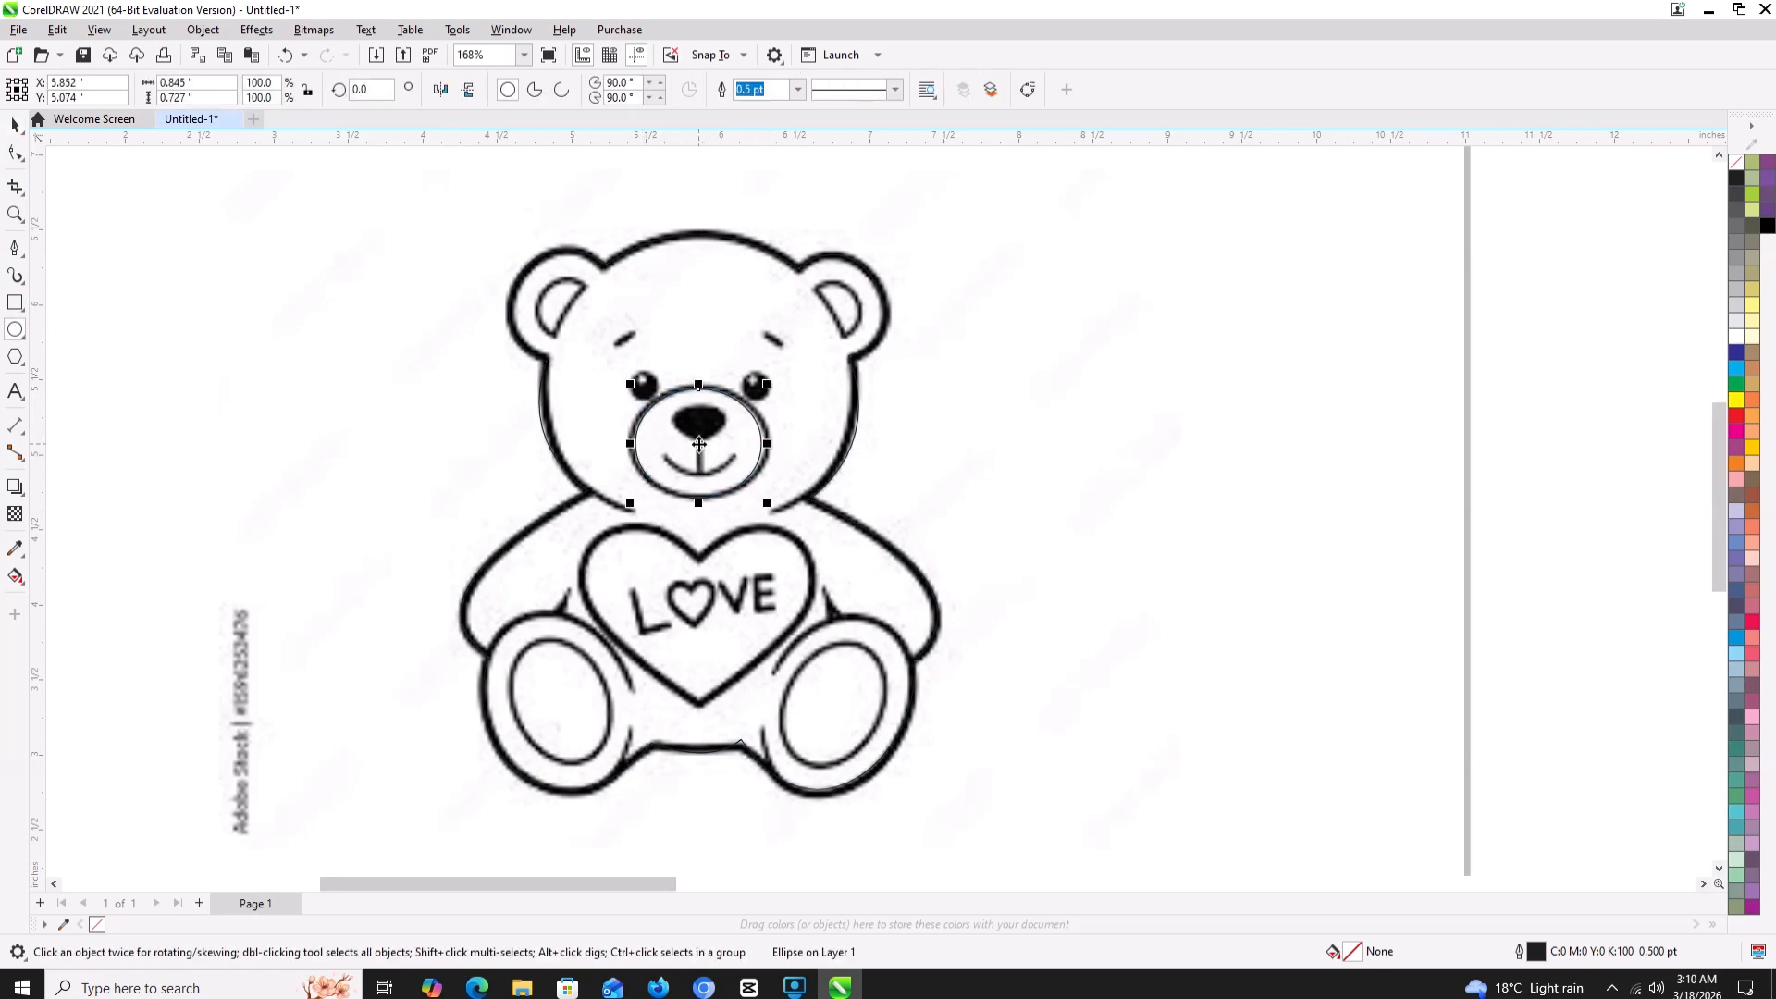
- Trace the left foot pad with an ellipse rotated about 34 degrees, and place a horizontally mirrored copy on the right foot pad
{"action": "left_click_drag", "start_coordinate": [524, 647], "coordinate": [618, 770]}
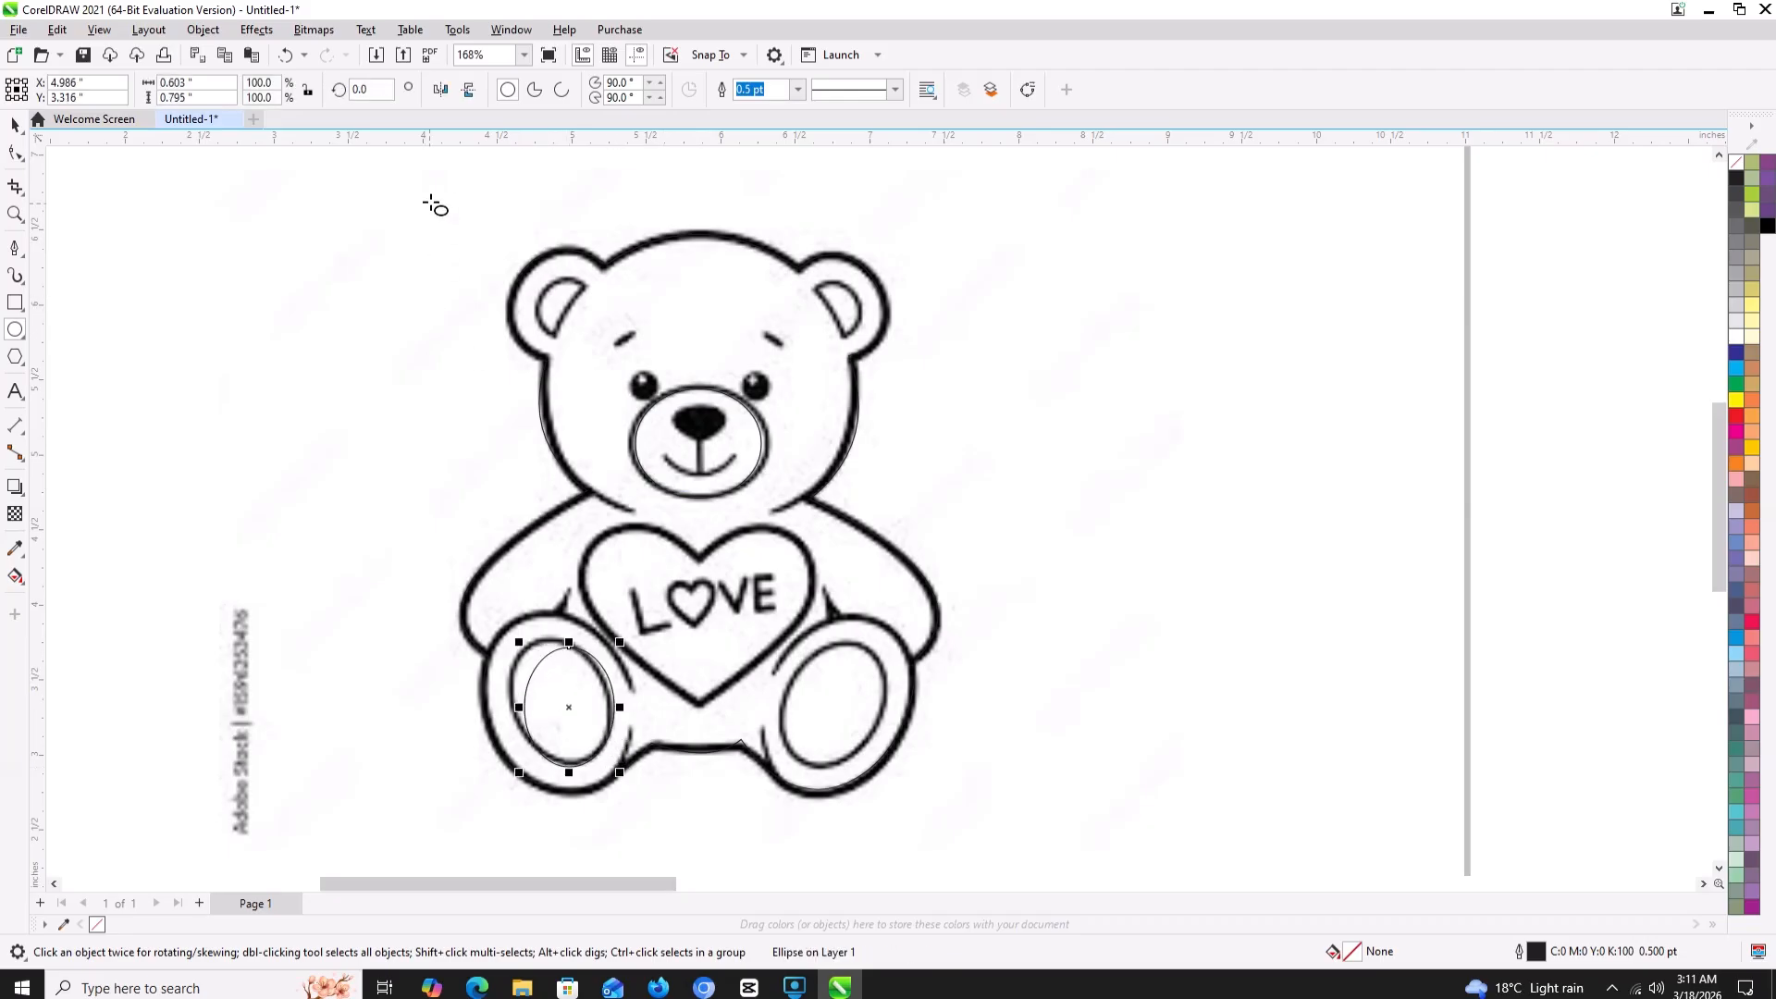
{"action": "left_click", "coordinate": [571, 707]}
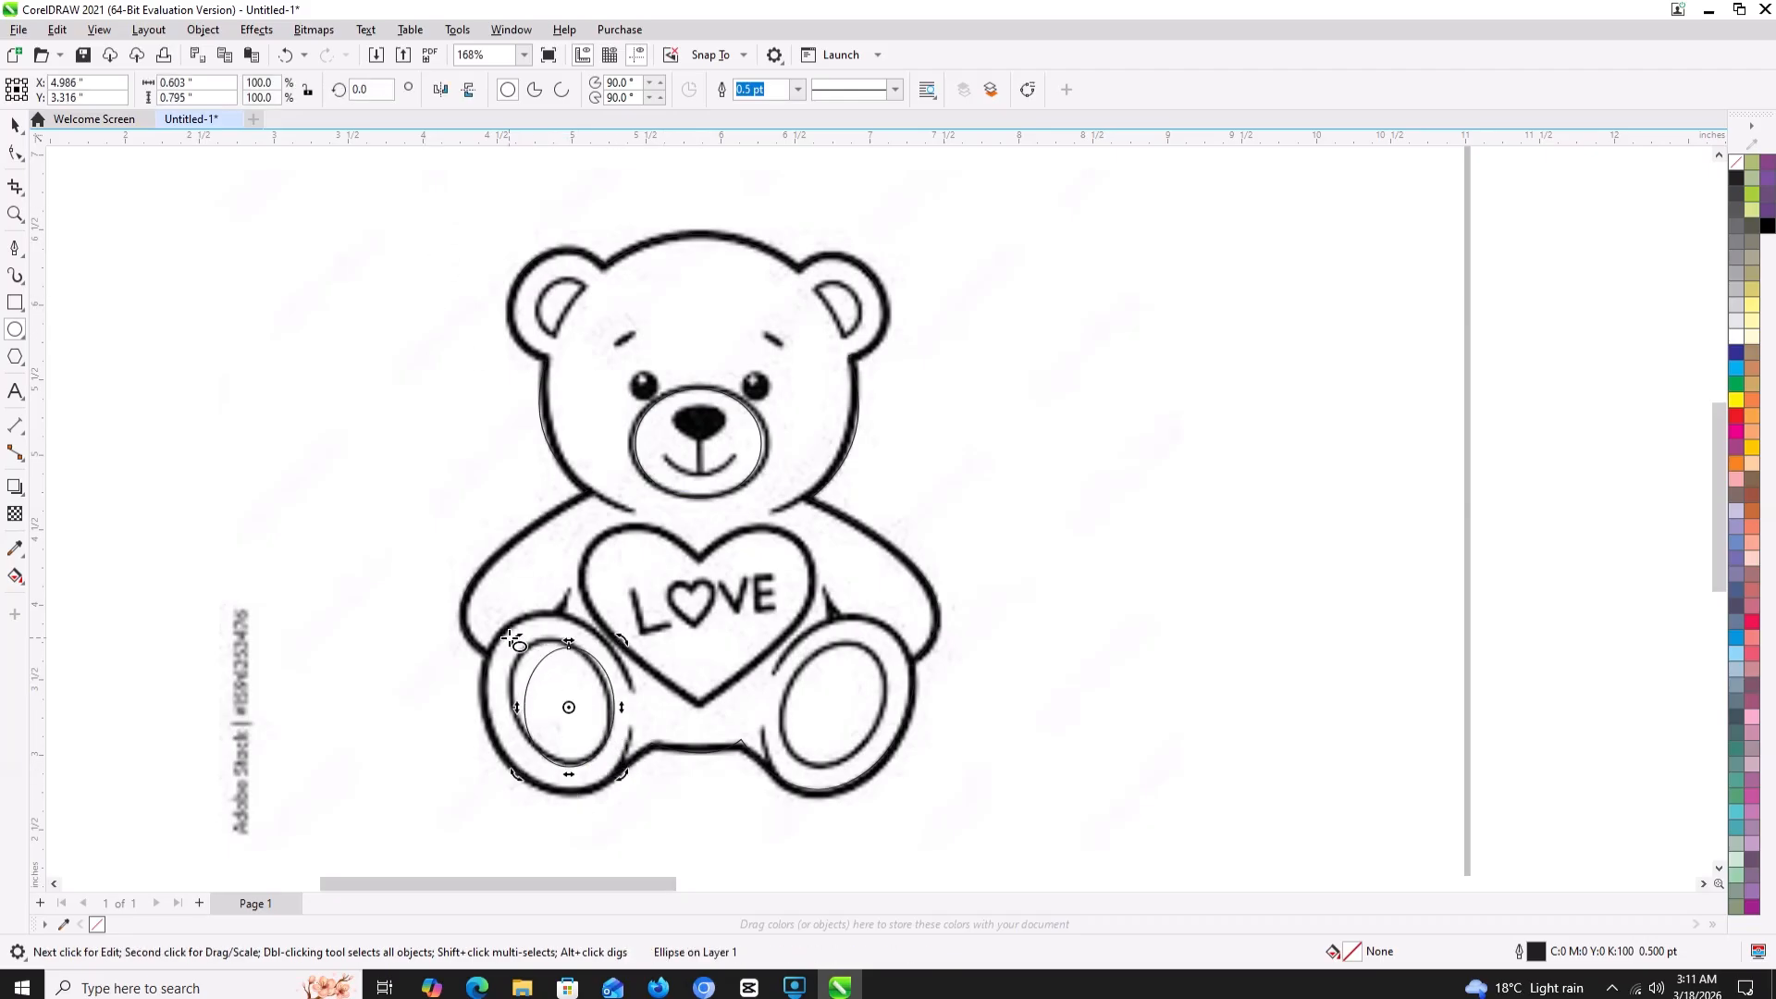
{"action": "left_click_drag", "start_coordinate": [512, 638], "coordinate": [558, 698]}
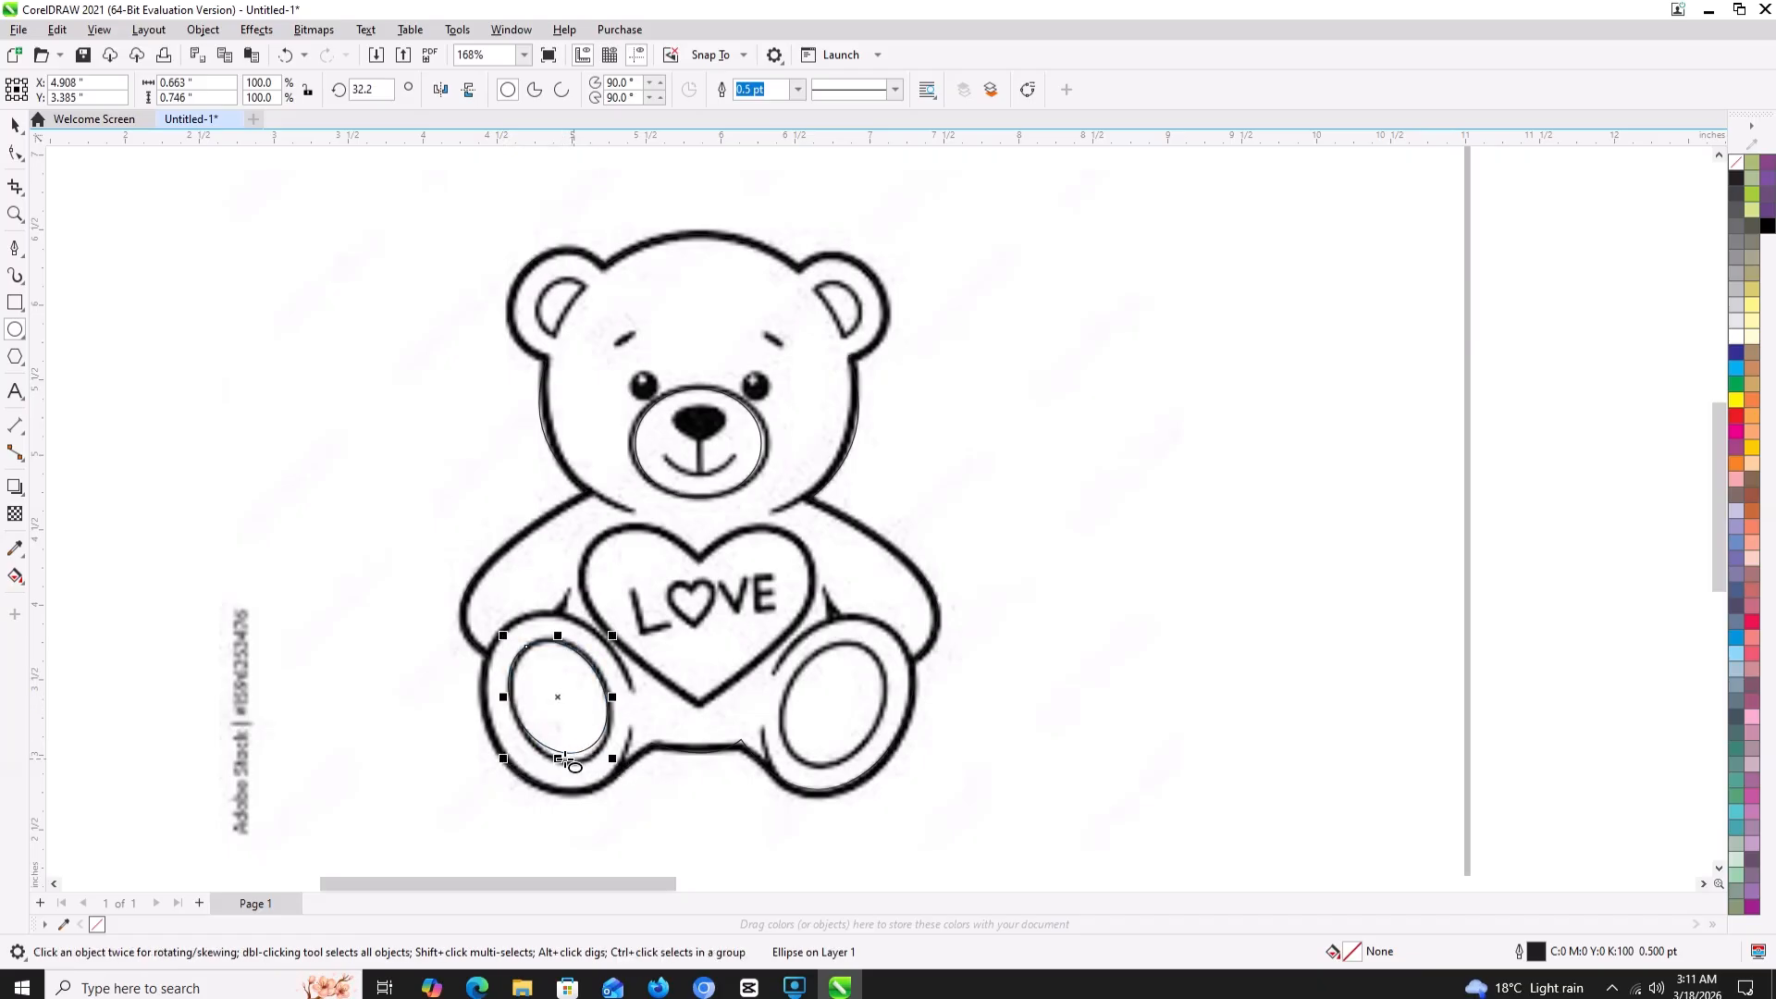
{"action": "left_click_drag", "start_coordinate": [558, 759], "coordinate": [558, 767]}
{"action": "left_click_drag", "start_coordinate": [554, 703], "coordinate": [830, 703]}
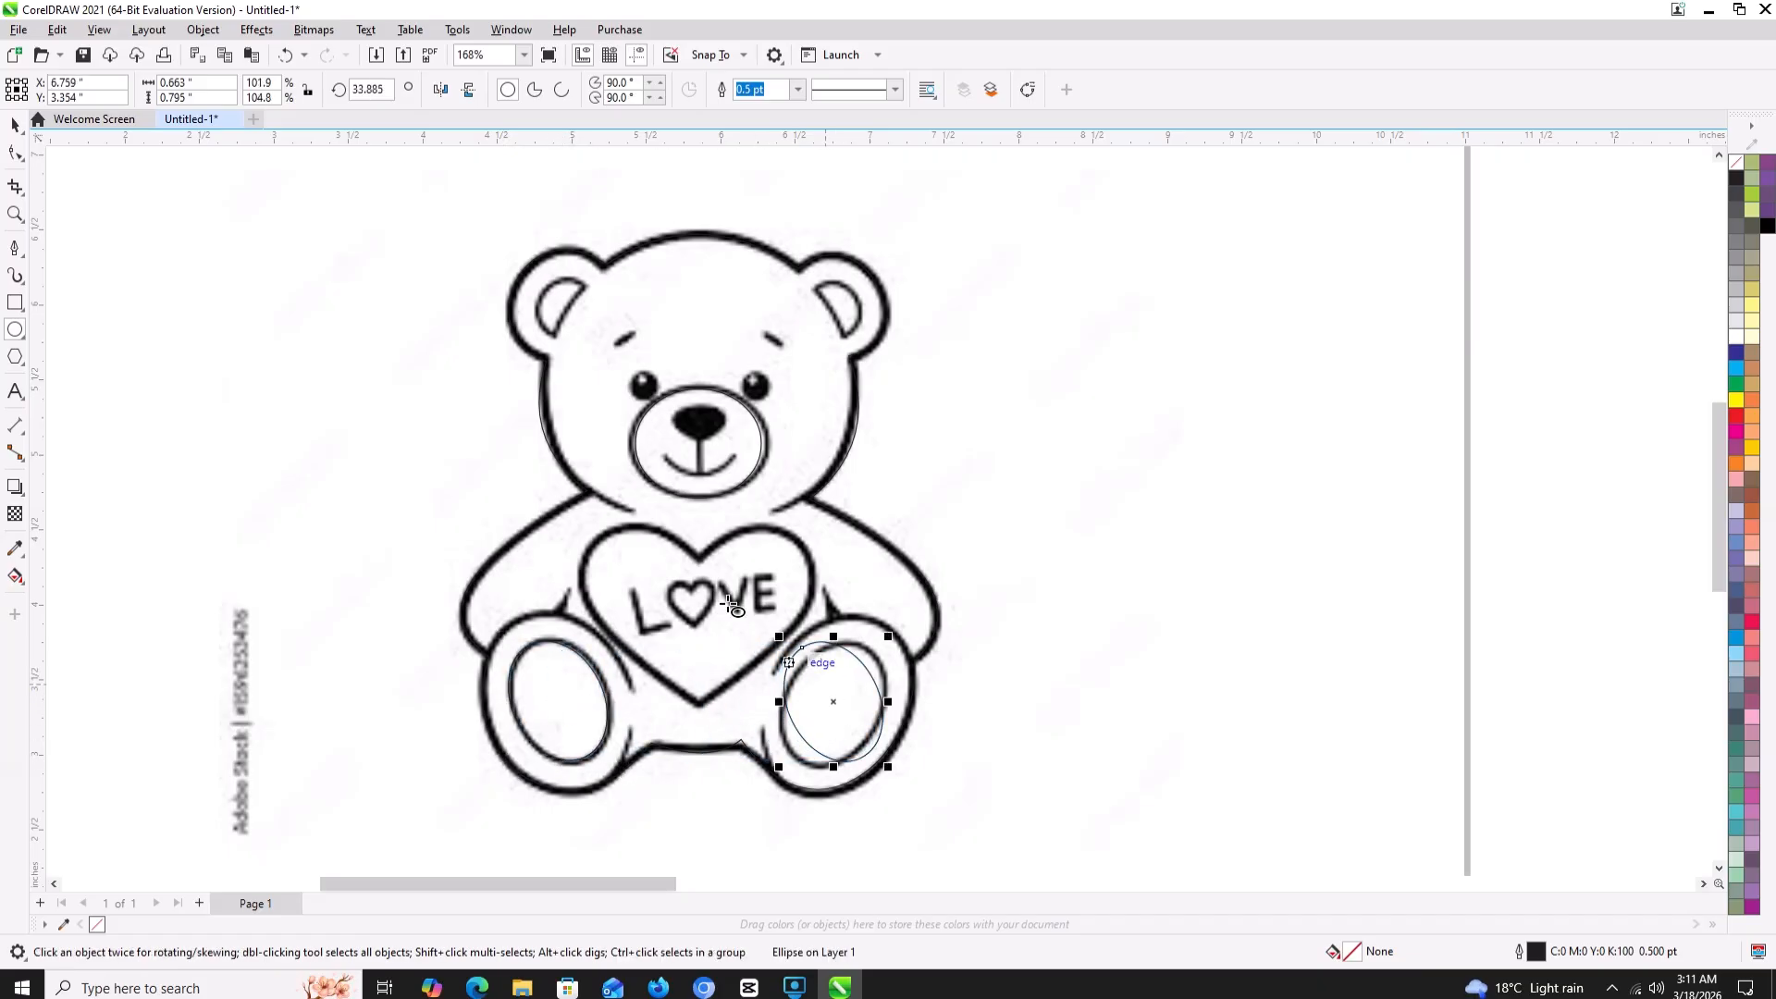
{"action": "left_click", "coordinate": [440, 89]}
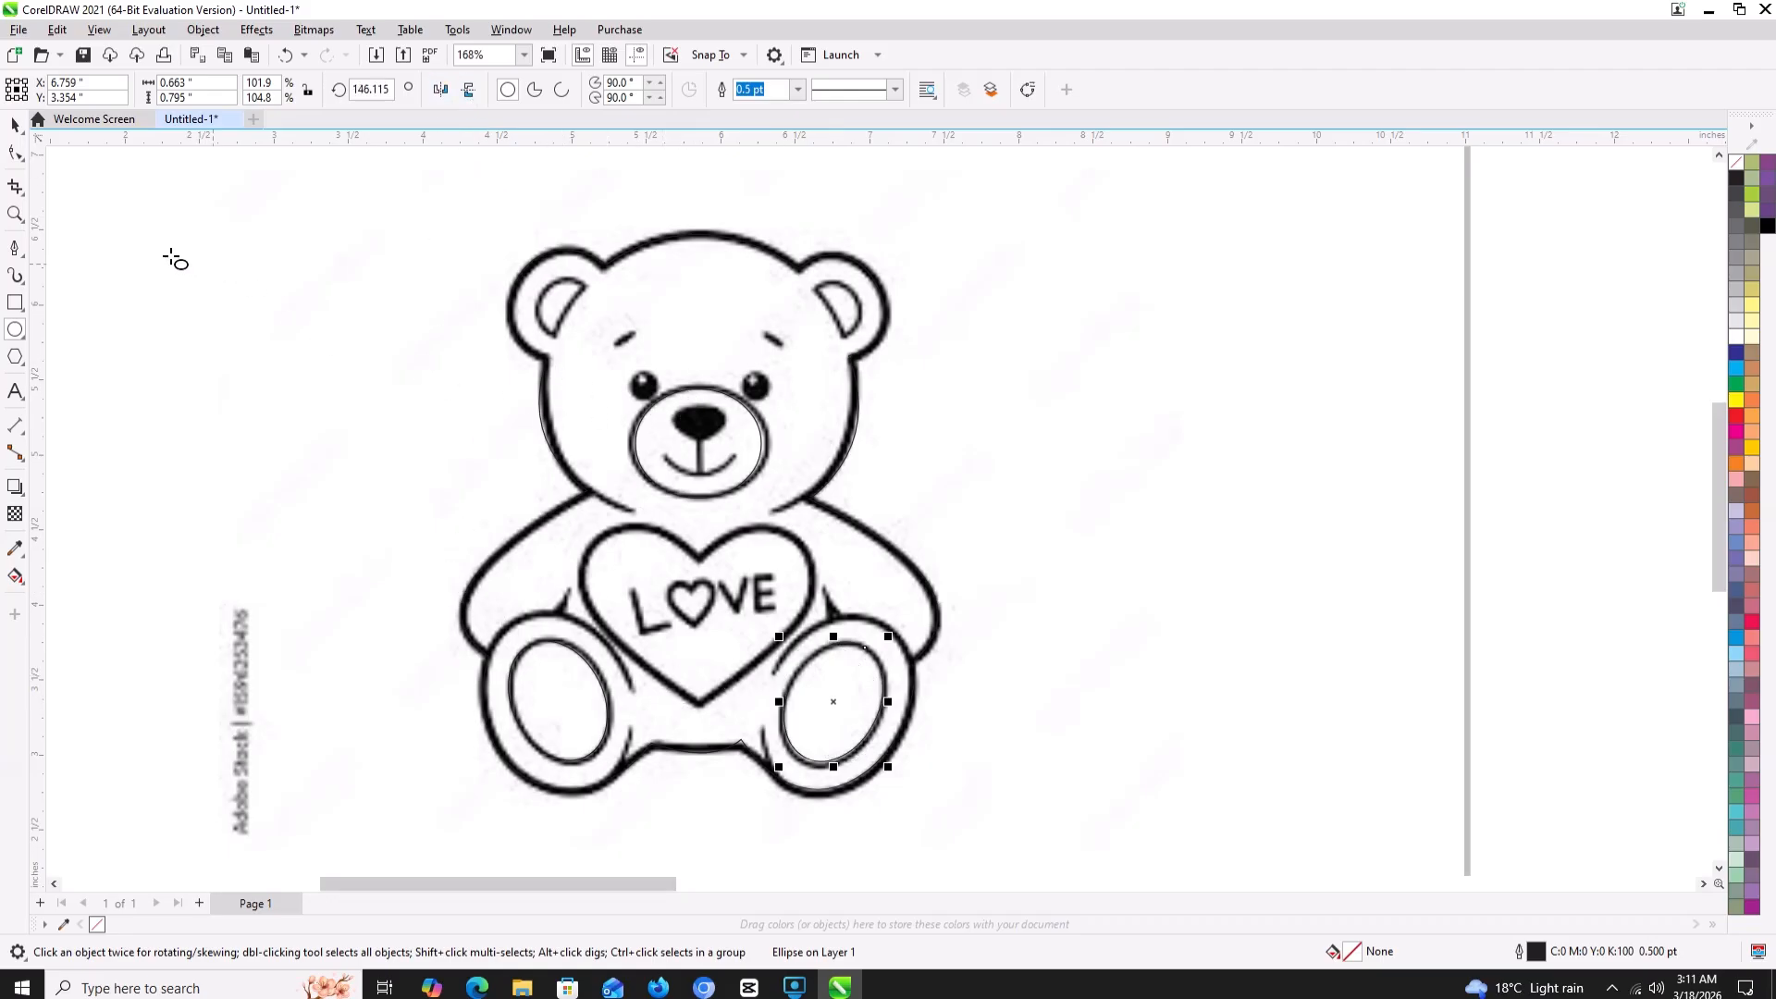
- Draw a closed three-node triangle over the bear's nose with the Pen tool, about 0.32 by 0.23 inches
{"action": "left_click", "coordinate": [13, 250]}
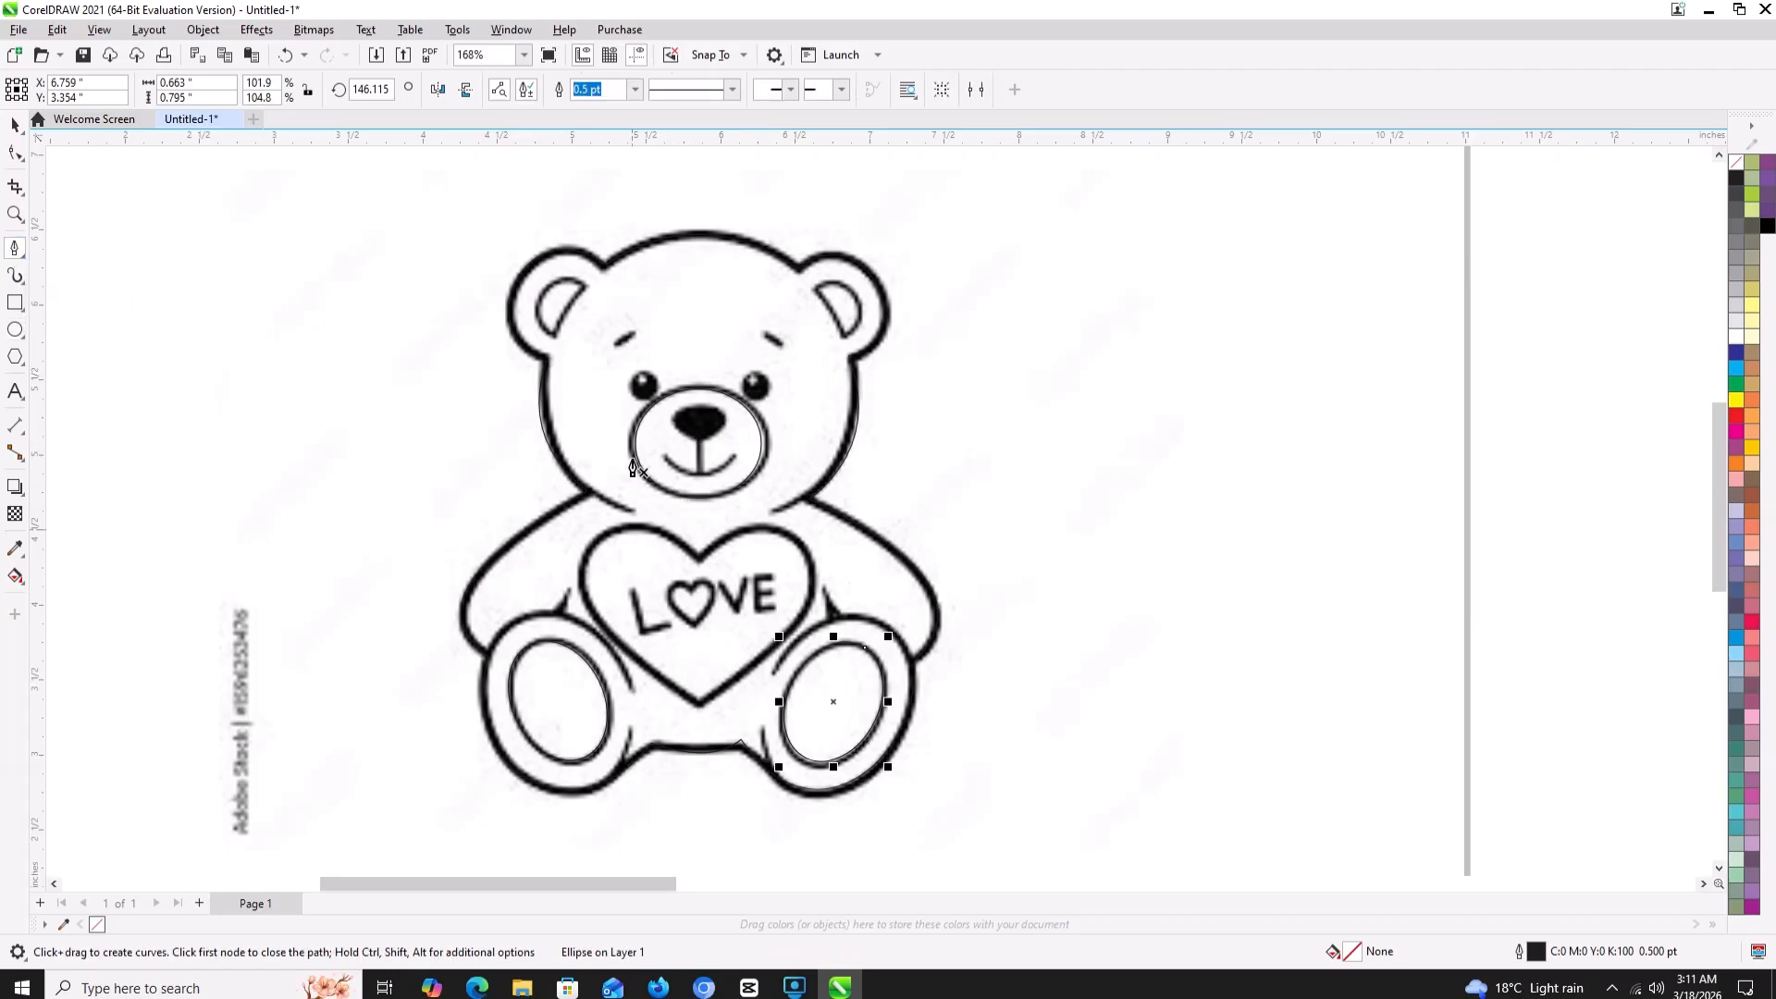
{"action": "left_click", "coordinate": [675, 408]}
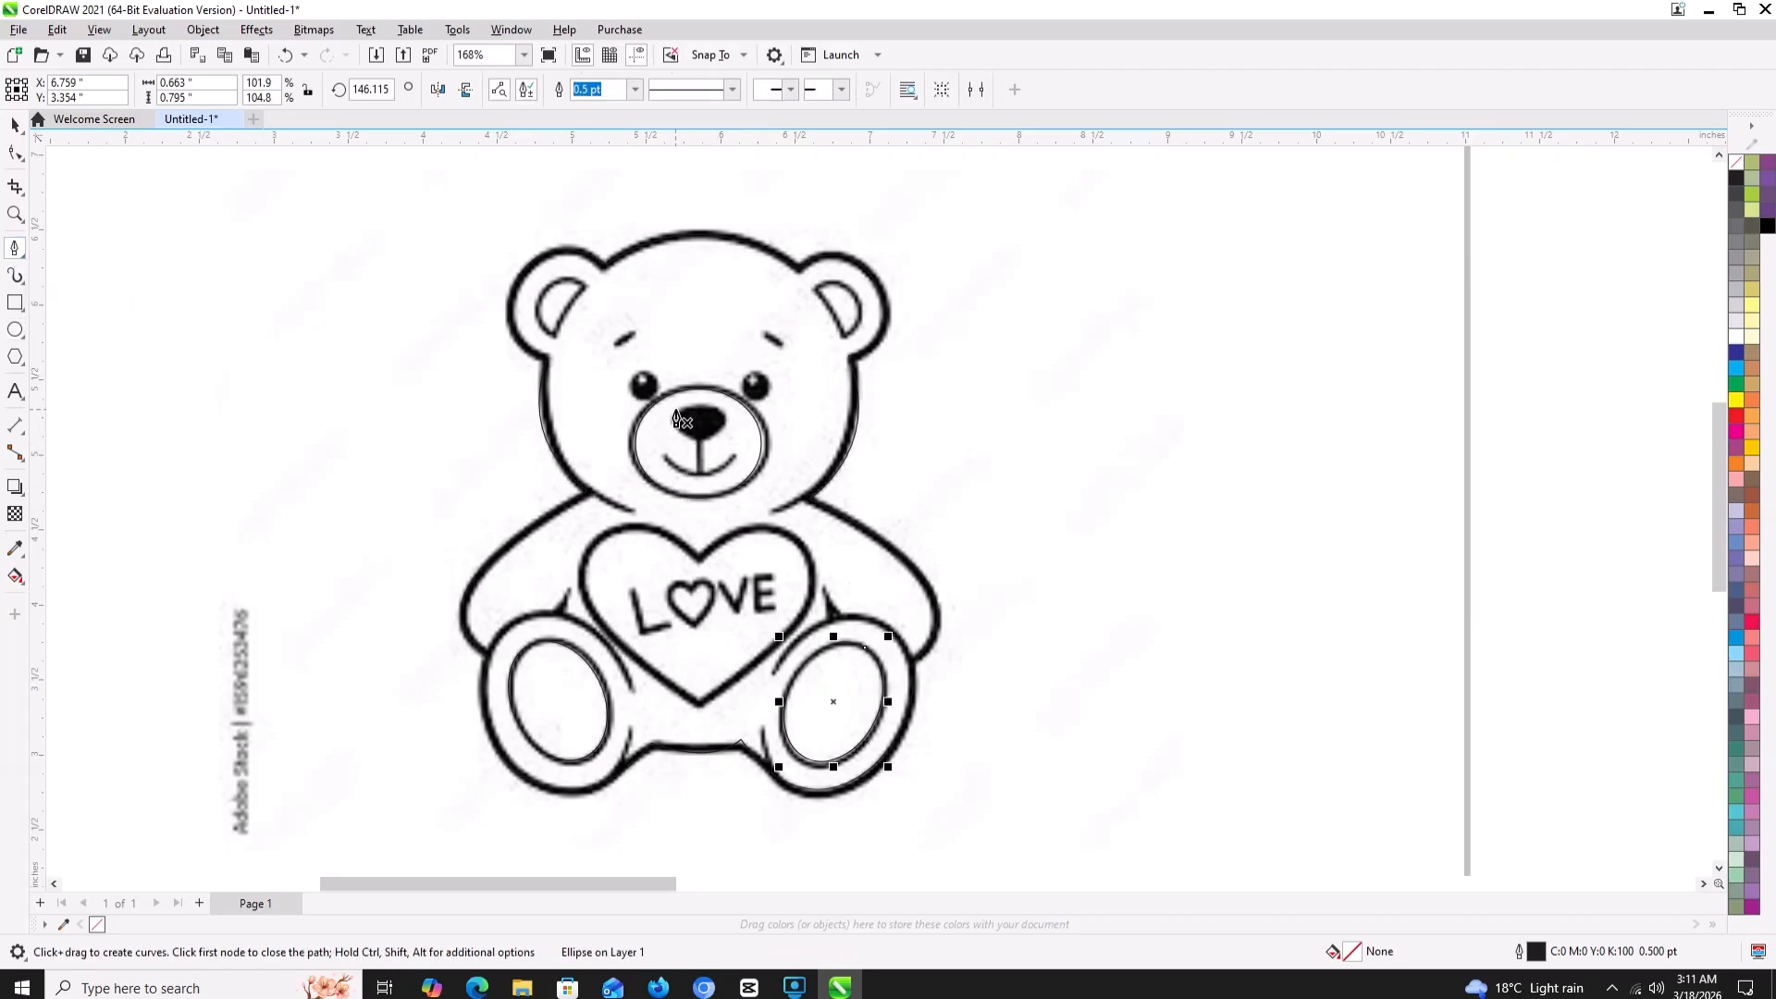
{"action": "double_click", "coordinate": [723, 413]}
{"action": "double_click", "coordinate": [701, 447]}
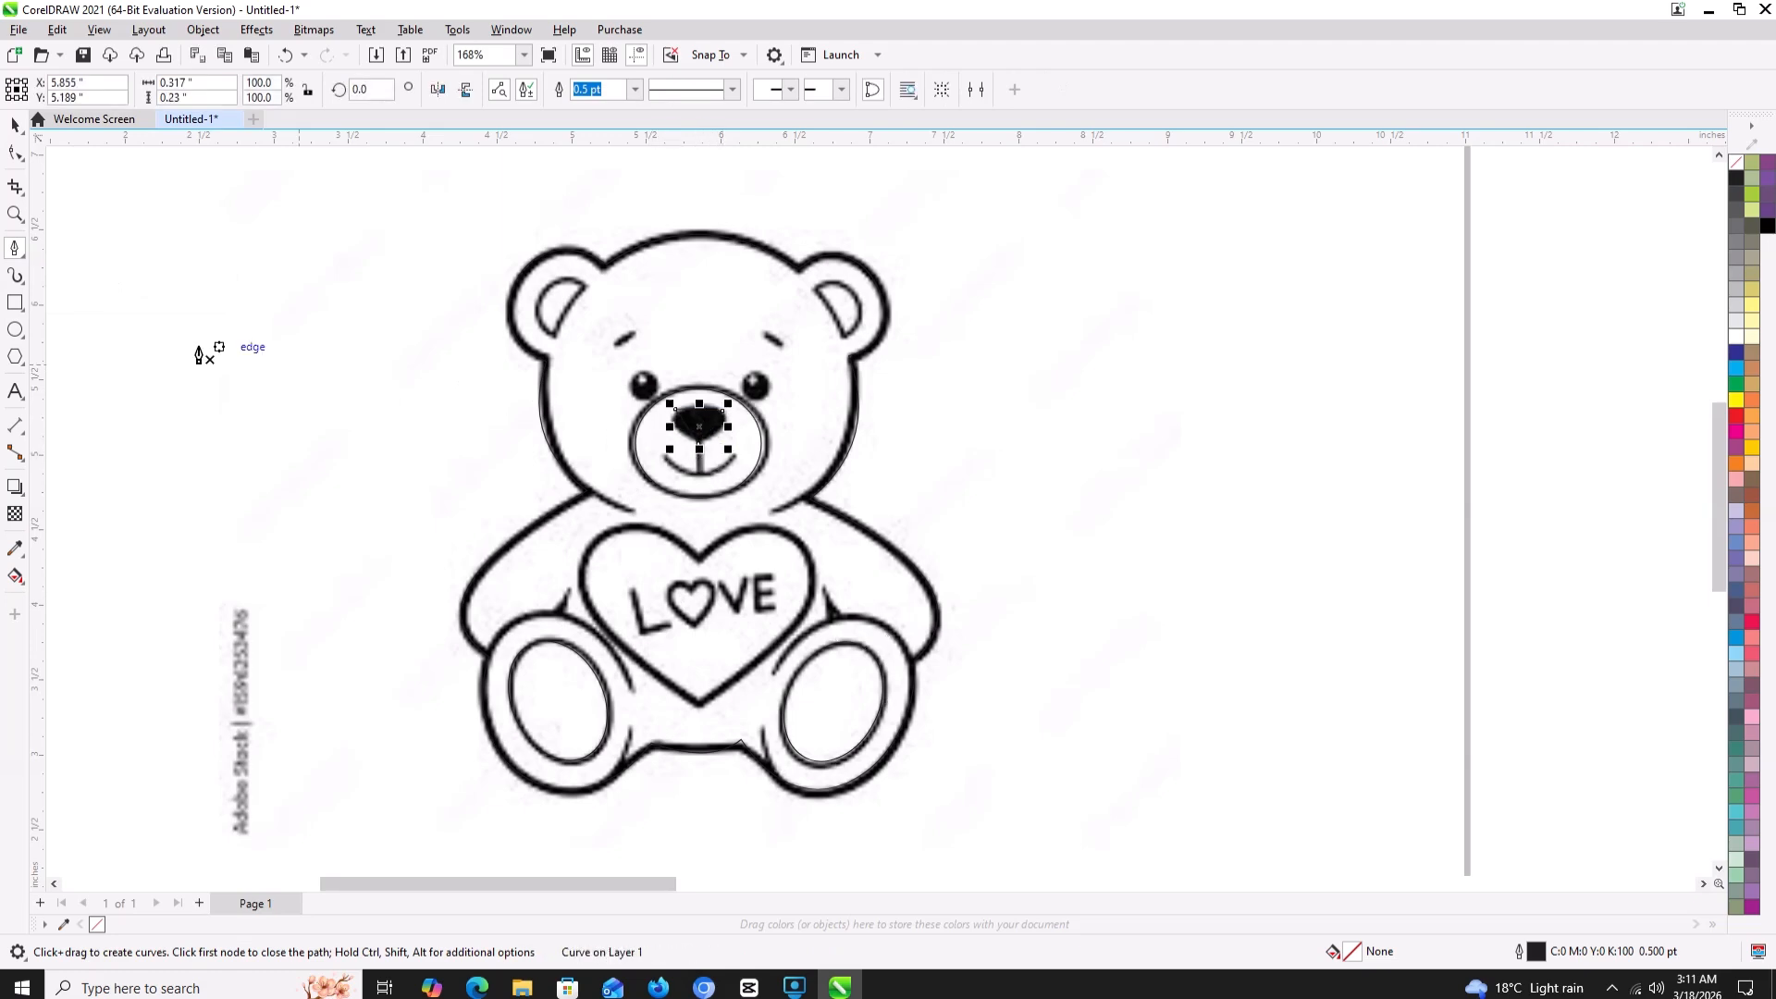
- Convert the nose triangle's top segment to a curve and arch it upward along the nose's upper edge
{"action": "left_click", "coordinate": [16, 153]}
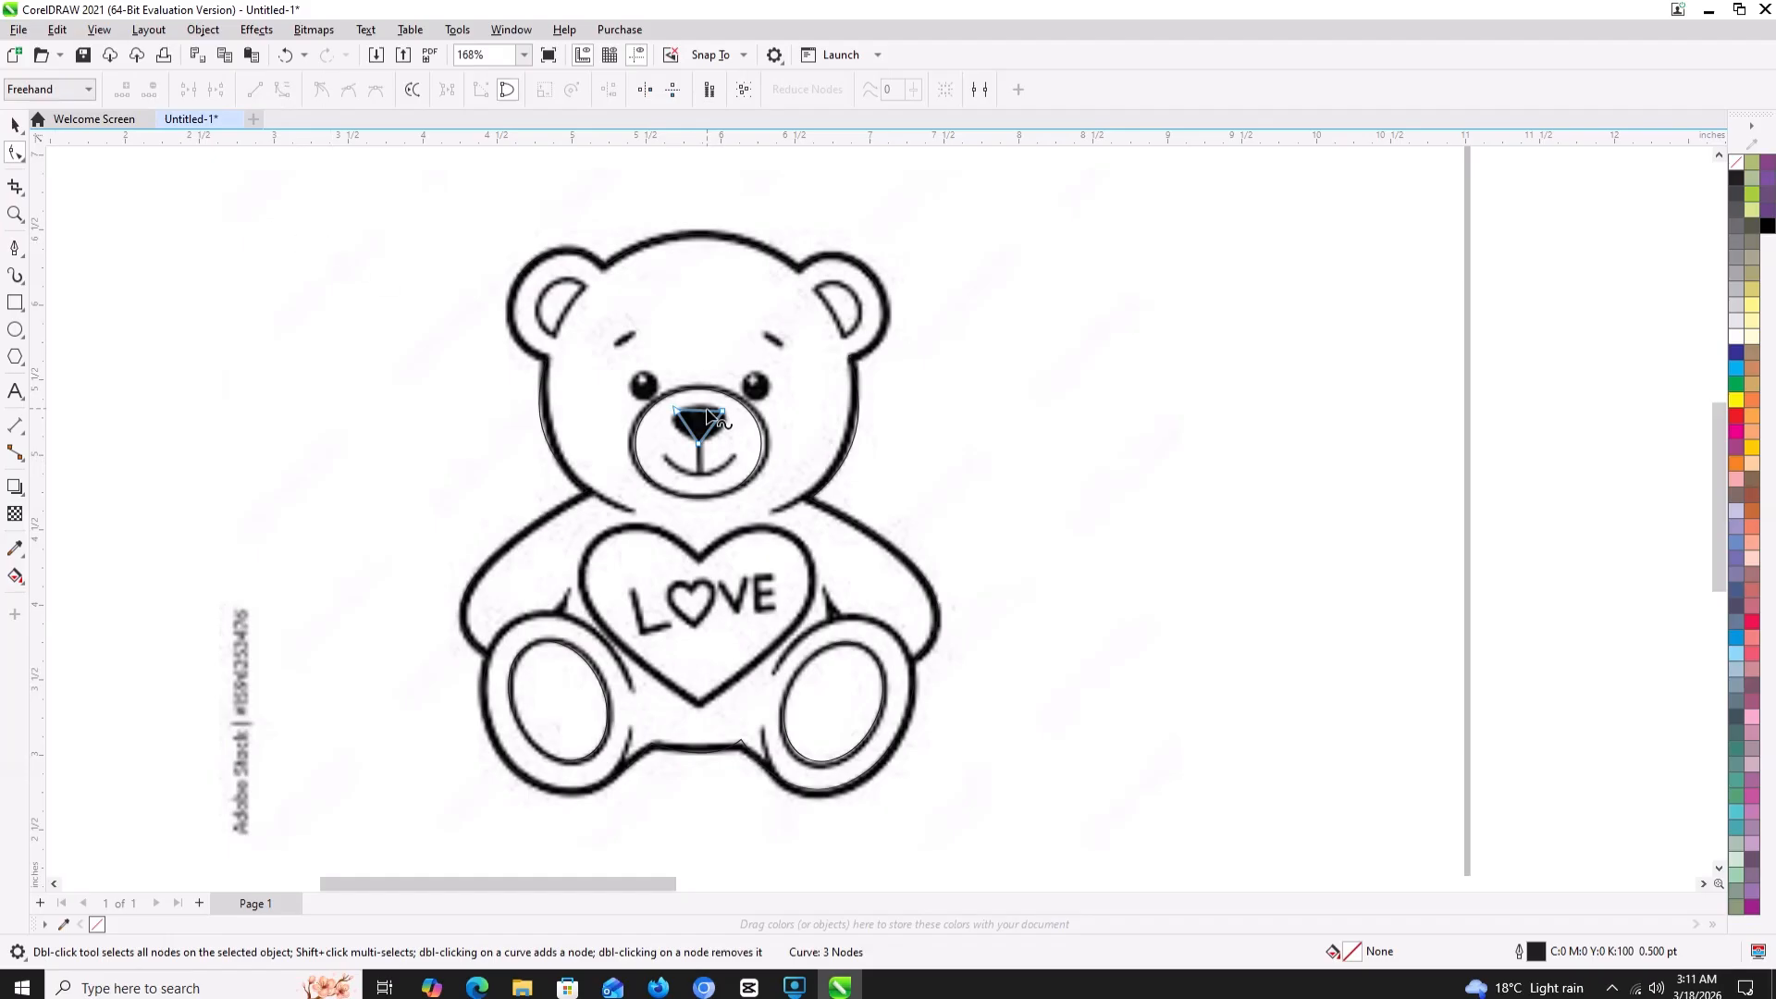
{"action": "left_click", "coordinate": [703, 412]}
{"action": "left_click", "coordinate": [286, 90]}
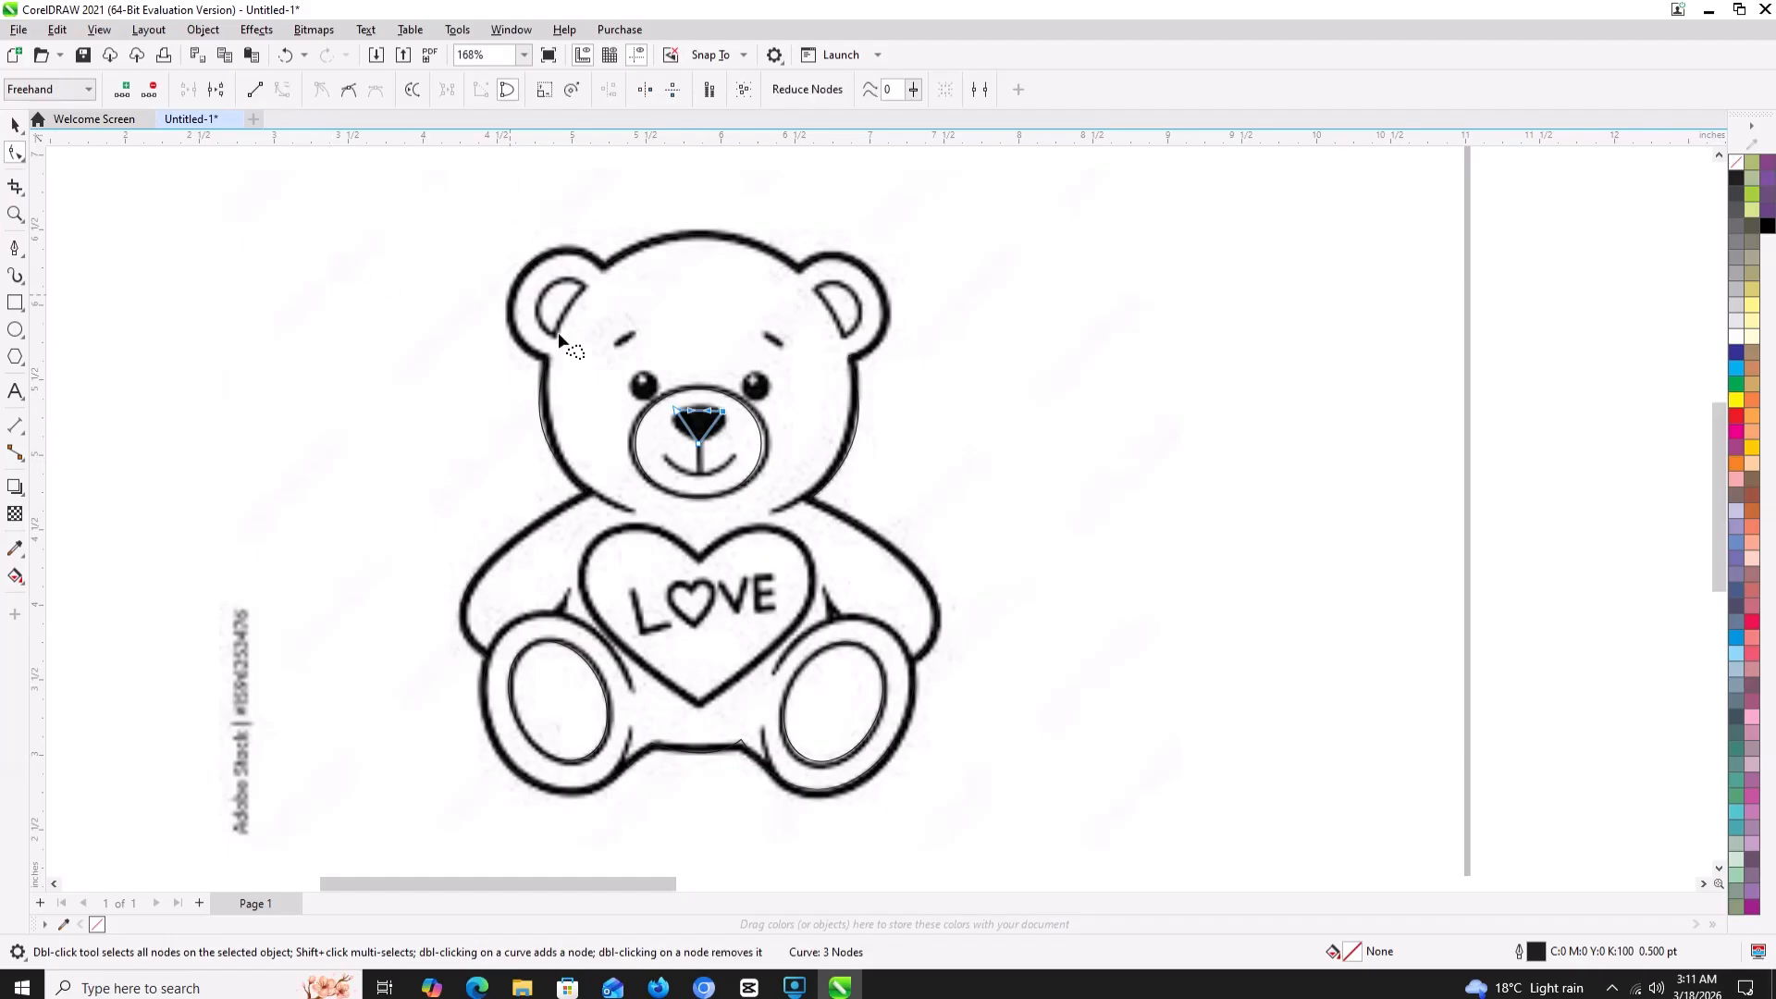
{"action": "mouse_move", "coordinate": [700, 413]}
{"action": "left_mouse_down"}
{"action": "mouse_move", "coordinate": [713, 398]}
{"action": "mouse_move", "coordinate": [675, 397]}
{"action": "left_mouse_up"}
{"action": "scroll", "coordinate": [731, 420], "scroll_direction": "up", "scroll_amount": 2}
{"action": "left_click", "coordinate": [655, 437]}
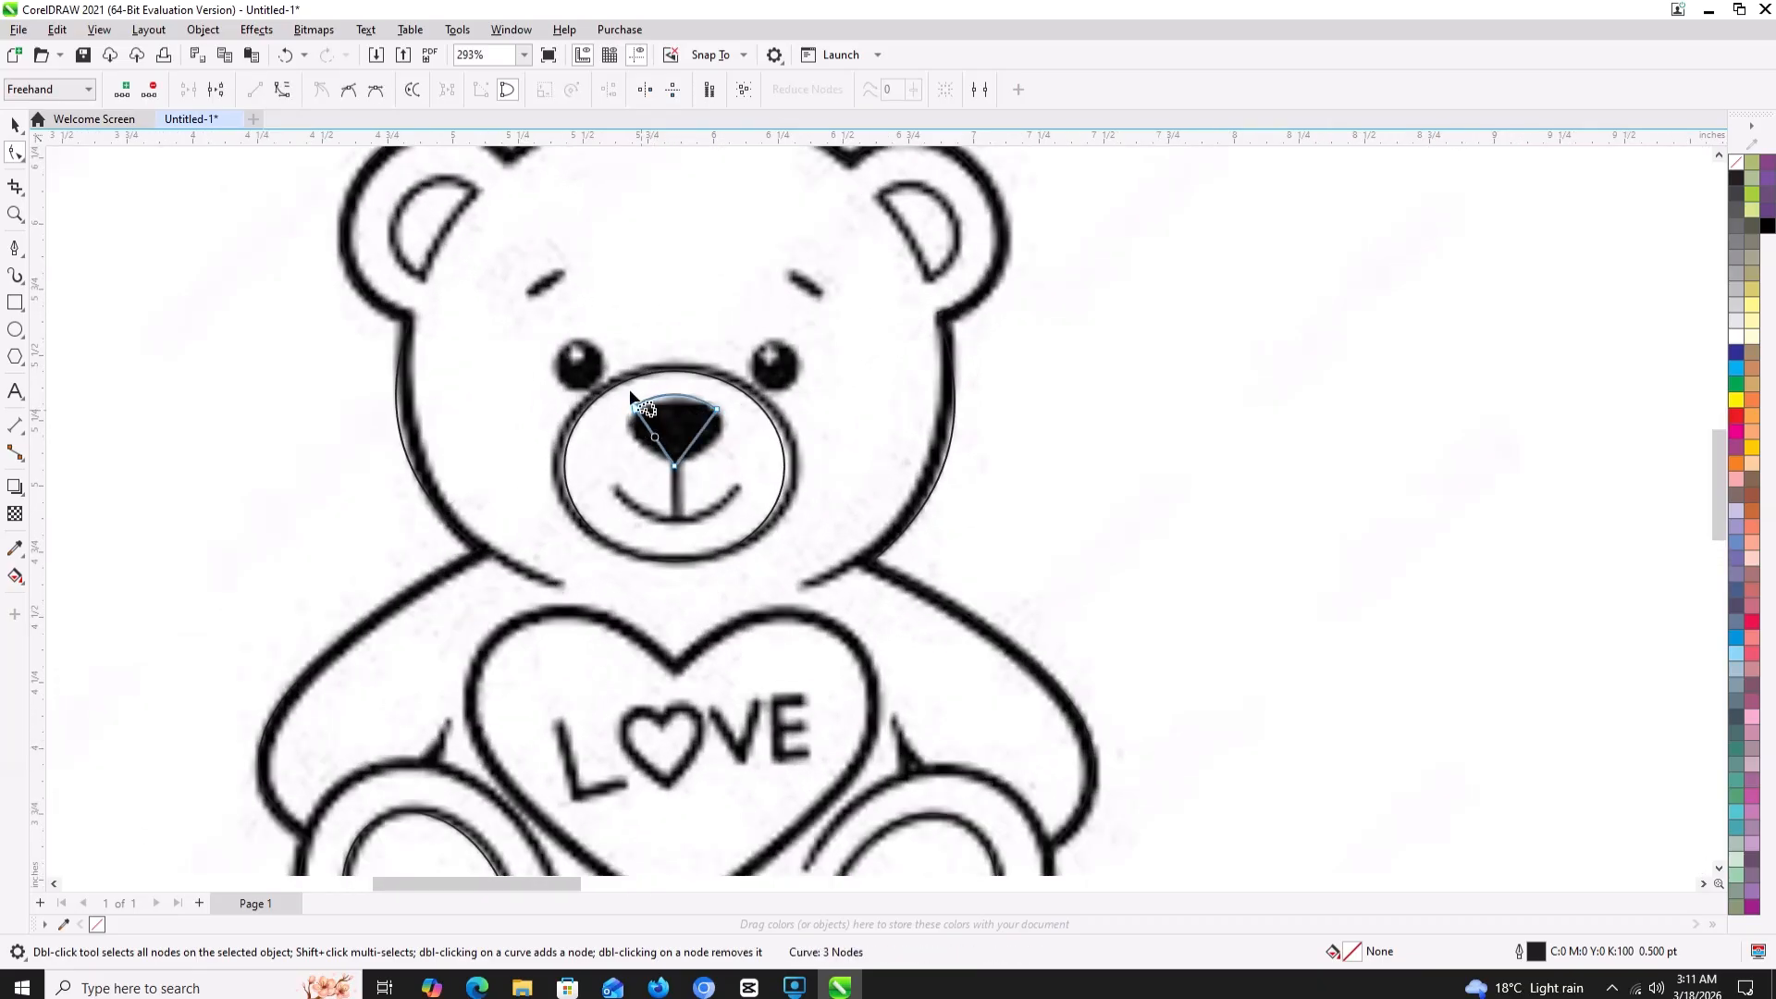
{"action": "left_click", "coordinate": [283, 89]}
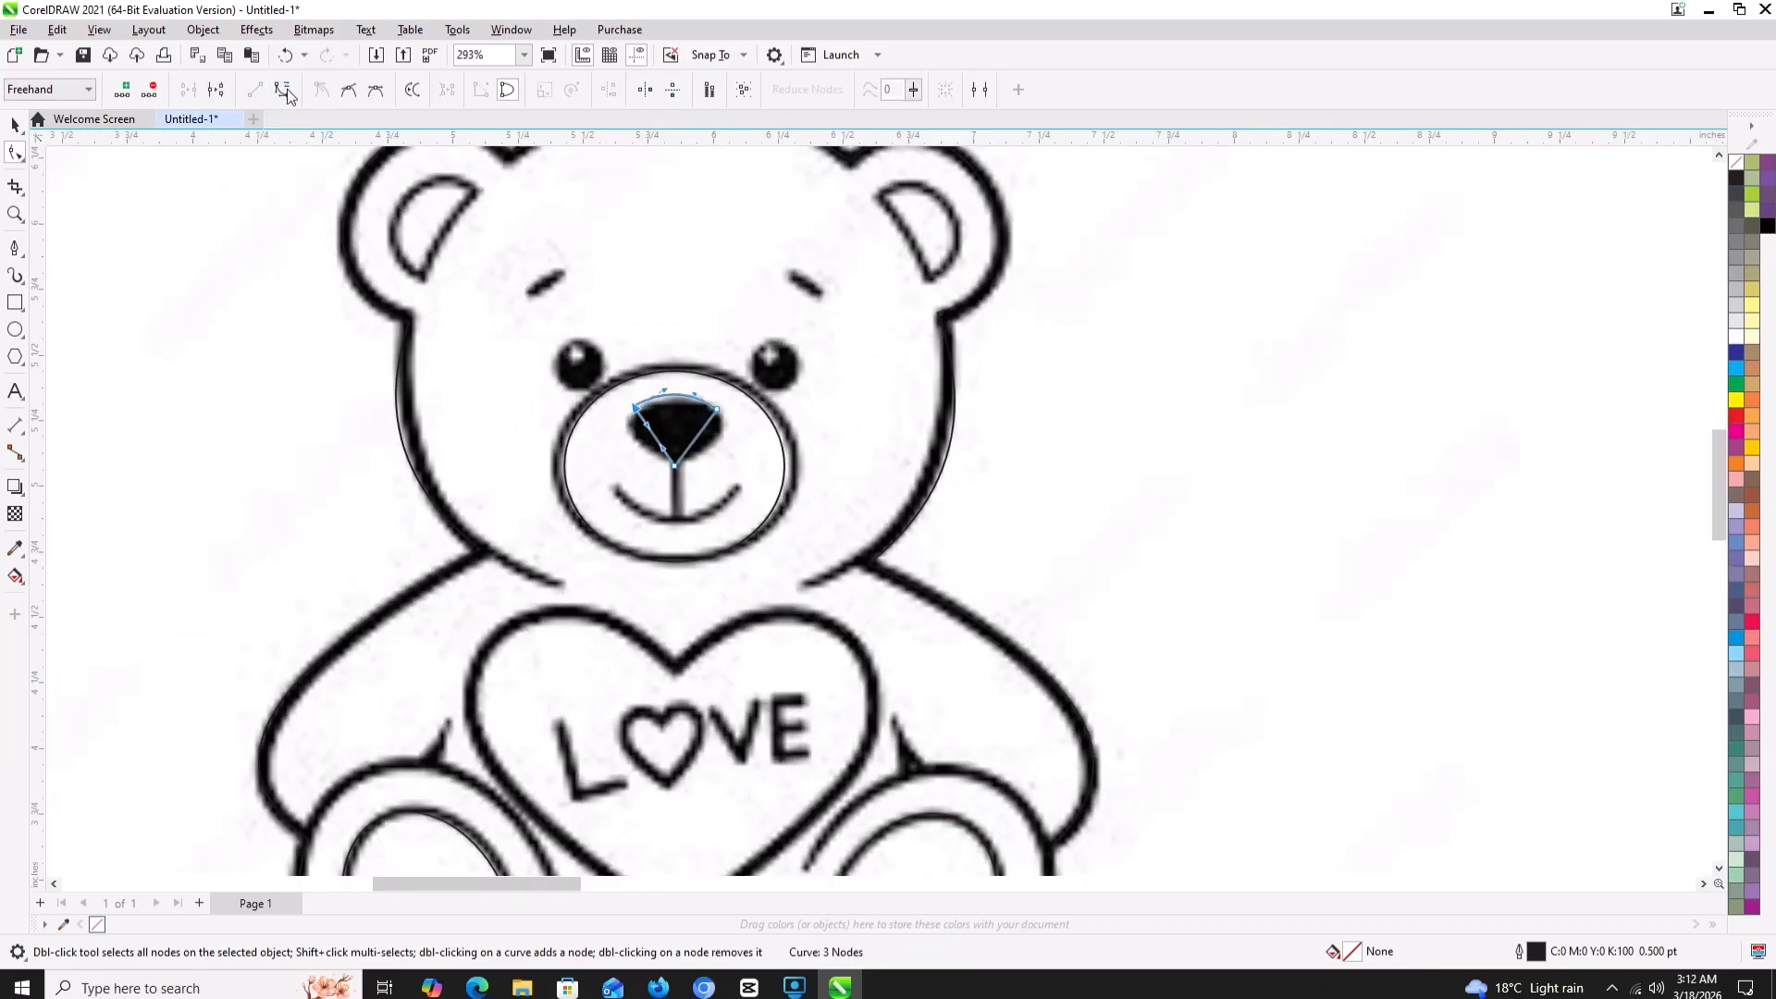
{"action": "double_click", "coordinate": [653, 436]}
{"action": "left_click_drag", "start_coordinate": [653, 435], "coordinate": [639, 445]}
{"action": "key", "text": "ctrl+z"}
{"action": "key", "text": "ctrl+z"}
{"action": "key", "text": "ctrl+z"}
{"action": "left_click", "coordinate": [653, 436]}
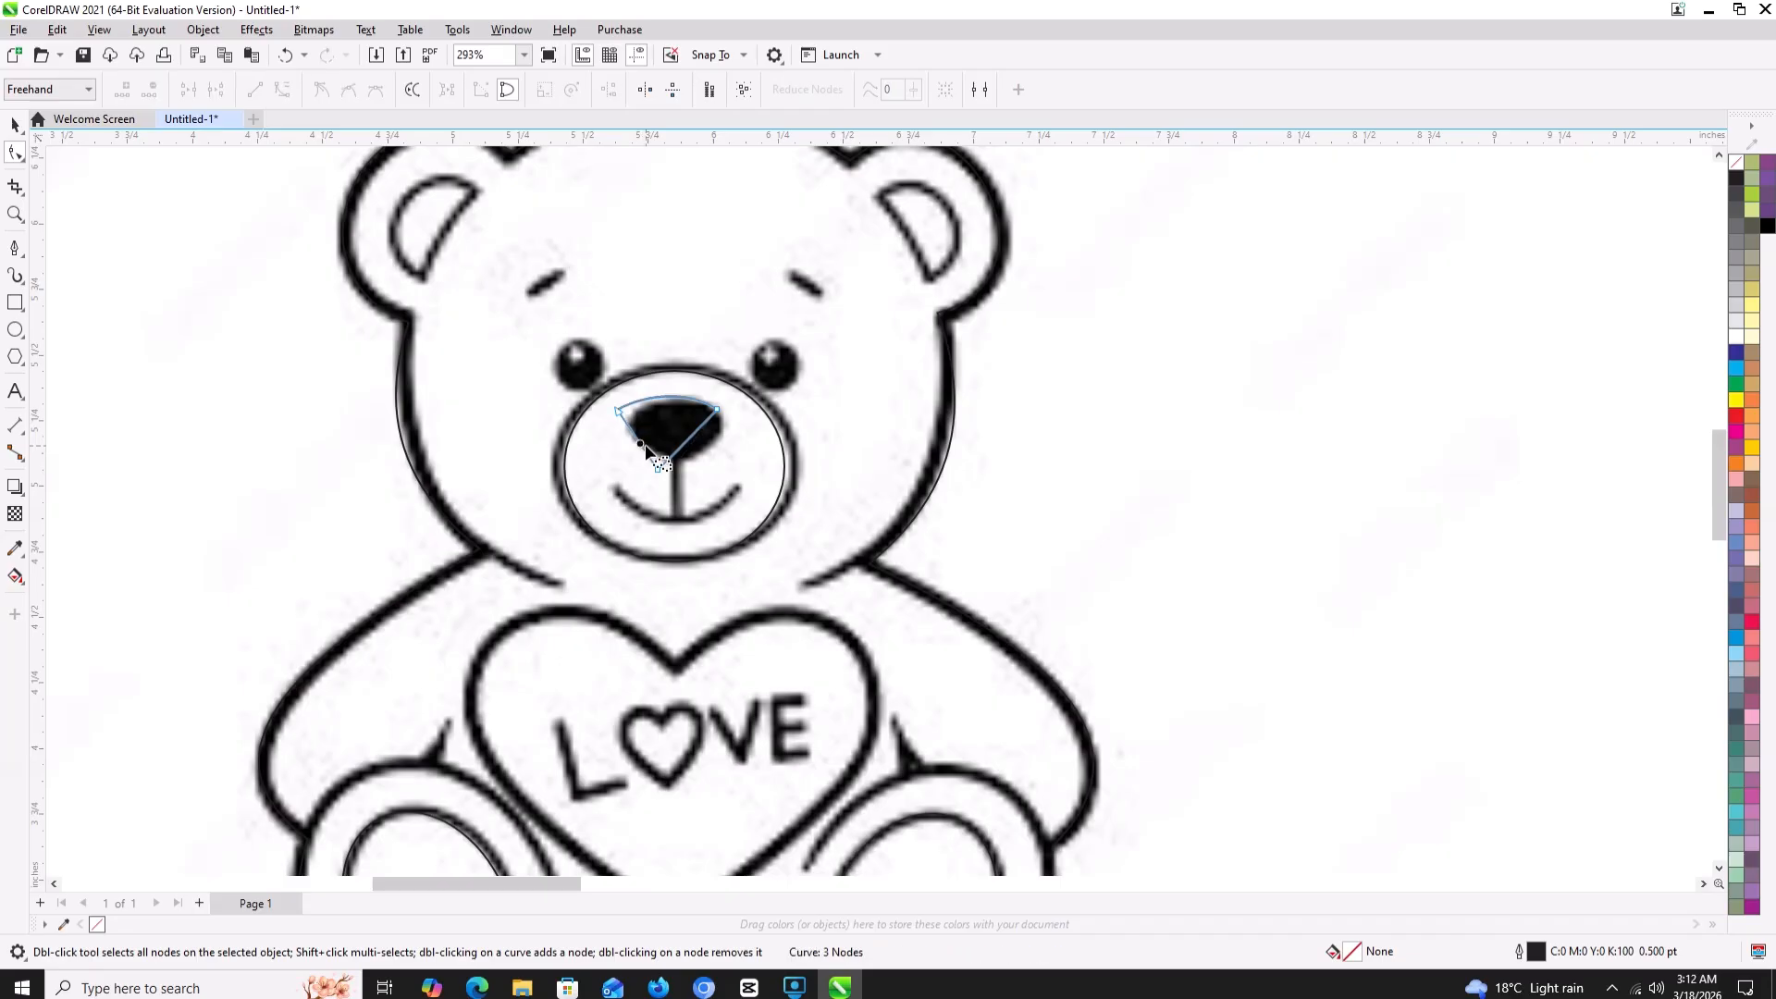
{"action": "key", "text": "ctrl+z"}
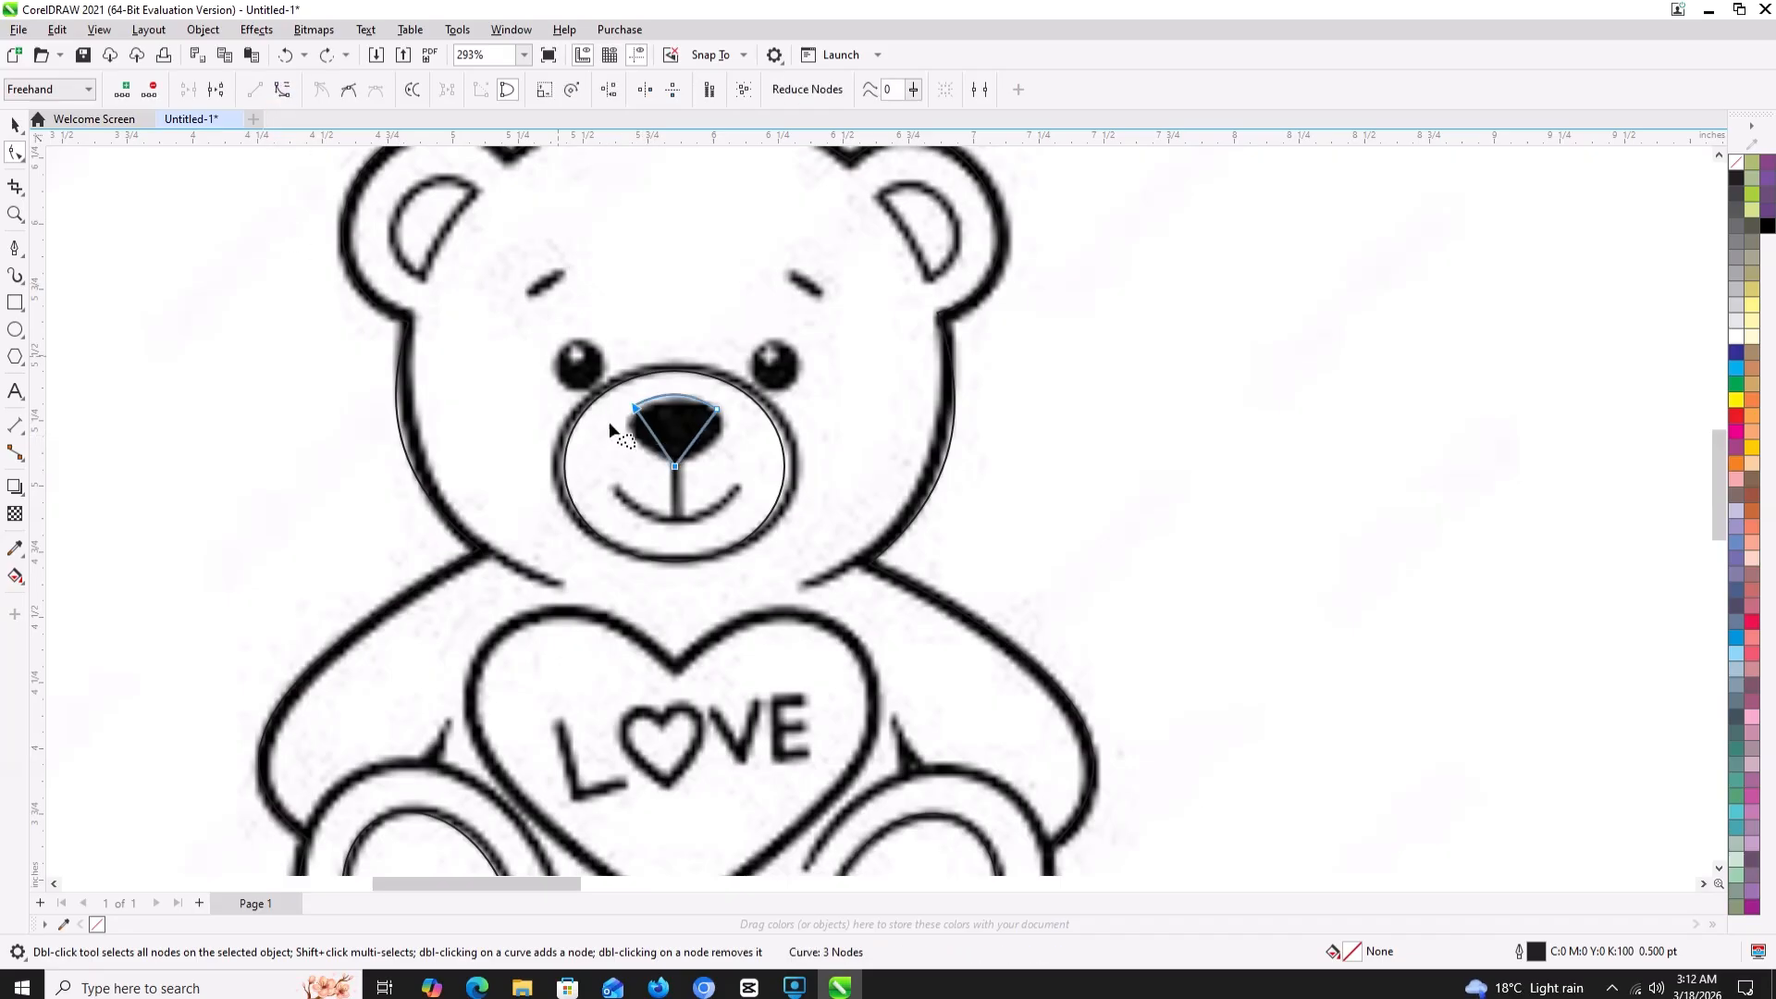
{"action": "left_click_drag", "start_coordinate": [654, 440], "coordinate": [637, 440]}
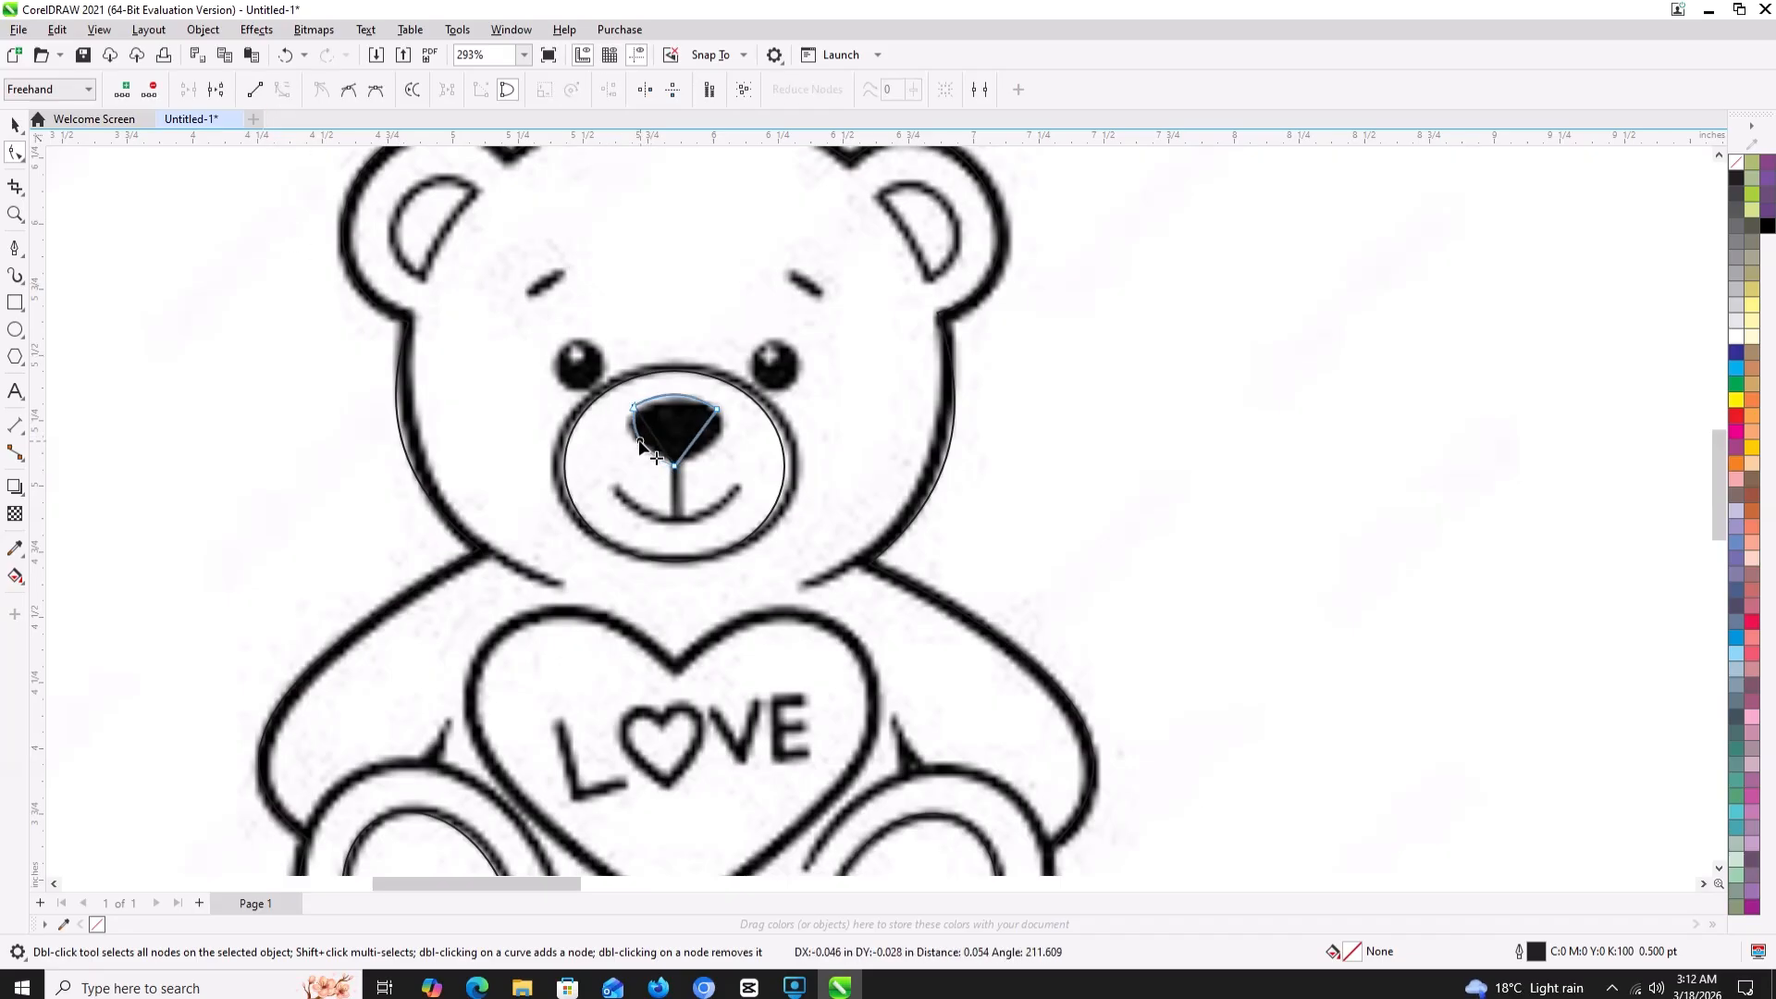
{"action": "left_click", "coordinate": [698, 444]}
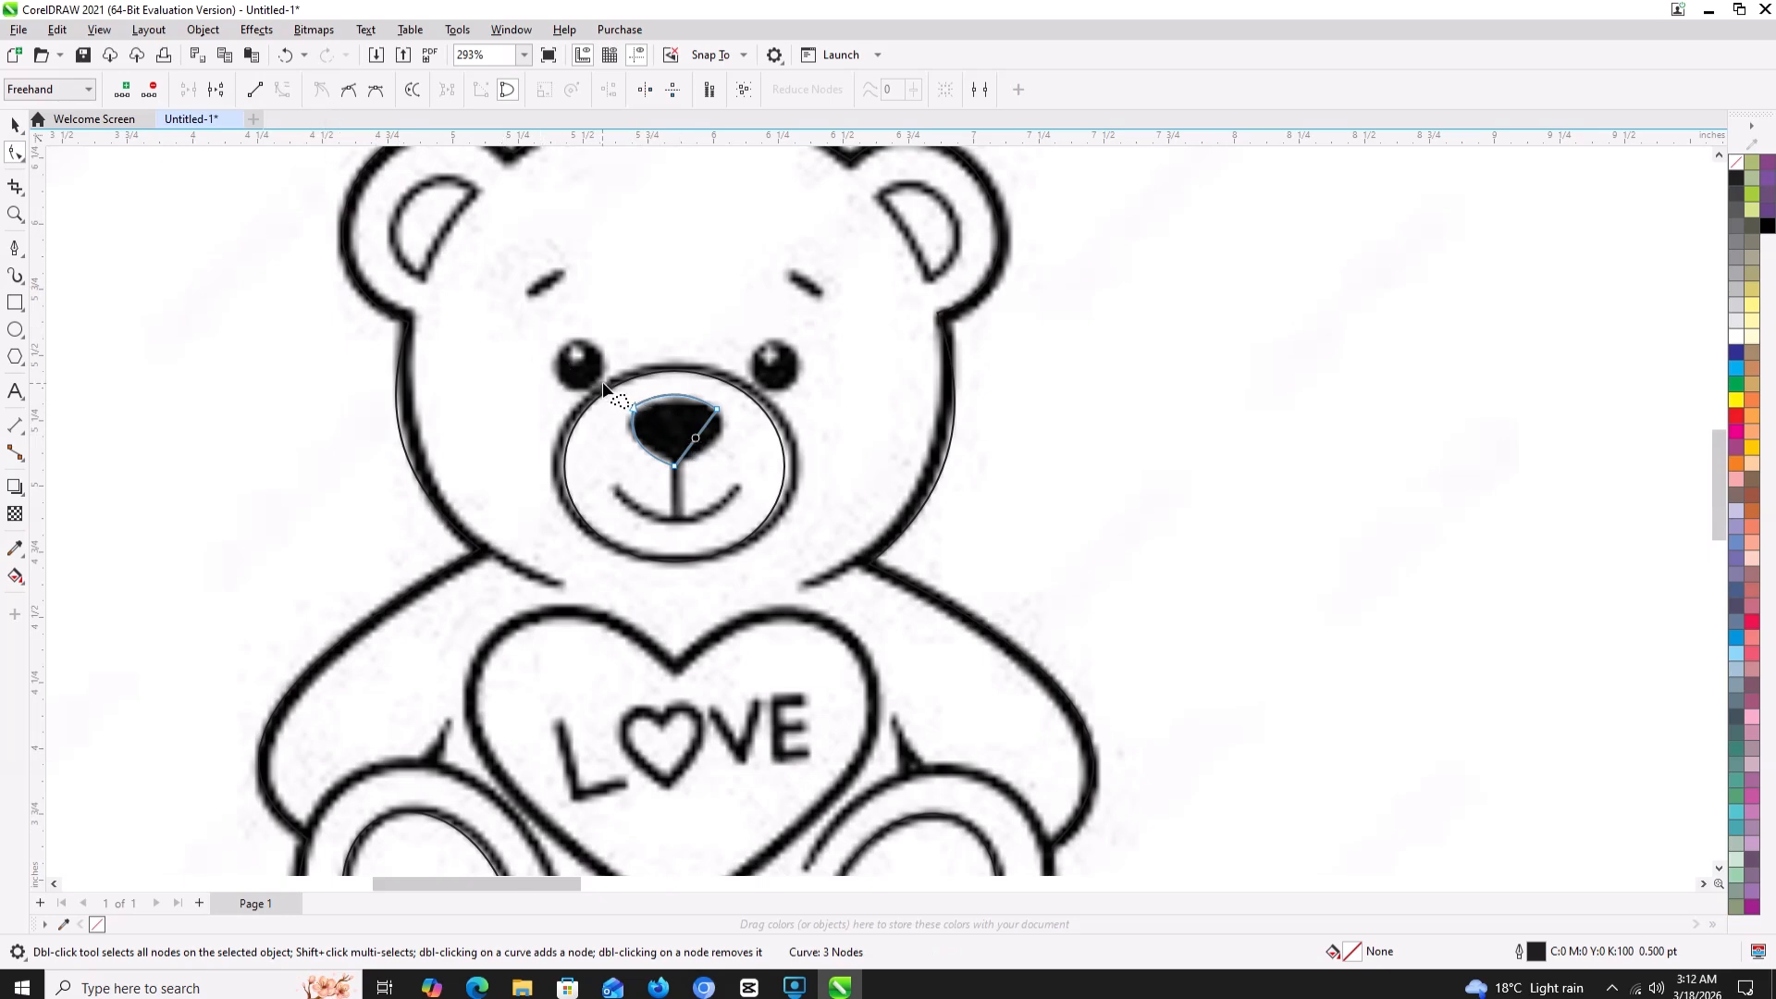
{"action": "key", "text": "ctrl+z"}
- Convert the nose's left and right segments to curves and bend them outward to follow the nose's sides
{"action": "left_click", "coordinate": [676, 407]}
{"action": "left_click_drag", "start_coordinate": [676, 407], "coordinate": [676, 398]}
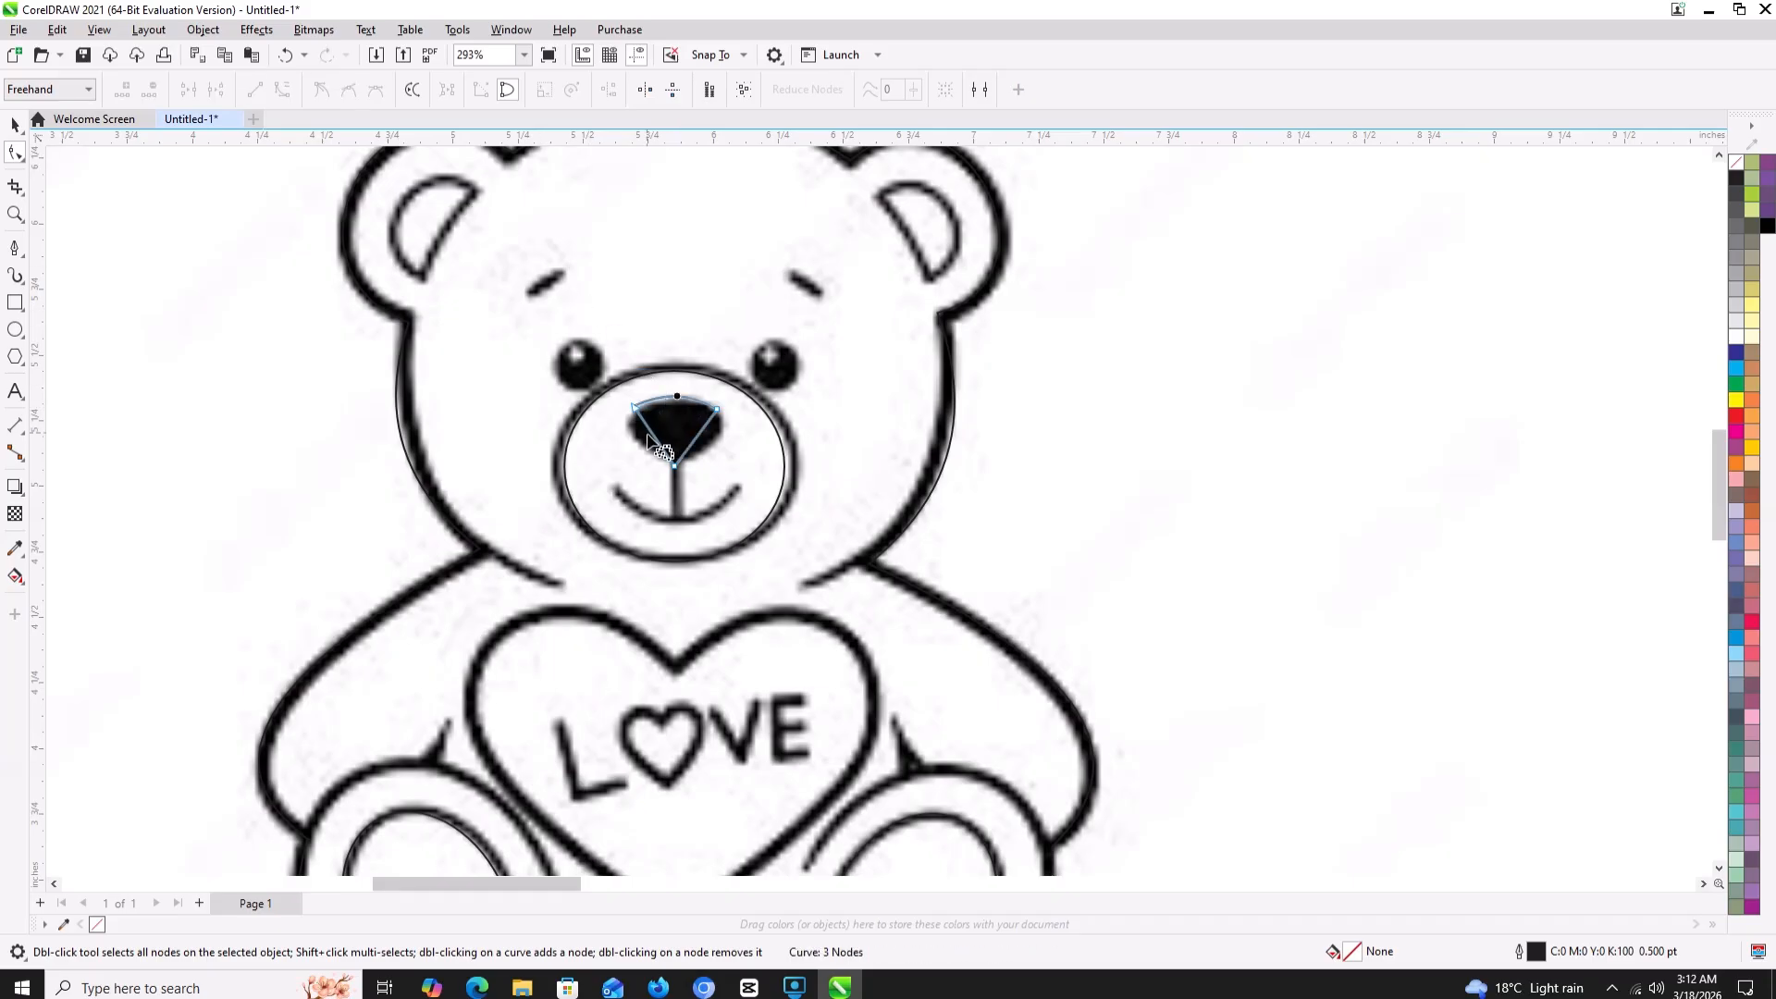
{"action": "left_click", "coordinate": [285, 91]}
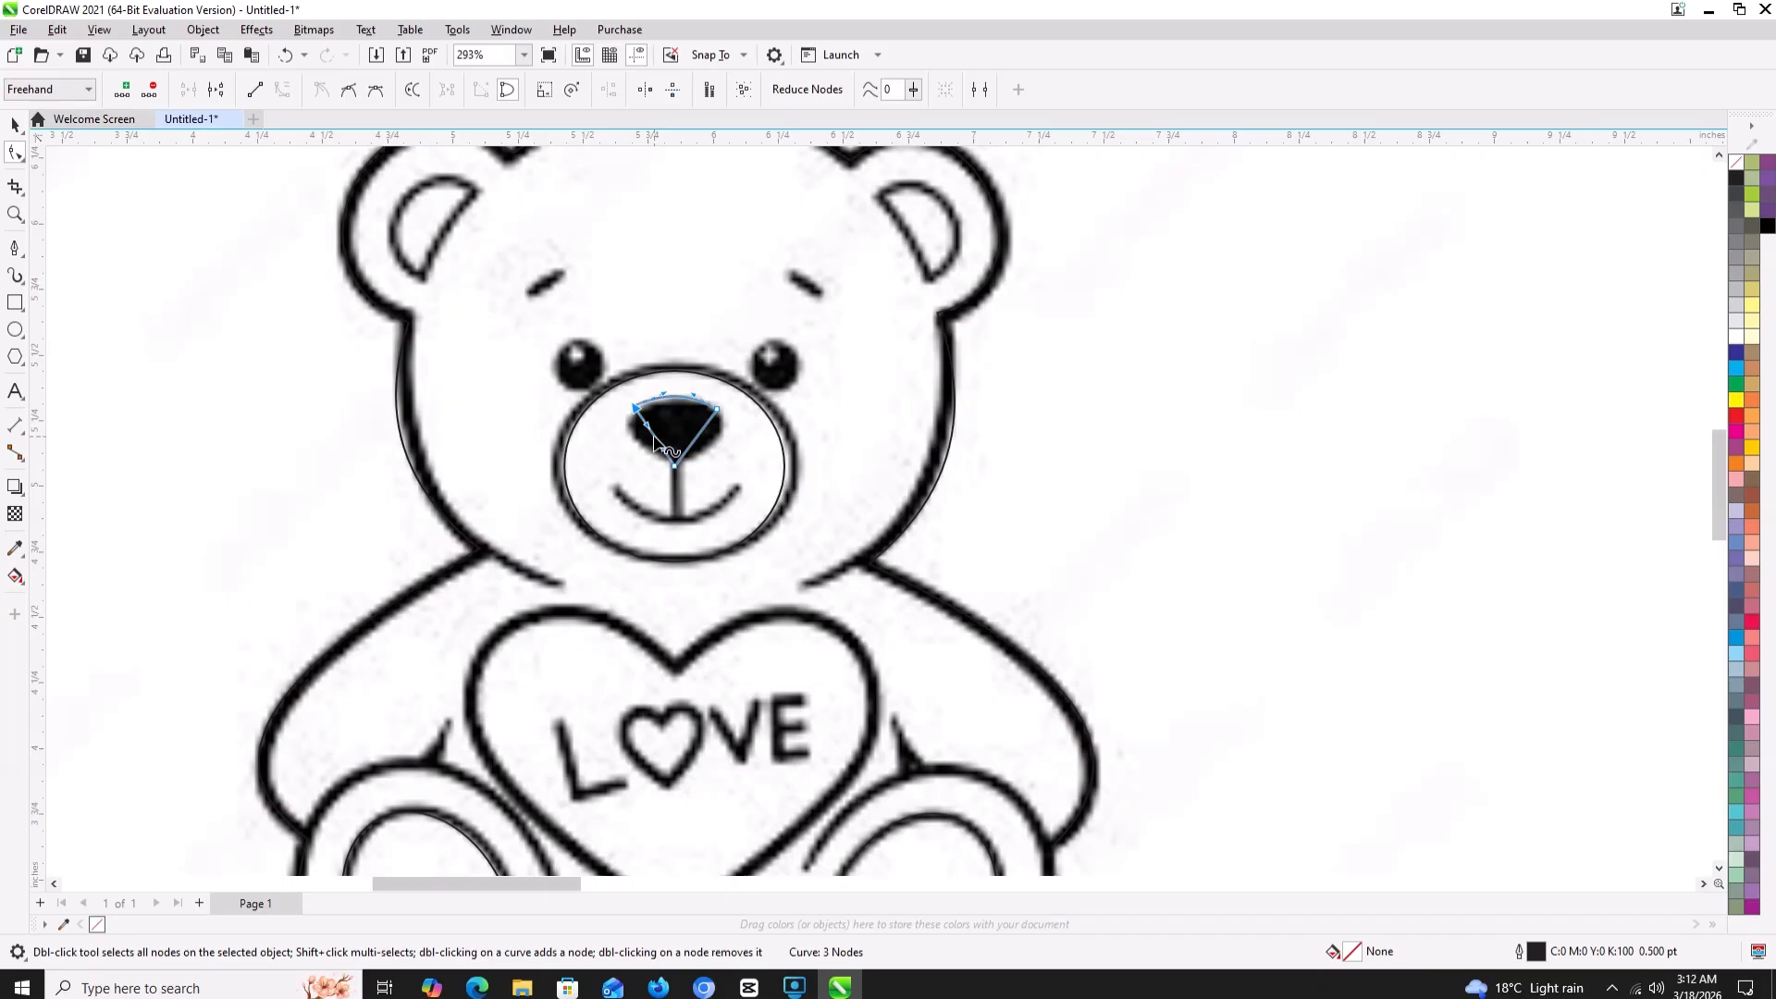
{"action": "left_click_drag", "start_coordinate": [653, 435], "coordinate": [633, 441]}
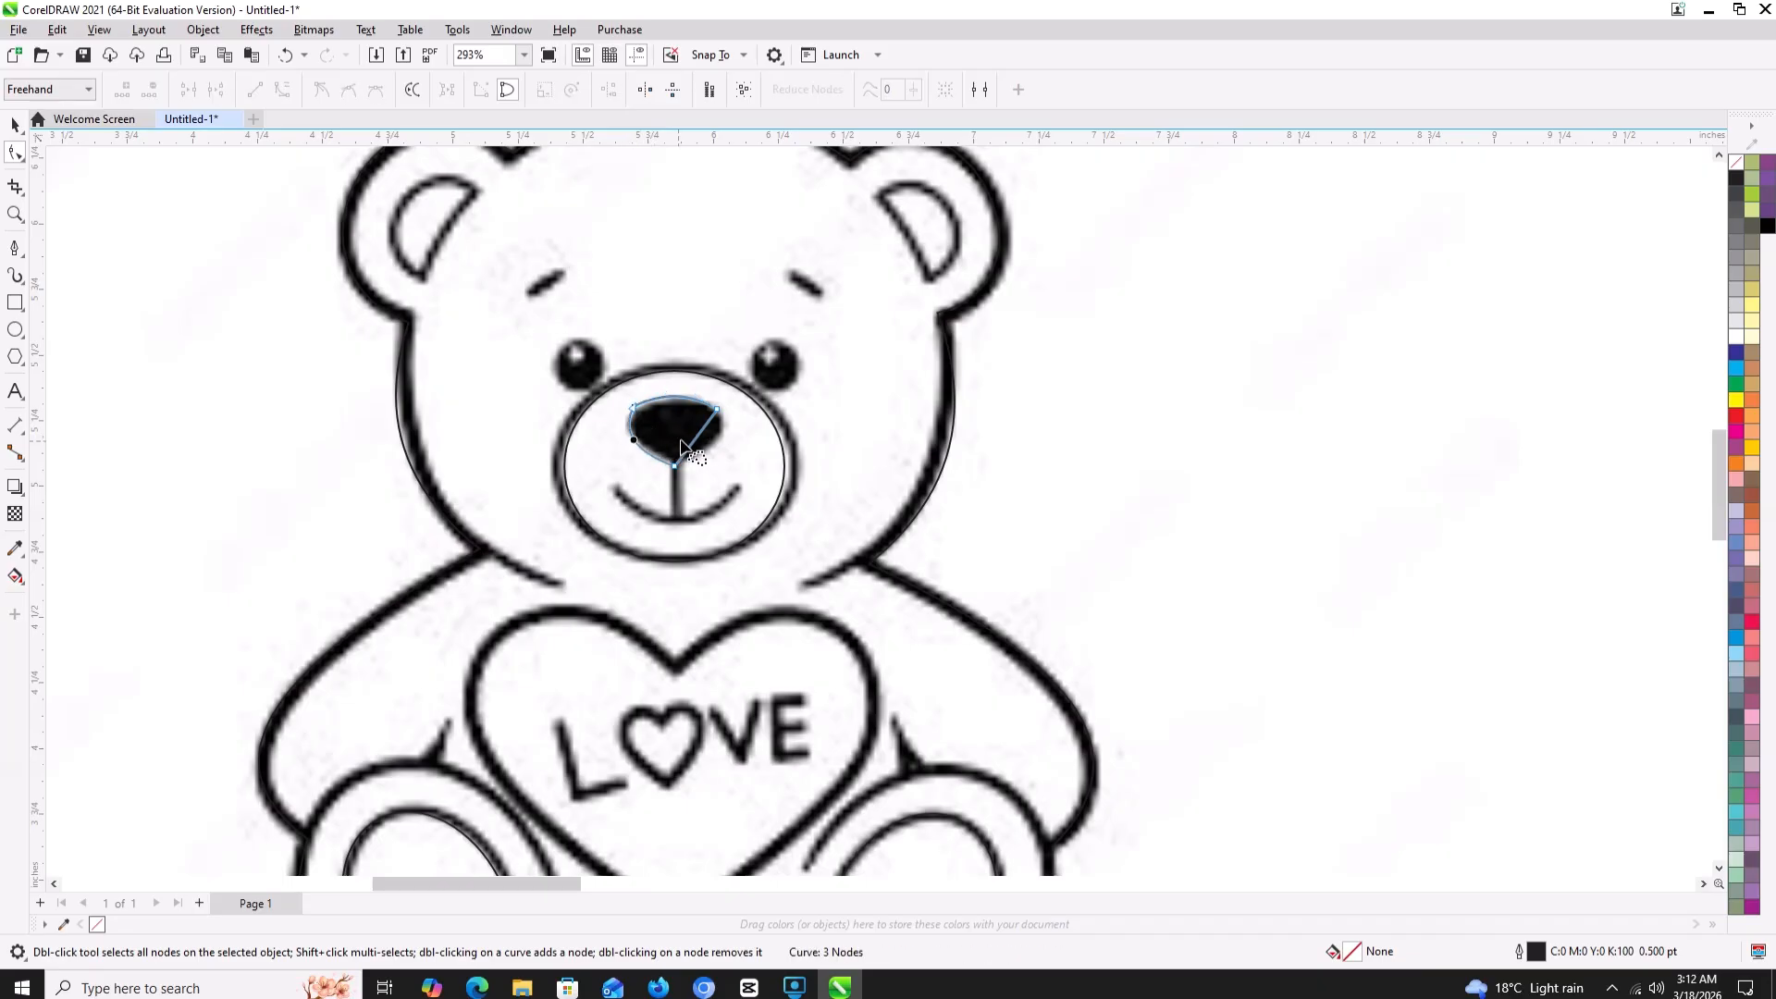
{"action": "left_click", "coordinate": [682, 446]}
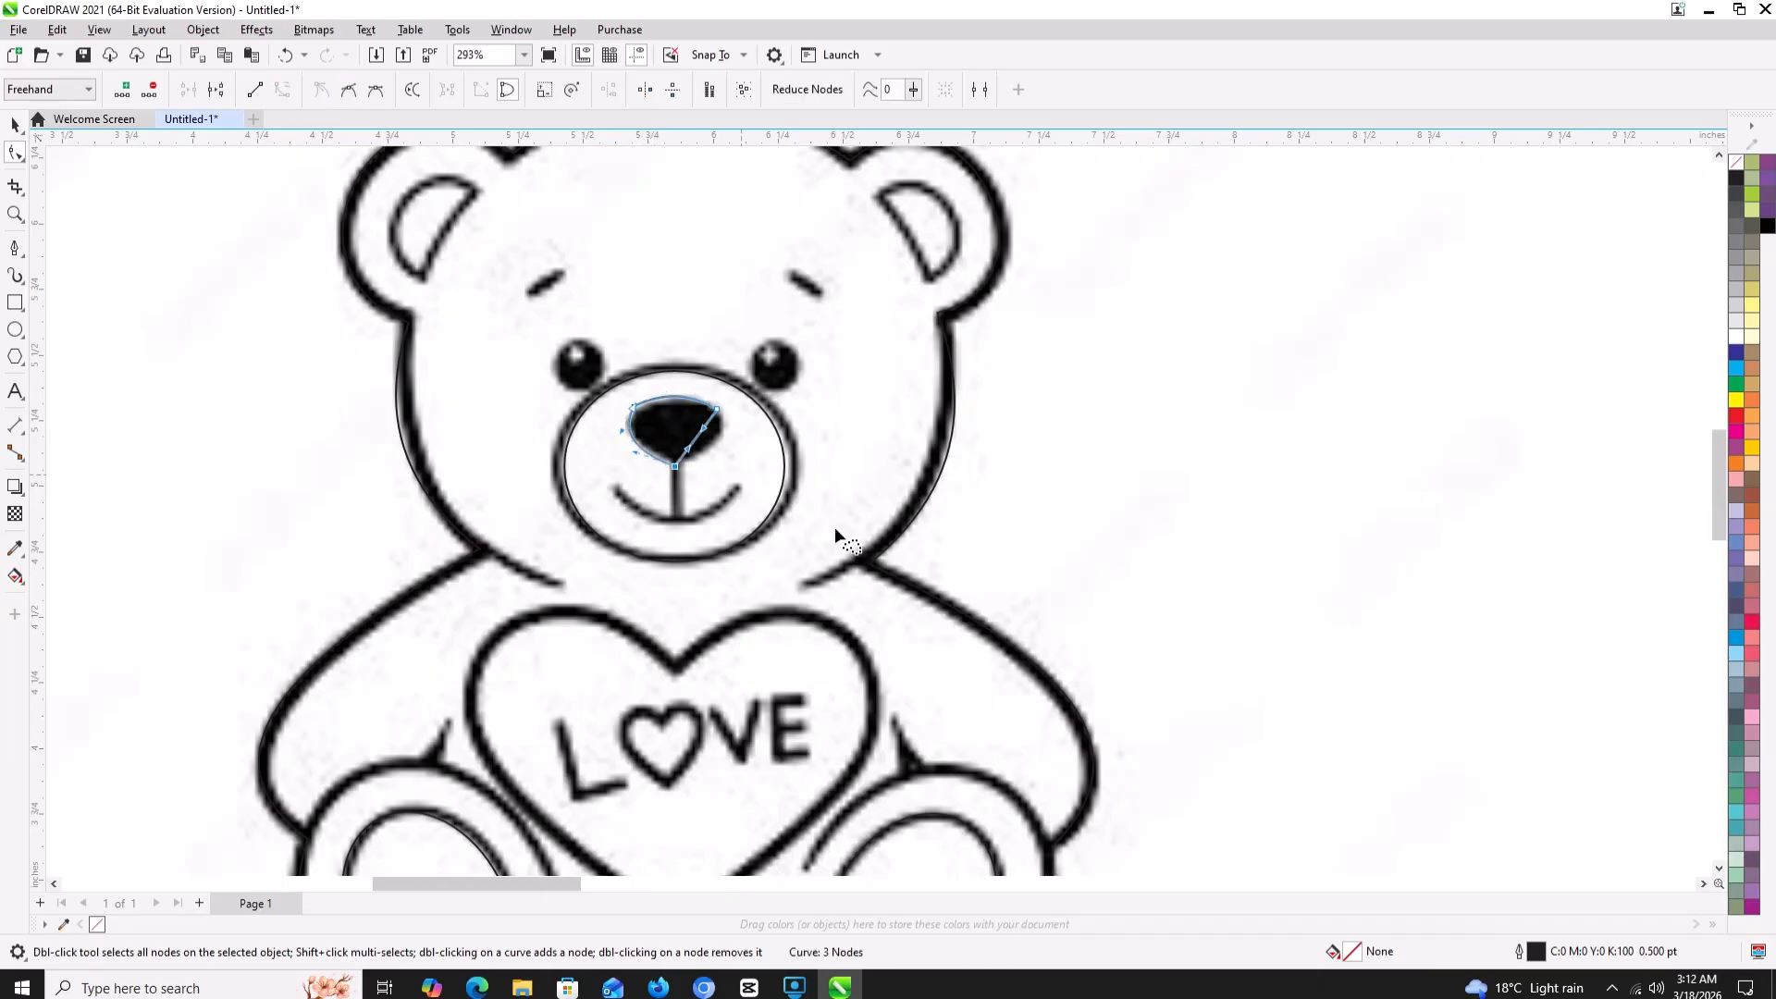
{"action": "left_click_drag", "start_coordinate": [700, 449], "coordinate": [718, 440]}
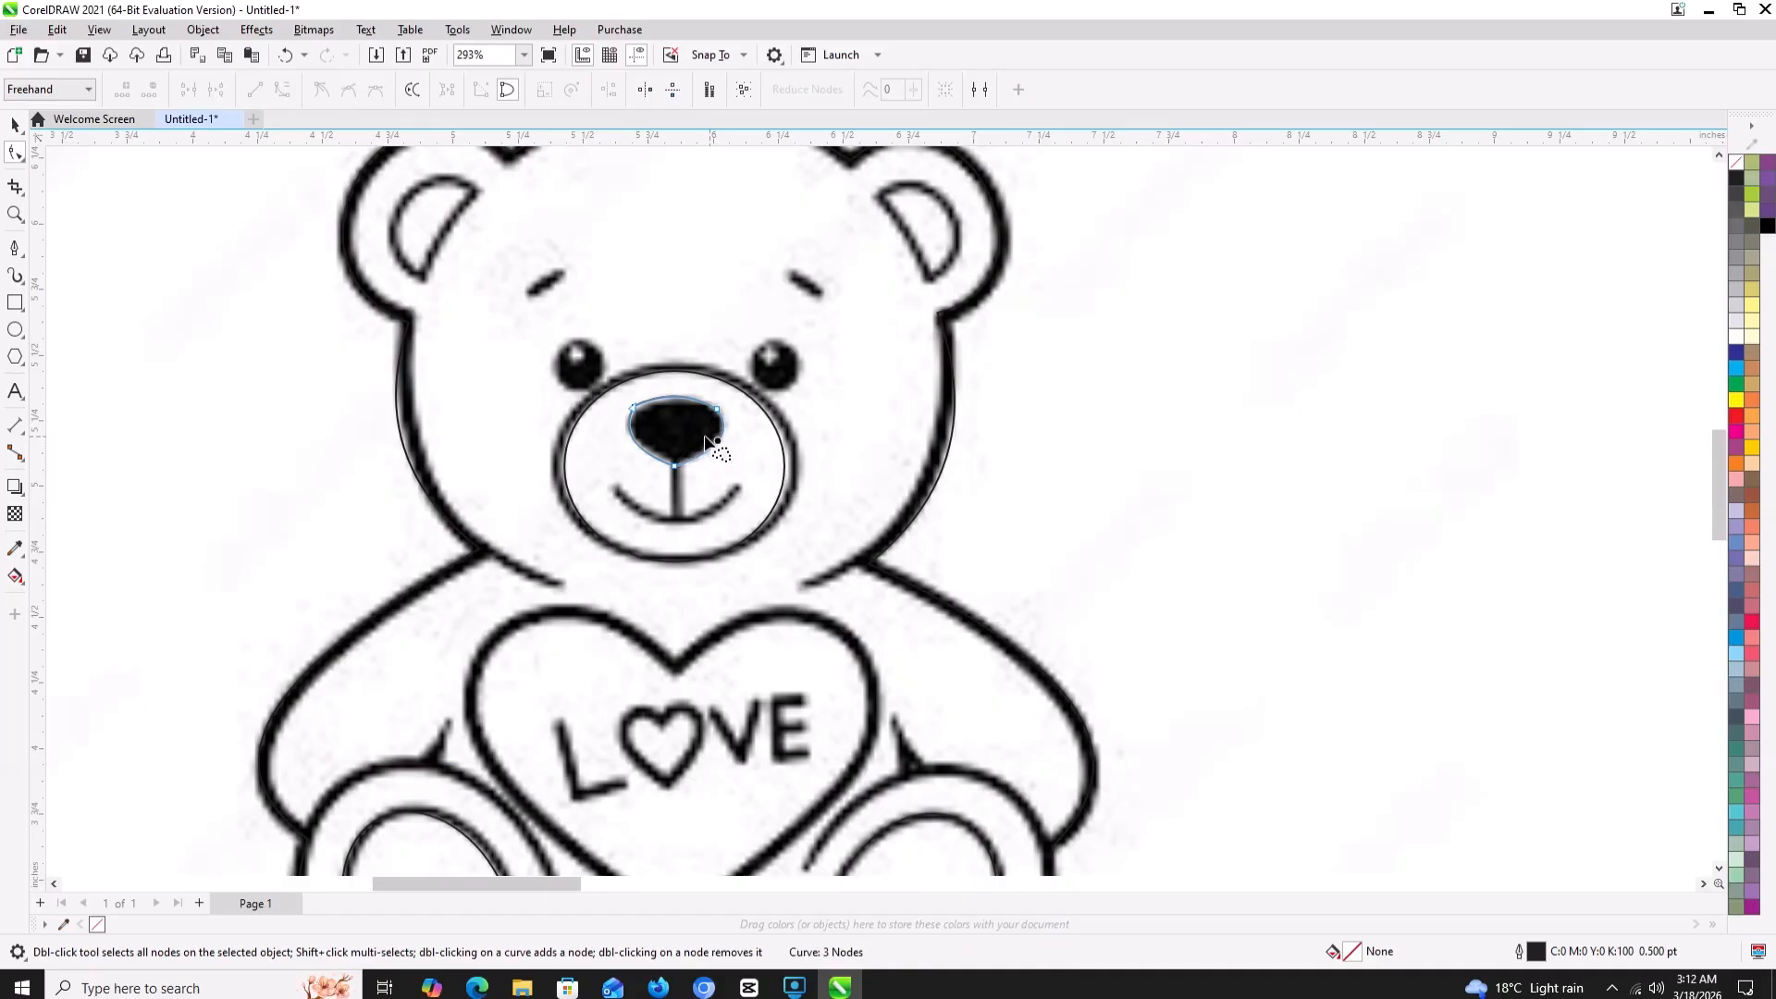
- Trace the vertical line from the nose's lower tip down to the mouth with the Pen tool
{"action": "left_click", "coordinate": [16, 250]}
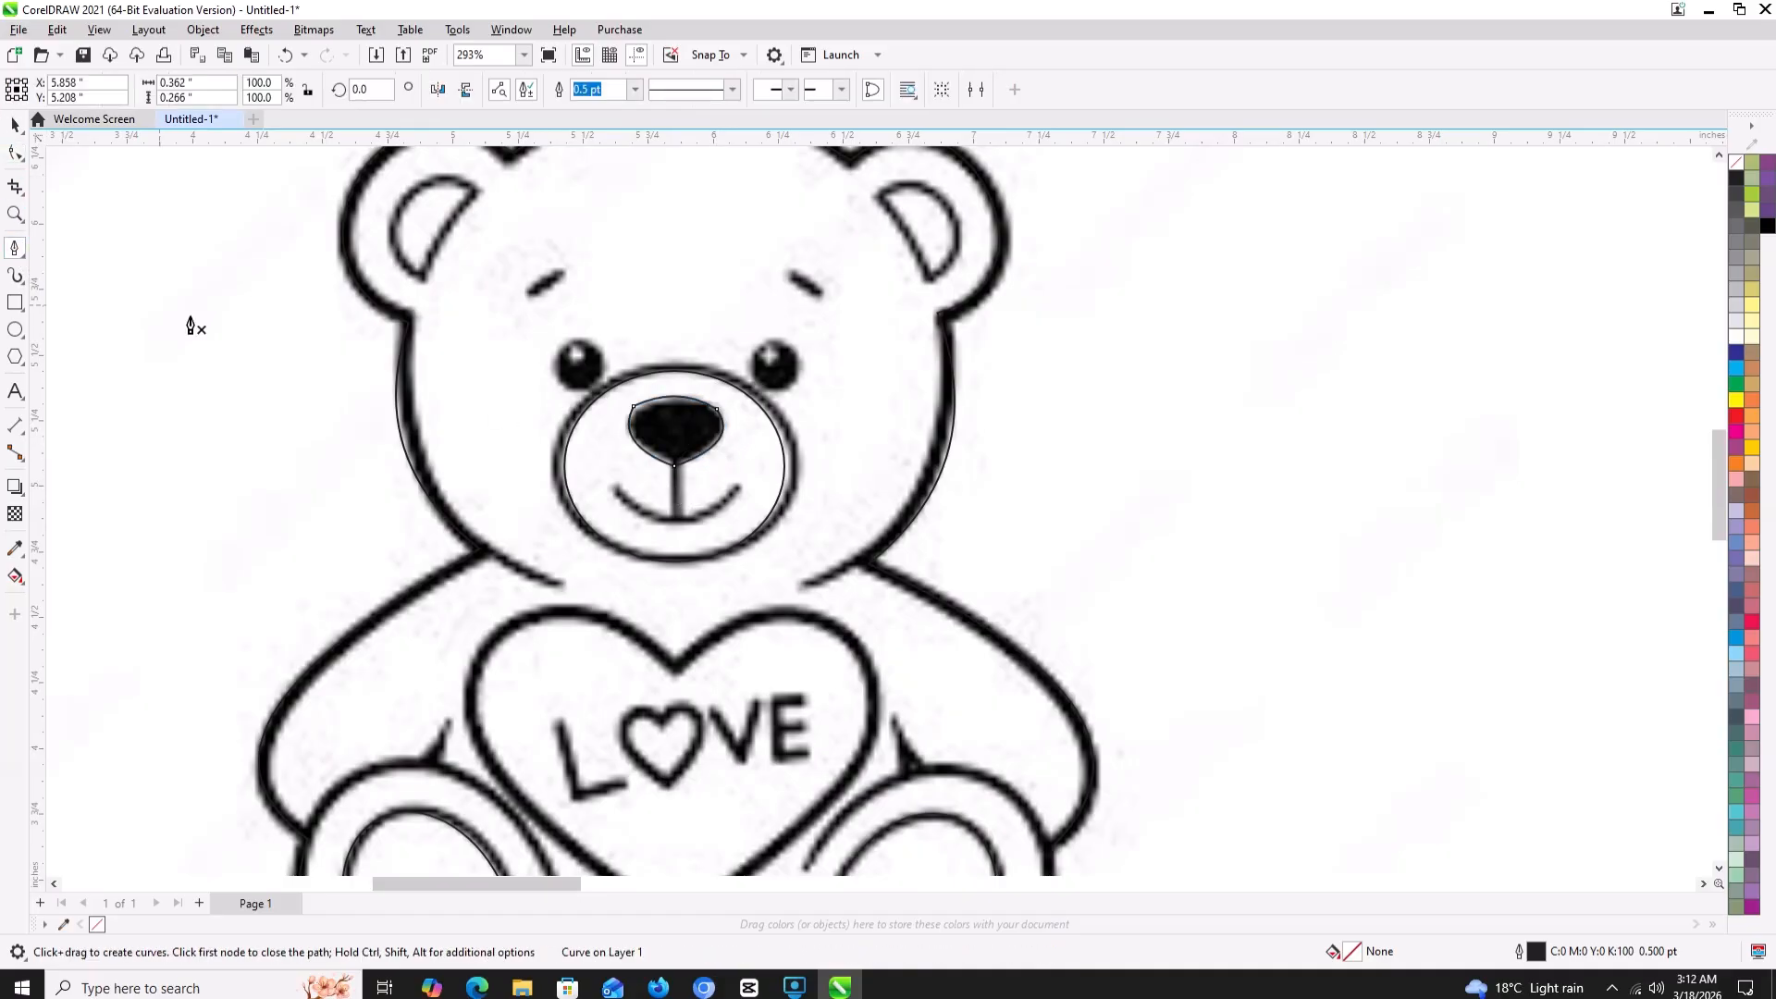
{"action": "left_click", "coordinate": [674, 467]}
{"action": "double_click", "coordinate": [676, 509]}
{"action": "left_click", "coordinate": [679, 520]}
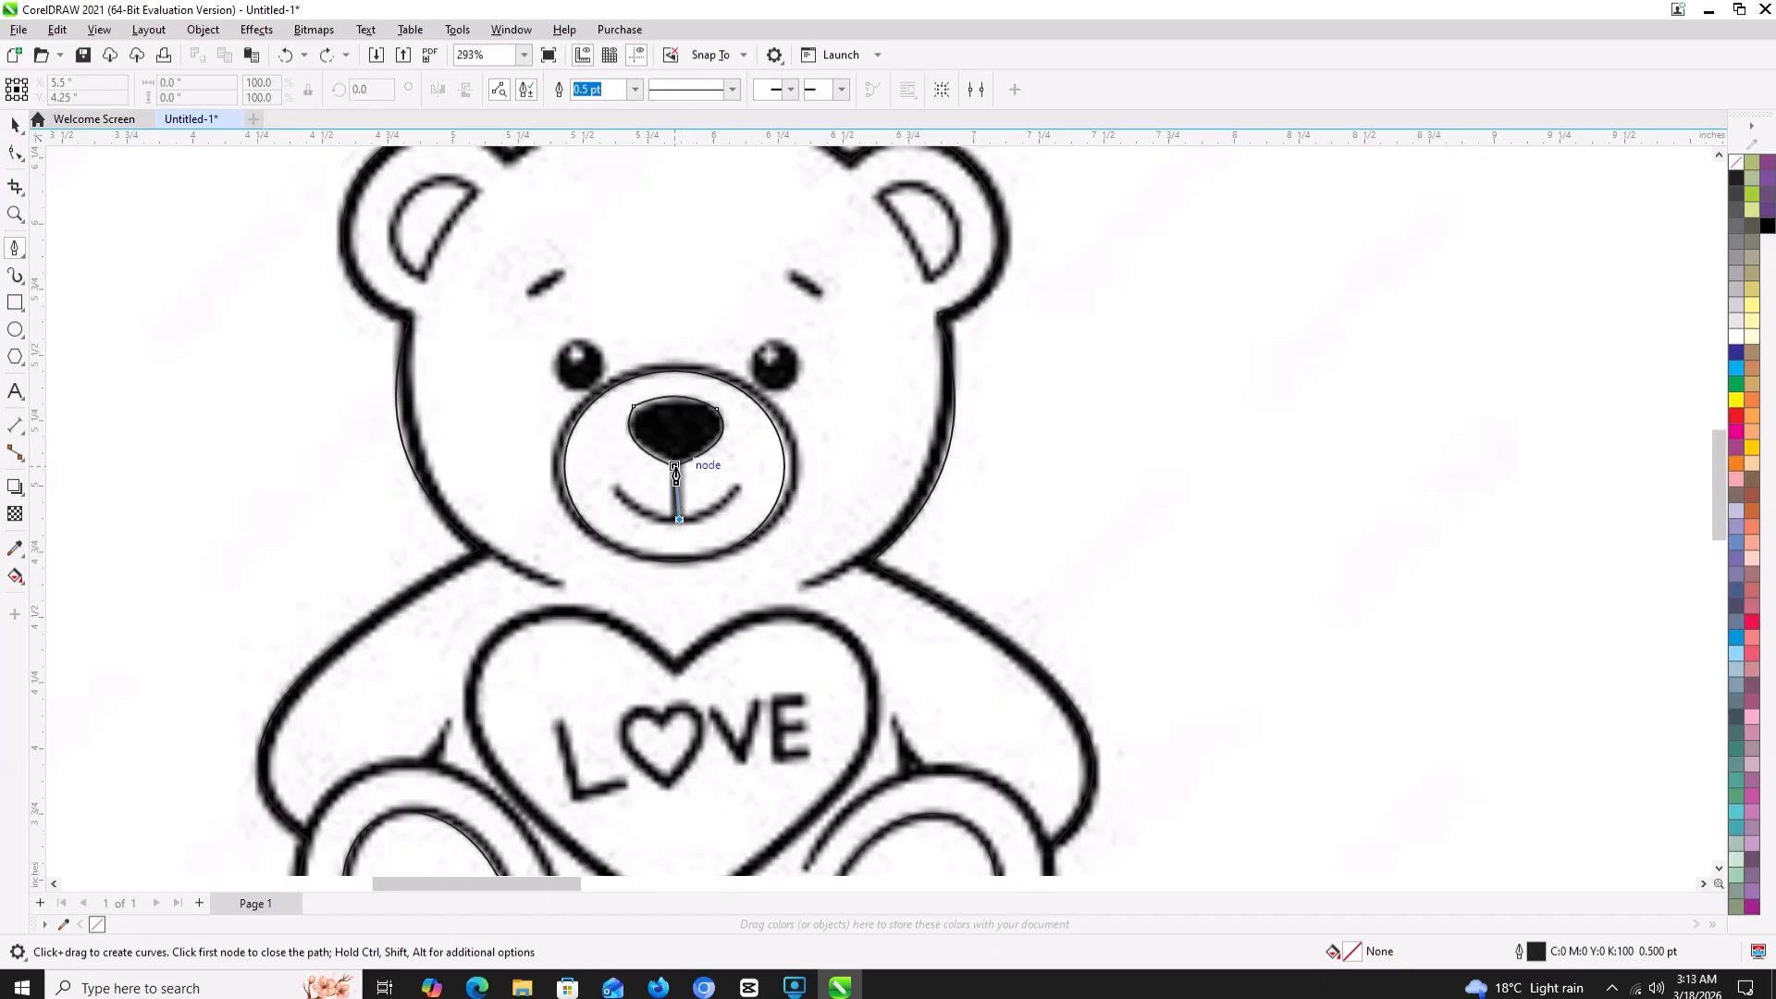
{"action": "double_click", "coordinate": [674, 466]}
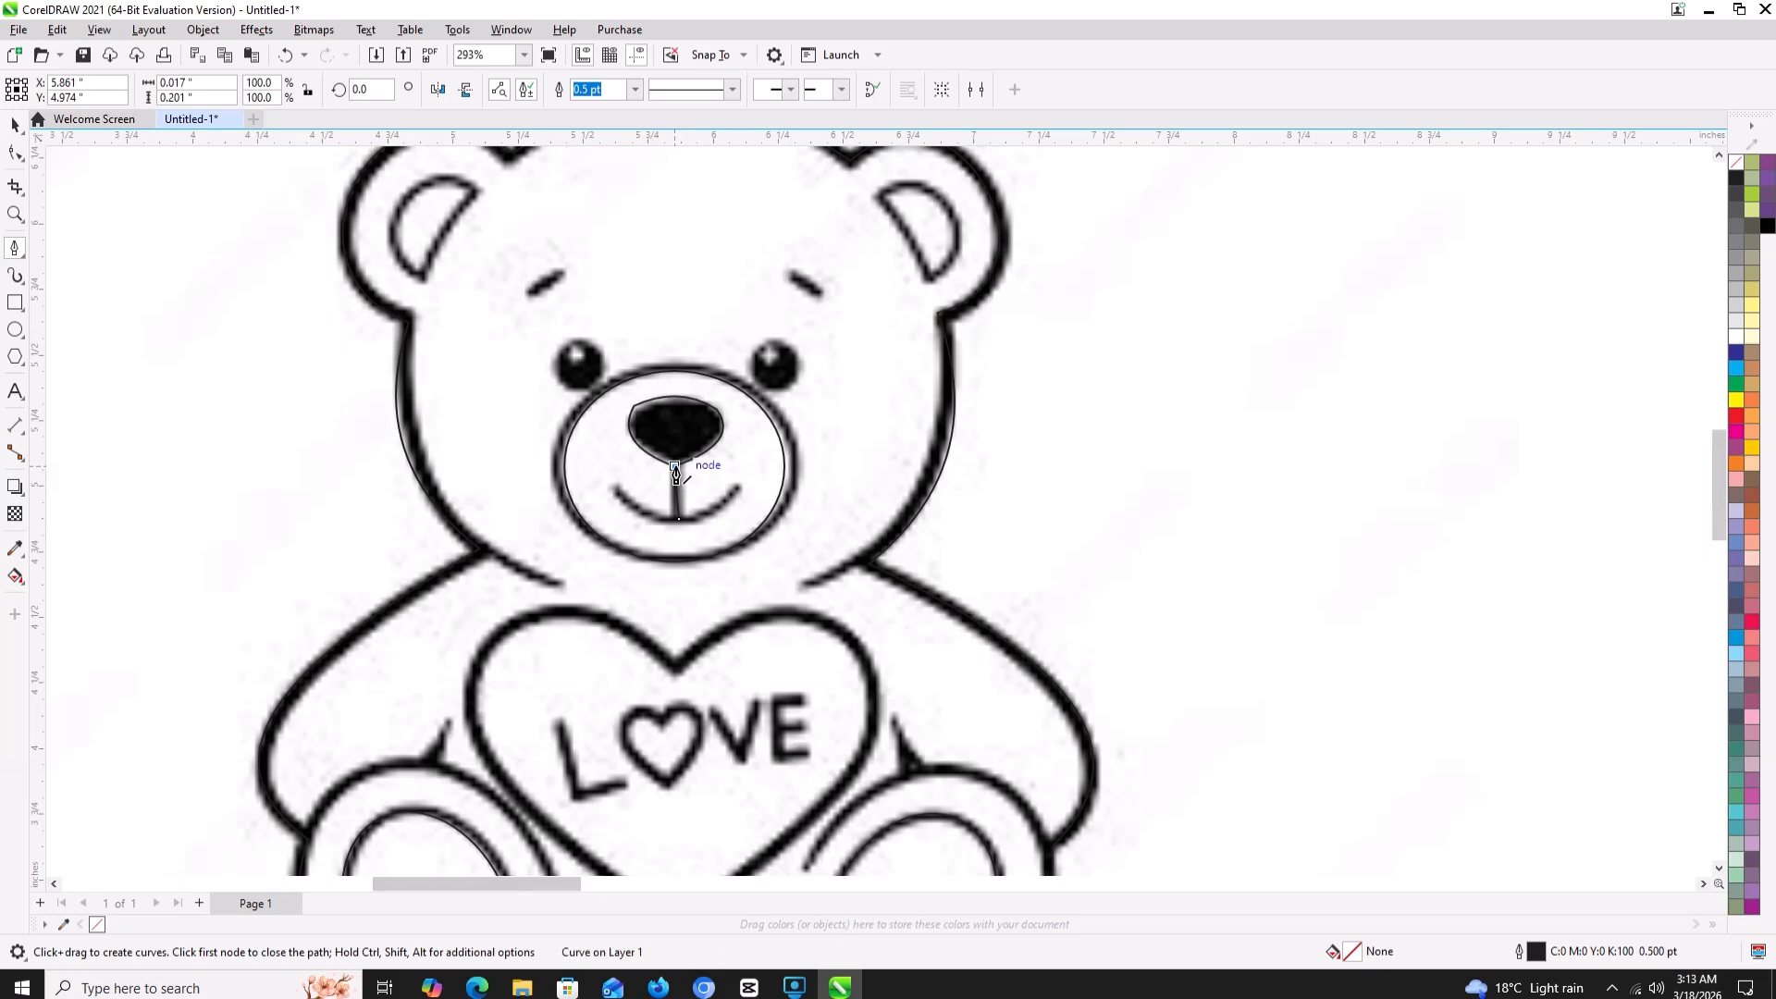
- Draw a line between the two mouth corners and bend it downward to match the bear's smile
{"action": "left_click", "coordinate": [675, 467]}
{"action": "left_click", "coordinate": [614, 487]}
{"action": "left_click", "coordinate": [739, 491]}
{"action": "left_click", "coordinate": [15, 152]}
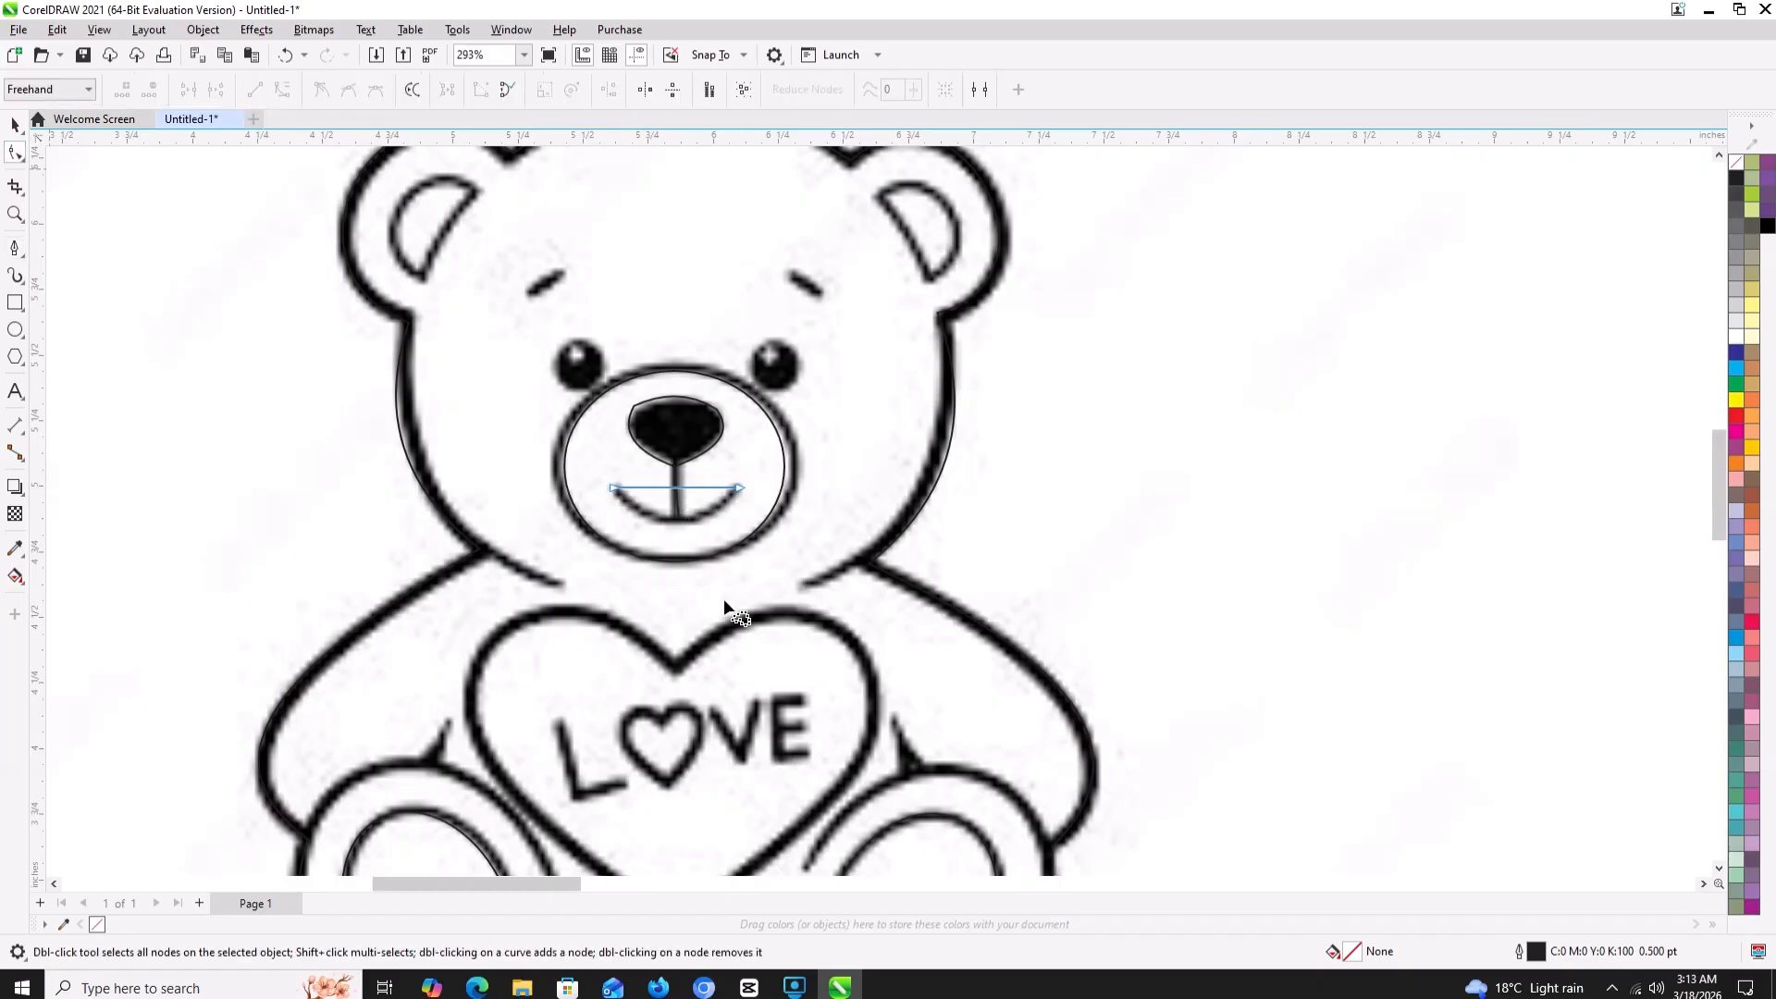
{"action": "left_click", "coordinate": [678, 496]}
{"action": "left_click_drag", "start_coordinate": [675, 494], "coordinate": [679, 515]}
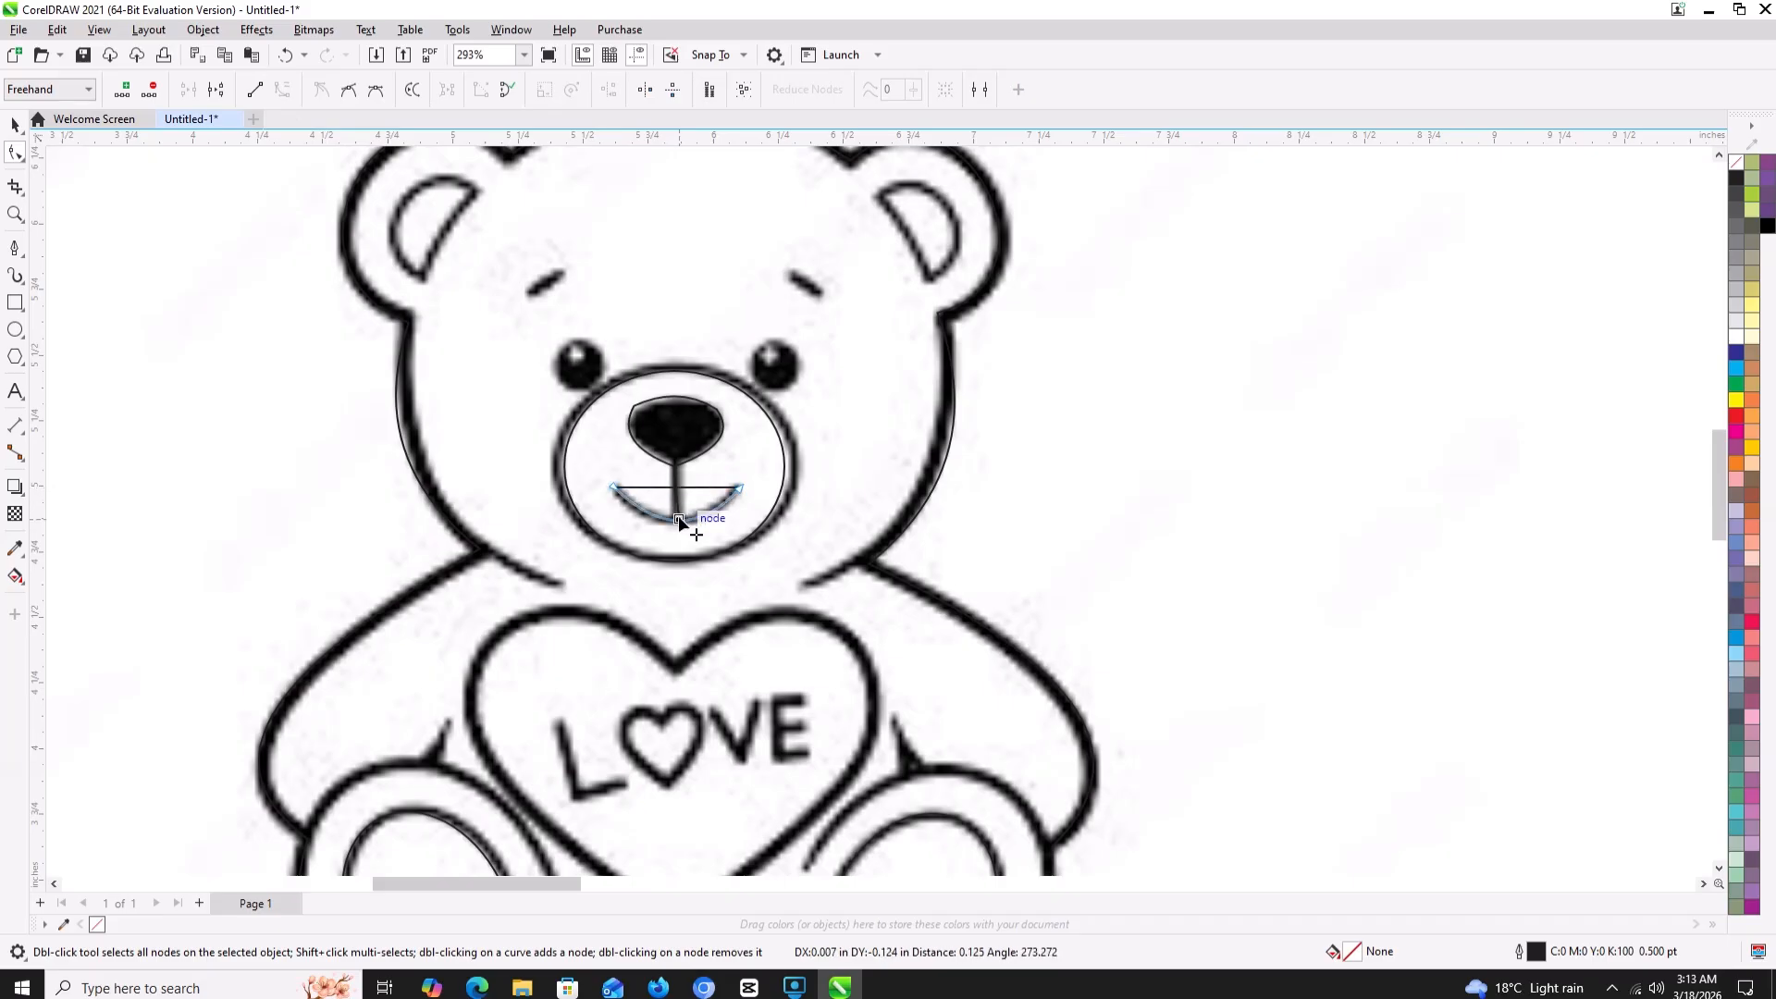
{"action": "scroll", "coordinate": [452, 397], "scroll_direction": "down", "scroll_amount": 3}
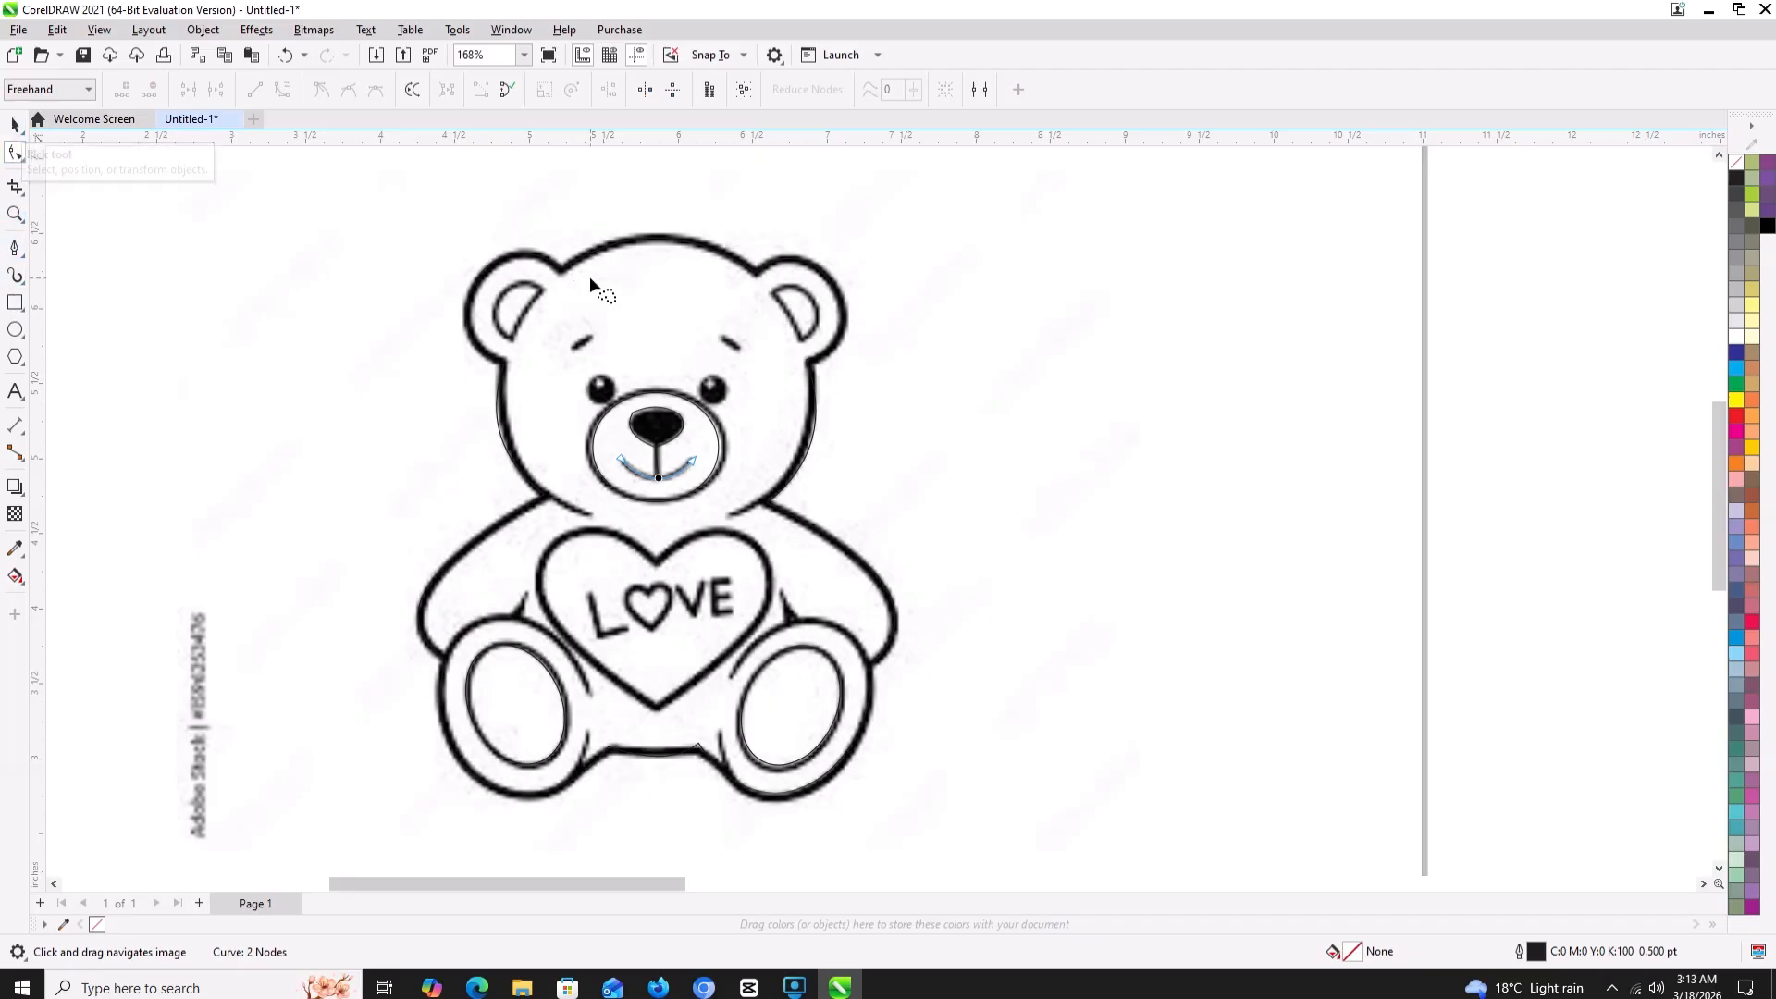
- Draw a closed two-node path along the straight edge of the left inner ear with the Pen tool
{"action": "left_click", "coordinate": [14, 248]}
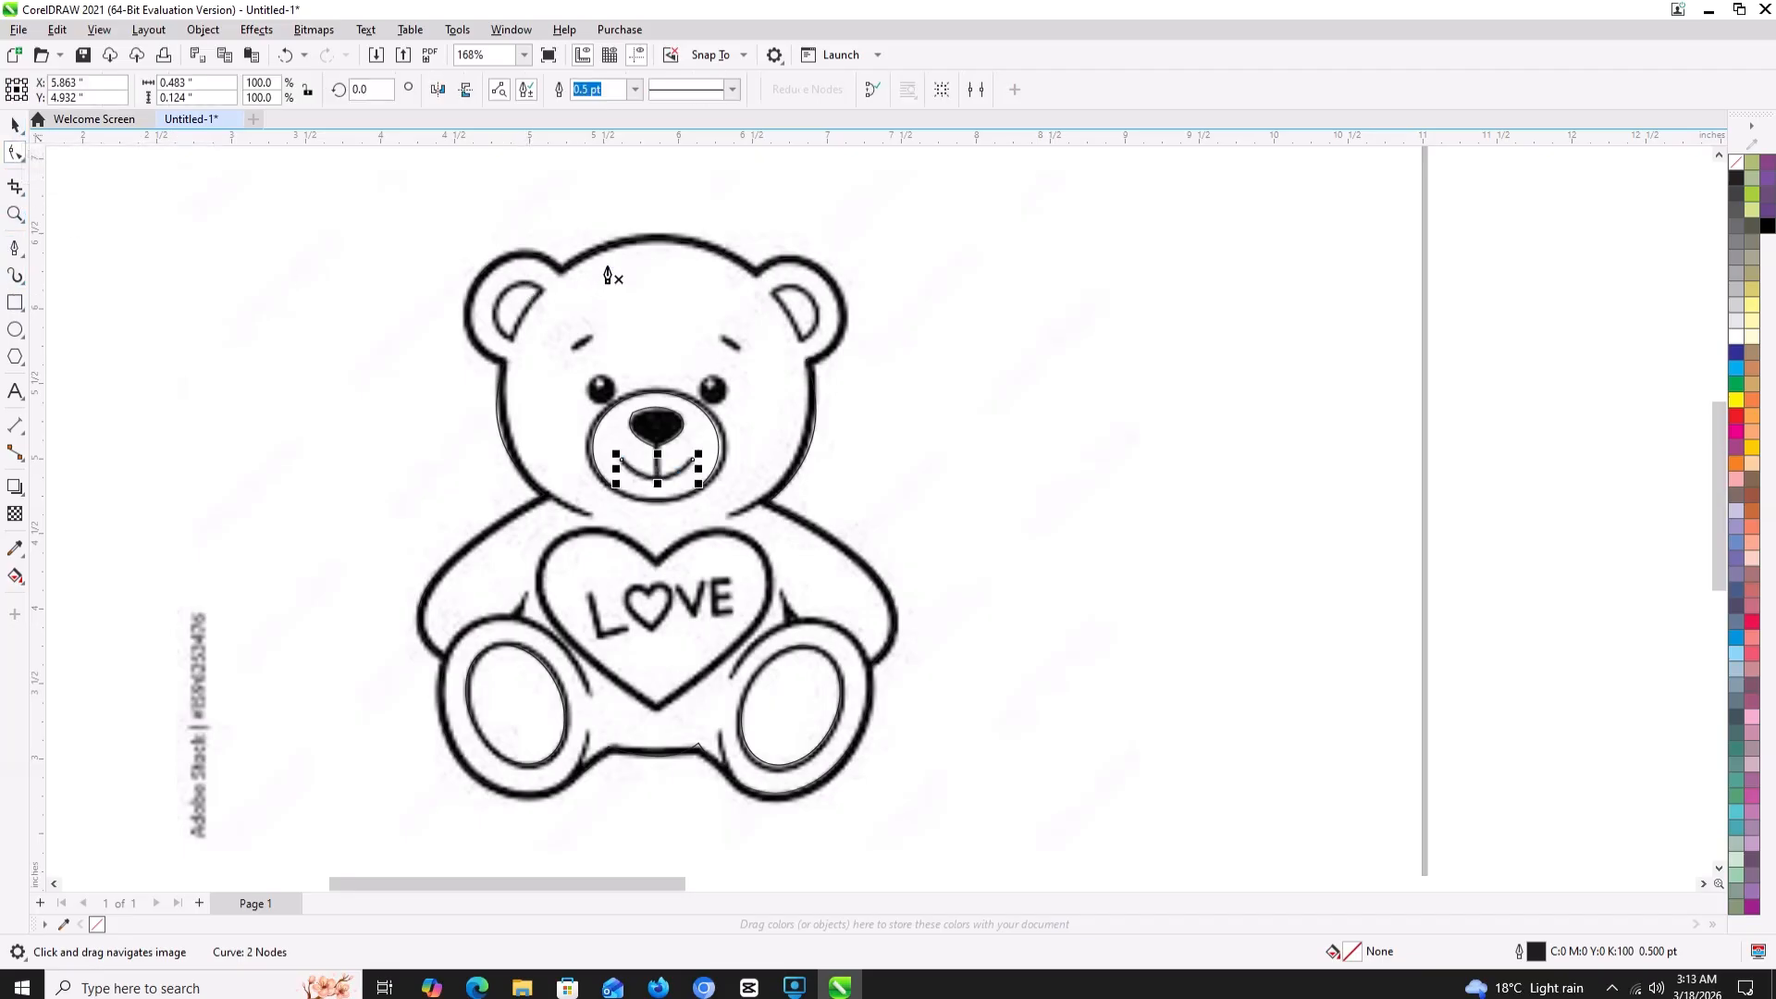
{"action": "left_click", "coordinate": [543, 288]}
{"action": "left_click", "coordinate": [510, 339]}
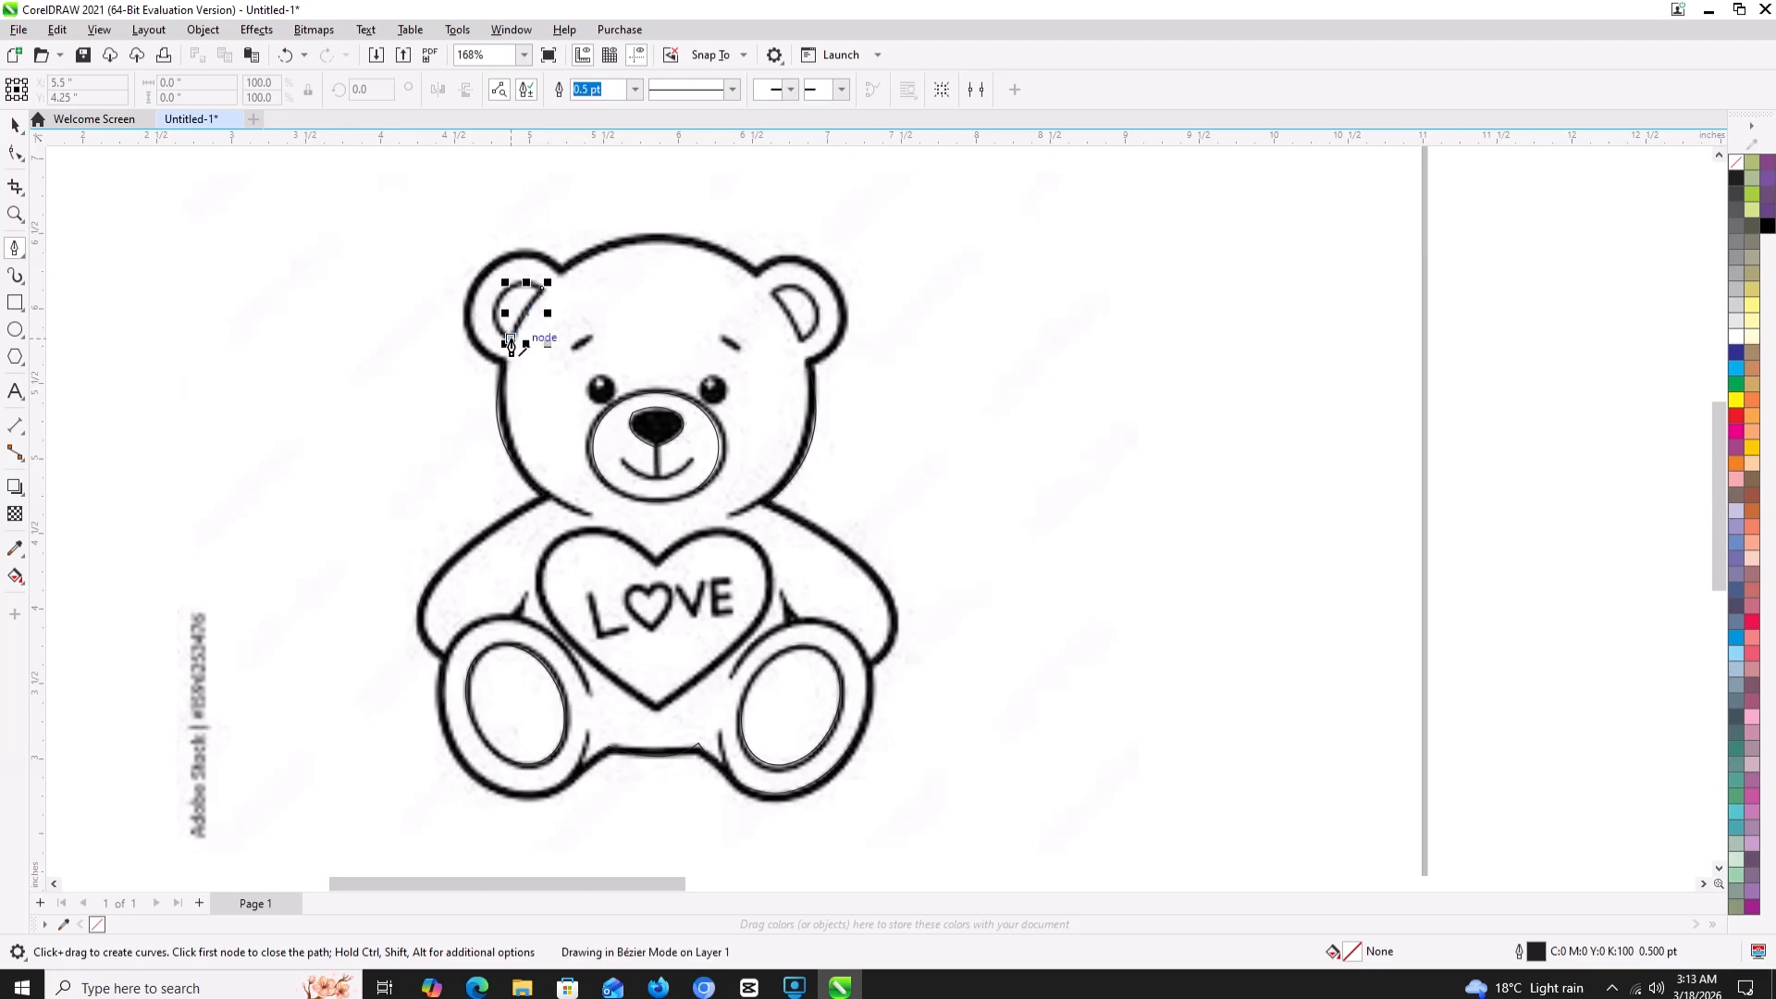
{"action": "left_click", "coordinate": [543, 288]}
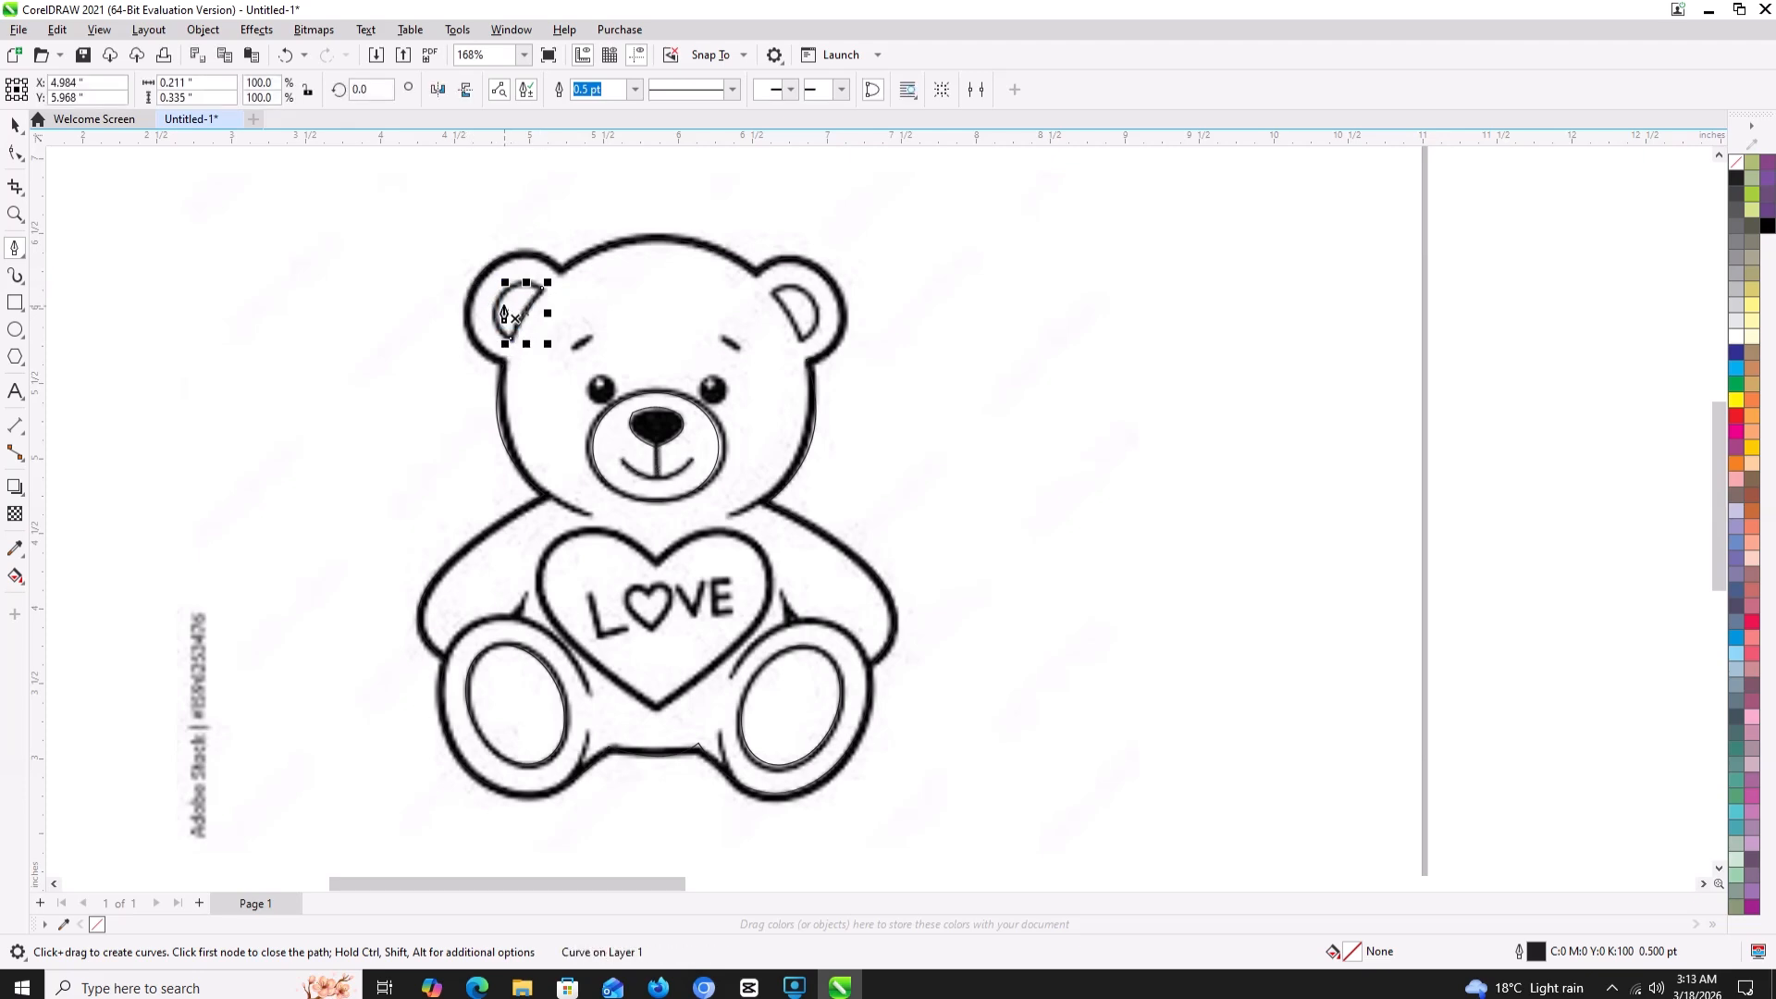
- Convert the left inner-ear segment to a curve, shape its handles around the inner ear, and finish node editing
{"action": "key", "text": "F10"}
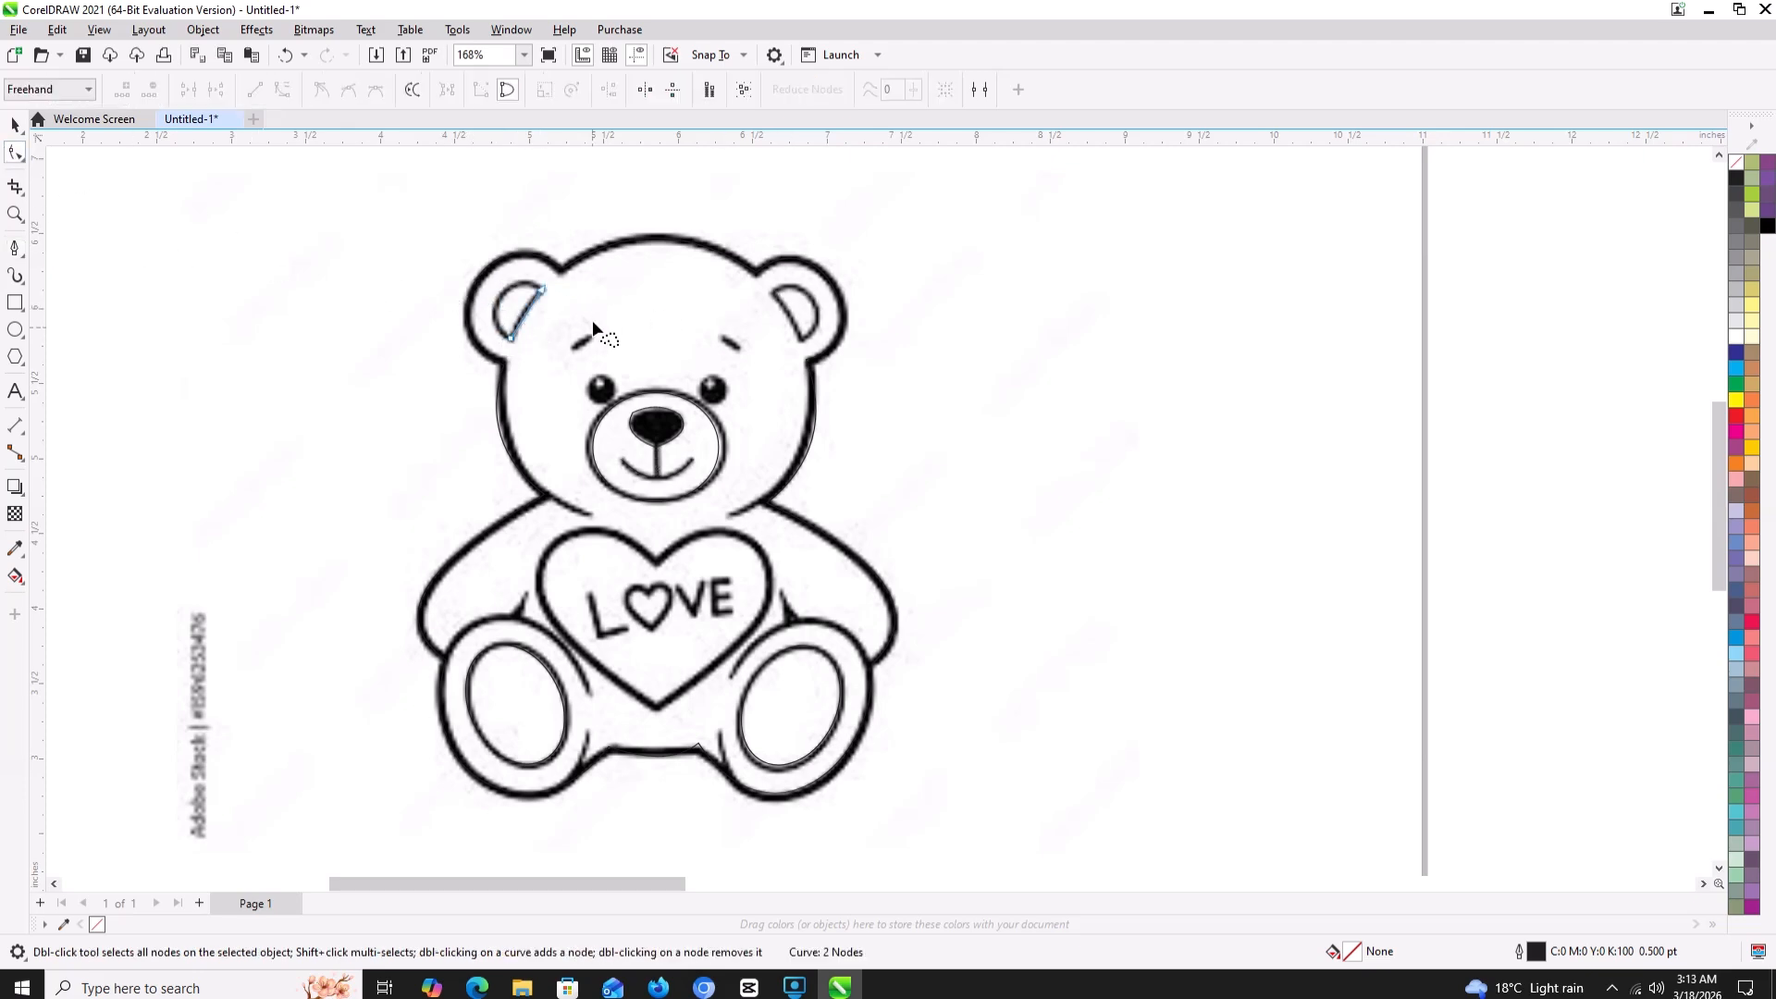
{"action": "left_click", "coordinate": [528, 313]}
{"action": "left_click", "coordinate": [282, 89]}
{"action": "left_click_drag", "start_coordinate": [527, 311], "coordinate": [509, 268]}
{"action": "left_click", "coordinate": [508, 337]}
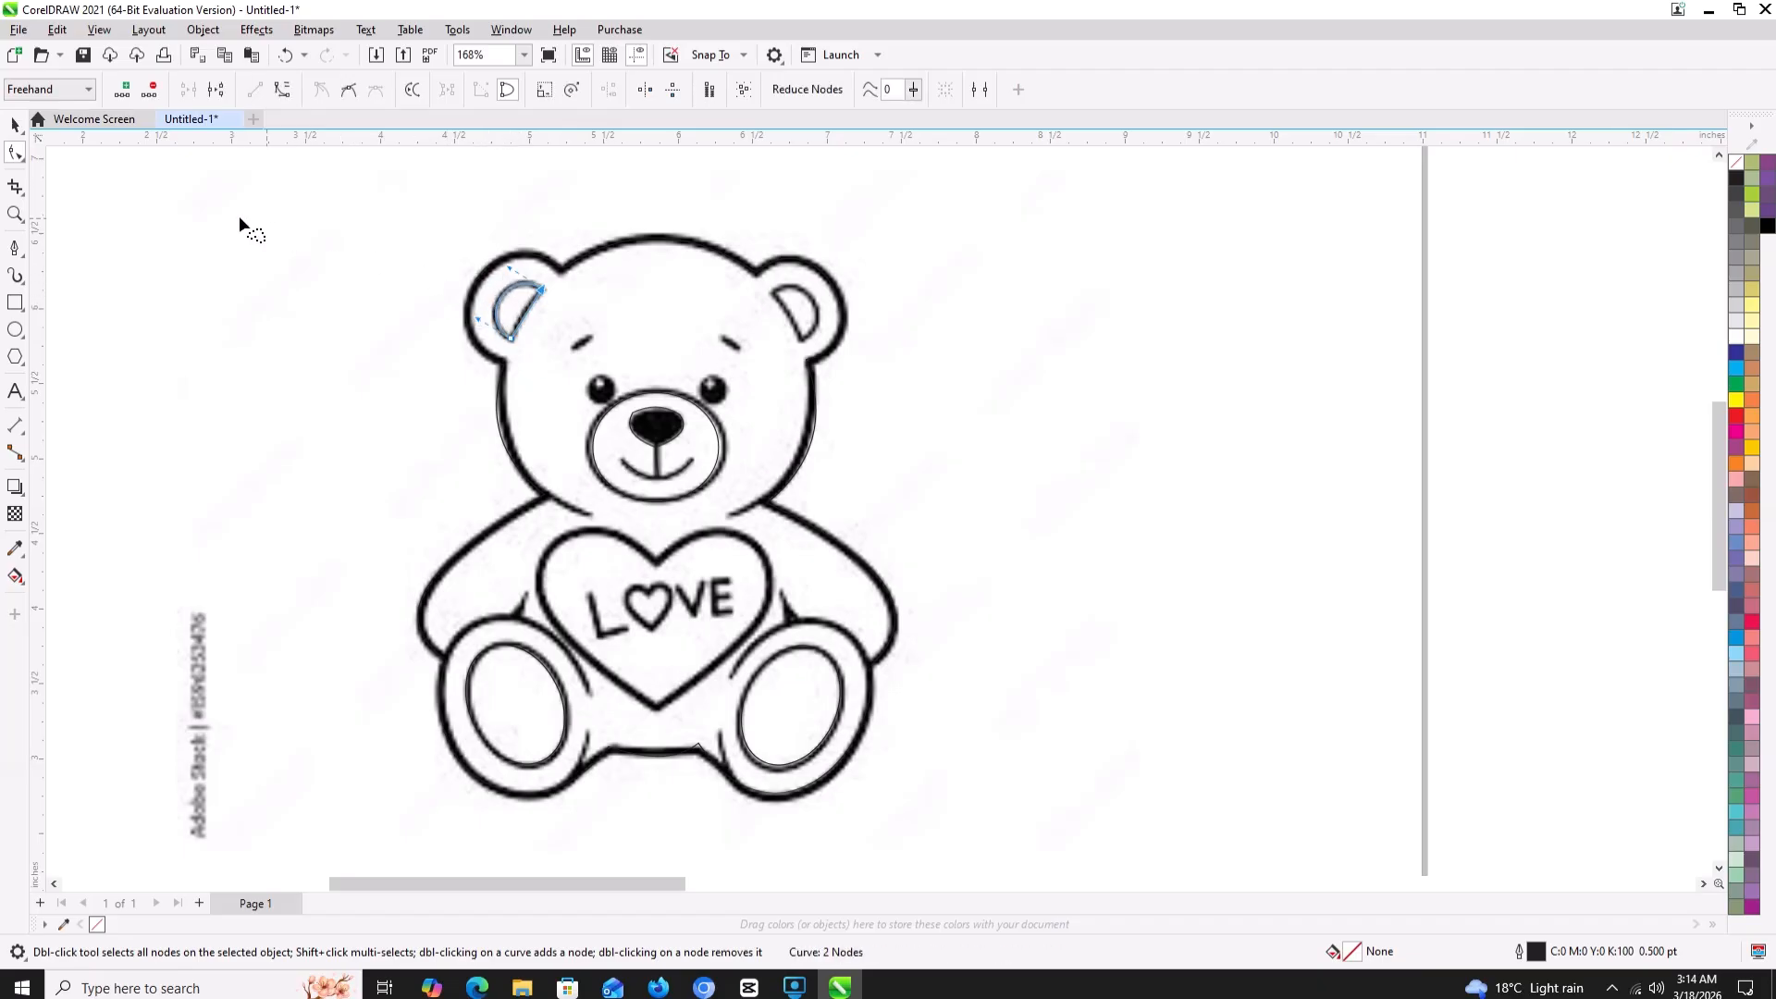
{"action": "left_click", "coordinate": [12, 123]}
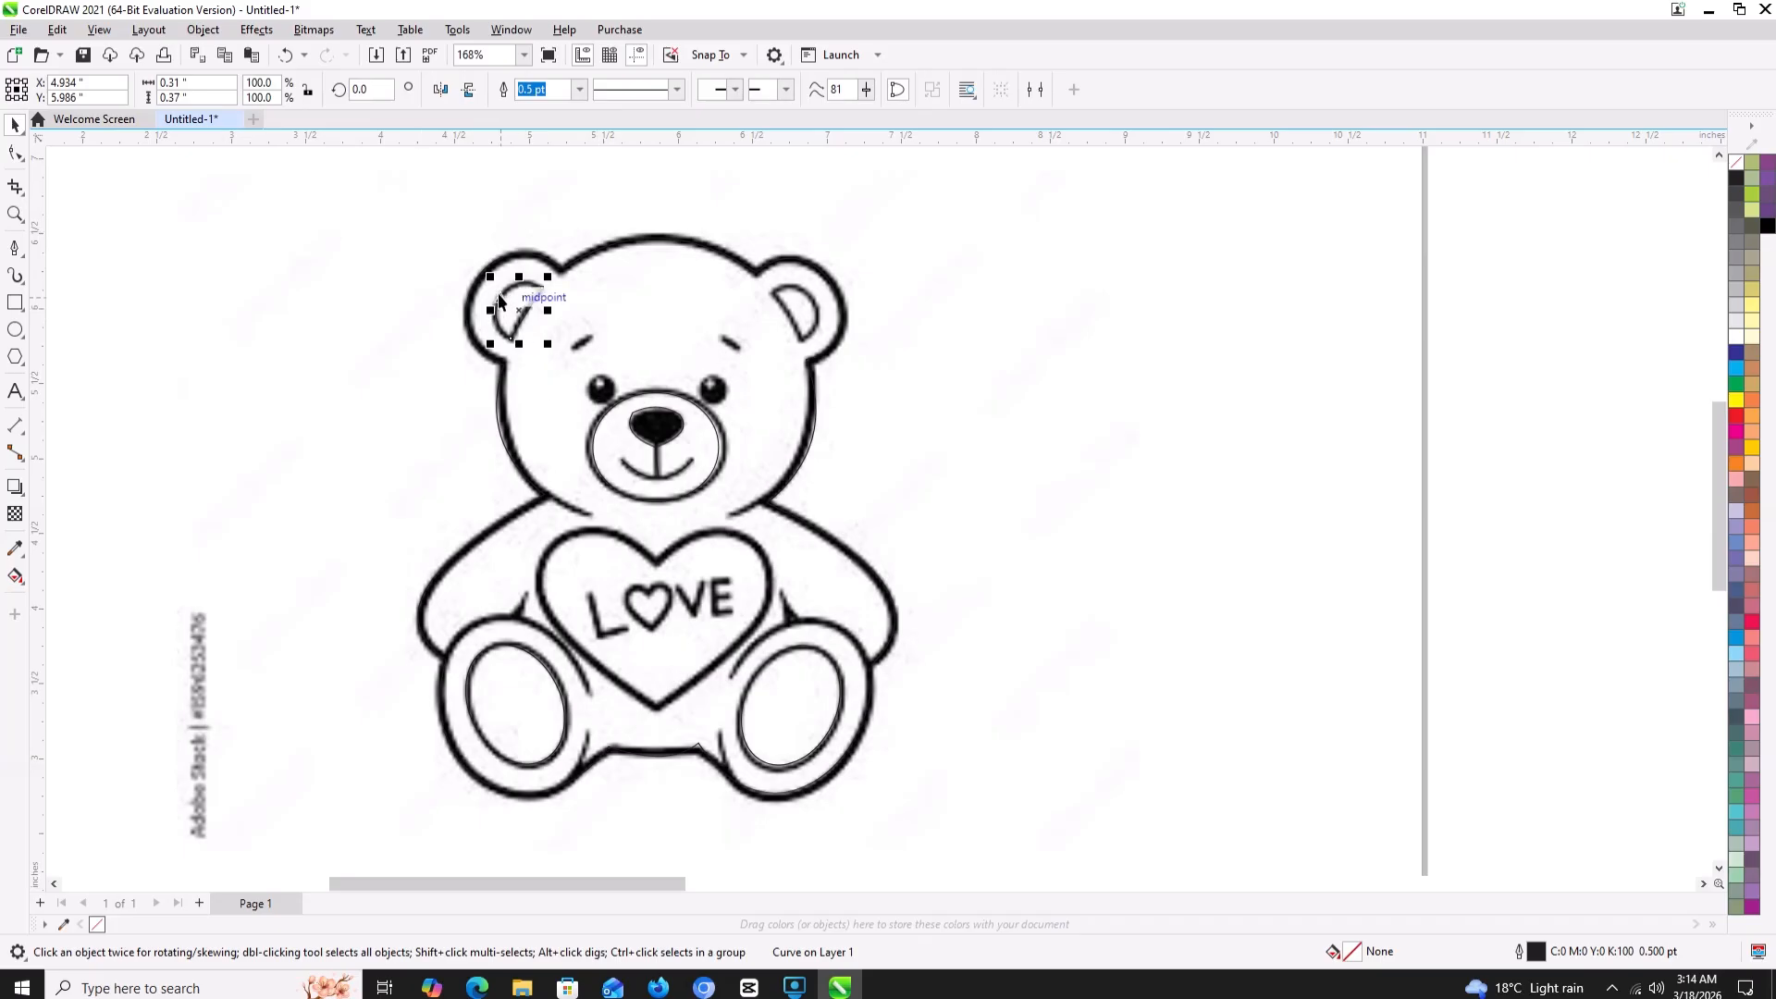
- Duplicate the left inner-ear shape onto the right ear and mirror it horizontally
{"action": "left_click_drag", "start_coordinate": [530, 298], "coordinate": [789, 308]}
{"action": "left_click", "coordinate": [440, 89]}
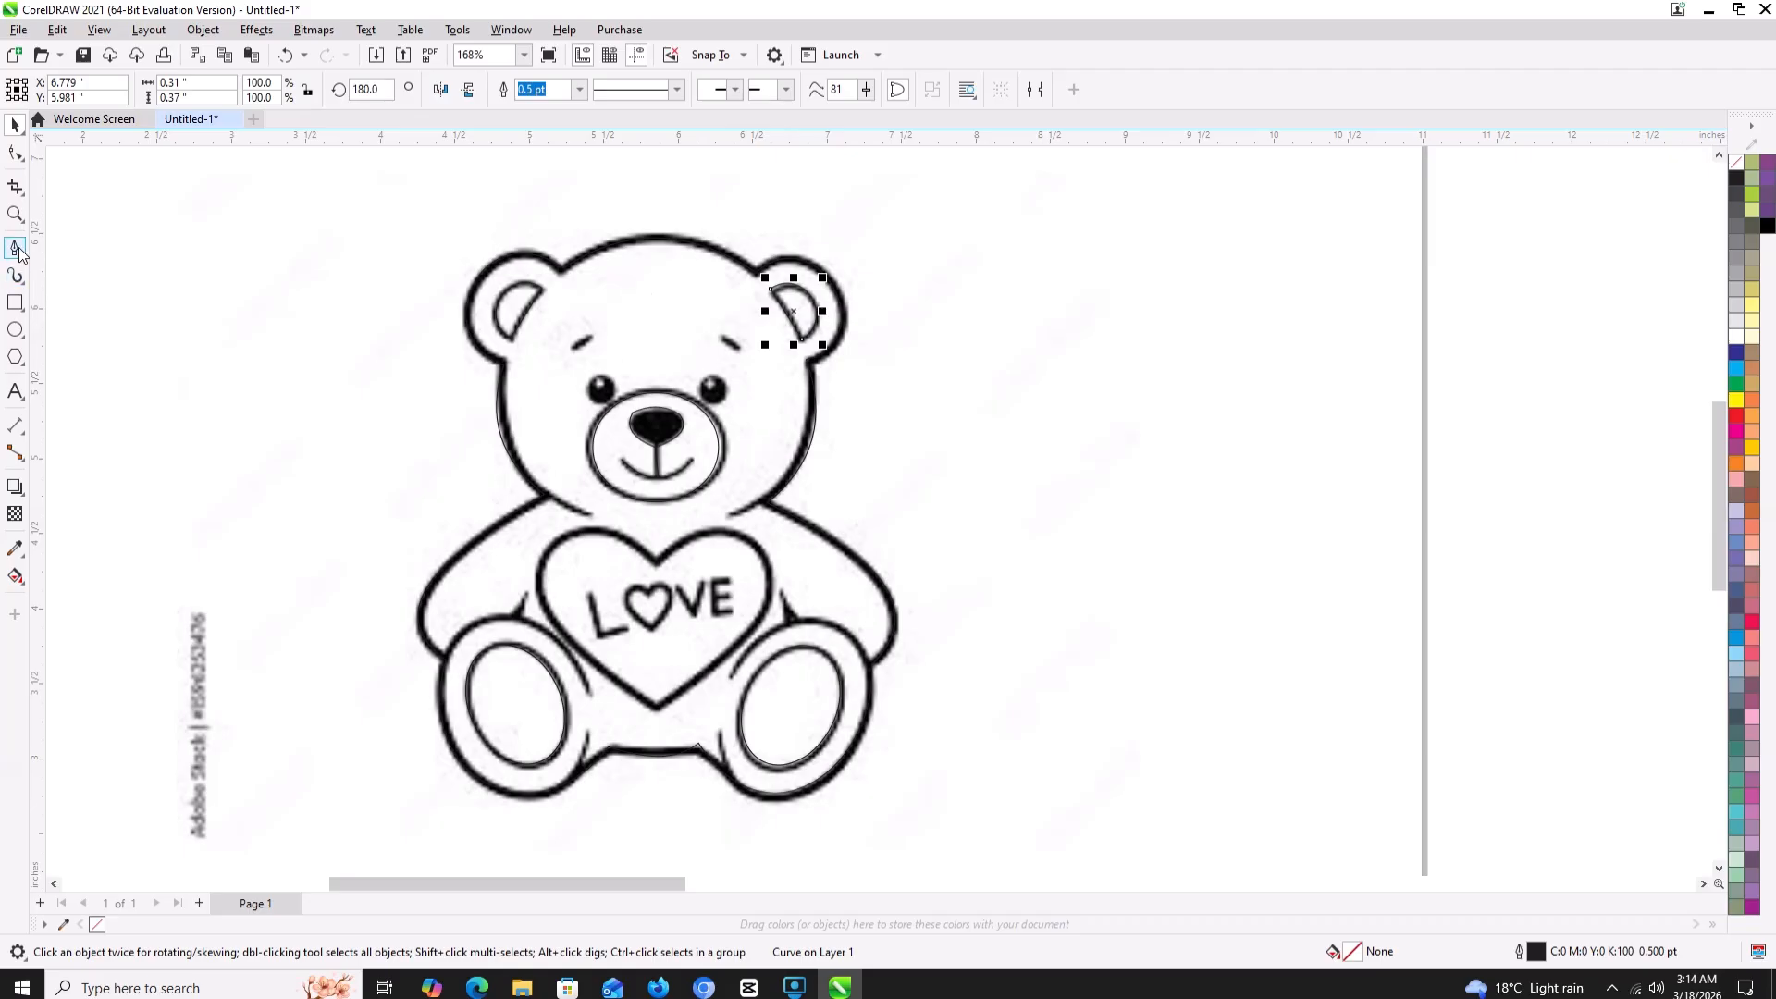
- Draw an ellipse about 0.17 by 0.19 in over the left eye with smaller concentric ellipses inside it
{"action": "scroll", "coordinate": [668, 423], "scroll_direction": "up", "scroll_amount": 2}
{"action": "scroll", "coordinate": [668, 424], "scroll_direction": "up", "scroll_amount": 1}
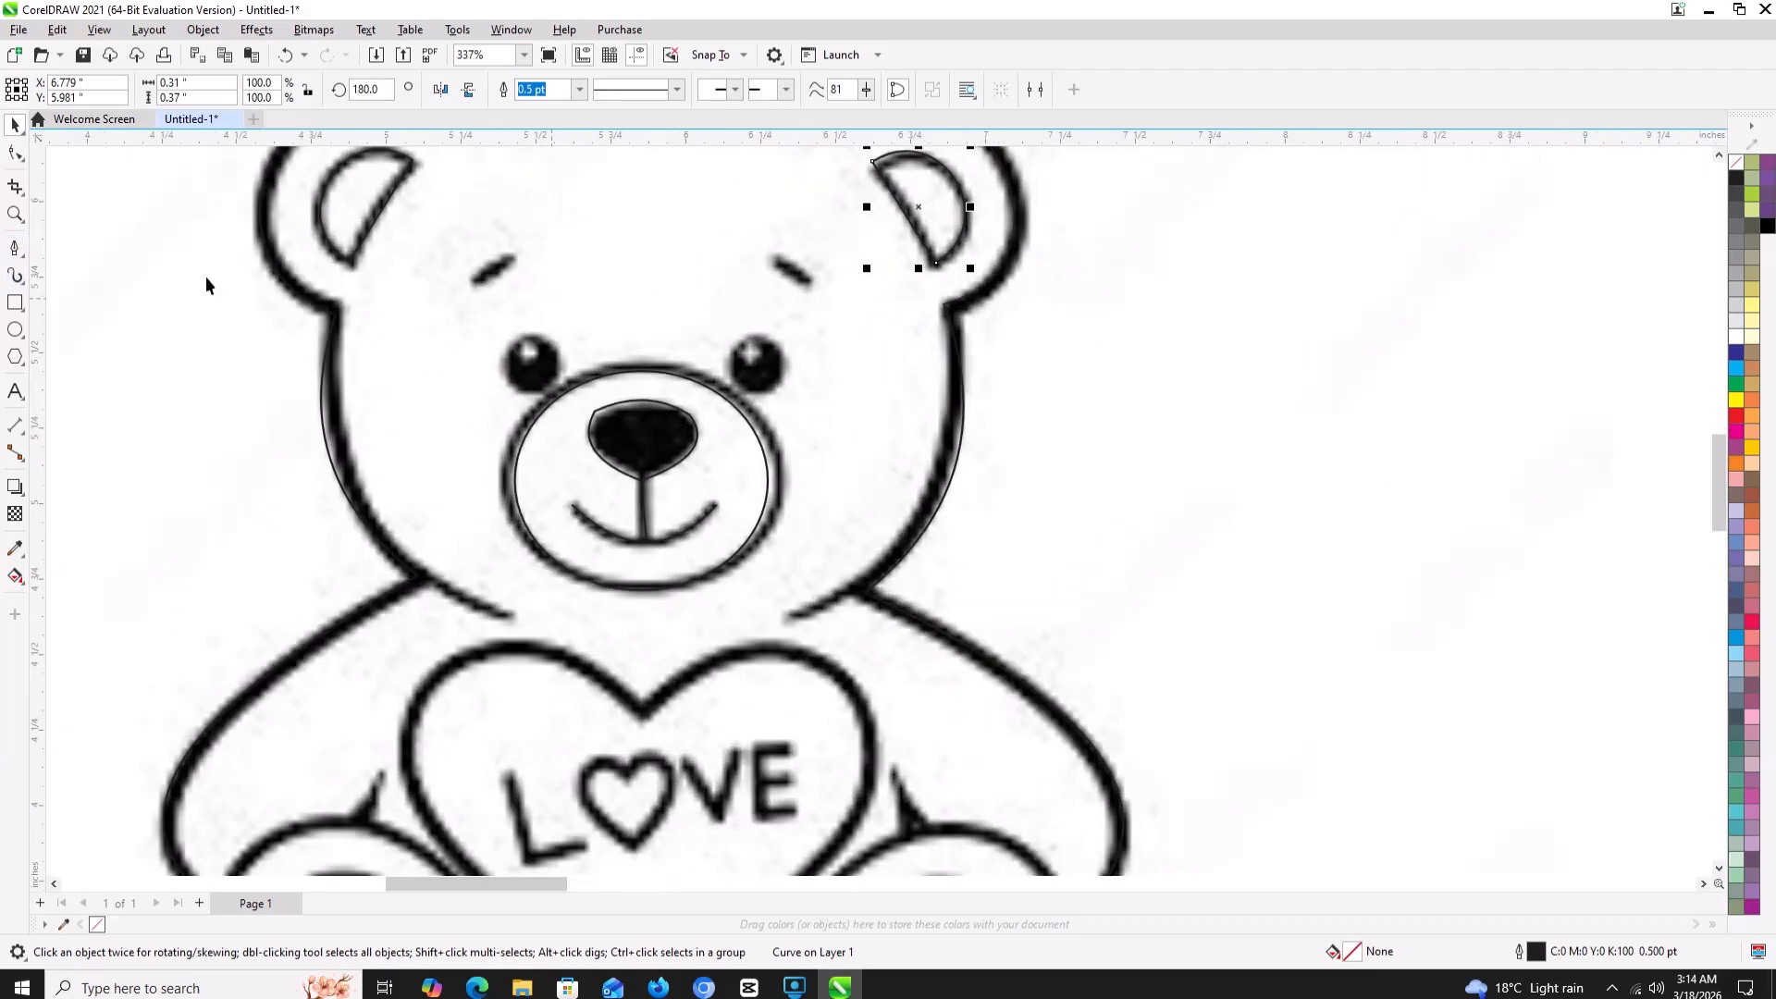
{"action": "left_click", "coordinate": [15, 329]}
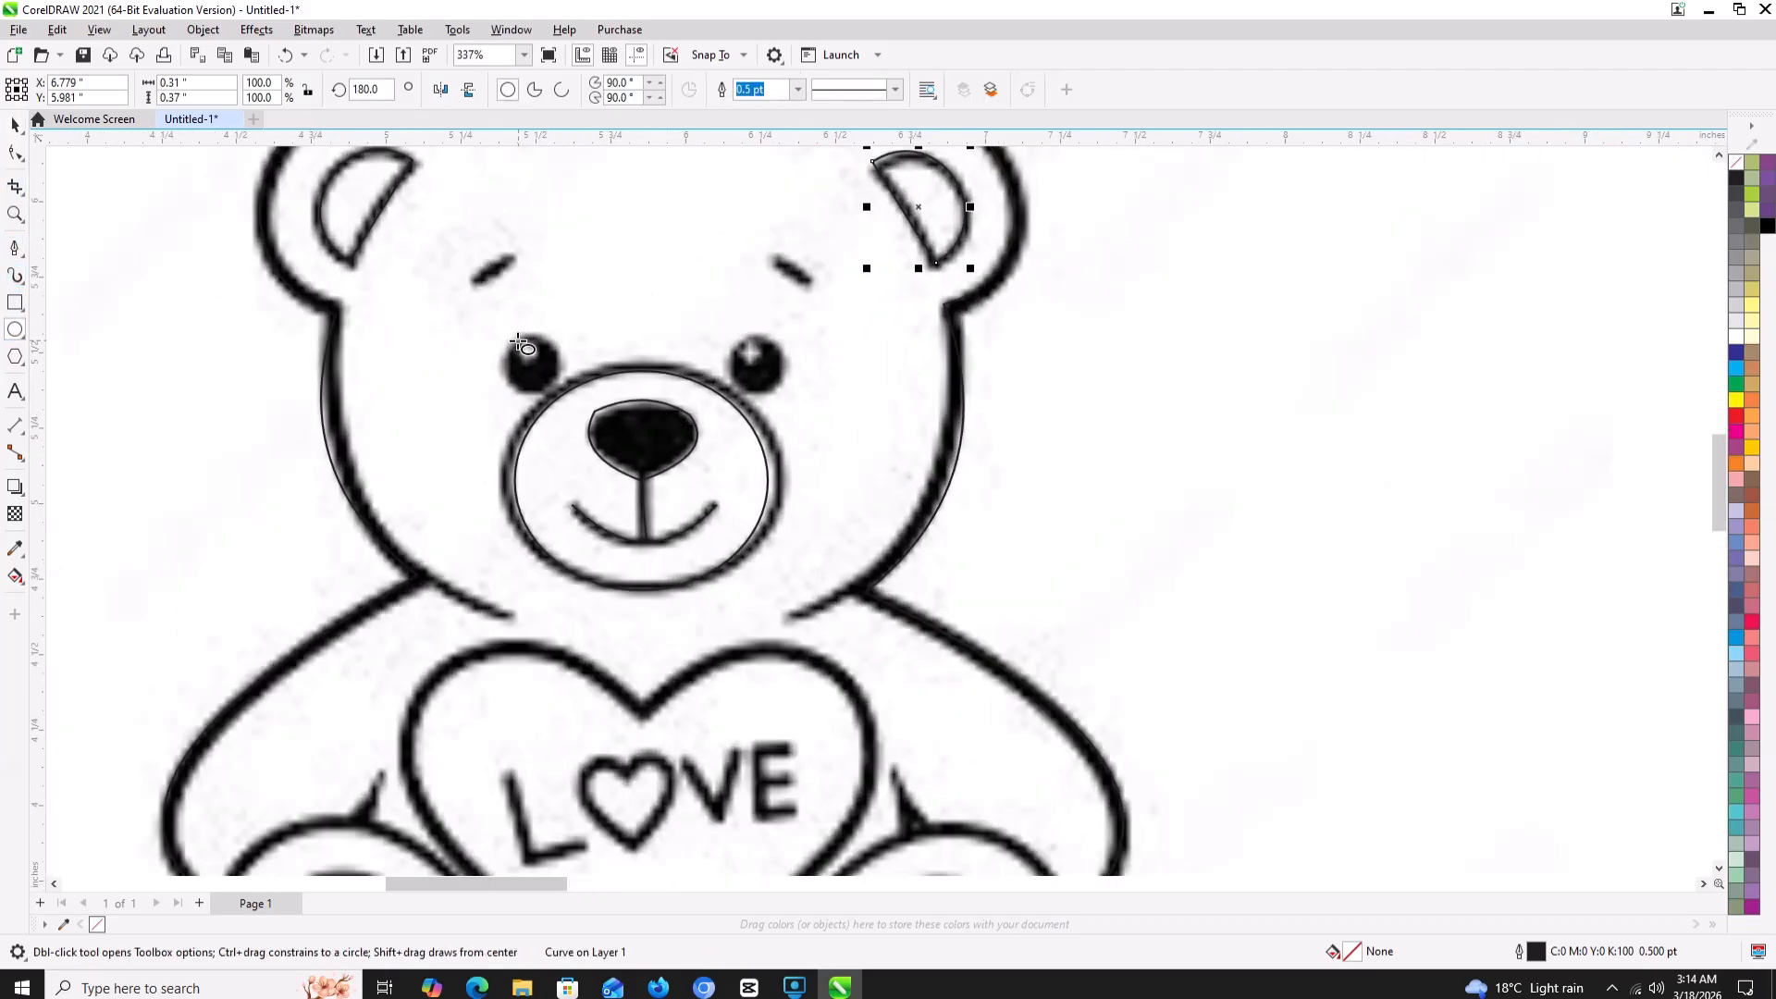
{"action": "mouse_move", "coordinate": [508, 333]}
{"action": "left_mouse_down"}
{"action": "mouse_move", "coordinate": [555, 375]}
{"action": "mouse_move", "coordinate": [560, 396]}
{"action": "mouse_move", "coordinate": [509, 342]}
{"action": "mouse_move", "coordinate": [548, 398]}
{"action": "left_mouse_up"}
{"action": "scroll", "coordinate": [519, 349], "scroll_direction": "up", "scroll_amount": 4}
{"action": "left_click", "coordinate": [556, 389]}
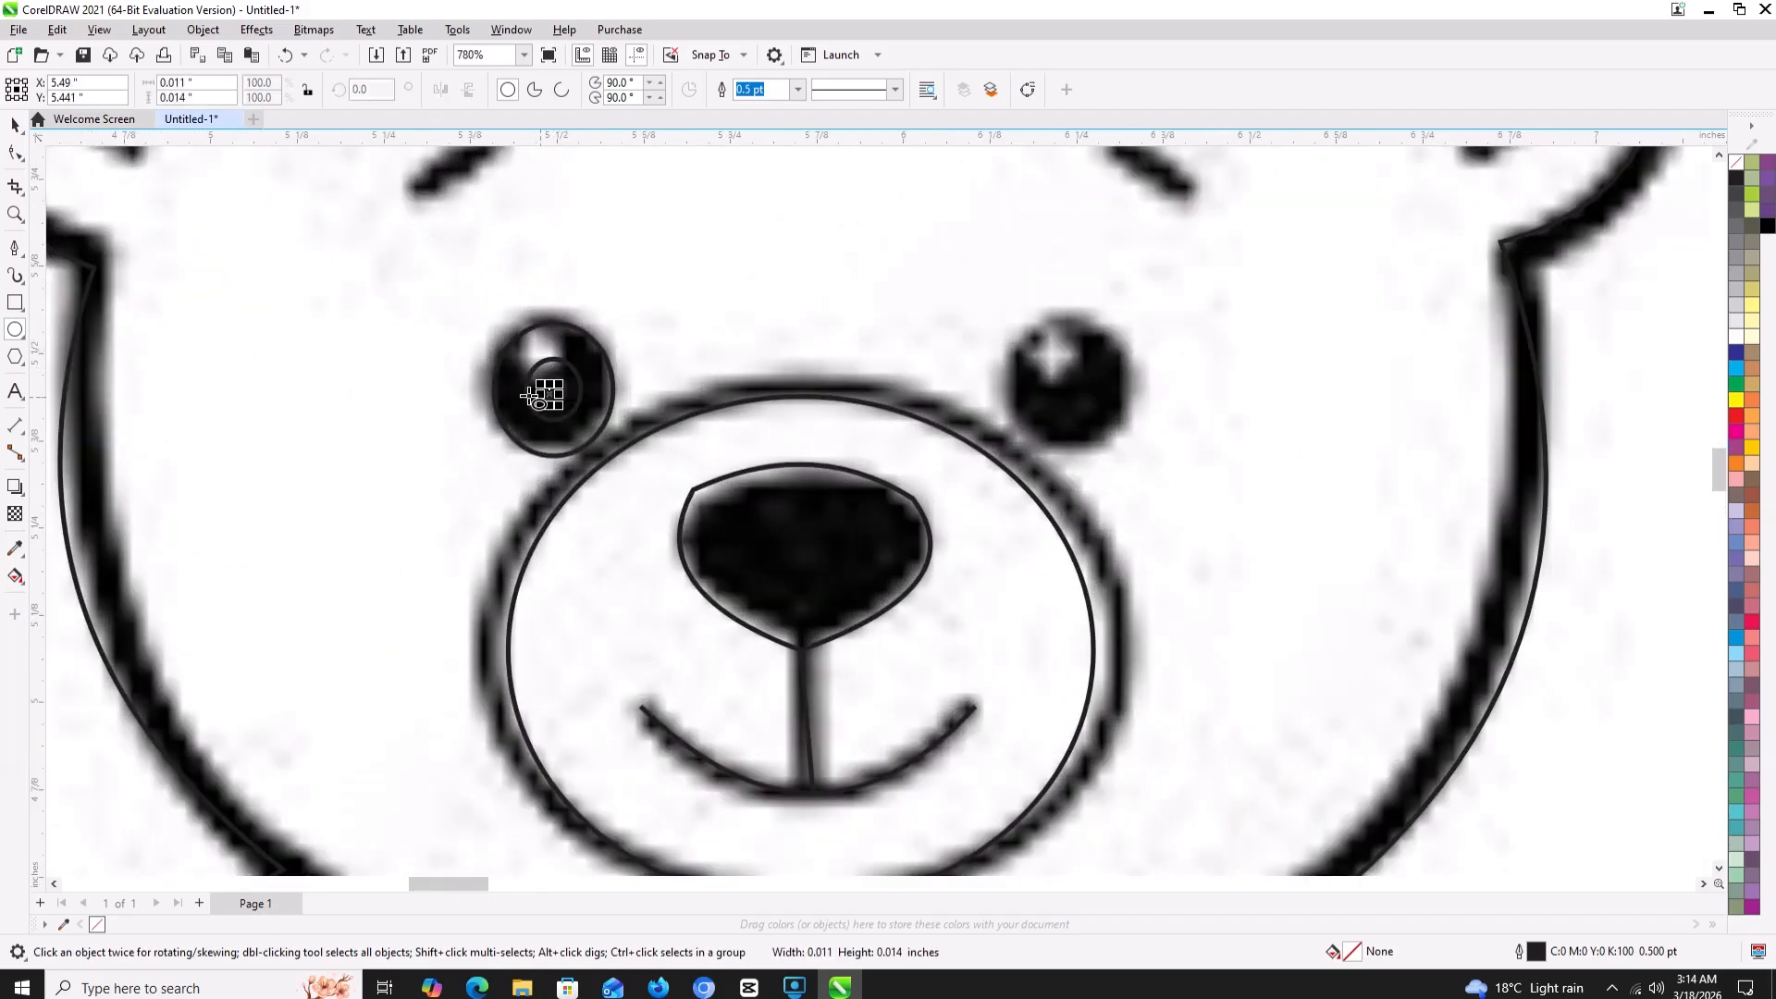
{"action": "key", "text": "space"}
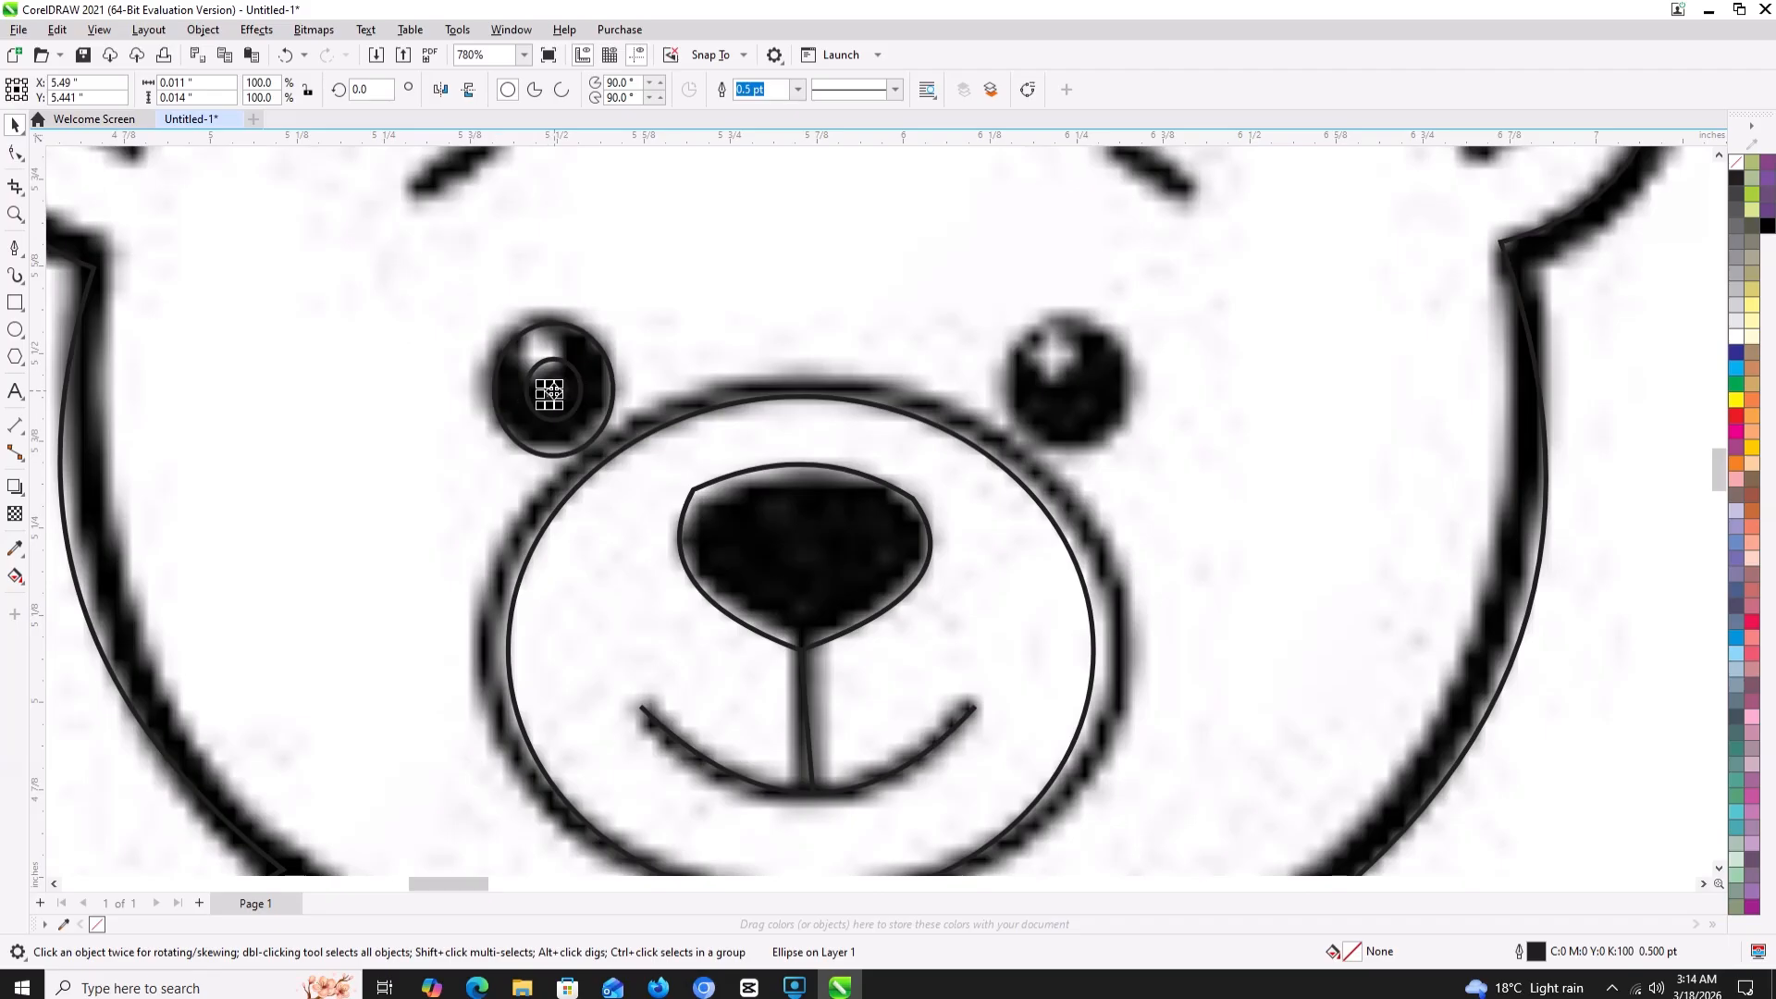
- Move the left-eye ellipses to the blank area beside the bear artwork
{"action": "scroll", "coordinate": [547, 391], "scroll_direction": "down", "scroll_amount": 2}
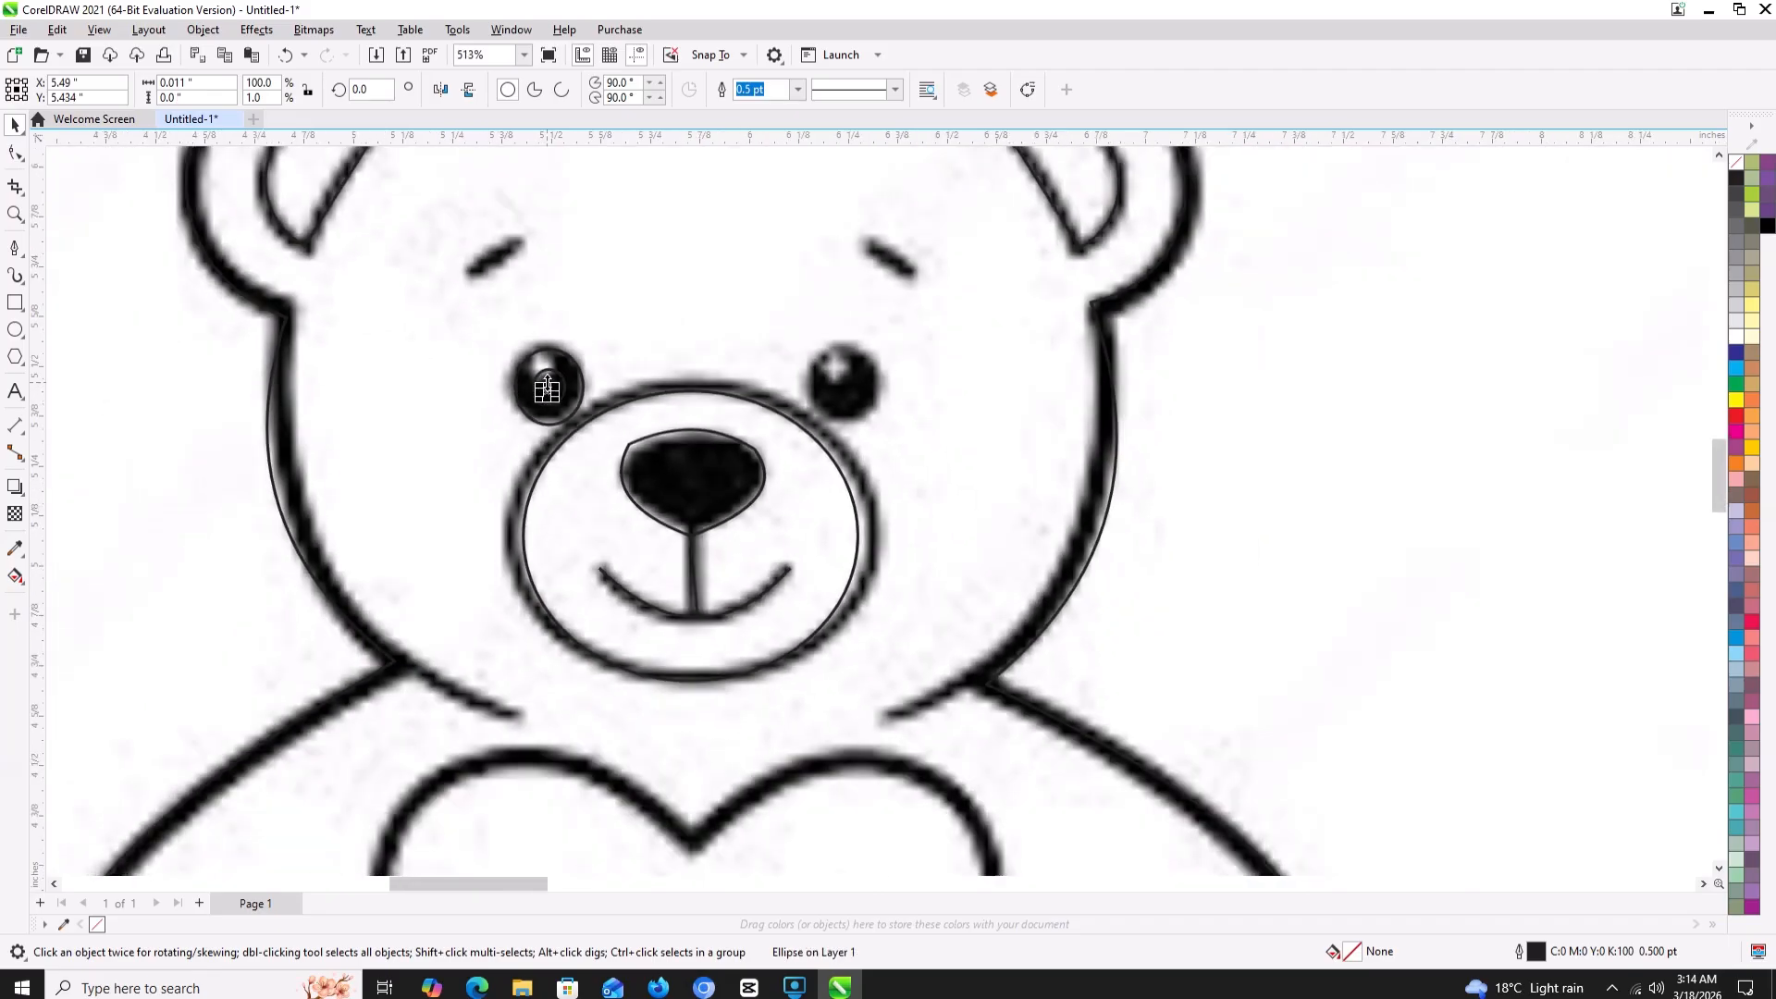
{"action": "scroll", "coordinate": [547, 391], "scroll_direction": "down", "scroll_amount": 2}
{"action": "scroll", "coordinate": [274, 335], "scroll_direction": "down", "scroll_amount": 2}
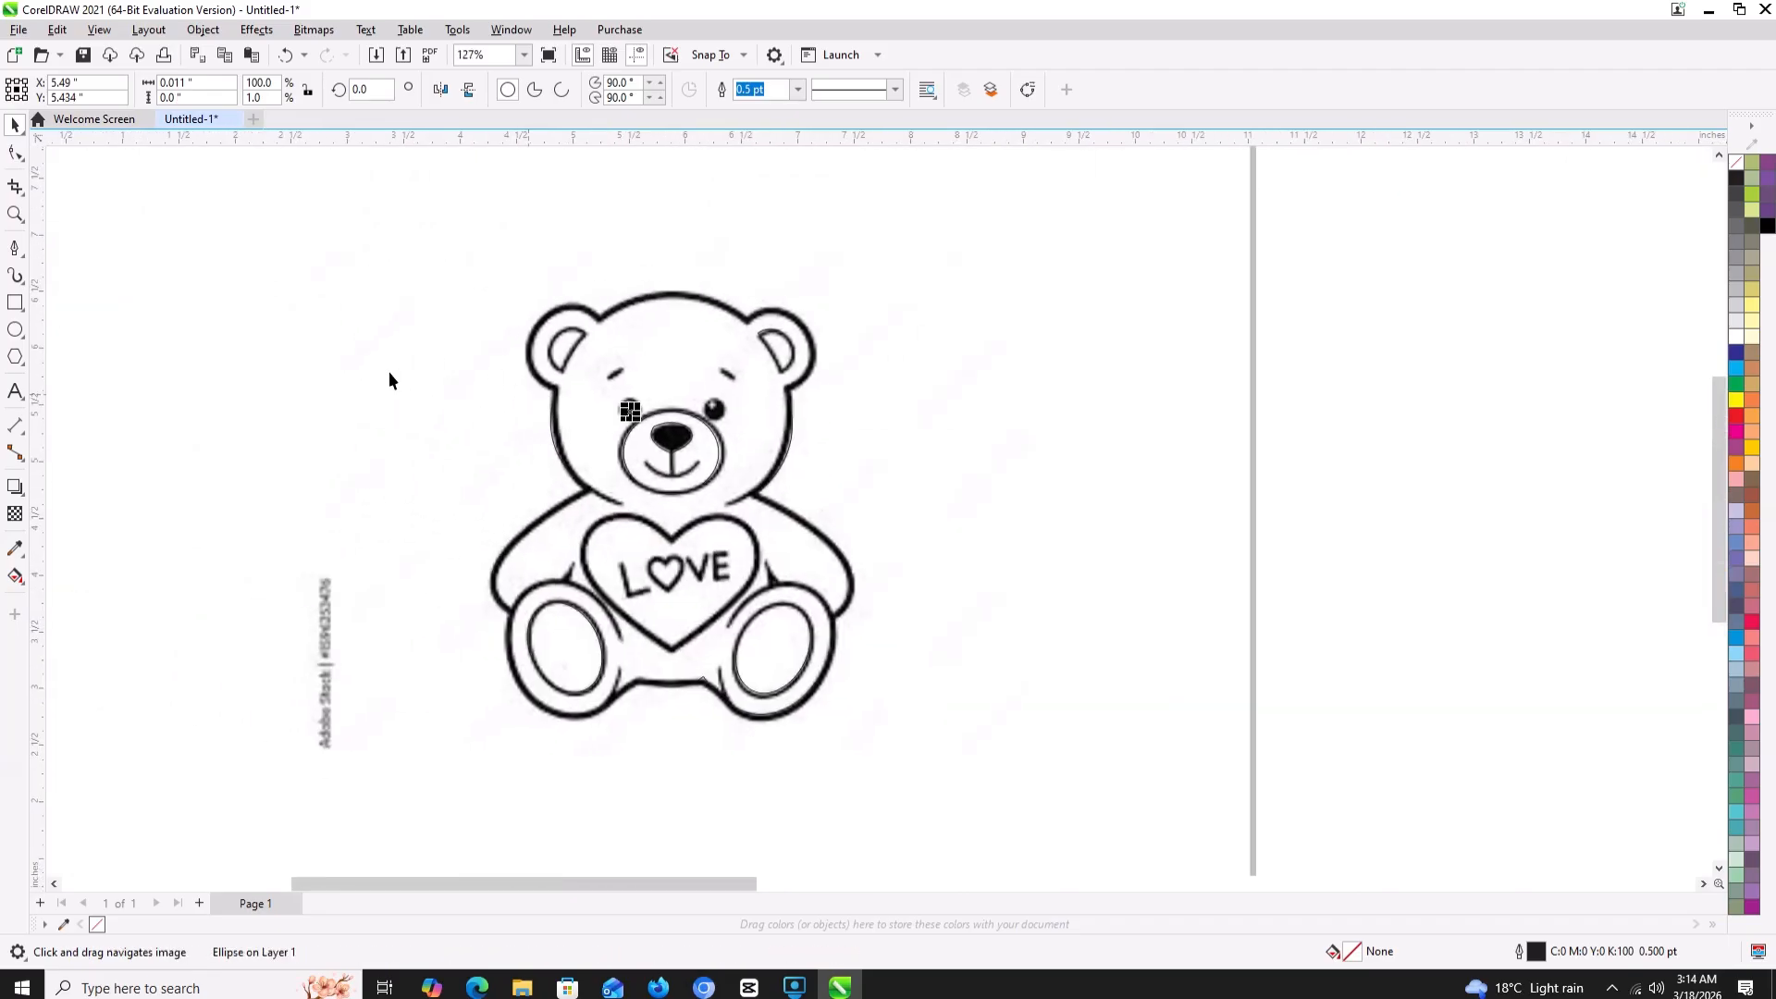
{"action": "left_click_drag", "start_coordinate": [208, 331], "coordinate": [208, 438]}
{"action": "scroll", "coordinate": [210, 428], "scroll_direction": "up", "scroll_amount": 3}
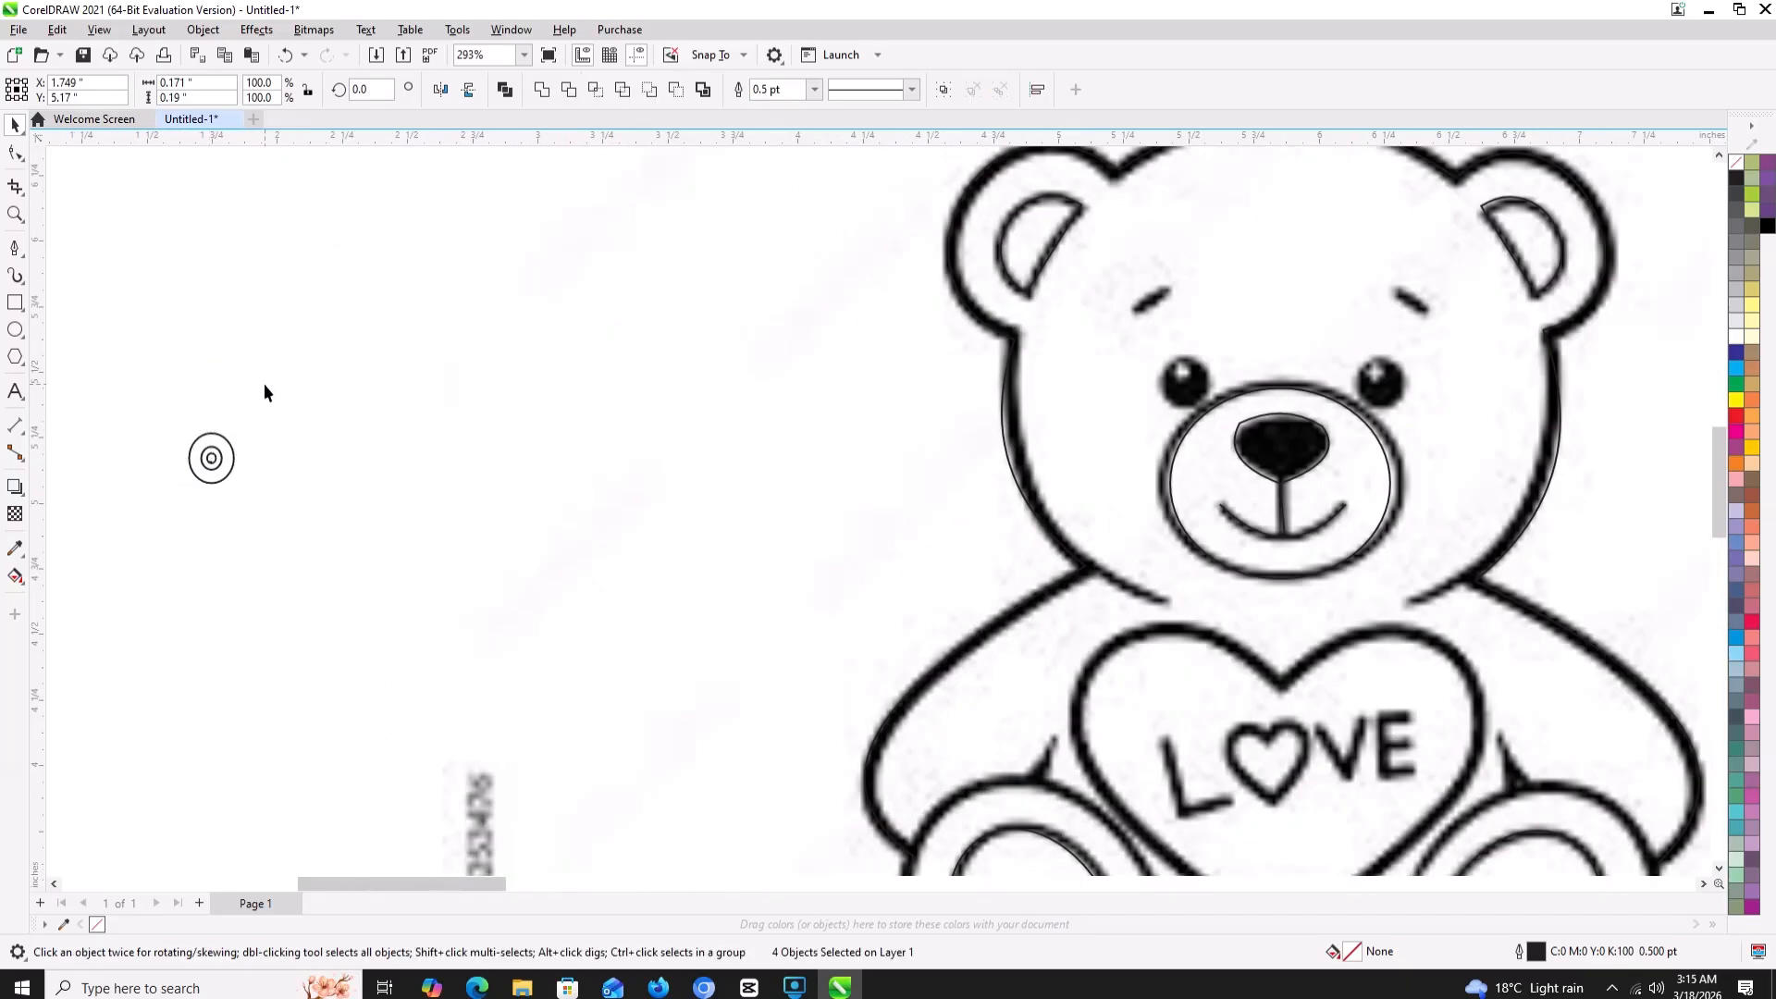
{"action": "left_click", "coordinate": [265, 389]}
- Shift the innermost ellipse of the eye slightly downward so it sits off-centre within the middle ellipse
{"action": "scroll", "coordinate": [211, 459], "scroll_direction": "up", "scroll_amount": 3}
{"action": "left_click", "coordinate": [228, 476]}
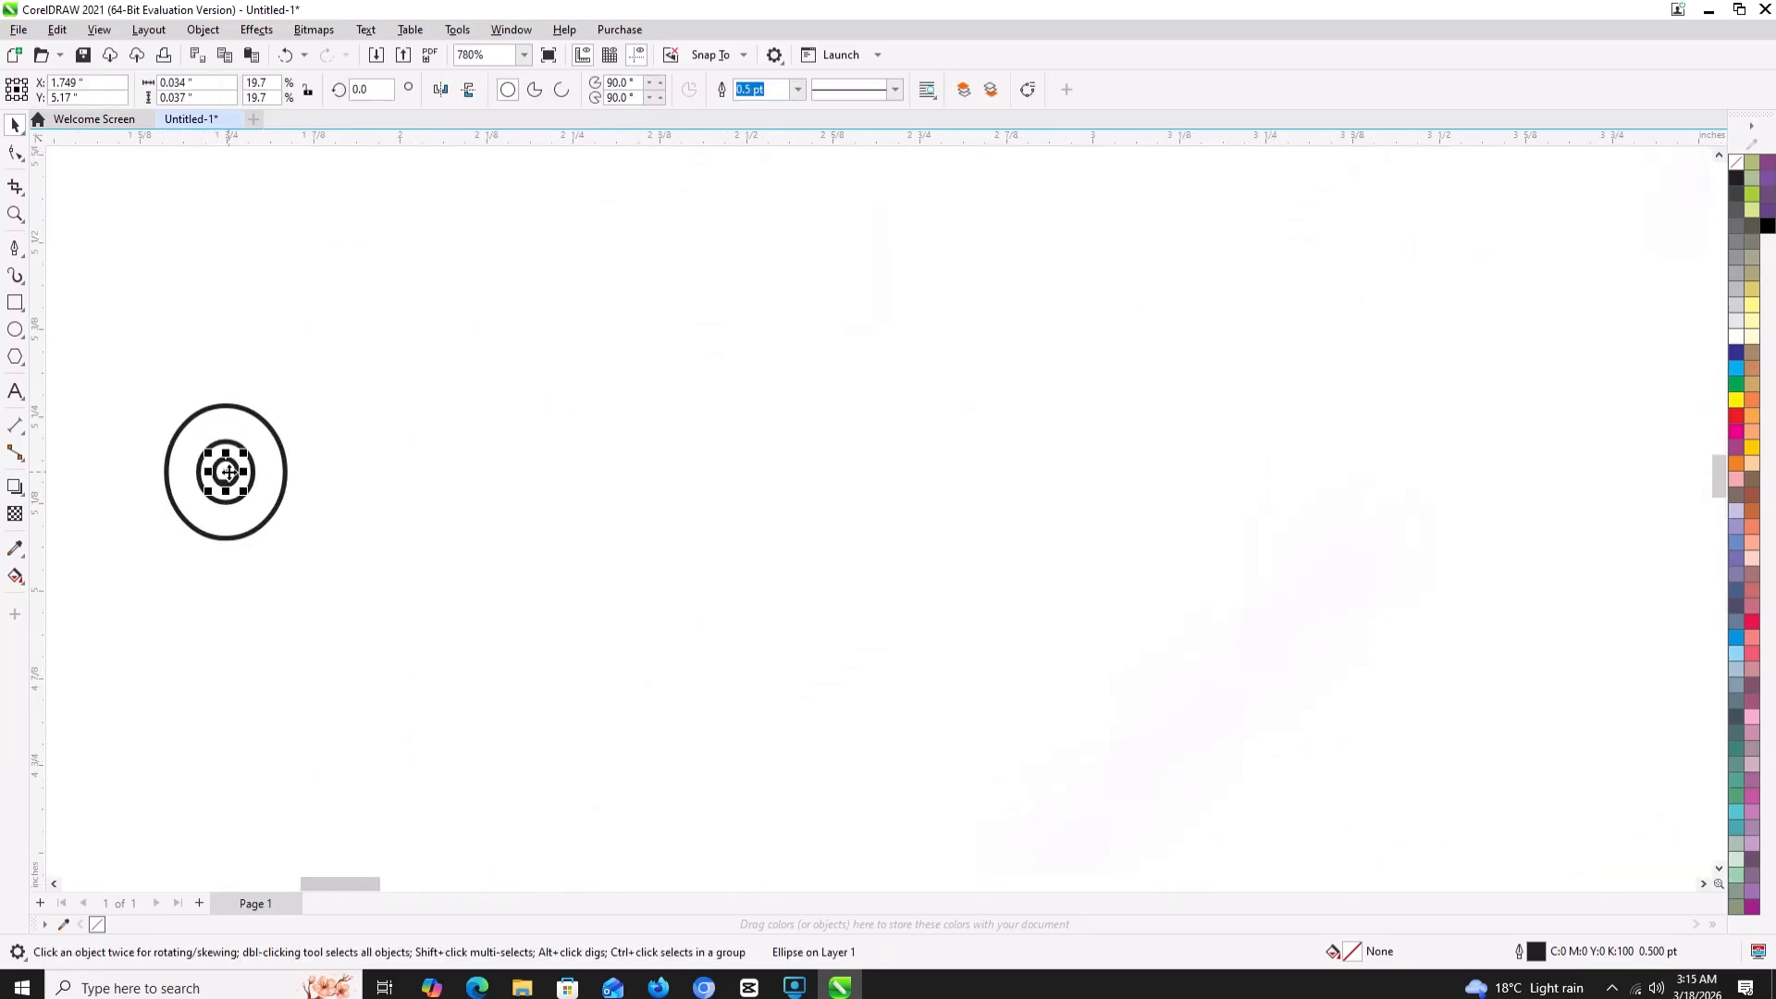
{"action": "mouse_move", "coordinate": [229, 477]}
{"action": "left_mouse_down"}
{"action": "mouse_move", "coordinate": [238, 502]}
{"action": "mouse_move", "coordinate": [226, 472]}
{"action": "mouse_move", "coordinate": [357, 475]}
{"action": "mouse_move", "coordinate": [227, 485]}
{"action": "left_mouse_up"}
{"action": "left_click", "coordinate": [220, 481]}
{"action": "left_click", "coordinate": [357, 483]}
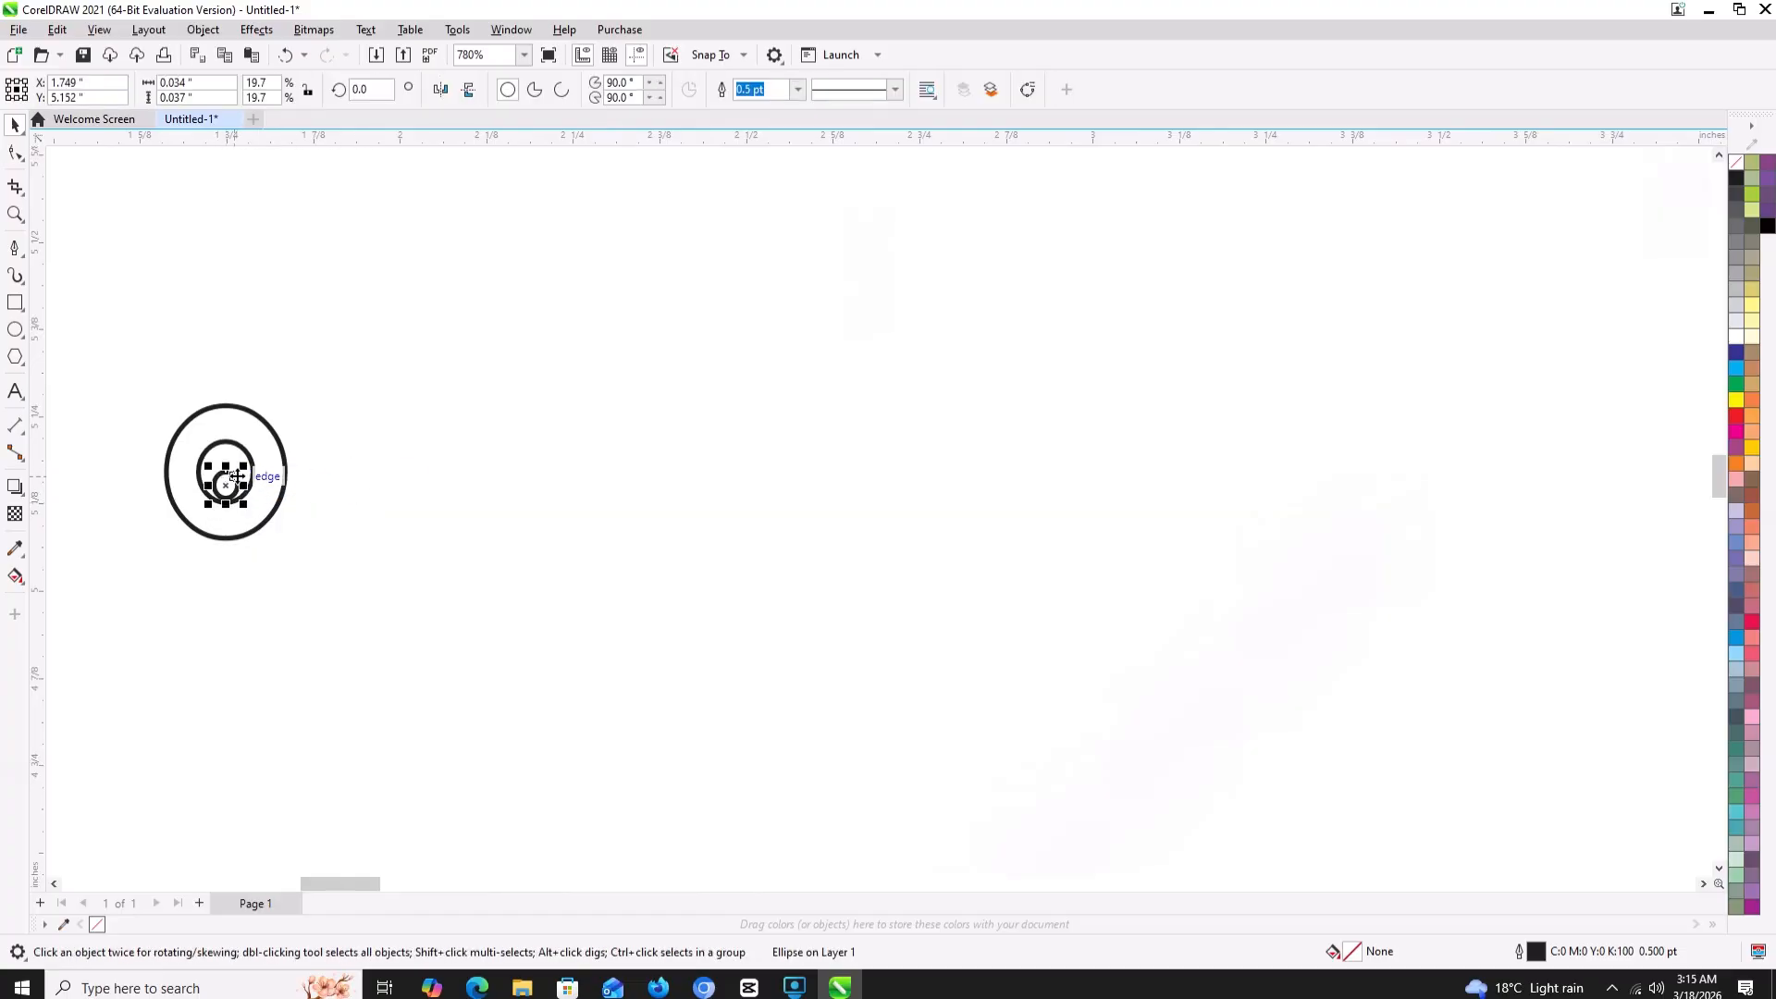
{"action": "left_click", "coordinate": [370, 469]}
{"action": "scroll", "coordinate": [243, 482], "scroll_direction": "down", "scroll_amount": 1}
{"action": "scroll", "coordinate": [237, 476], "scroll_direction": "down", "scroll_amount": 8}
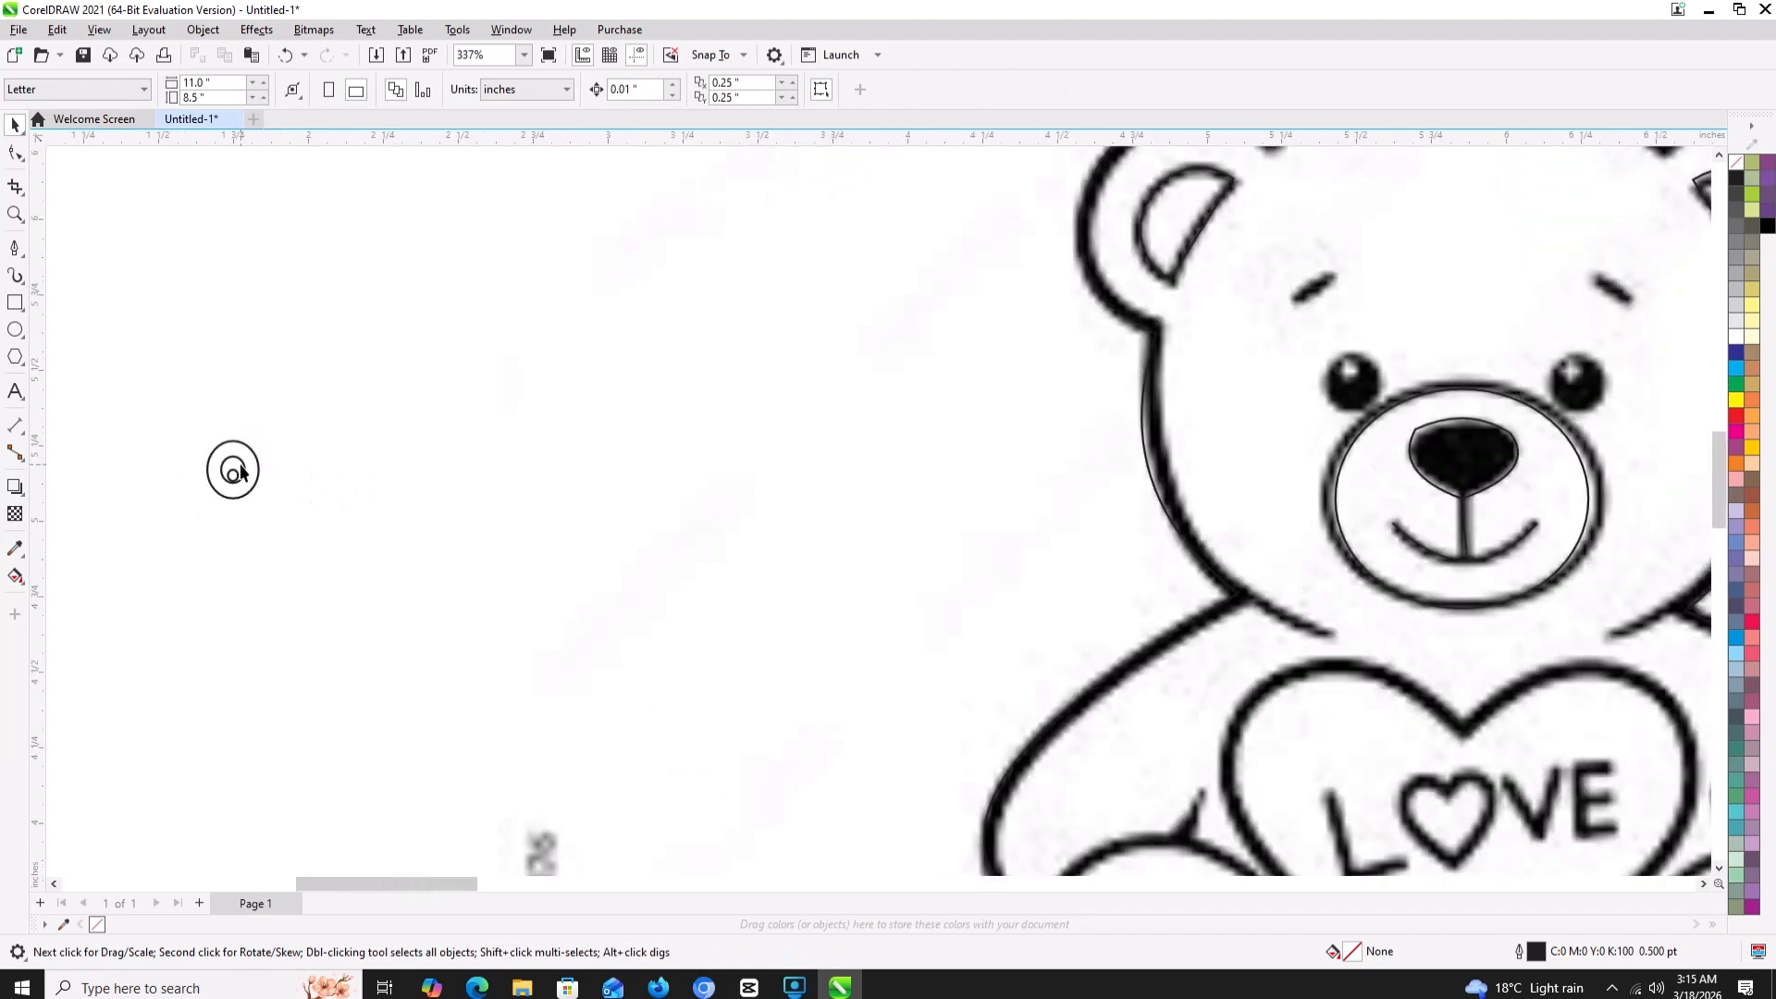
{"action": "left_click", "coordinate": [242, 471]}
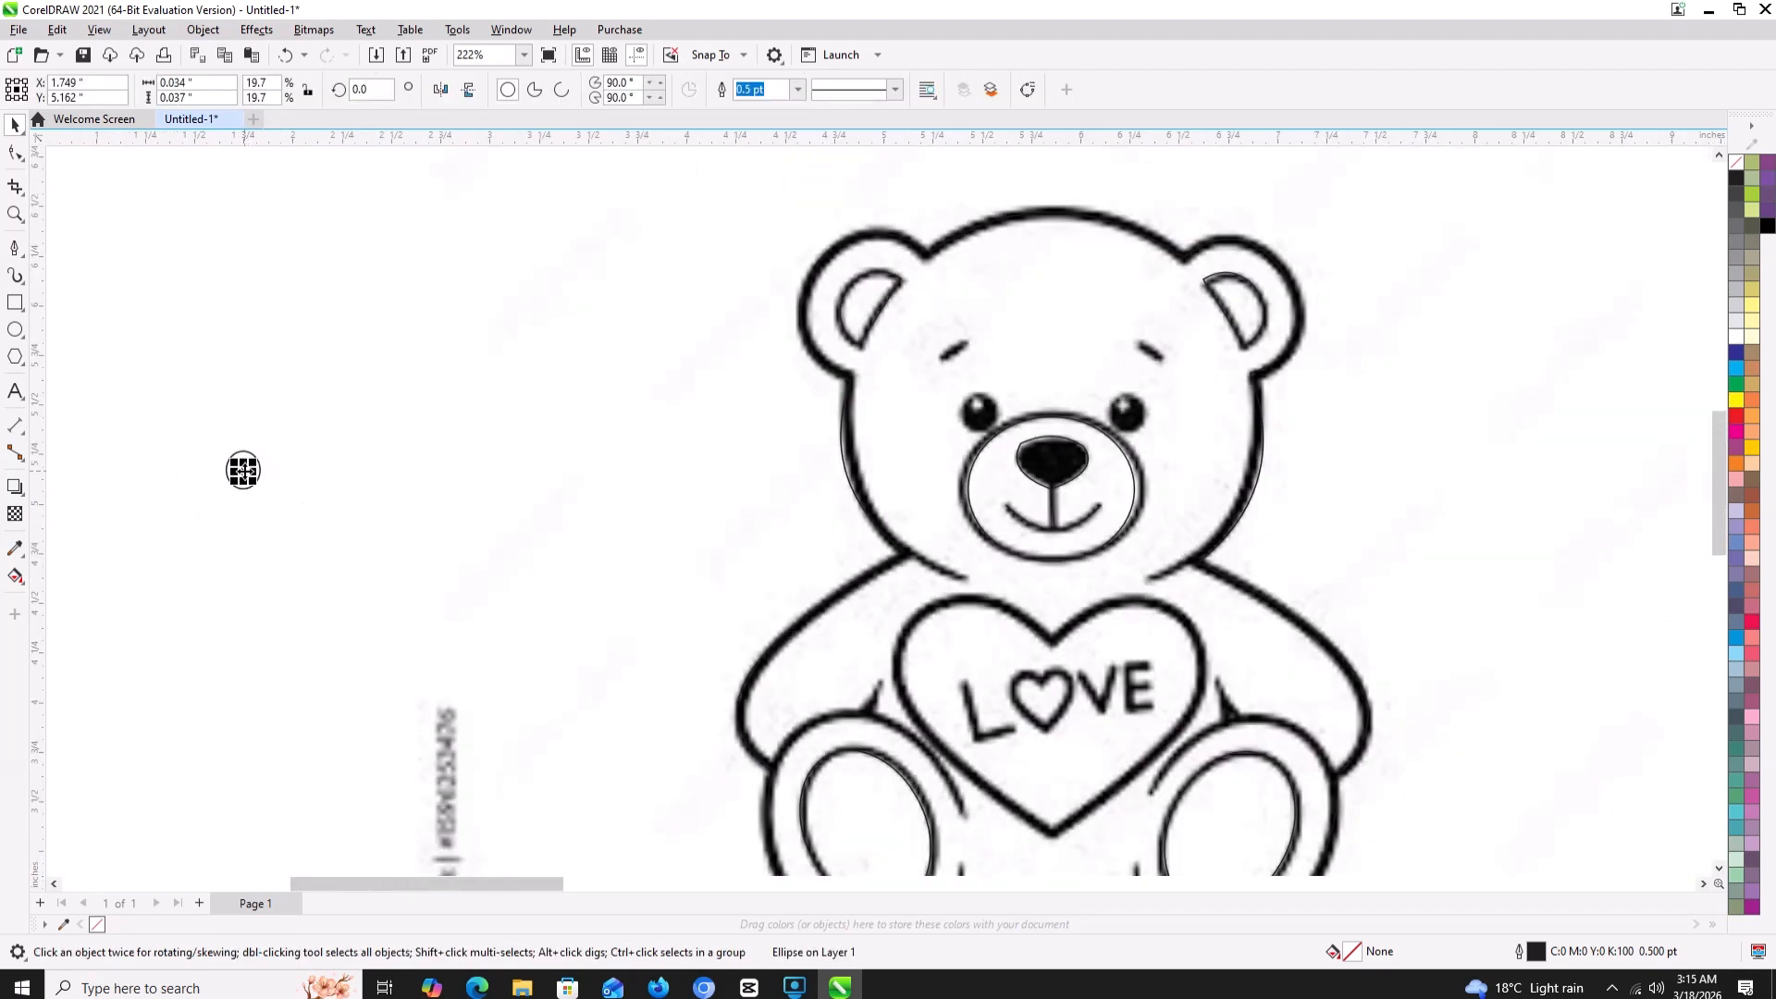
{"action": "left_click", "coordinate": [305, 474]}
- Place the three eye ellipses together over the bear's left eye and duplicate them onto the right eye
{"action": "left_click_drag", "start_coordinate": [358, 528], "coordinate": [357, 528]}
{"action": "scroll", "coordinate": [301, 491], "scroll_direction": "down", "scroll_amount": 1}
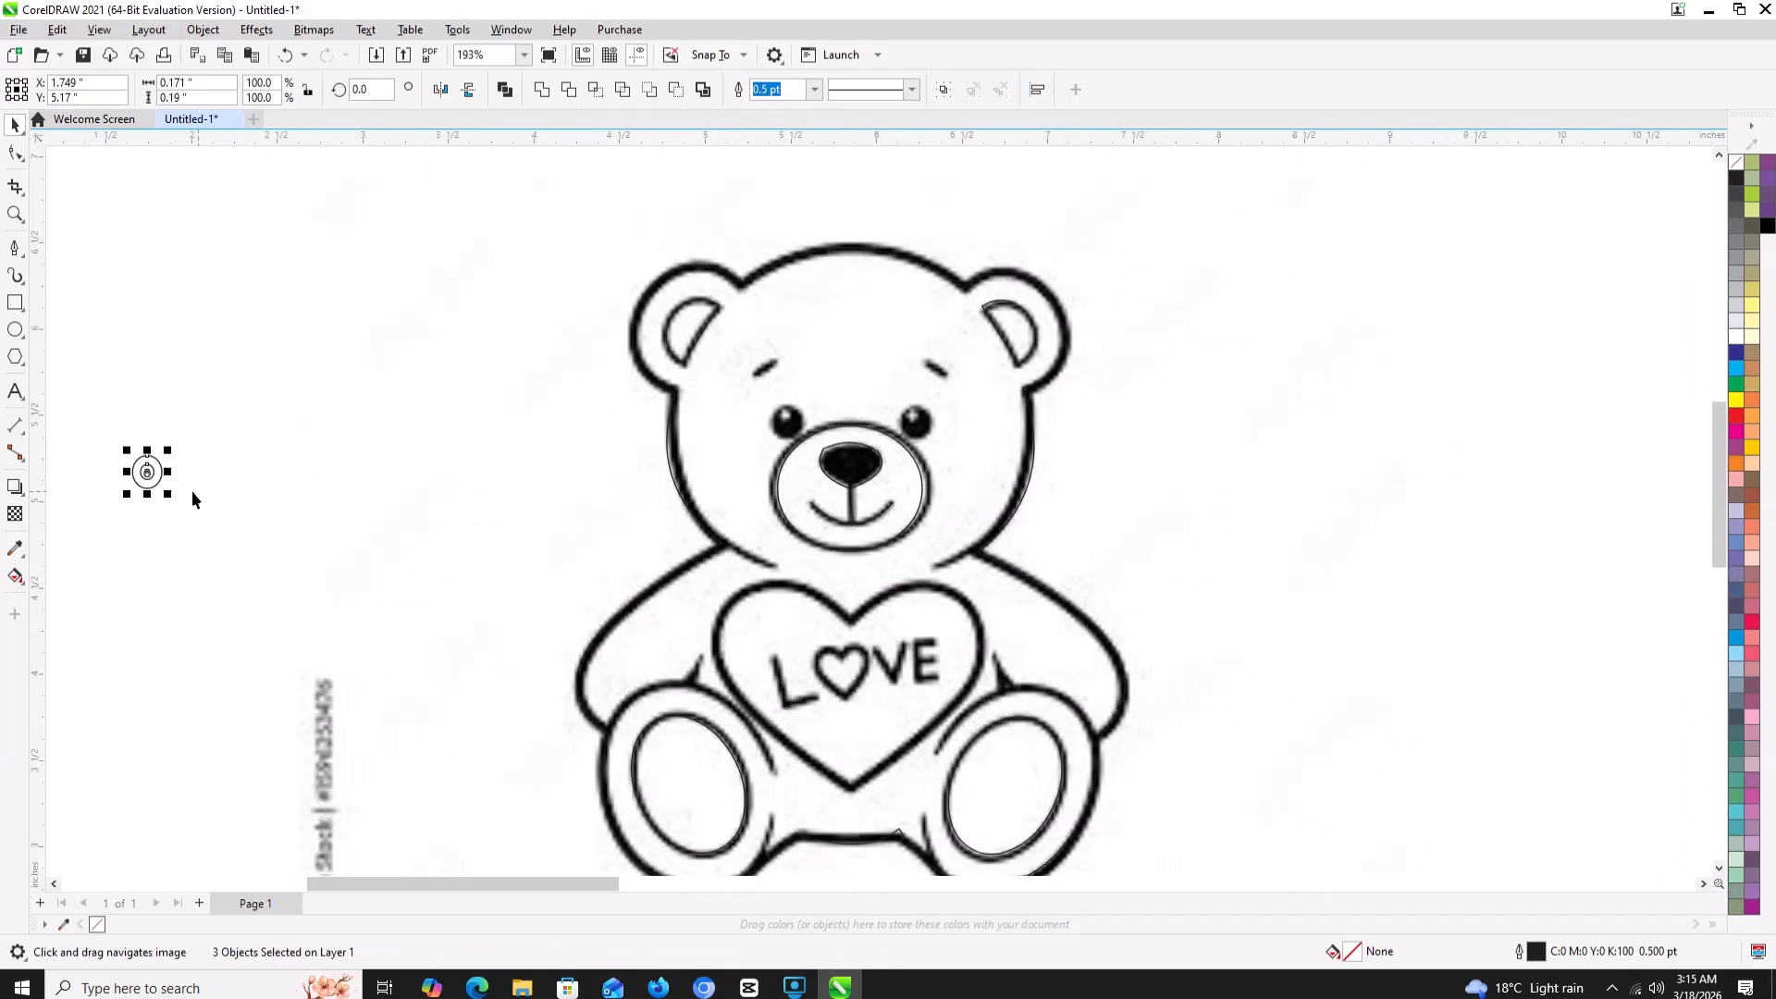
{"action": "left_click_drag", "start_coordinate": [146, 474], "coordinate": [784, 422]}
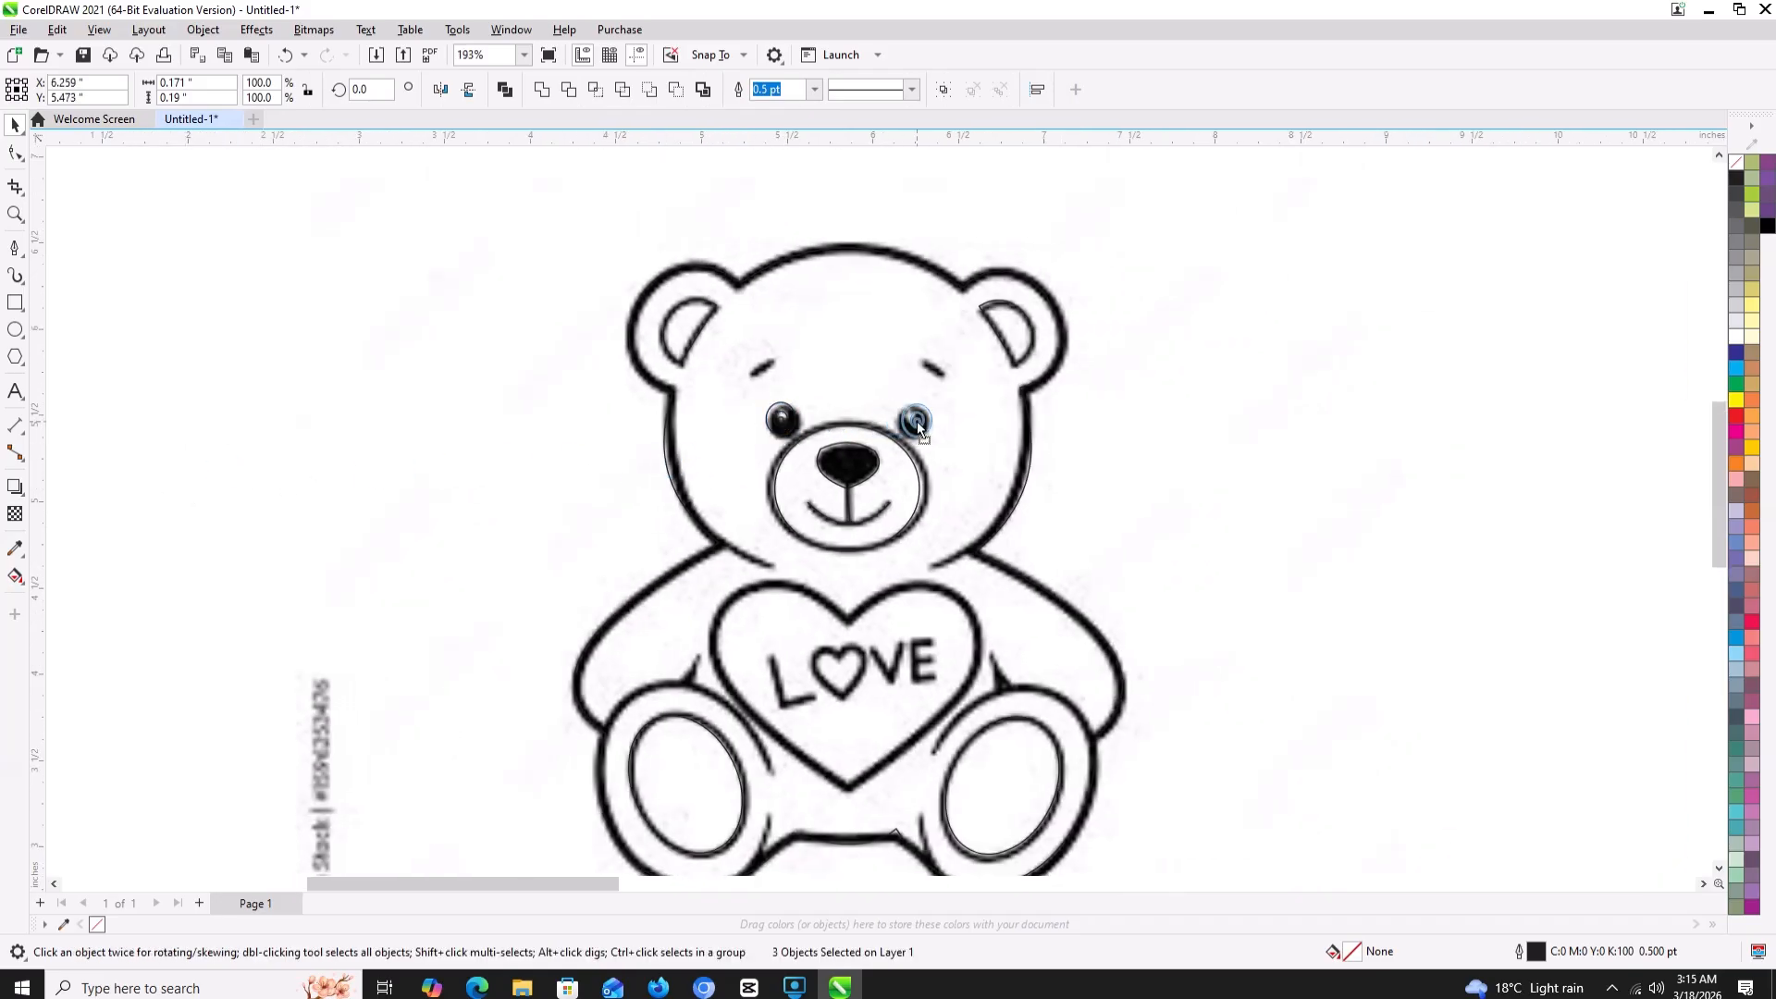
{"action": "left_click_drag", "start_coordinate": [915, 423], "coordinate": [916, 424]}
{"action": "scroll", "coordinate": [612, 449], "scroll_direction": "down", "scroll_amount": 2}
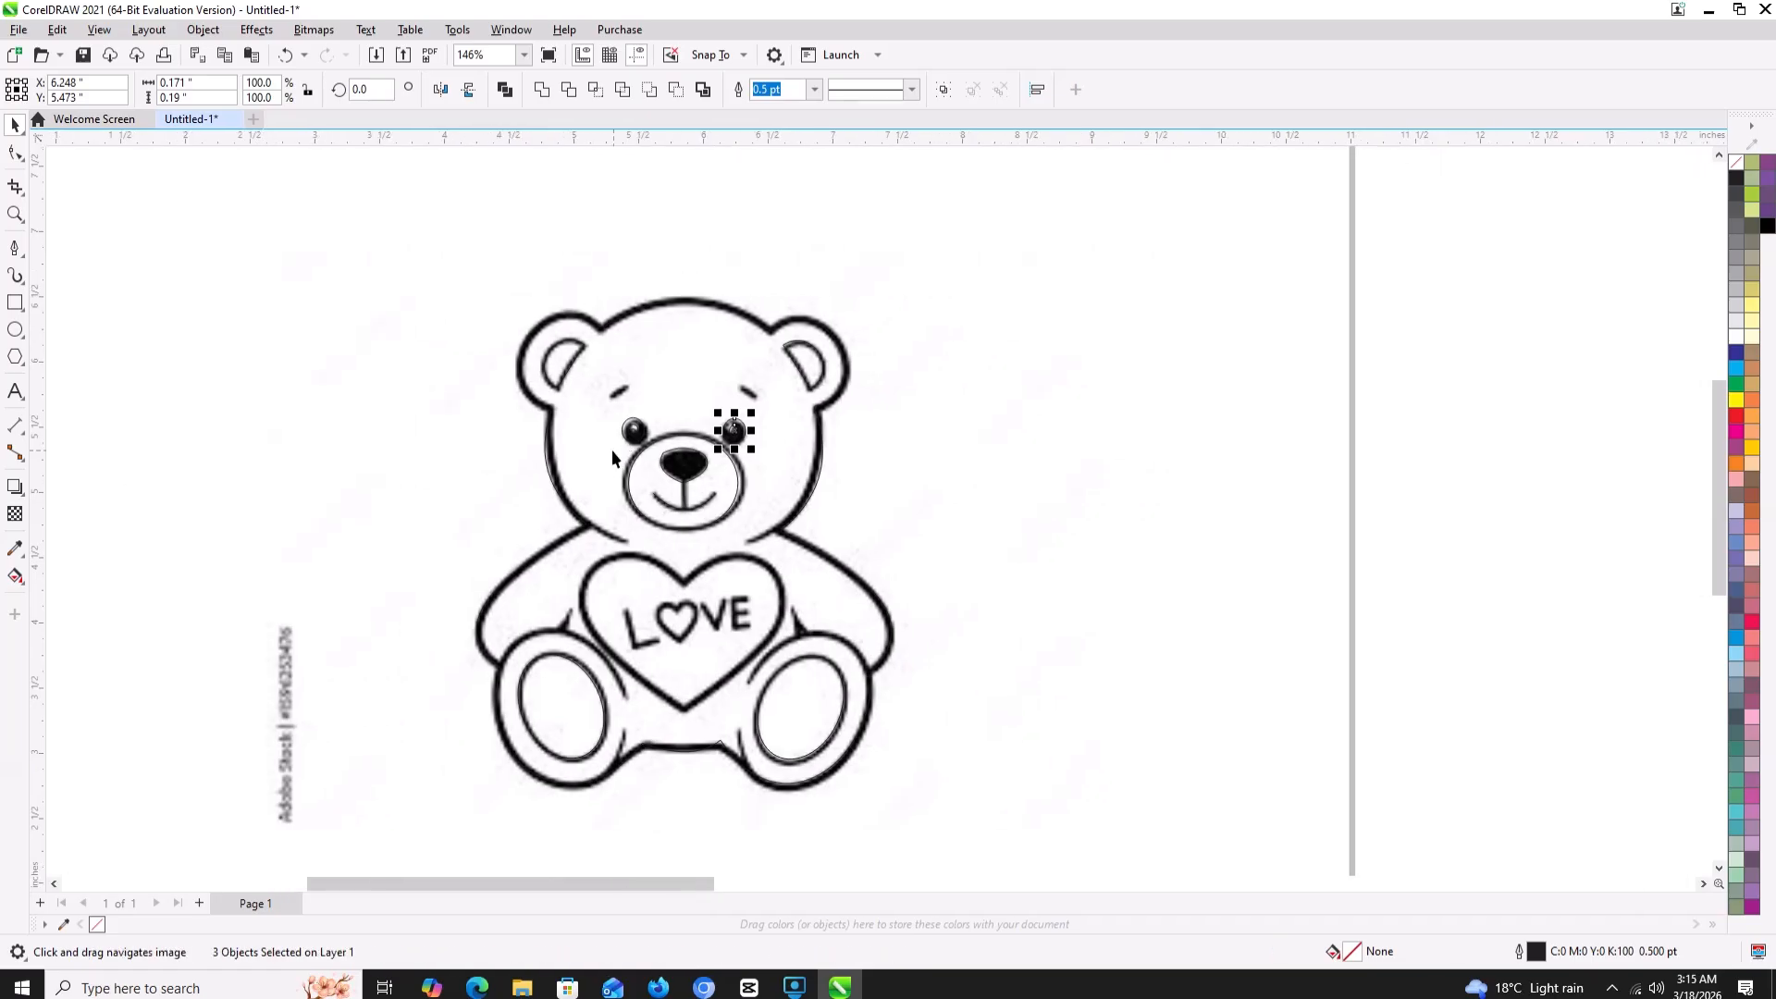
- Trace the left eyebrow as a straight line with the Pen tool
{"action": "left_click", "coordinate": [14, 252]}
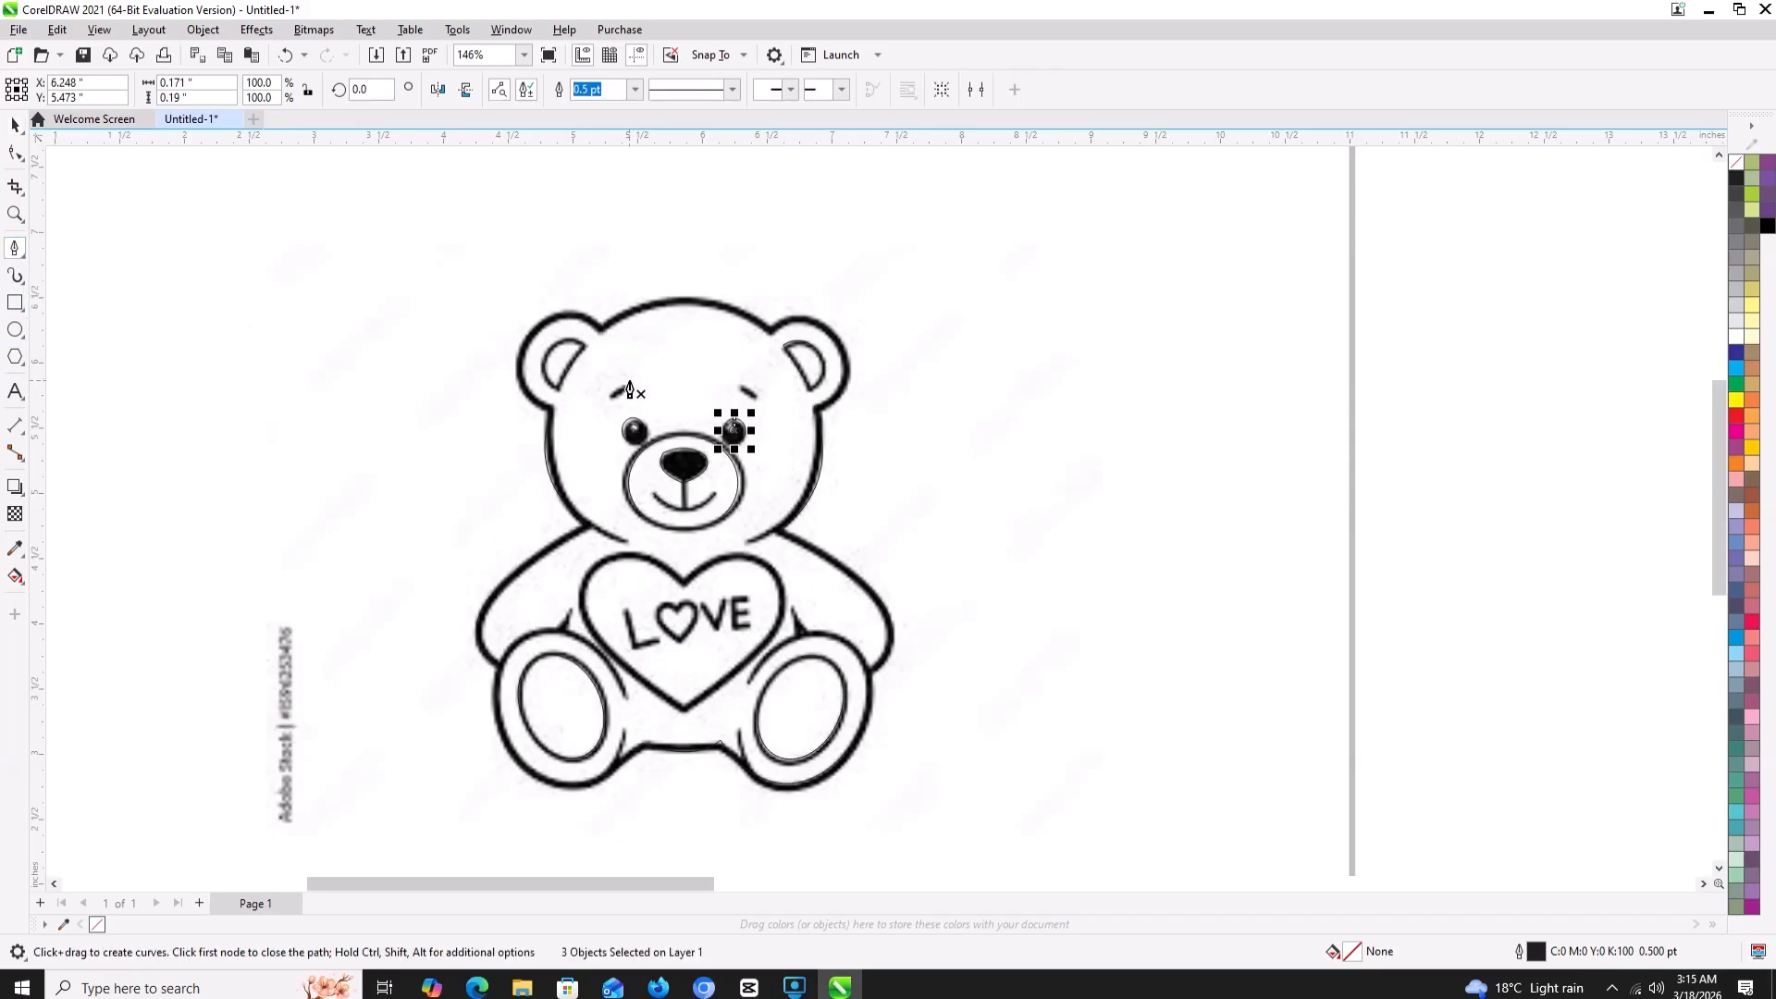
{"action": "left_click", "coordinate": [629, 385]}
{"action": "left_click", "coordinate": [612, 400]}
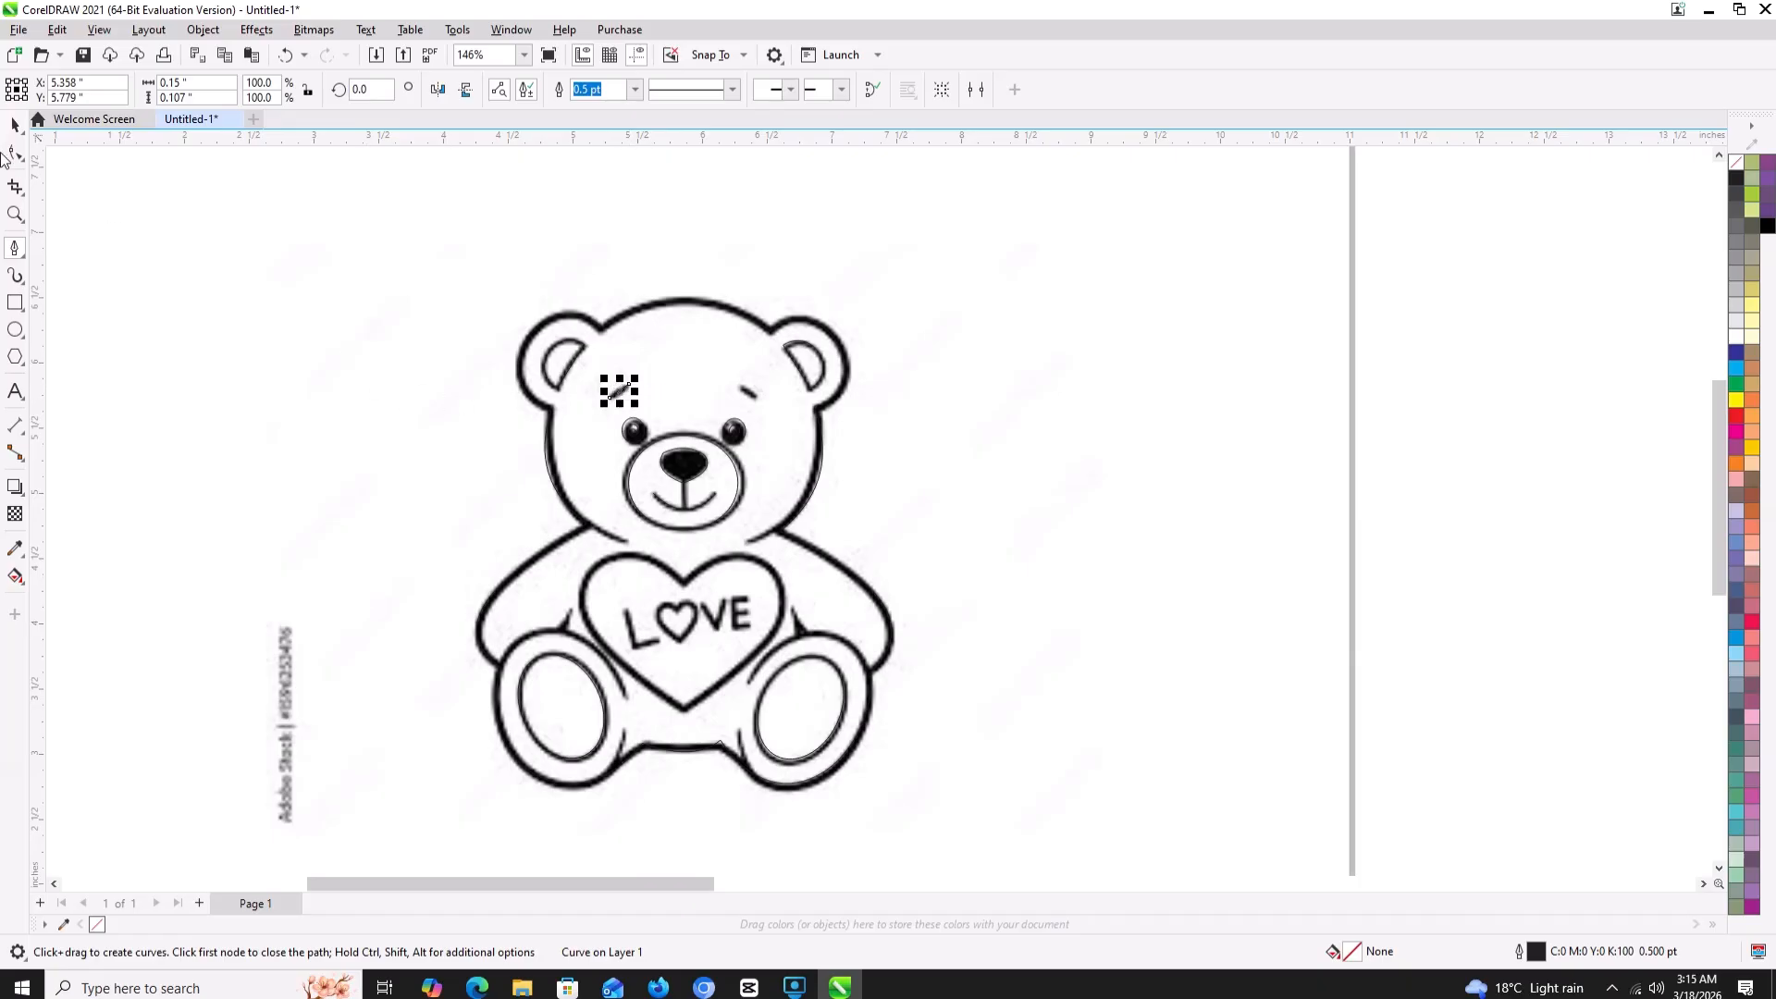
- Duplicate the eyebrow line onto the right eyebrow and mirror it horizontally
{"action": "key", "text": "space"}
{"action": "left_click_drag", "start_coordinate": [618, 390], "coordinate": [749, 395]}
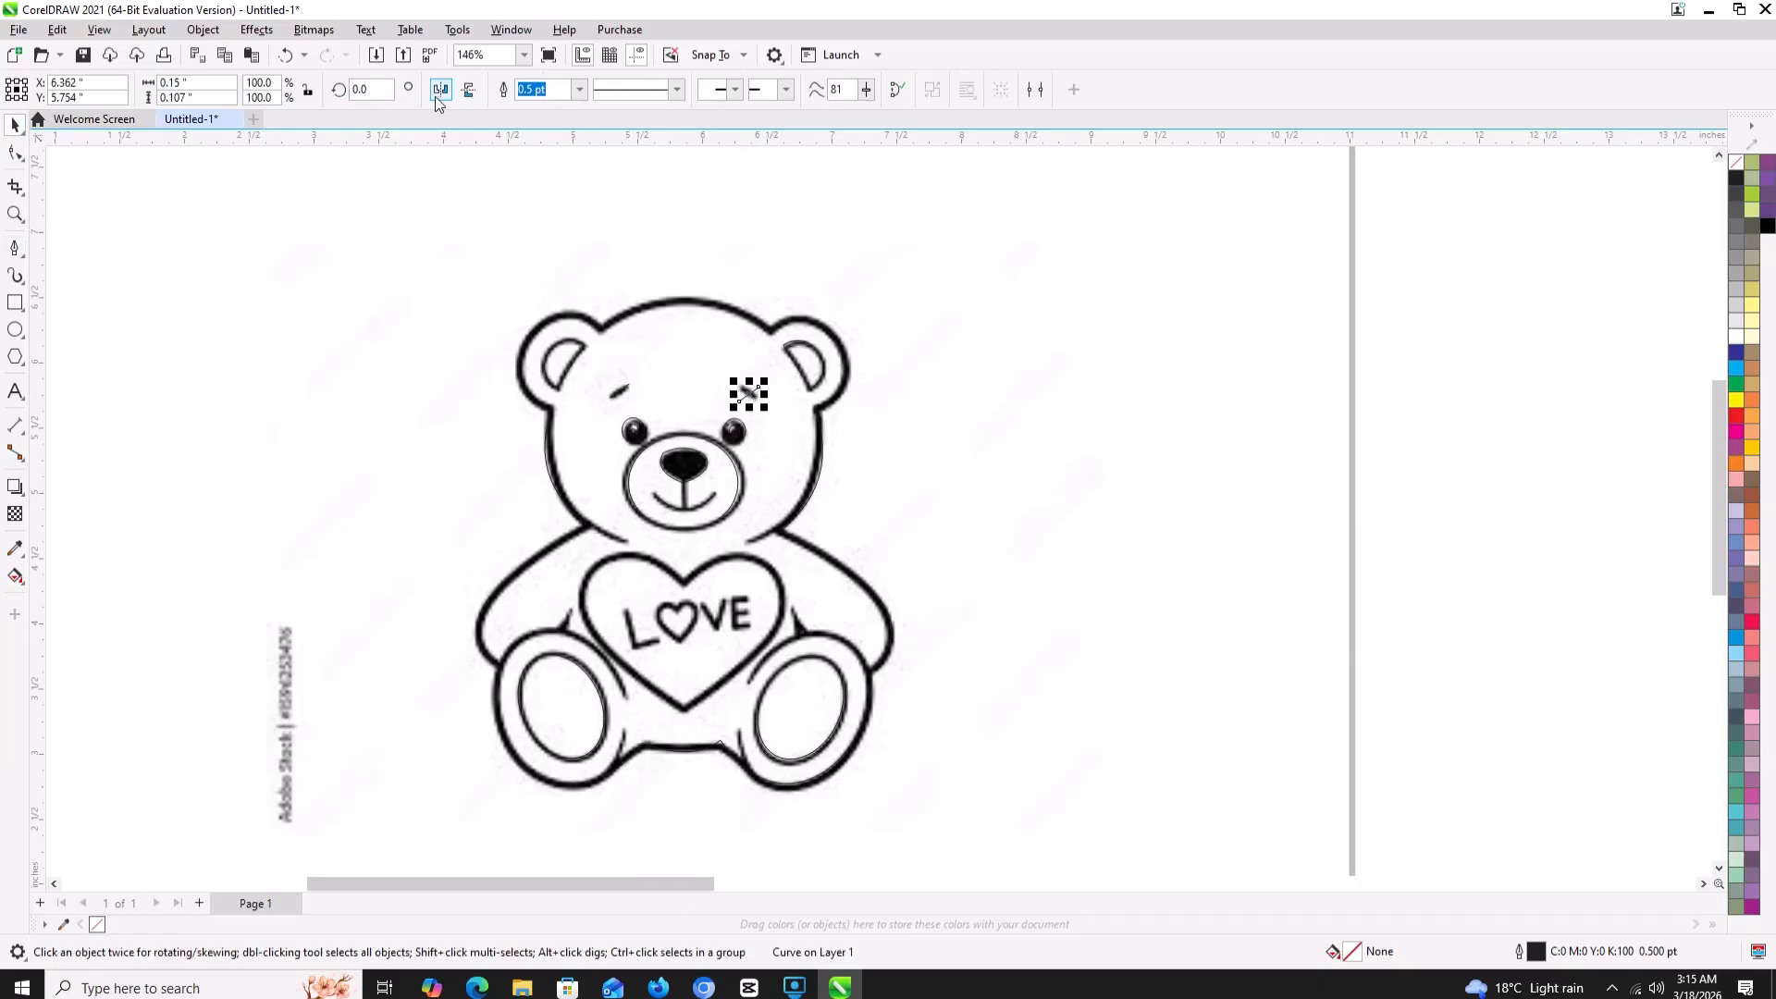
{"action": "scroll", "coordinate": [305, 314], "scroll_direction": "down", "scroll_amount": 2}
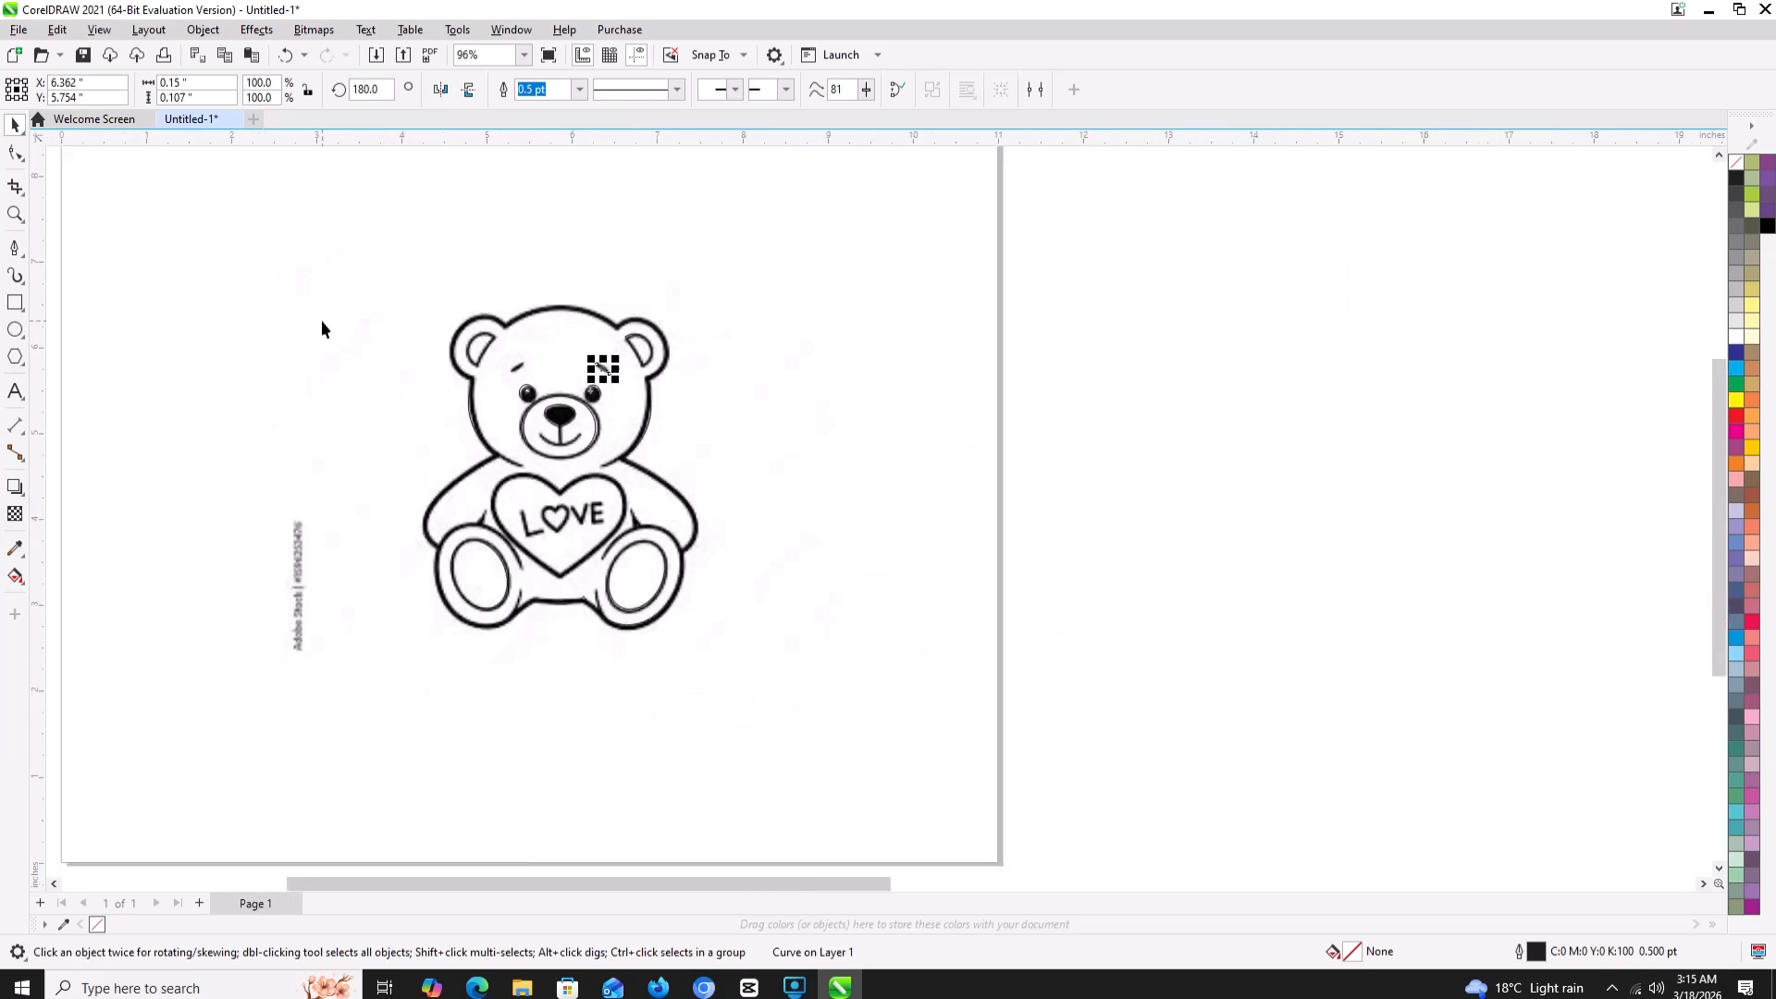
- Draw a closed two-node path from the heart's upper notch to its lower tip with the Pen tool
{"action": "left_click_drag", "start_coordinate": [320, 320], "coordinate": [392, 407]}
{"action": "scroll", "coordinate": [392, 407], "scroll_direction": "up", "scroll_amount": 1}
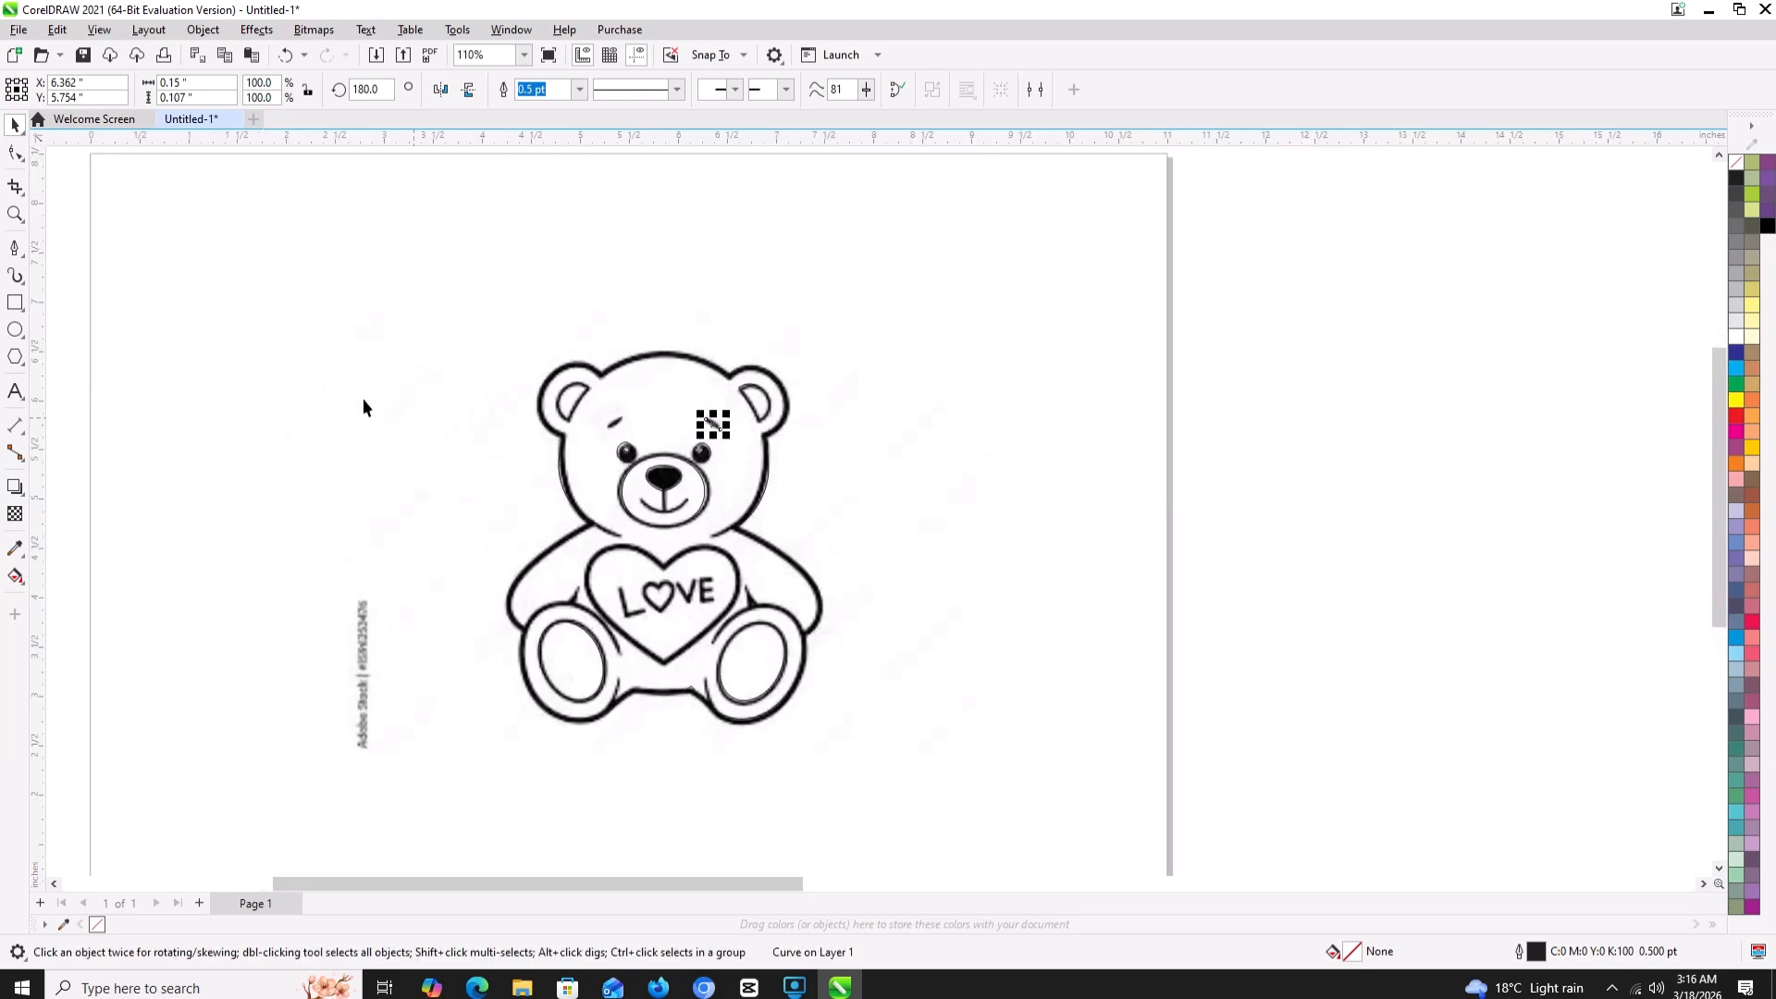
{"action": "left_click", "coordinate": [15, 248]}
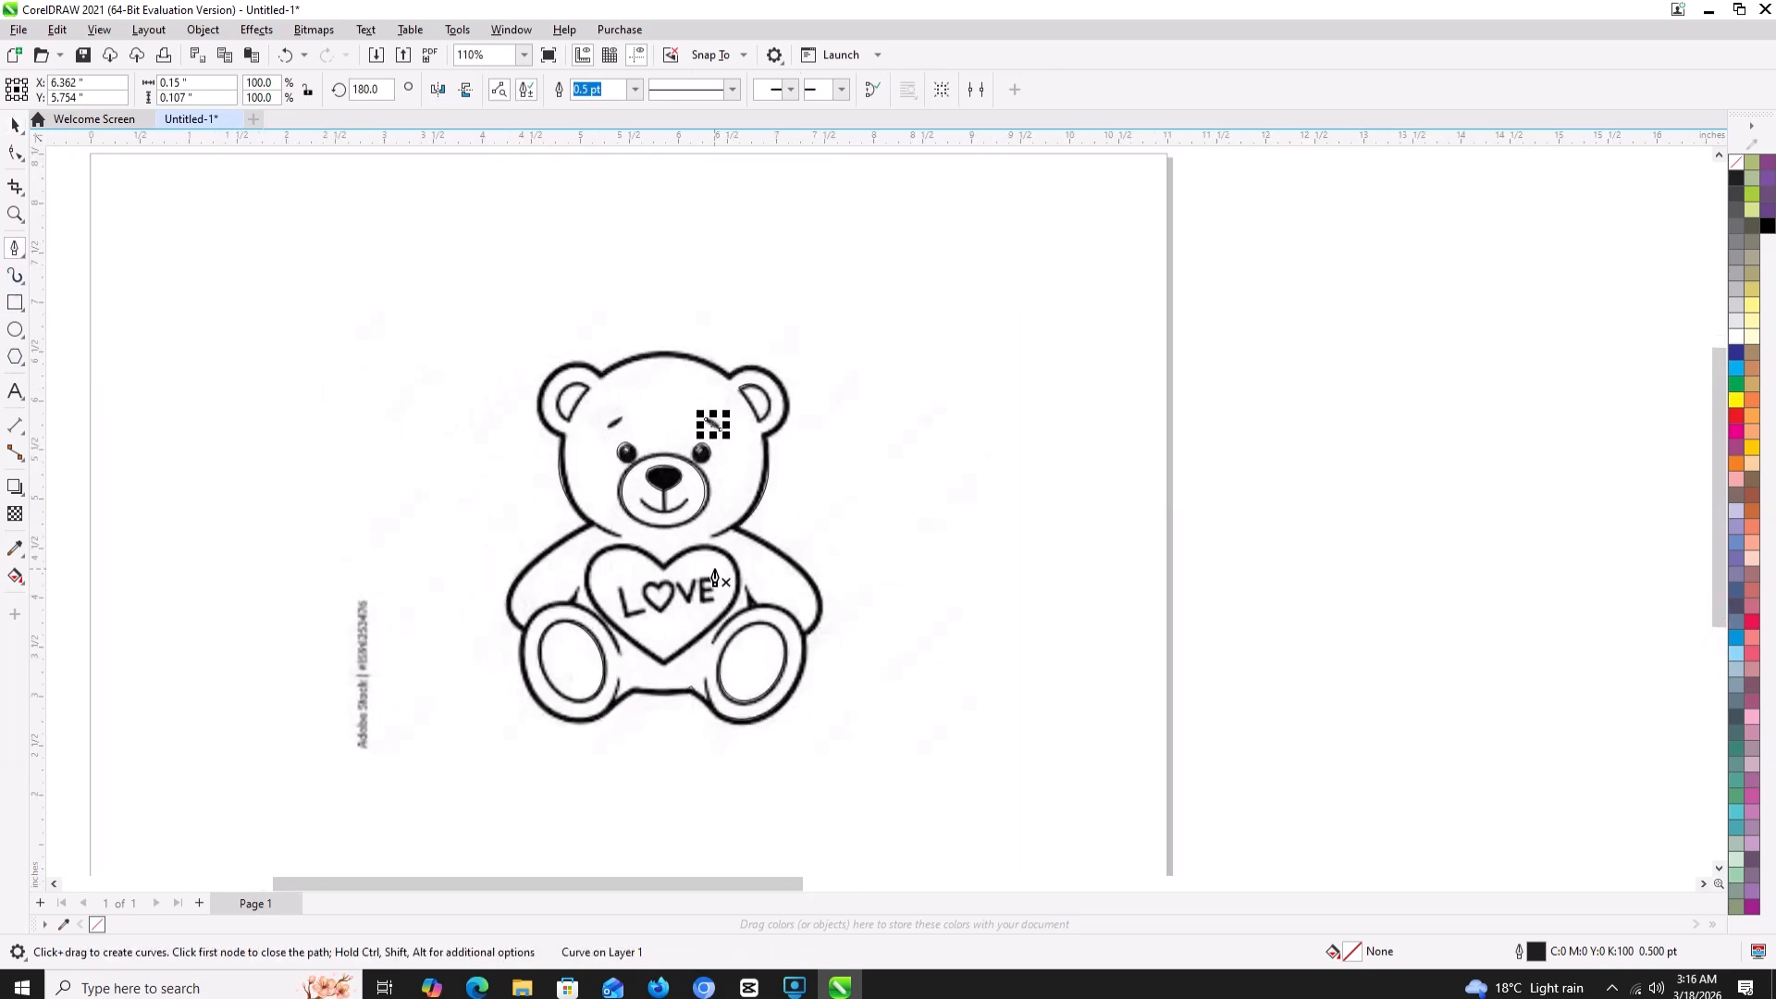
{"action": "left_click", "coordinate": [664, 572]}
{"action": "left_click", "coordinate": [664, 663]}
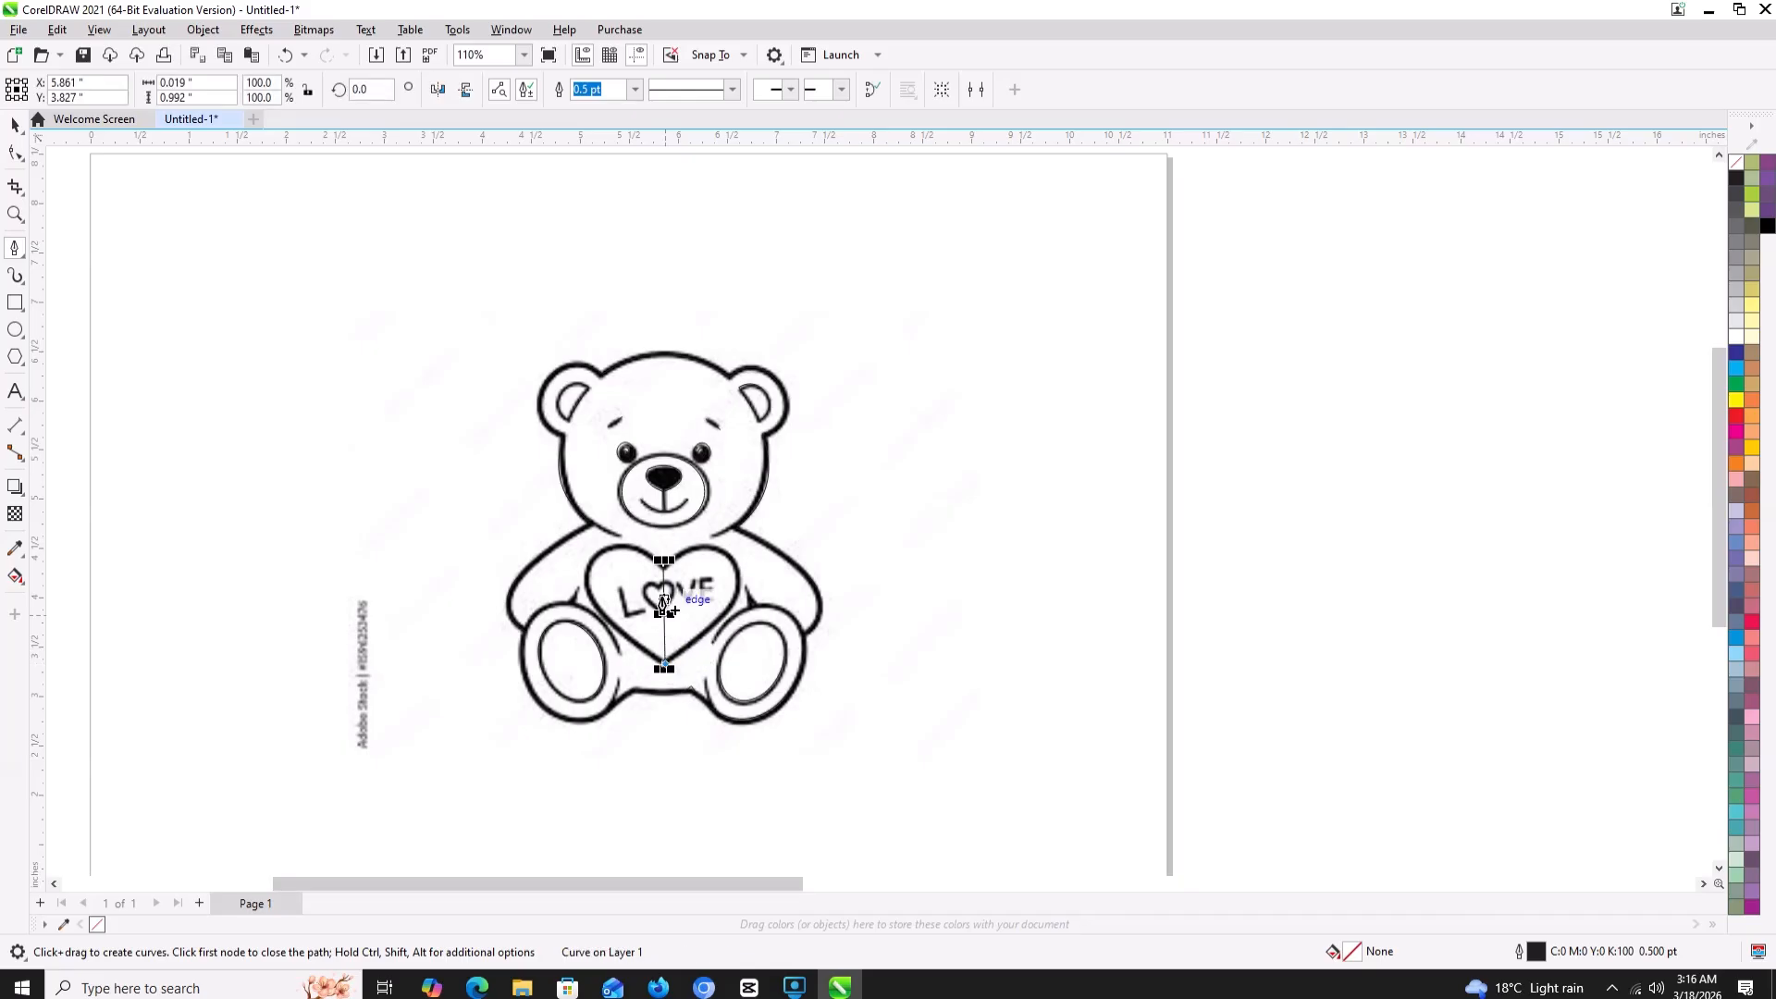
{"action": "left_click", "coordinate": [663, 567]}
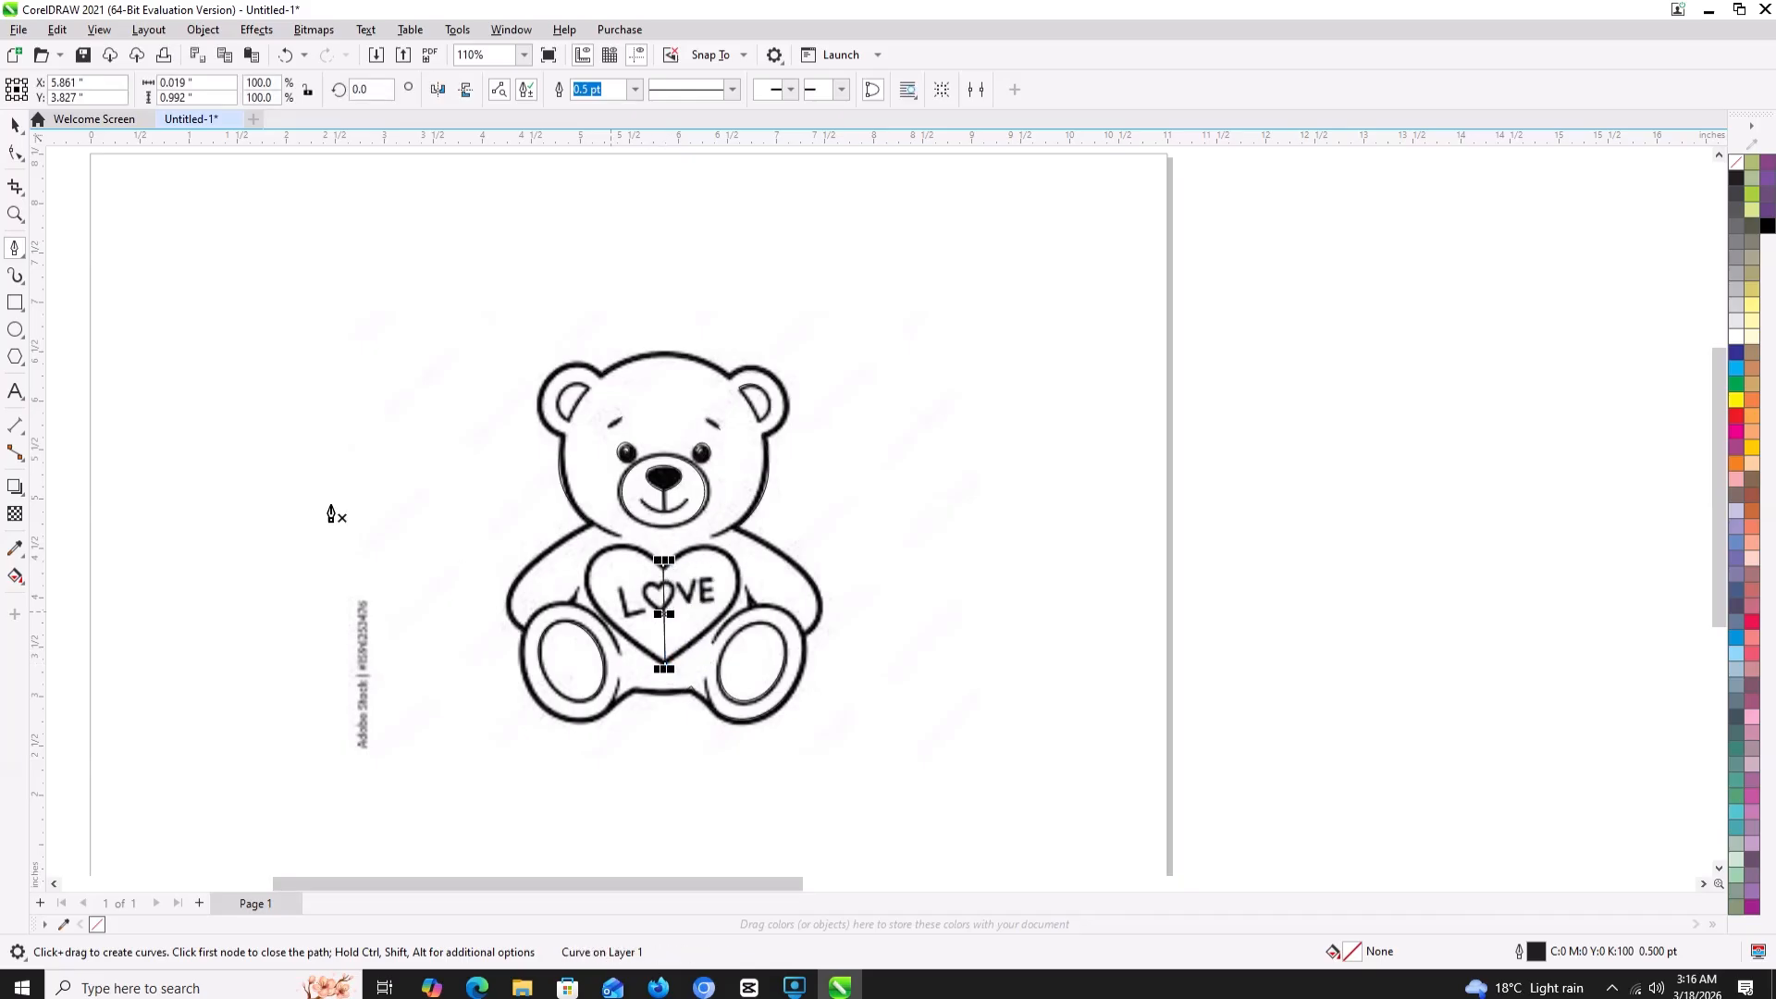
- Convert one segment of the heart path to a curve and bend it out to the heart's right edge
{"action": "left_click", "coordinate": [15, 154]}
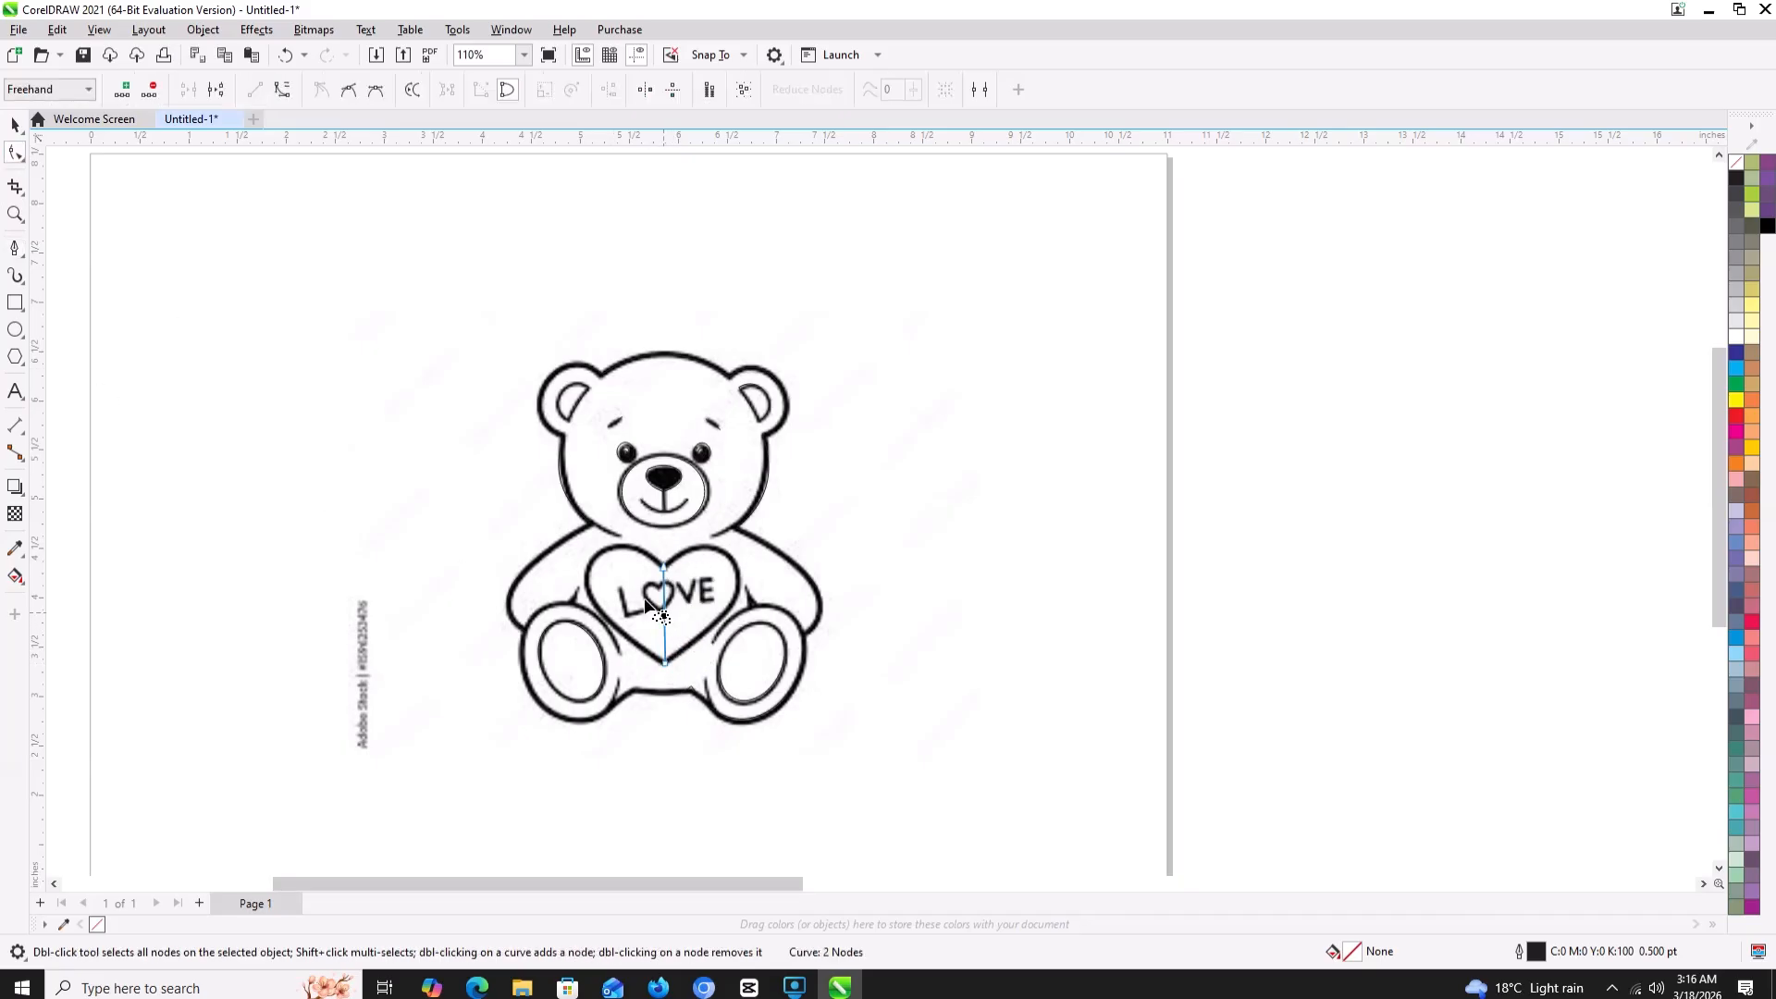
{"action": "left_click", "coordinate": [285, 88]}
{"action": "left_click_drag", "start_coordinate": [666, 632], "coordinate": [741, 585]}
- Convert the other heart segment to a curve, fit the handles of both halves to the heart outline, and finish node editing
{"action": "left_click", "coordinate": [664, 623]}
{"action": "left_click", "coordinate": [281, 89]}
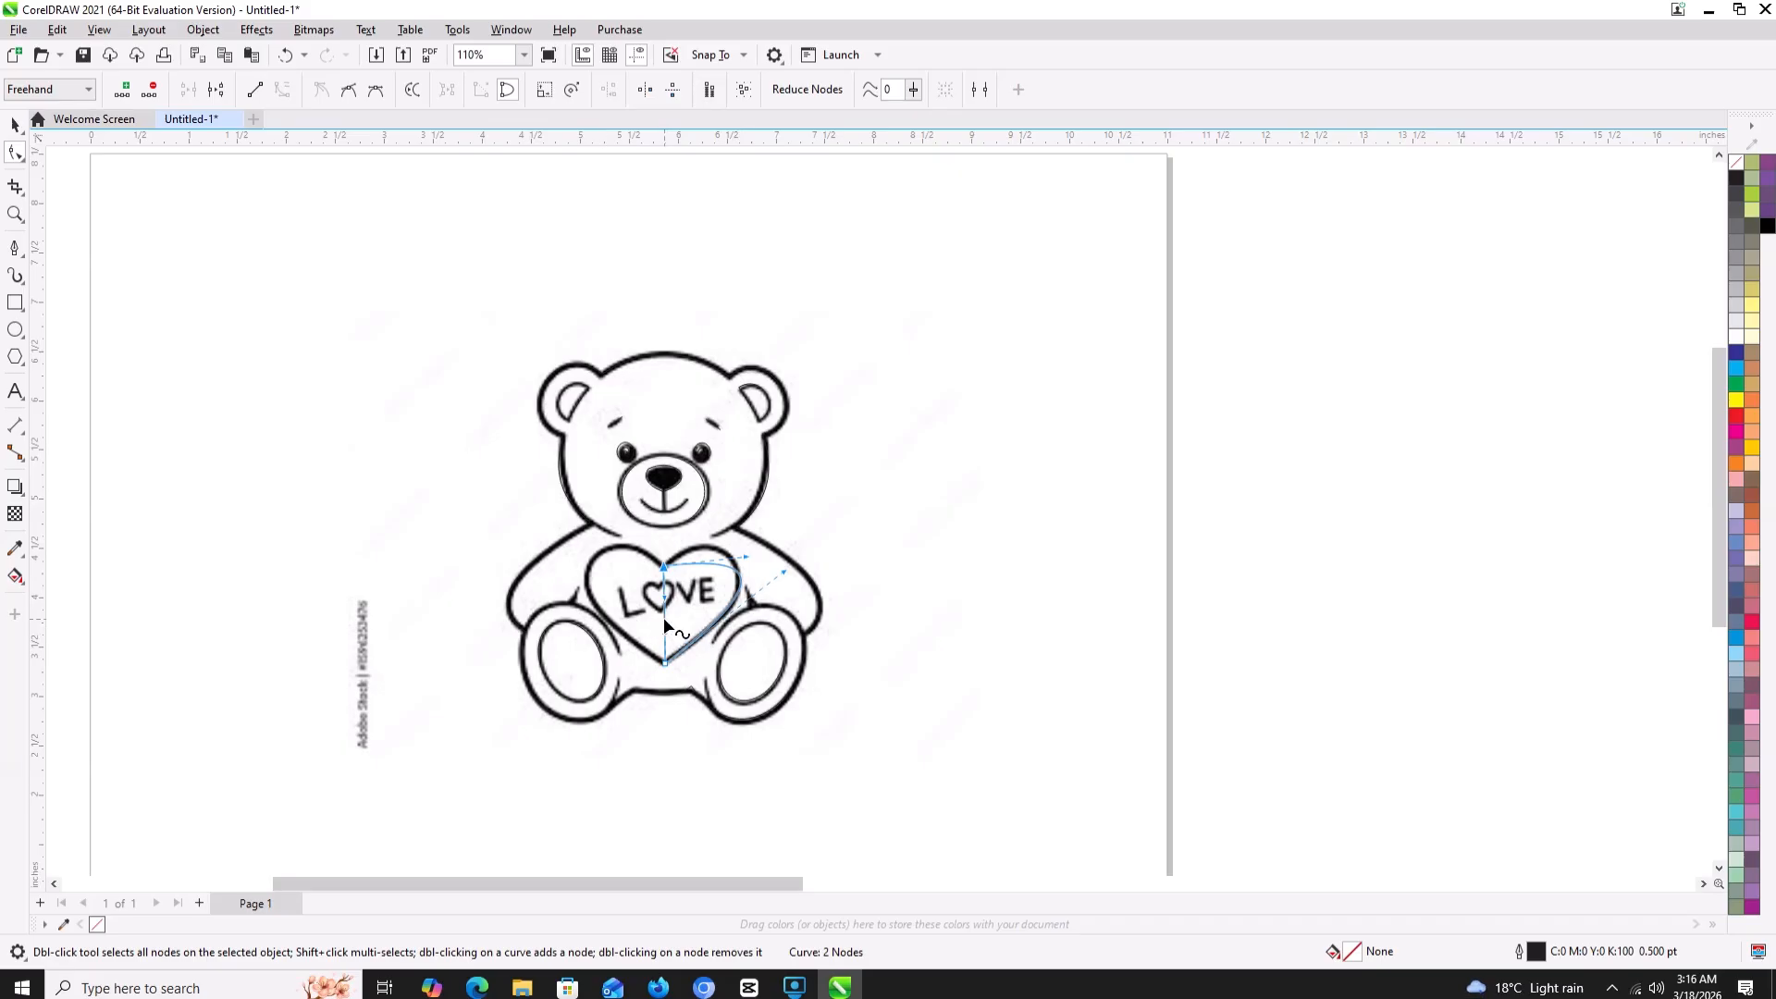
{"action": "left_click_drag", "start_coordinate": [666, 626], "coordinate": [588, 508]}
{"action": "left_click_drag", "start_coordinate": [559, 584], "coordinate": [542, 599]}
{"action": "left_click_drag", "start_coordinate": [747, 559], "coordinate": [729, 516]}
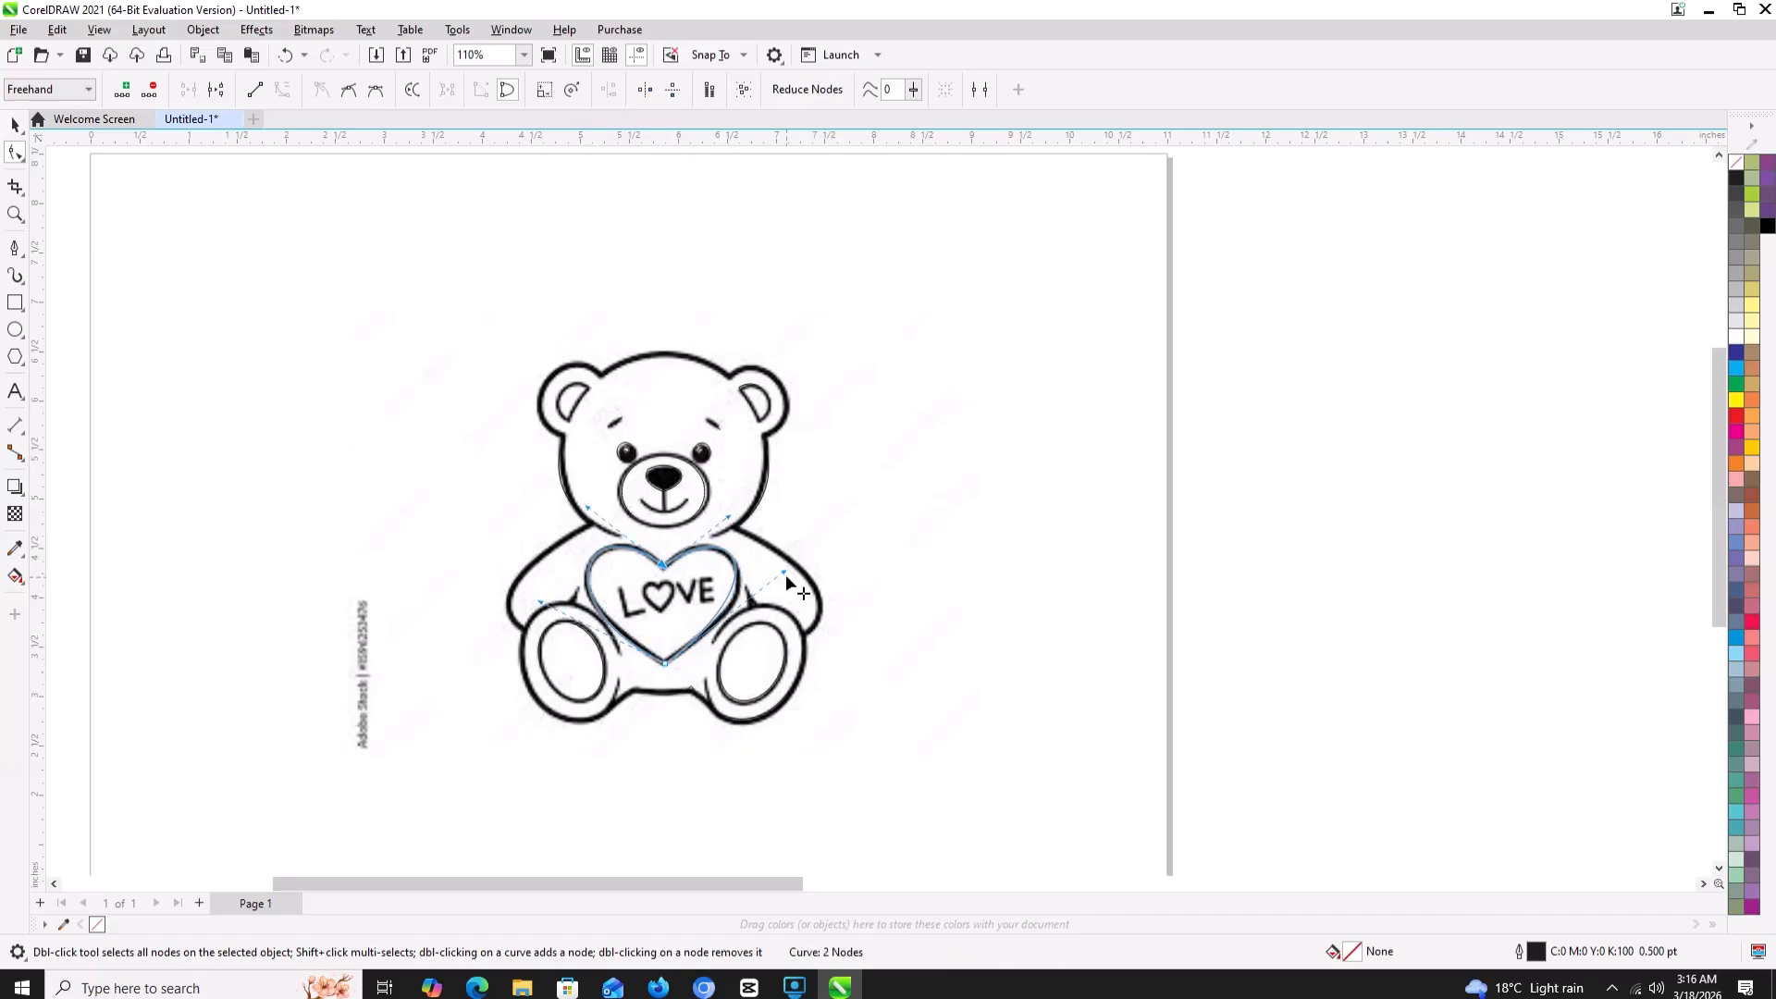
{"action": "left_click_drag", "start_coordinate": [783, 571], "coordinate": [795, 580]}
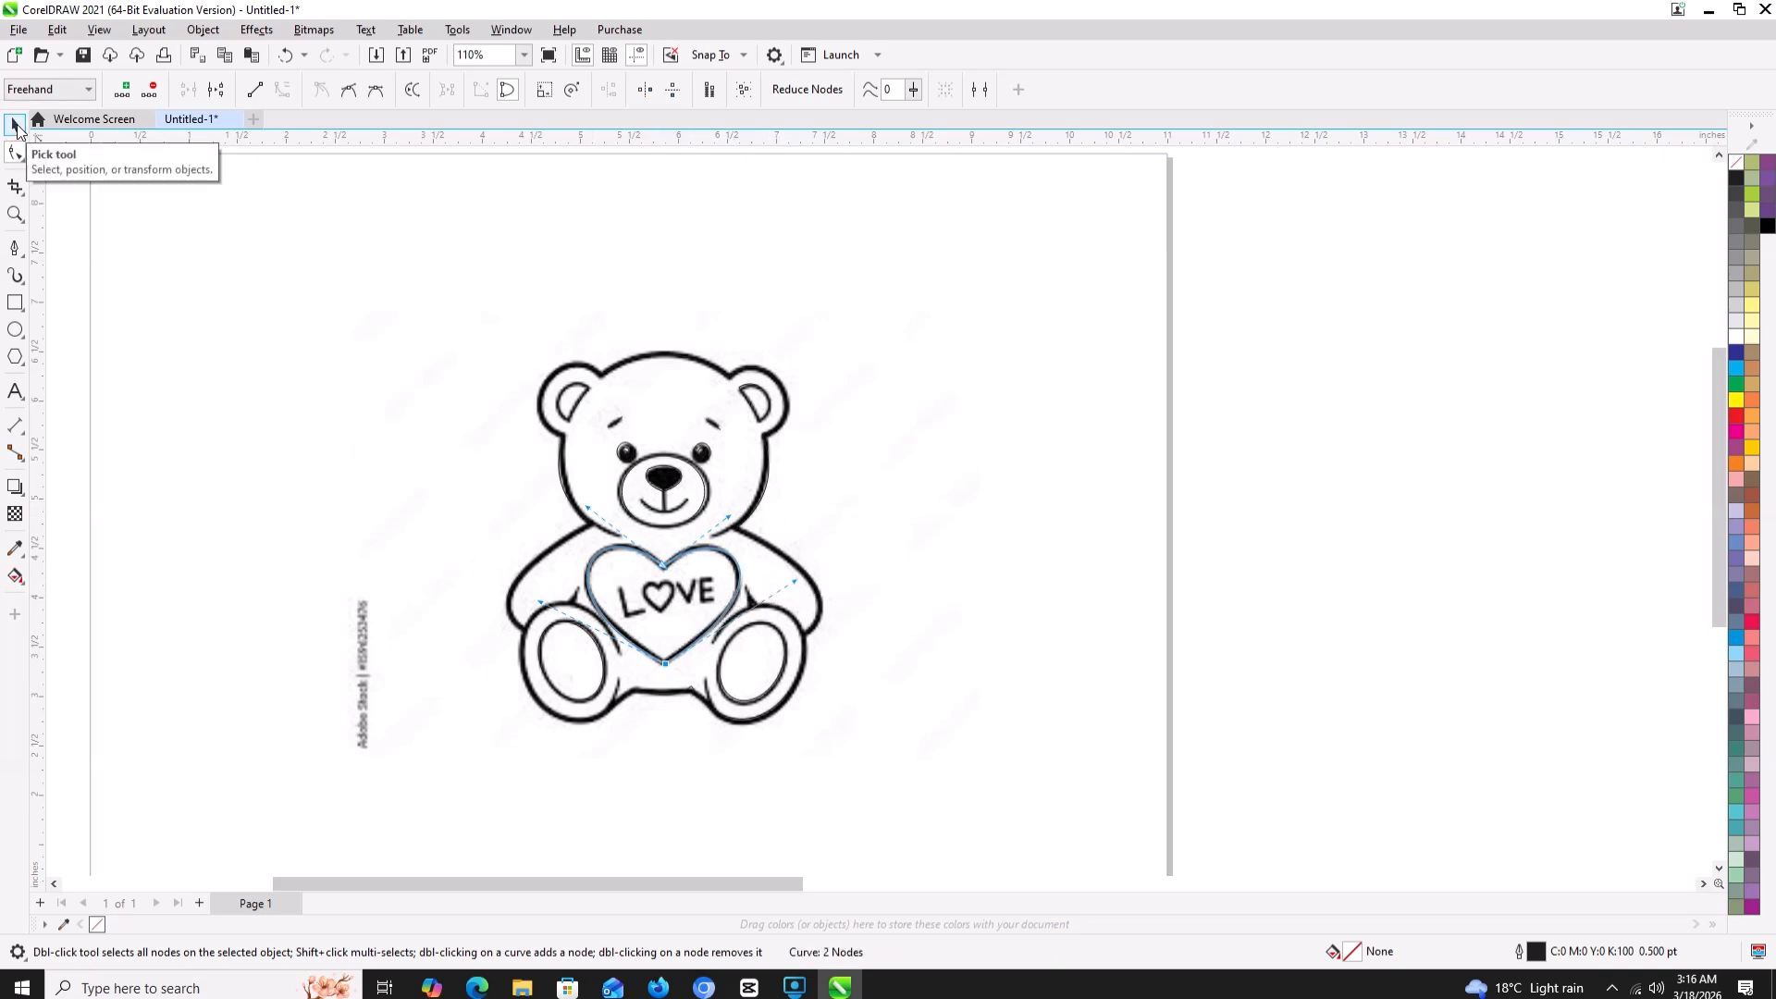
{"action": "left_click", "coordinate": [15, 127]}
{"action": "left_click", "coordinate": [133, 358]}
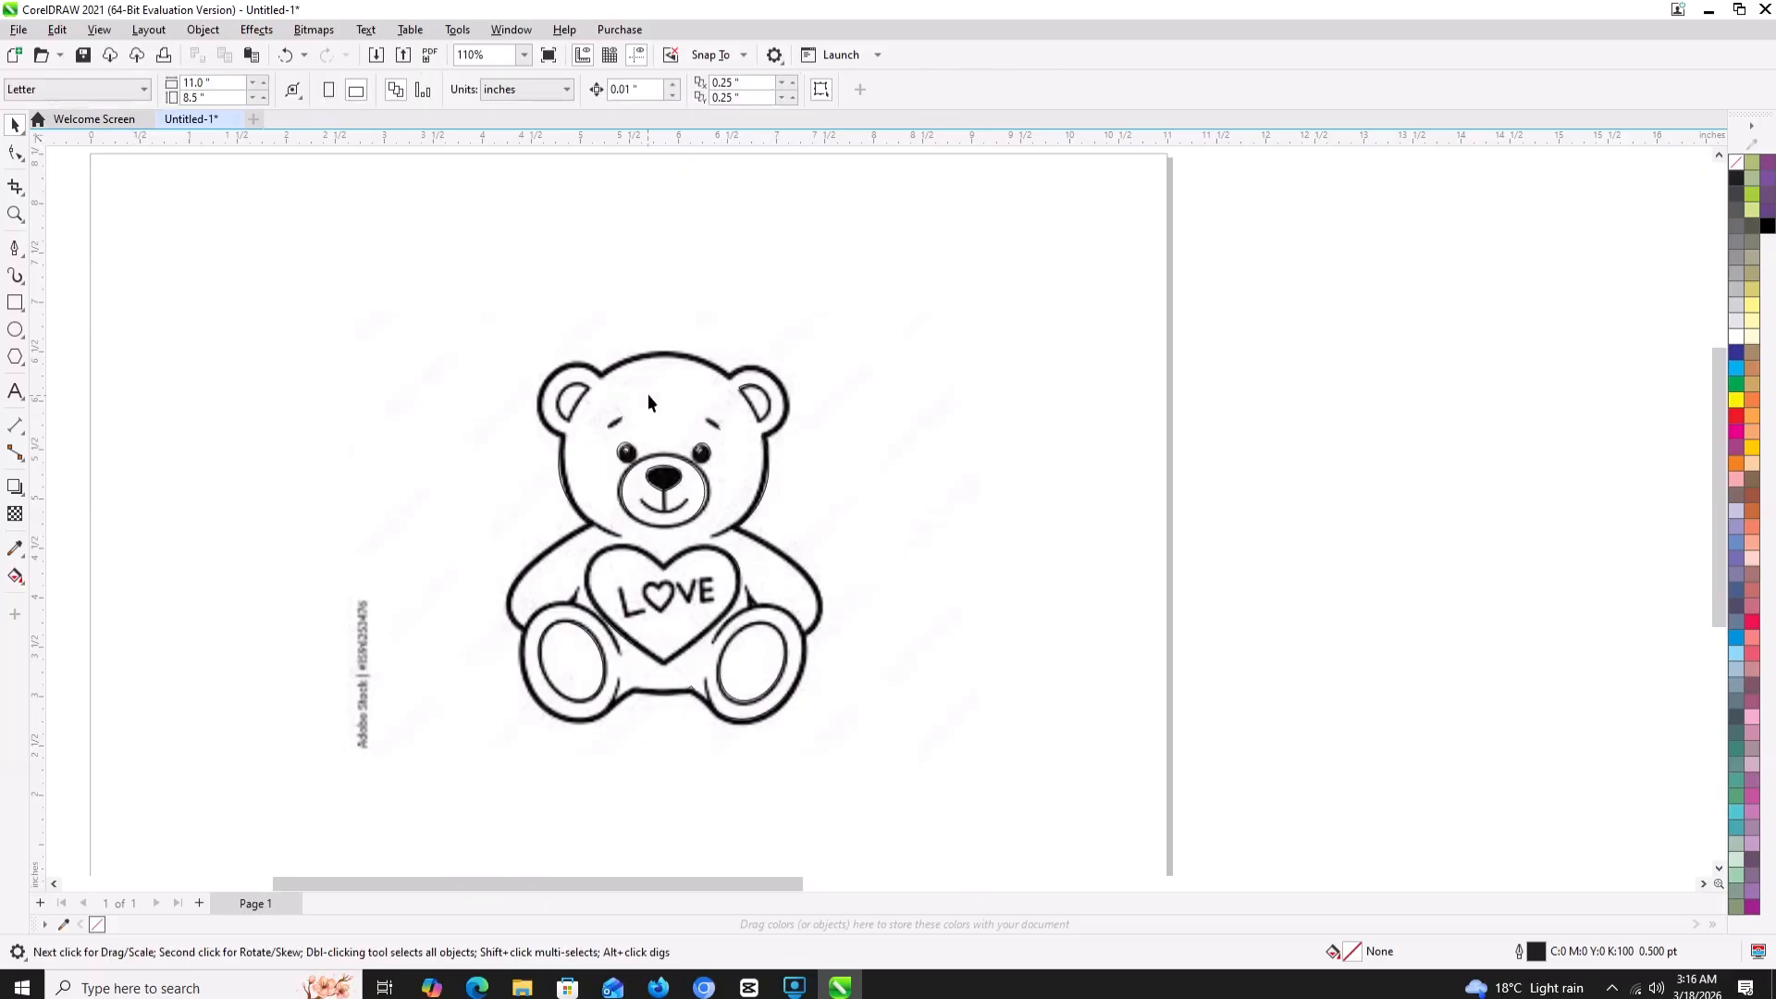
- Move the bear bitmap off the traced outlines to the area beyond the page's right edge
{"action": "left_click_drag", "start_coordinate": [377, 607], "coordinate": [943, 610]}
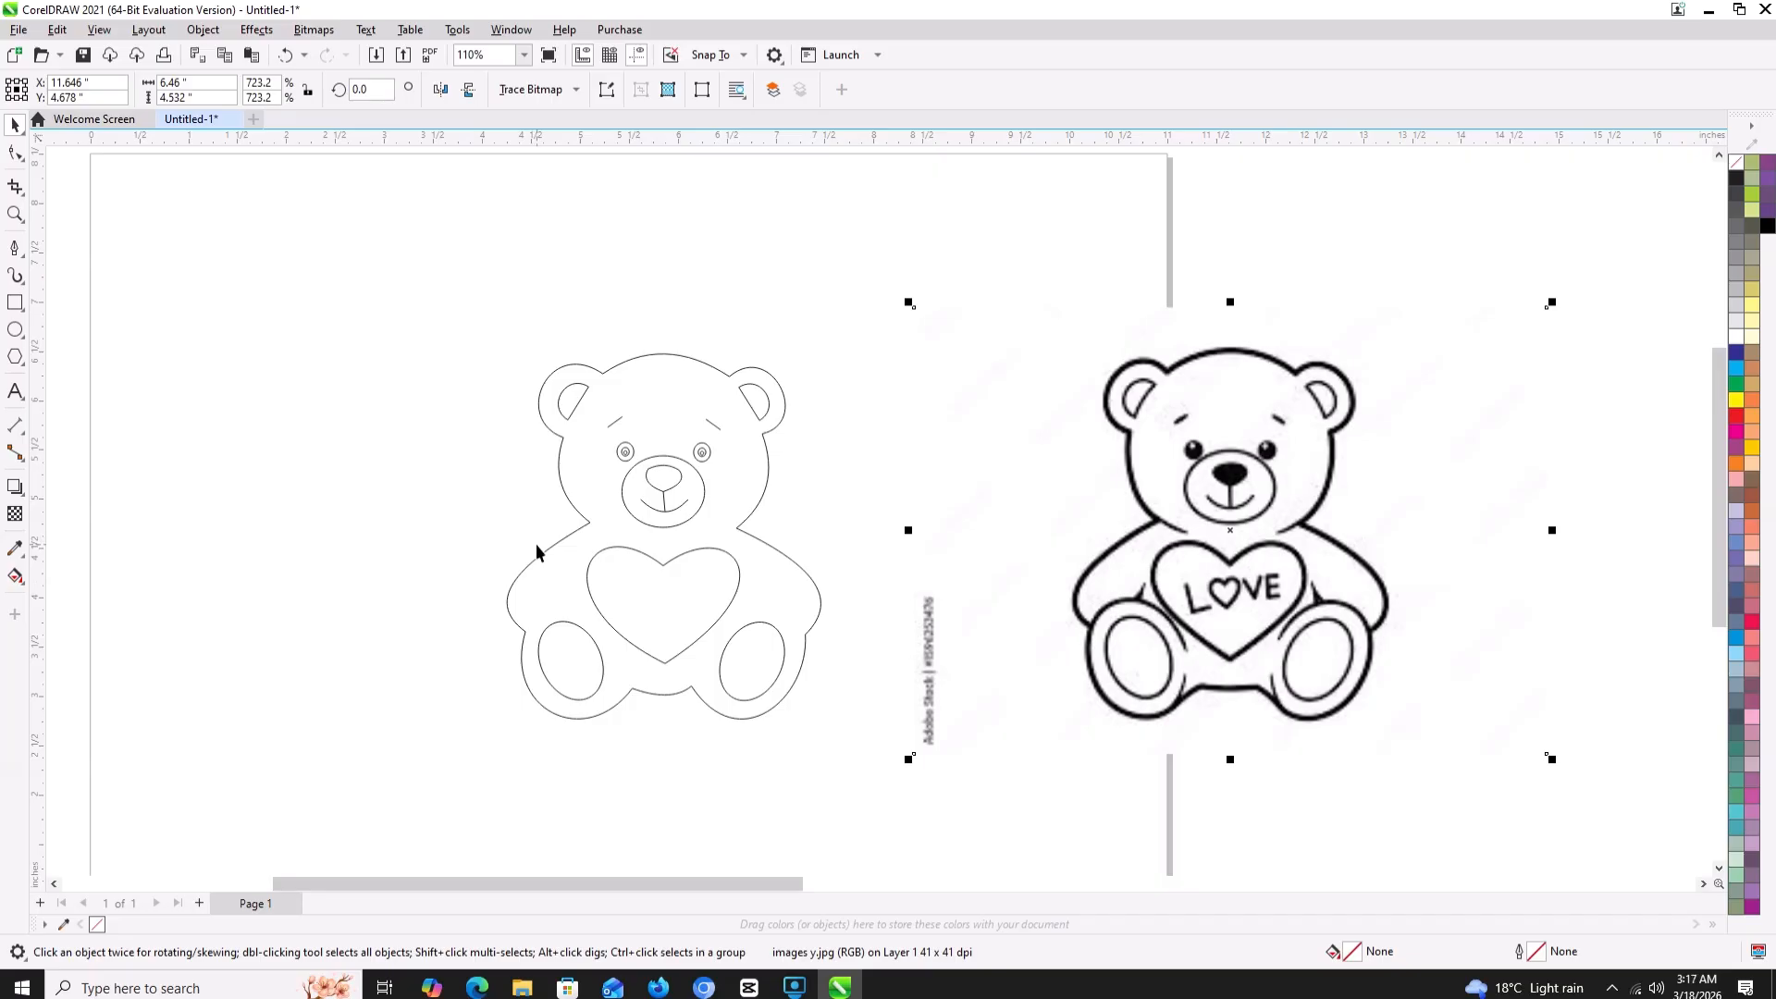
{"action": "scroll", "coordinate": [536, 553], "scroll_direction": "down", "scroll_amount": 2}
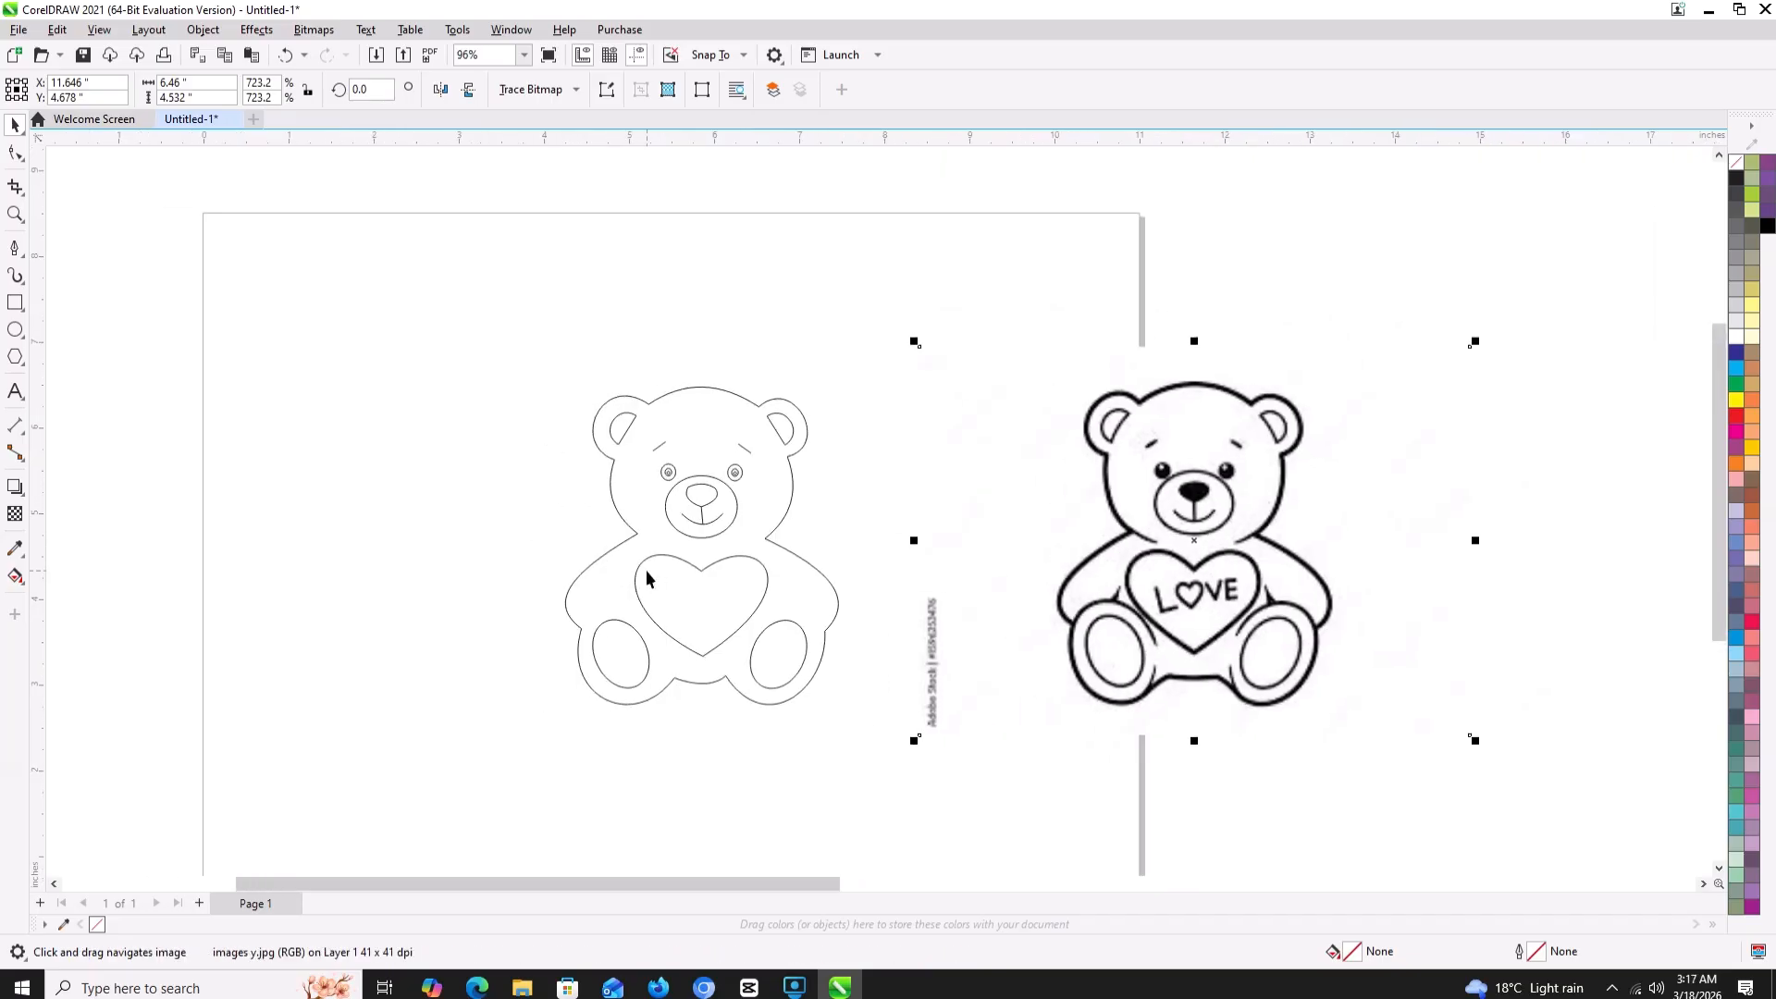
{"action": "scroll", "coordinate": [648, 579], "scroll_direction": "down", "scroll_amount": 1}
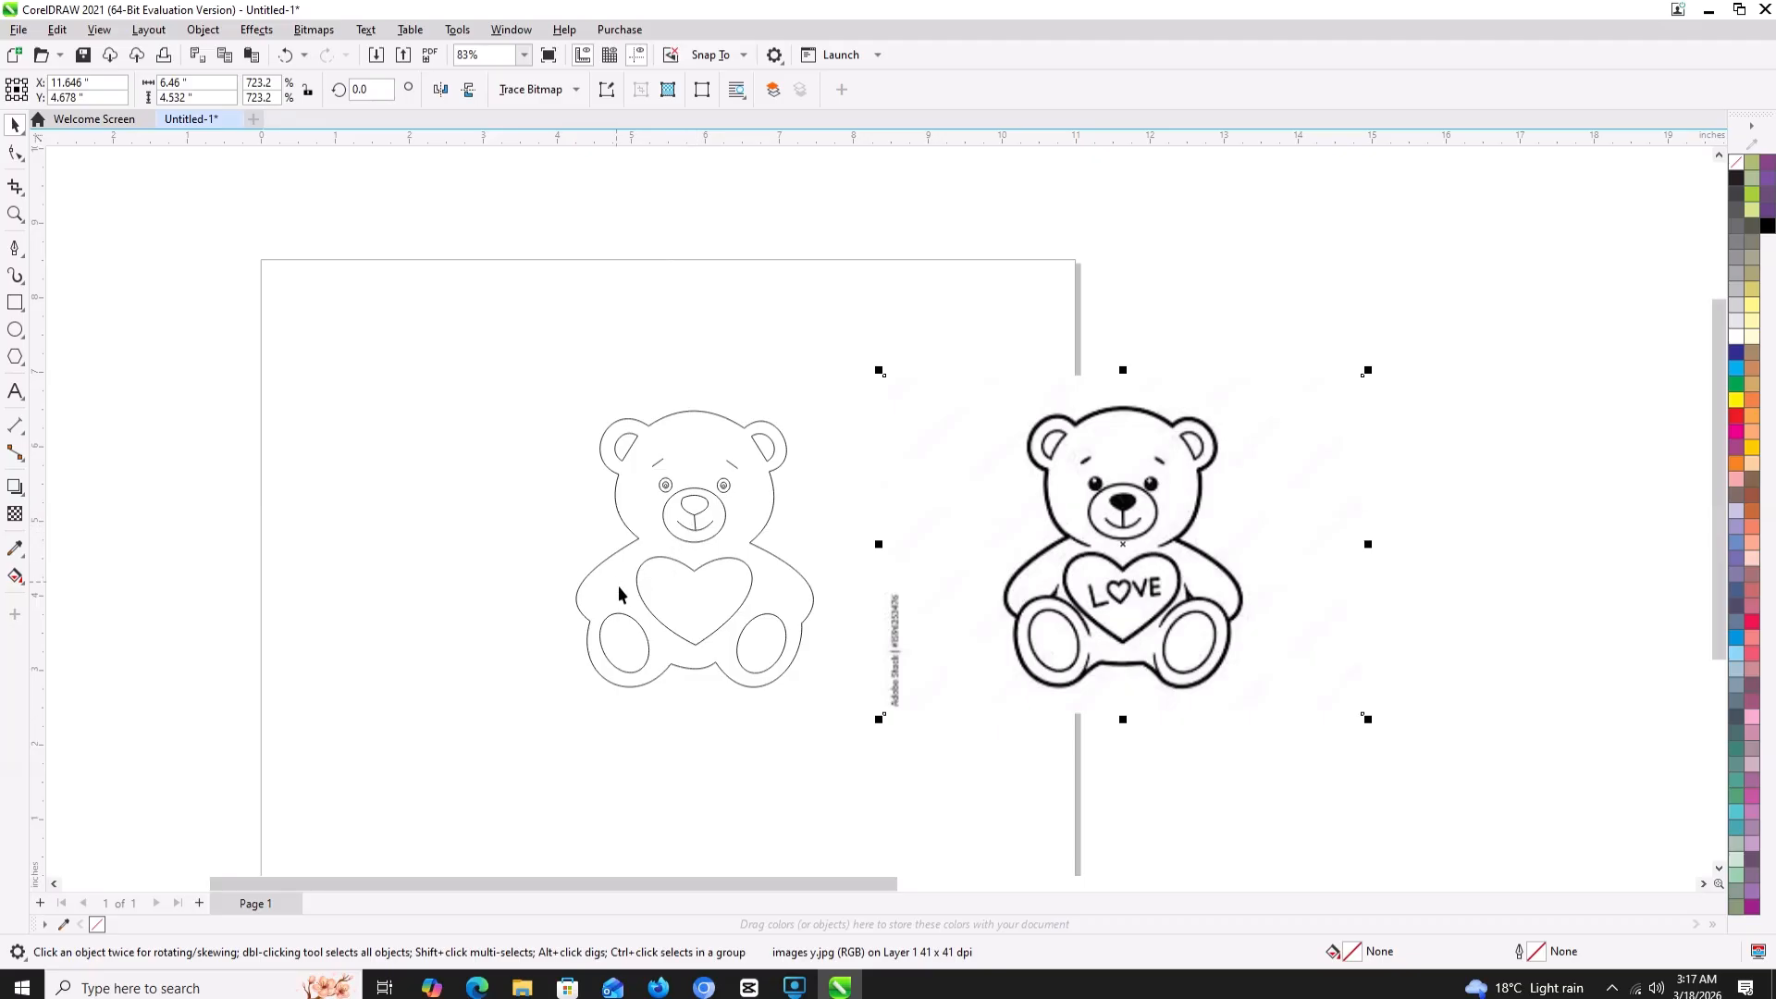
{"action": "left_click_drag", "start_coordinate": [957, 604], "coordinate": [1075, 602]}
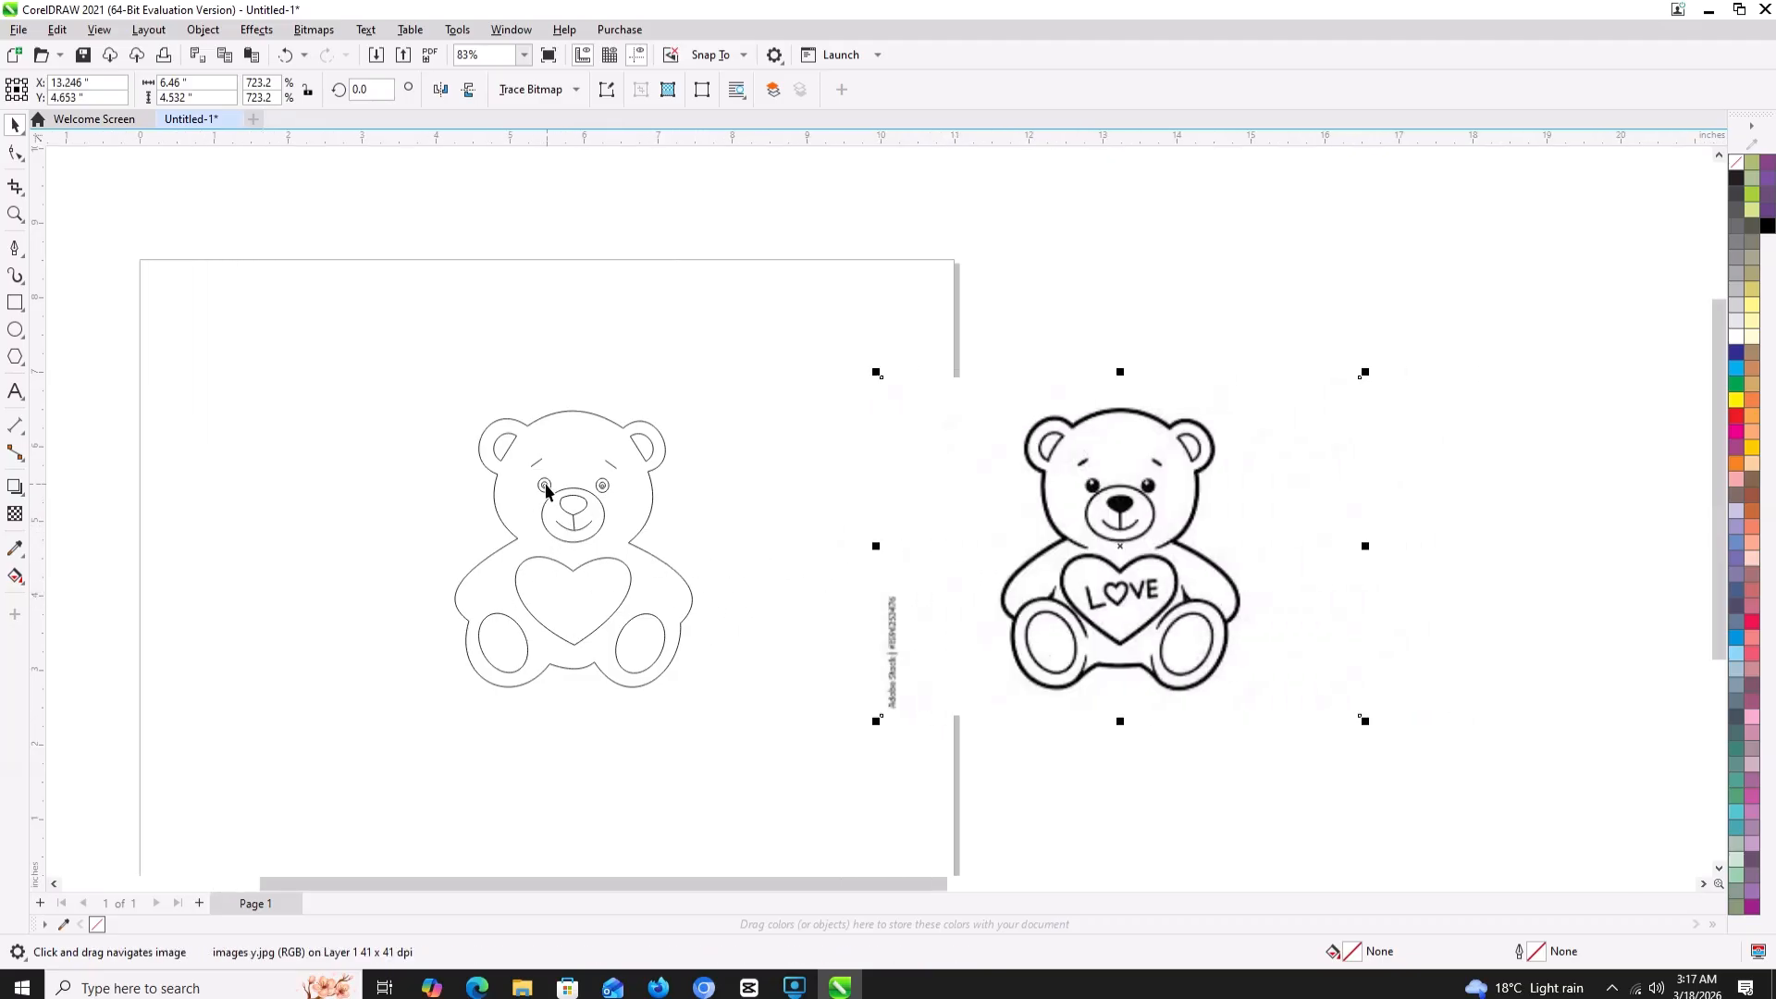
- Fill the outer ellipse of the left eye with the brown swatch C:0 M:20 Y:40 K:40
{"action": "scroll", "coordinate": [546, 490], "scroll_direction": "up", "scroll_amount": 6}
{"action": "left_click", "coordinate": [544, 493]}
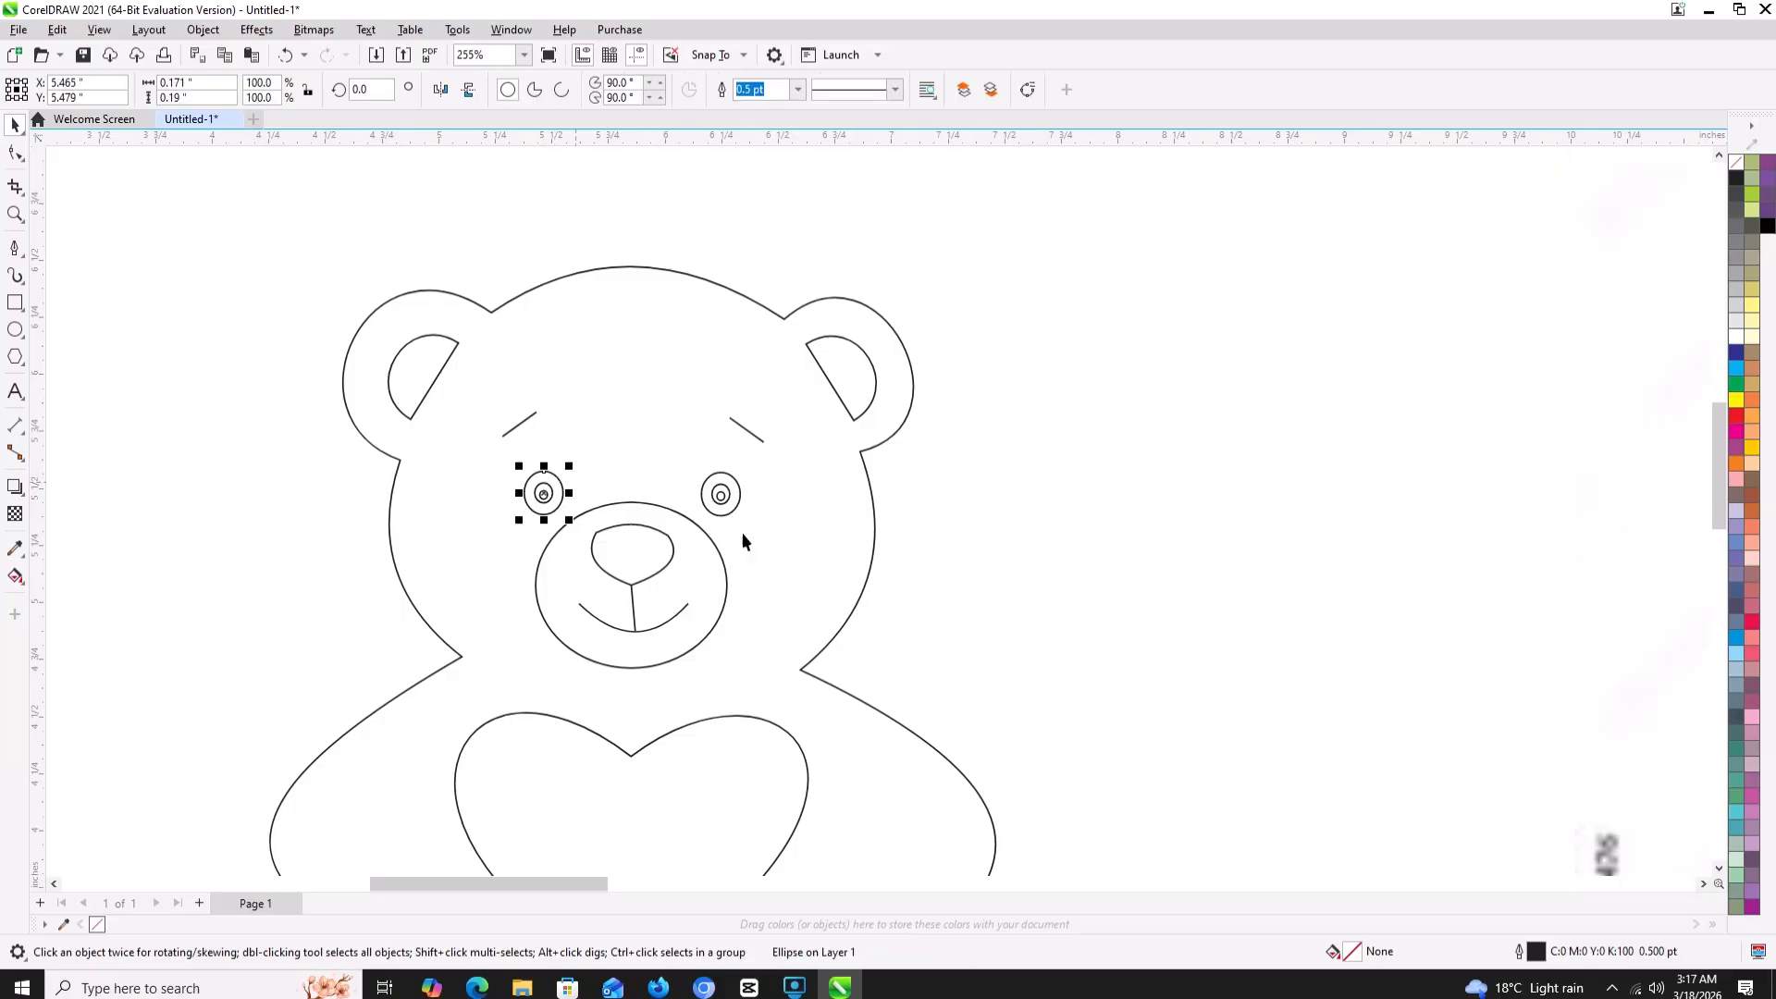
{"action": "left_click", "coordinate": [1749, 378]}
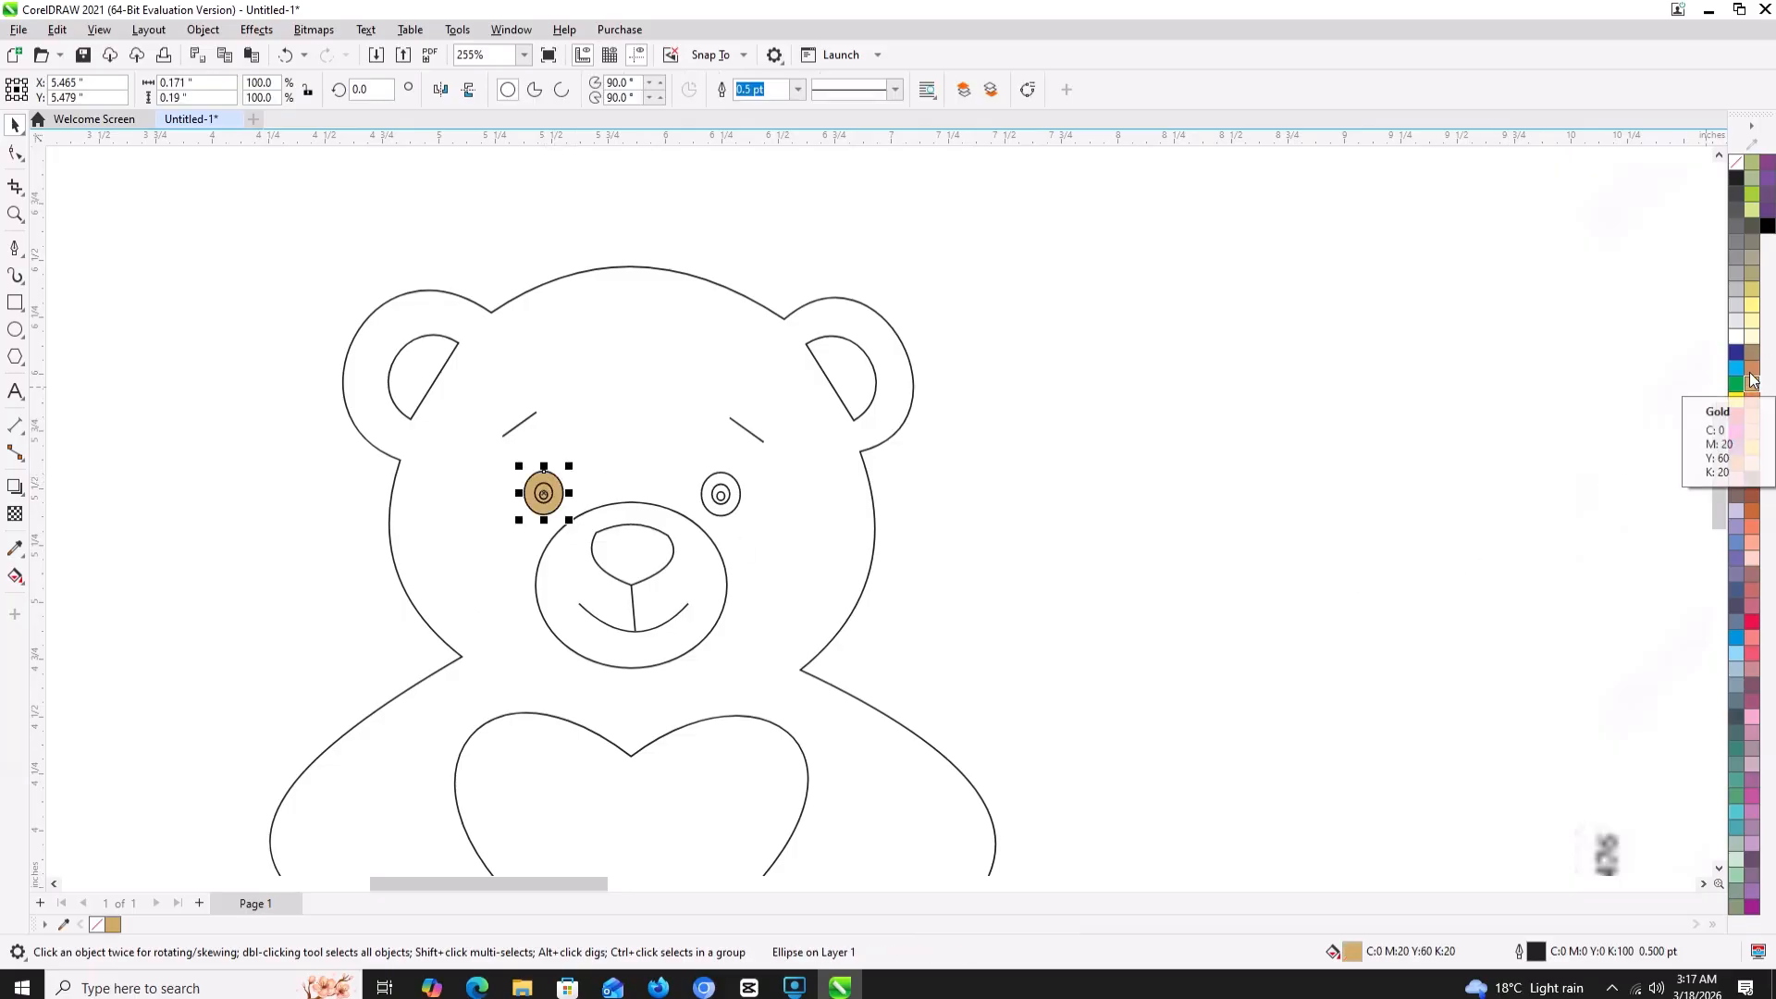
{"action": "left_click", "coordinate": [1752, 359]}
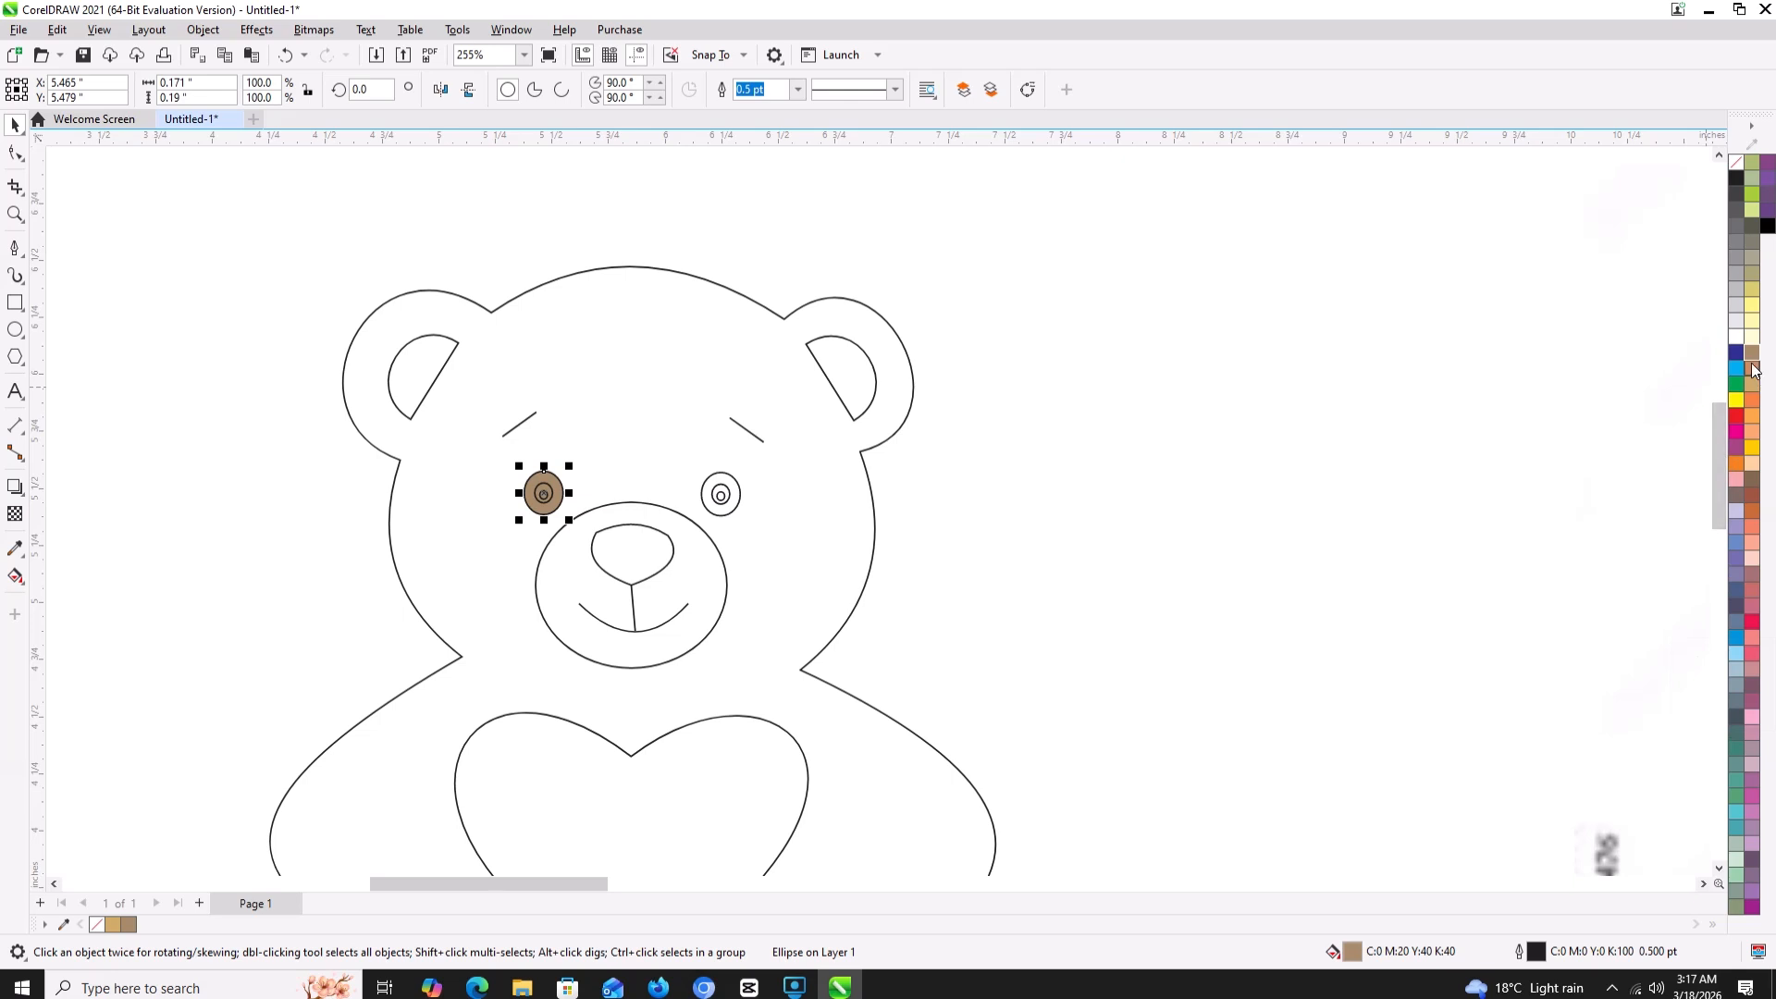
- Try other swatches on the left eye's outer ellipse and settle on a light peach fill
{"action": "left_click", "coordinate": [1755, 273]}
{"action": "left_click", "coordinate": [1755, 269]}
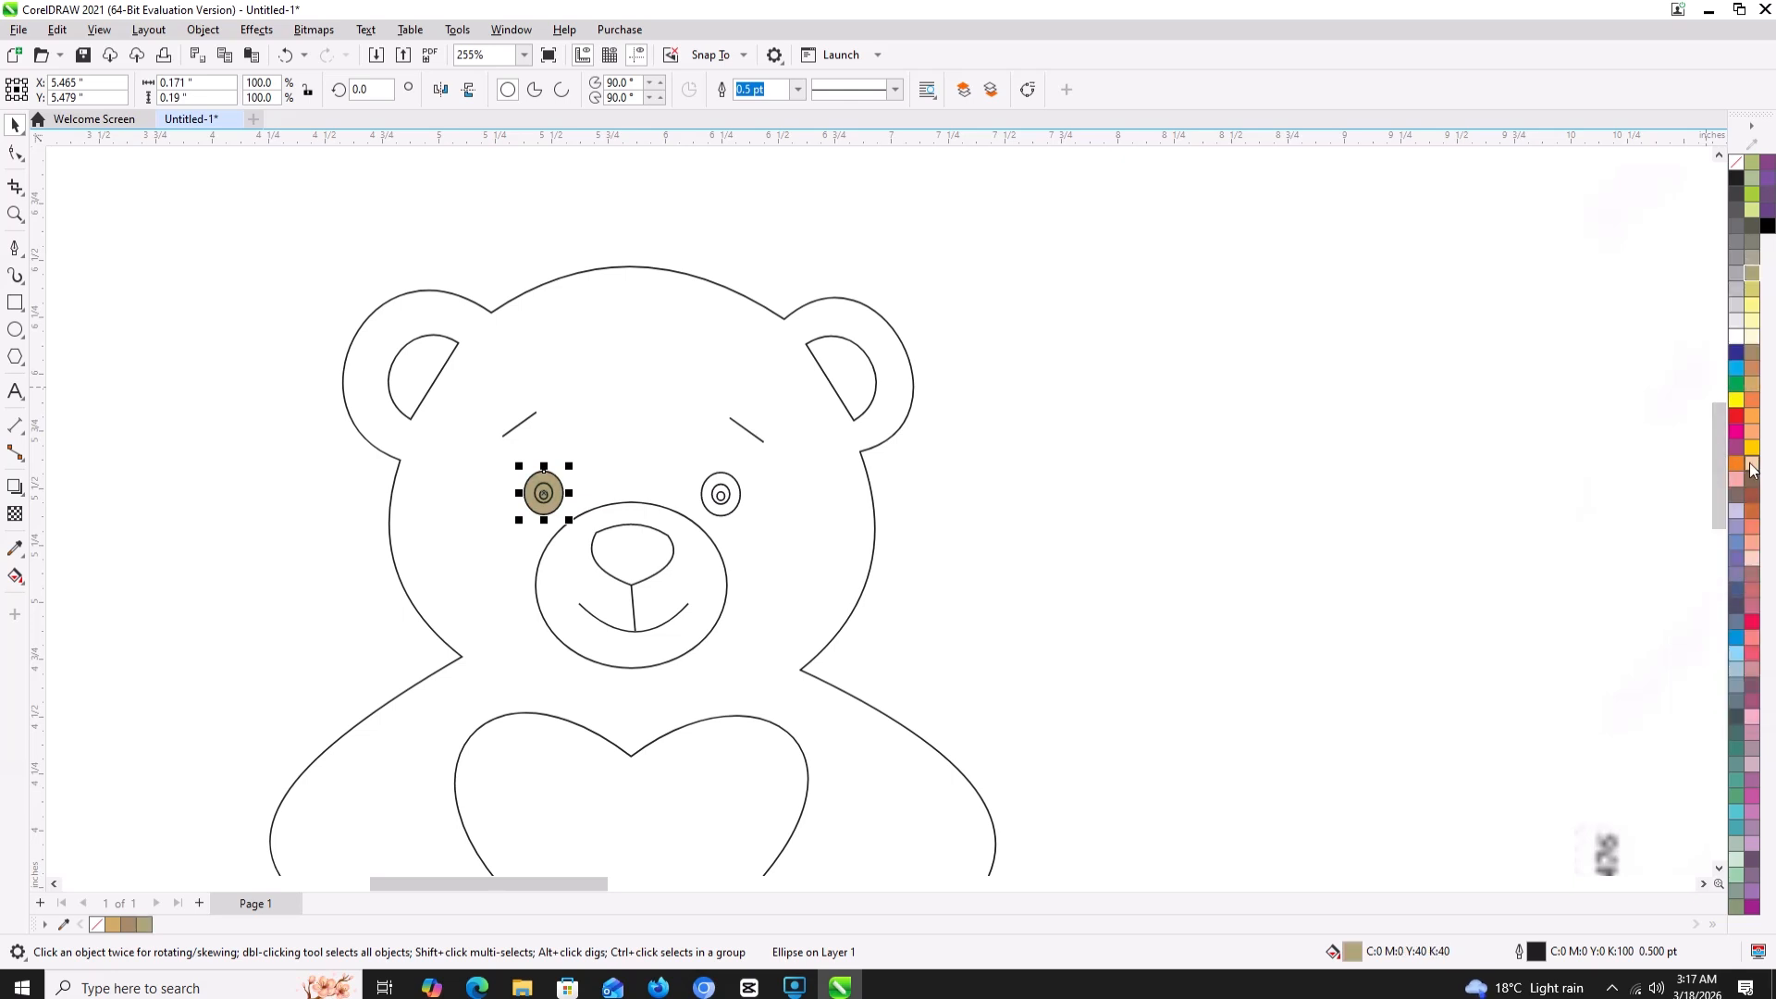
{"action": "left_click", "coordinate": [1751, 467]}
{"action": "left_click", "coordinate": [490, 499]}
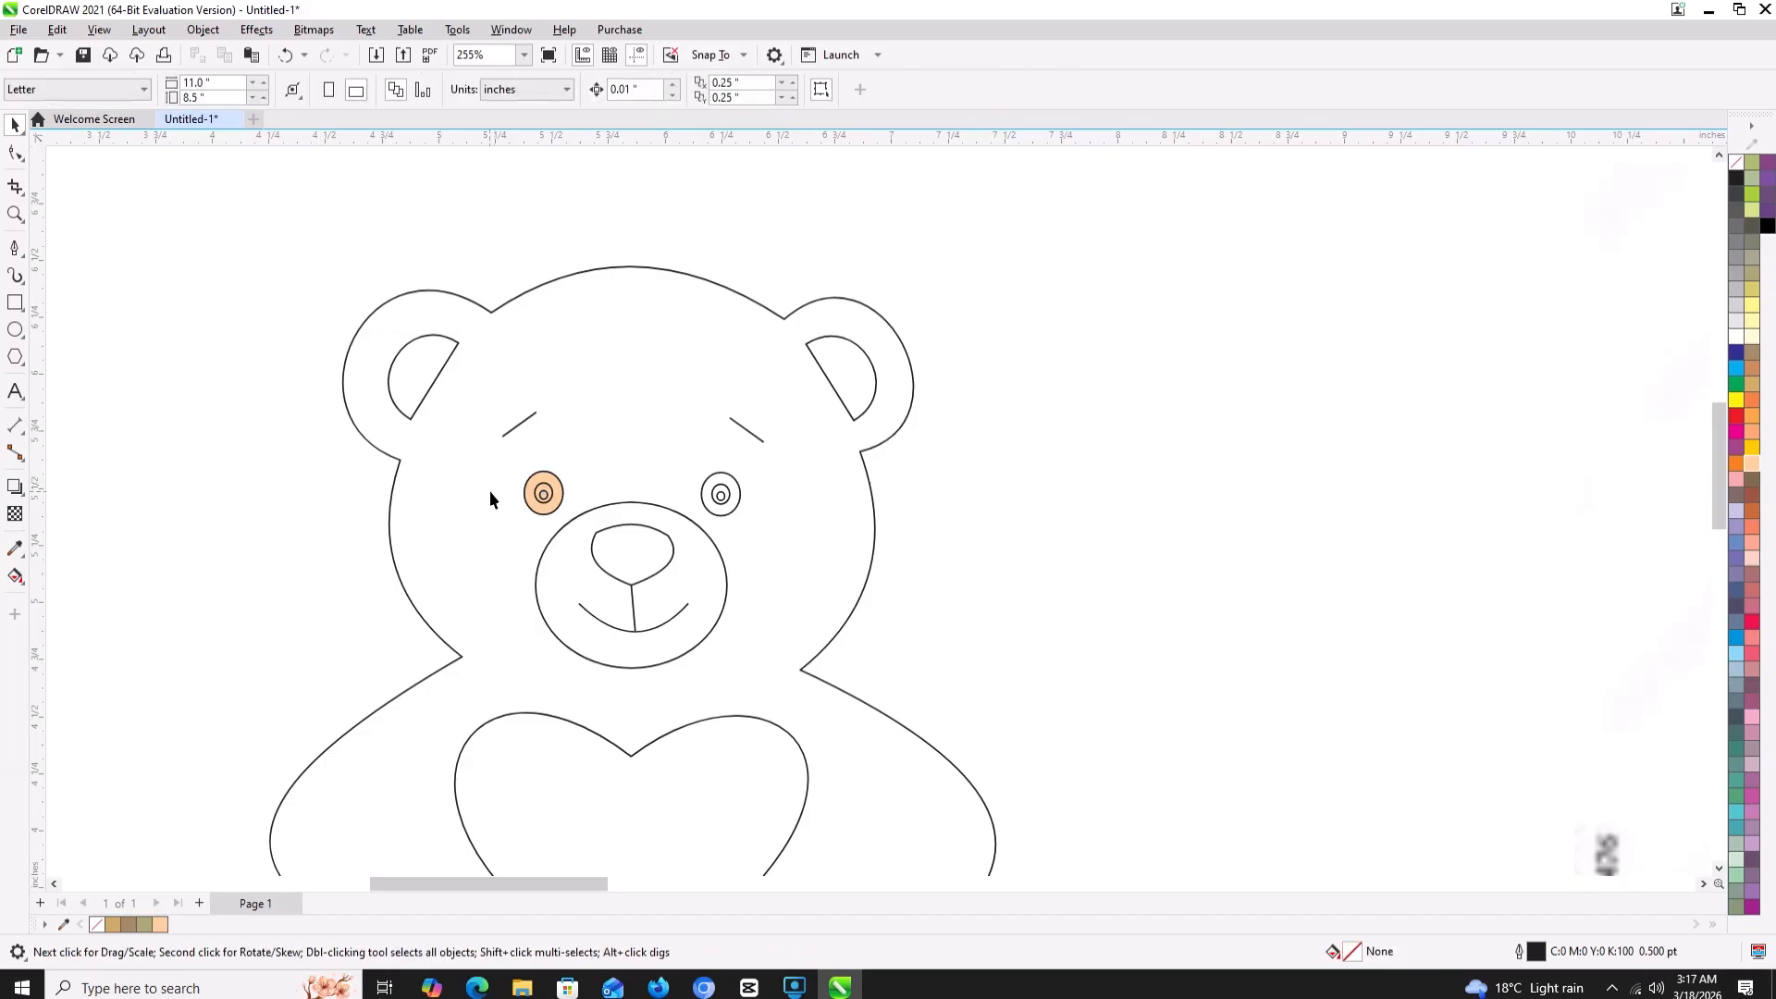
- Fill the left eye's middle ellipse with light grey and its innermost ellipse with black
{"action": "left_click", "coordinate": [539, 491]}
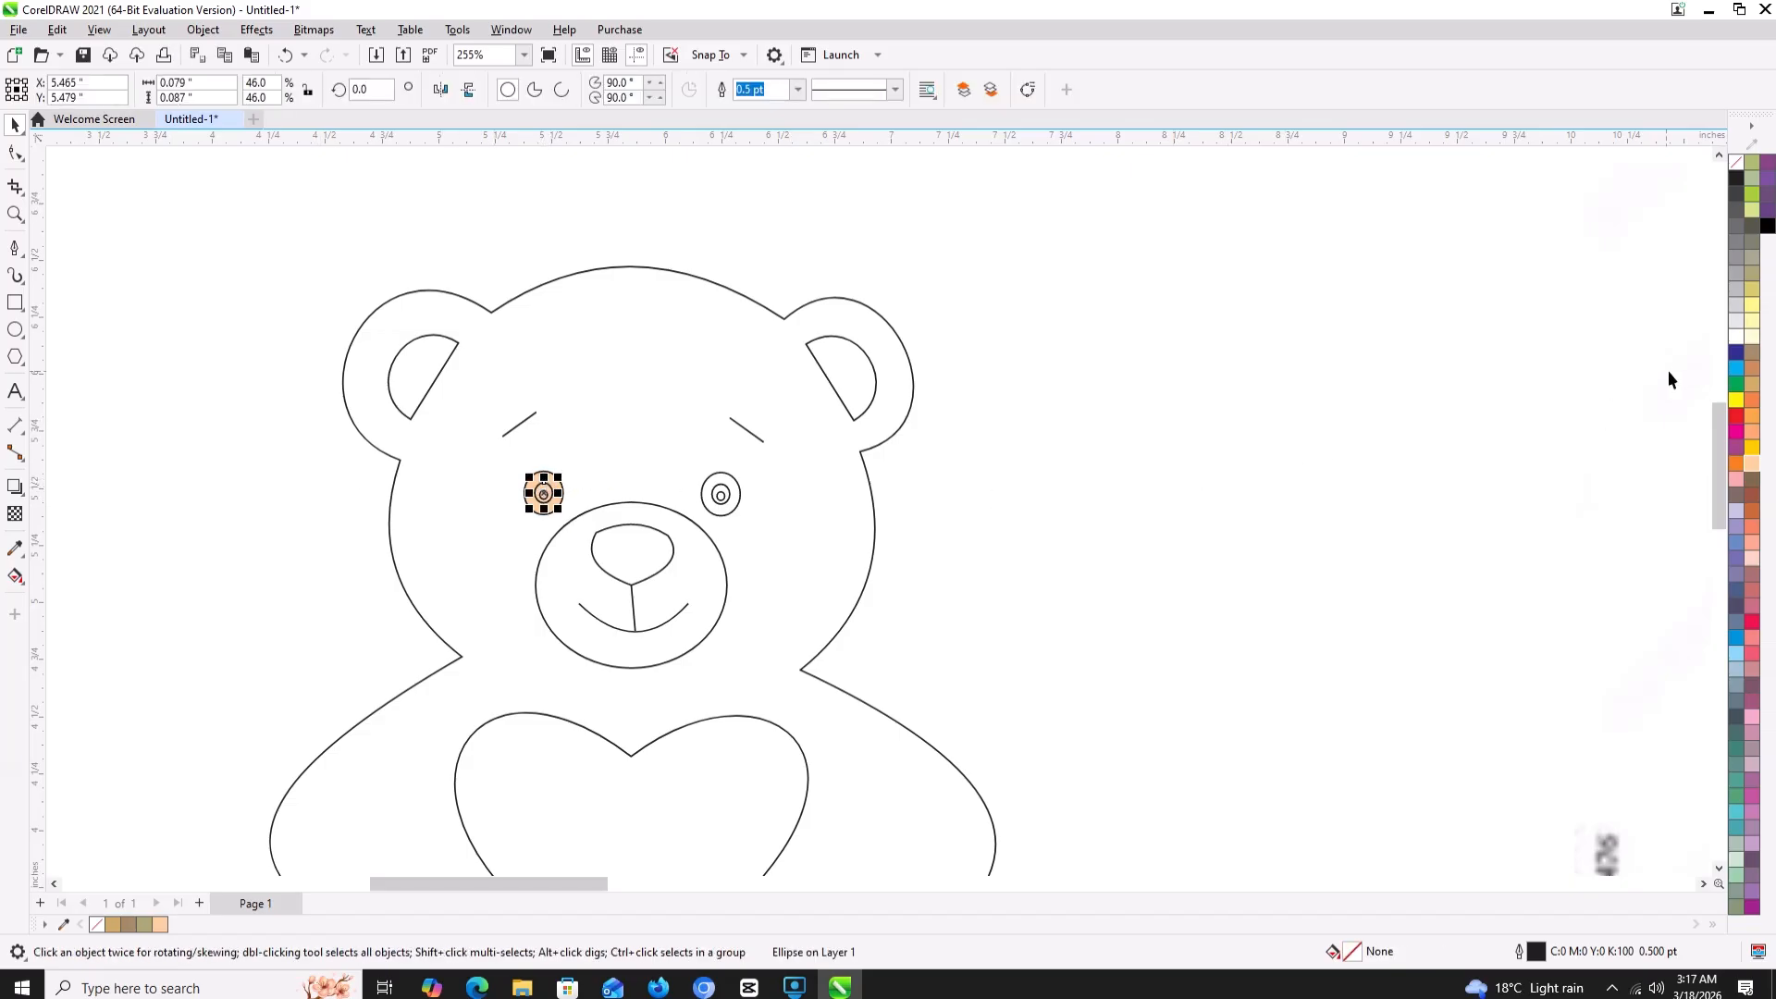
{"action": "left_click", "coordinate": [1736, 265]}
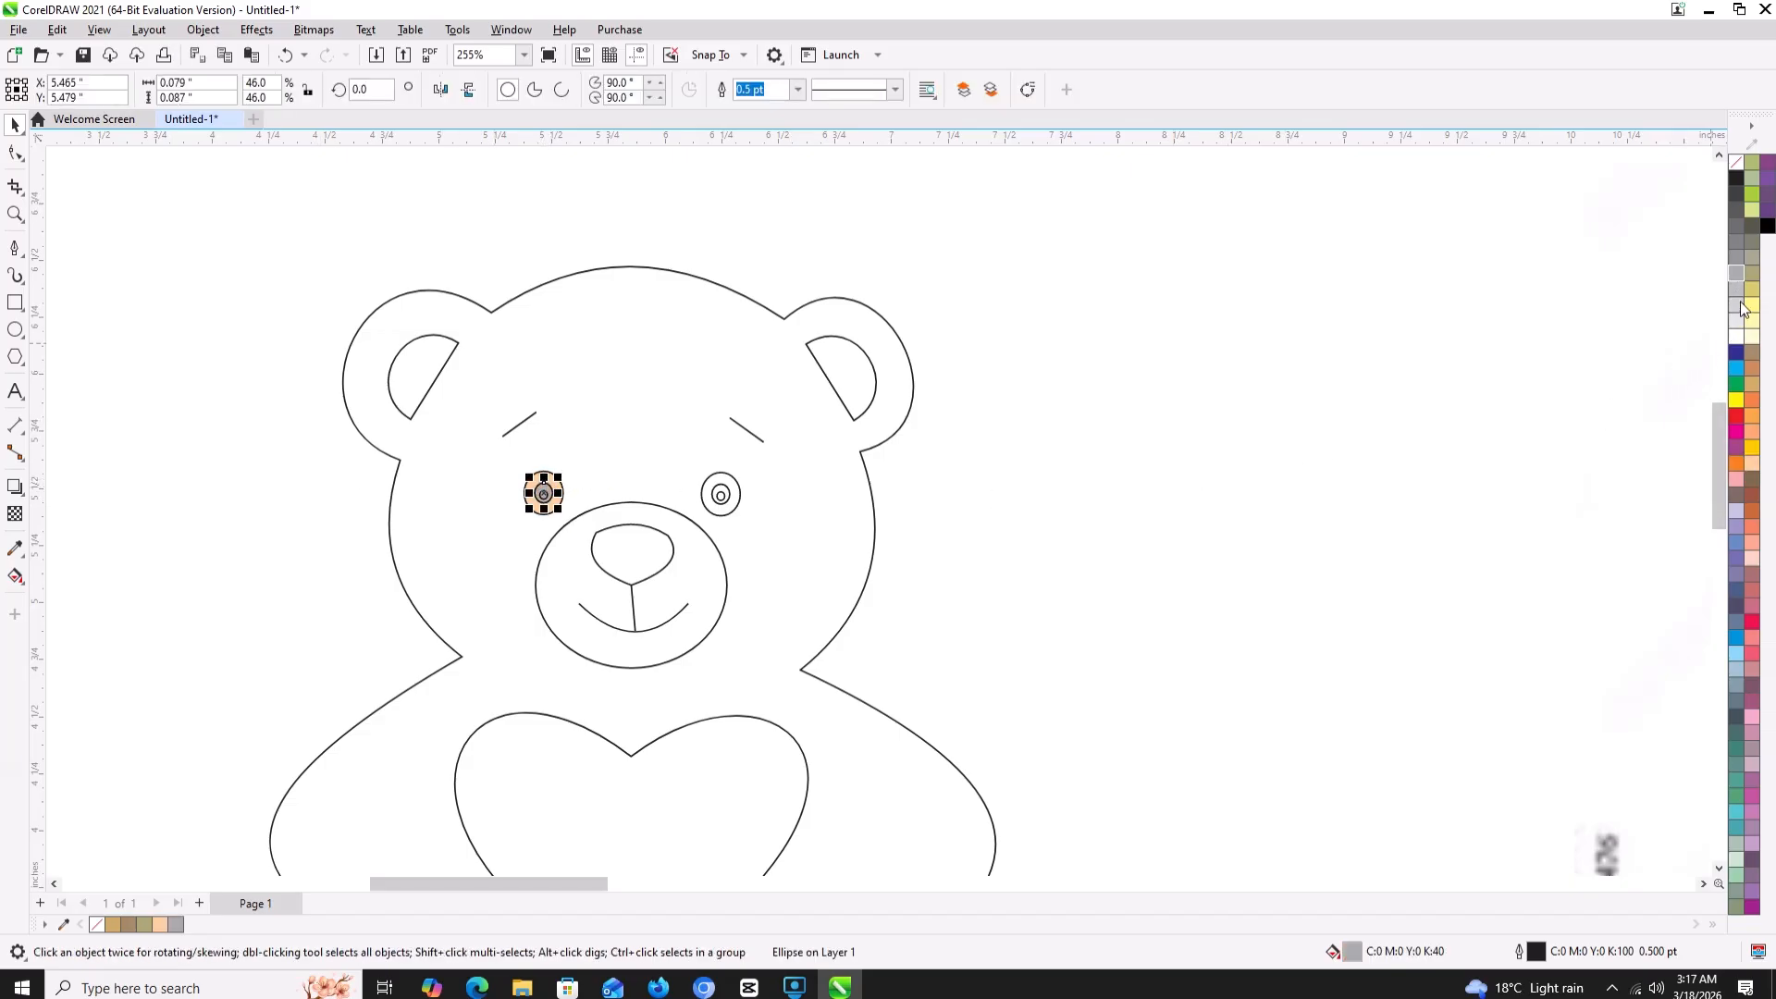
{"action": "left_click", "coordinate": [325, 523]}
{"action": "left_click", "coordinate": [548, 495]}
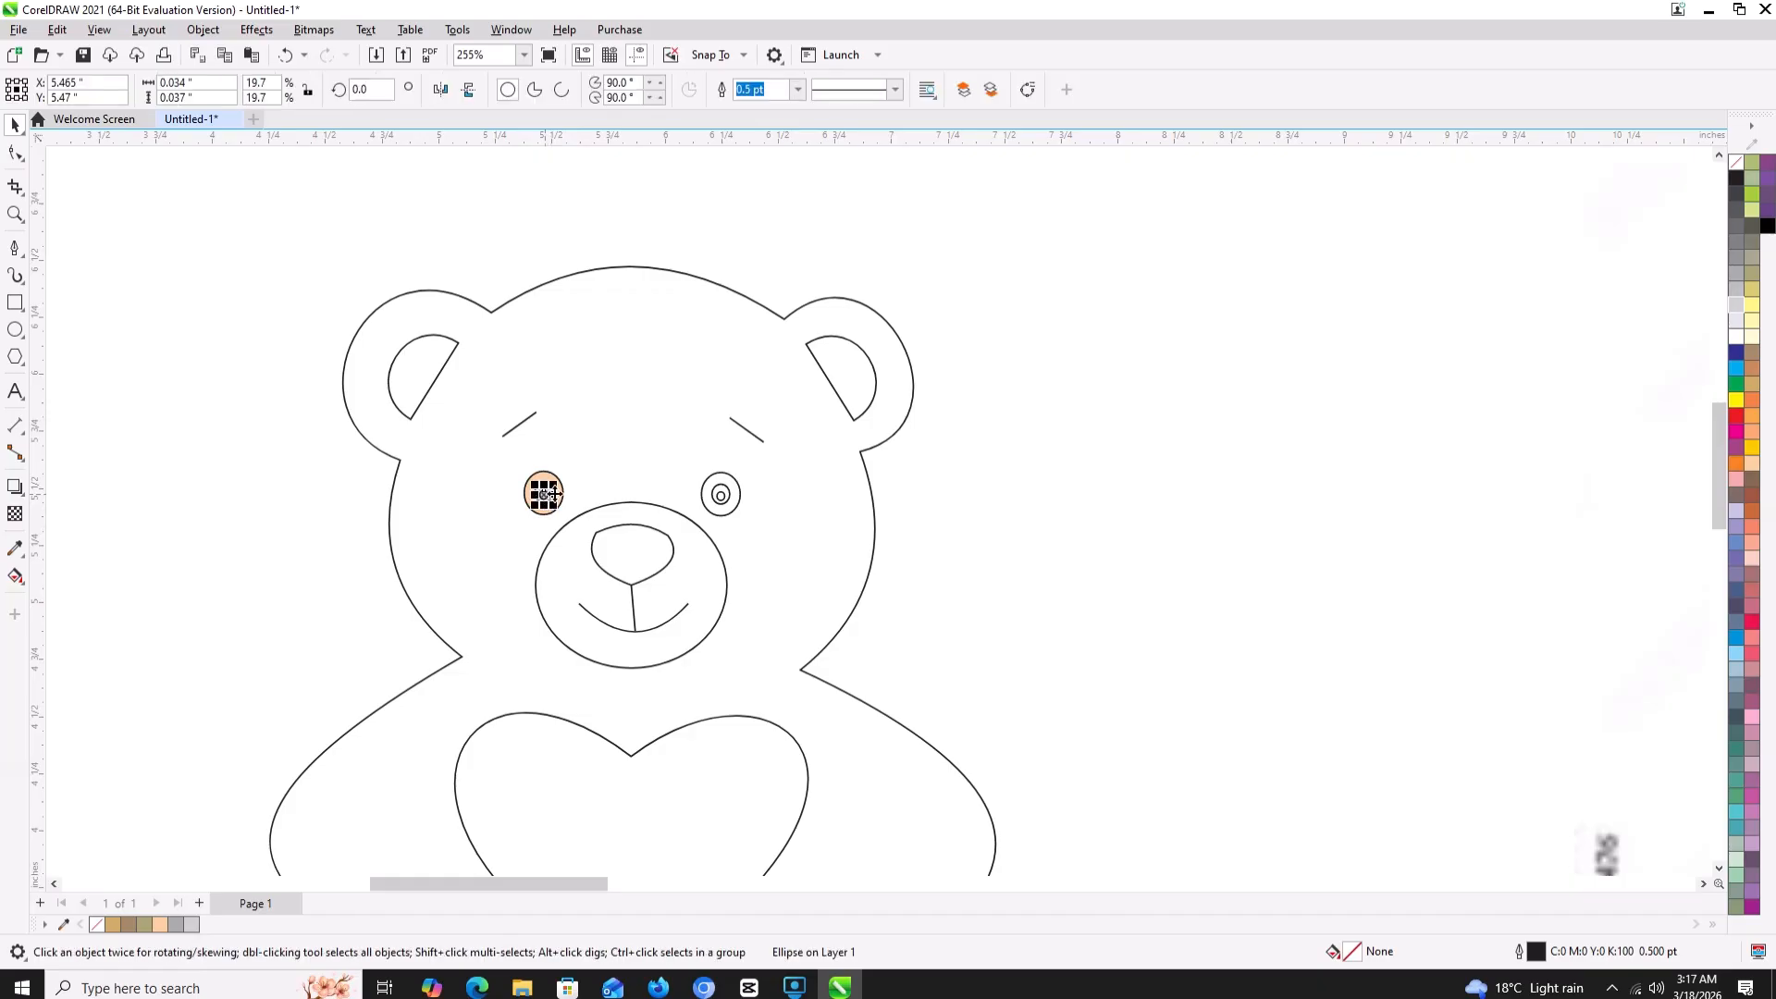
{"action": "left_click", "coordinate": [1095, 487]}
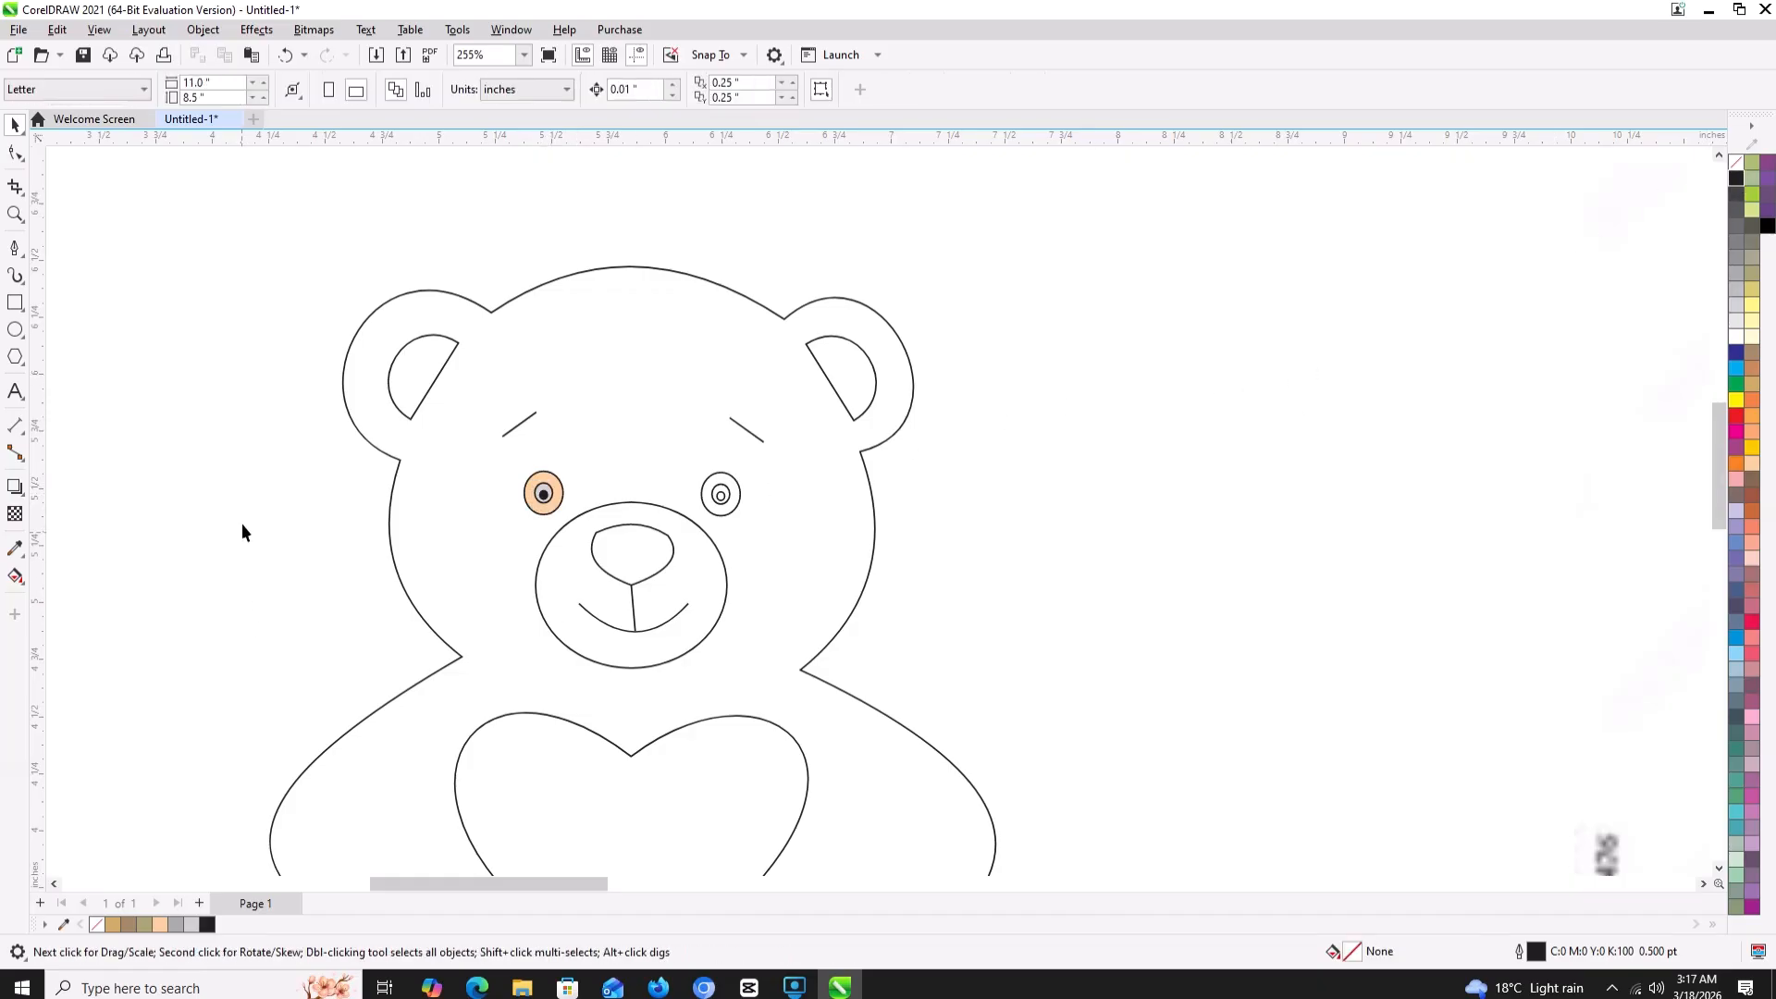
- Place a copy of the coloured left eye over the right eye
{"action": "left_click_drag", "start_coordinate": [456, 444], "coordinate": [720, 494]}
{"action": "left_click", "coordinate": [902, 513]}
{"action": "scroll", "coordinate": [831, 517], "scroll_direction": "down", "scroll_amount": 2}
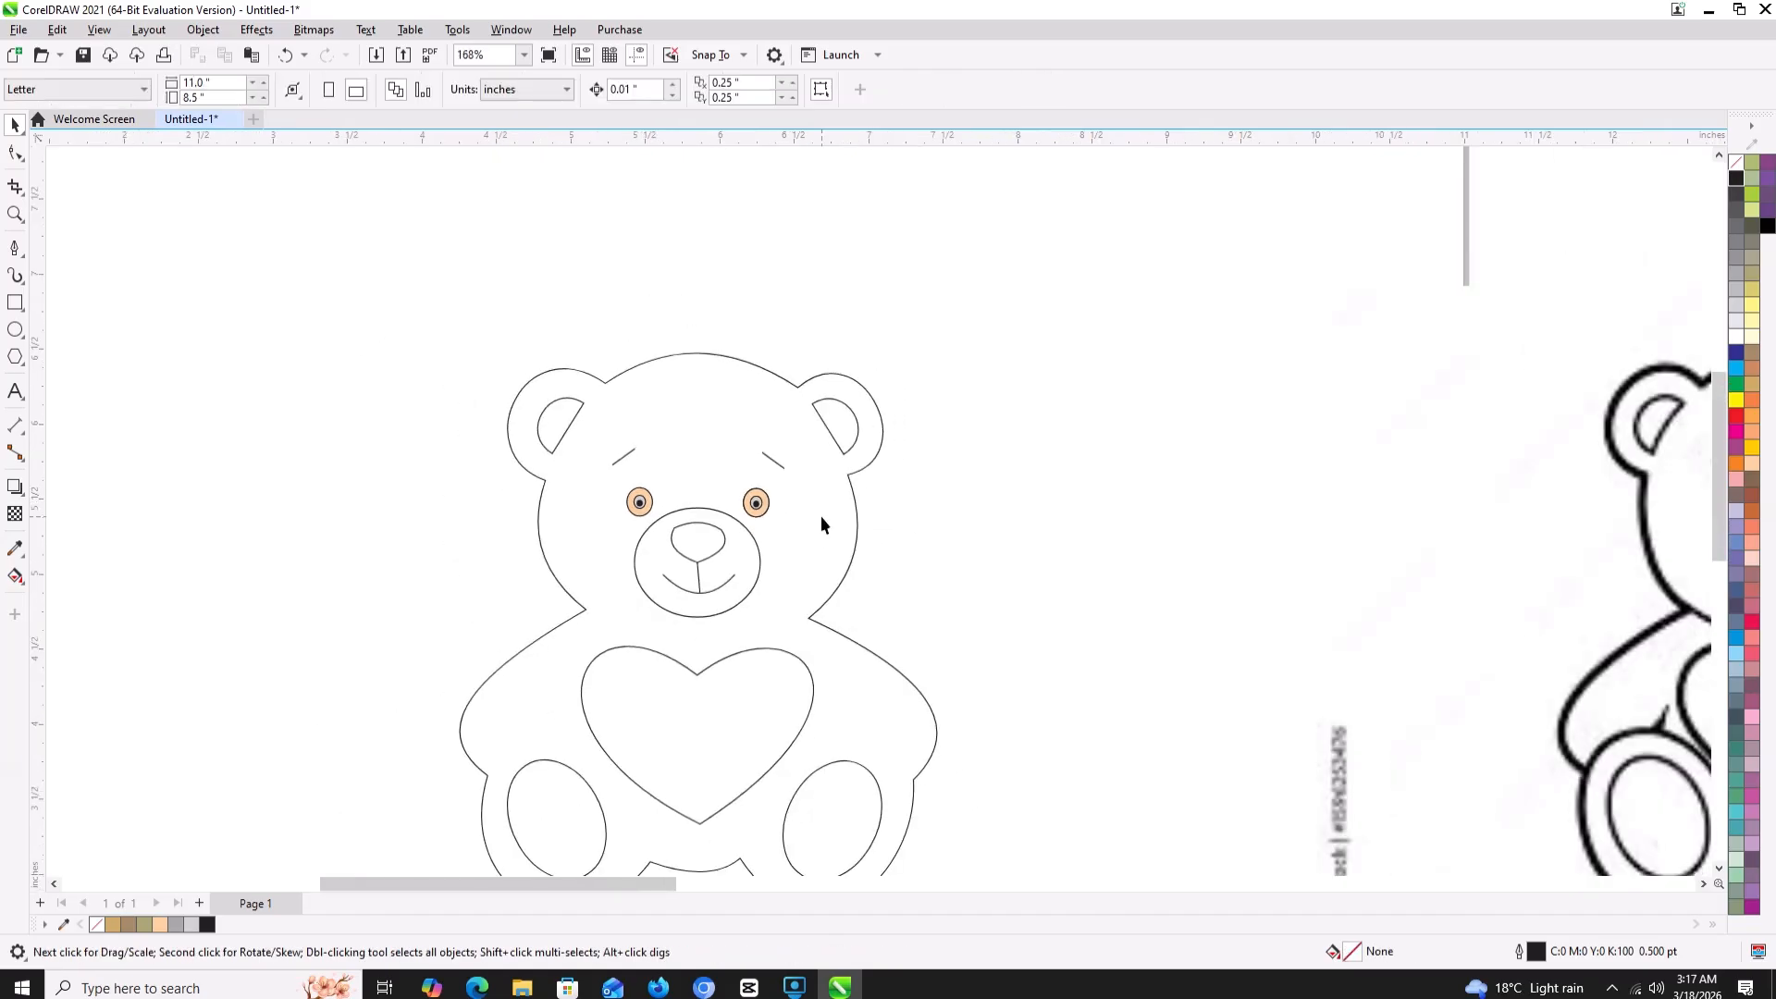
- Set the left eyebrow's outline width to 2 pt
{"action": "middle_click", "coordinate": [825, 522]}
{"action": "left_click_drag", "start_coordinate": [825, 522], "coordinate": [782, 465]}
{"action": "left_click", "coordinate": [581, 393]}
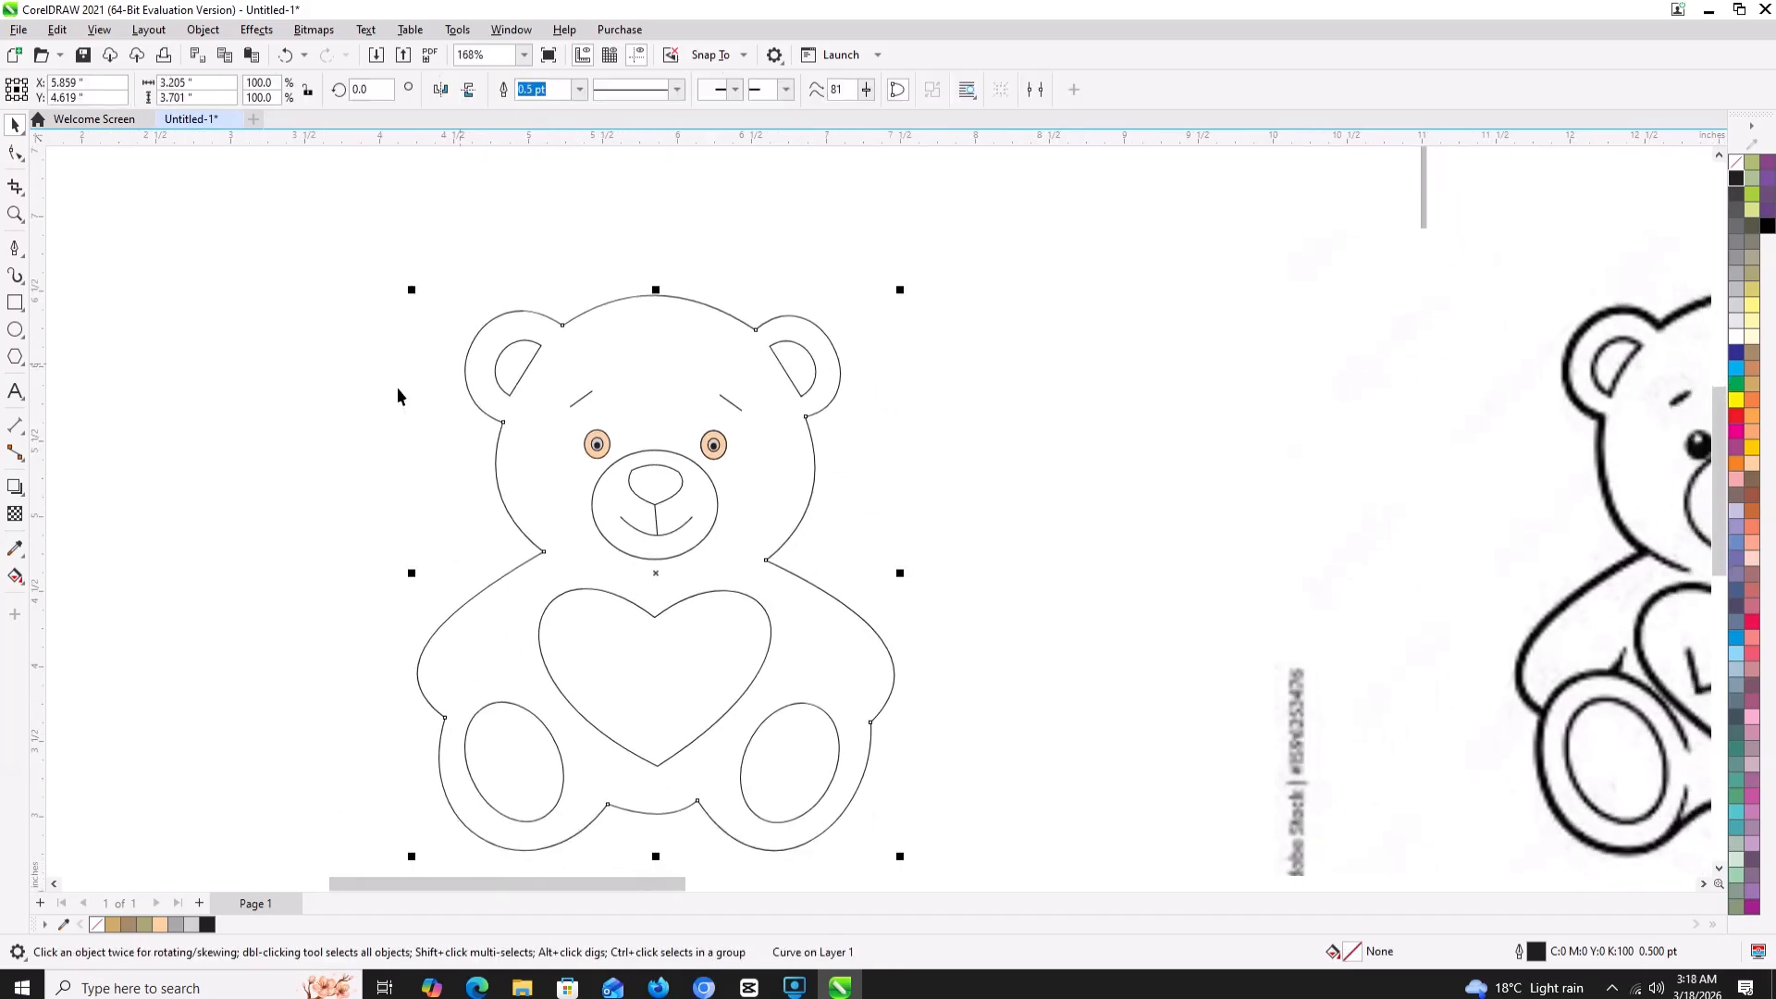
{"action": "left_click", "coordinate": [397, 386]}
{"action": "left_click", "coordinate": [587, 396]}
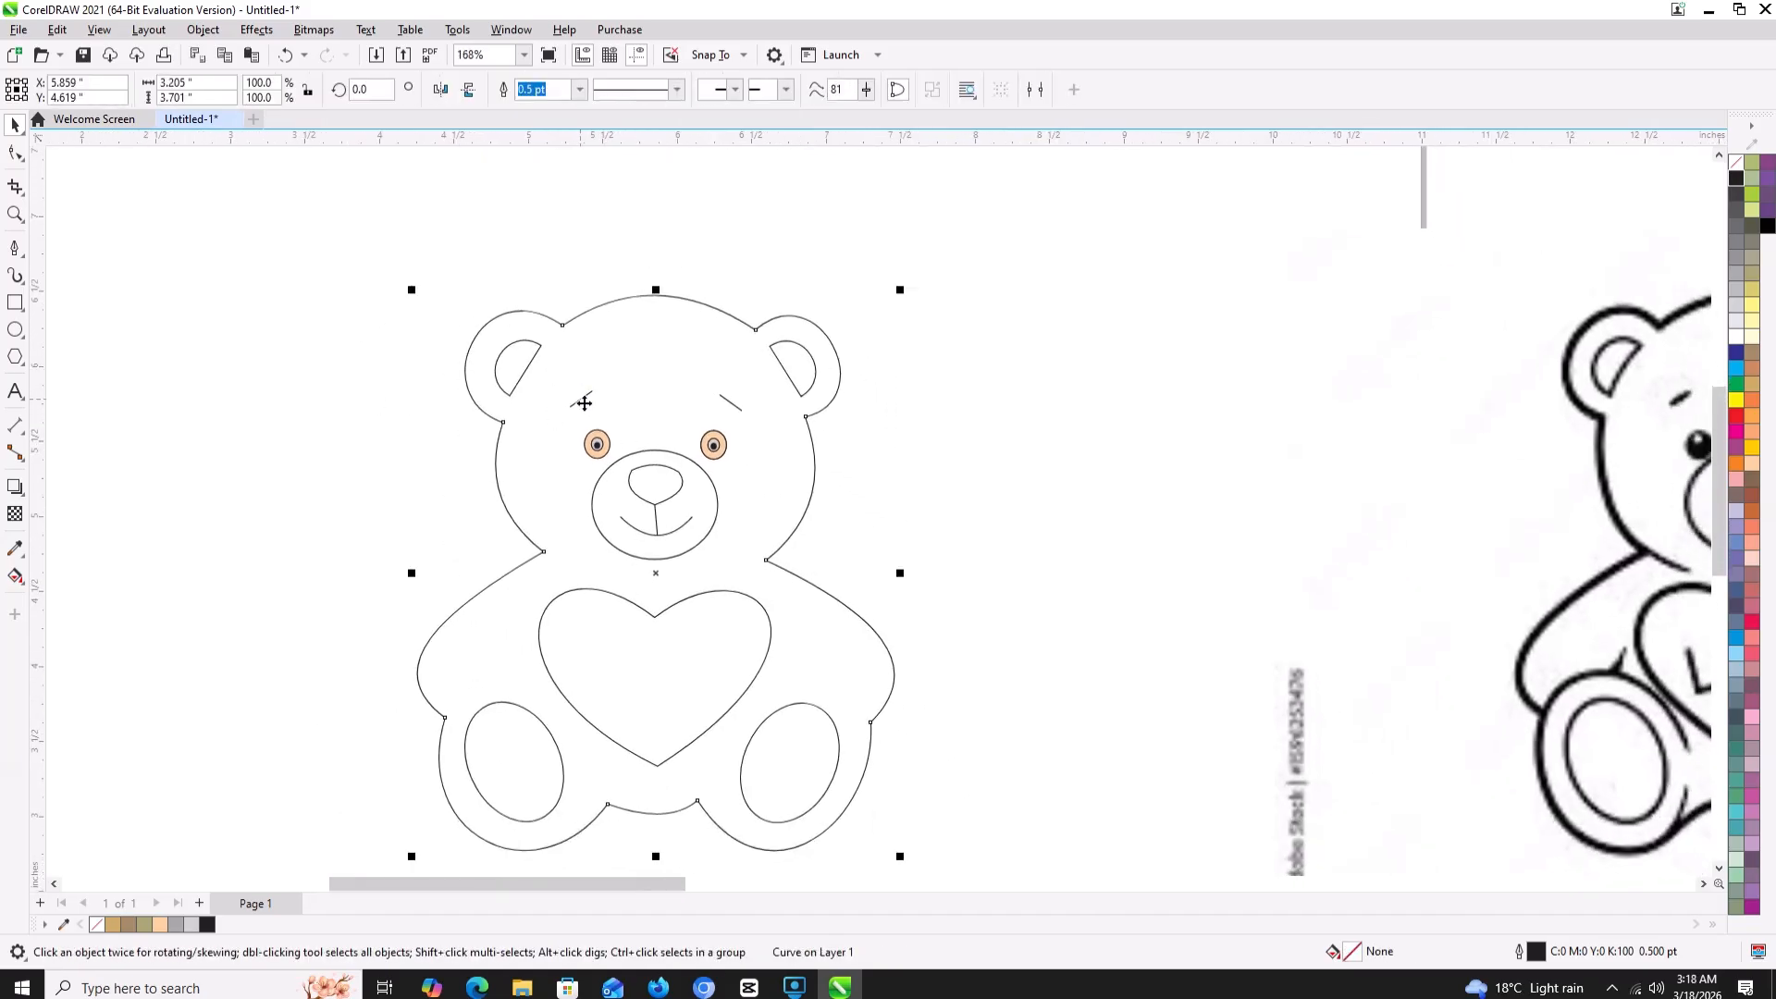
{"action": "left_click", "coordinate": [343, 397]}
{"action": "left_click", "coordinate": [591, 392]}
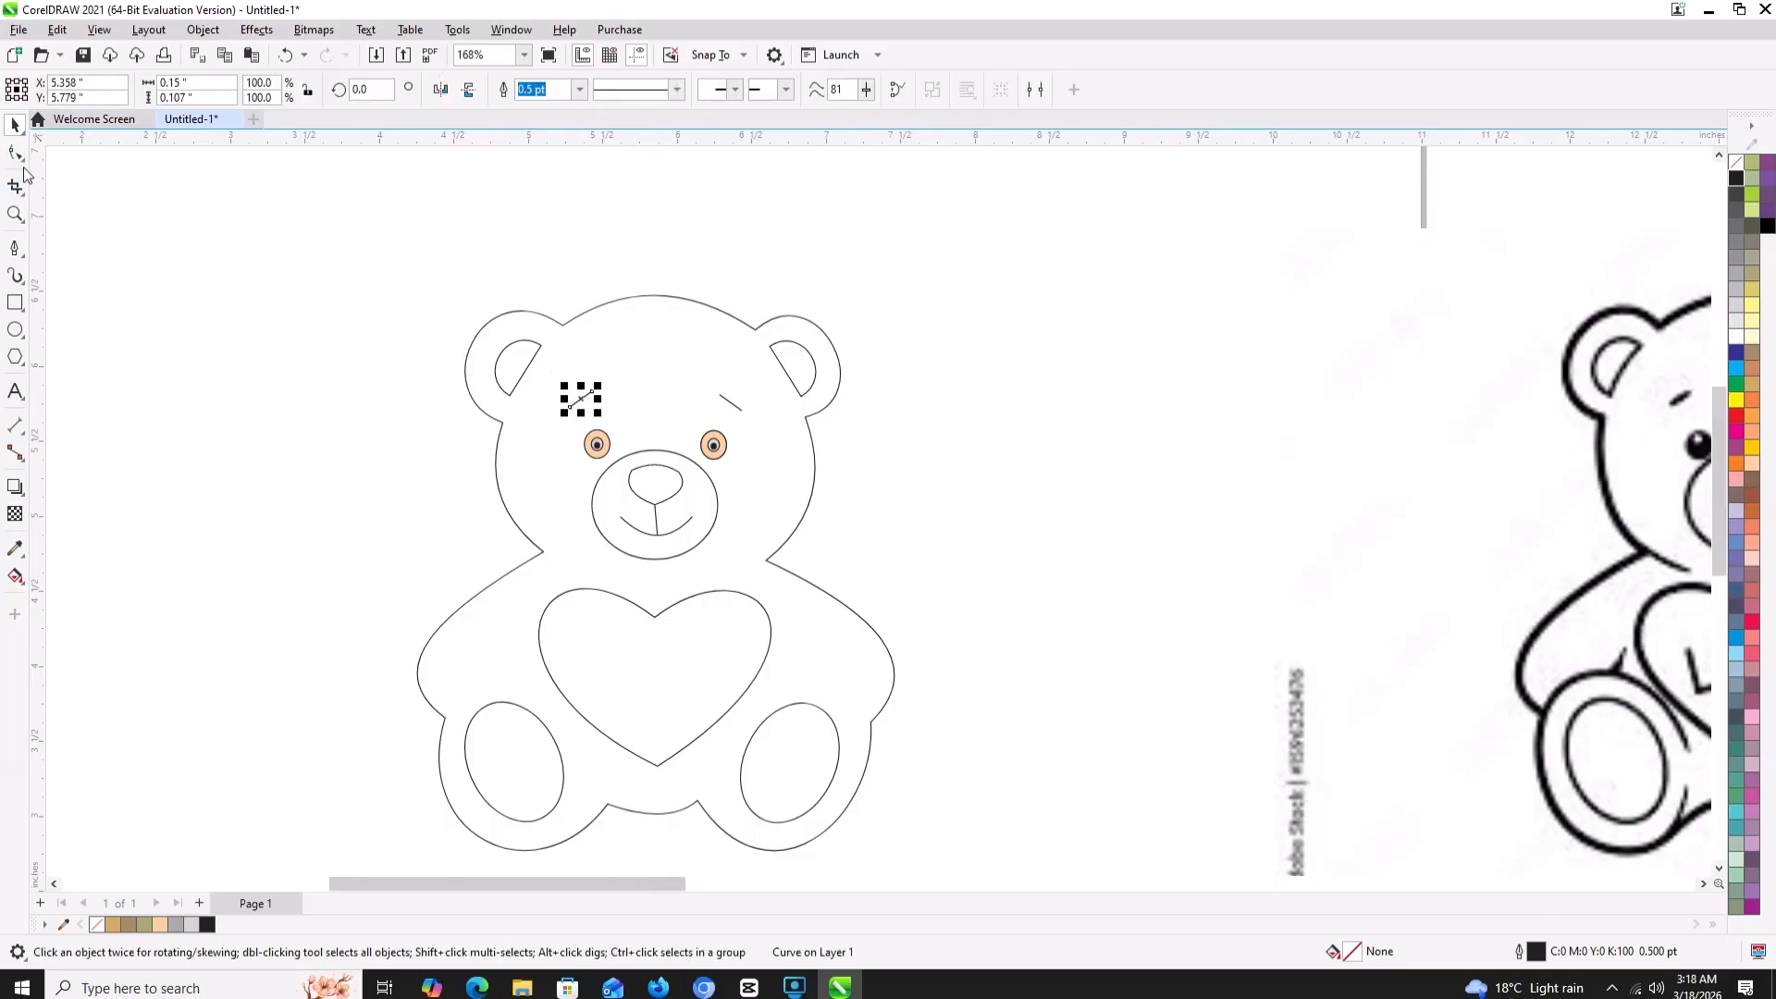
{"action": "left_click", "coordinate": [580, 89]}
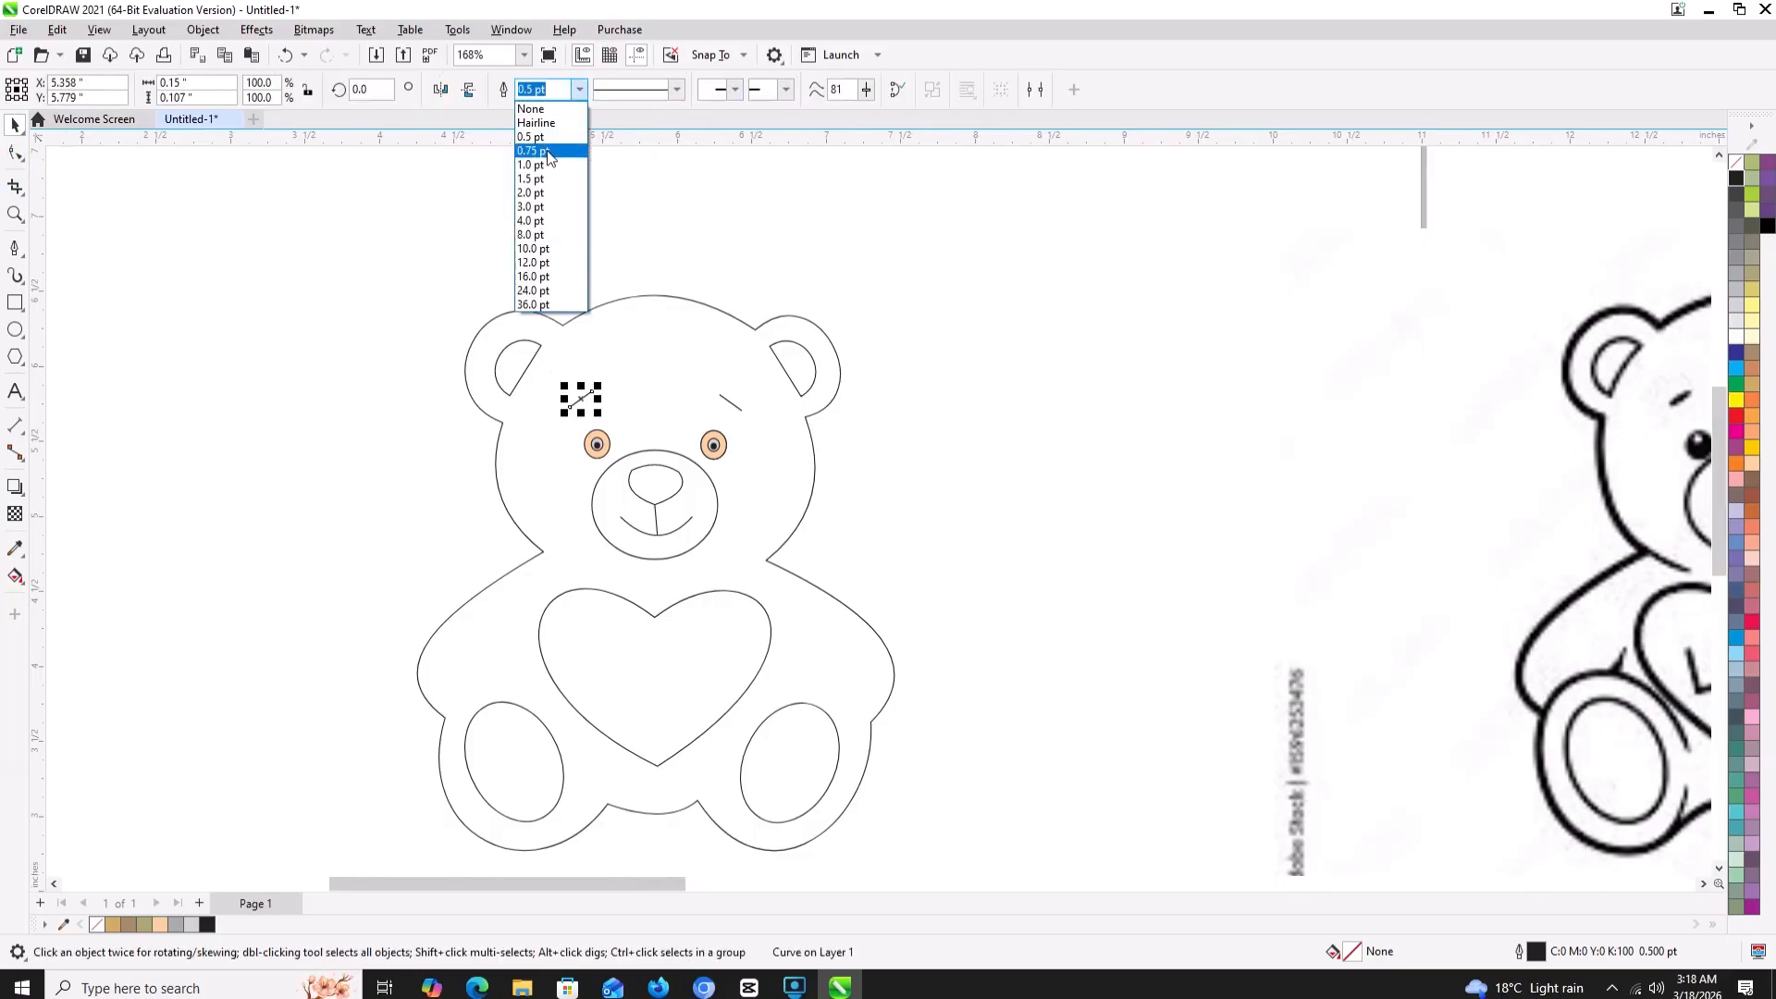
{"action": "left_click", "coordinate": [545, 157]}
{"action": "left_click", "coordinate": [573, 90]}
{"action": "left_click", "coordinate": [547, 191]}
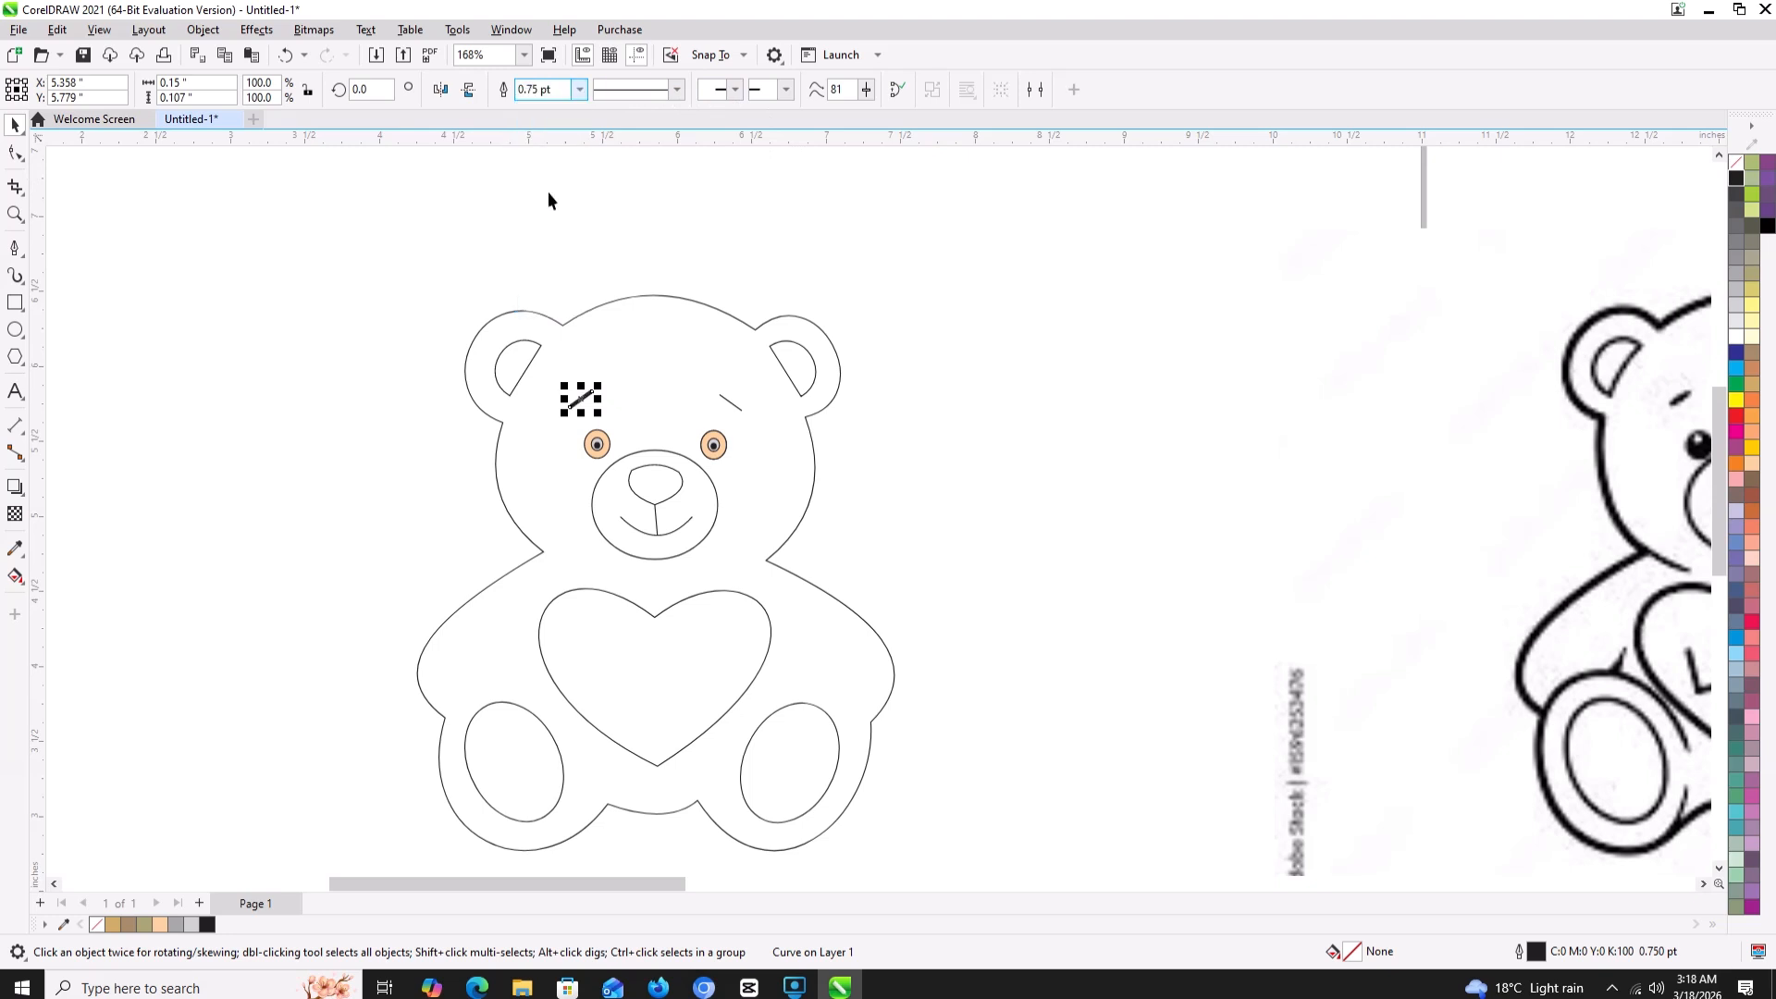
{"action": "left_click", "coordinate": [514, 231]}
- Give the right eyebrow the same 2 pt outline width
{"action": "left_click", "coordinate": [731, 404]}
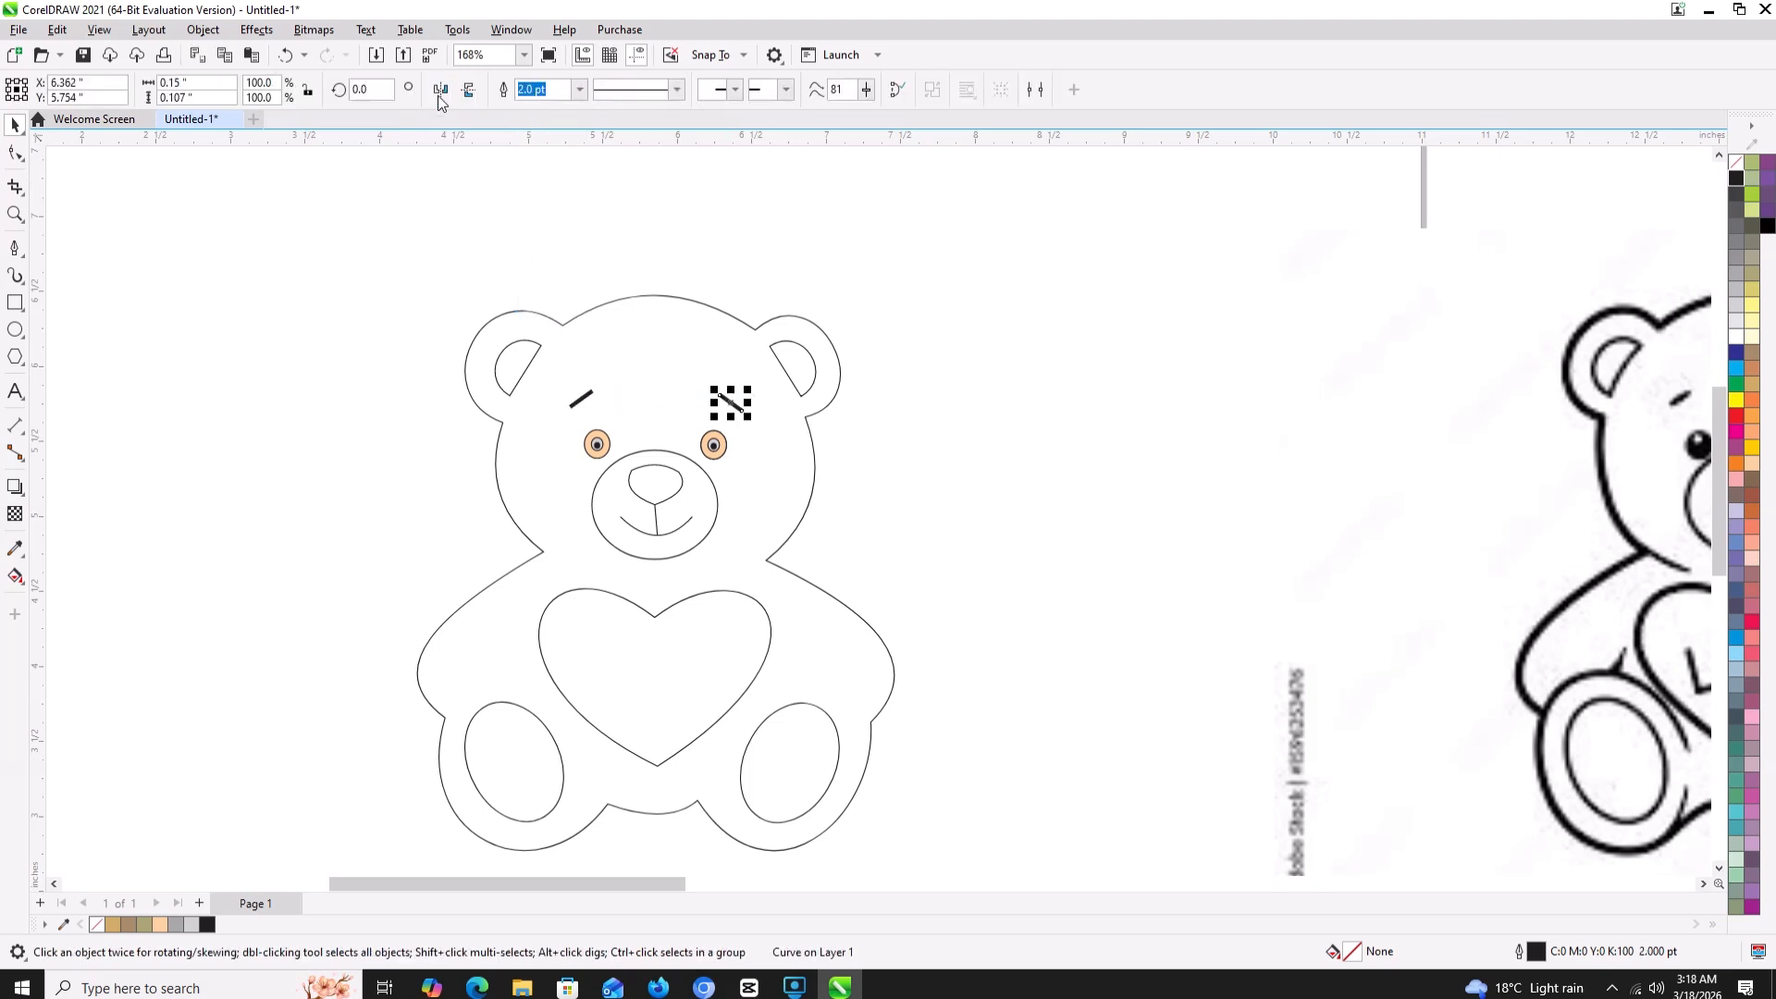
{"action": "left_click", "coordinate": [917, 396]}
{"action": "scroll", "coordinate": [707, 396], "scroll_direction": "down", "scroll_amount": 1}
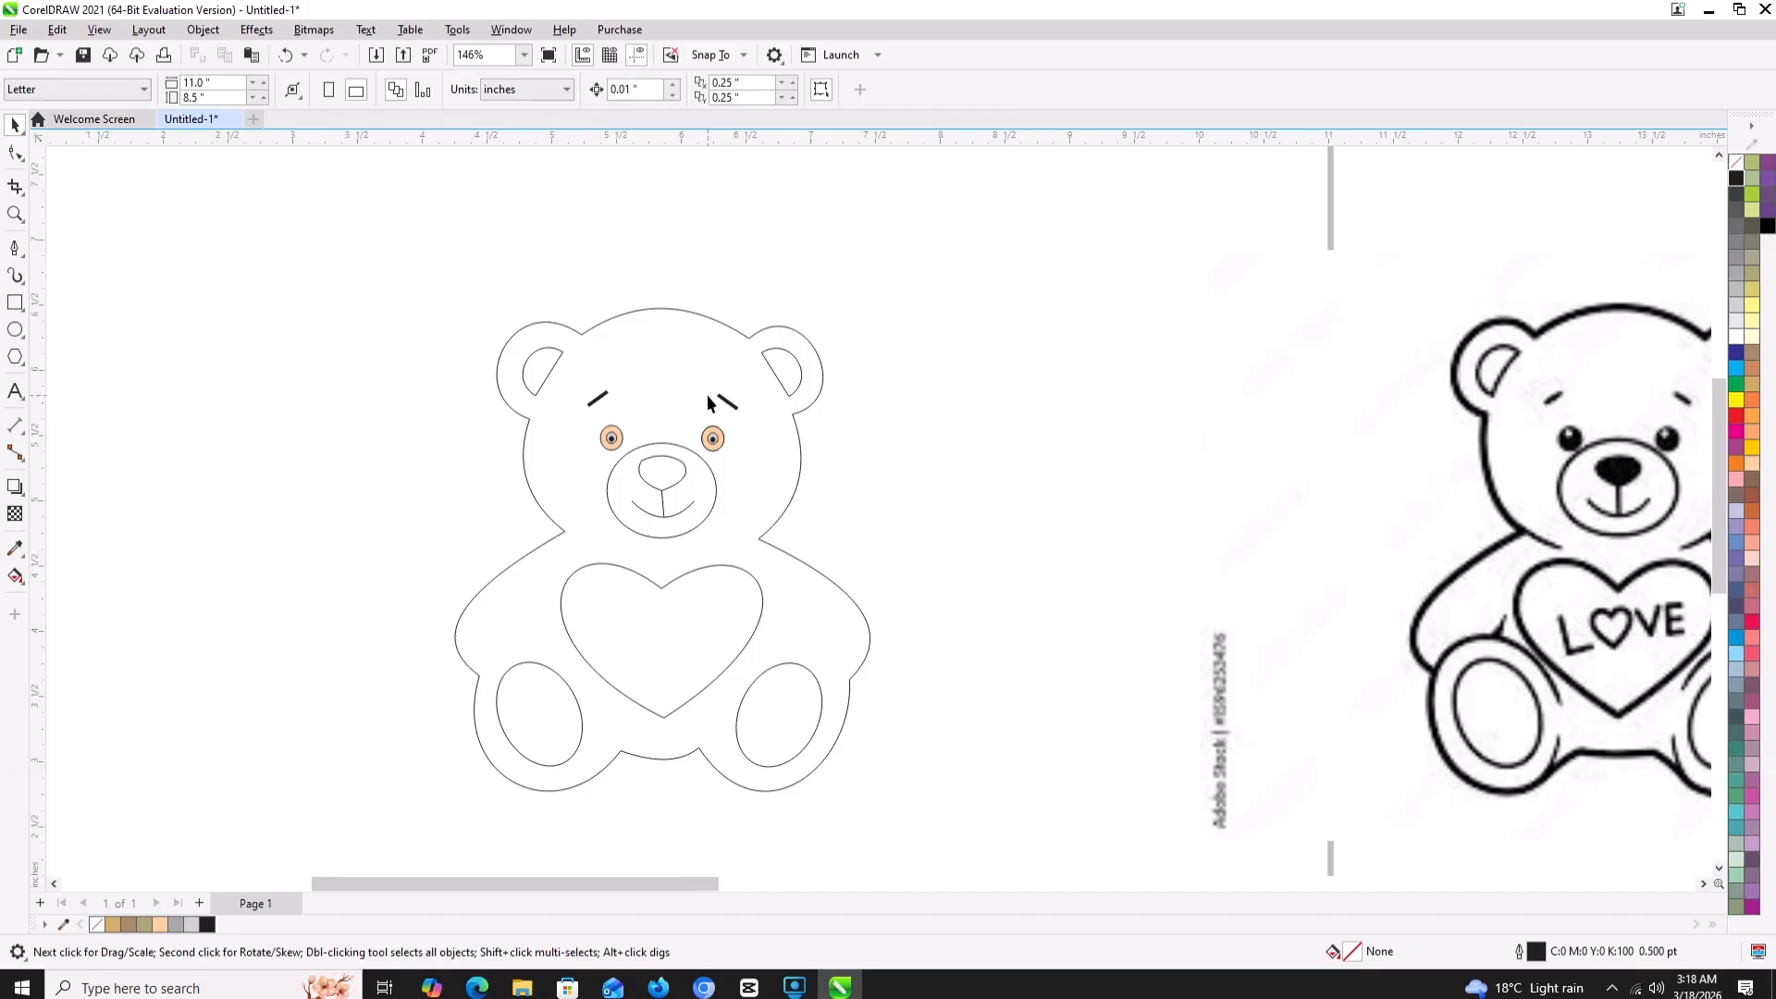
- Set the outline width of the short vertical line under the nose to 4 pt
{"action": "left_click", "coordinate": [662, 500]}
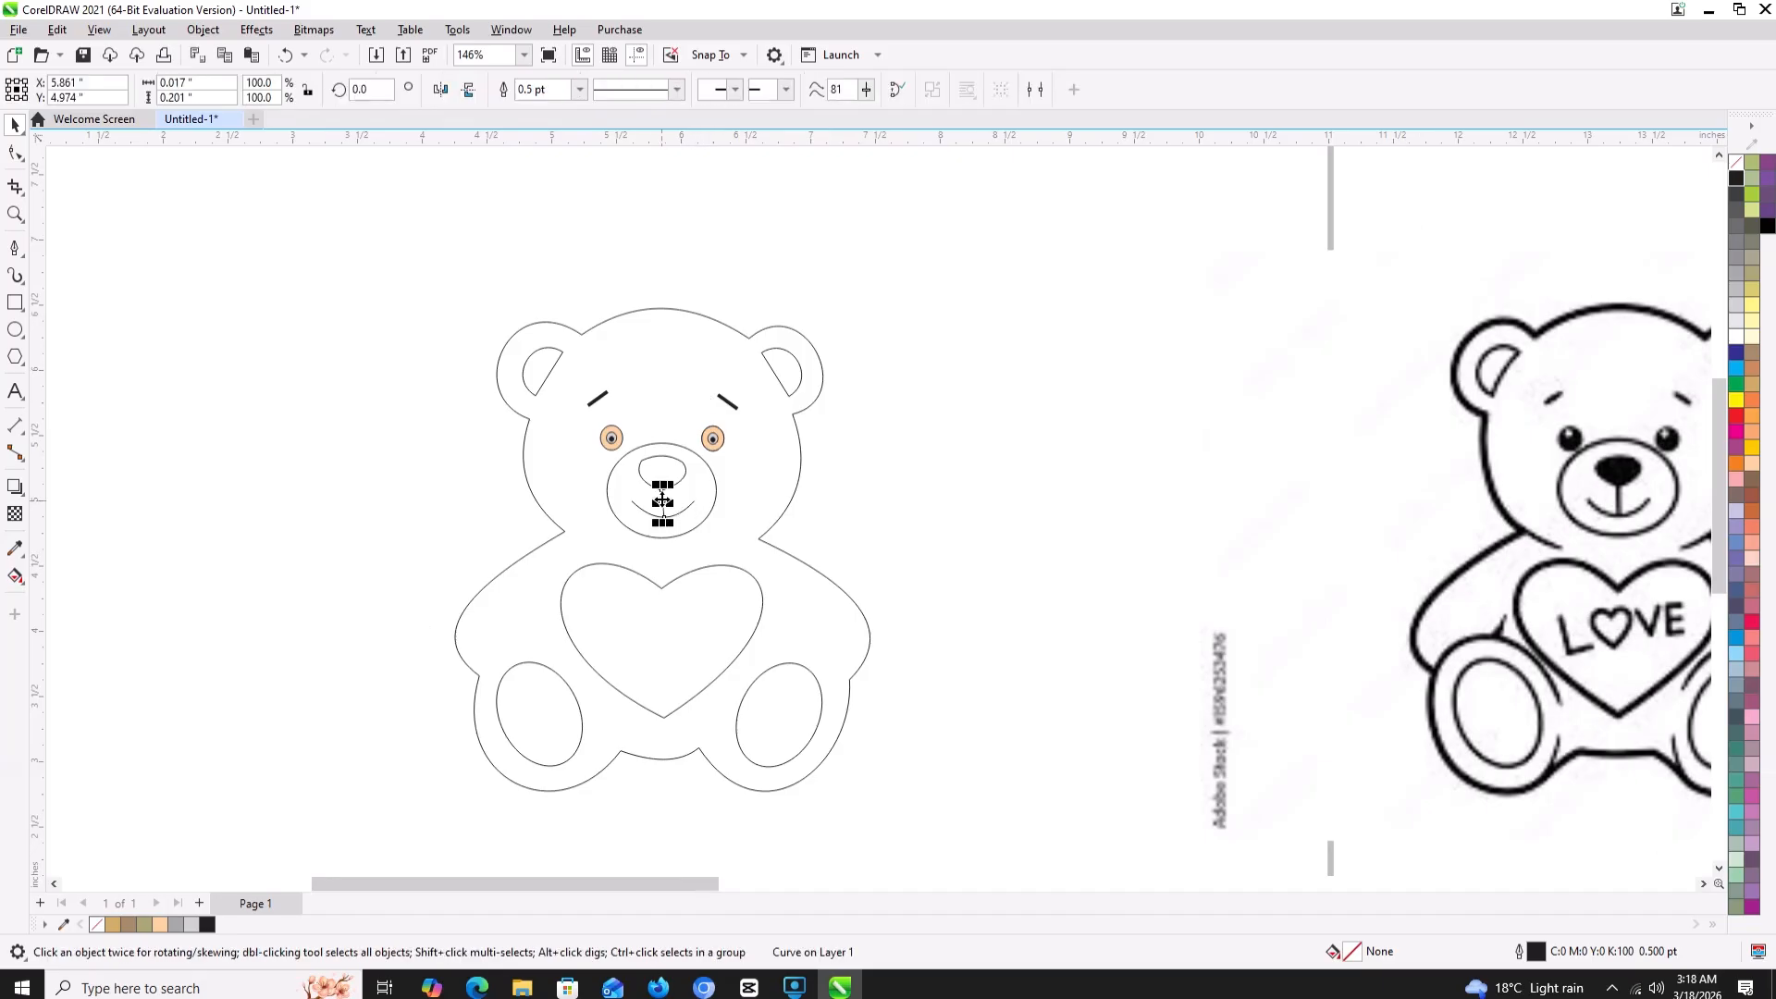
{"action": "left_click", "coordinate": [579, 89]}
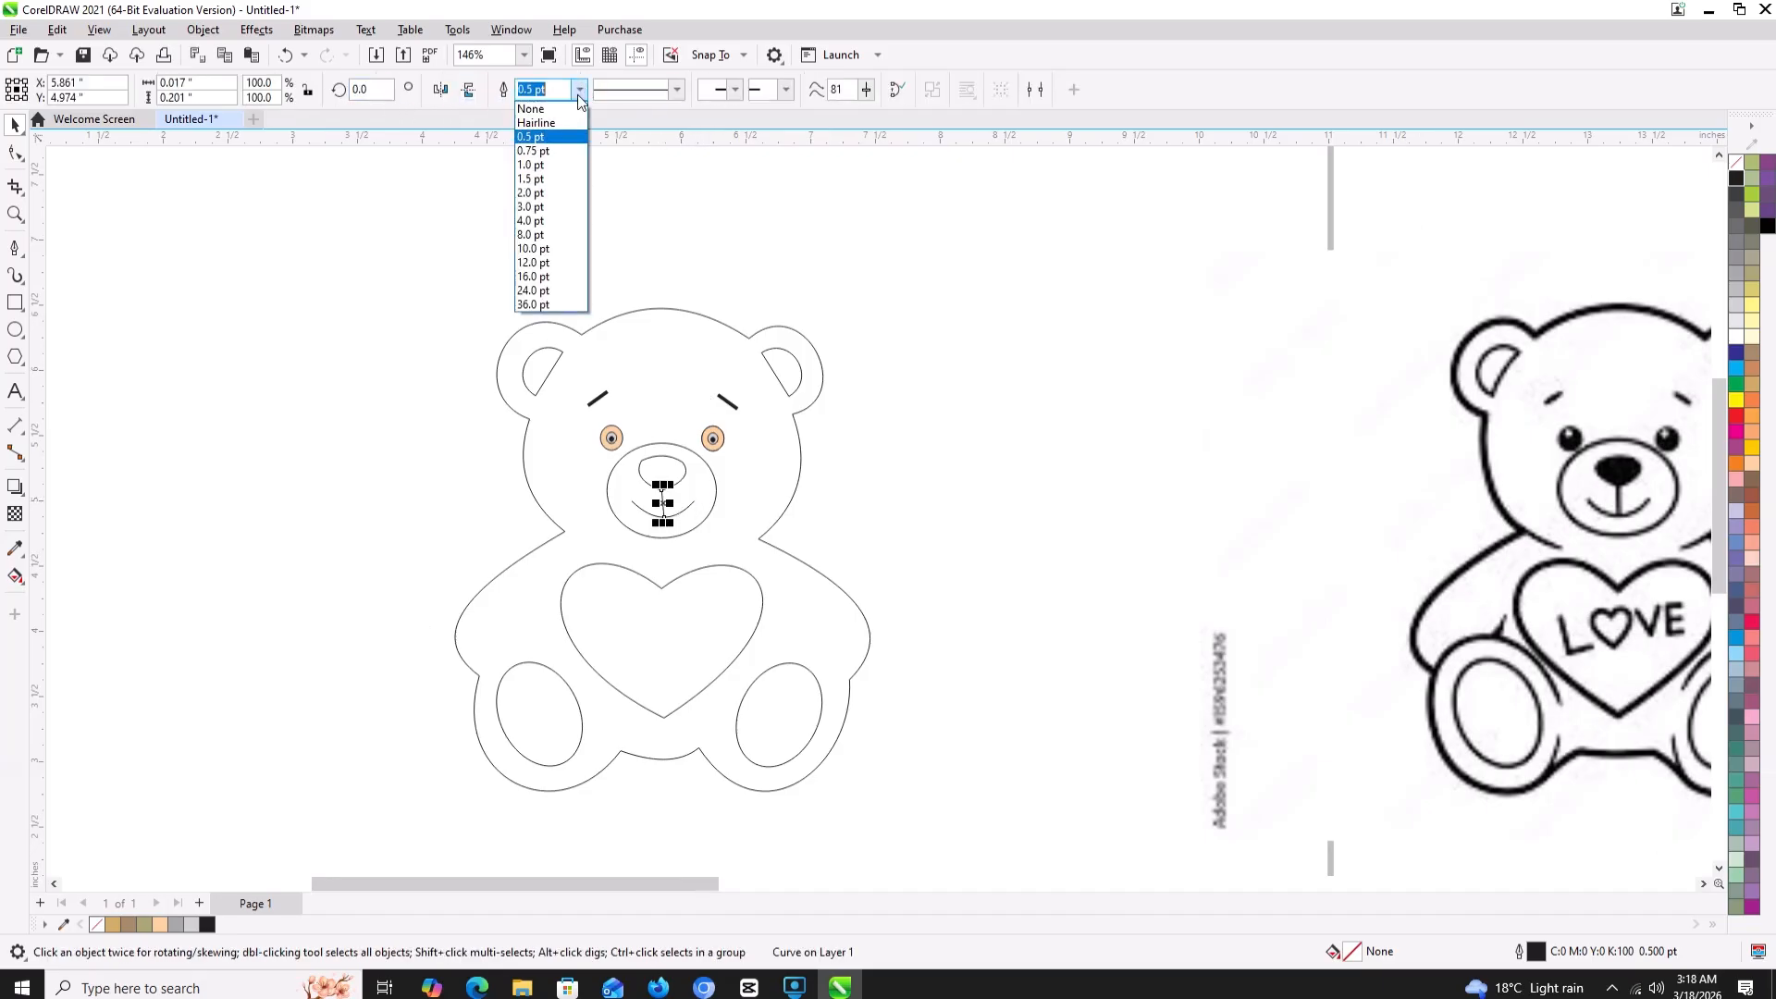
{"action": "left_click", "coordinate": [537, 207]}
{"action": "left_click", "coordinate": [442, 218]}
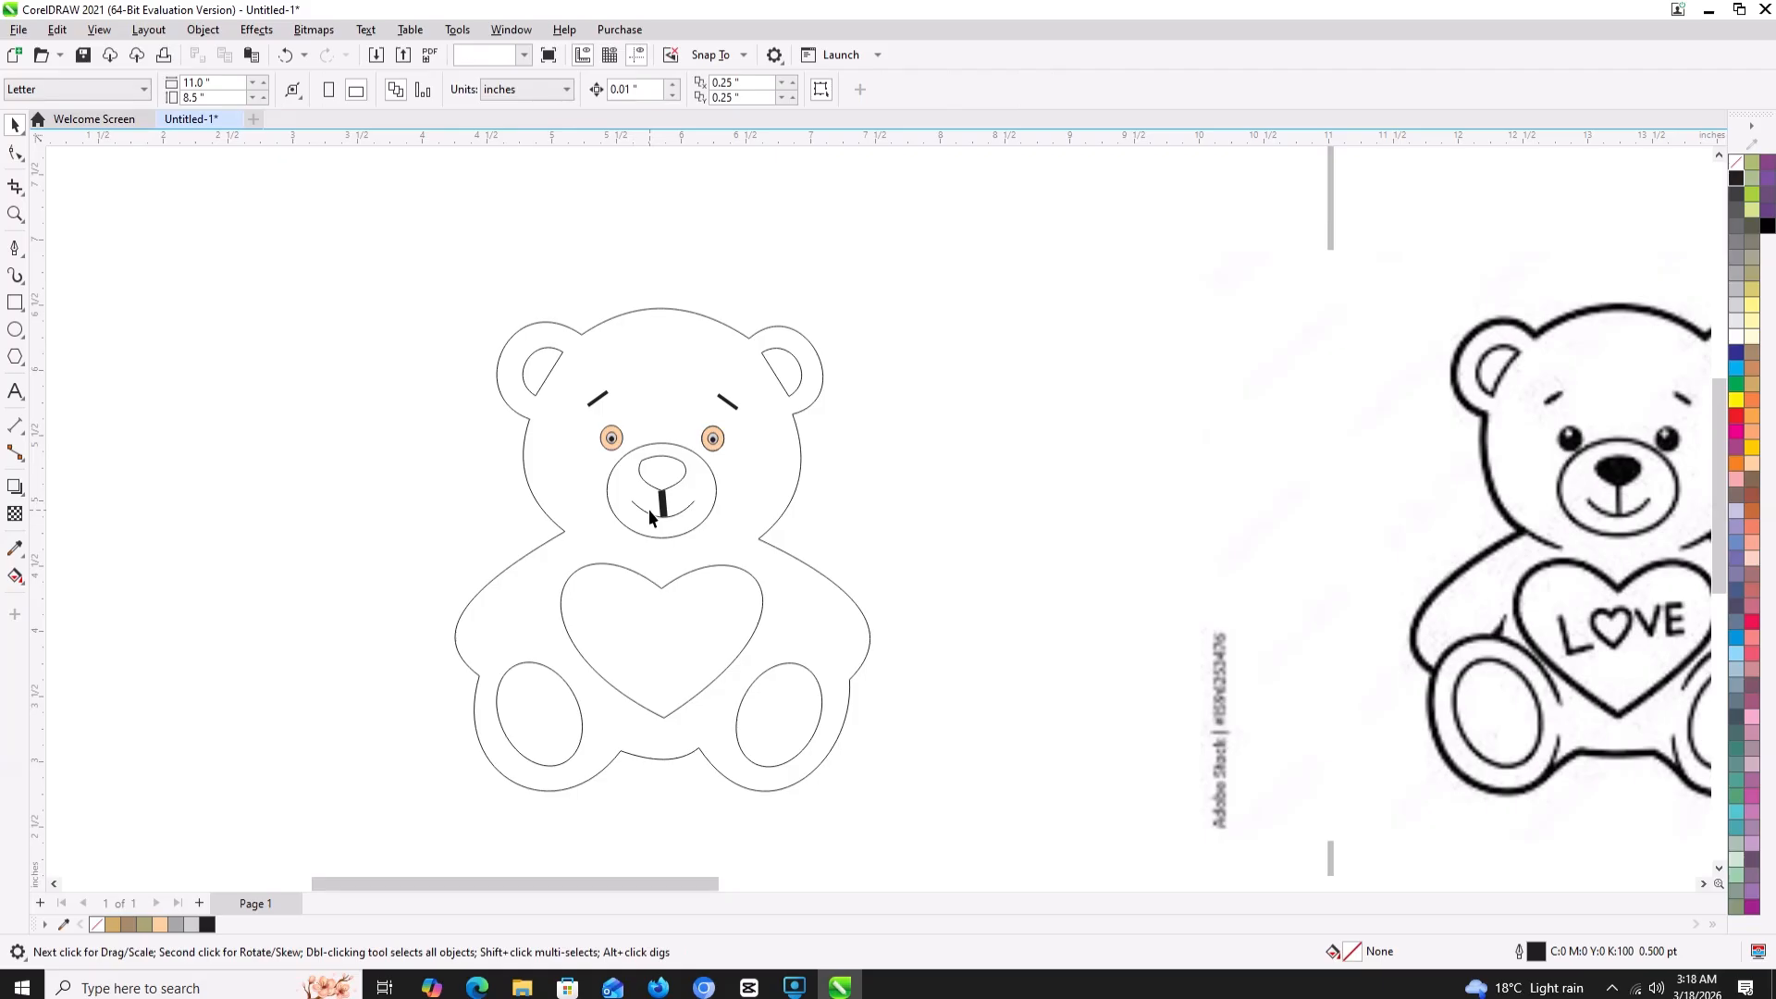
- Set the outline width of the smile curve to 4 pt
{"action": "left_click", "coordinate": [650, 509]}
{"action": "left_click", "coordinate": [580, 88]}
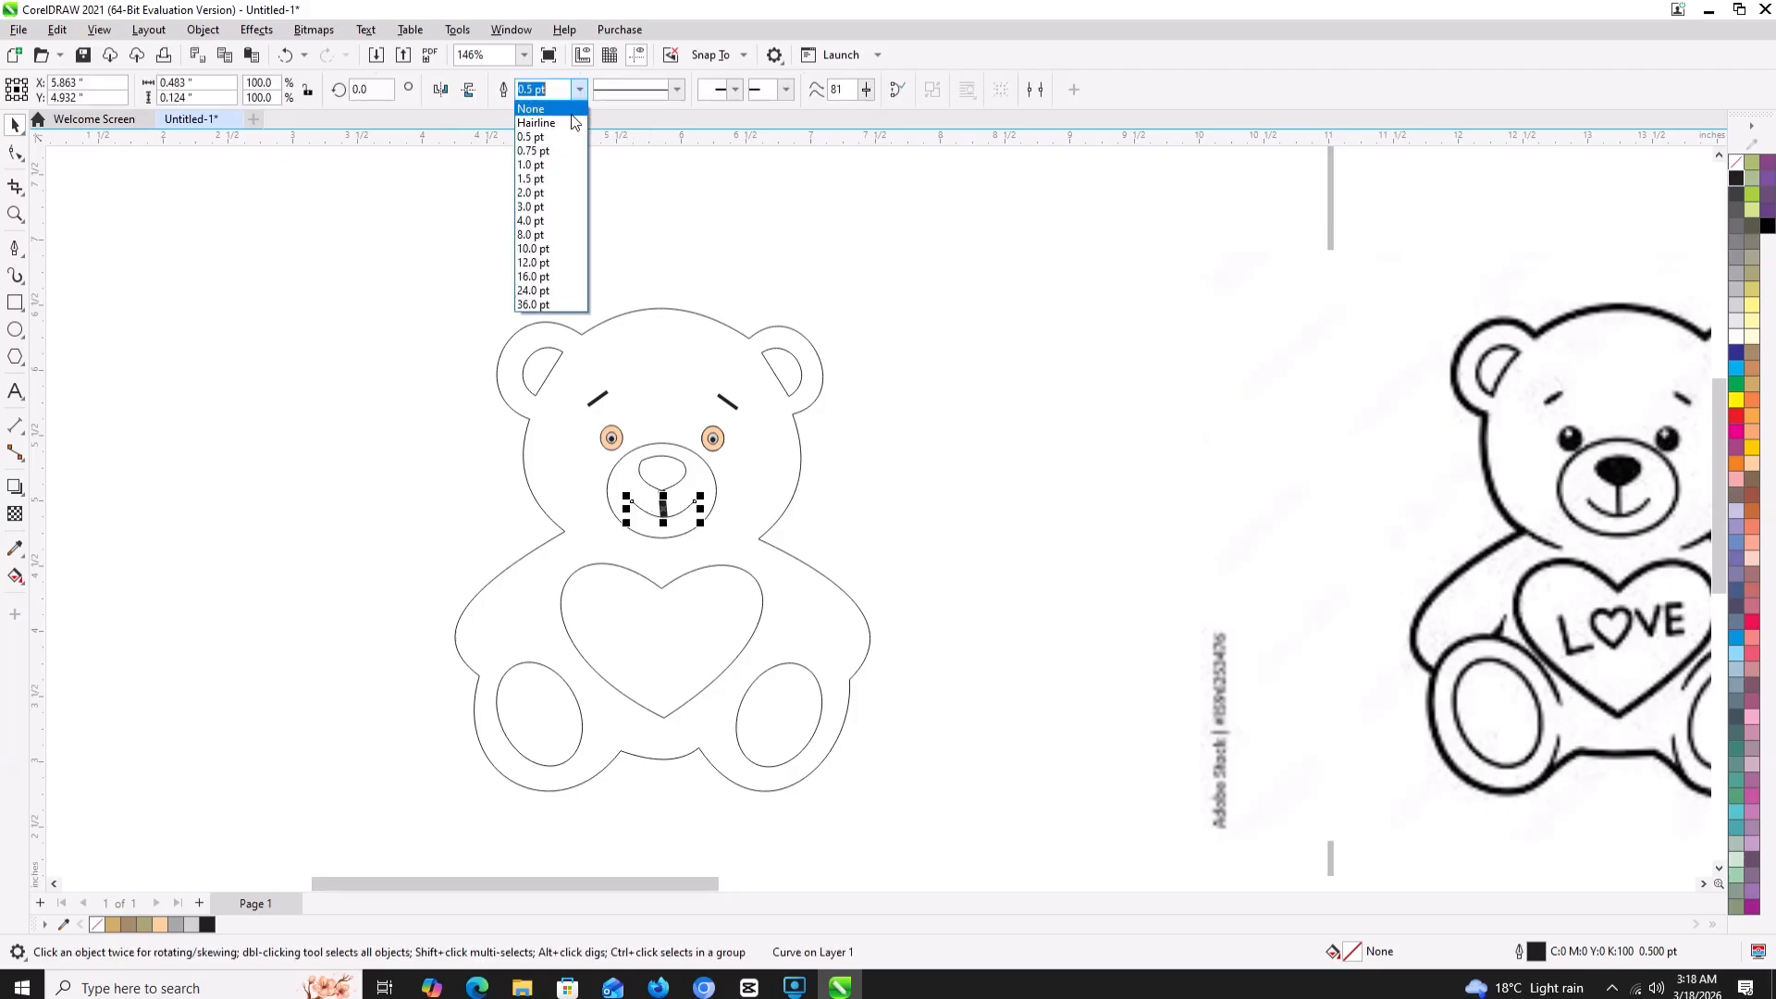
{"action": "left_click", "coordinate": [549, 222]}
{"action": "left_click", "coordinate": [464, 261]}
- Reduce the outline width of the vertical line under the nose so it is thinner than the smile
{"action": "left_click", "coordinate": [664, 504]}
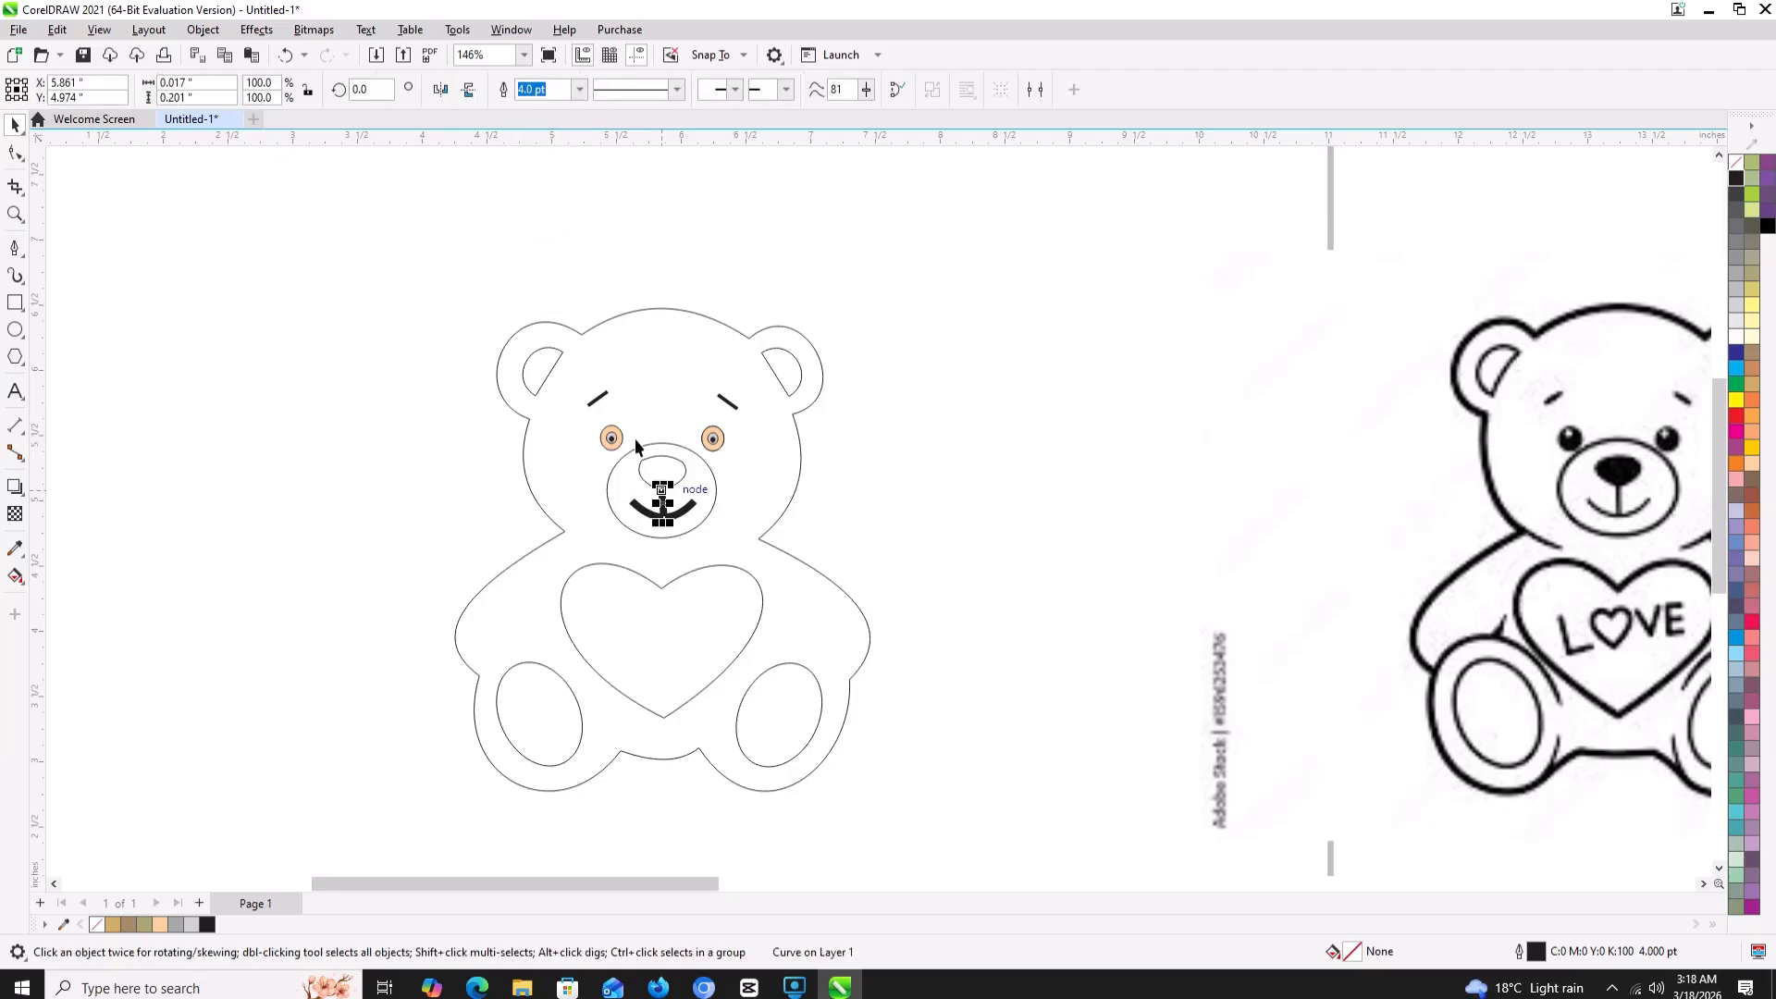
{"action": "left_click", "coordinate": [579, 89]}
{"action": "left_click", "coordinate": [550, 220]}
{"action": "left_click", "coordinate": [555, 389]}
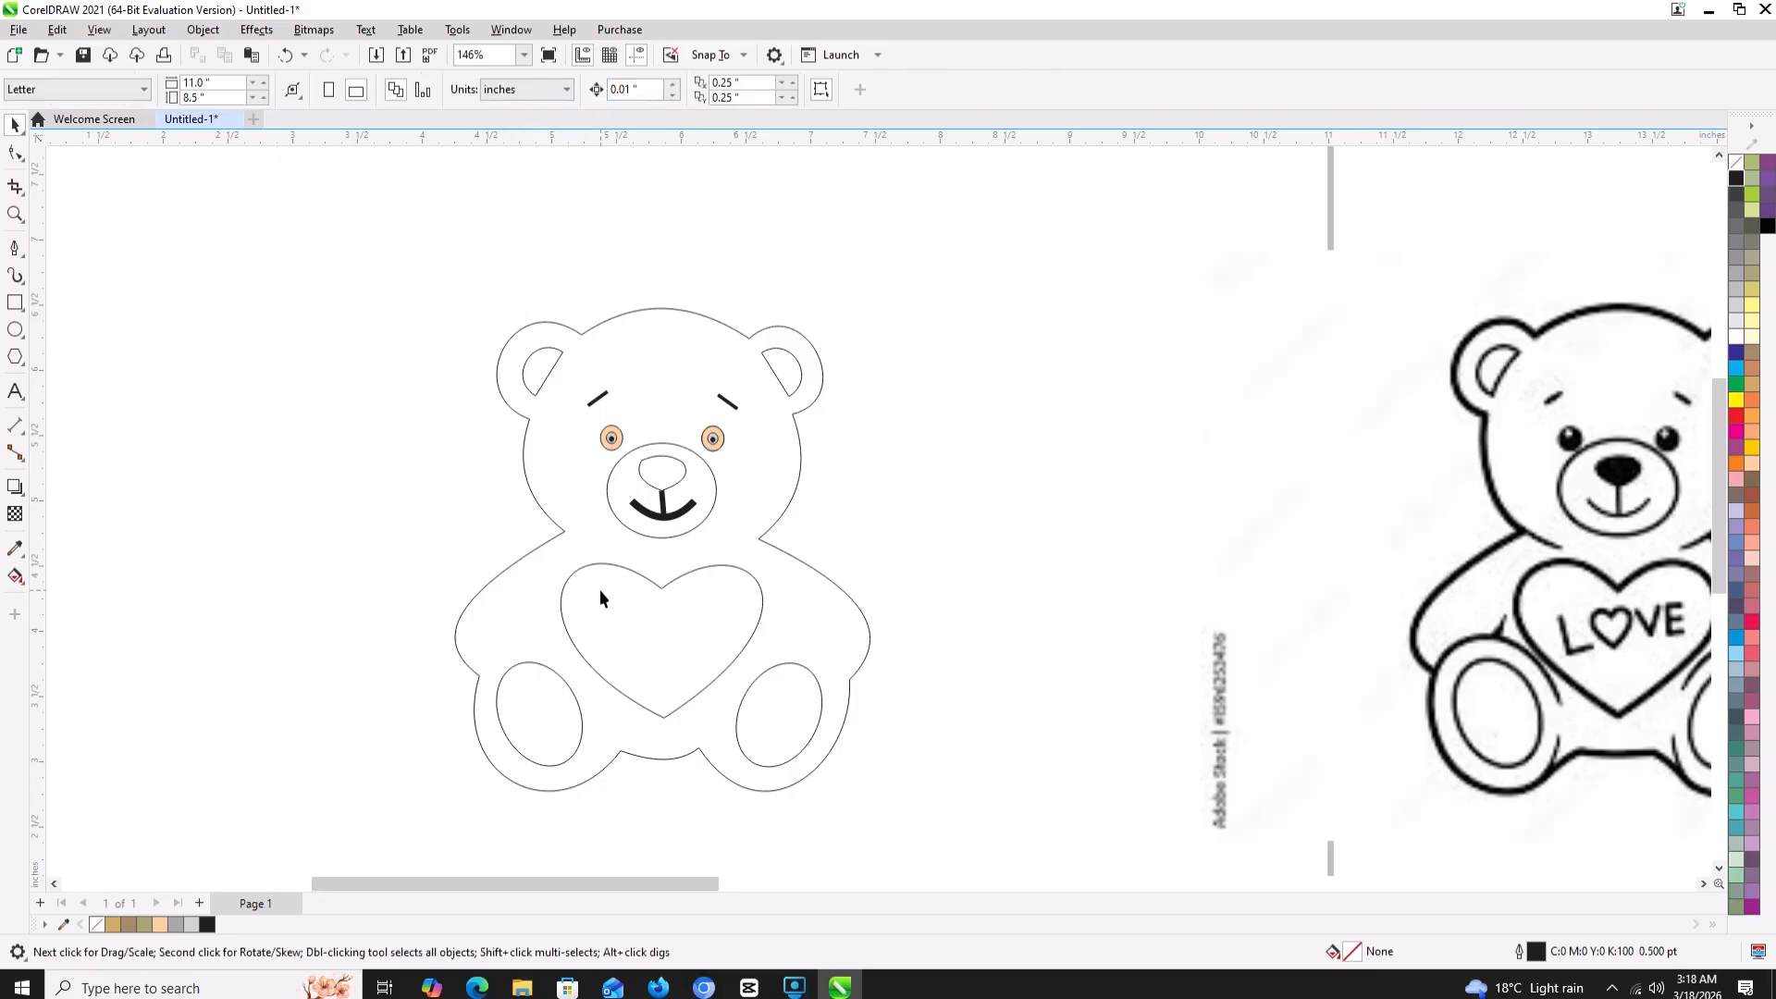
- Move the five fabric texture bitmaps together to the area below the traced bear, across the page's lower edge
{"action": "scroll", "coordinate": [500, 418], "scroll_direction": "down", "scroll_amount": 1}
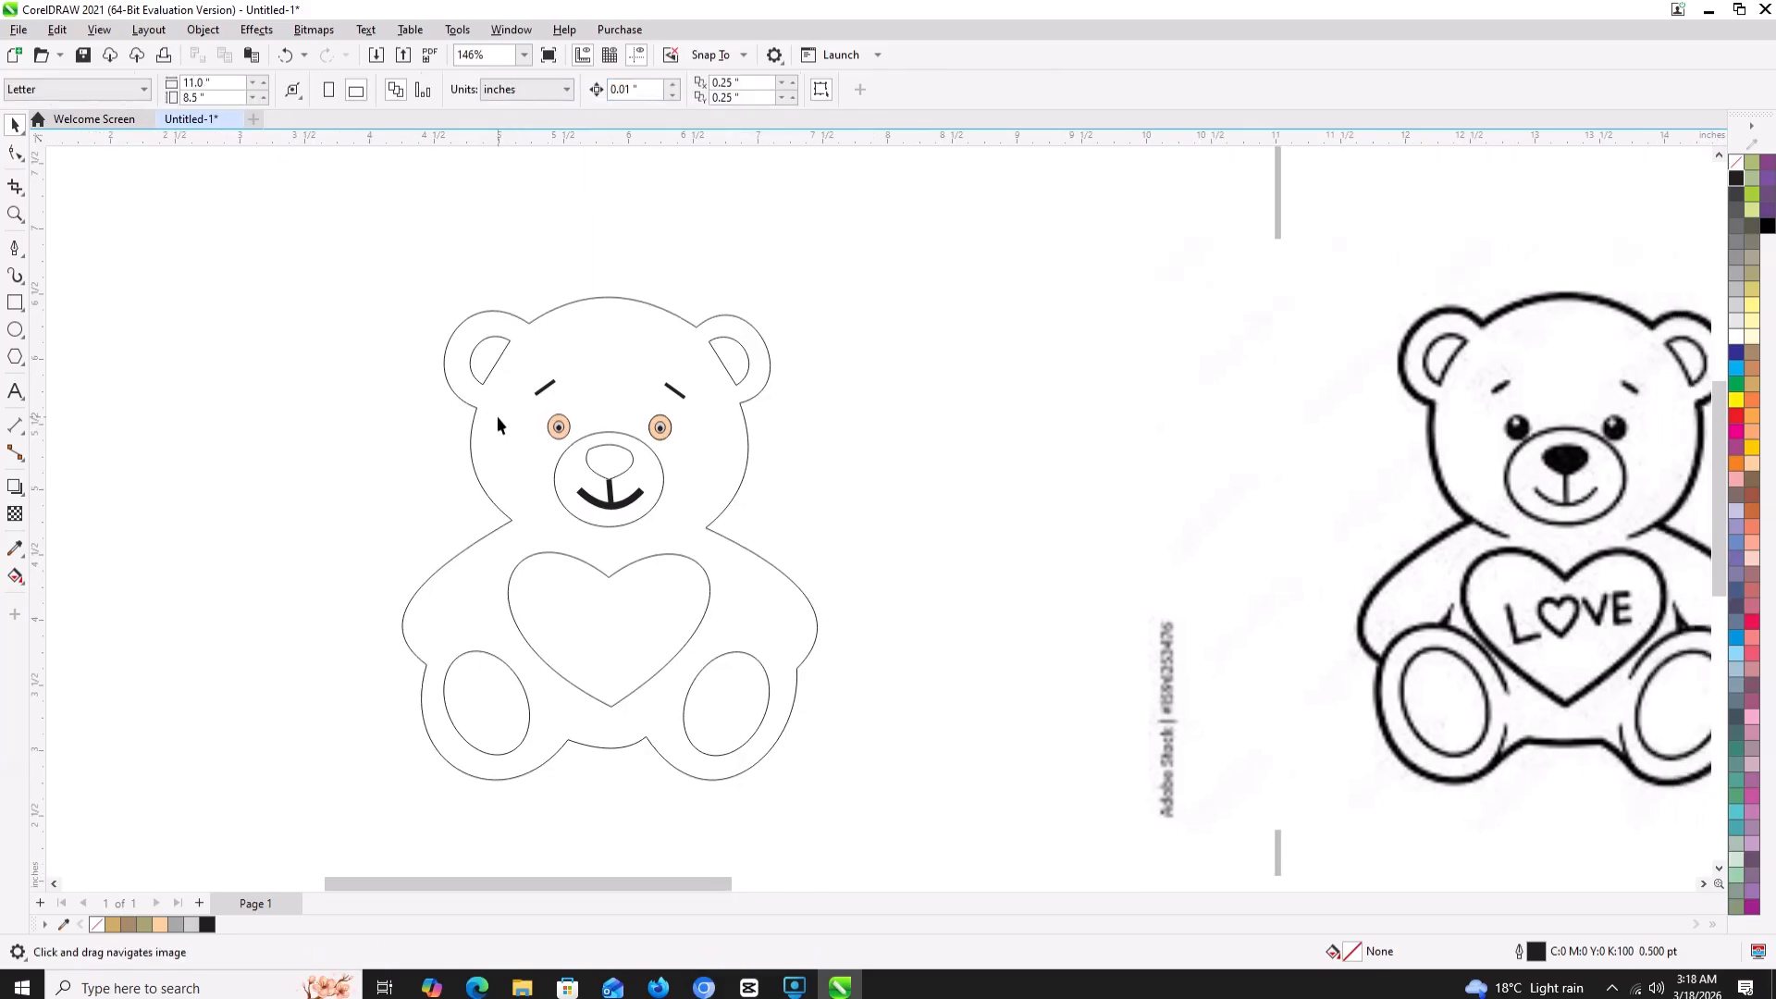
{"action": "scroll", "coordinate": [497, 417], "scroll_direction": "down", "scroll_amount": 4}
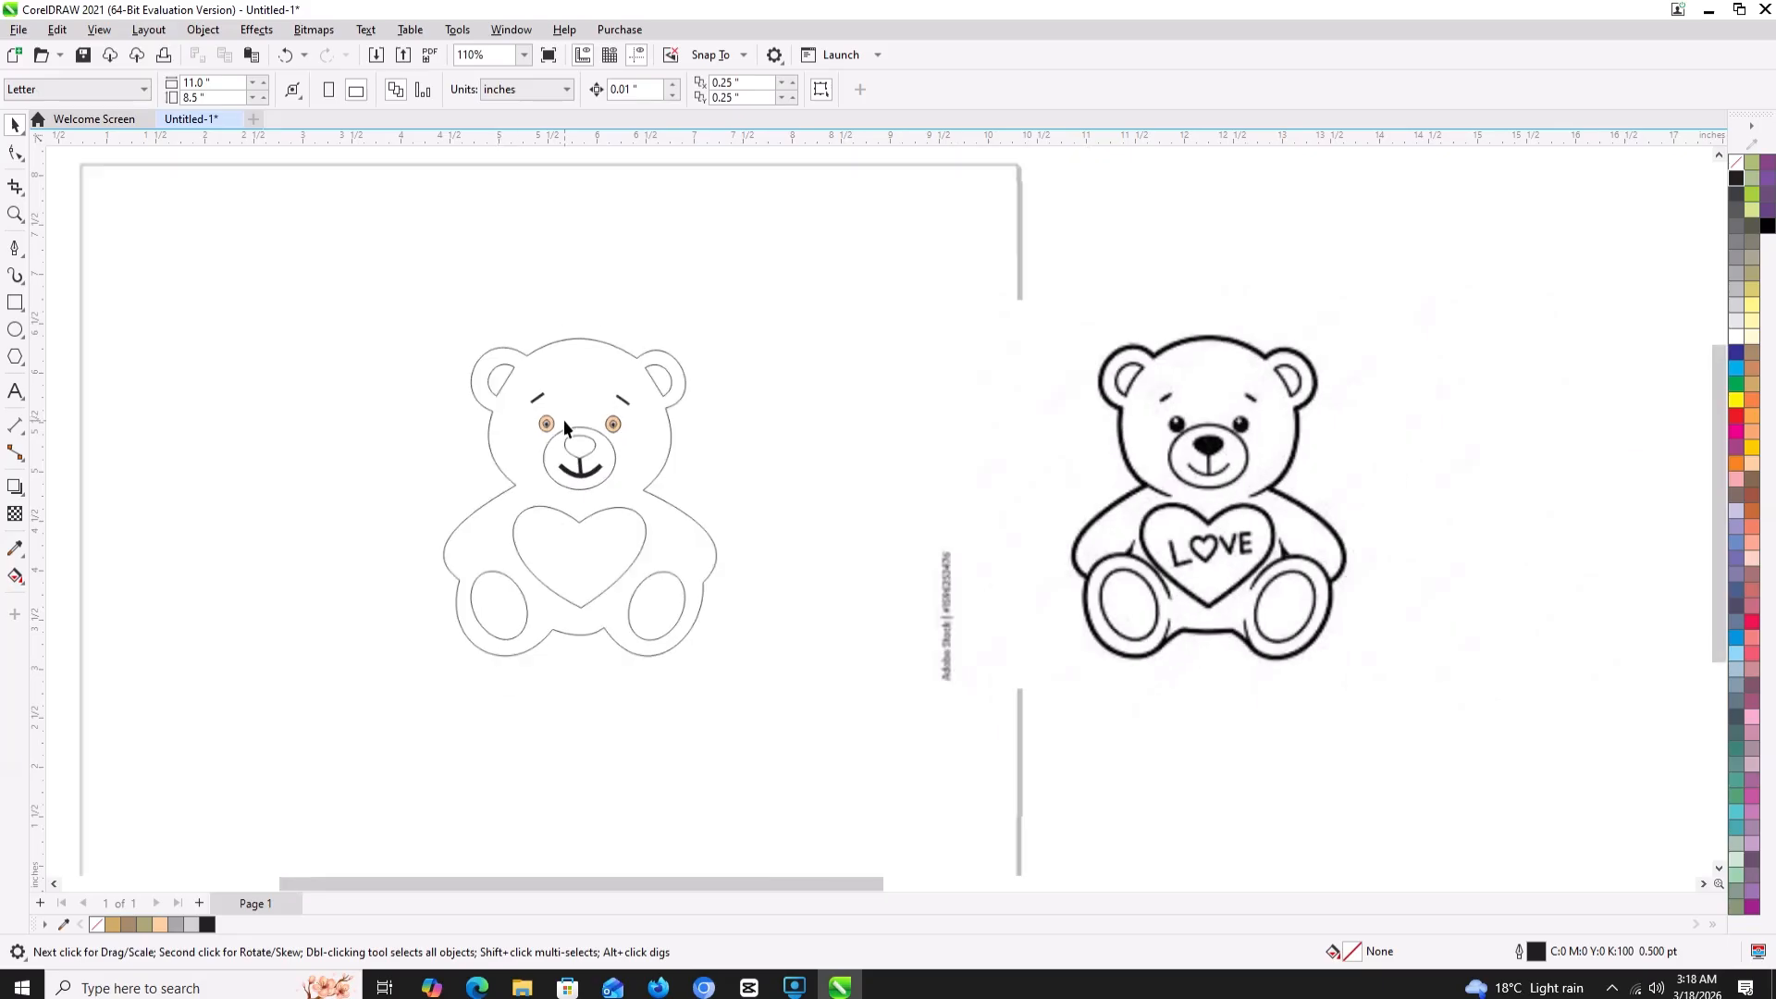
{"action": "scroll", "coordinate": [915, 471], "scroll_direction": "down", "scroll_amount": 1}
{"action": "left_click_drag", "start_coordinate": [1582, 553], "coordinate": [1312, 554]}
{"action": "left_click_drag", "start_coordinate": [1065, 376], "coordinate": [1113, 419]}
{"action": "left_click_drag", "start_coordinate": [1656, 645], "coordinate": [1656, 647]}
{"action": "left_click_drag", "start_coordinate": [1399, 539], "coordinate": [686, 665]}
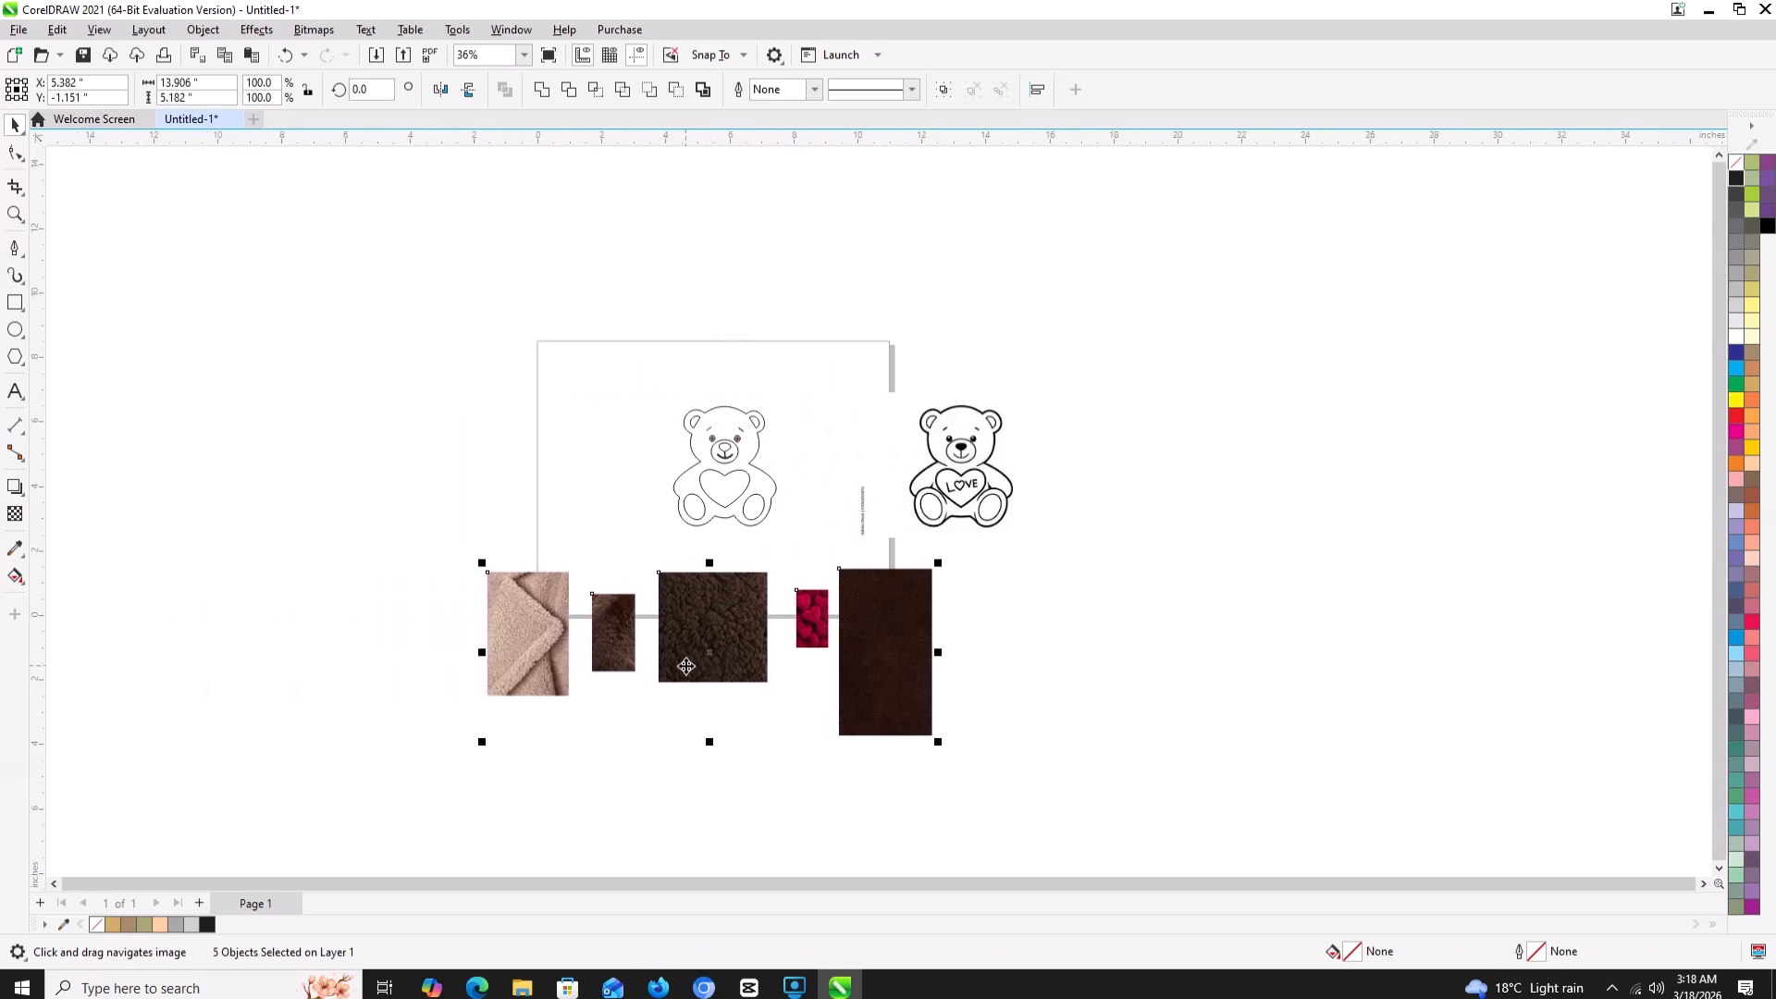
{"action": "scroll", "coordinate": [686, 666], "scroll_direction": "up", "scroll_amount": 2}
{"action": "scroll", "coordinate": [678, 618], "scroll_direction": "up", "scroll_amount": 1}
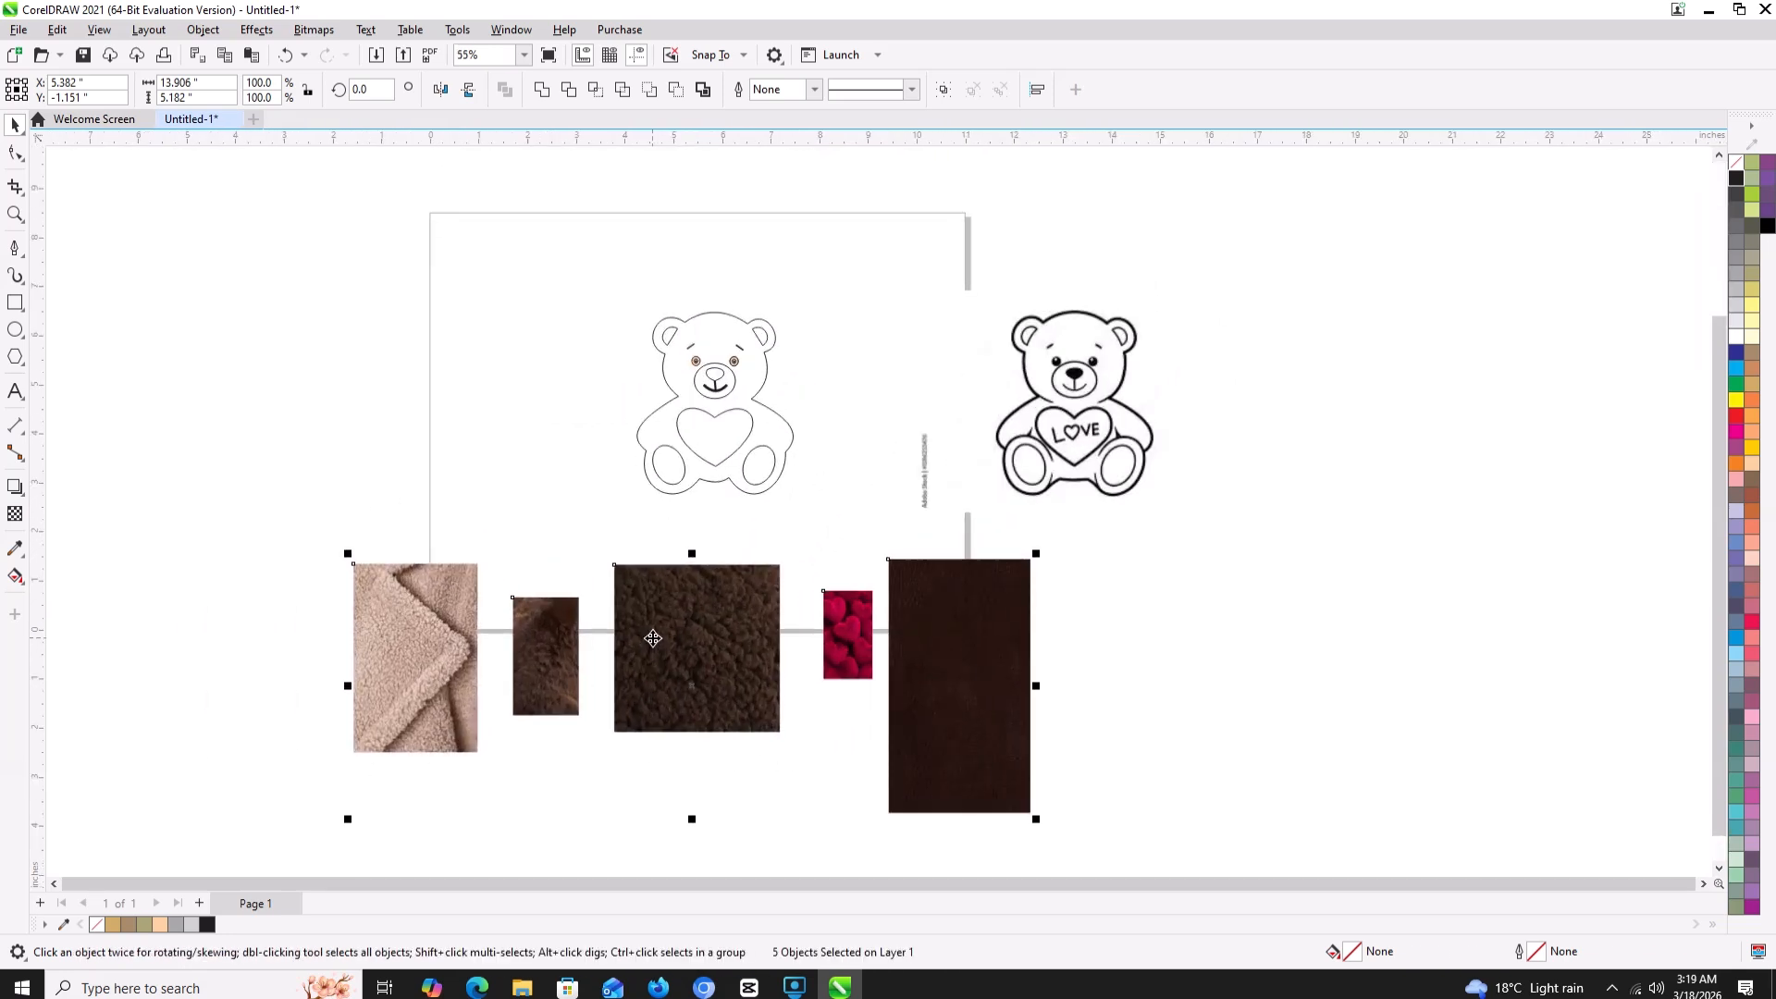
- Copy the beige fleece bitmap, and PowerClip the original inside the bear's left foot pad ellipse
{"action": "left_click", "coordinate": [389, 609]}
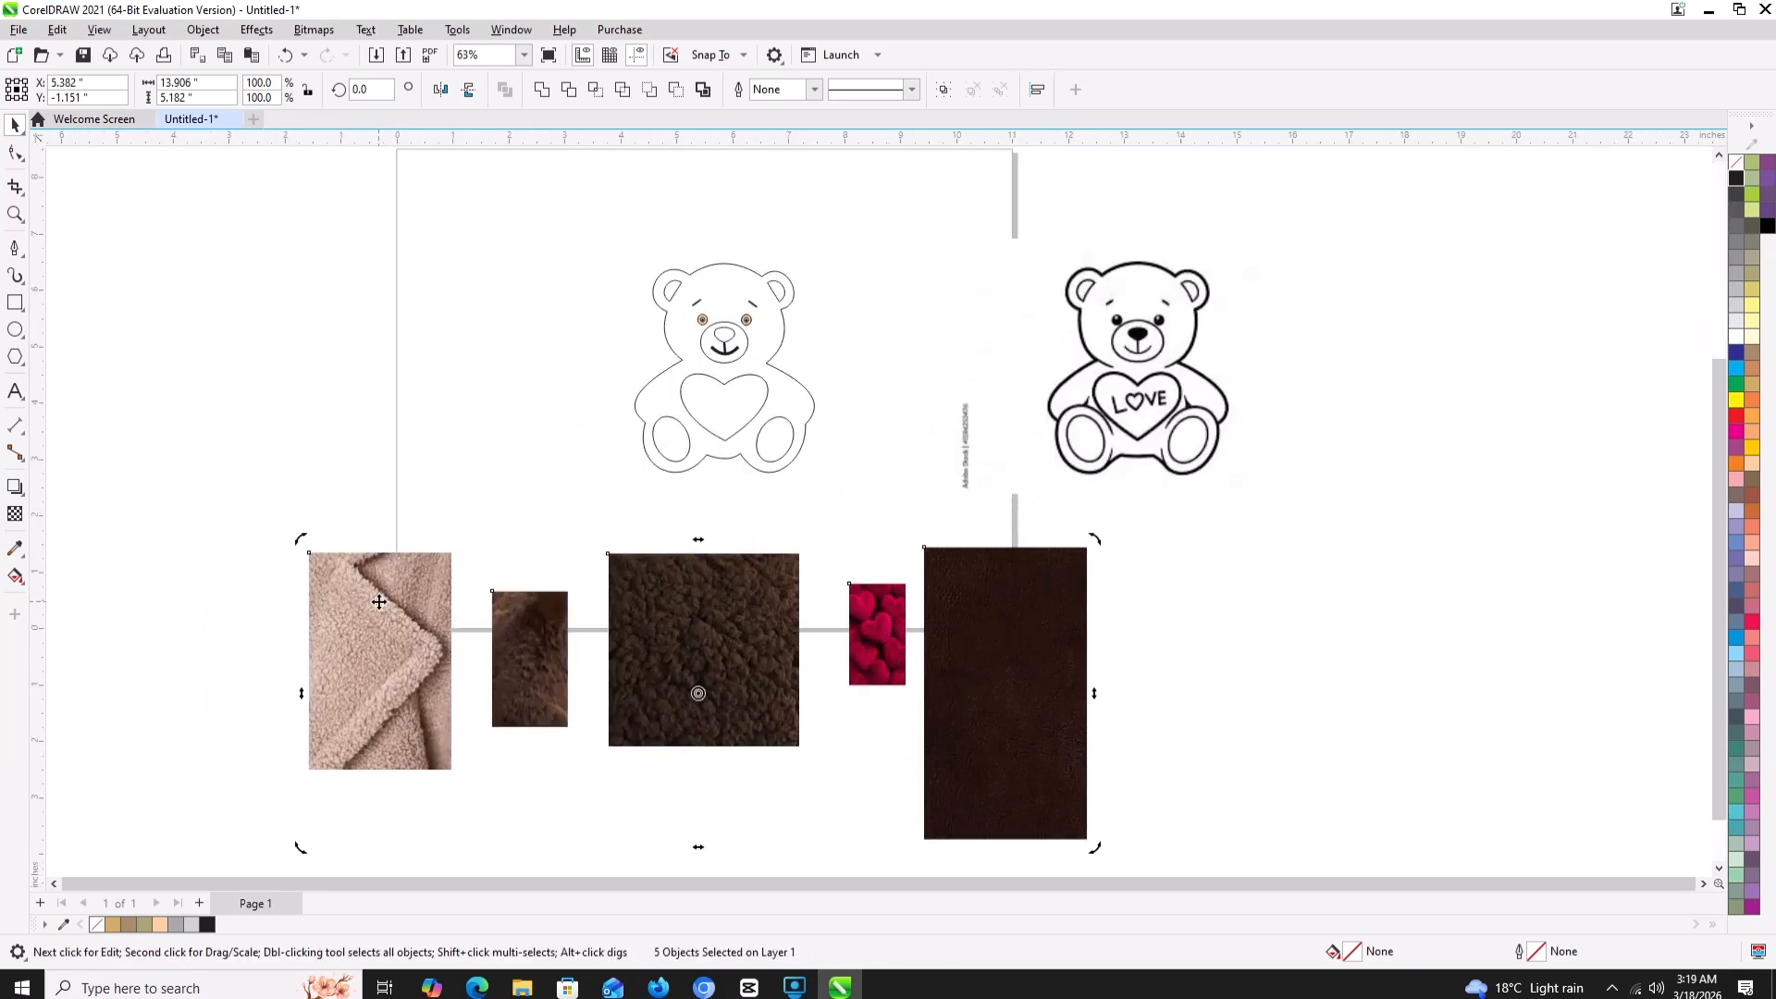
{"action": "right_click", "coordinate": [340, 598]}
{"action": "left_click", "coordinate": [347, 616]}
{"action": "right_click", "coordinate": [355, 616]}
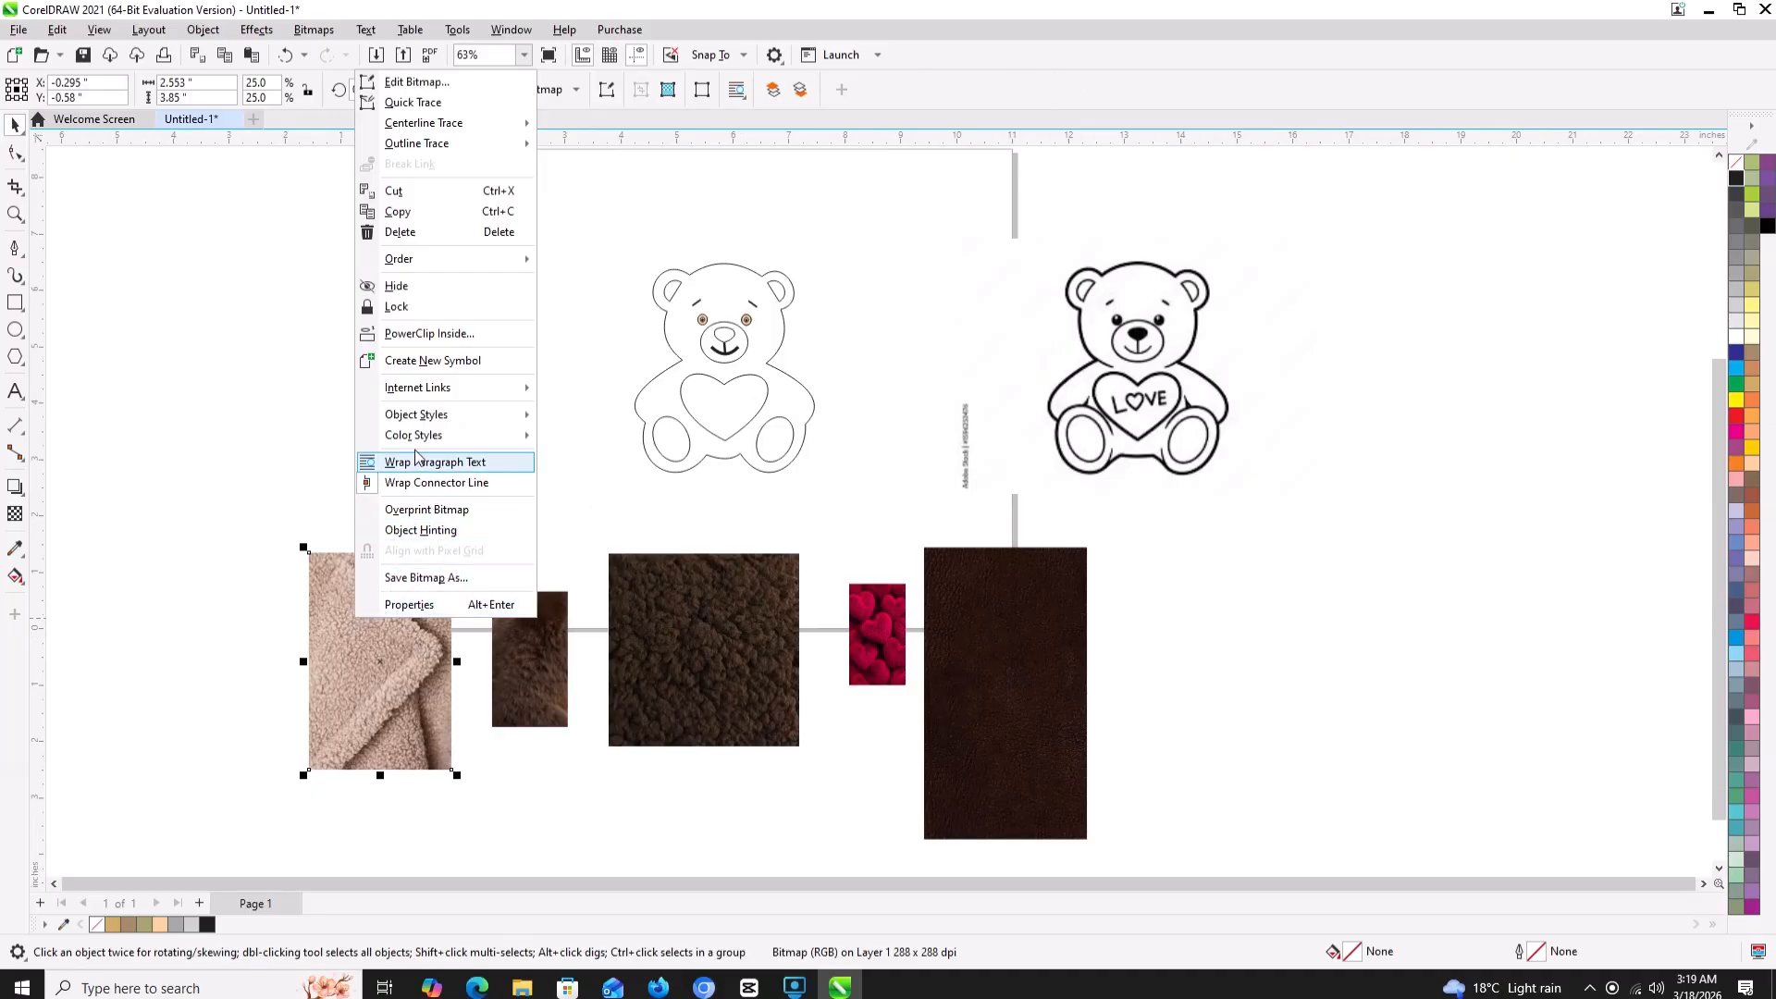
{"action": "left_click", "coordinate": [411, 212]}
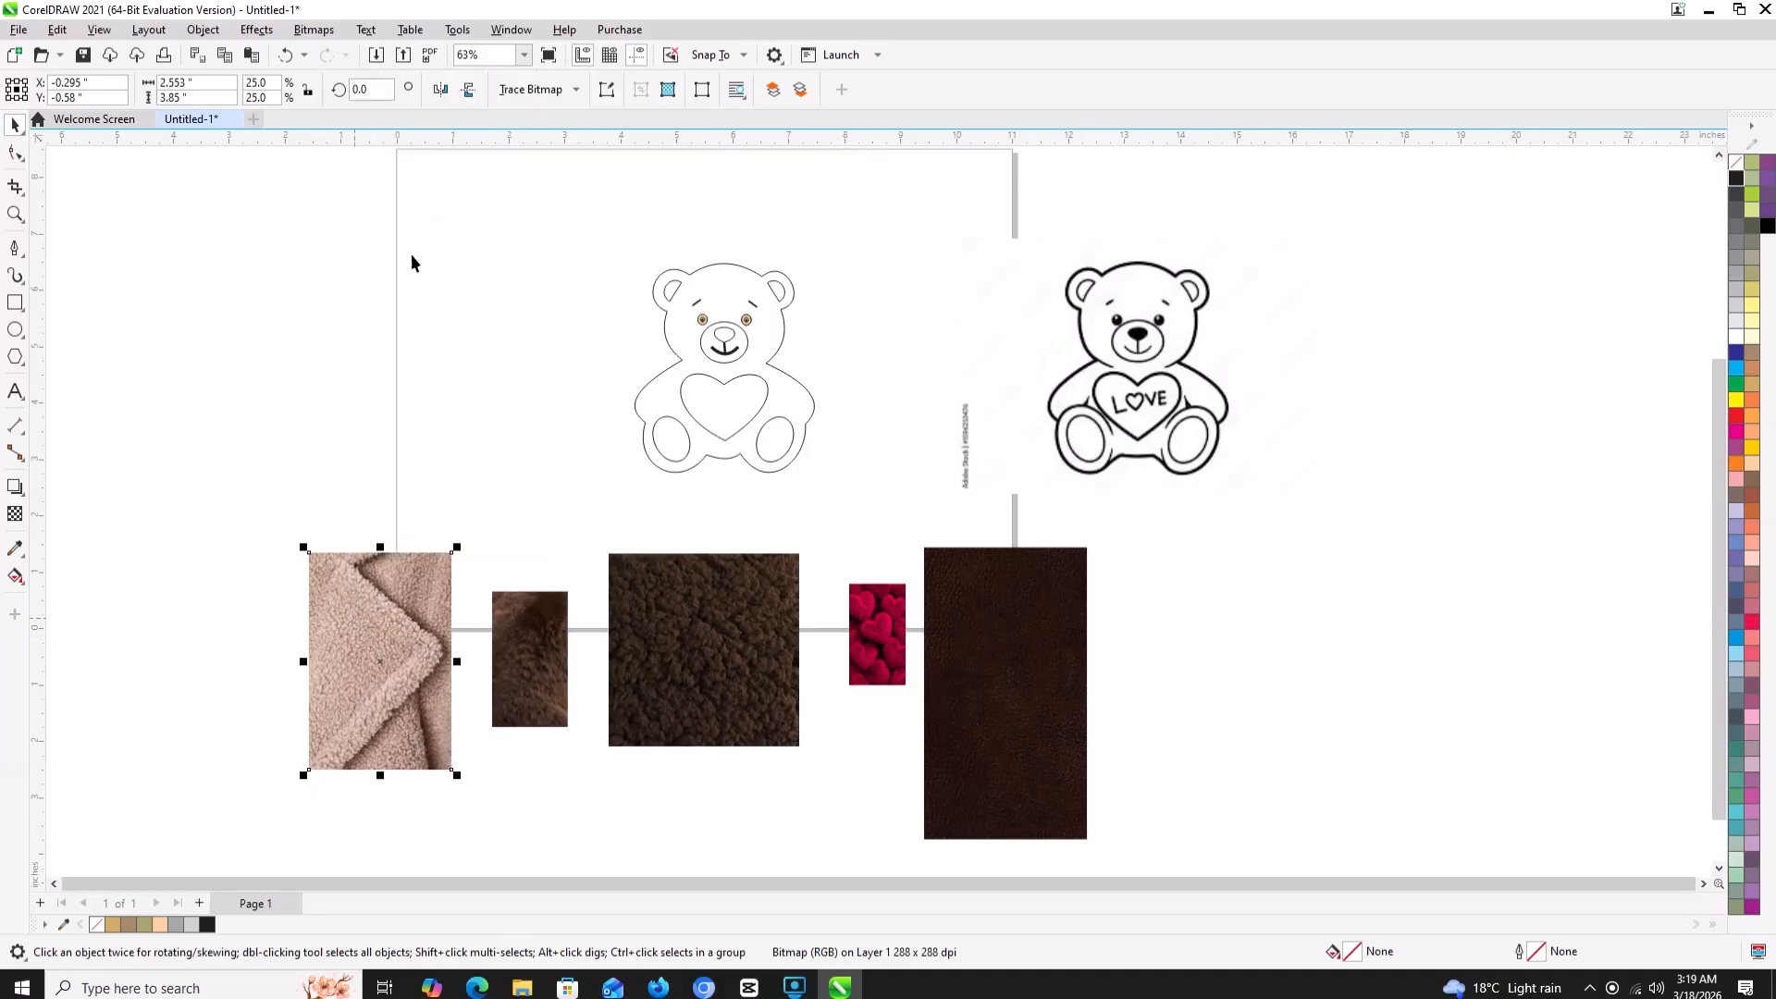
{"action": "right_click", "coordinate": [372, 691]}
{"action": "left_click", "coordinate": [420, 405]}
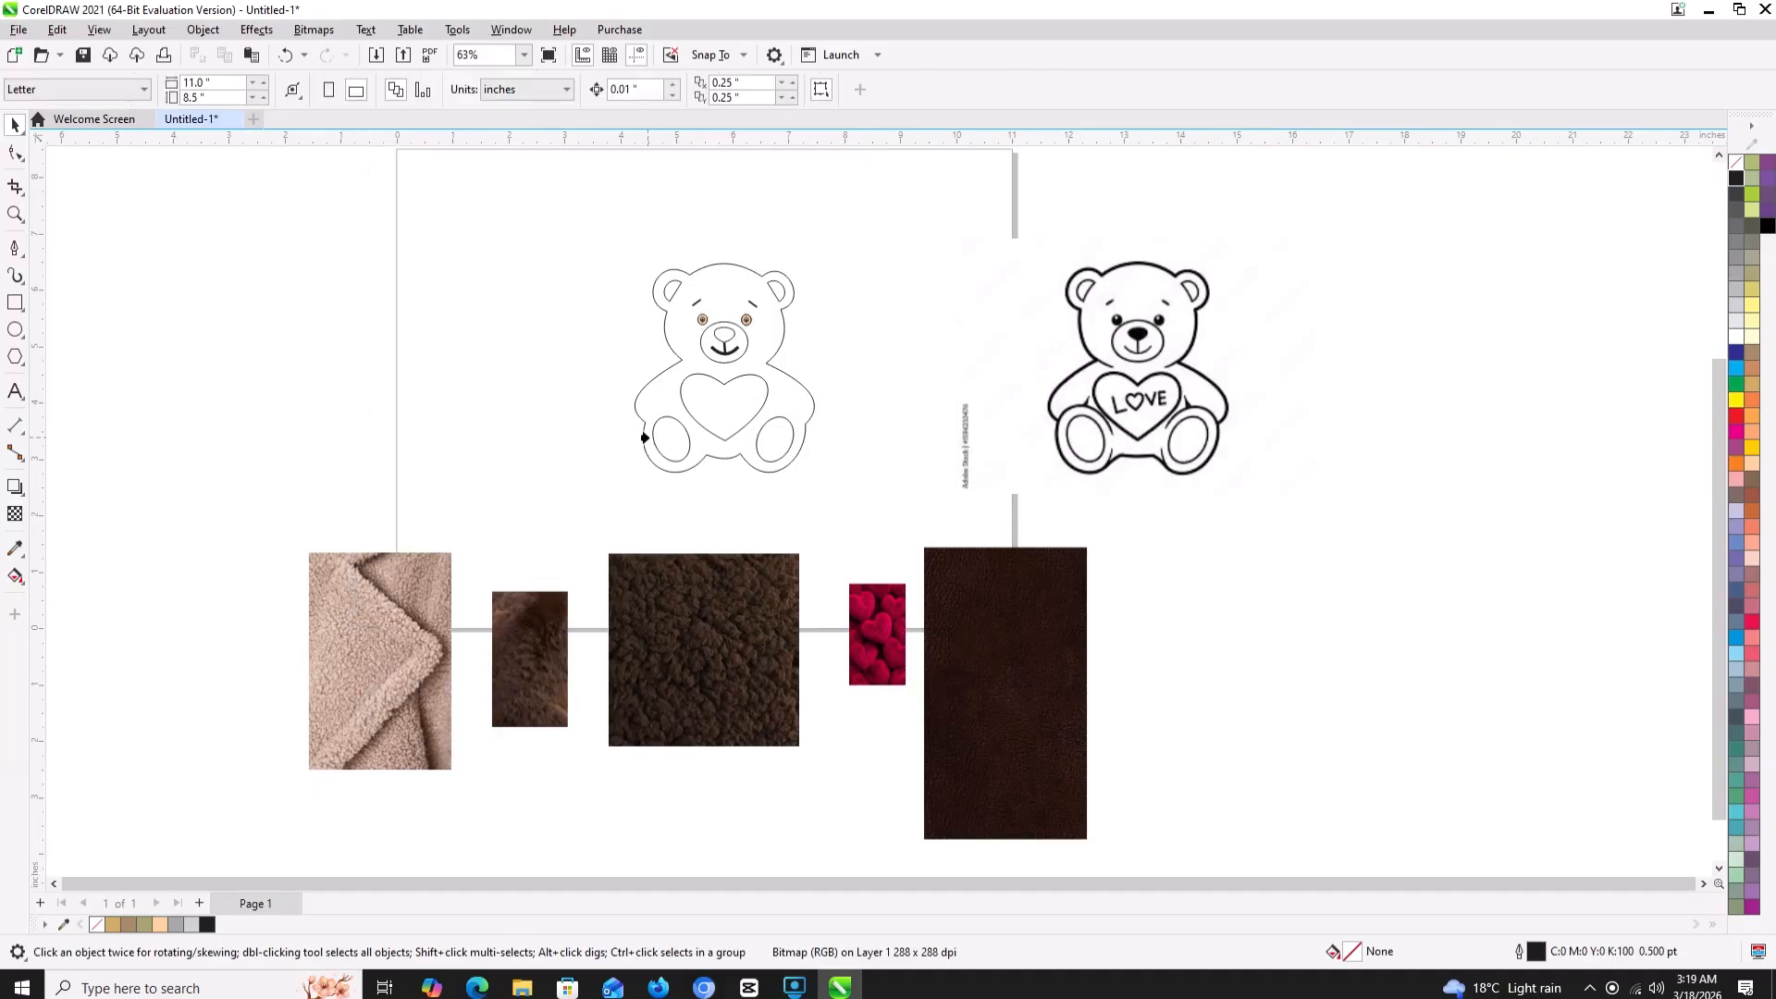
{"action": "left_click", "coordinate": [645, 438]}
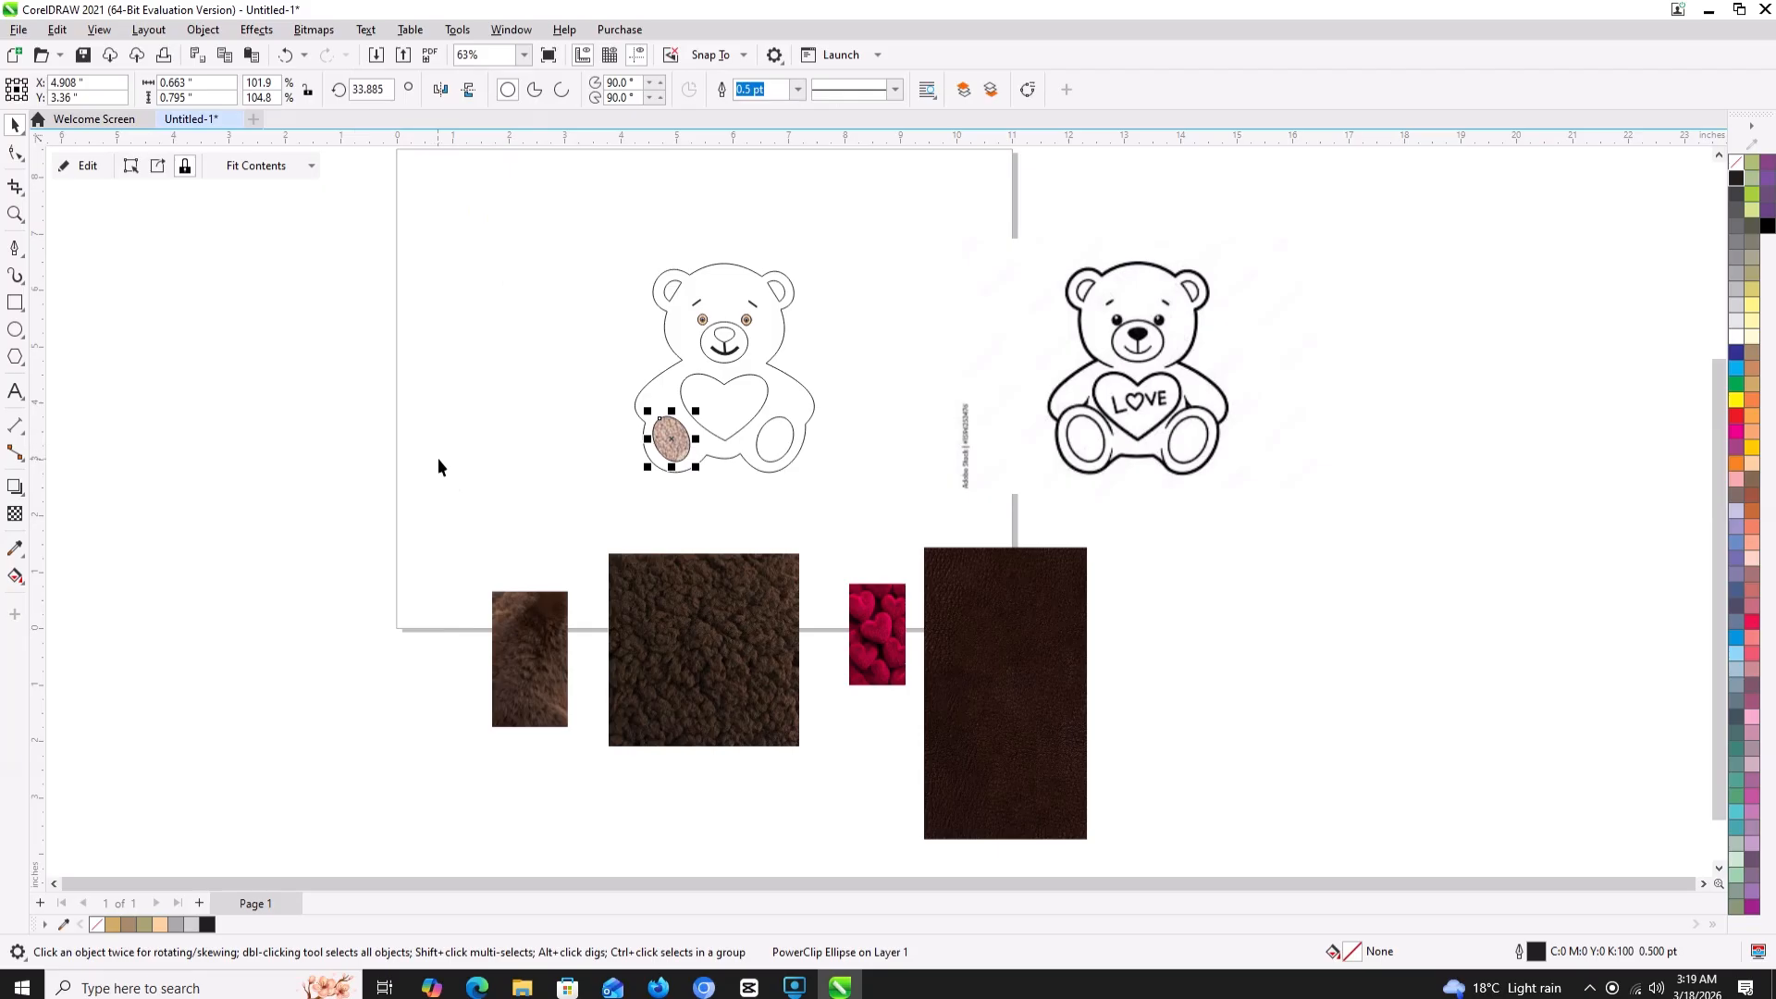
- Paste another beige fleece bitmap and PowerClip it inside the right foot pad ellipse
{"action": "key", "text": "ctrl+v"}
{"action": "right_click", "coordinate": [407, 579]}
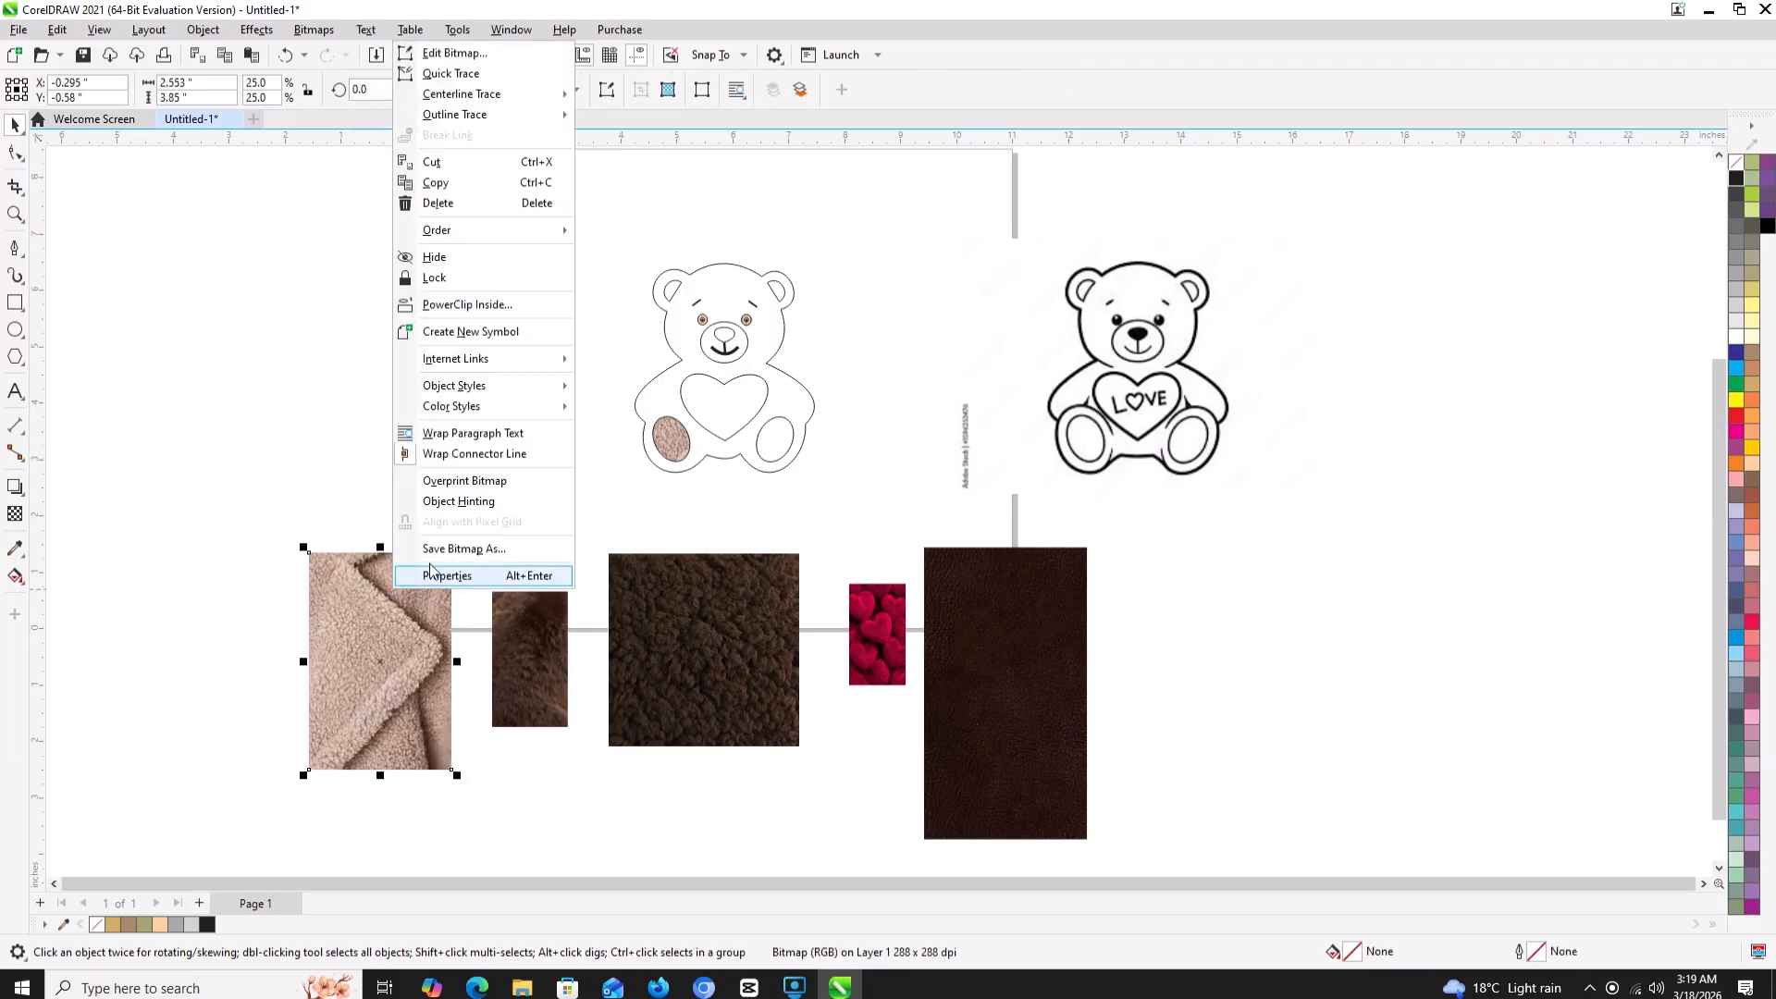
{"action": "left_click", "coordinate": [467, 305]}
{"action": "left_click", "coordinate": [768, 437]}
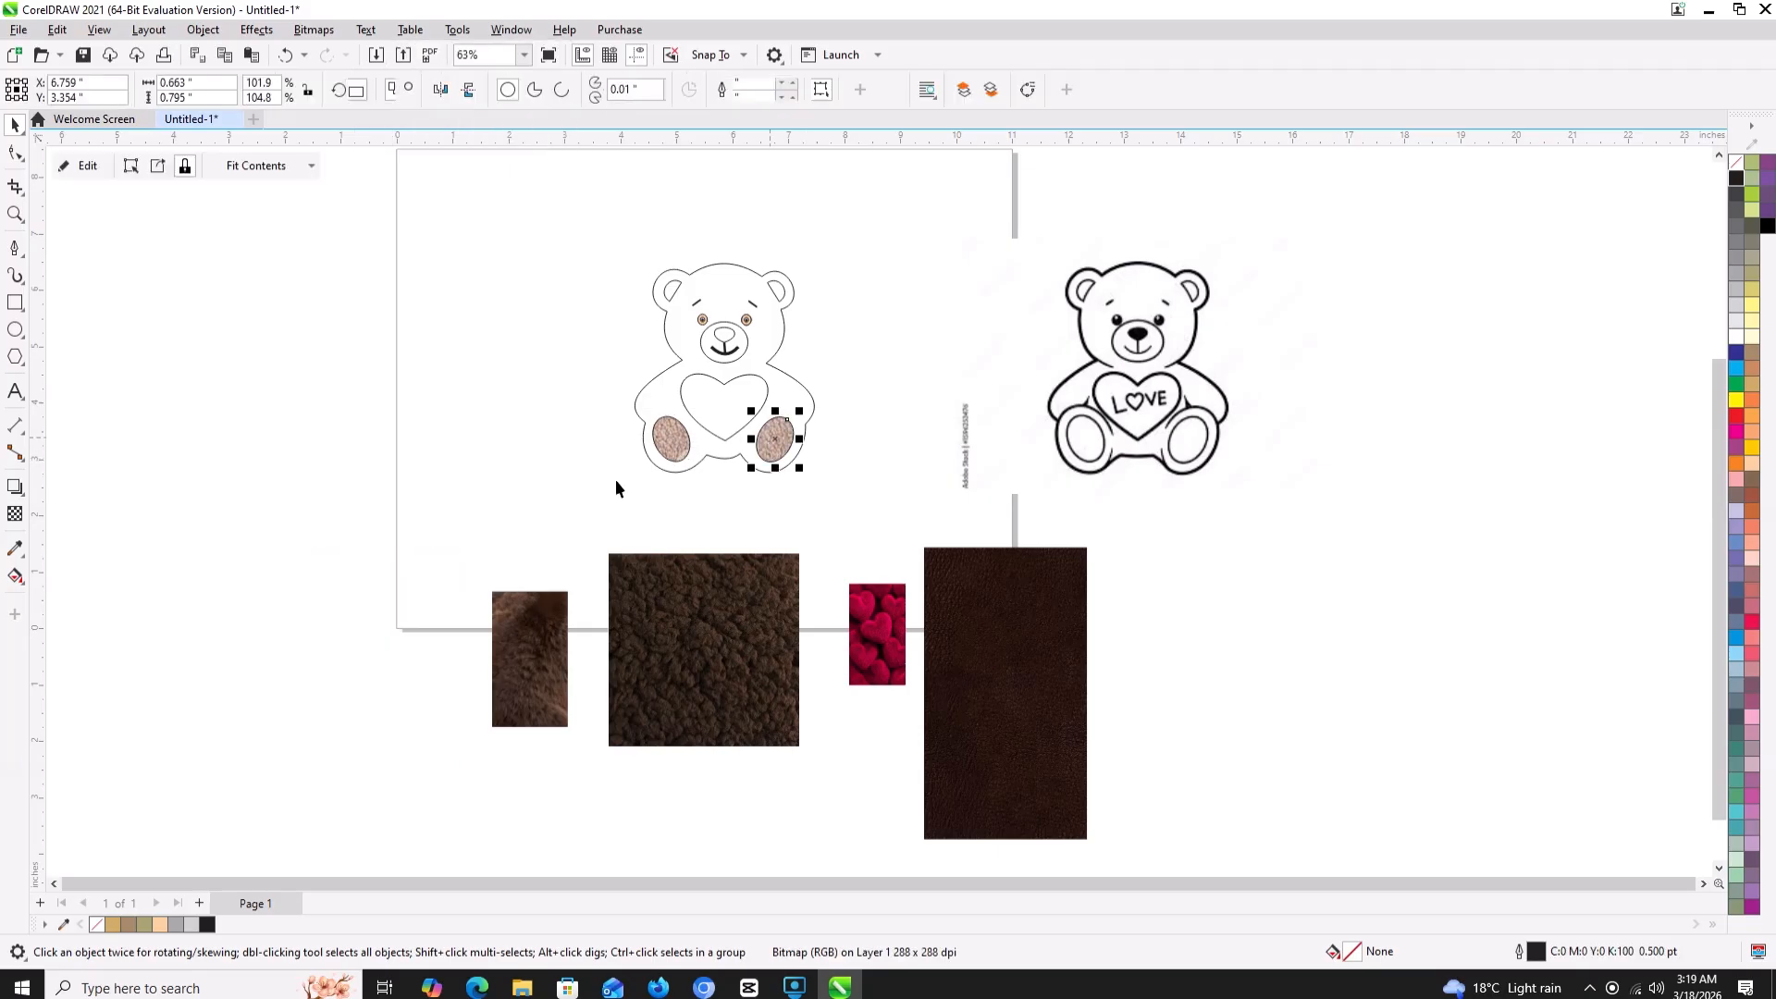
- Paste the beige fleece bitmap again and PowerClip it inside the left inner ear
{"action": "key", "text": "ctrl+v"}
{"action": "right_click", "coordinate": [346, 581]}
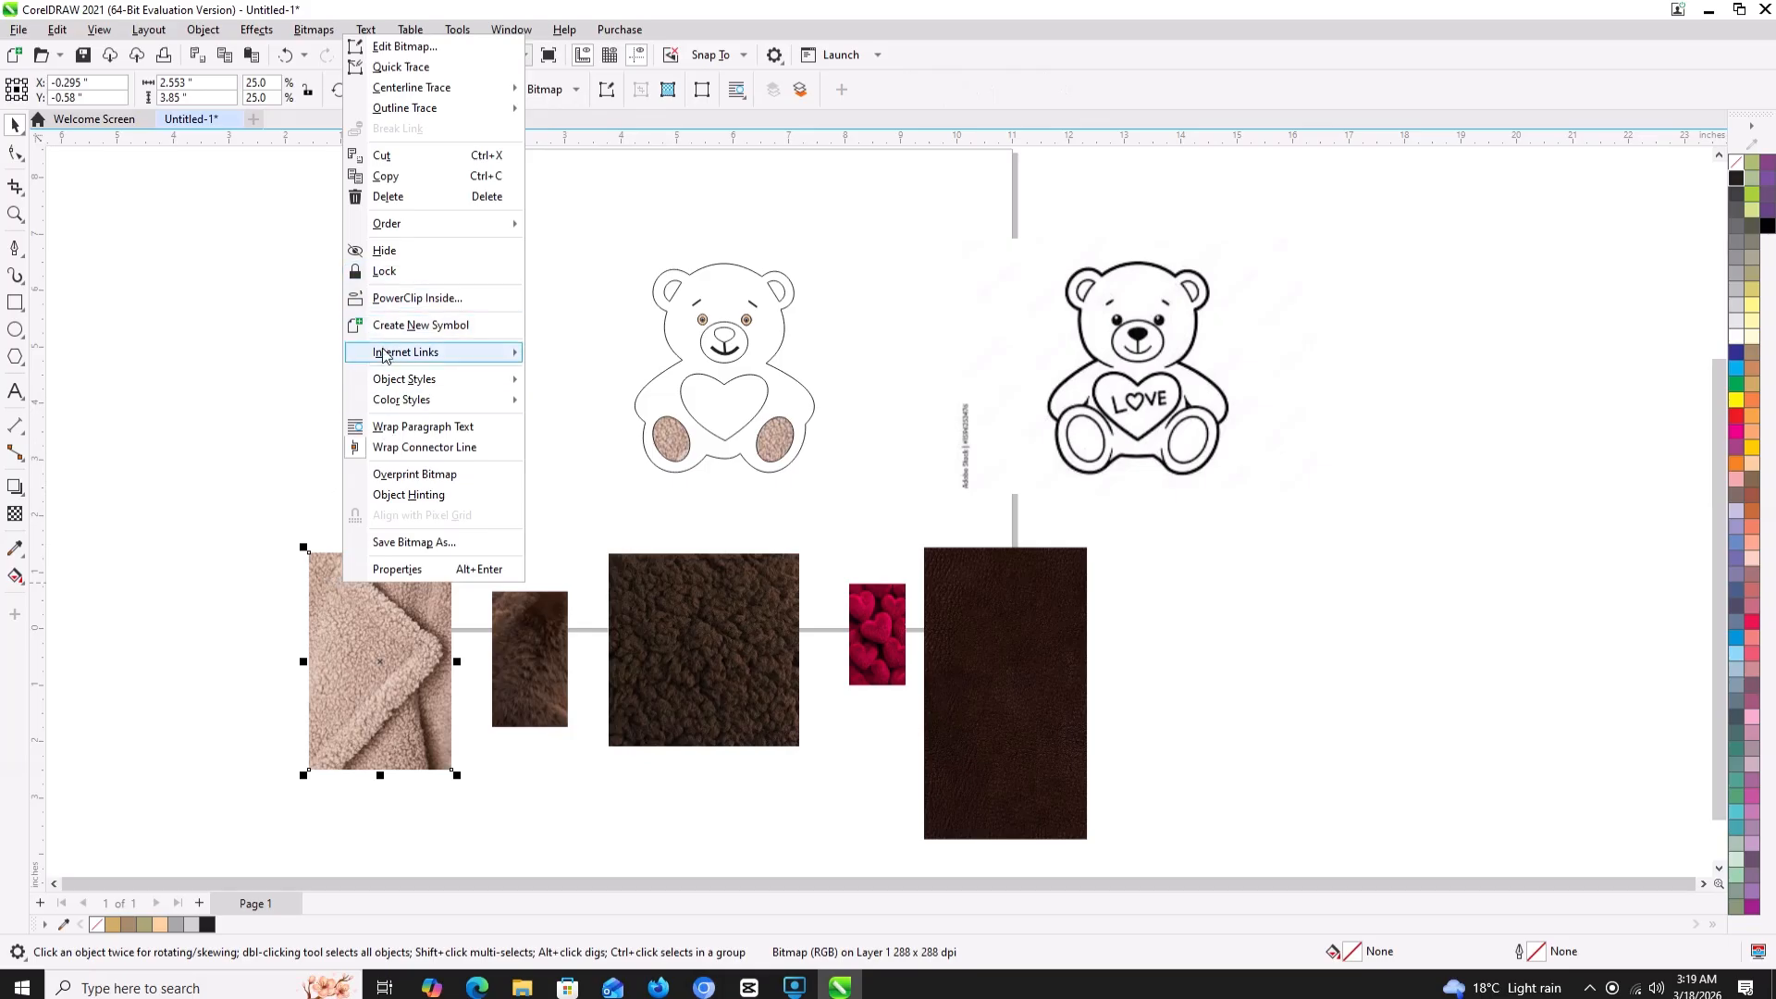
{"action": "left_click", "coordinate": [436, 298]}
{"action": "left_click", "coordinate": [671, 288]}
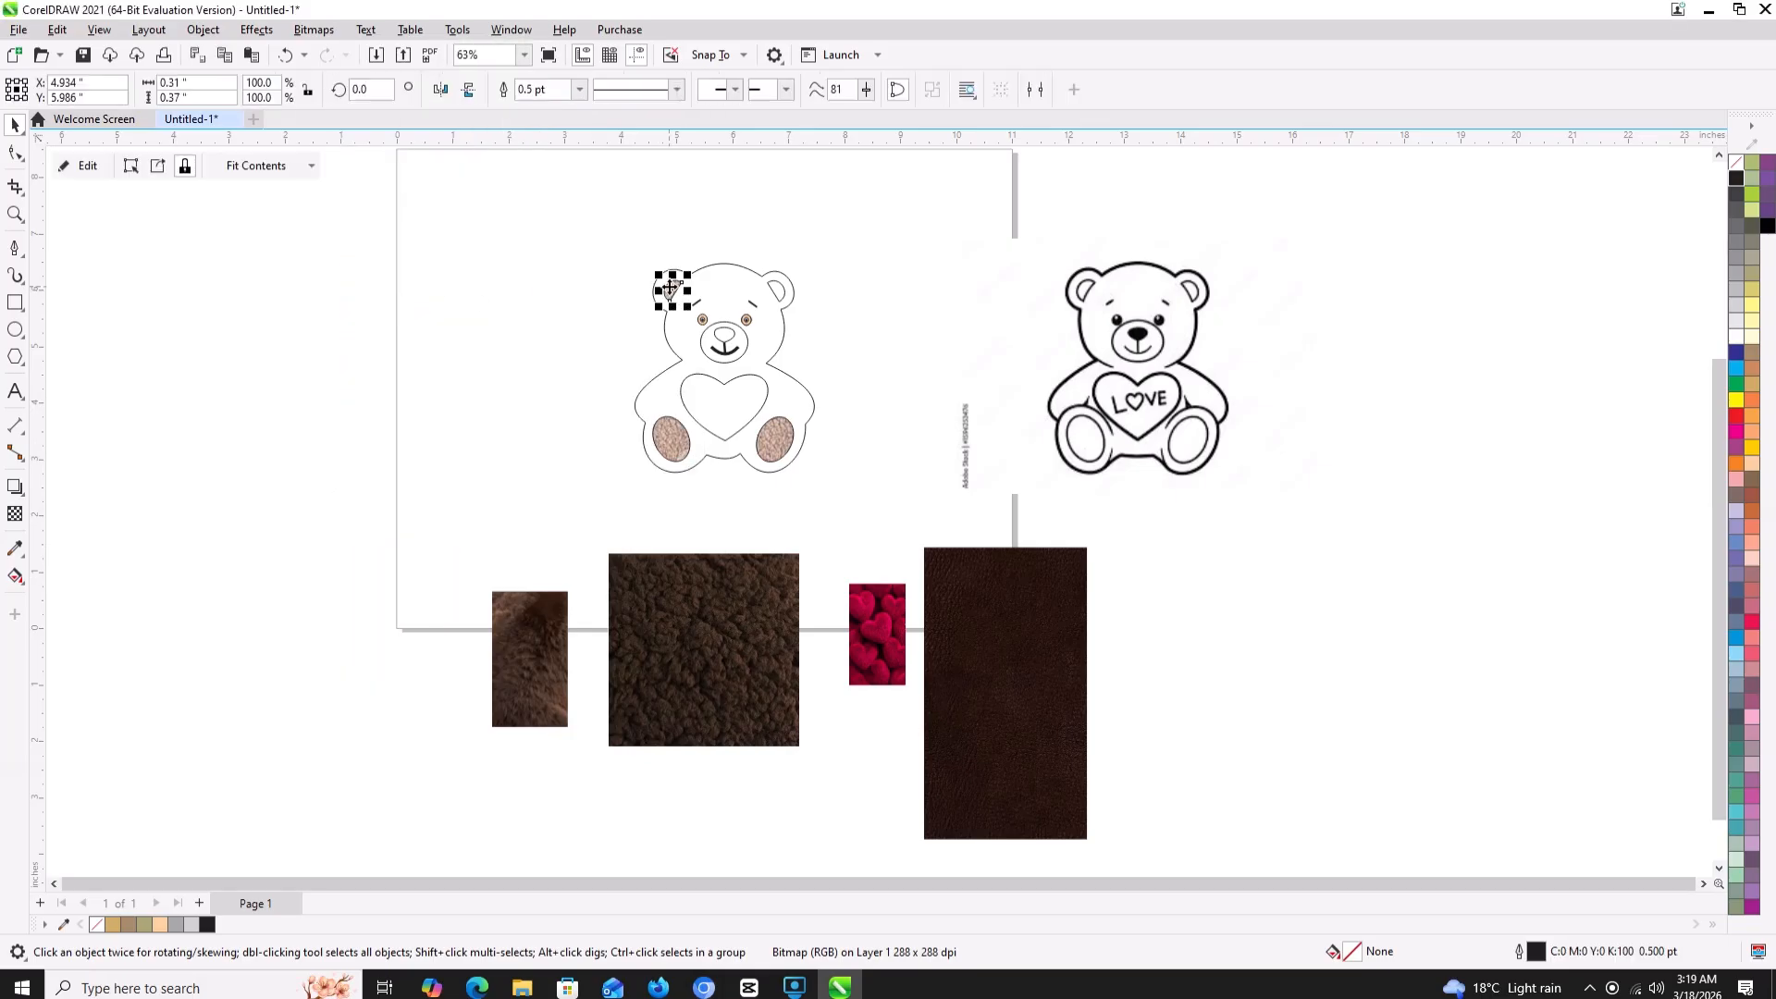
- Paste the beige fleece bitmap once more and PowerClip it inside the bear's right inner ear
{"action": "key", "text": "ctrl+v"}
{"action": "right_click", "coordinate": [380, 618]}
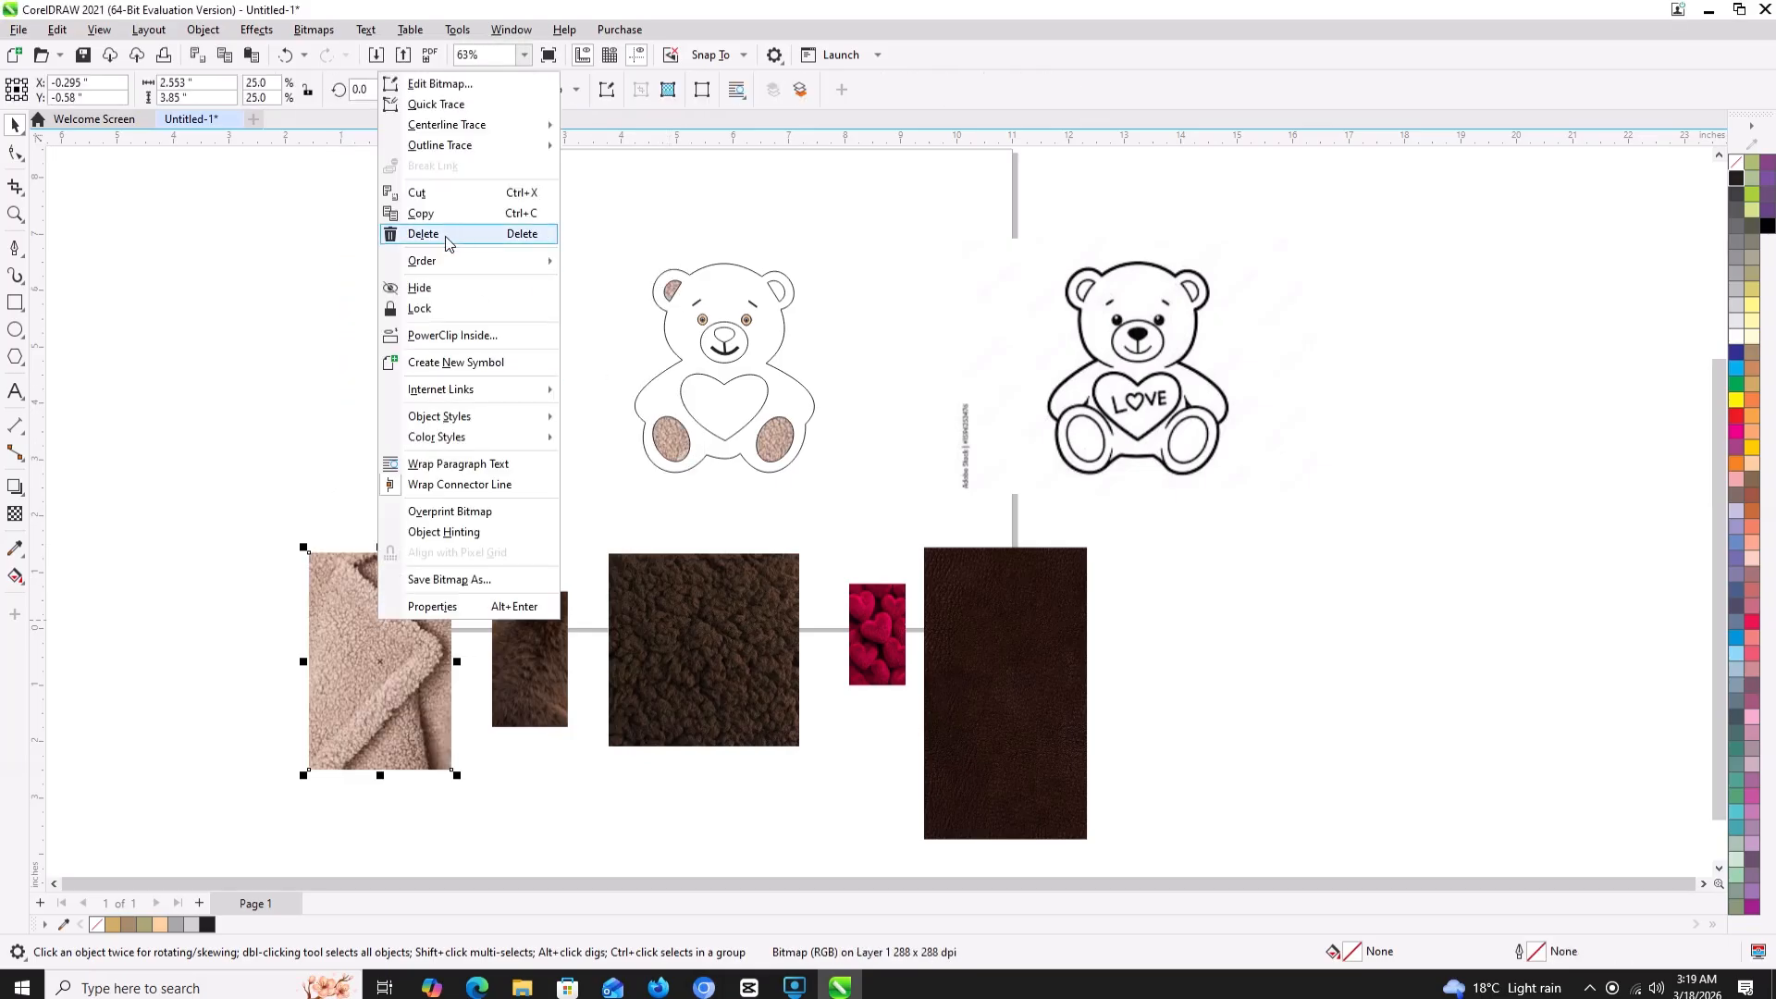
{"action": "left_click", "coordinate": [452, 335]}
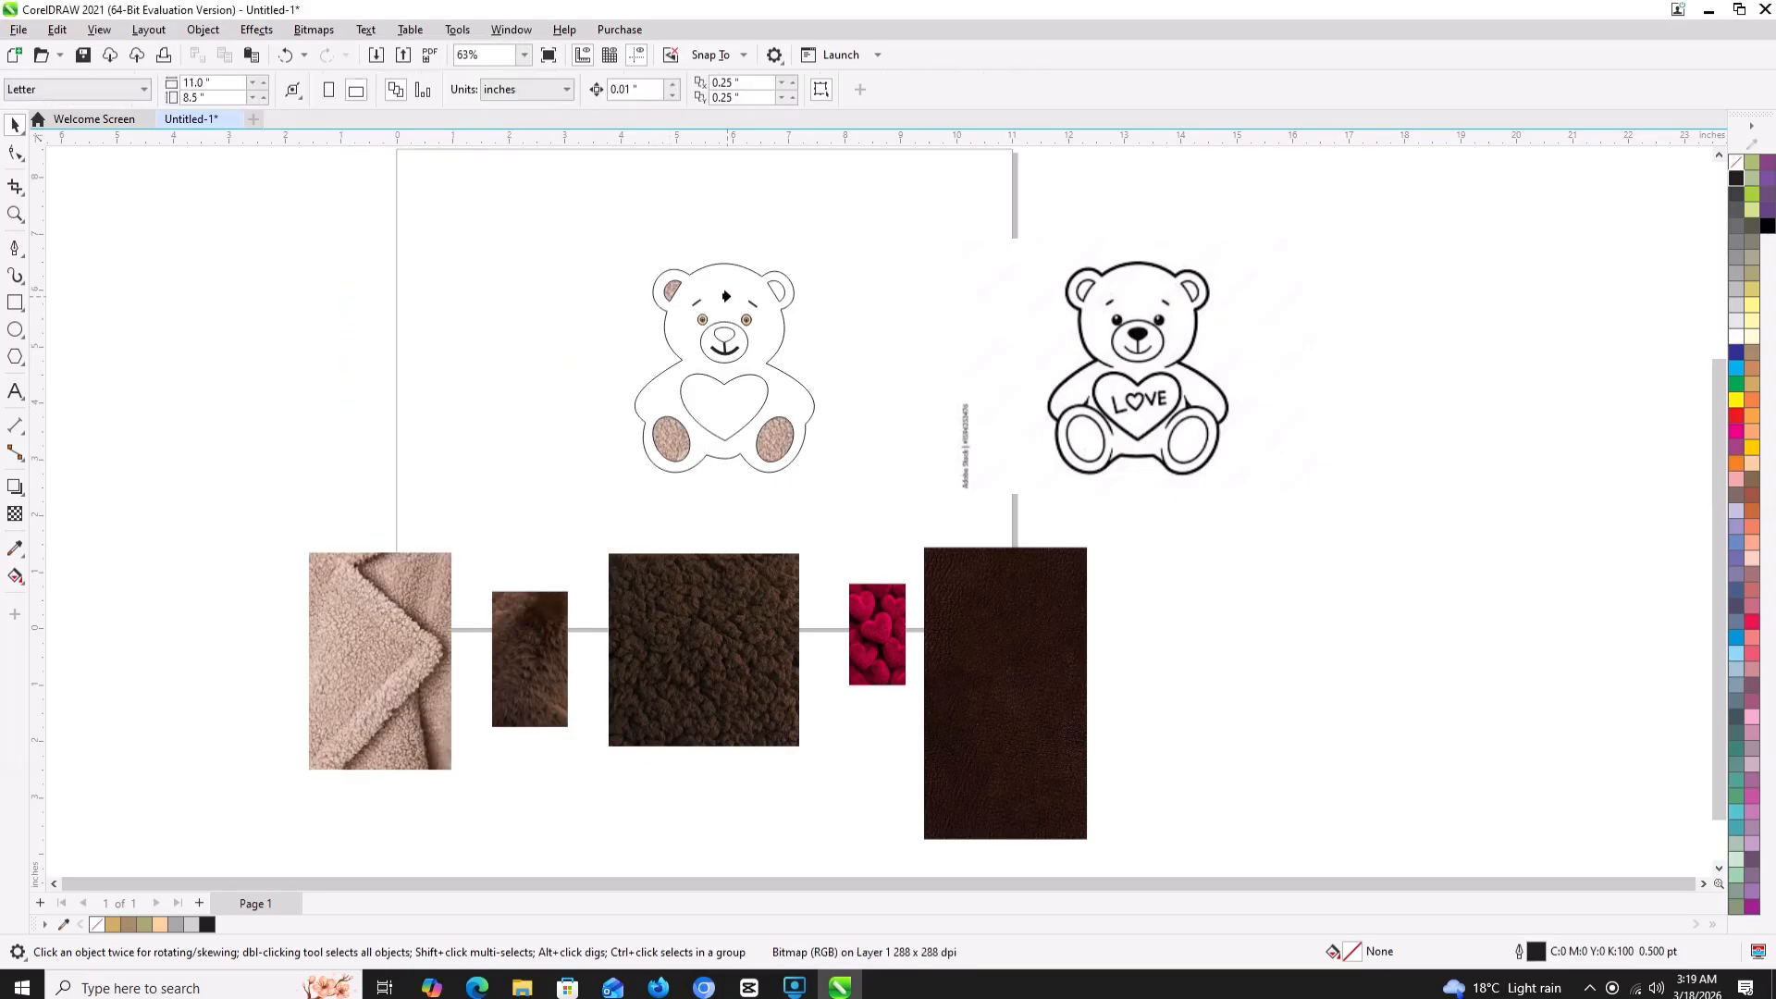
{"action": "left_click", "coordinate": [774, 293]}
- PowerClip the red furry hearts bitmap inside the heart on the bear's chest
{"action": "left_click", "coordinate": [856, 618]}
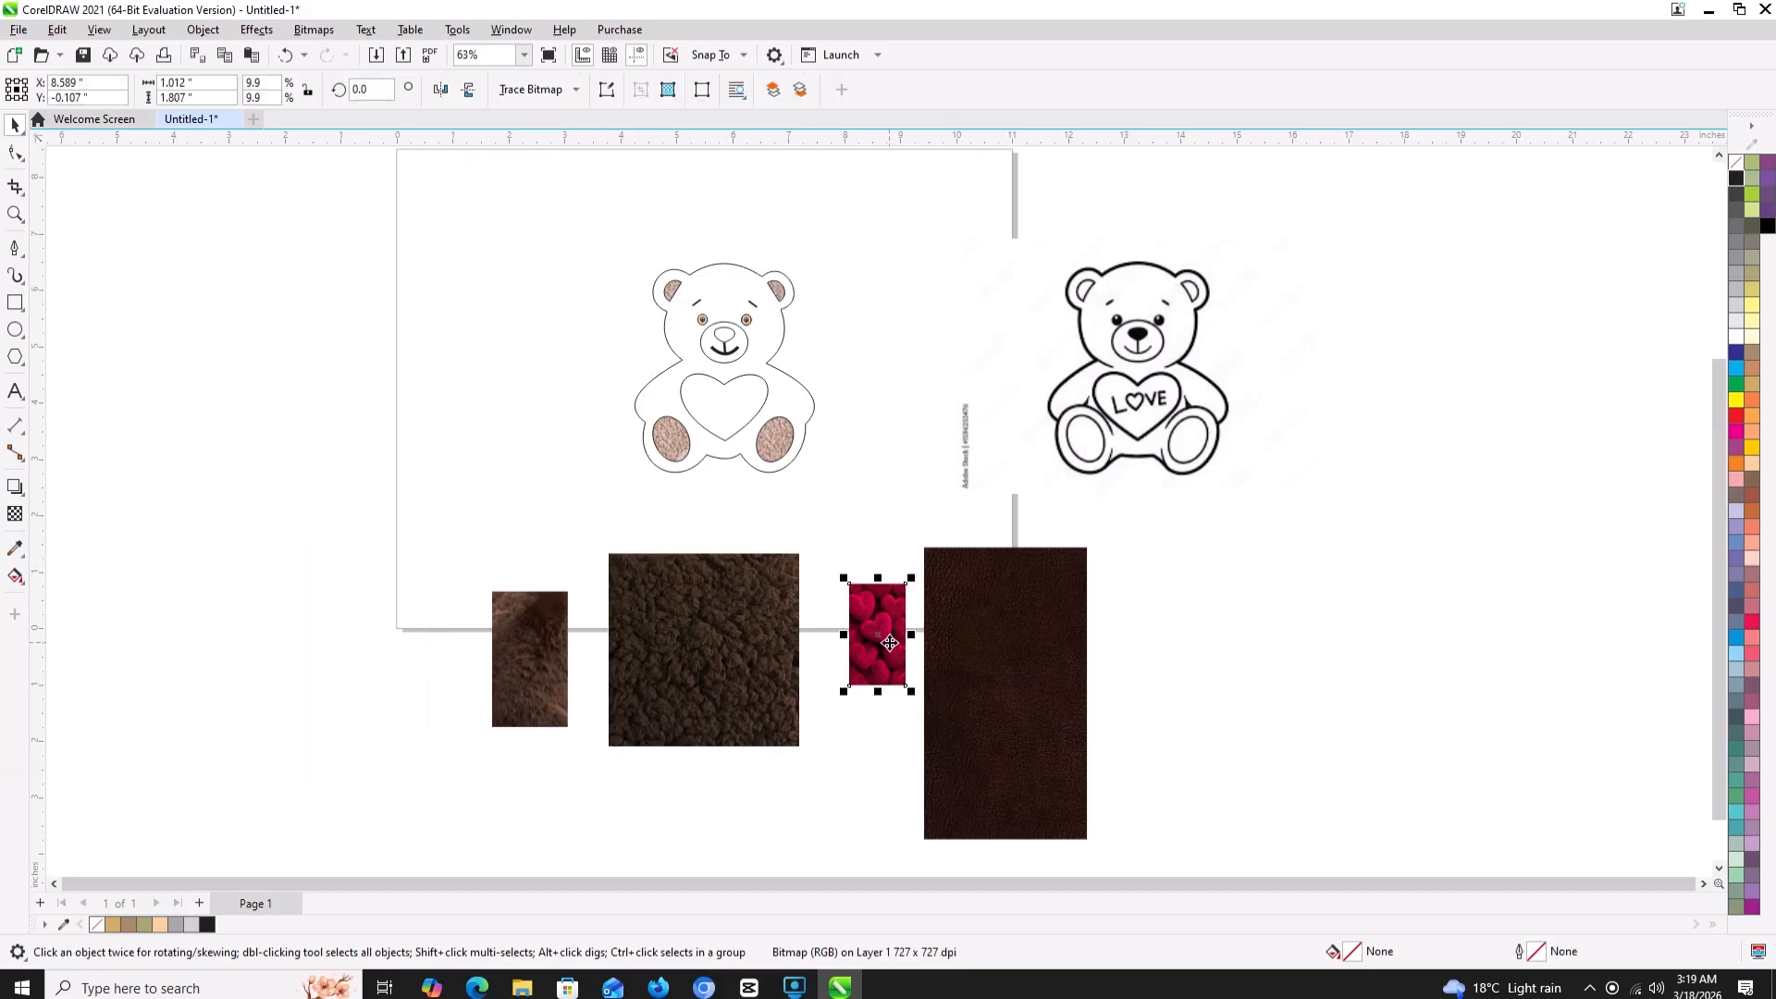
{"action": "right_click", "coordinate": [855, 628]}
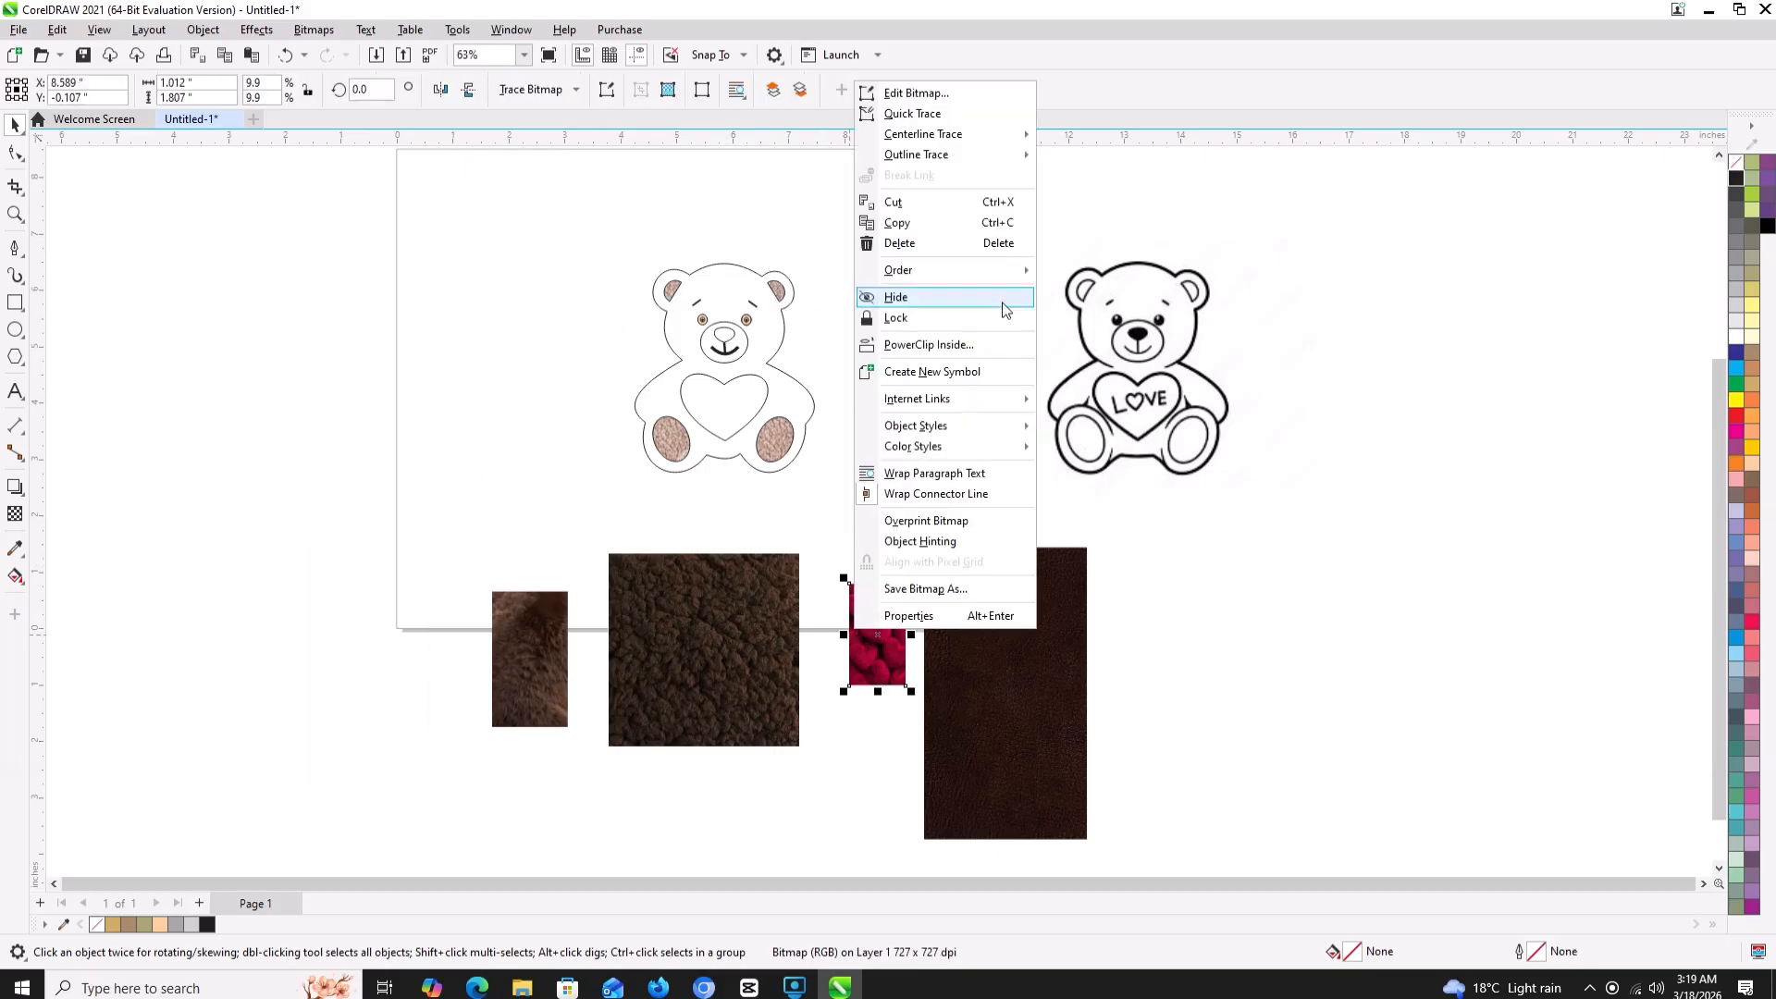
{"action": "left_click", "coordinate": [913, 347]}
{"action": "left_click", "coordinate": [724, 407]}
- Edit the chest heart's PowerClip, enlarging the hearts bitmap to about 2.82 by 5.03 inches and tilting it slightly clockwise so one furry heart fills the shape
{"action": "right_click", "coordinate": [741, 389]}
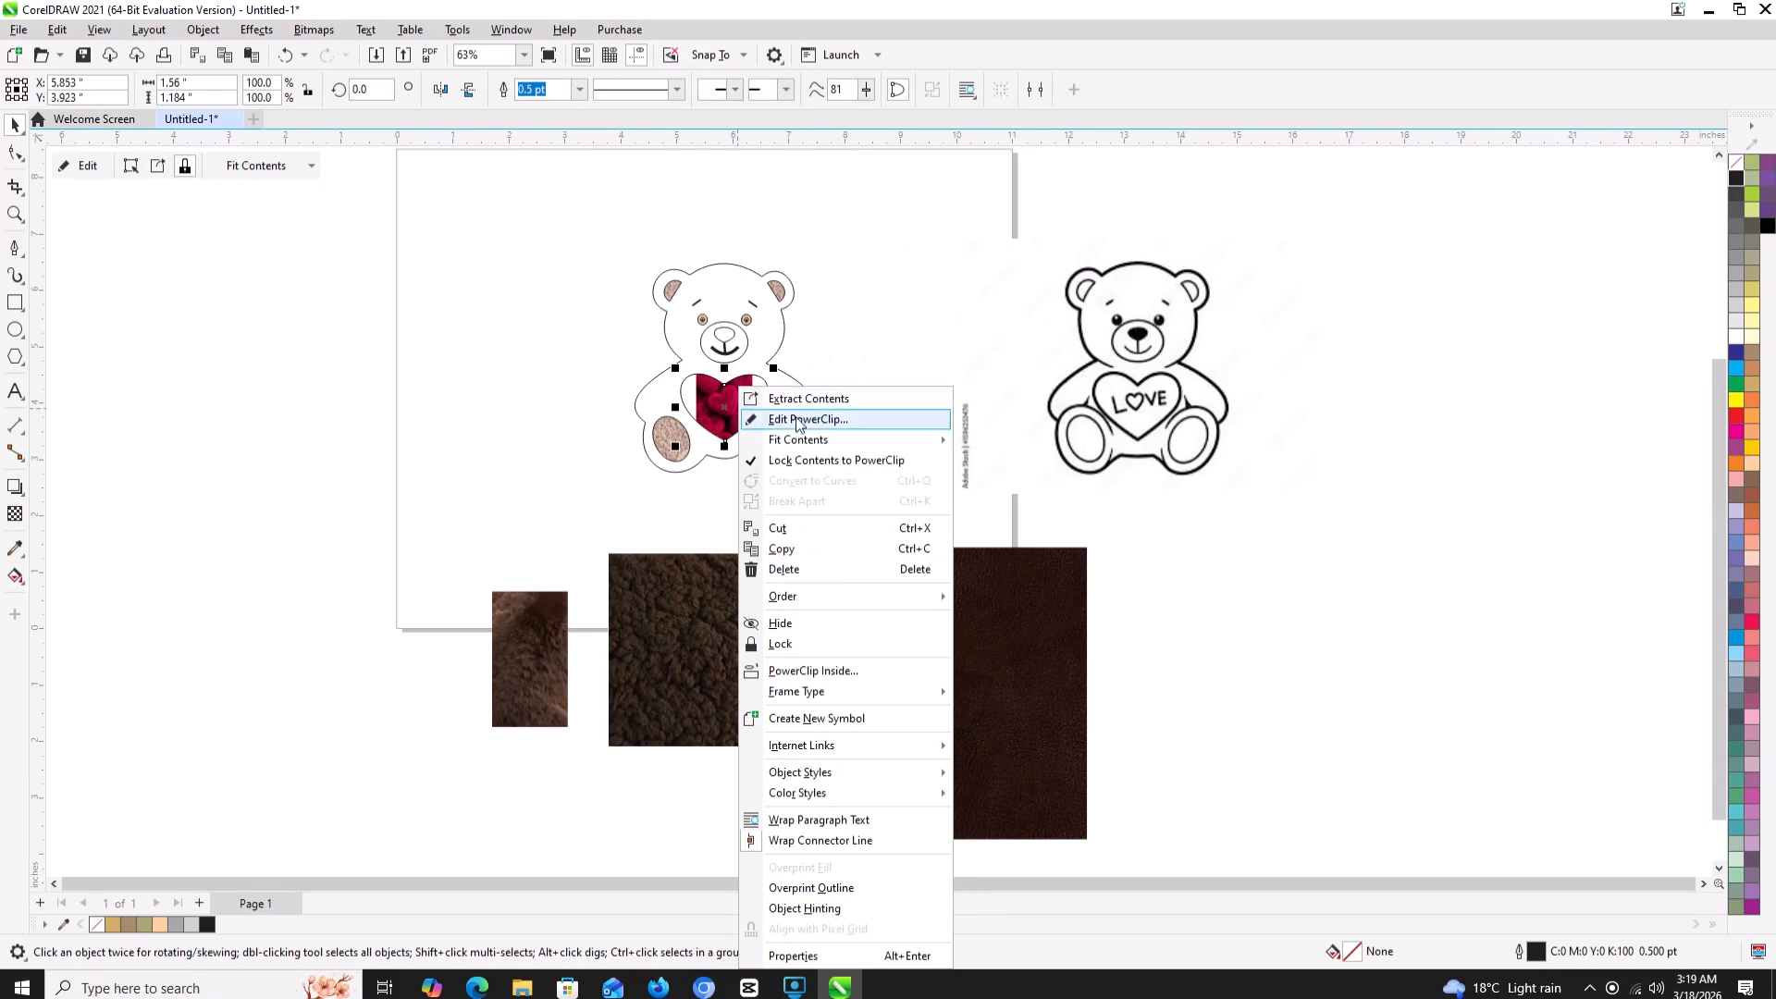
{"action": "left_click", "coordinate": [798, 419]}
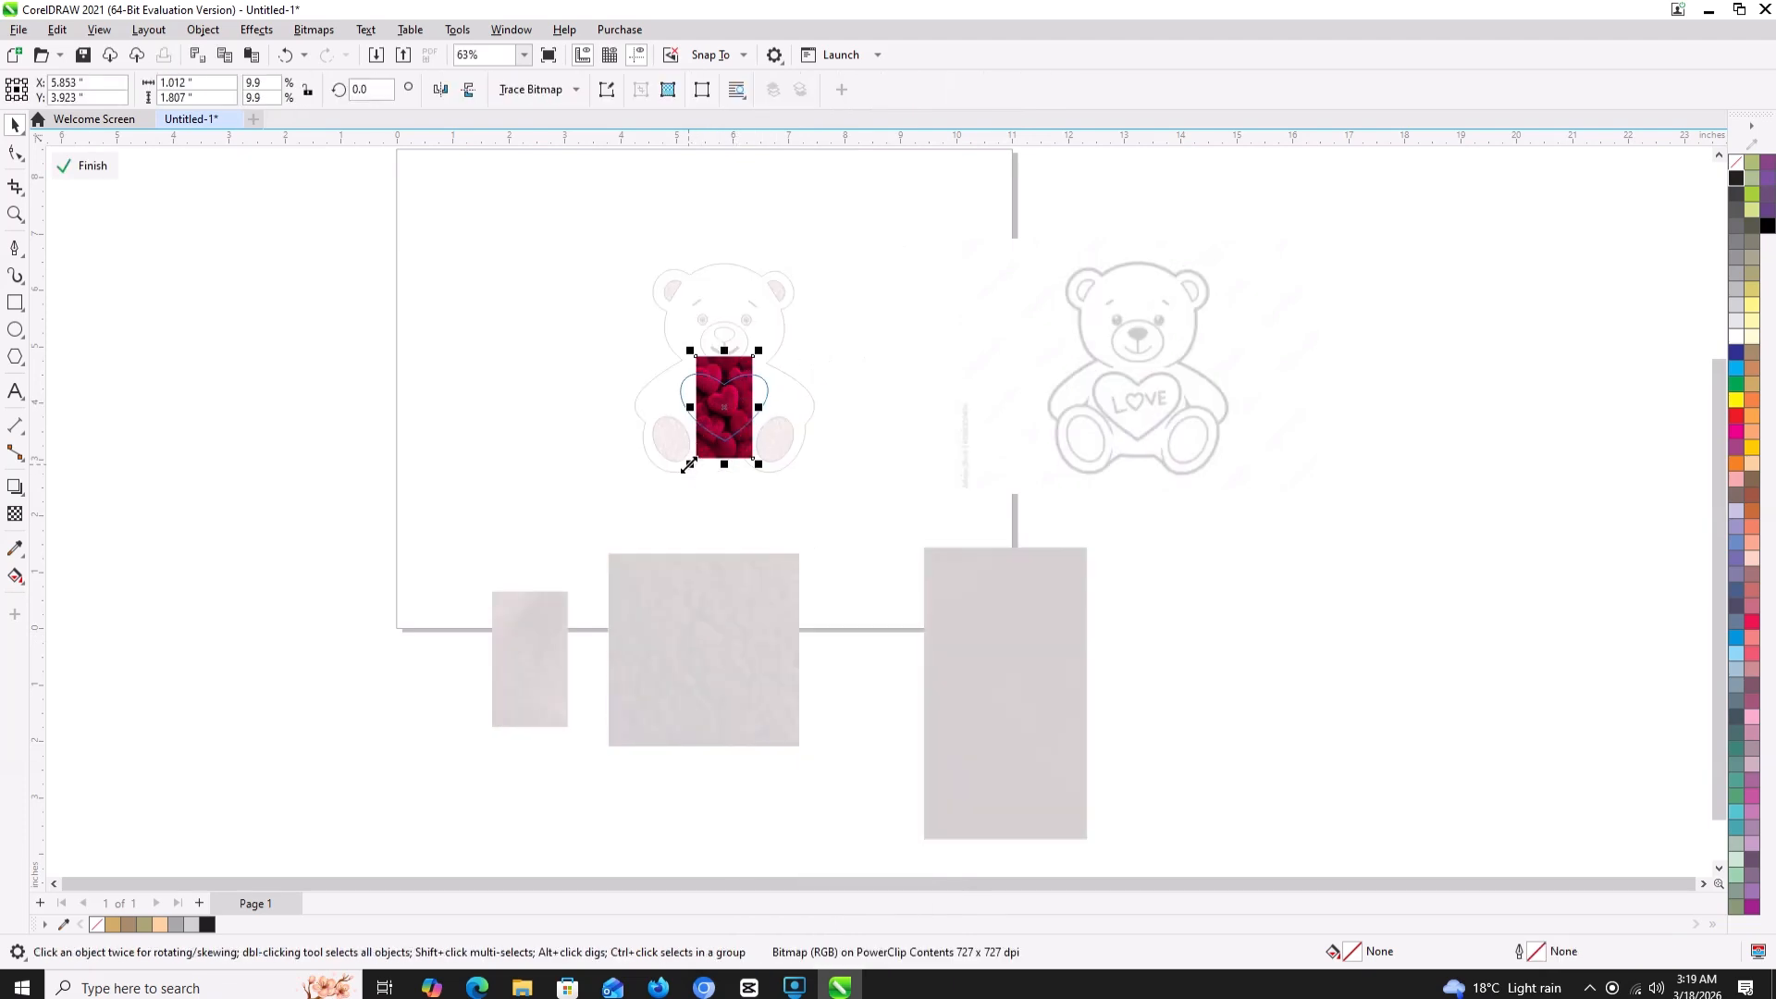
{"action": "left_click_drag", "start_coordinate": [700, 462], "coordinate": [590, 643]}
{"action": "left_click_drag", "start_coordinate": [638, 545], "coordinate": [709, 465]}
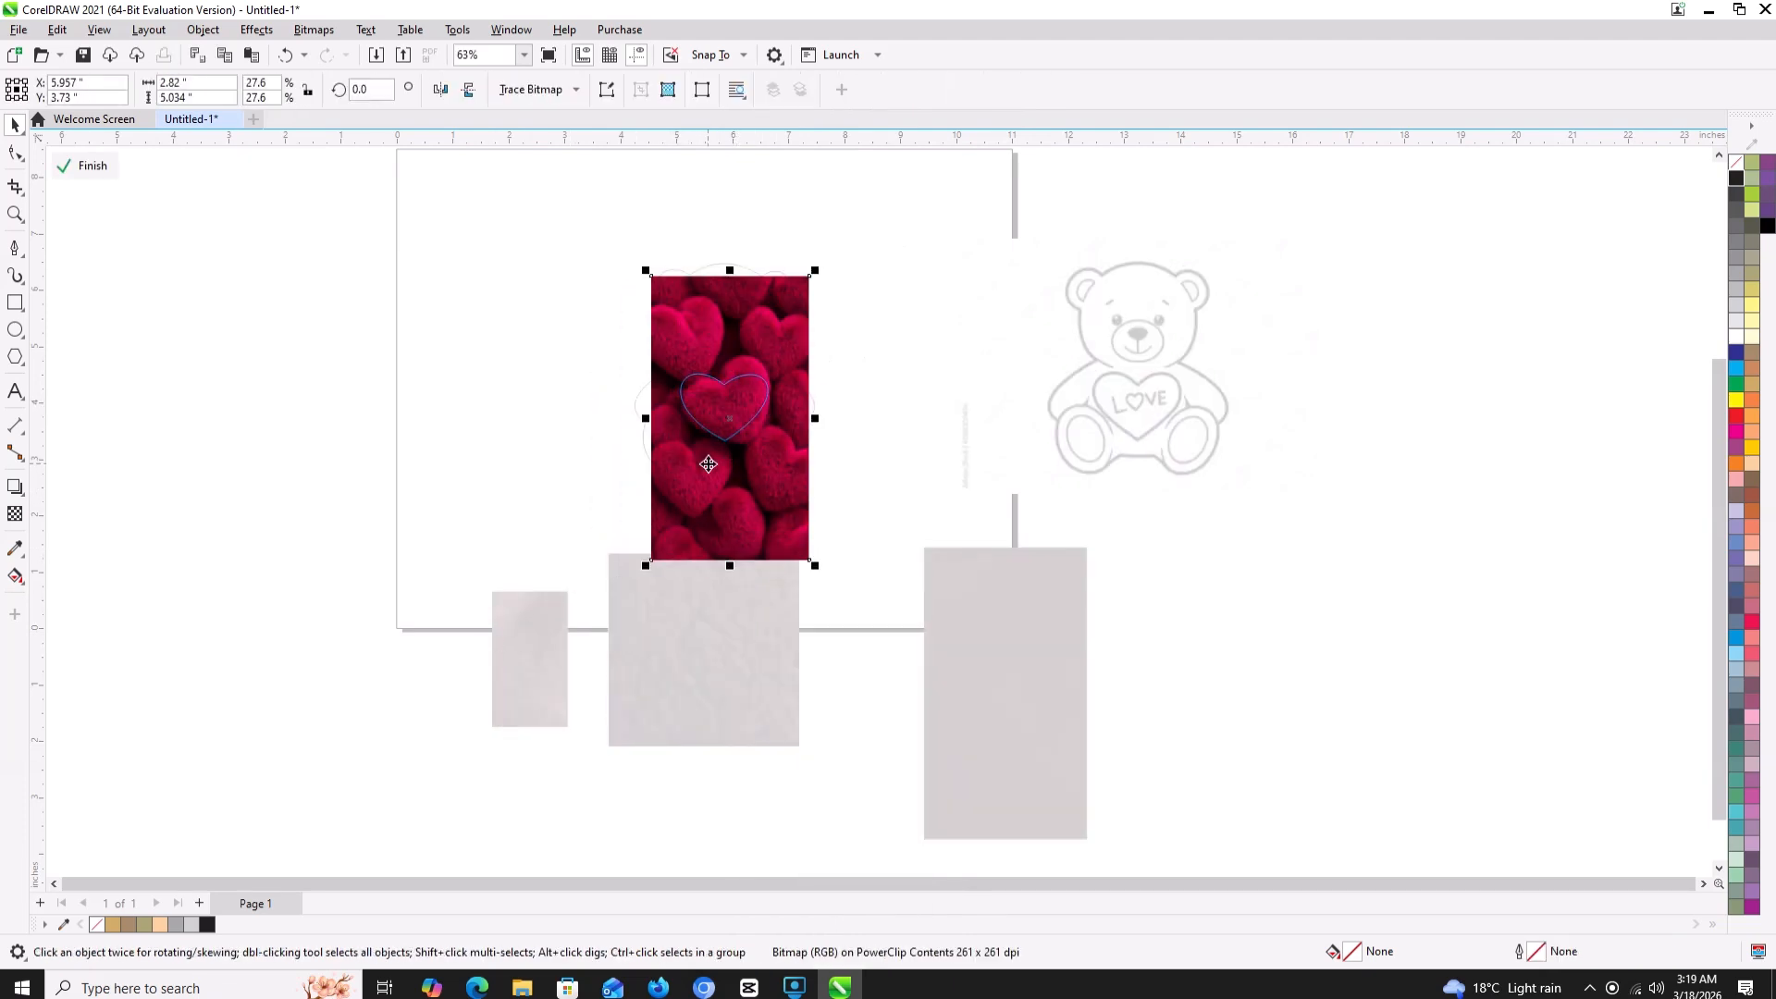
{"action": "left_click", "coordinate": [726, 420]}
{"action": "left_click_drag", "start_coordinate": [642, 570], "coordinate": [671, 558]}
{"action": "left_click", "coordinate": [743, 515]}
{"action": "left_click_drag", "start_coordinate": [744, 513], "coordinate": [742, 508]}
{"action": "right_click", "coordinate": [741, 507]}
{"action": "left_click", "coordinate": [782, 415]}
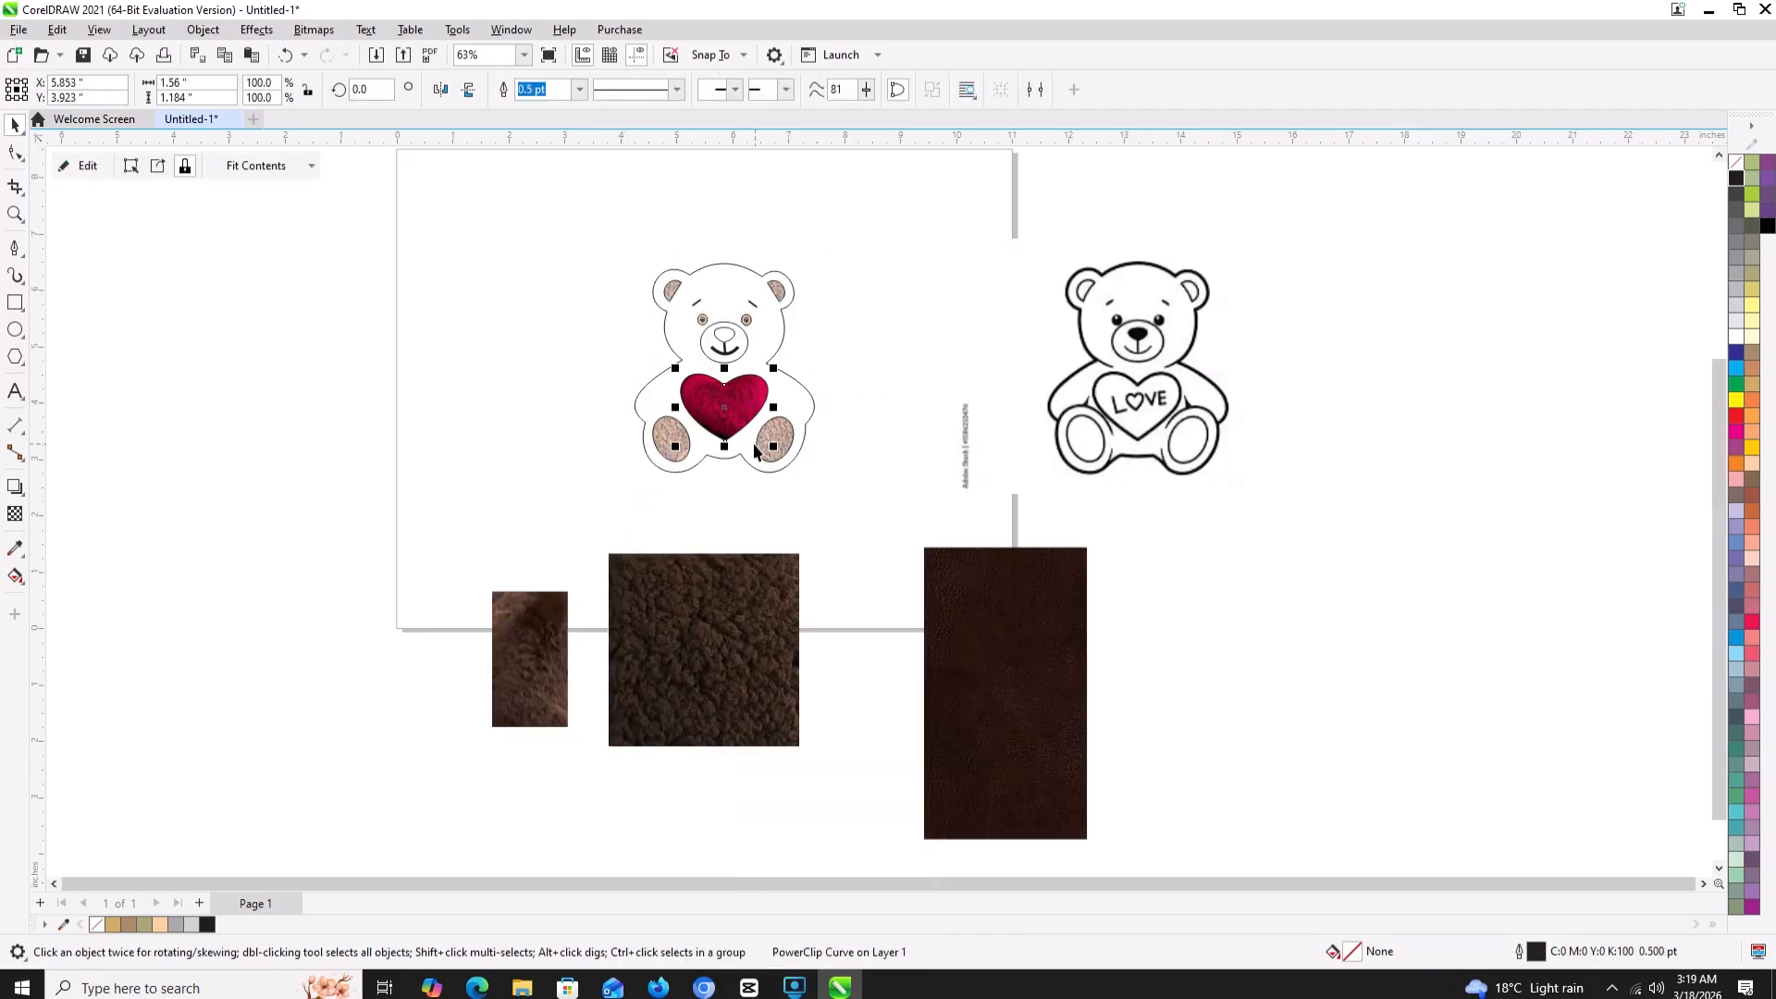
{"action": "left_click", "coordinate": [465, 468]}
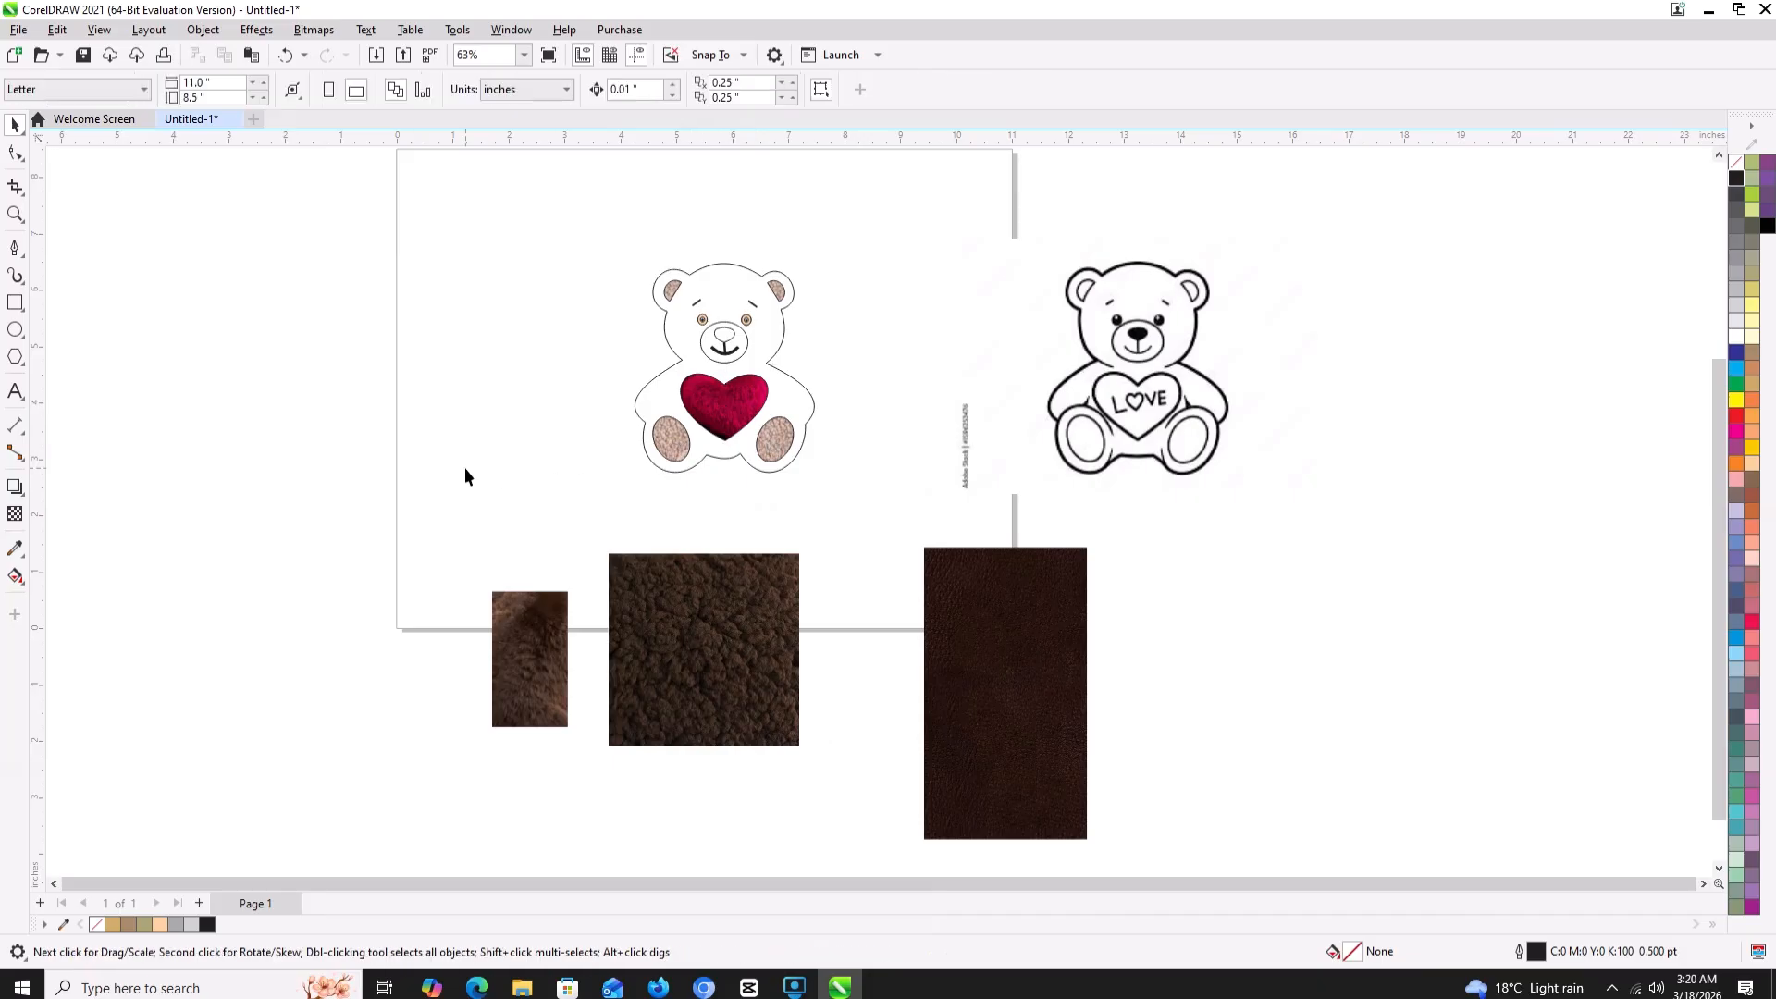
{"action": "left_click", "coordinate": [703, 622]}
{"action": "right_click", "coordinate": [703, 618]}
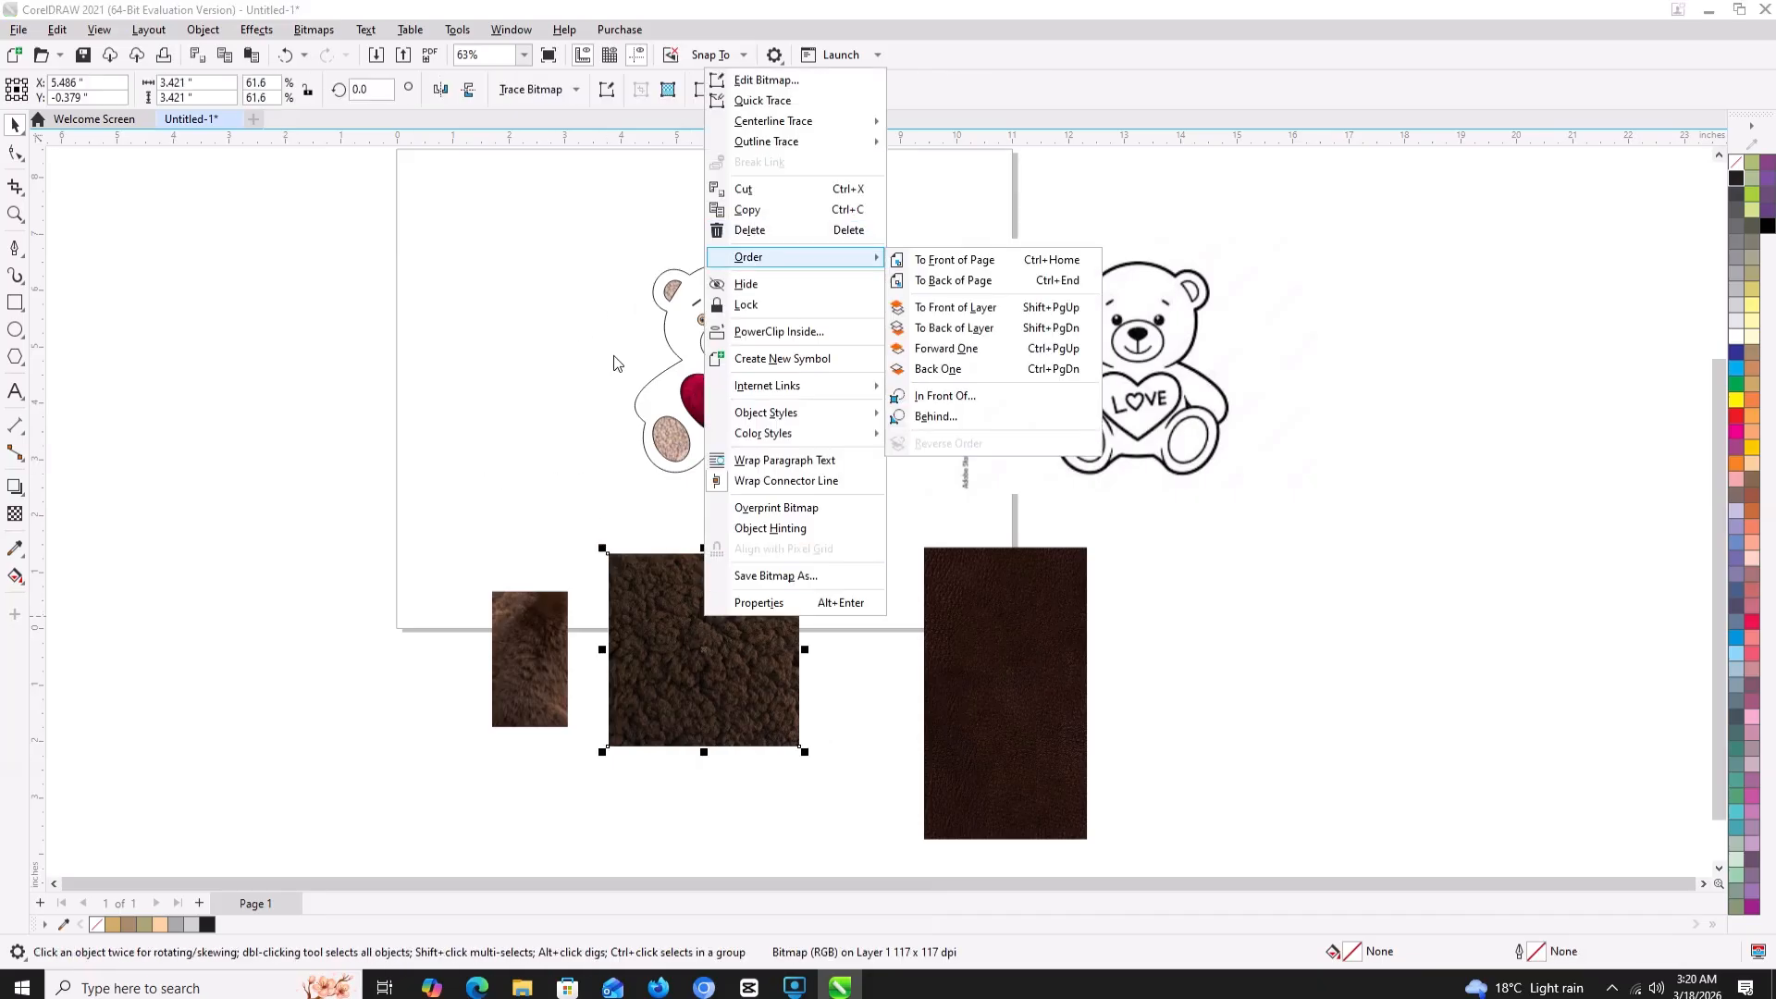
{"action": "left_click", "coordinate": [418, 316]}
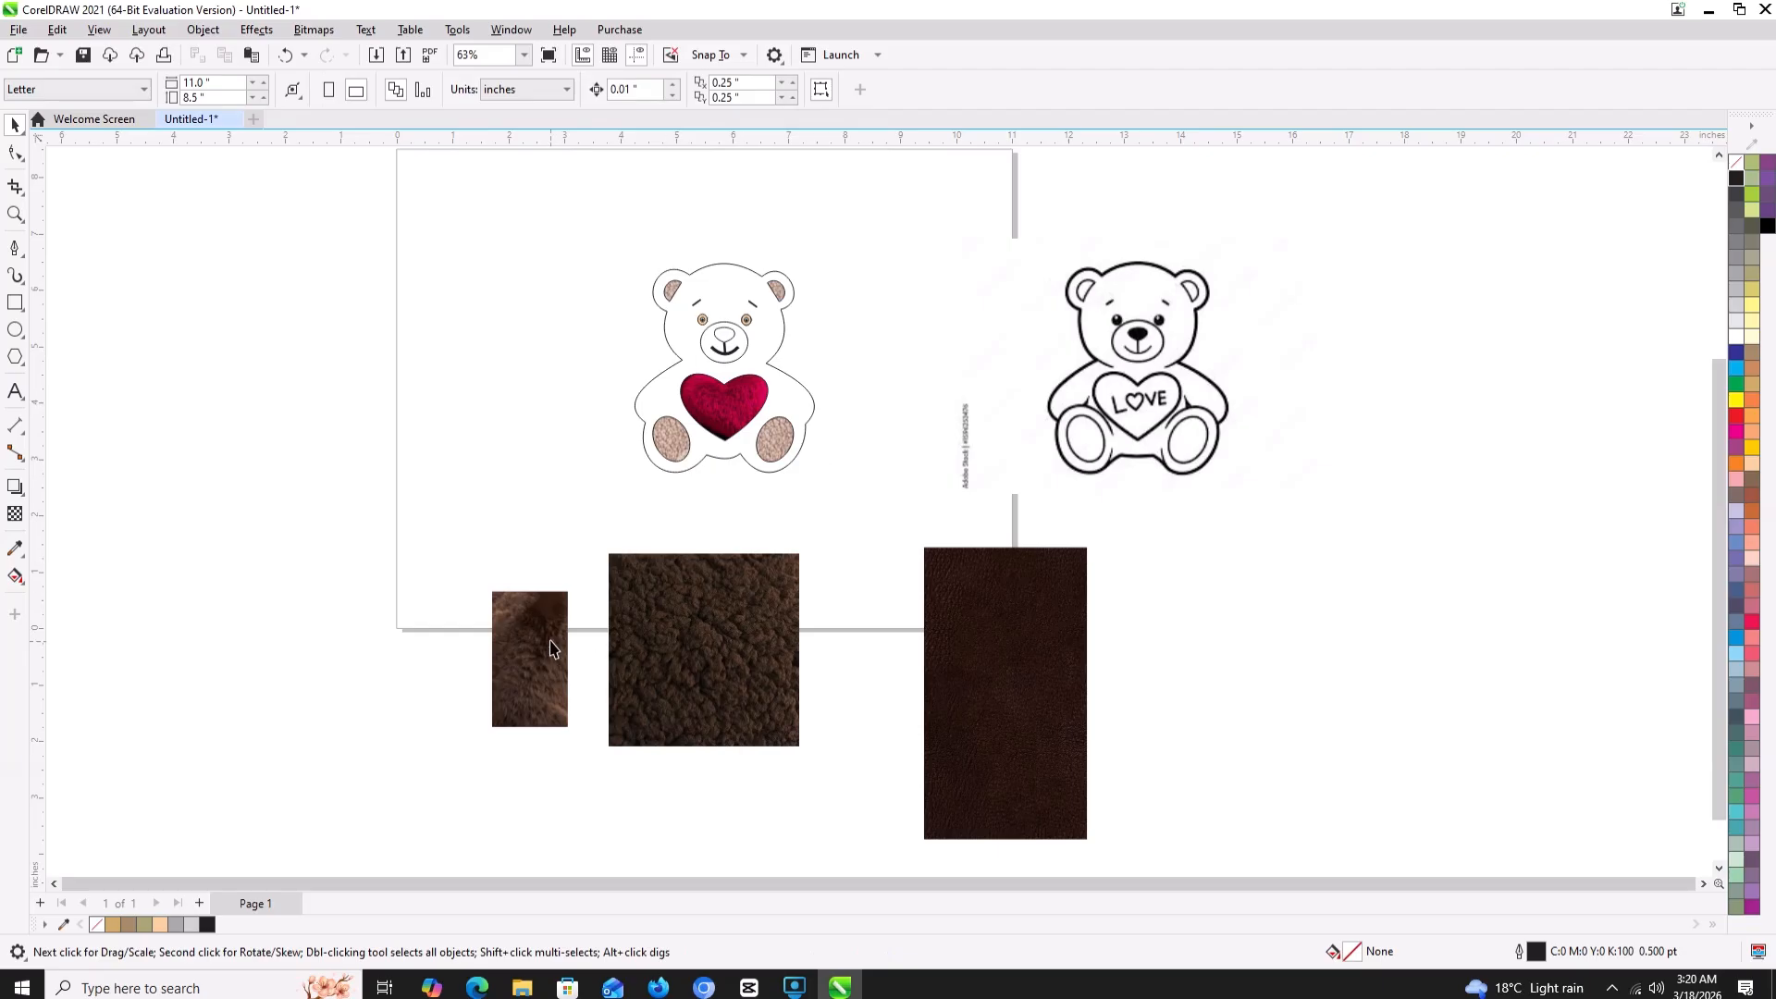
- Copy the beige fleece bitmap from the left foot pad's PowerClip contents, finish editing, and paste the copy onto the page
{"action": "left_click", "coordinate": [673, 442]}
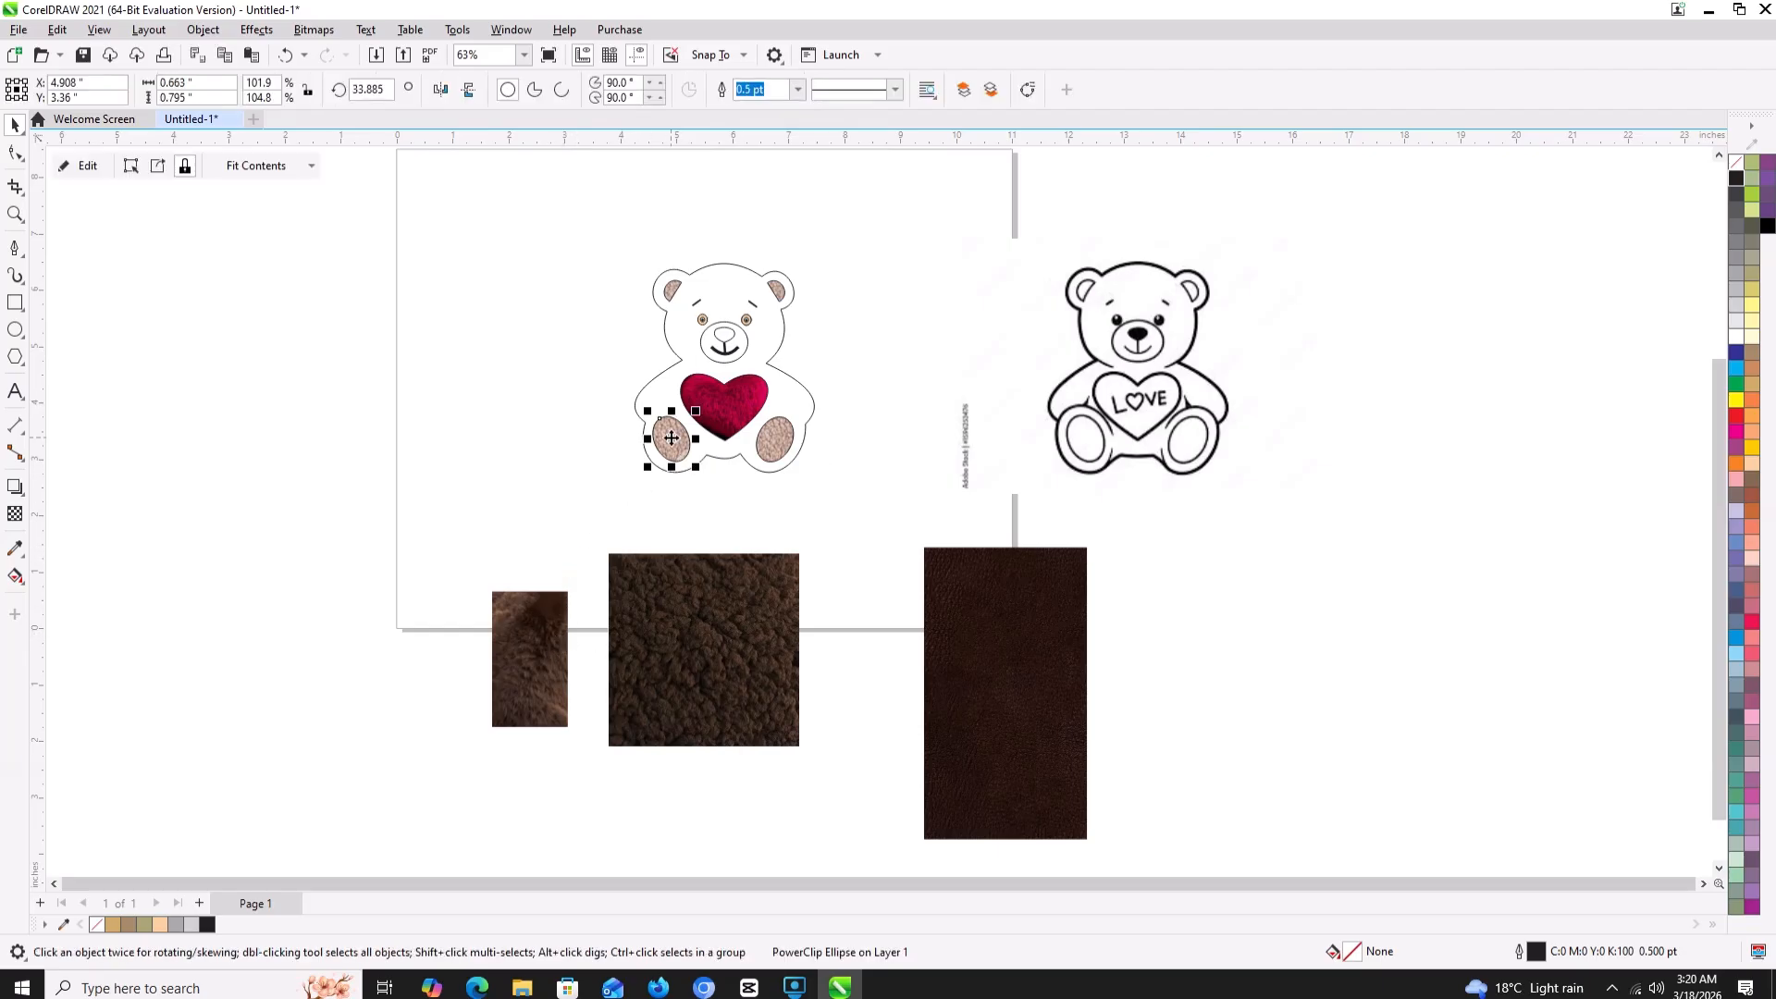
{"action": "right_click", "coordinate": [671, 439]}
{"action": "left_click", "coordinate": [726, 414]}
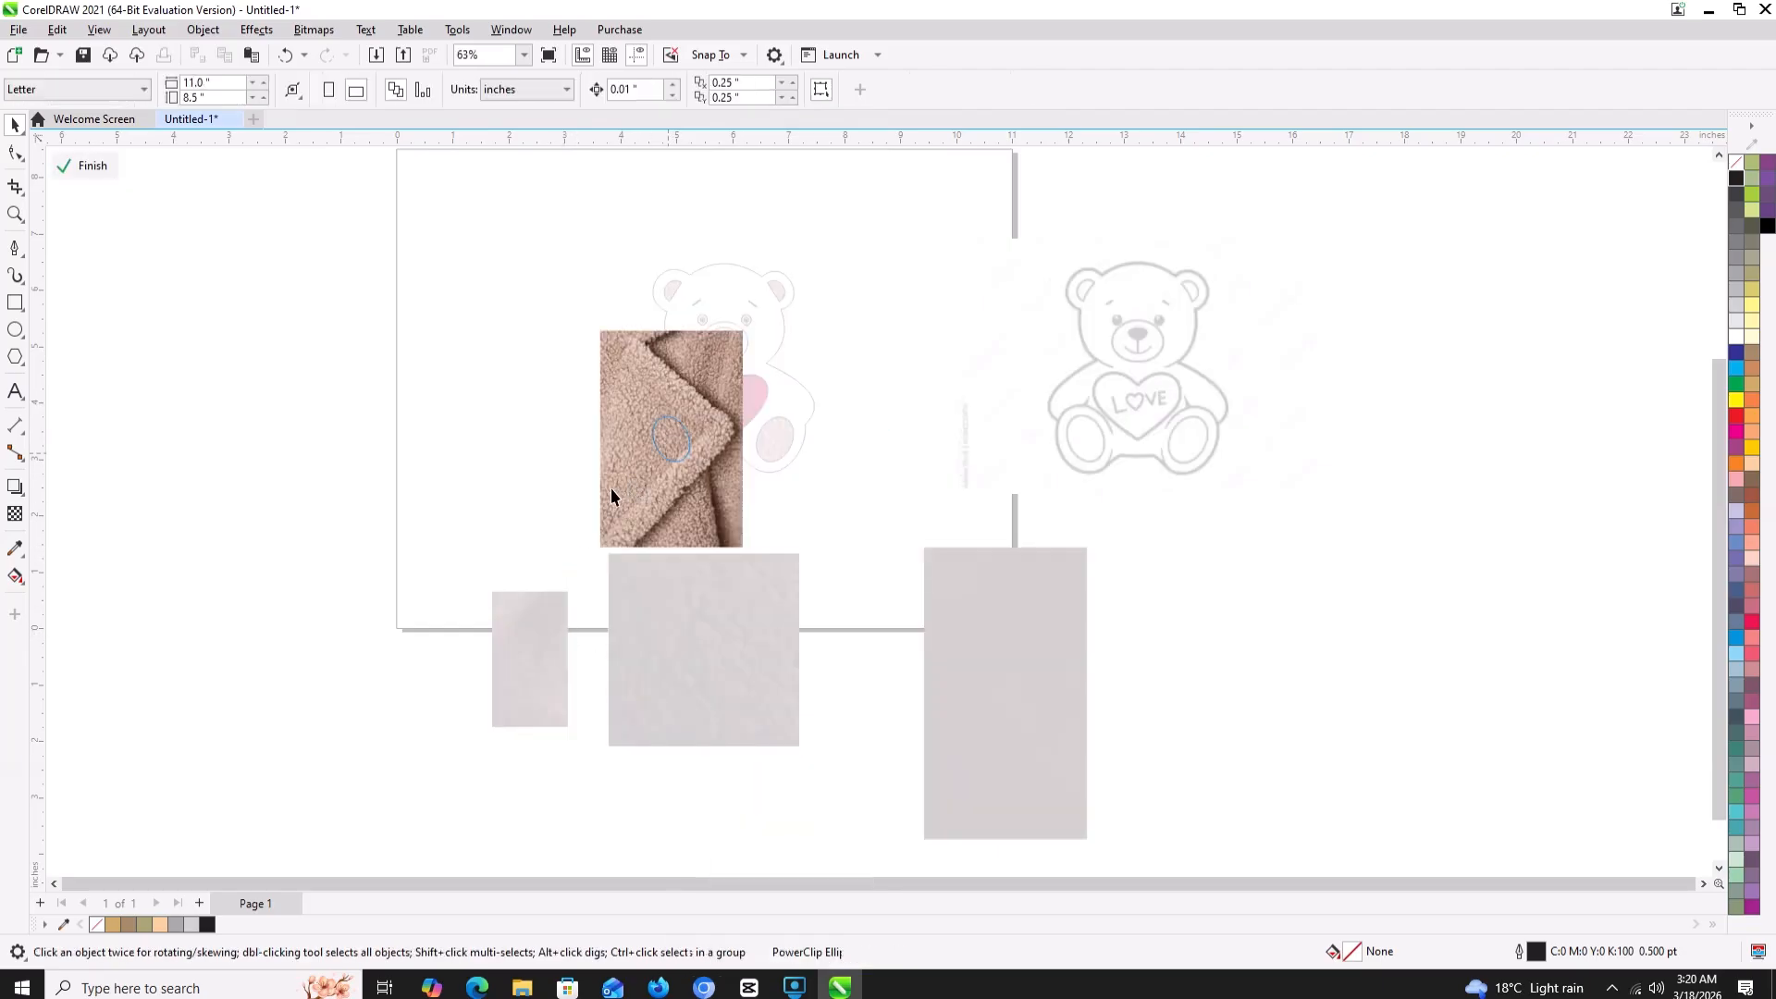
{"action": "right_click", "coordinate": [647, 477]}
{"action": "left_click", "coordinate": [704, 564]}
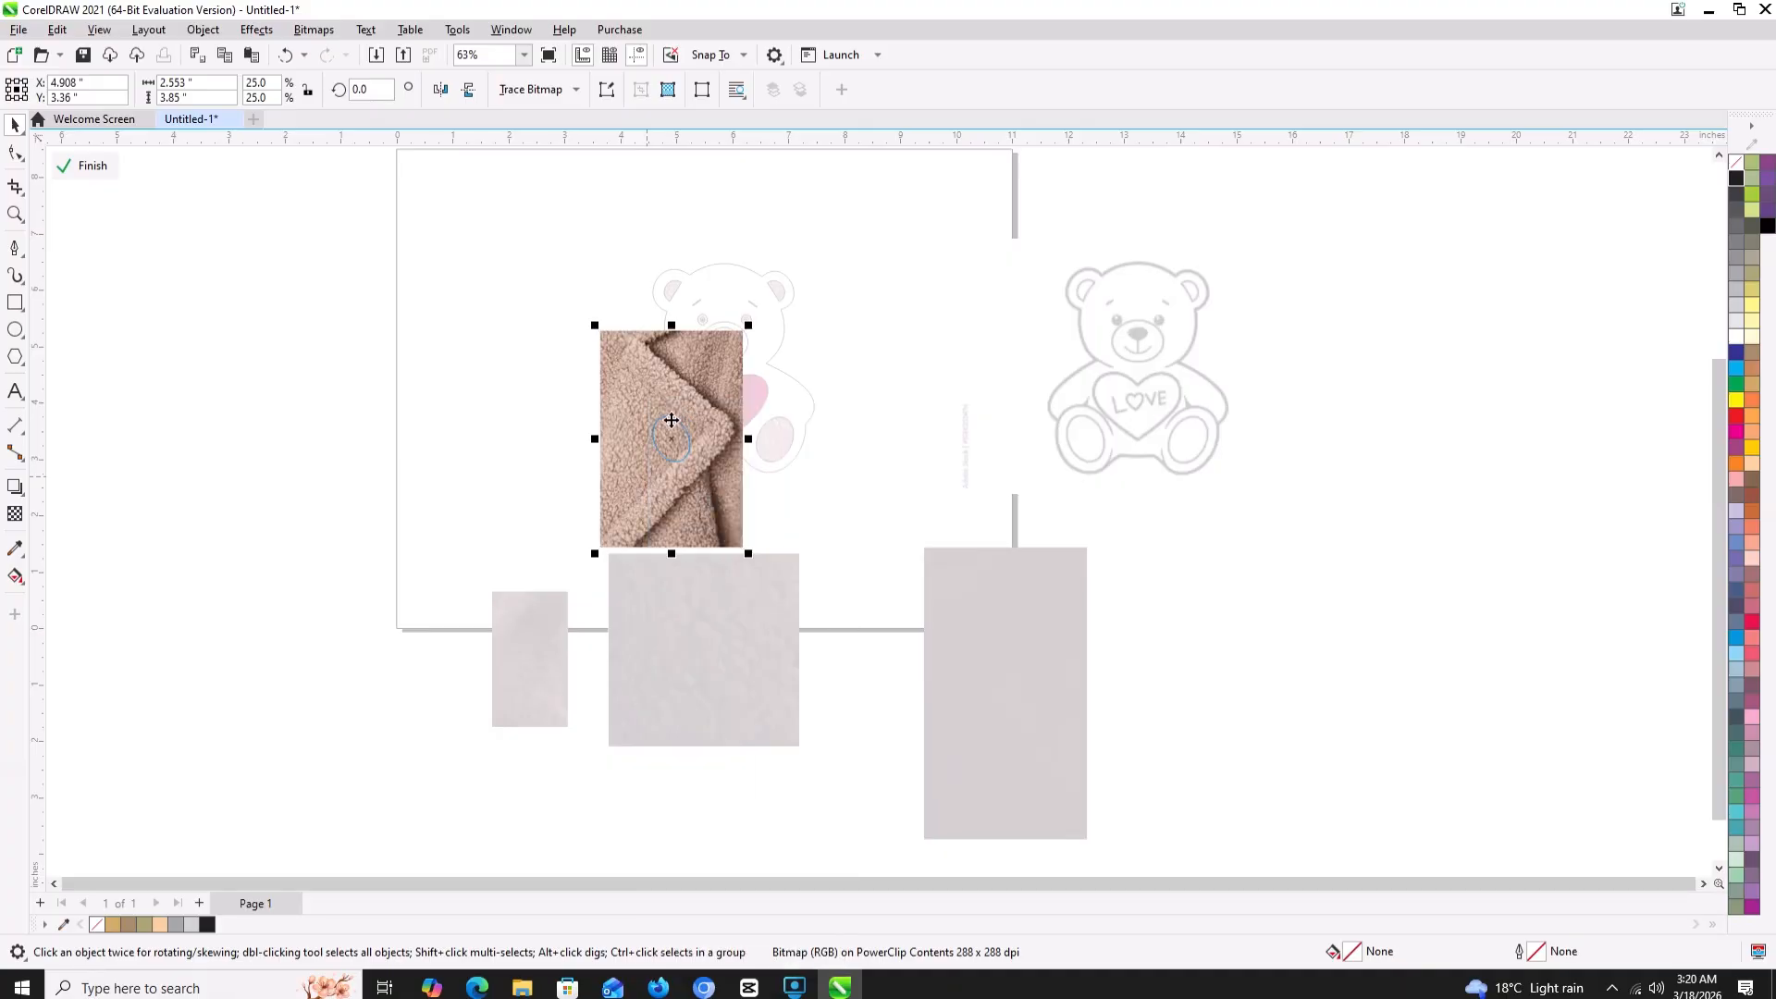
{"action": "right_click", "coordinate": [671, 414]}
{"action": "left_click", "coordinate": [700, 415]}
{"action": "key", "text": "ctrl+v"}
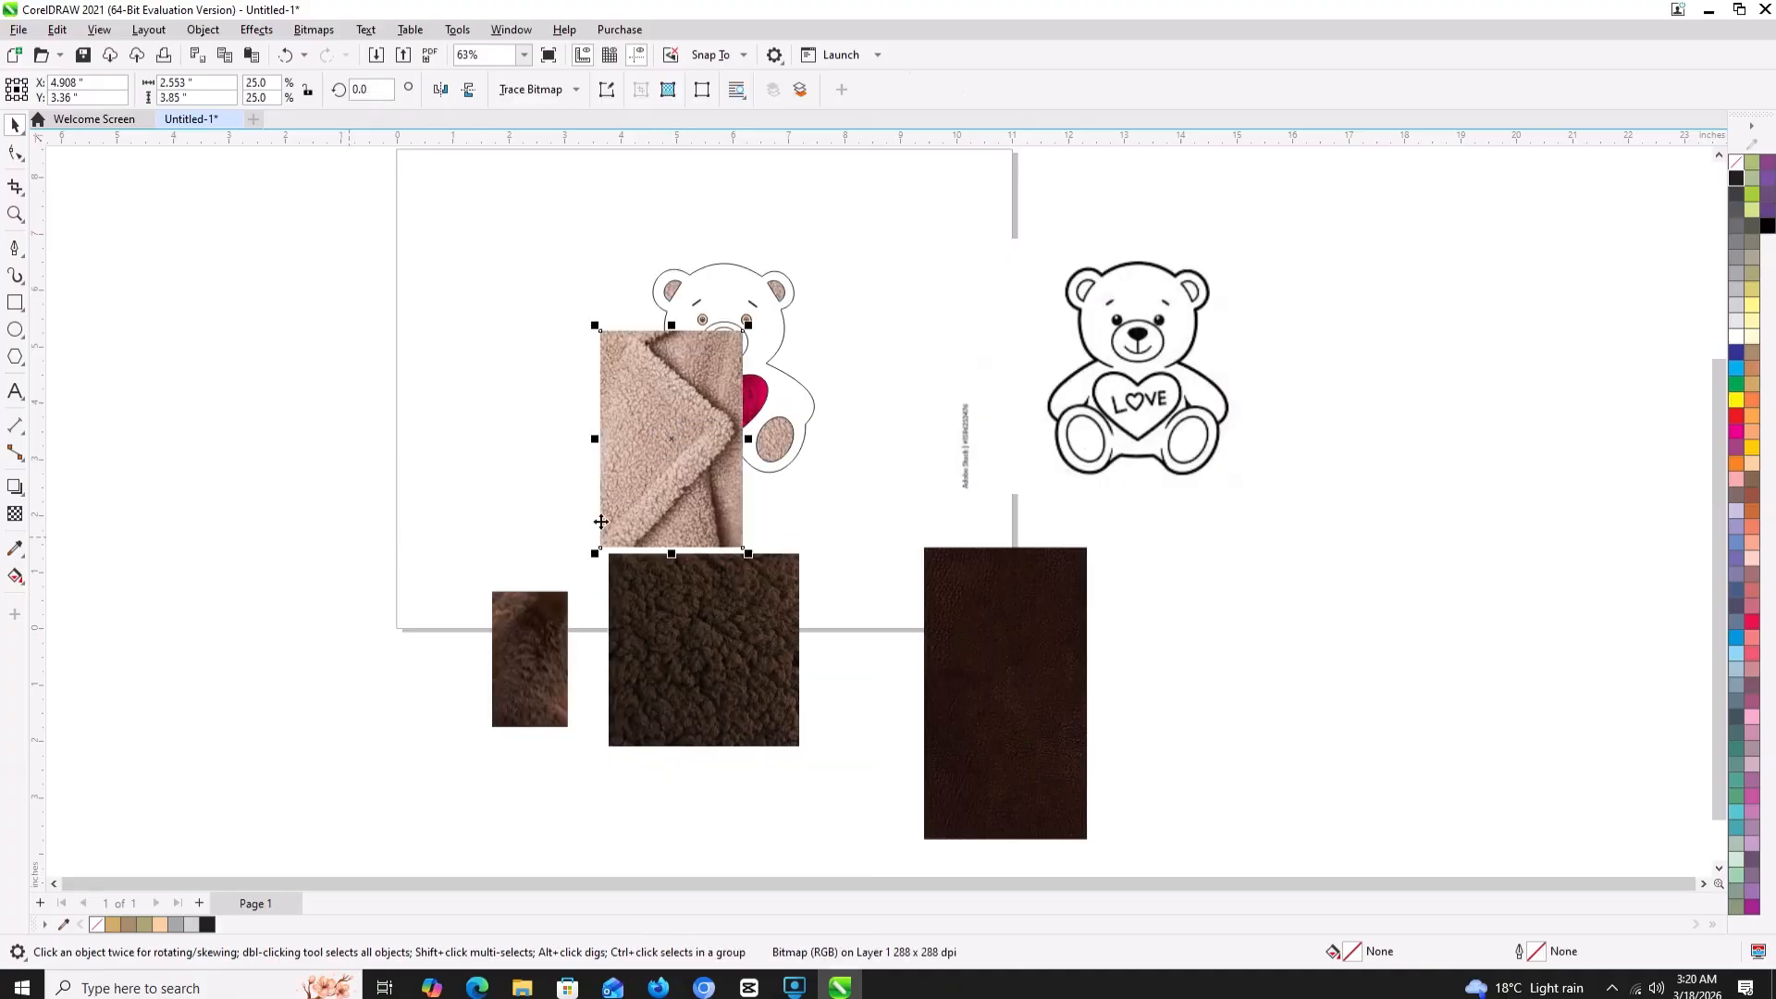
- Move the pasted beige fleece beside the bear and PowerClip it inside the muzzle ellipse
{"action": "left_click_drag", "start_coordinate": [648, 496], "coordinate": [522, 478]}
{"action": "right_click", "coordinate": [523, 421]}
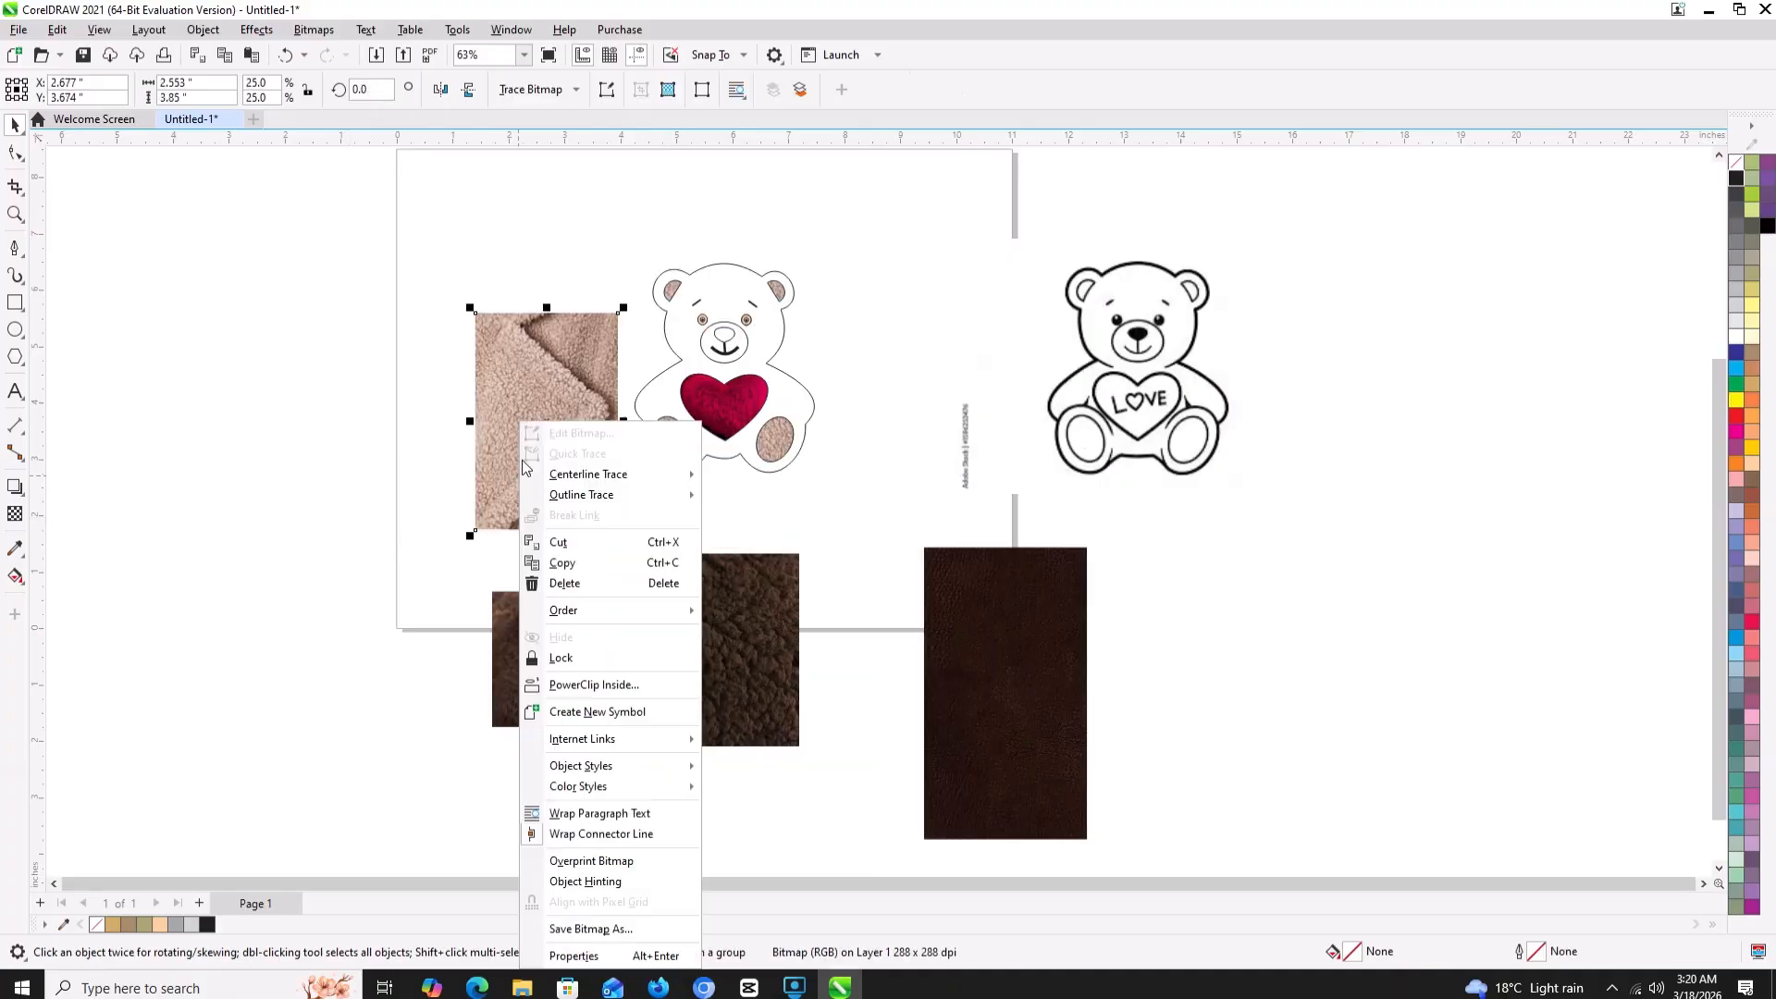
{"action": "left_click", "coordinate": [592, 682]}
{"action": "left_click", "coordinate": [705, 340]}
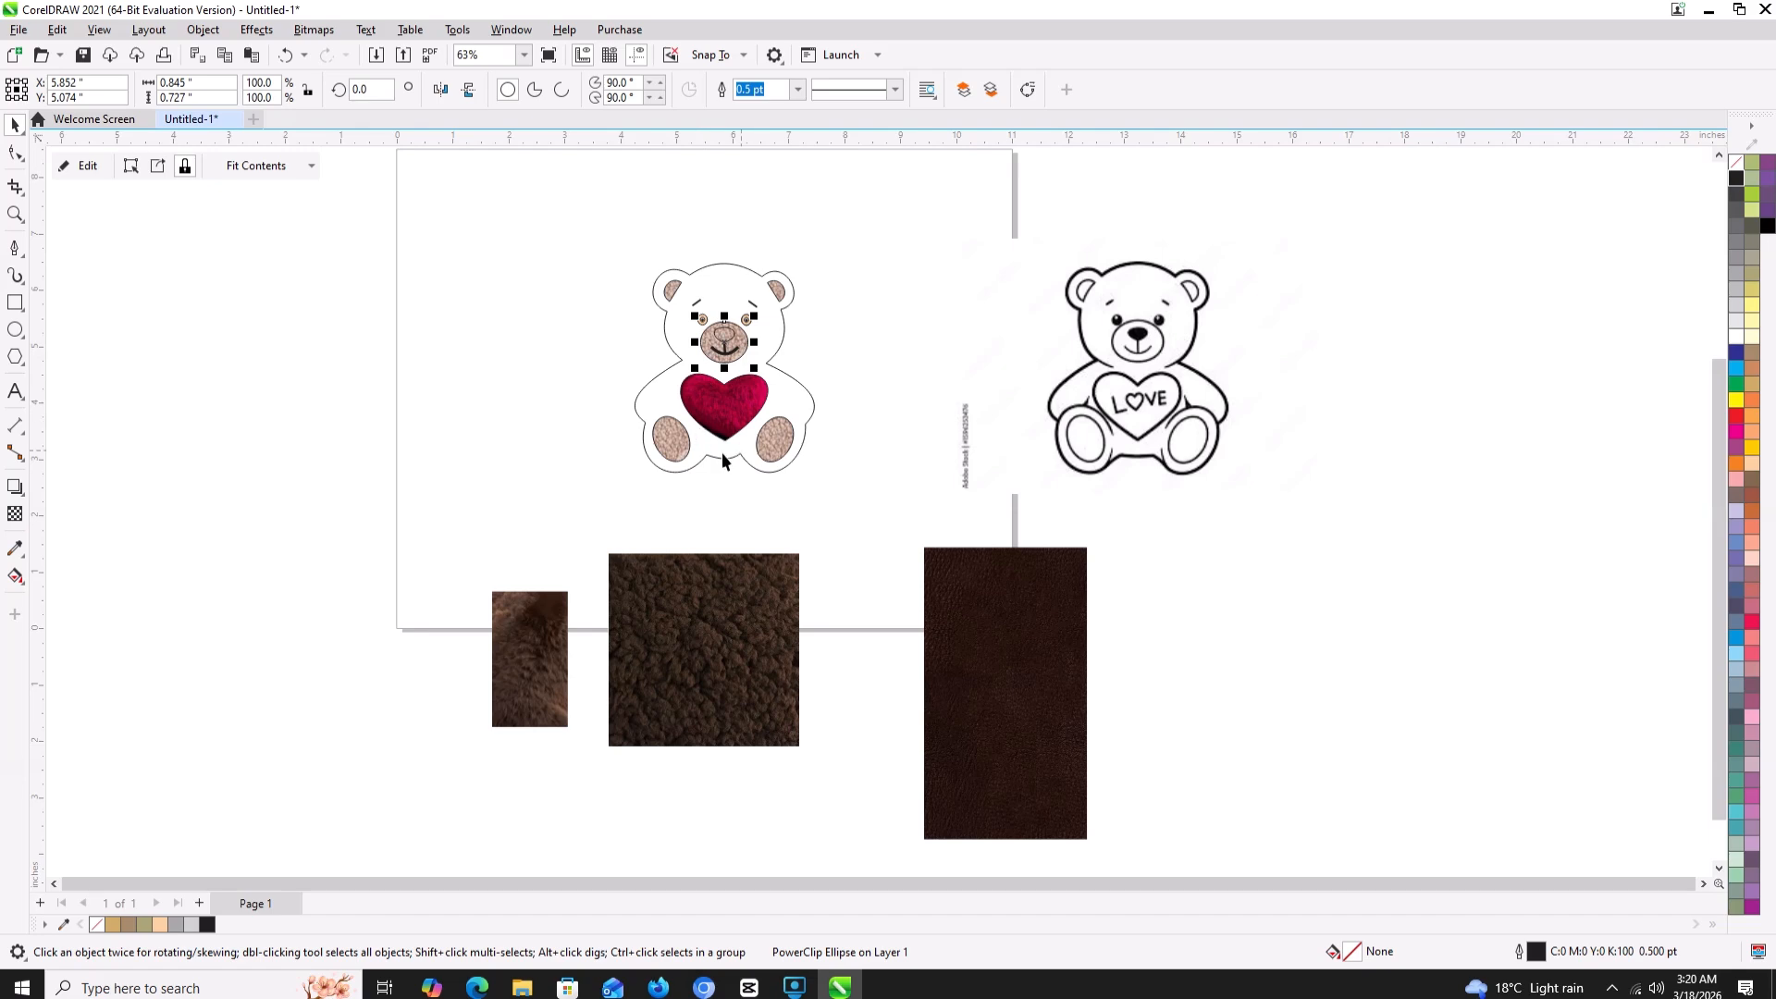
- PowerClip the dark brown curly fleece bitmap inside the bear's nose
{"action": "right_click", "coordinate": [672, 623]}
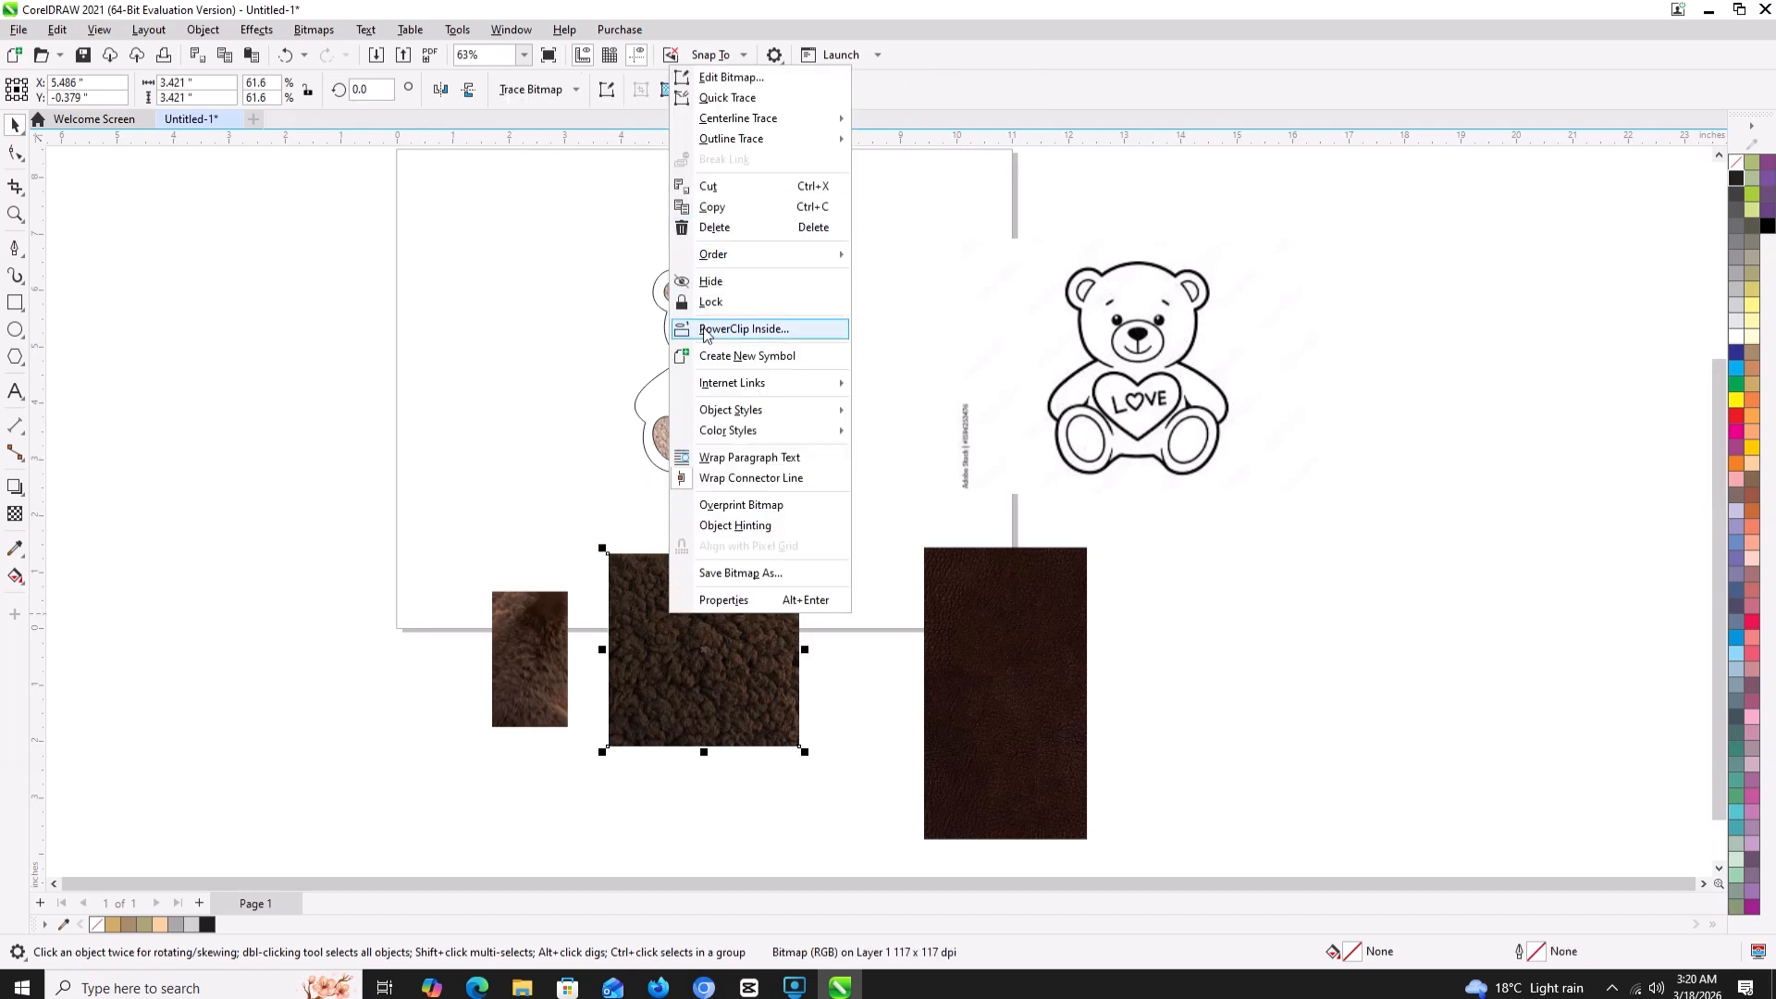
{"action": "left_click", "coordinate": [707, 326]}
{"action": "left_click", "coordinate": [717, 333]}
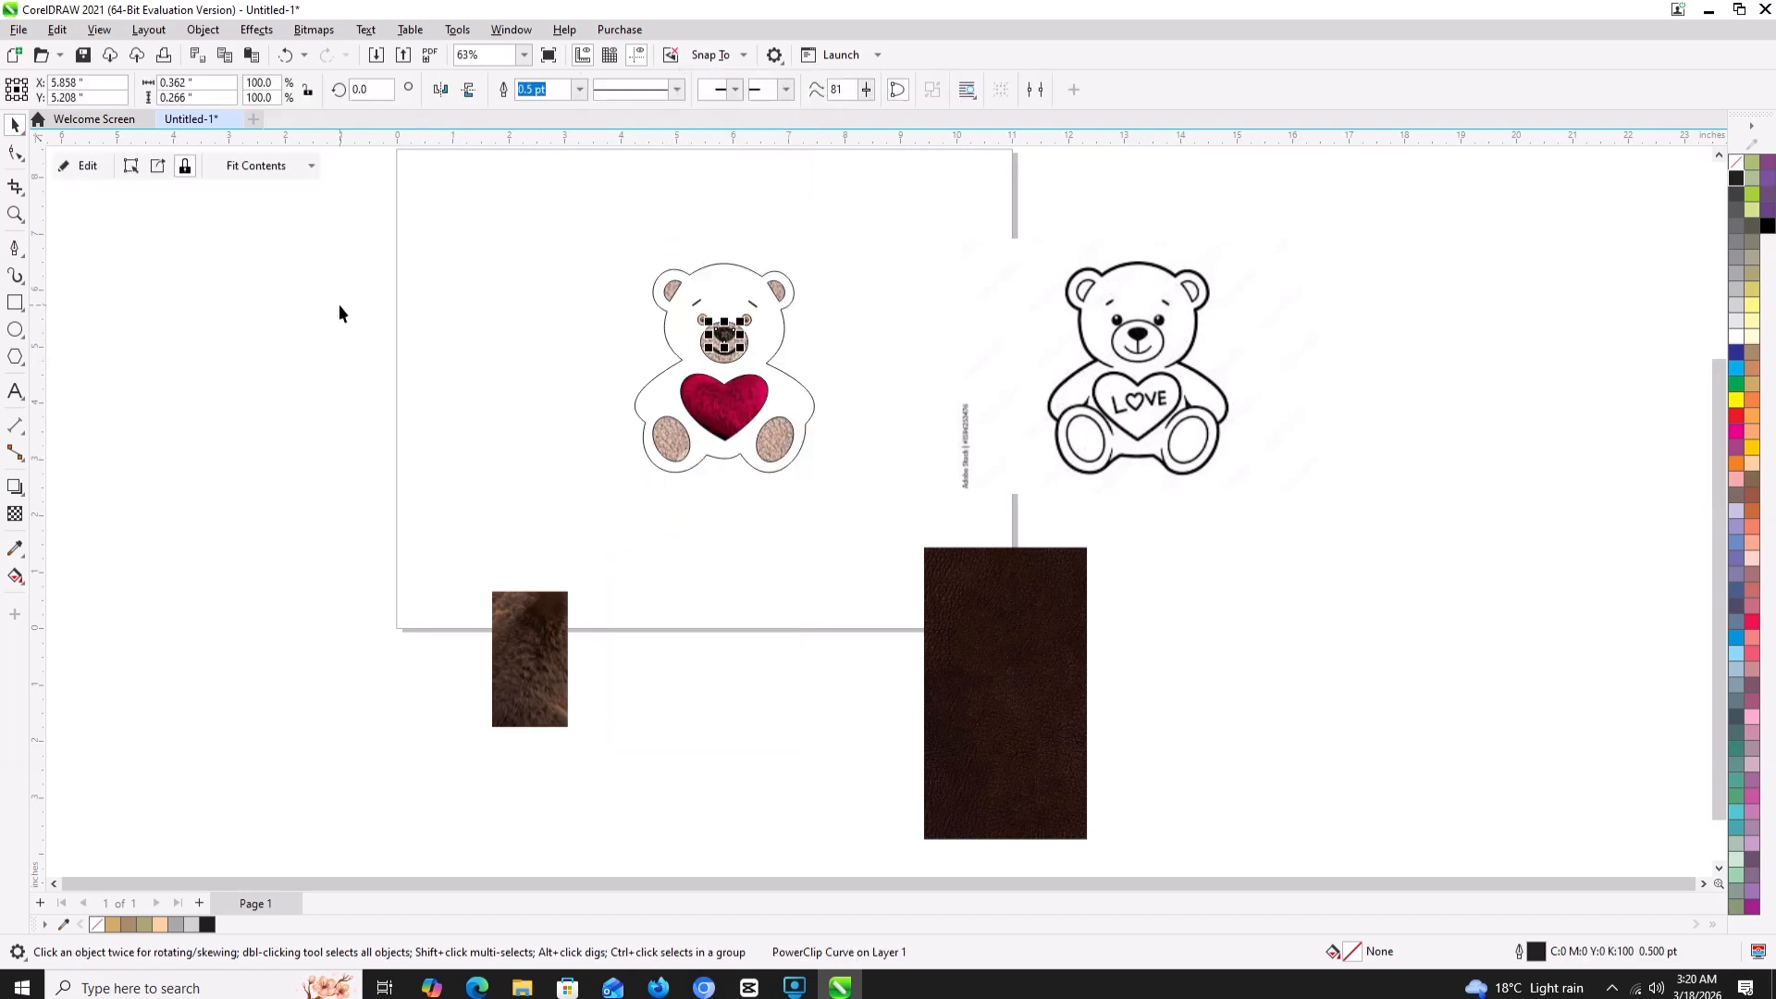
- PowerClip the dark brown leather bitmap inside the bear's nose as well
{"action": "left_click", "coordinate": [563, 606]}
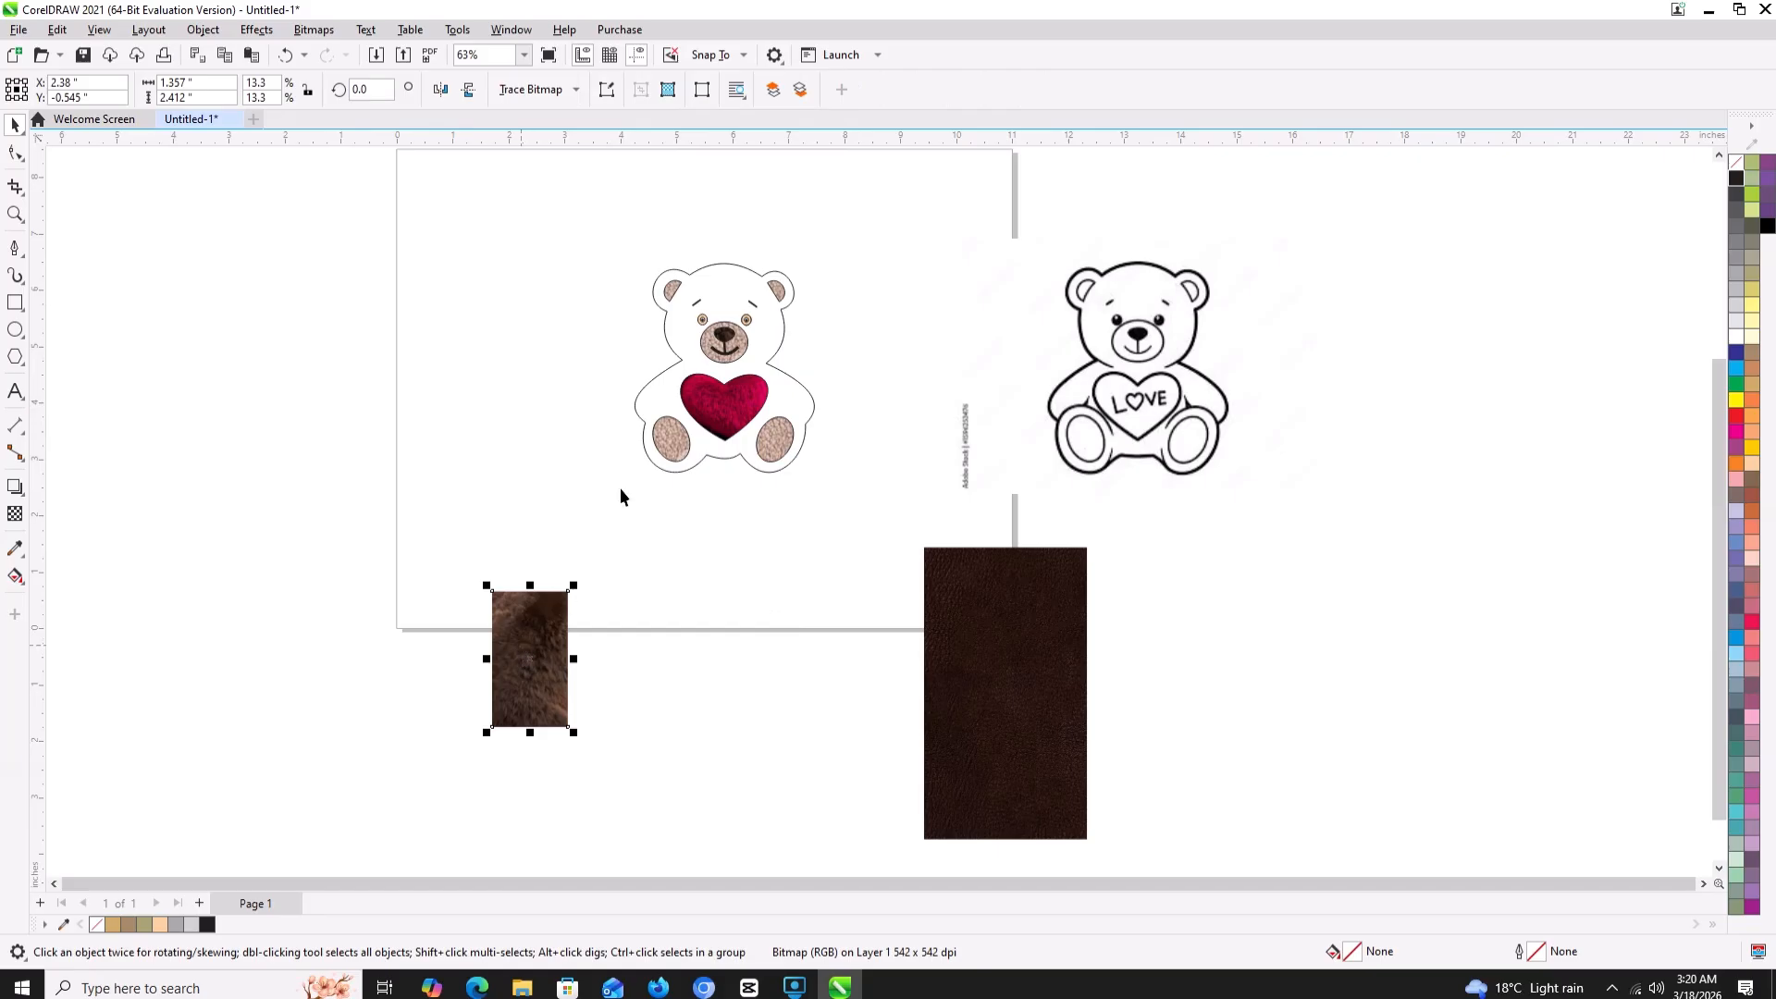
{"action": "scroll", "coordinate": [724, 339], "scroll_direction": "up", "scroll_amount": 5}
{"action": "scroll", "coordinate": [728, 341], "scroll_direction": "down", "scroll_amount": 2}
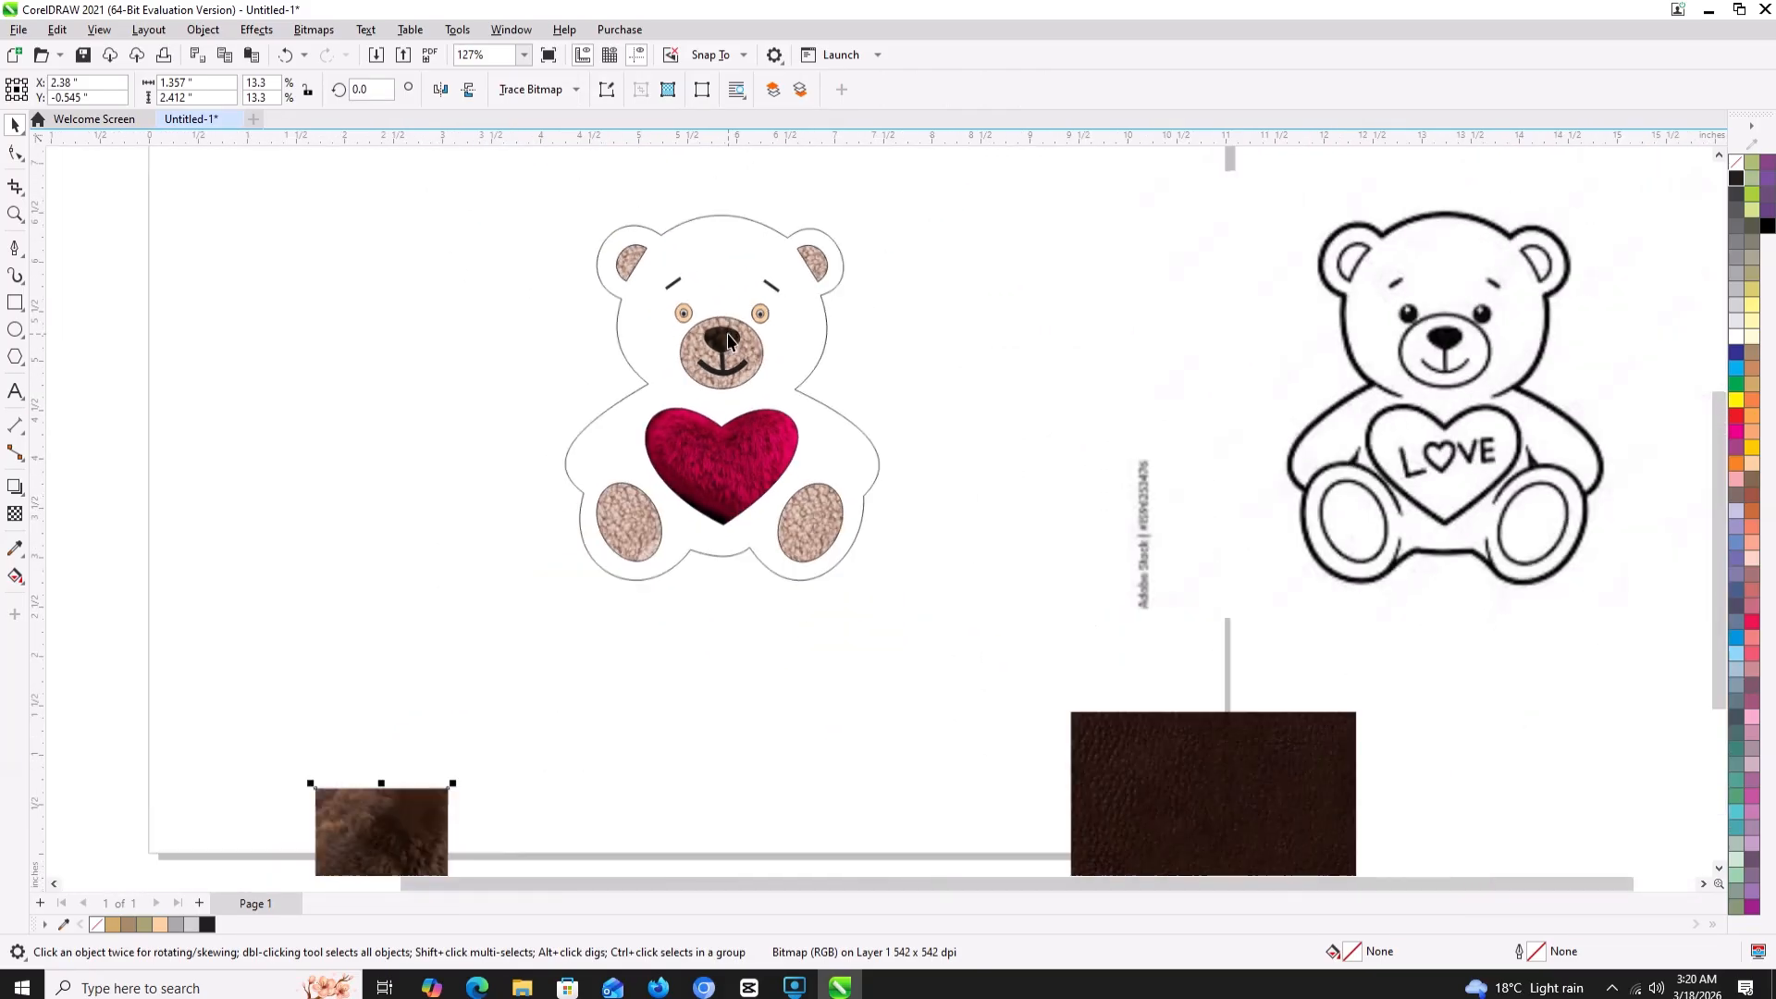
{"action": "scroll", "coordinate": [728, 340], "scroll_direction": "down", "scroll_amount": 1}
{"action": "right_click", "coordinate": [1075, 761]}
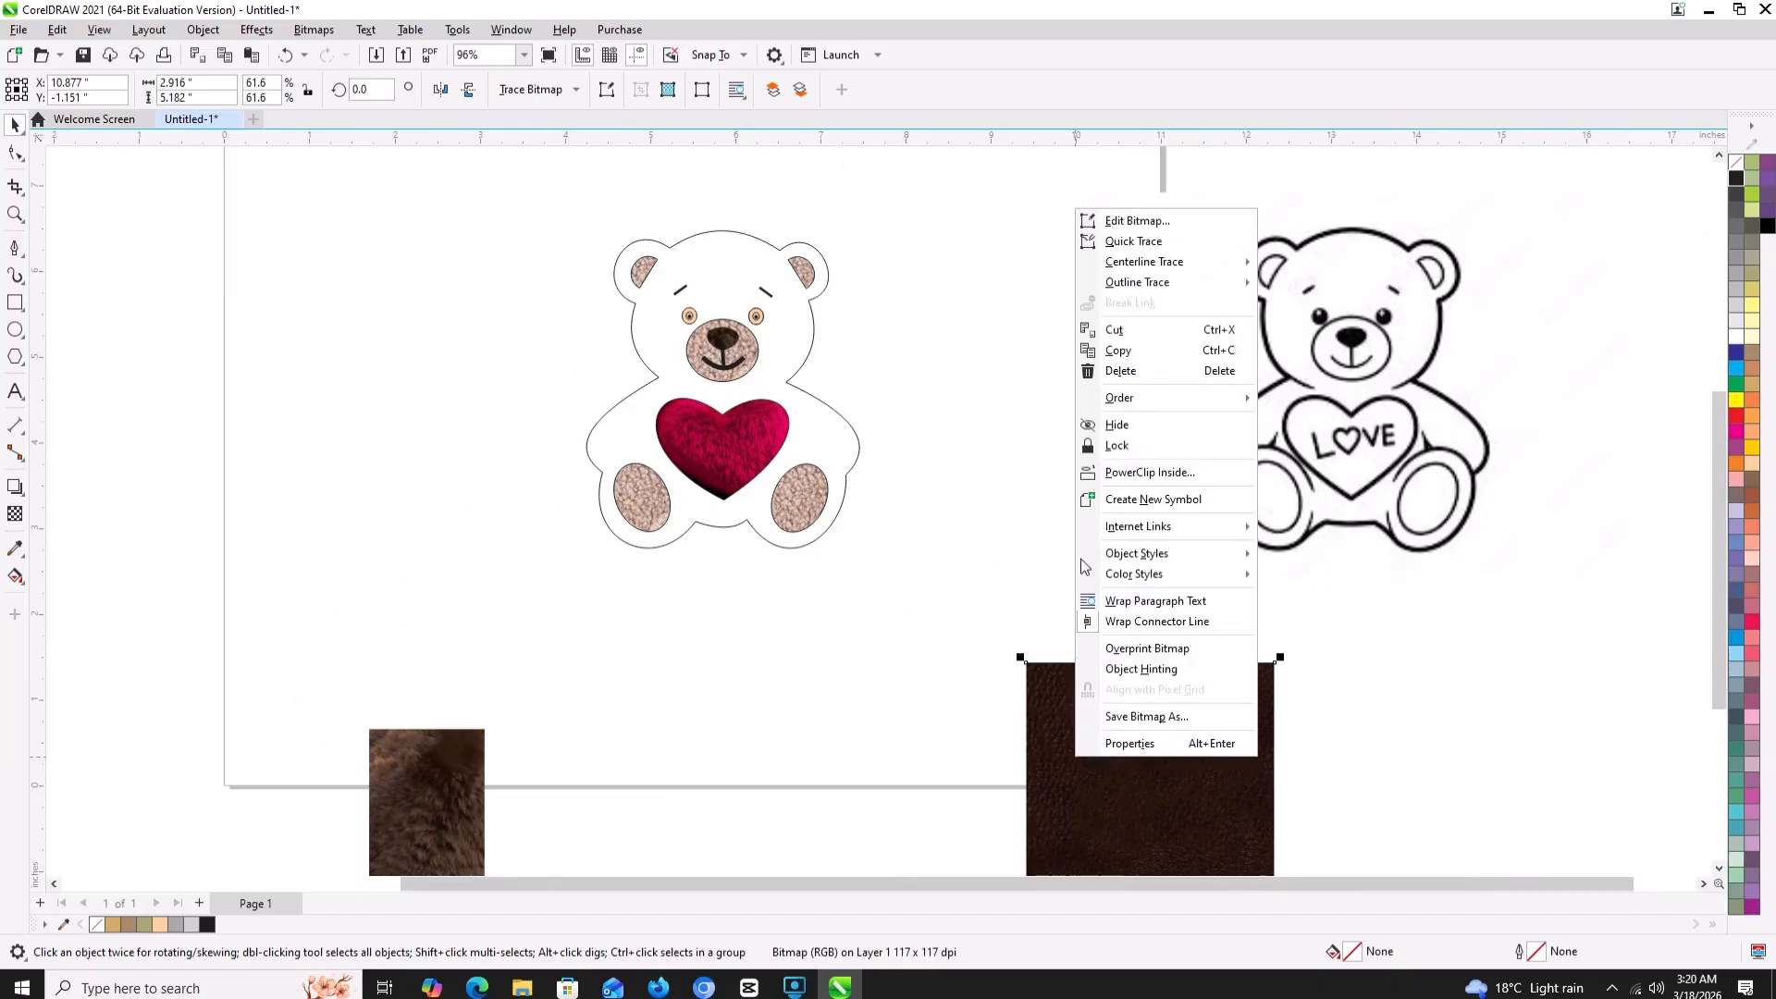
{"action": "left_click", "coordinate": [1110, 474]}
{"action": "left_click", "coordinate": [712, 338]}
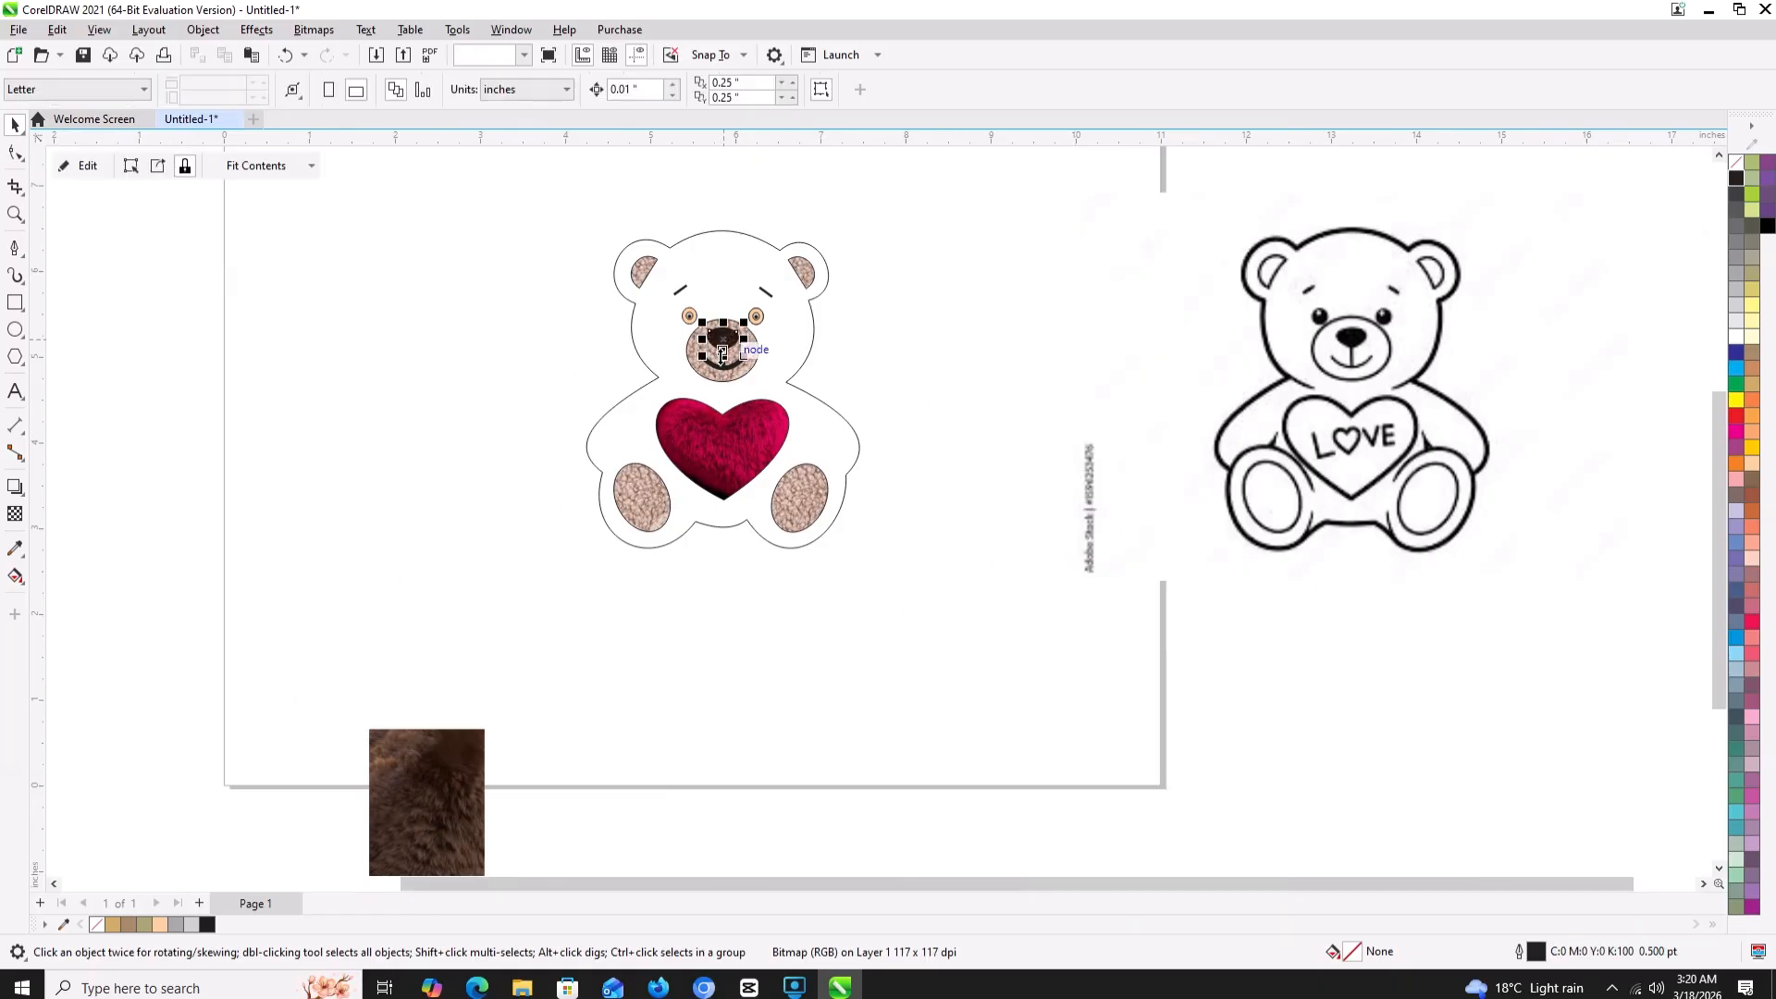
{"action": "left_click", "coordinate": [633, 631]}
- PowerClip the brown fur bitmap inside the bear's main body outline
{"action": "right_click", "coordinate": [458, 741]}
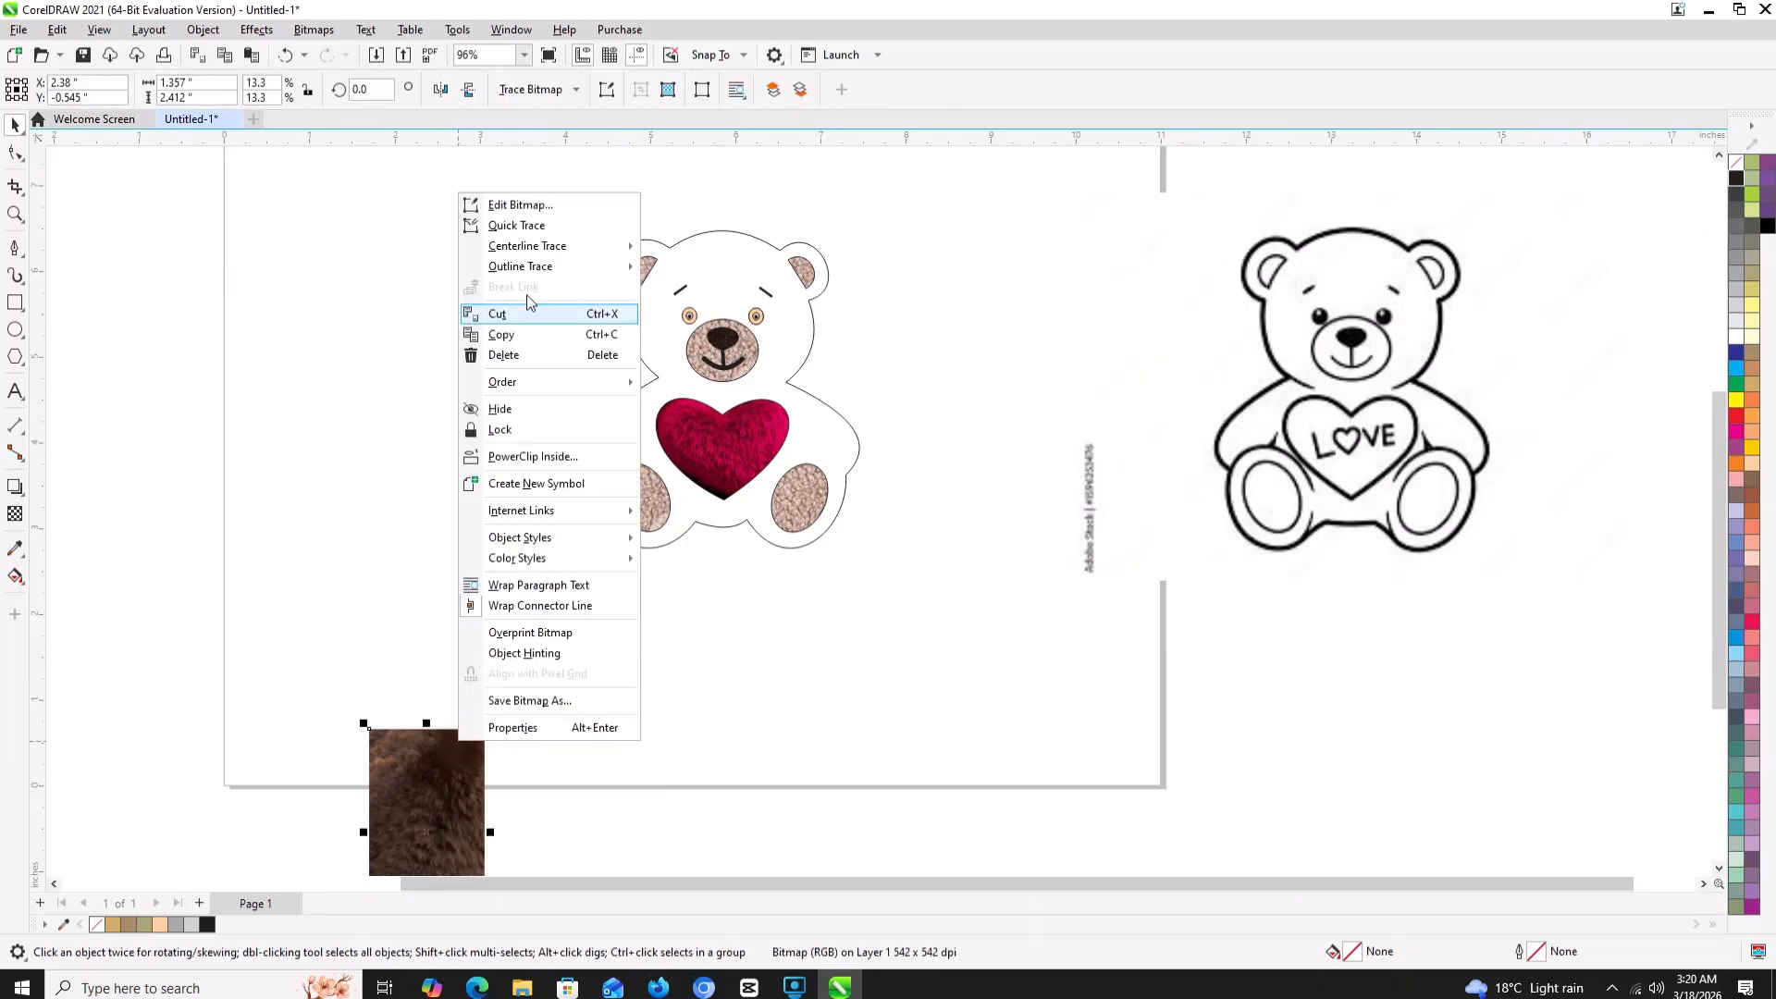
{"action": "left_click", "coordinate": [529, 457]}
{"action": "left_click", "coordinate": [621, 425]}
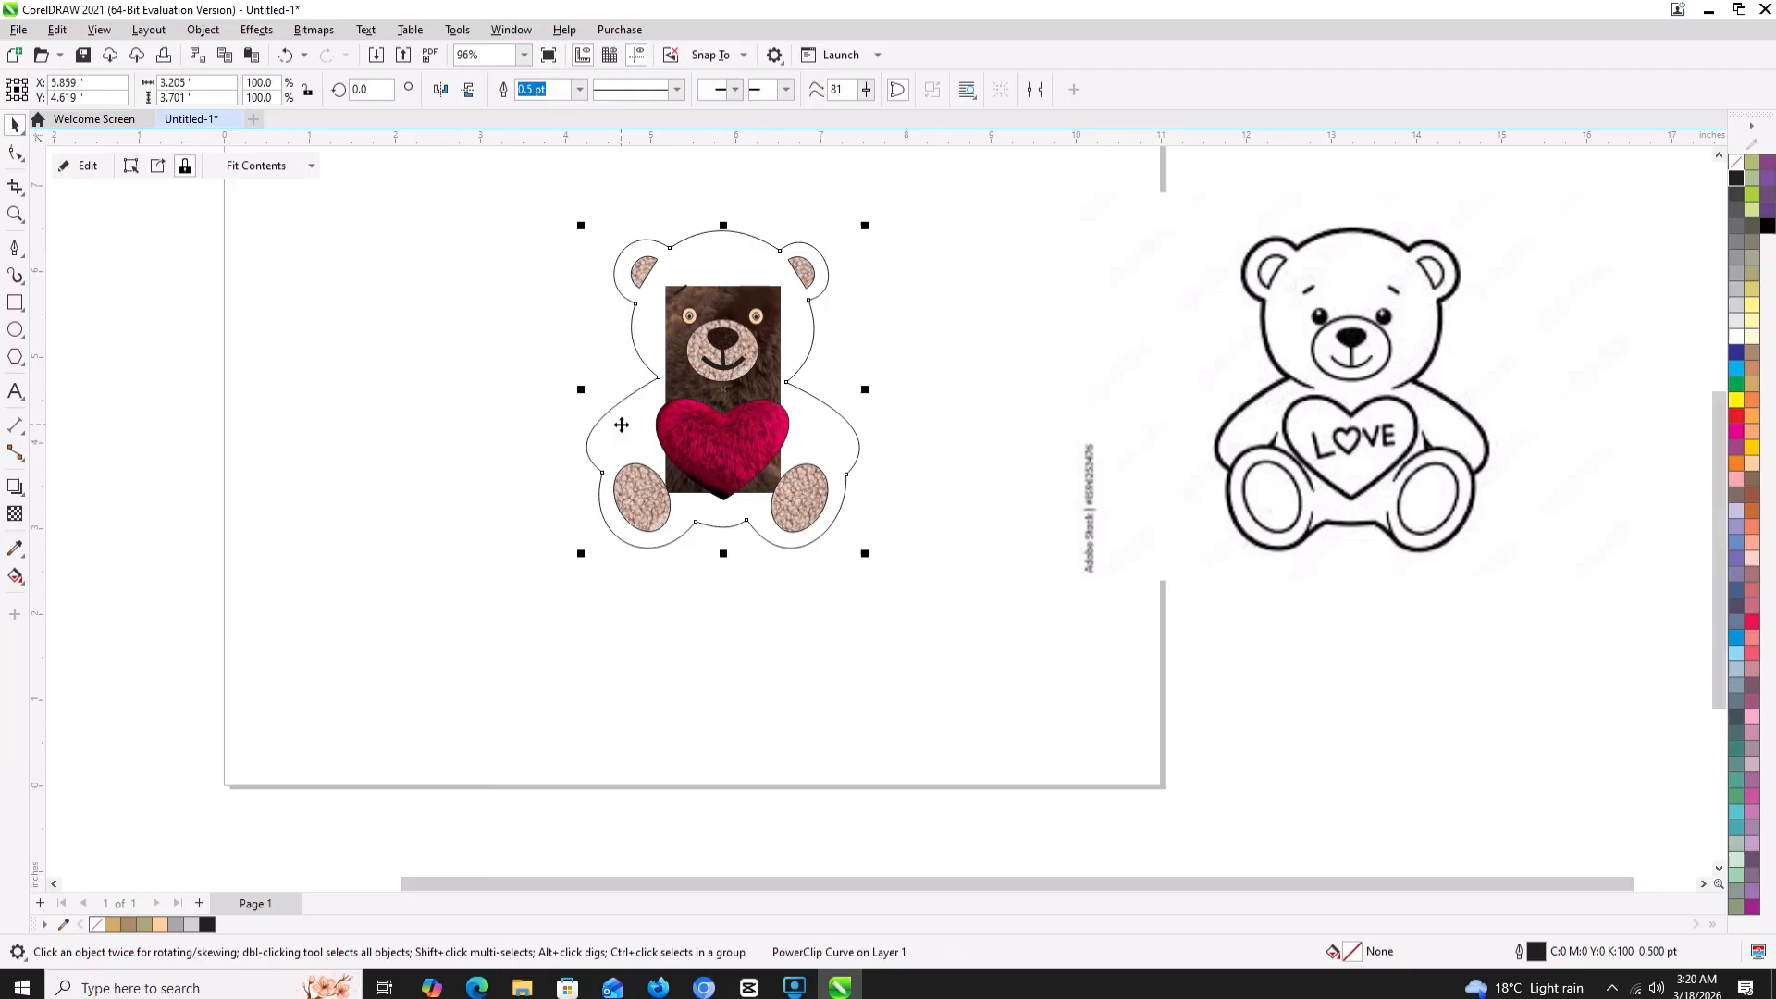
{"action": "right_click", "coordinate": [698, 425]}
{"action": "left_click", "coordinate": [728, 418]}
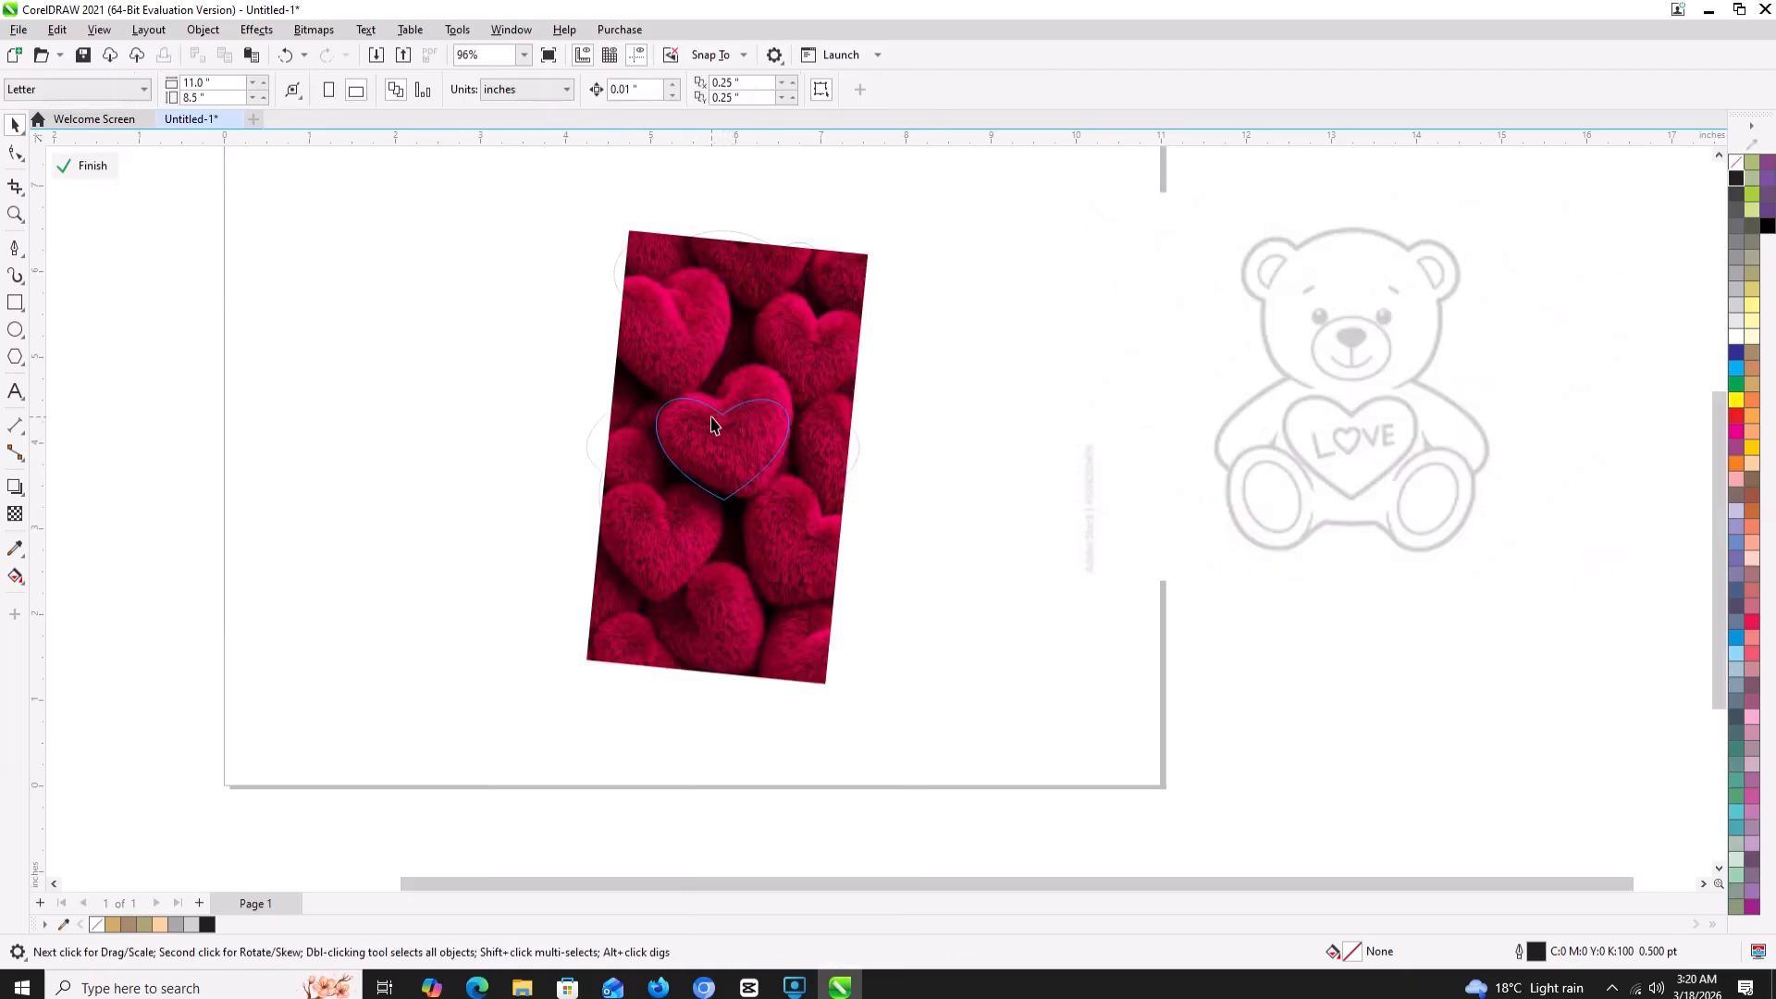
{"action": "right_click", "coordinate": [676, 399]}
{"action": "left_click", "coordinate": [722, 419]}
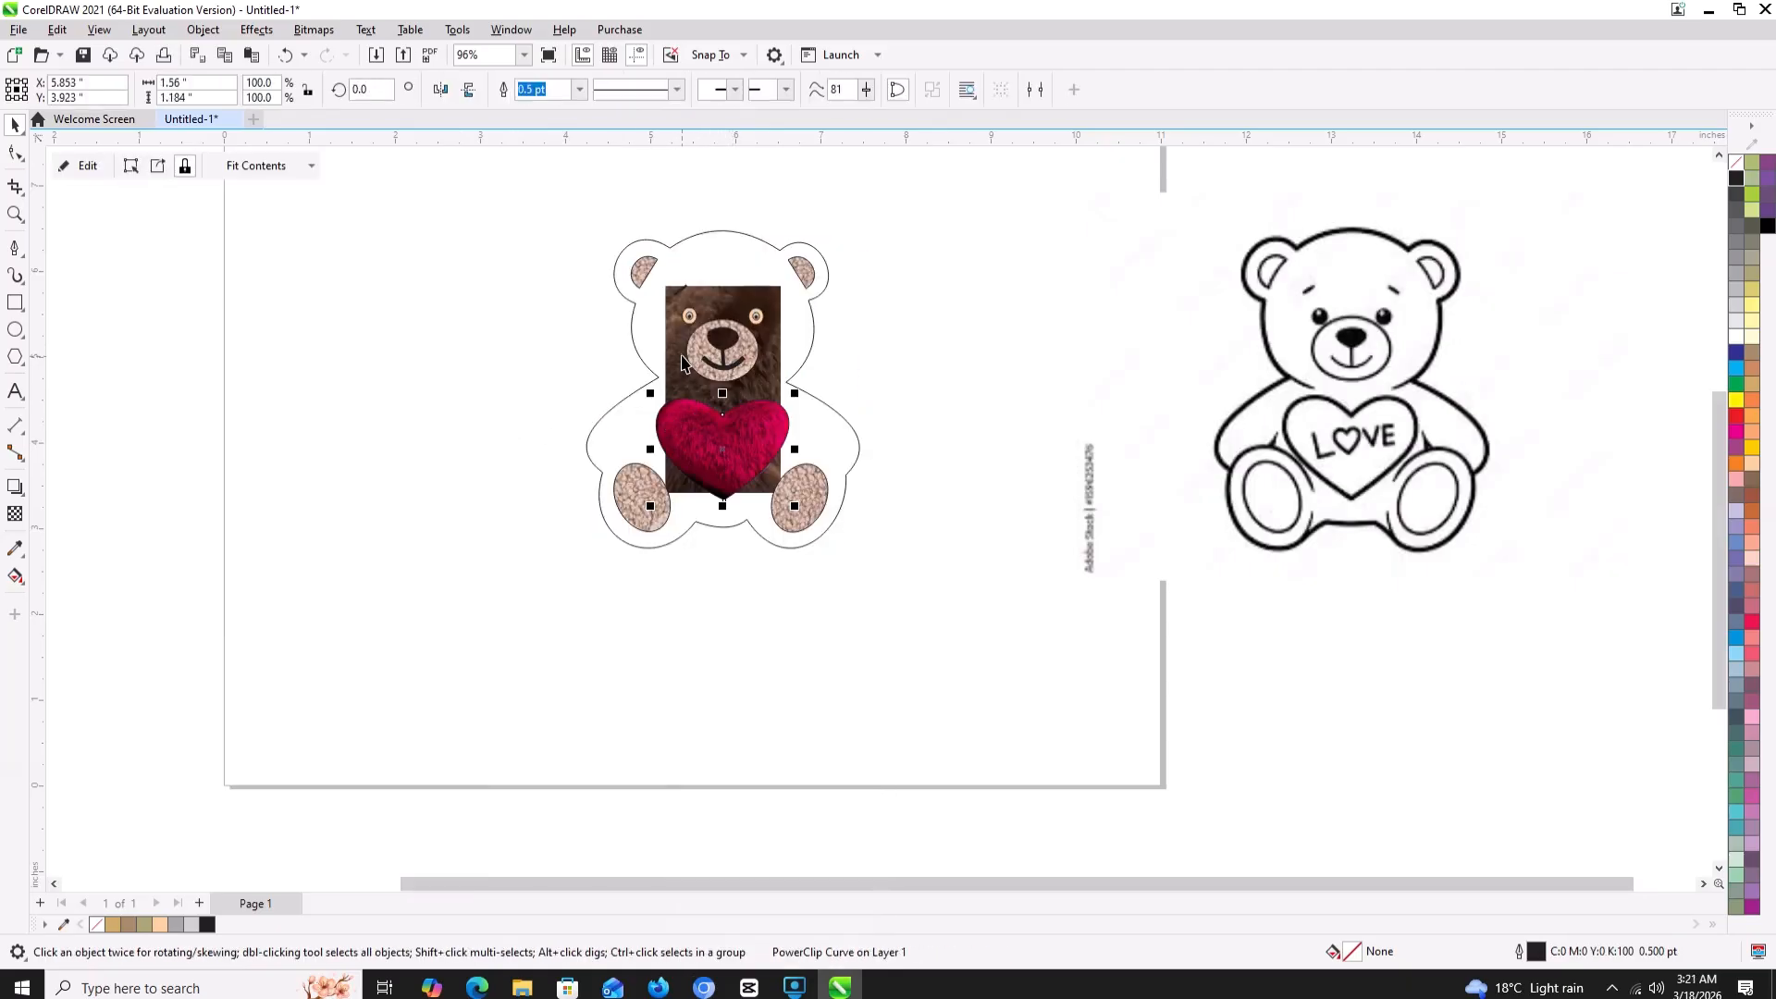
- Edit the body's PowerClip and enlarge the fur bitmap to about 3.41 by 5.79 inches so it covers the whole bear outline
{"action": "right_click", "coordinate": [679, 340]}
{"action": "left_click", "coordinate": [712, 368]}
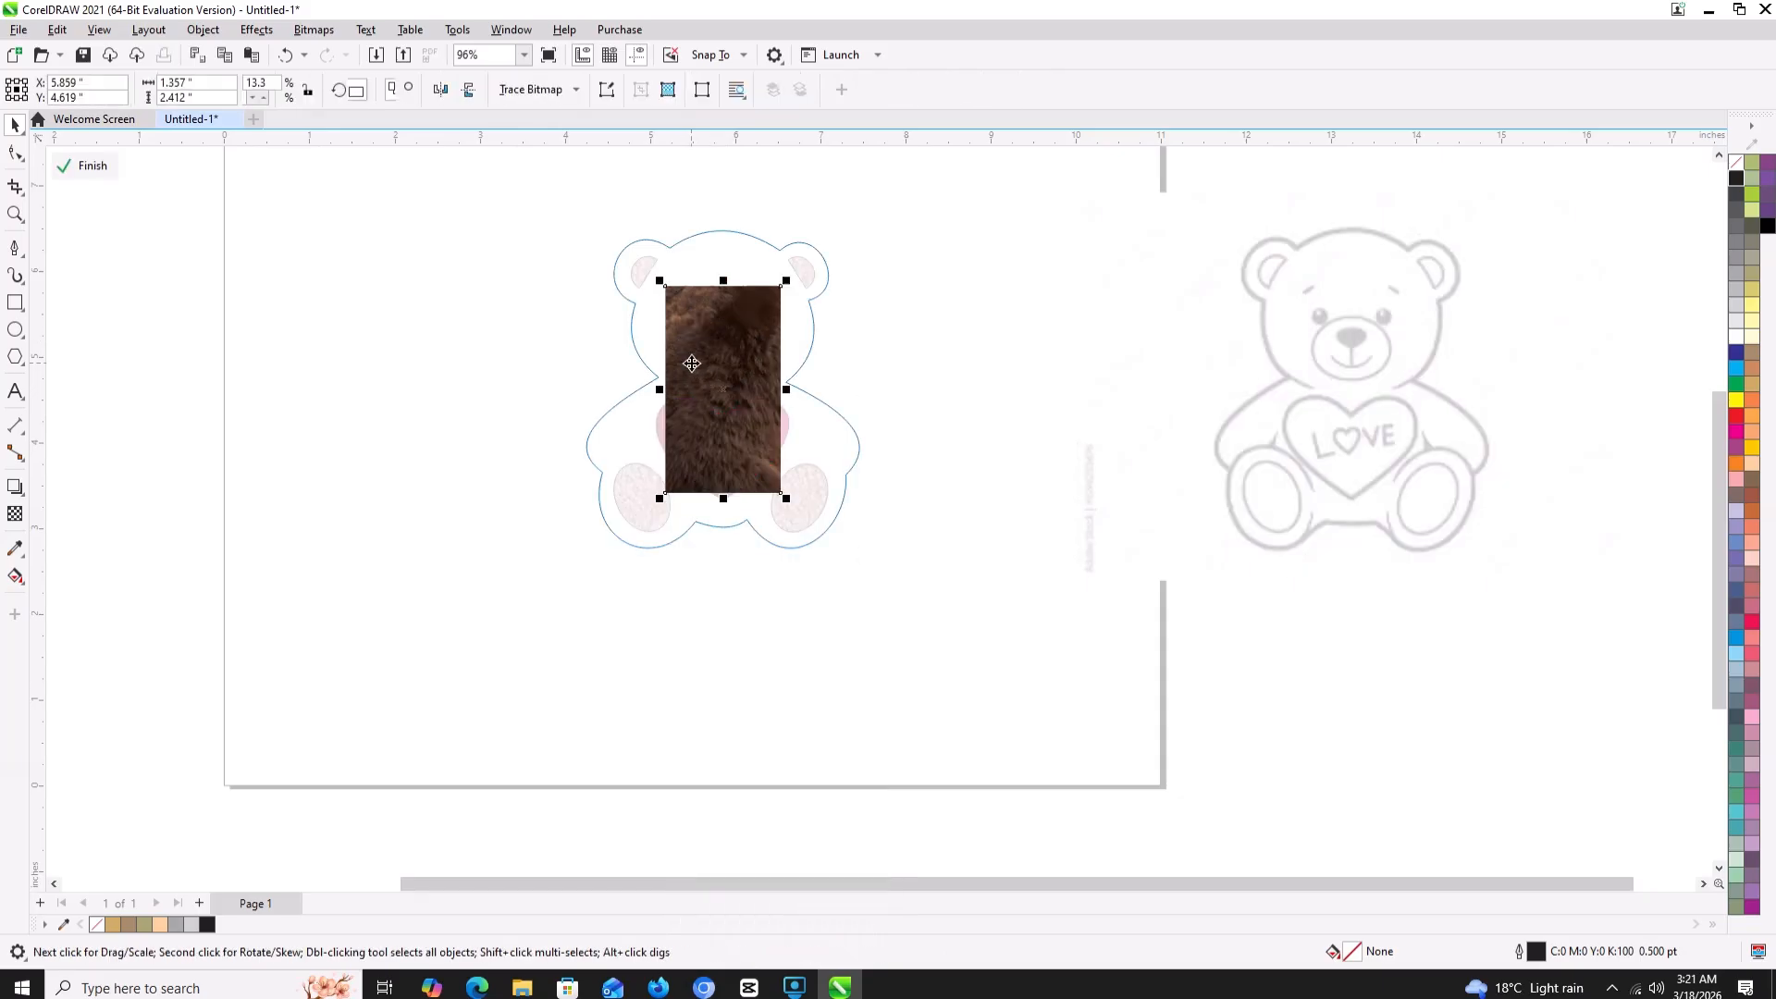
{"action": "left_click_drag", "start_coordinate": [662, 500], "coordinate": [550, 699]}
{"action": "left_click_drag", "start_coordinate": [621, 603], "coordinate": [532, 697]}
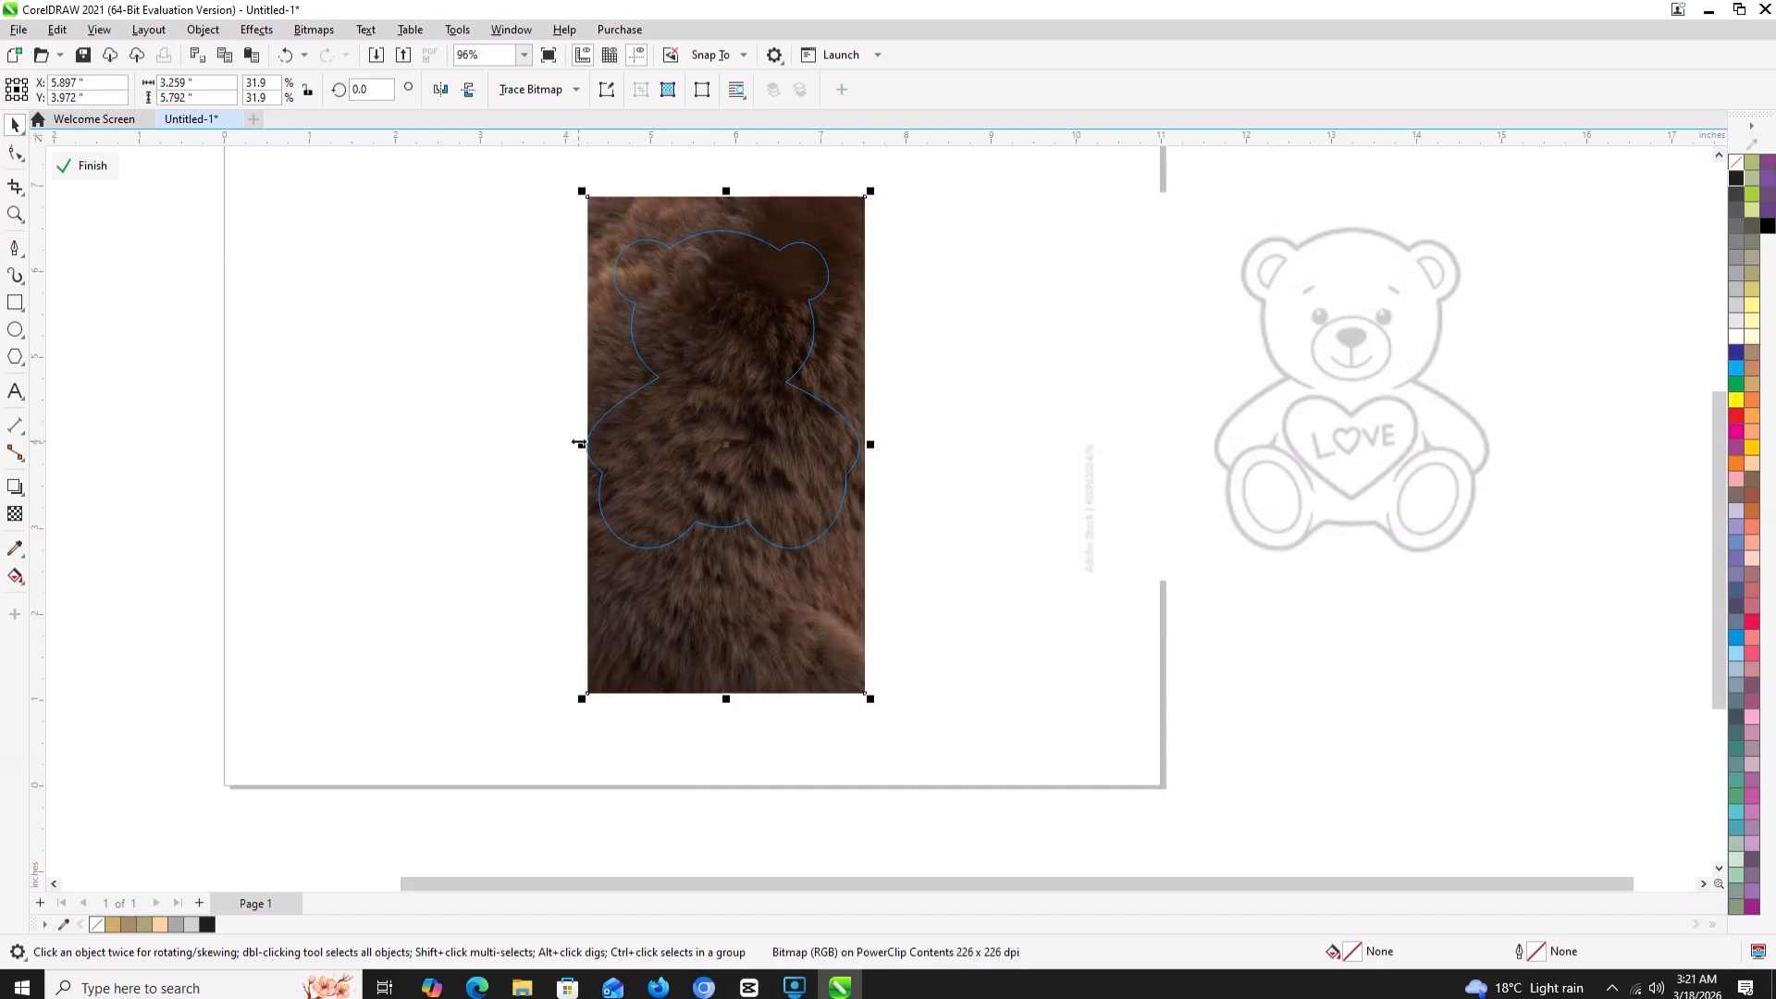
{"action": "left_click_drag", "start_coordinate": [579, 444], "coordinate": [566, 444]}
{"action": "right_click", "coordinate": [653, 403]}
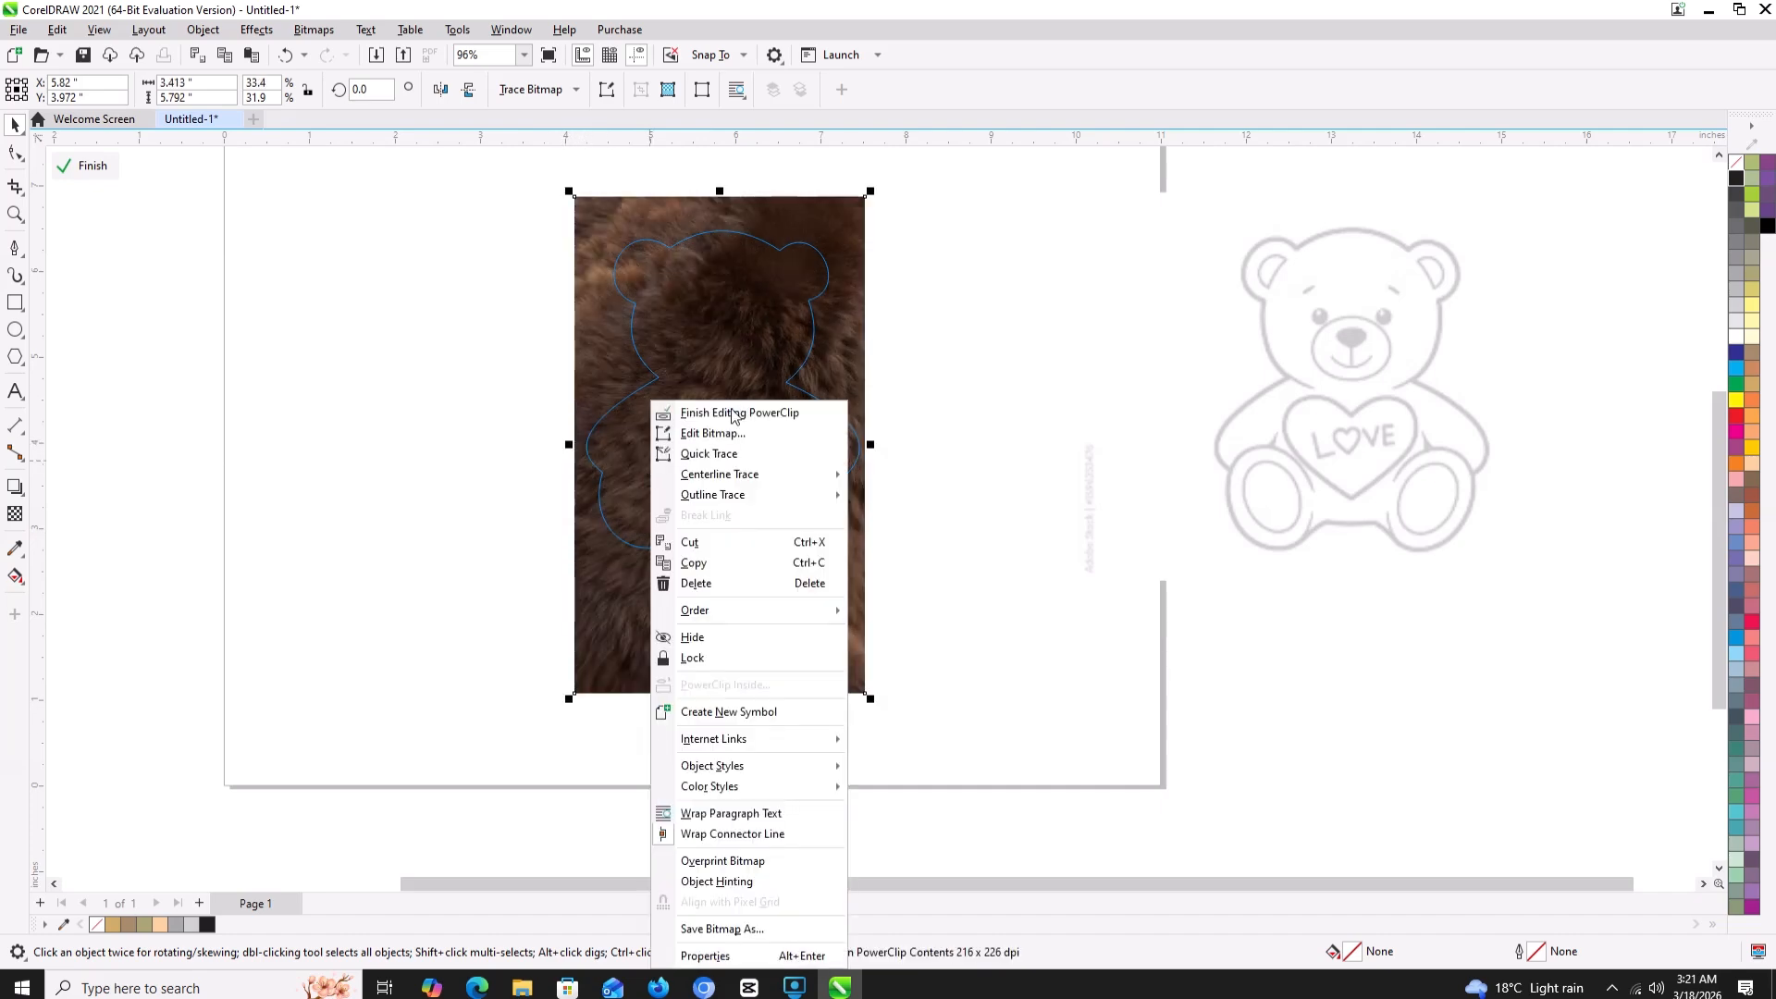
{"action": "left_click", "coordinate": [732, 413]}
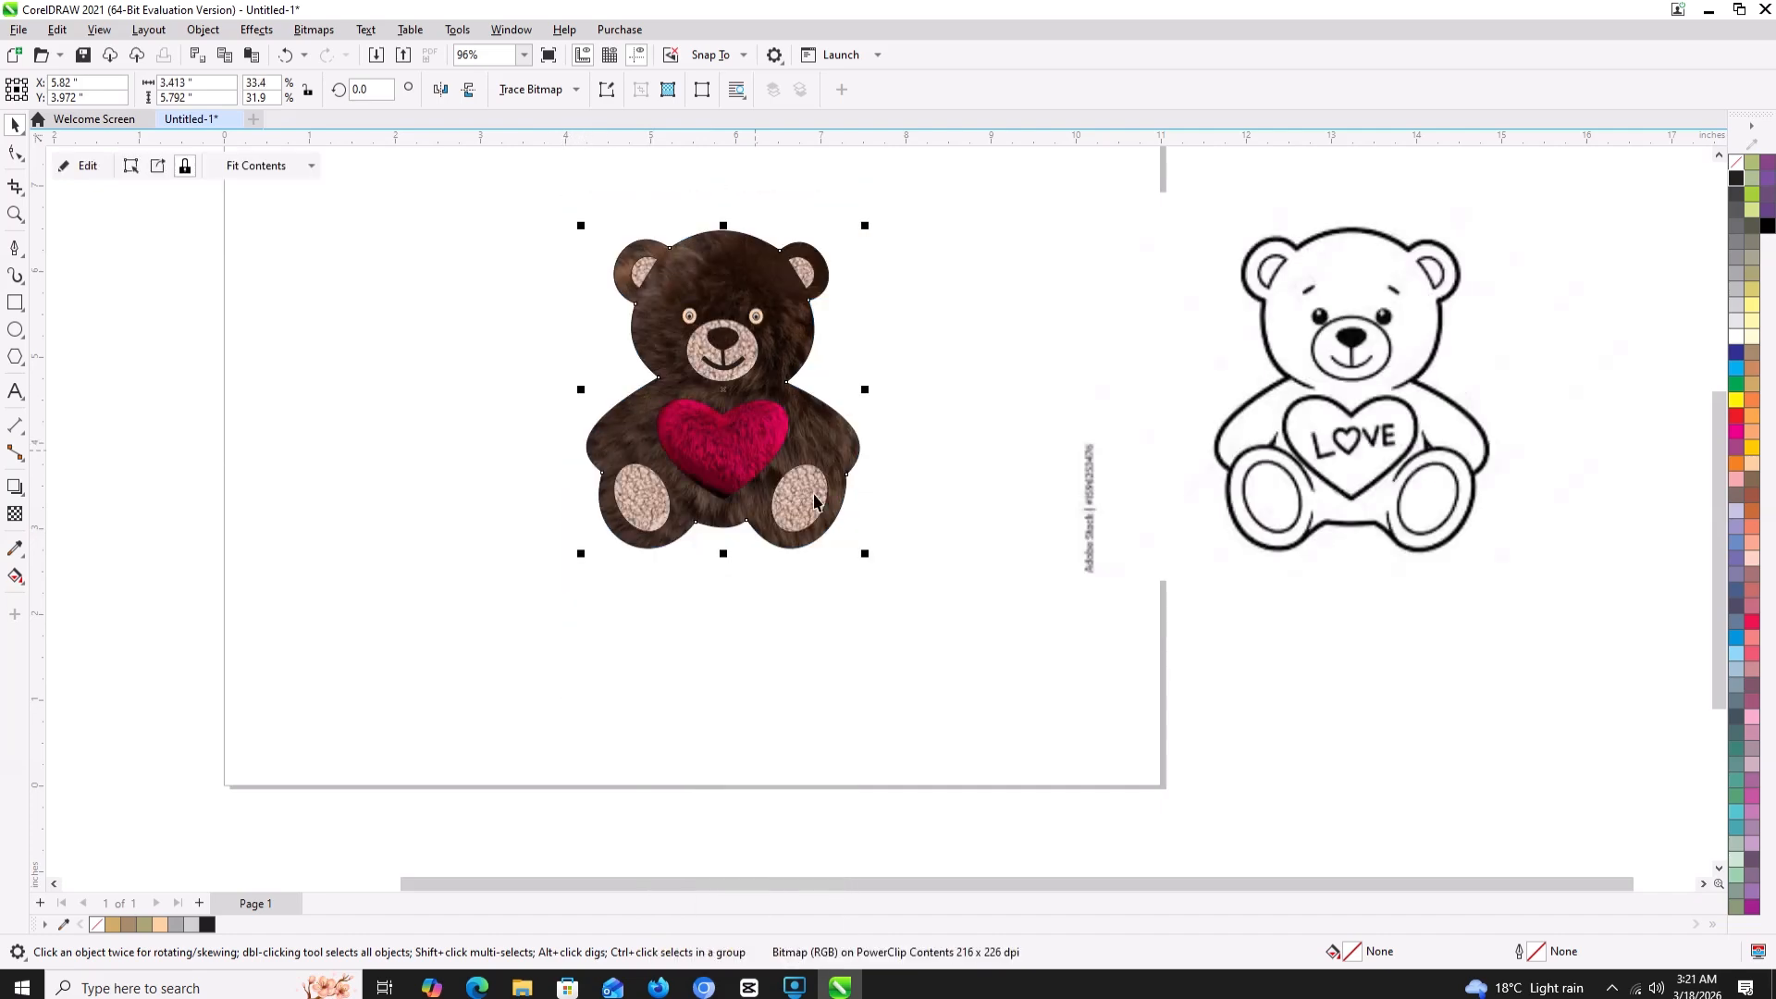
{"action": "left_click", "coordinate": [923, 525]}
- Give the bear's main body shape a 4.0 pt outline in the brown document colour
{"action": "scroll", "coordinate": [666, 497], "scroll_direction": "up", "scroll_amount": 1}
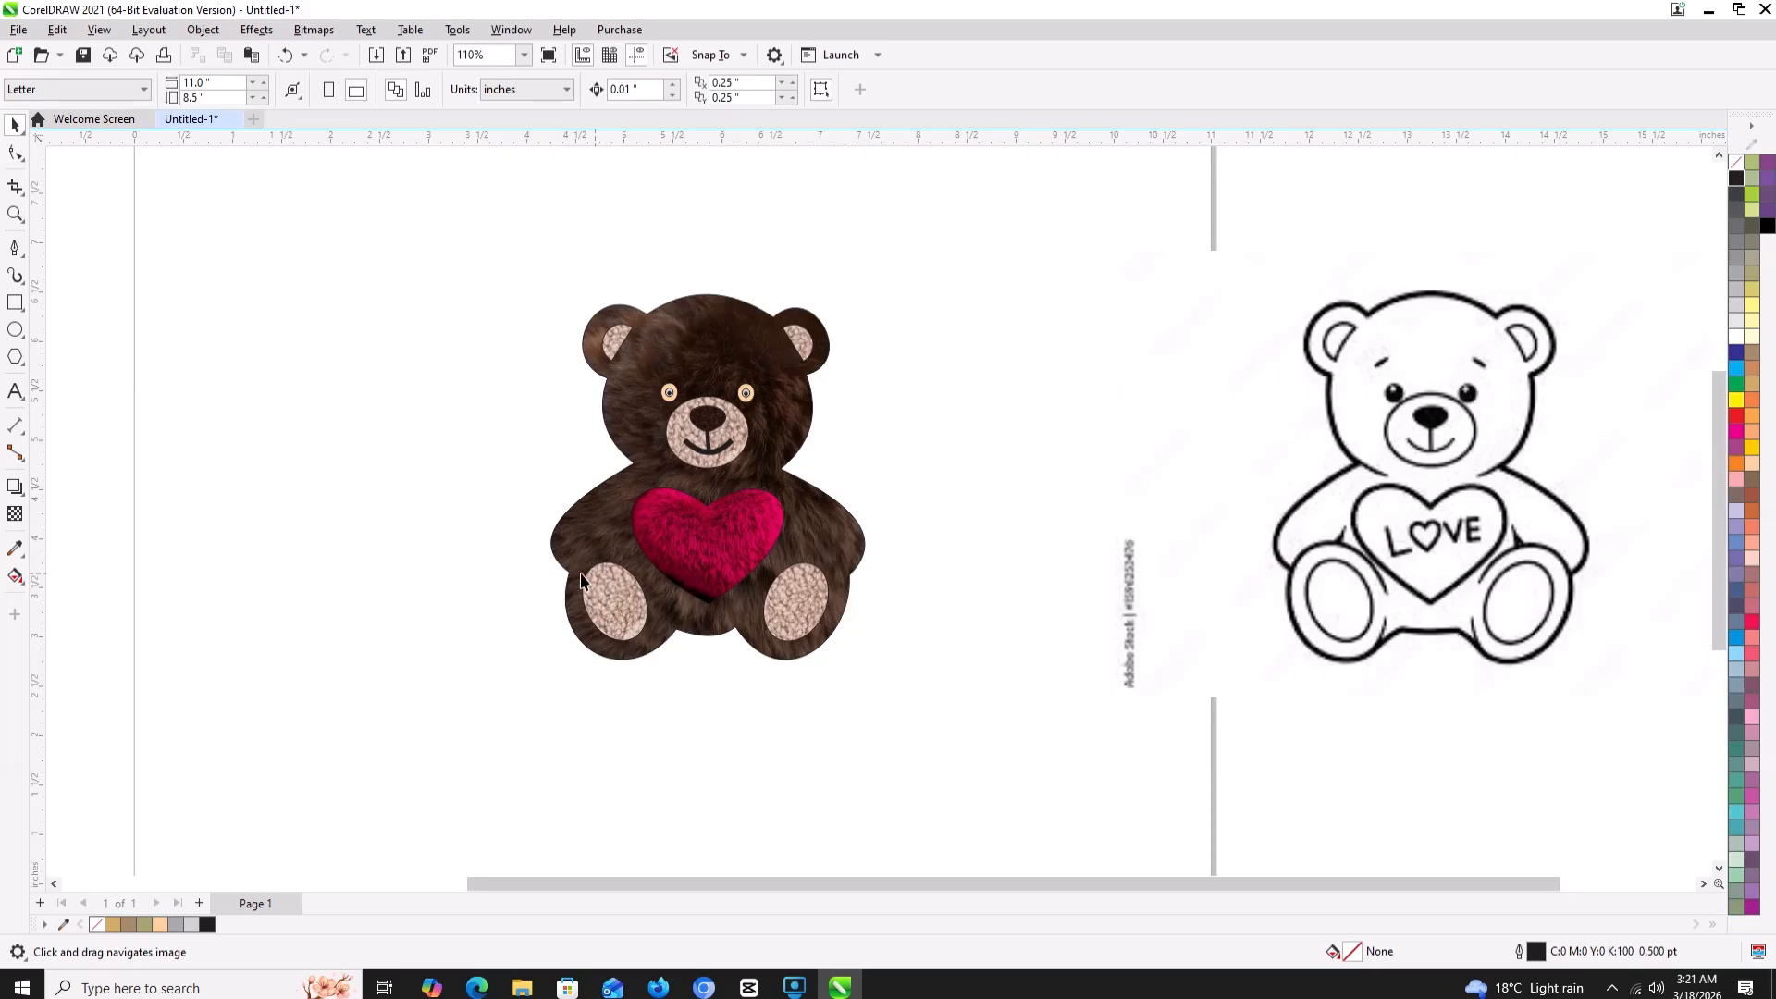
{"action": "left_click", "coordinate": [584, 579]}
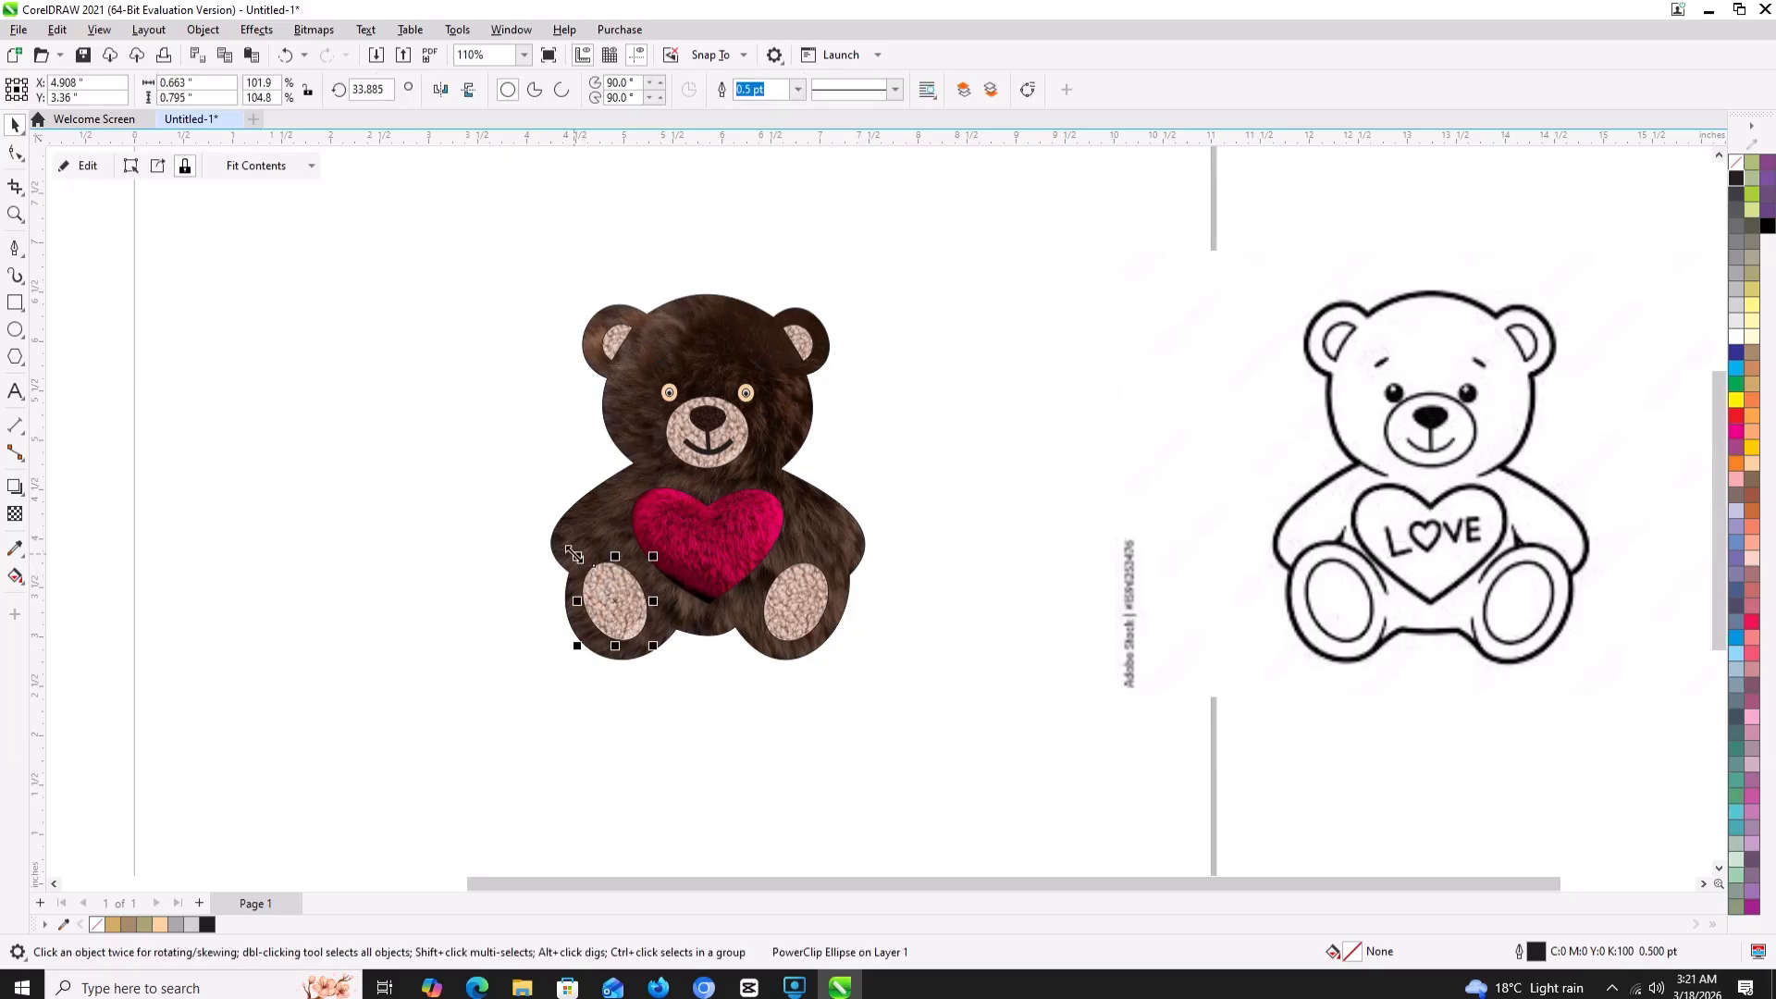
{"action": "left_click", "coordinate": [429, 550]}
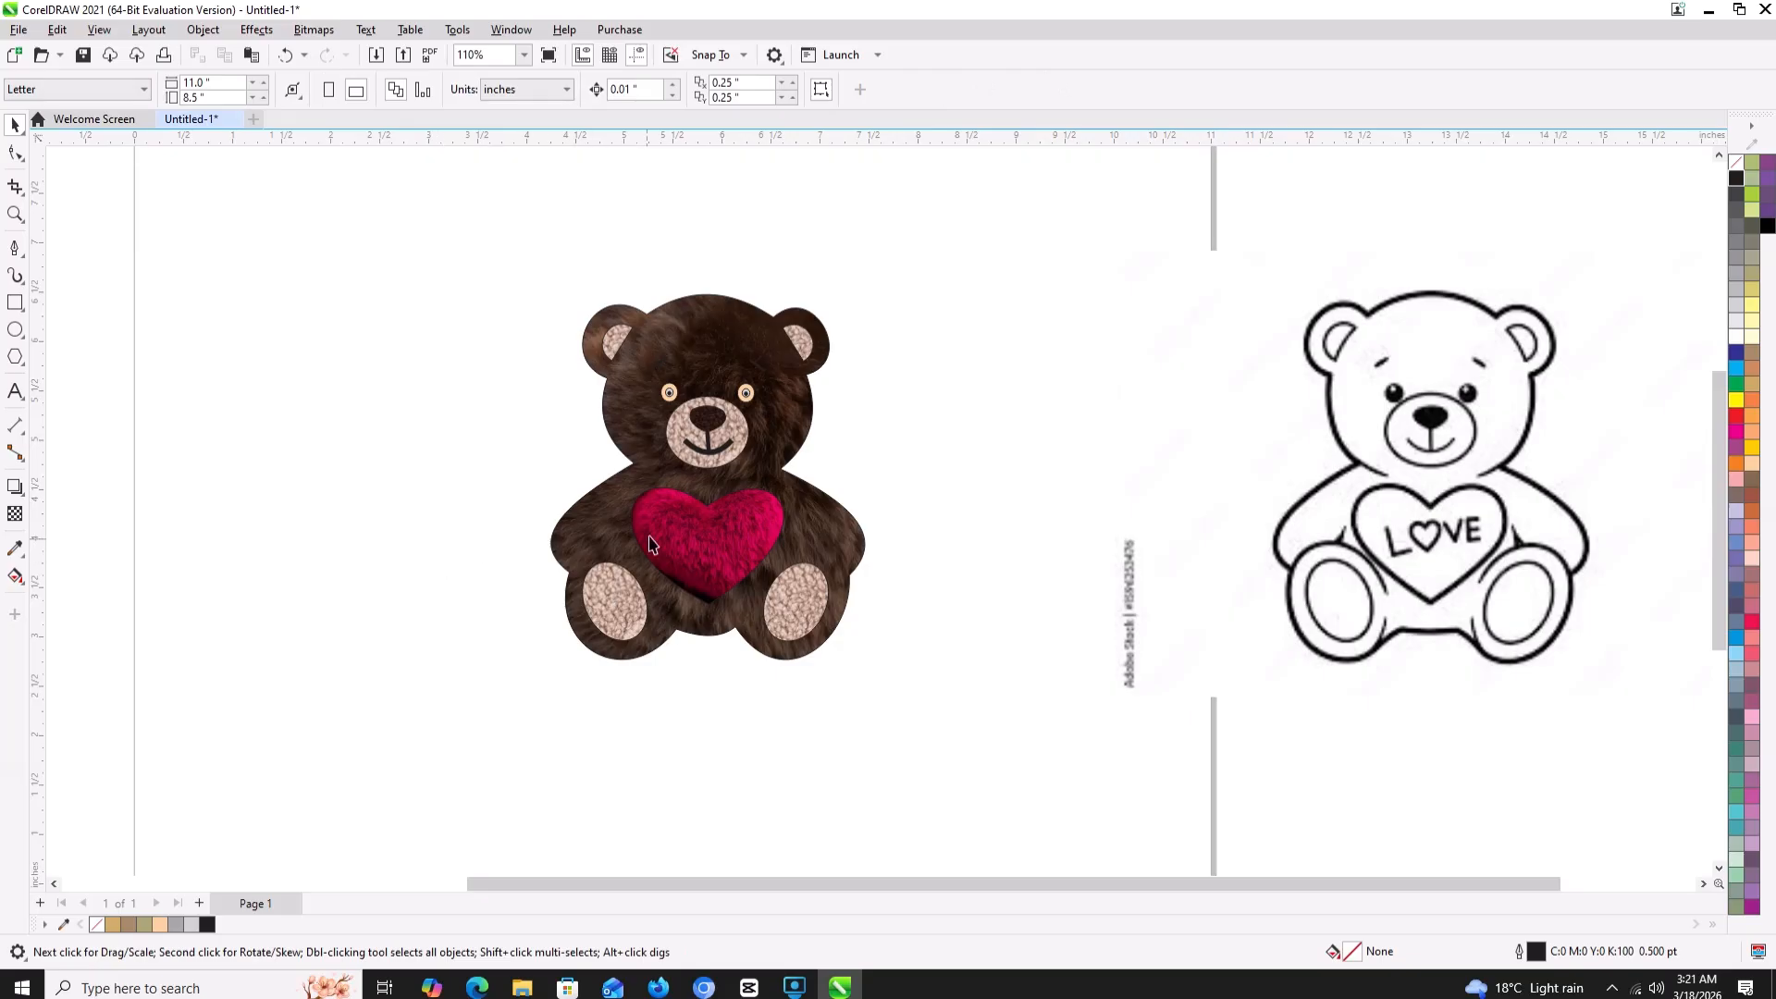
{"action": "left_click", "coordinate": [613, 448]}
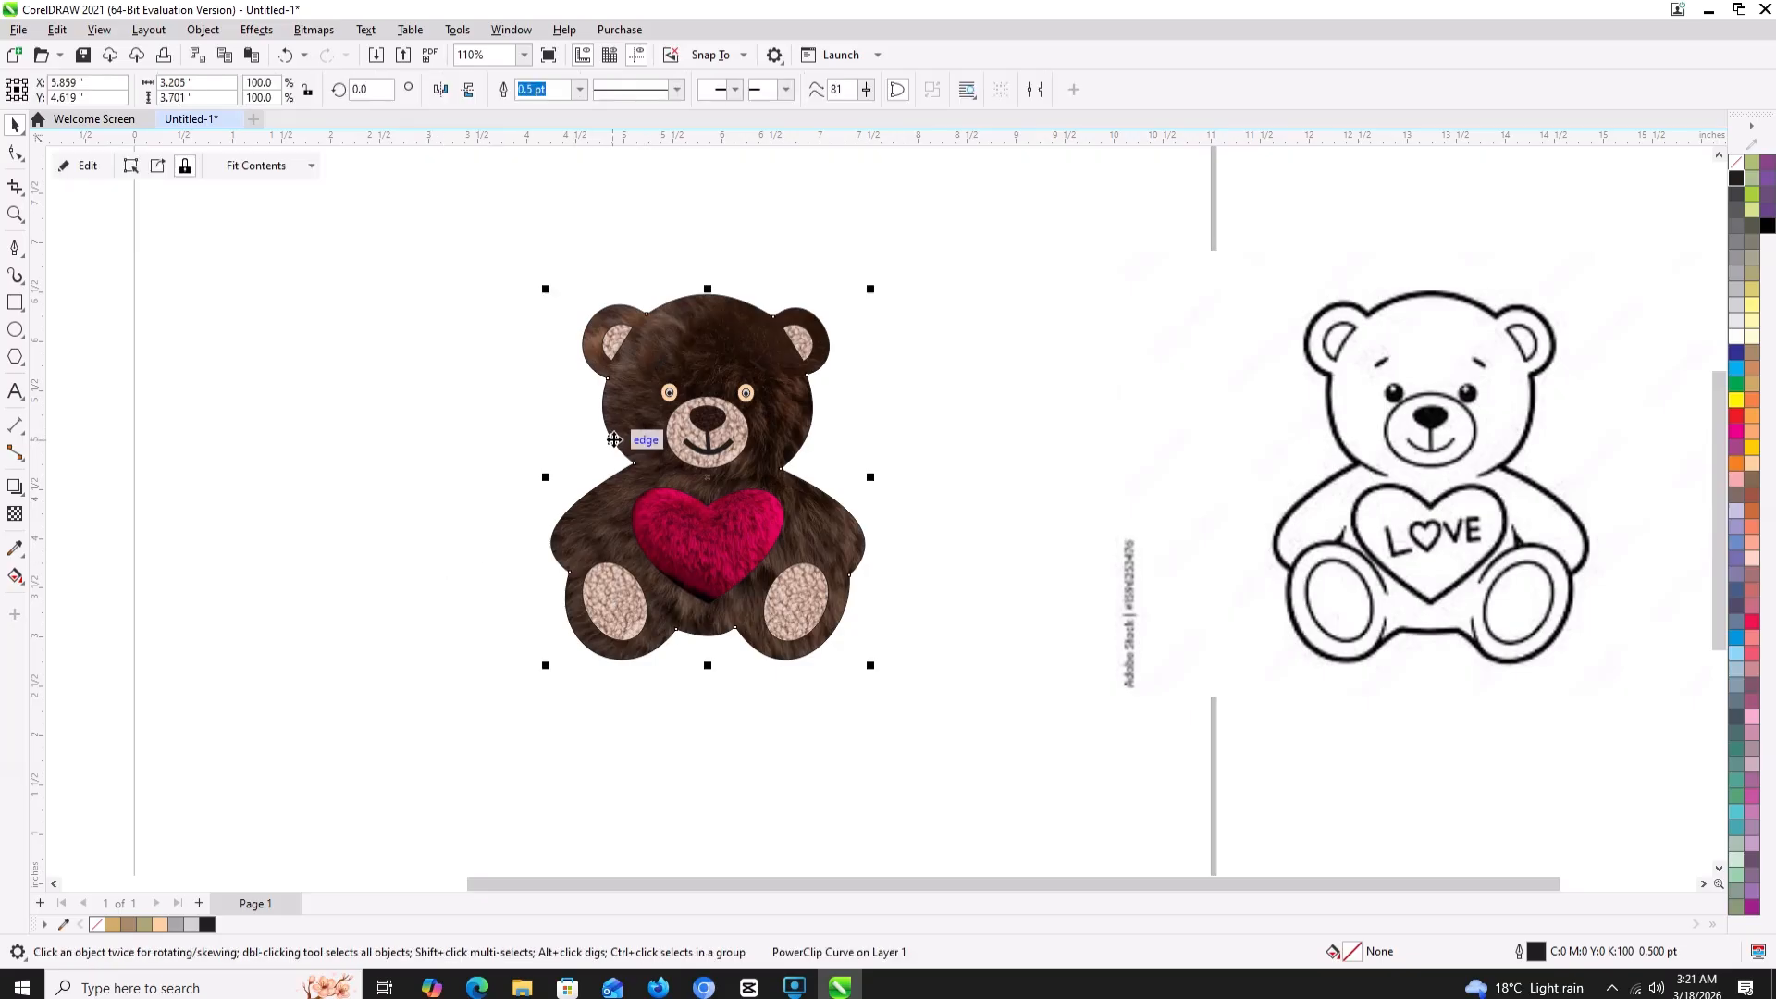
{"action": "left_click", "coordinate": [577, 89]}
{"action": "left_click", "coordinate": [580, 89]}
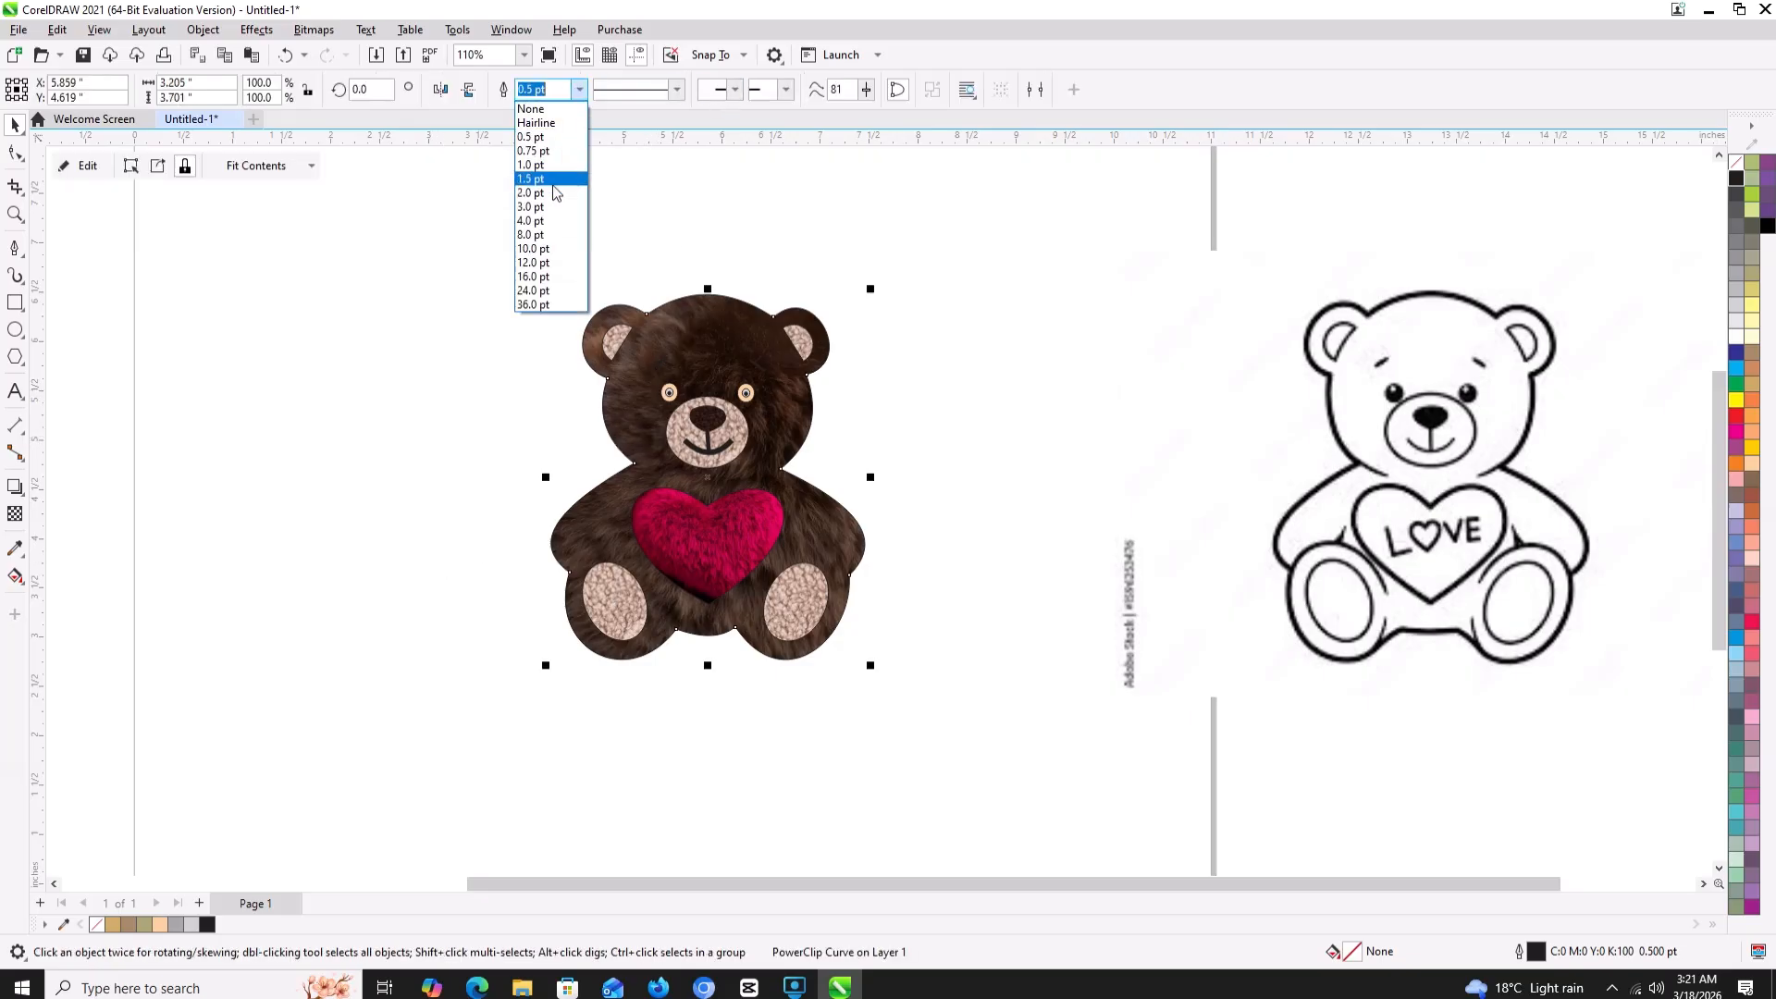
{"action": "left_click", "coordinate": [544, 222]}
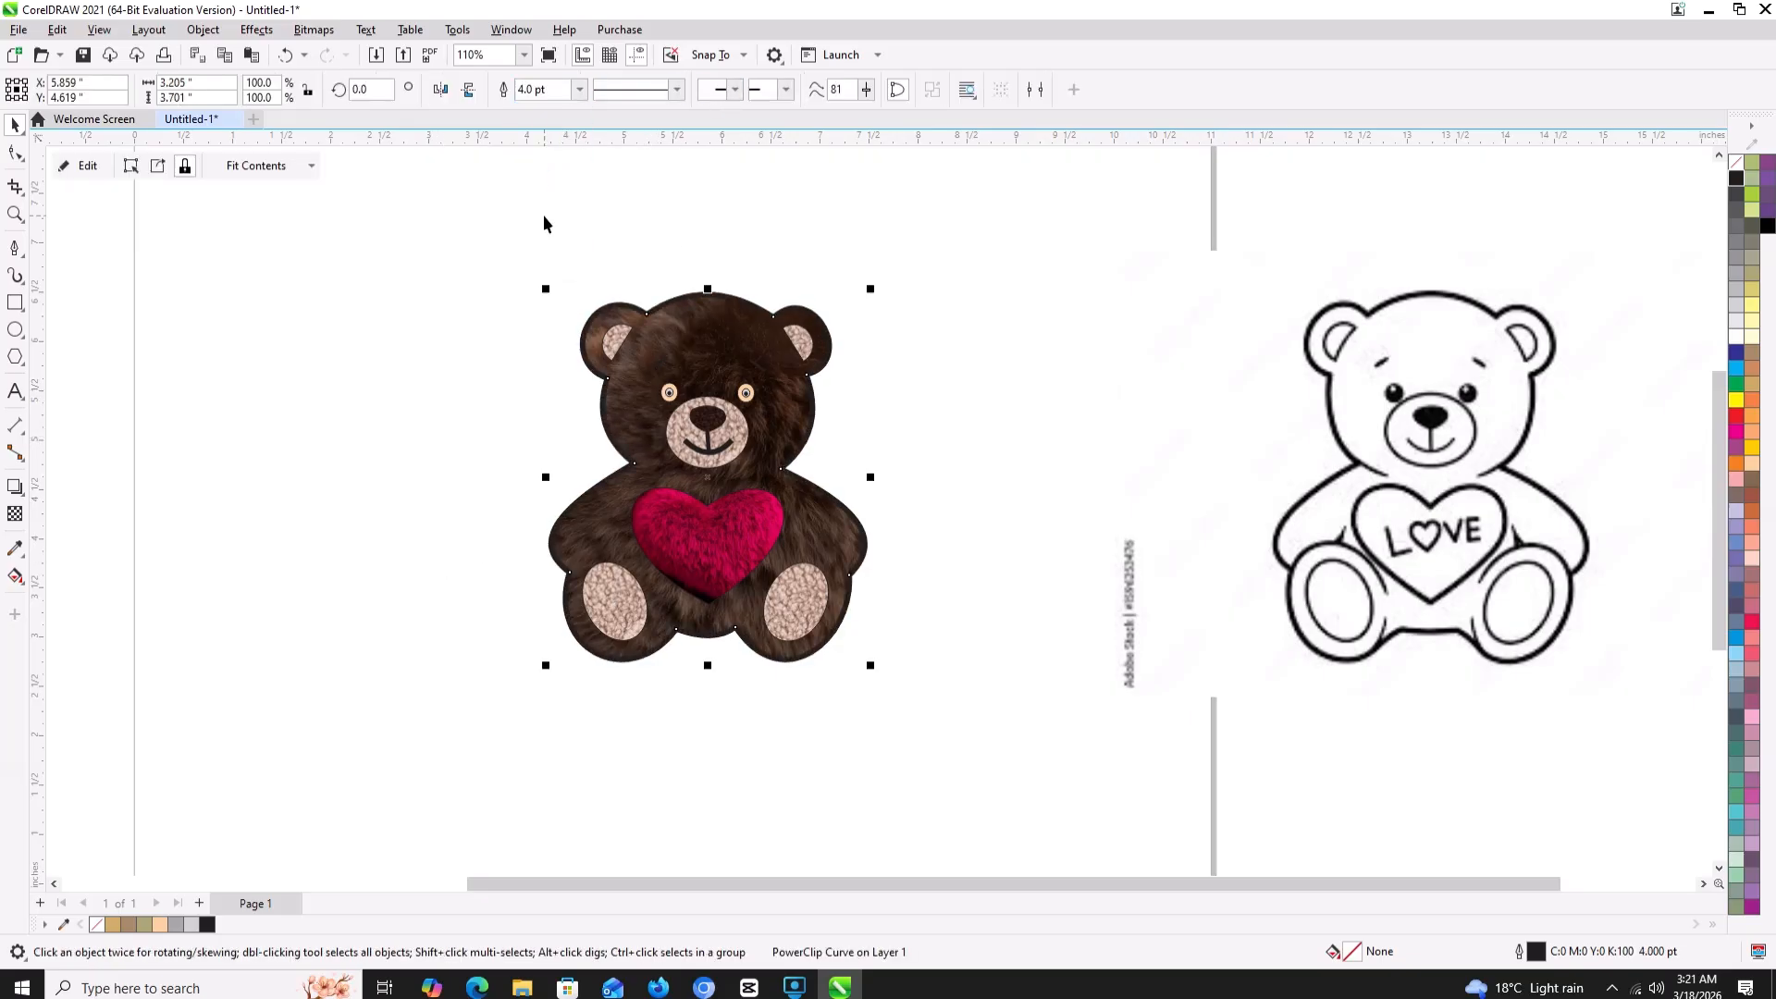
{"action": "right_click", "coordinate": [161, 924]}
{"action": "right_click", "coordinate": [145, 924]}
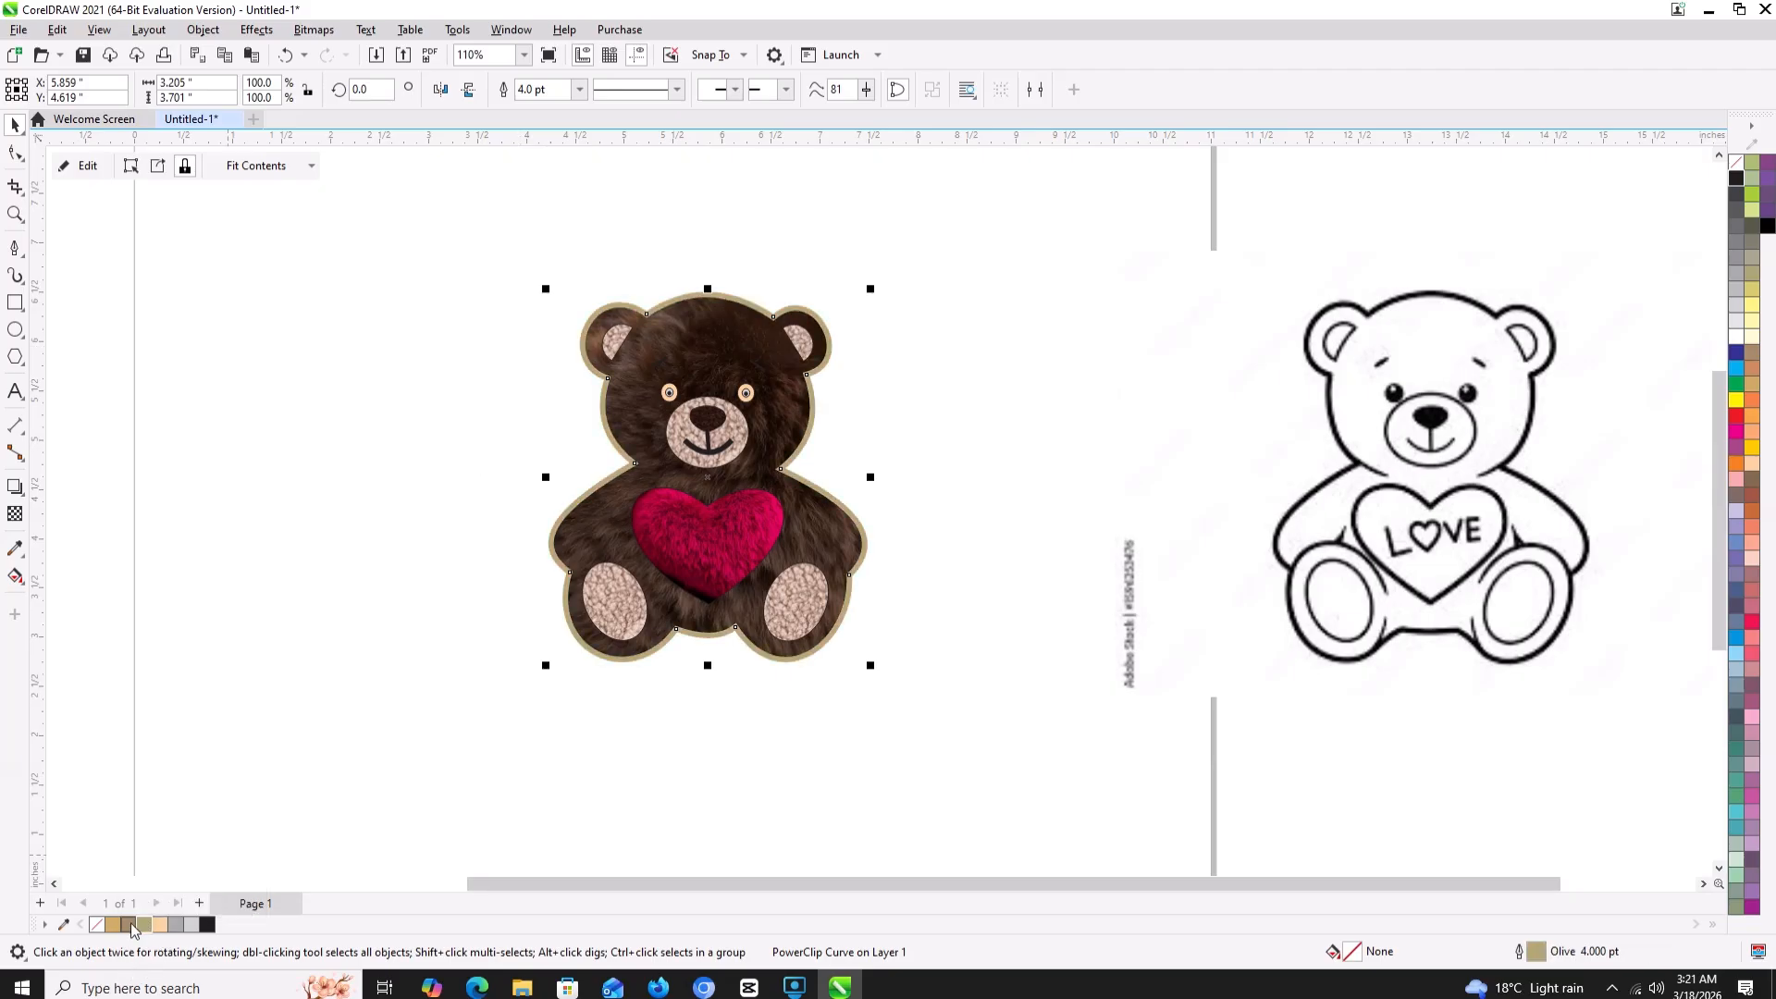
{"action": "right_click", "coordinate": [129, 924]}
{"action": "left_click", "coordinate": [338, 632]}
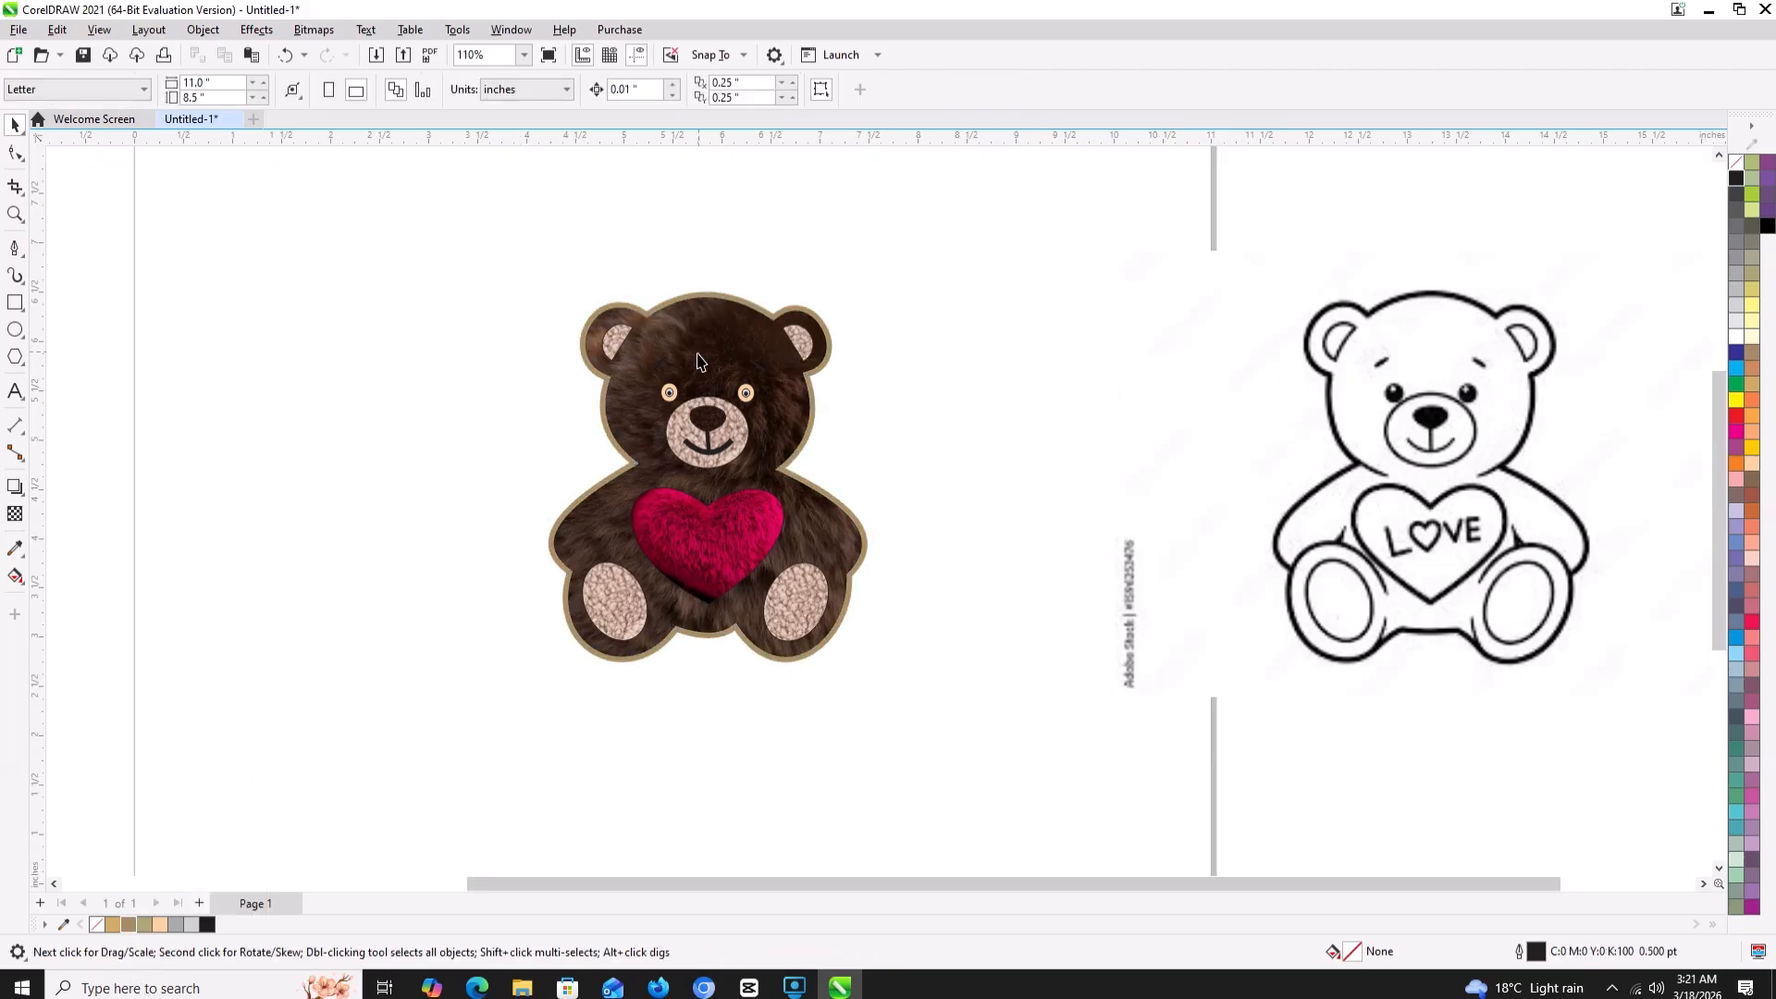
- Fill the outer ellipse of both eyes with the same brown as the body outline
{"action": "scroll", "coordinate": [700, 392], "scroll_direction": "up", "scroll_amount": 1}
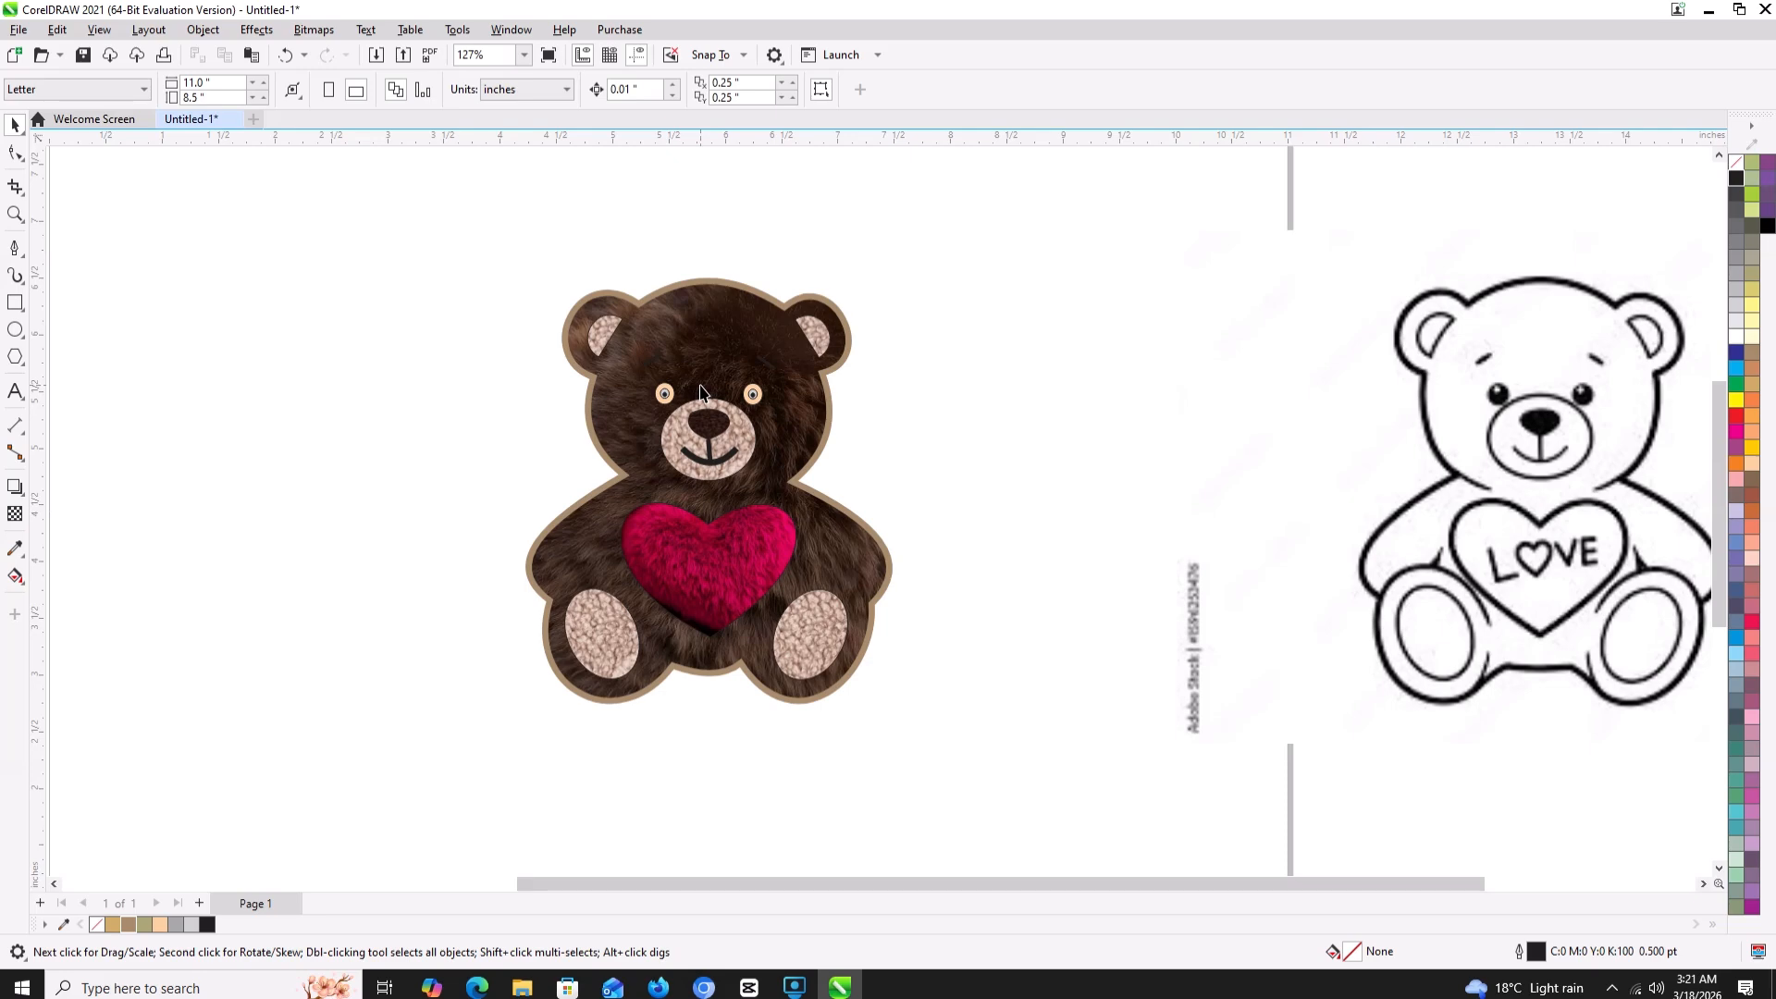
{"action": "scroll", "coordinate": [700, 392], "scroll_direction": "up", "scroll_amount": 1}
{"action": "left_click", "coordinate": [660, 404]}
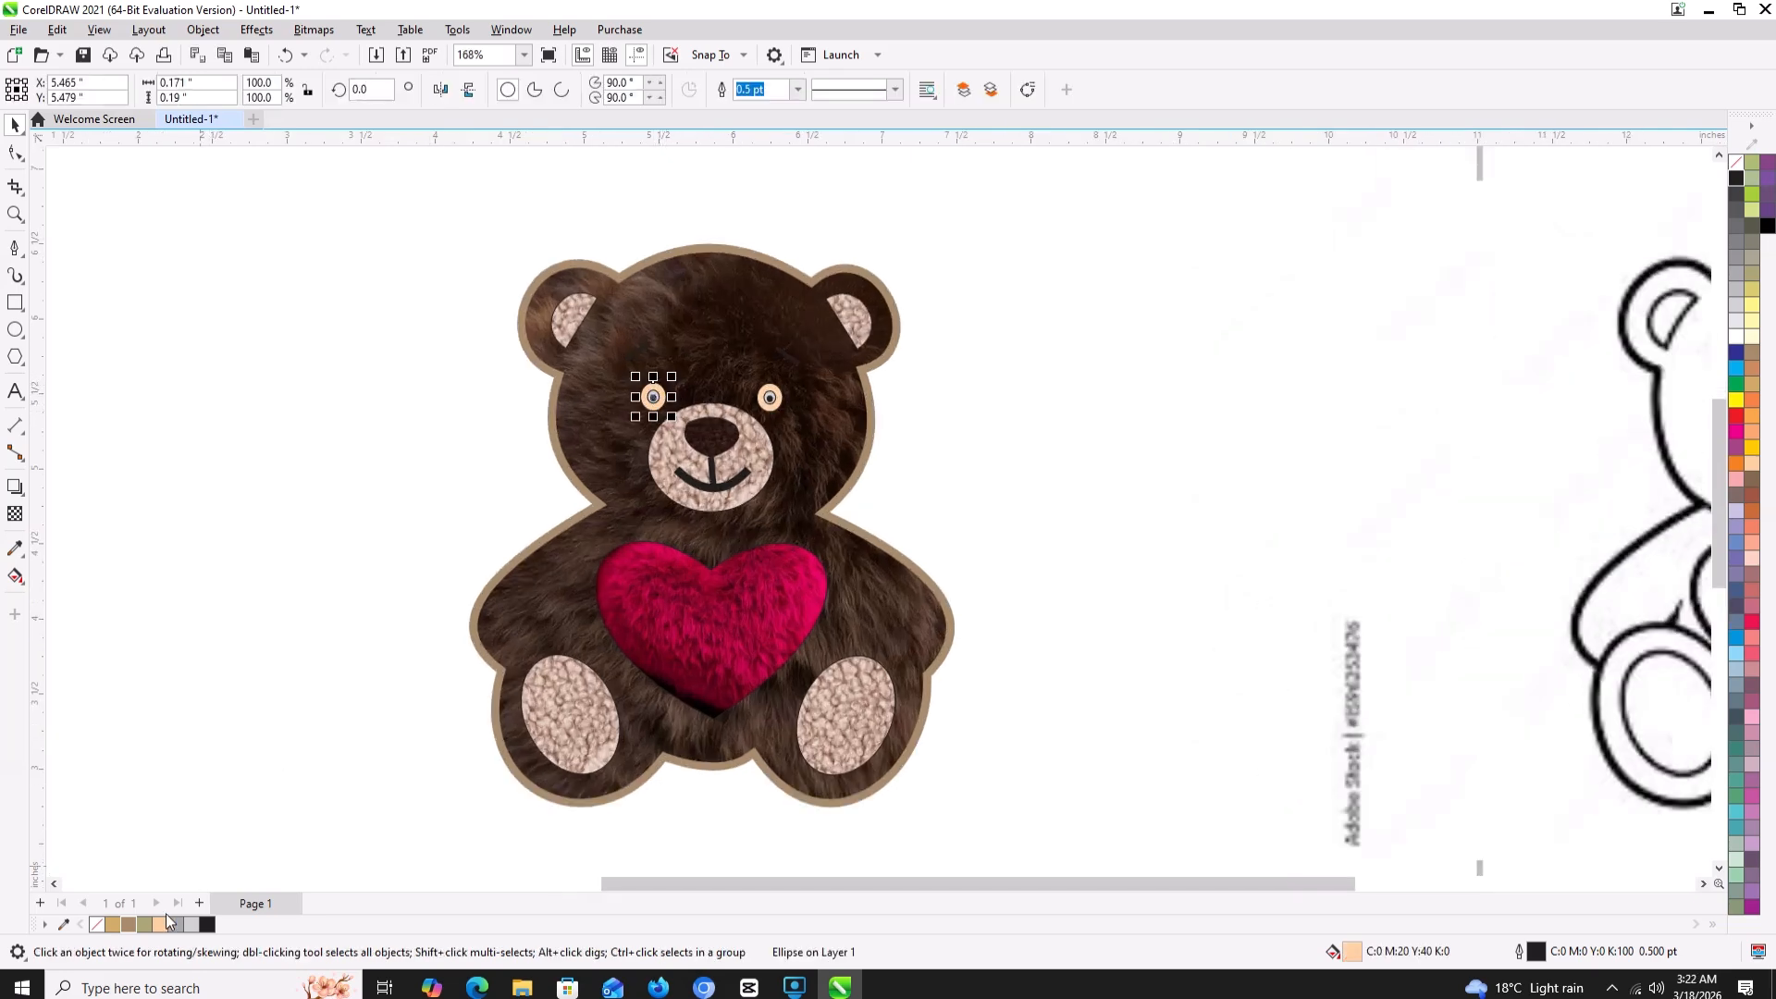
{"action": "left_click", "coordinate": [127, 924]}
{"action": "left_click", "coordinate": [775, 402]}
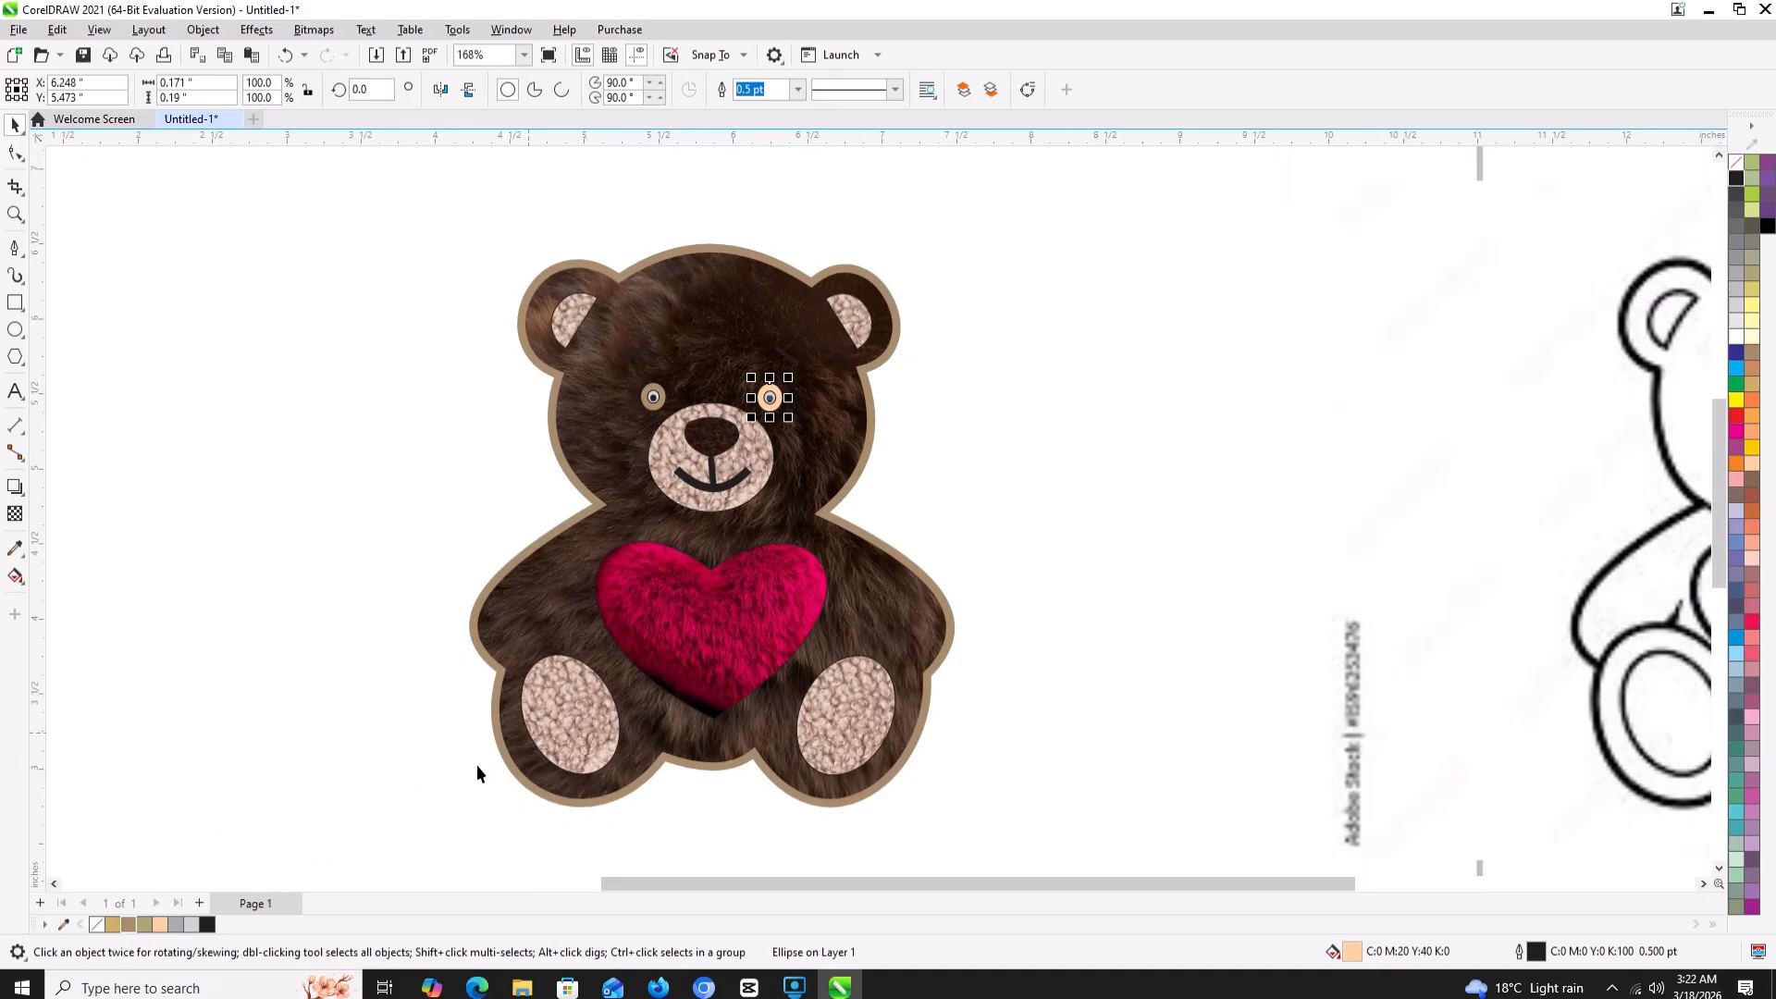
{"action": "left_click", "coordinate": [126, 922]}
{"action": "left_click", "coordinate": [457, 561]}
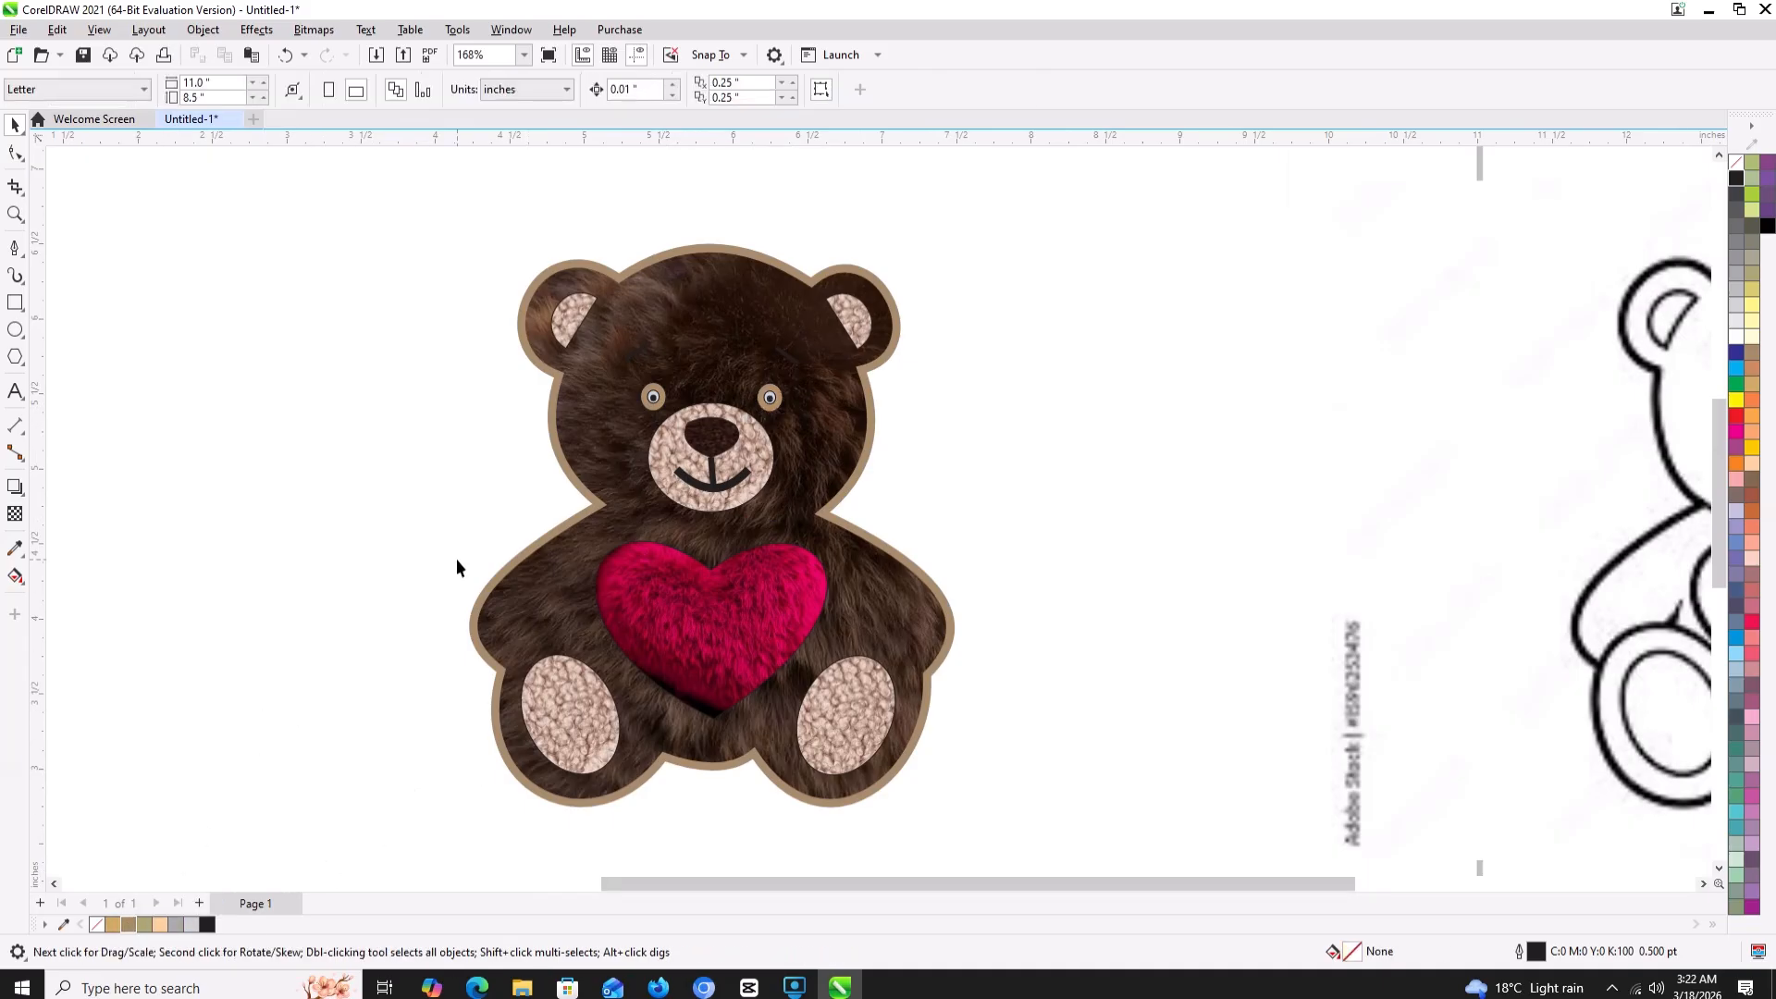
- Move the two complete eyes farther apart and slightly higher on the bear's face
{"action": "left_click_drag", "start_coordinate": [457, 364], "coordinate": [816, 427]}
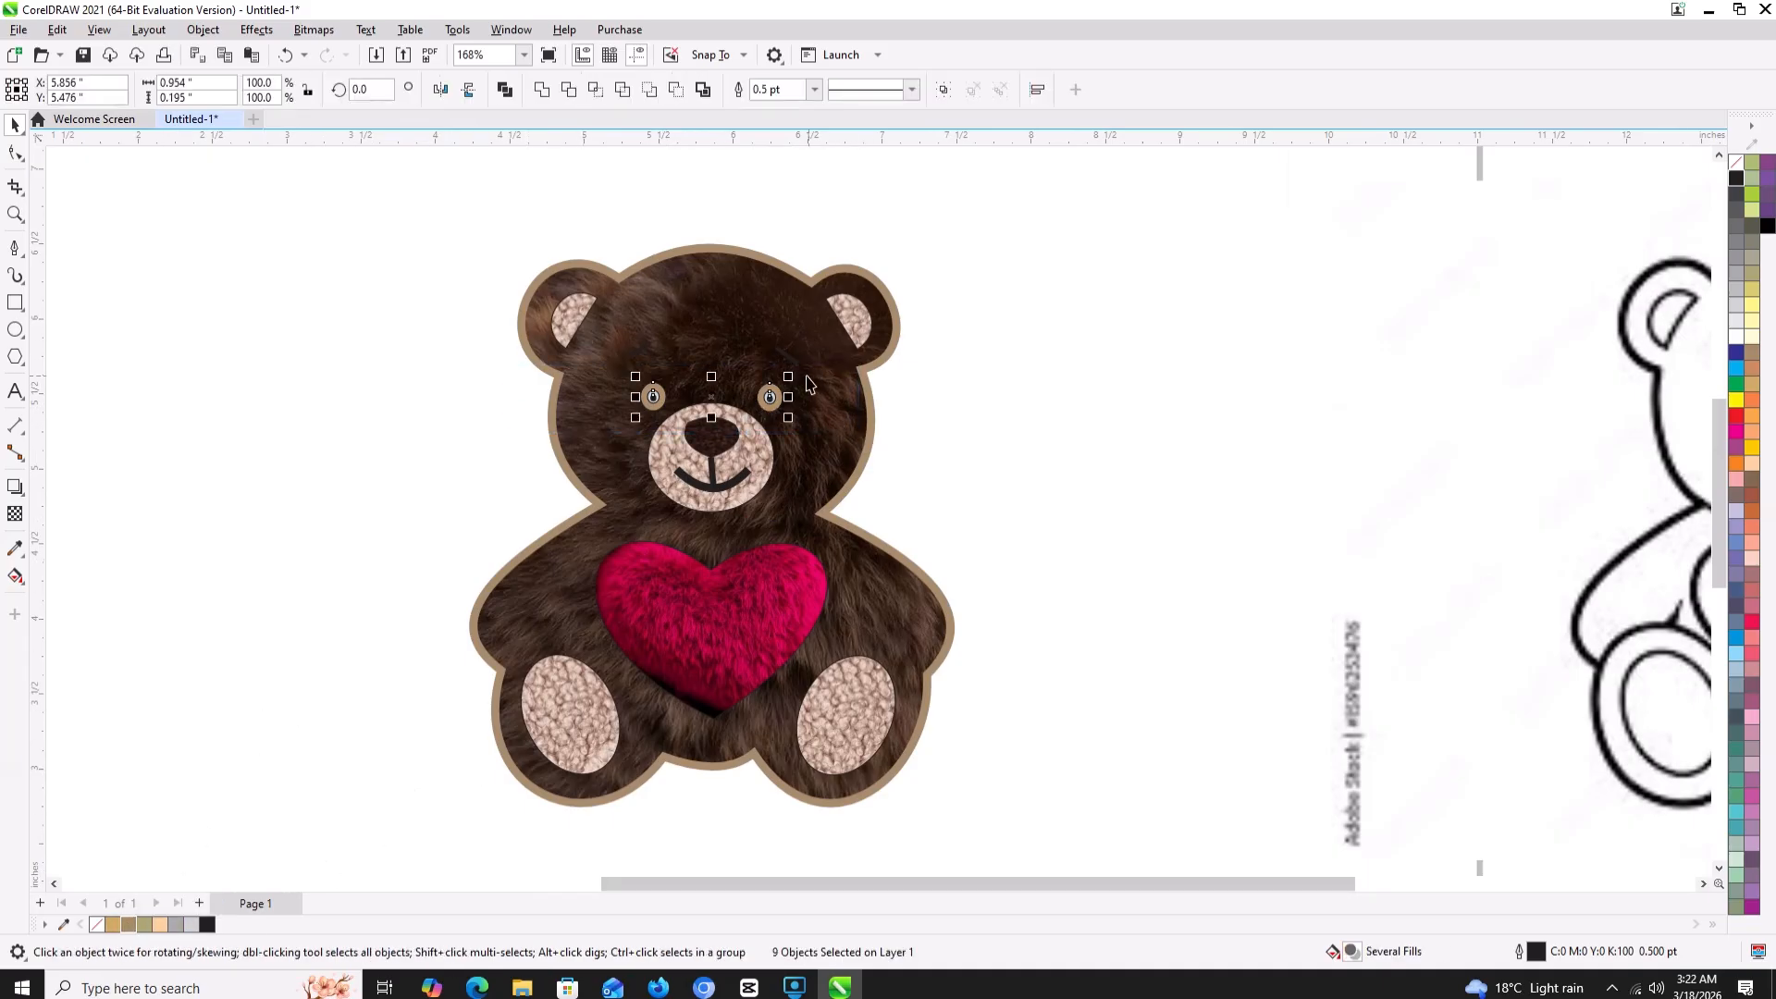
{"action": "left_click_drag", "start_coordinate": [813, 366], "coordinate": [847, 356]}
{"action": "left_click_drag", "start_coordinate": [768, 404], "coordinate": [743, 404]}
{"action": "left_click", "coordinate": [929, 460]}
{"action": "scroll", "coordinate": [925, 458], "scroll_direction": "down", "scroll_amount": 2}
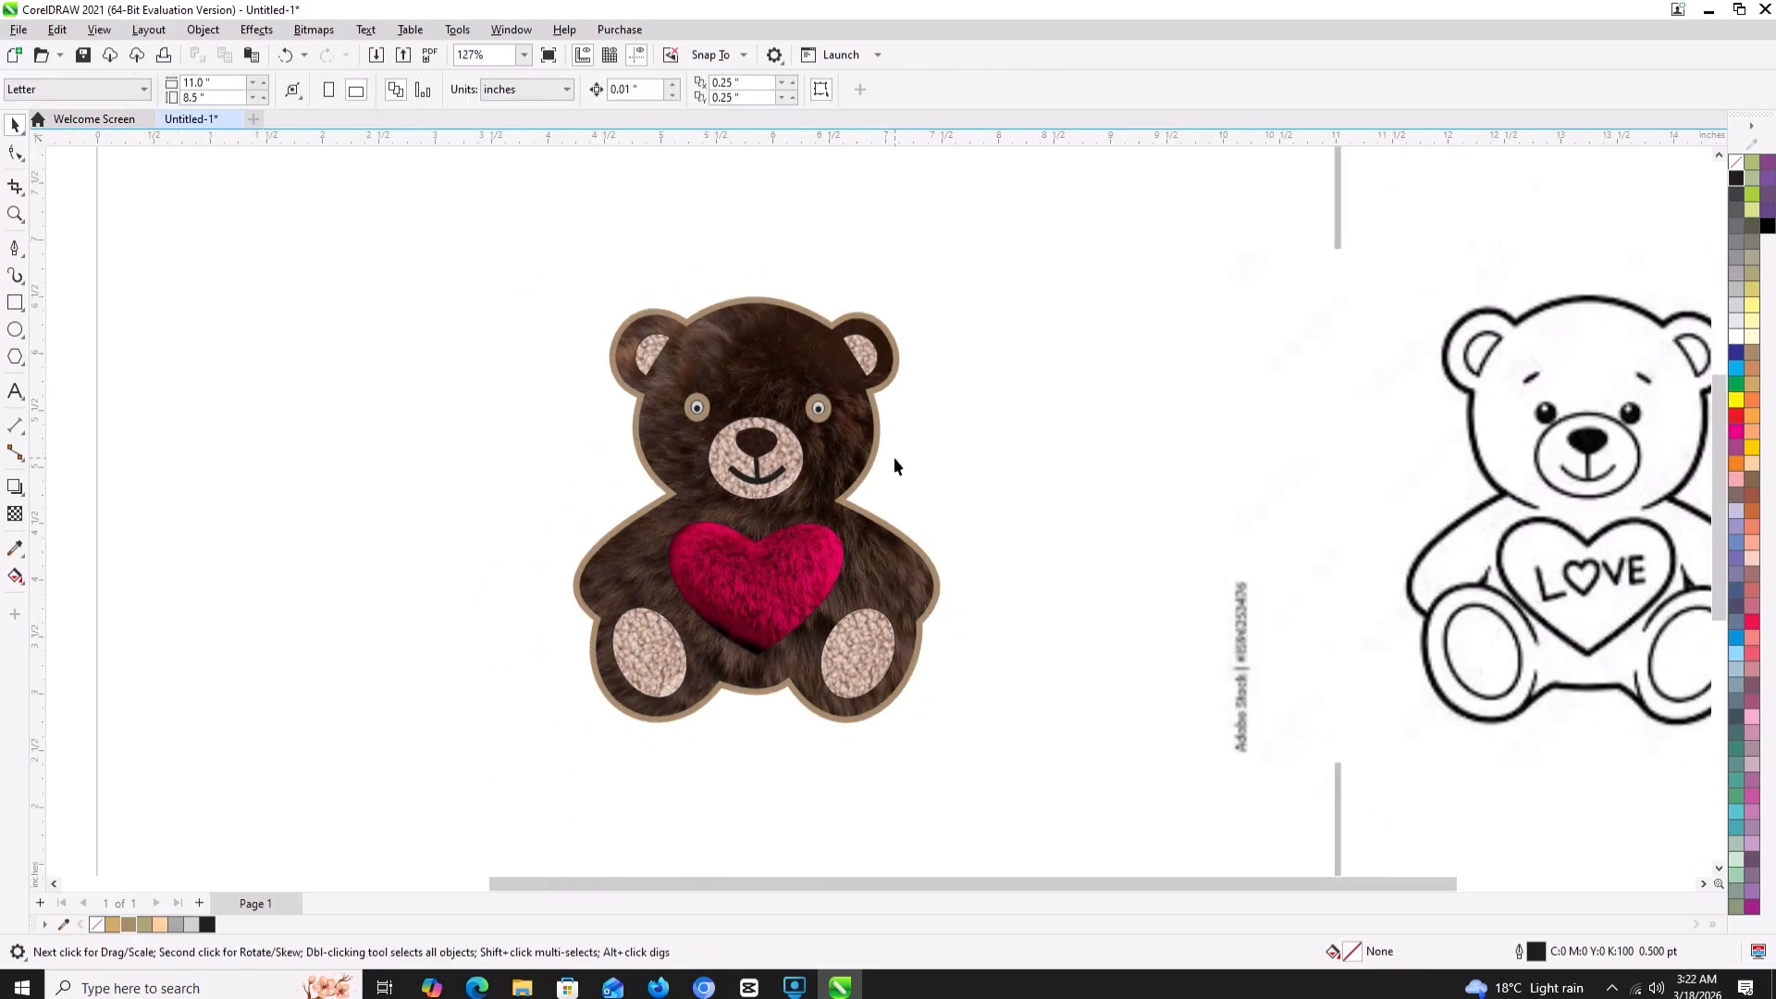
- Colour the outlines of both eyebrow strokes brown so they stand out against the fur
{"action": "left_click", "coordinate": [710, 373]}
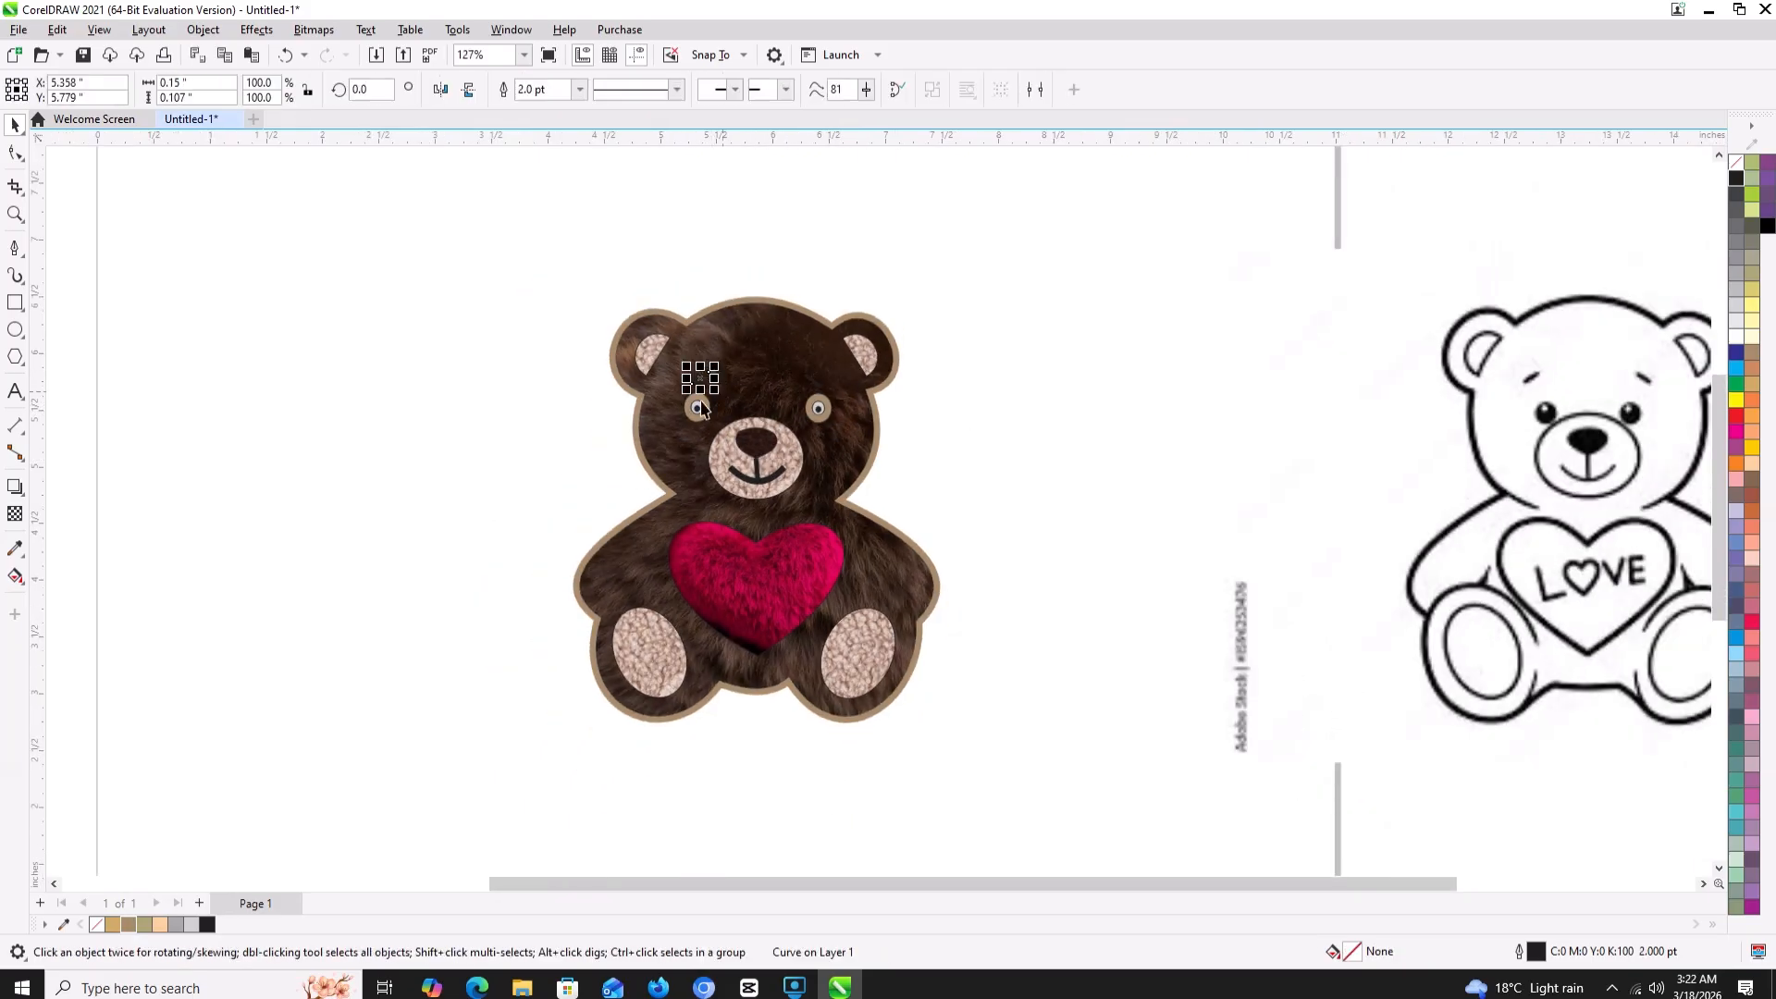
{"action": "right_click", "coordinate": [131, 920]}
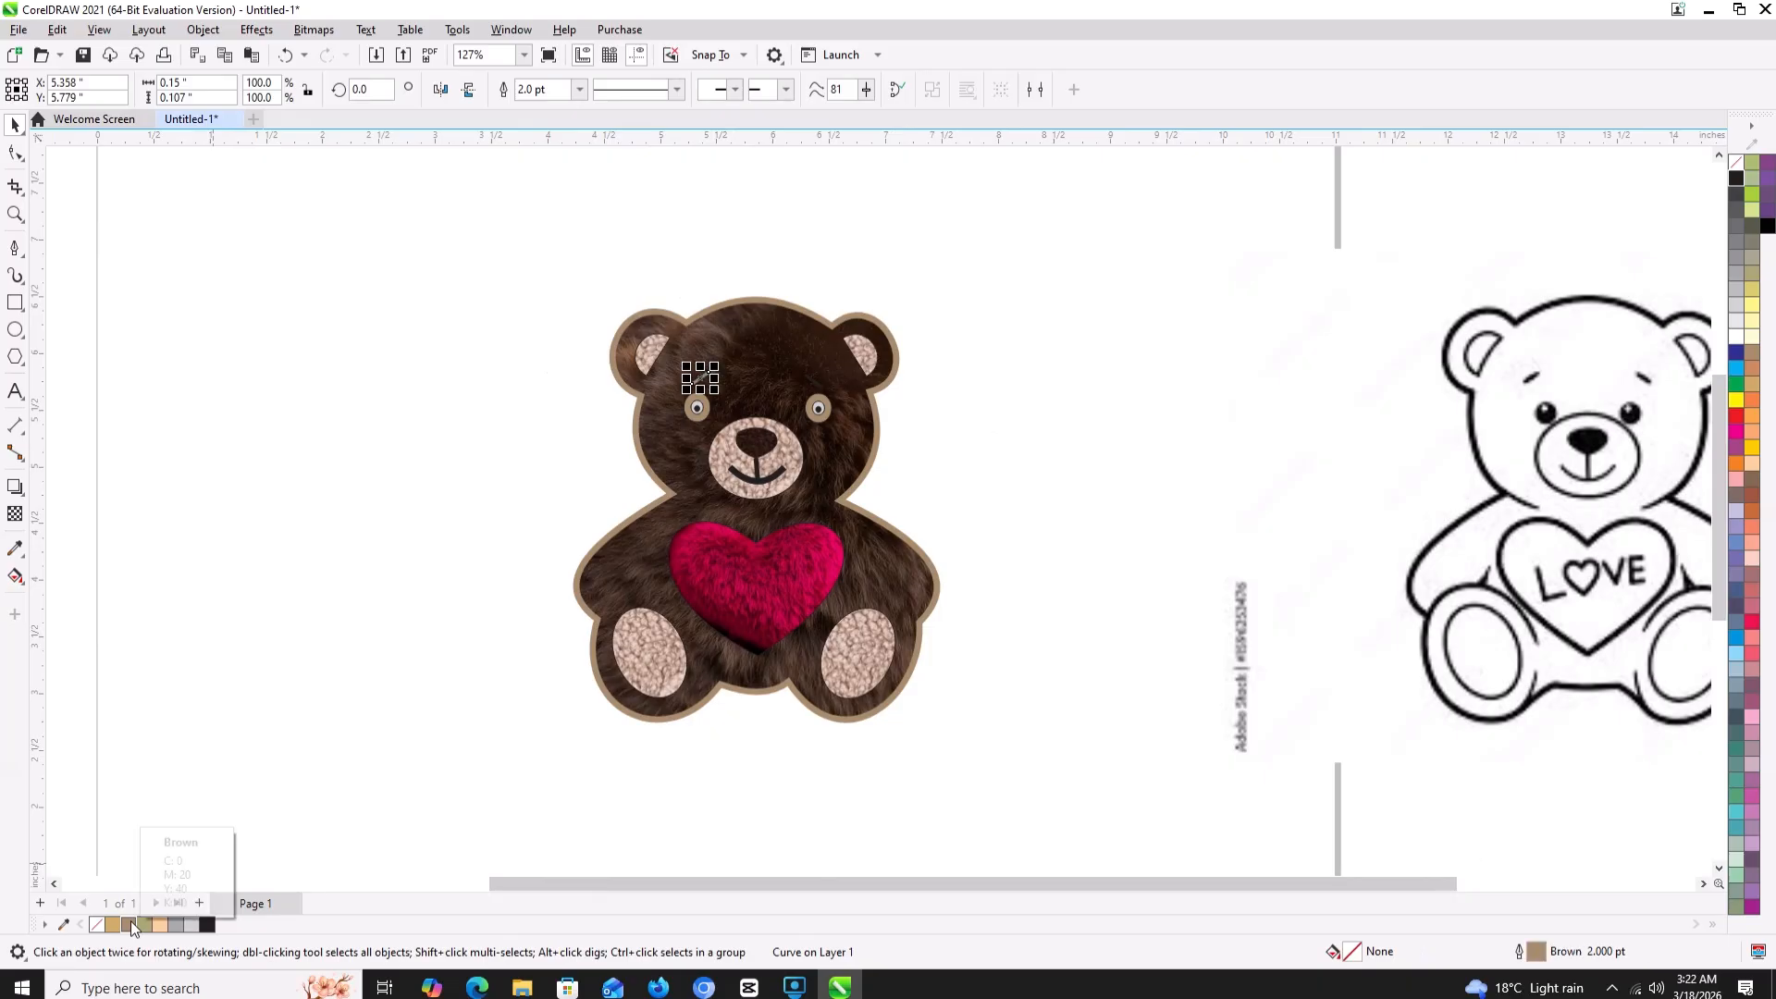
{"action": "left_click", "coordinate": [815, 367]}
{"action": "left_click", "coordinate": [448, 398]}
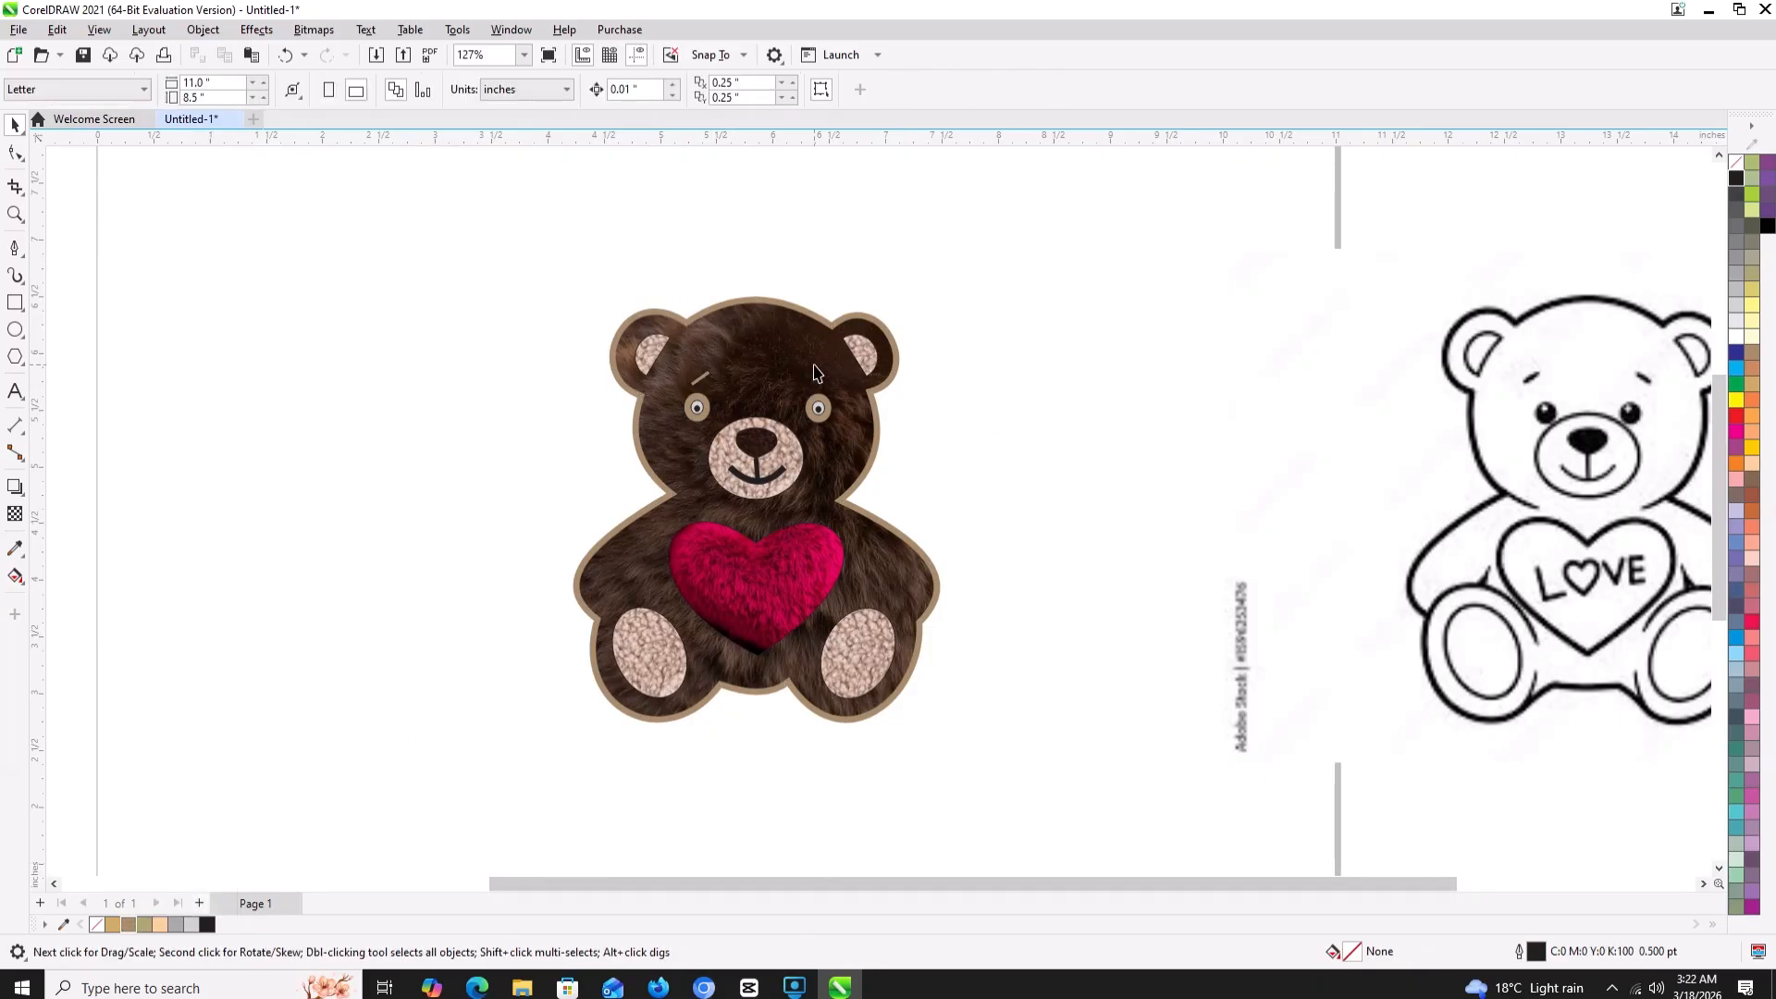
{"action": "left_click", "coordinate": [819, 375]}
{"action": "left_click", "coordinate": [979, 383]}
{"action": "left_click_drag", "start_coordinate": [991, 331], "coordinate": [906, 426]}
{"action": "left_click_drag", "start_coordinate": [1014, 370], "coordinate": [773, 399]}
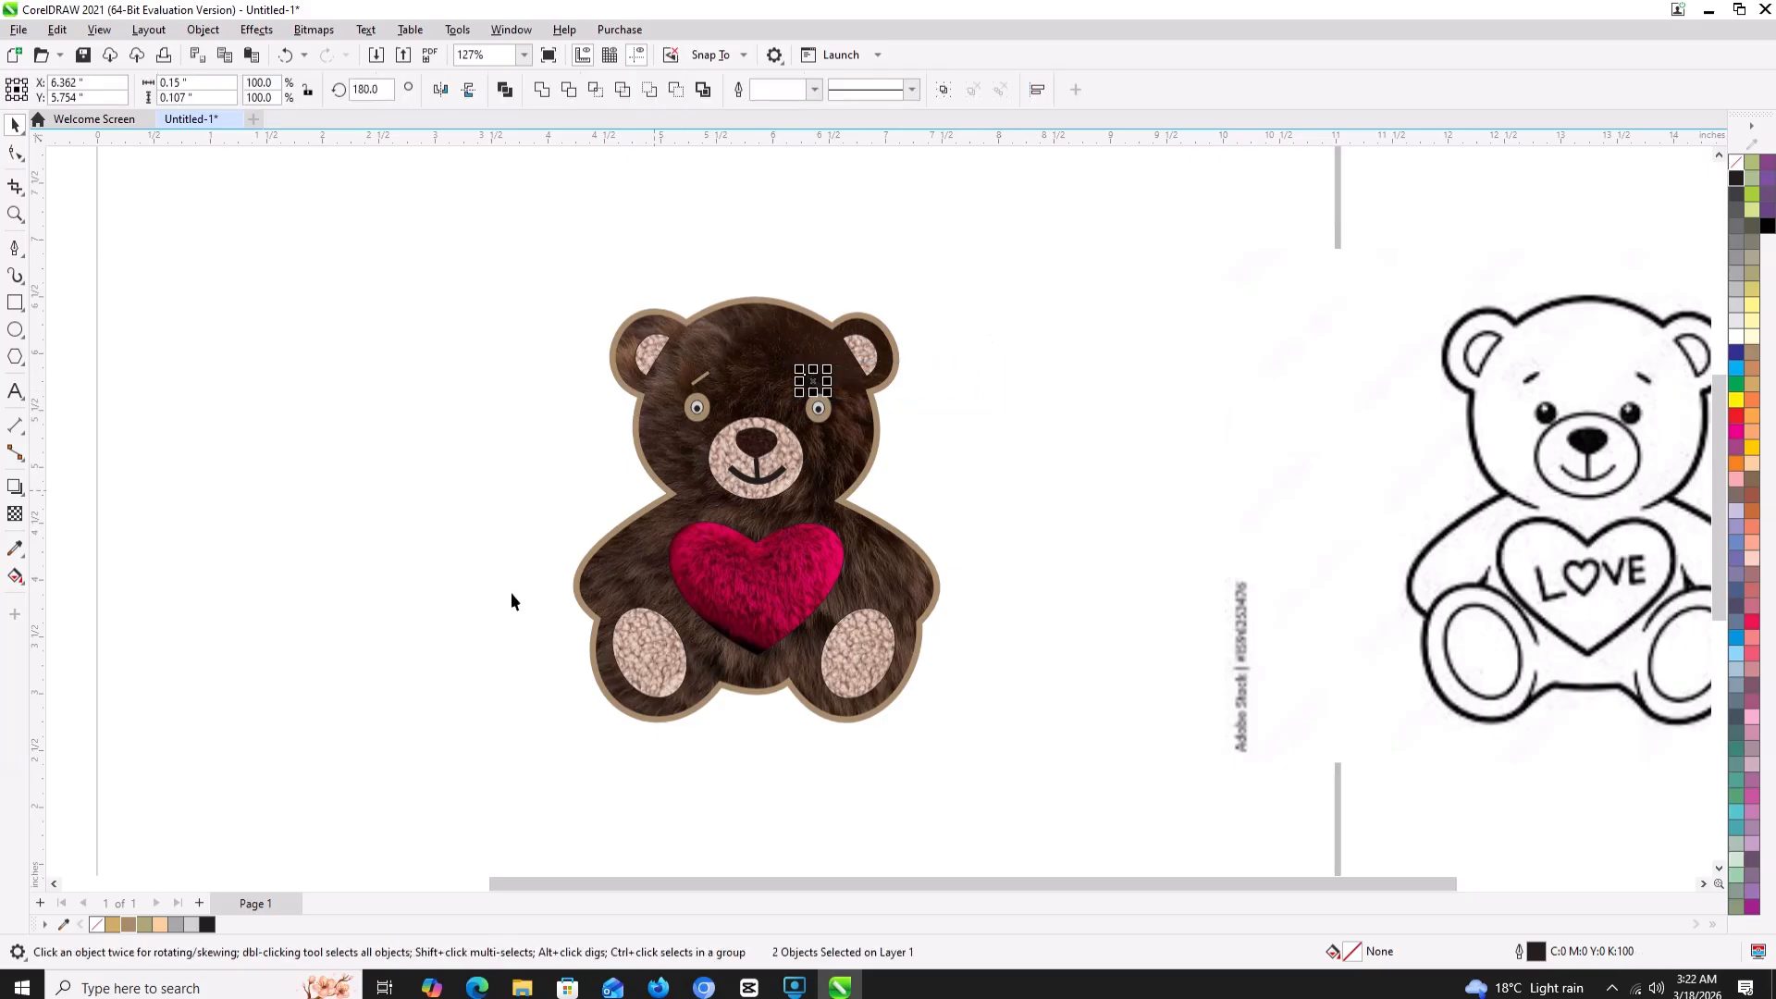
{"action": "right_click", "coordinate": [131, 919]}
{"action": "right_click", "coordinate": [248, 551]}
{"action": "left_click", "coordinate": [495, 198]}
- Set the outline width of the eyebrow above the right-hand eye to 2.0 pt
{"action": "left_click", "coordinate": [820, 387]}
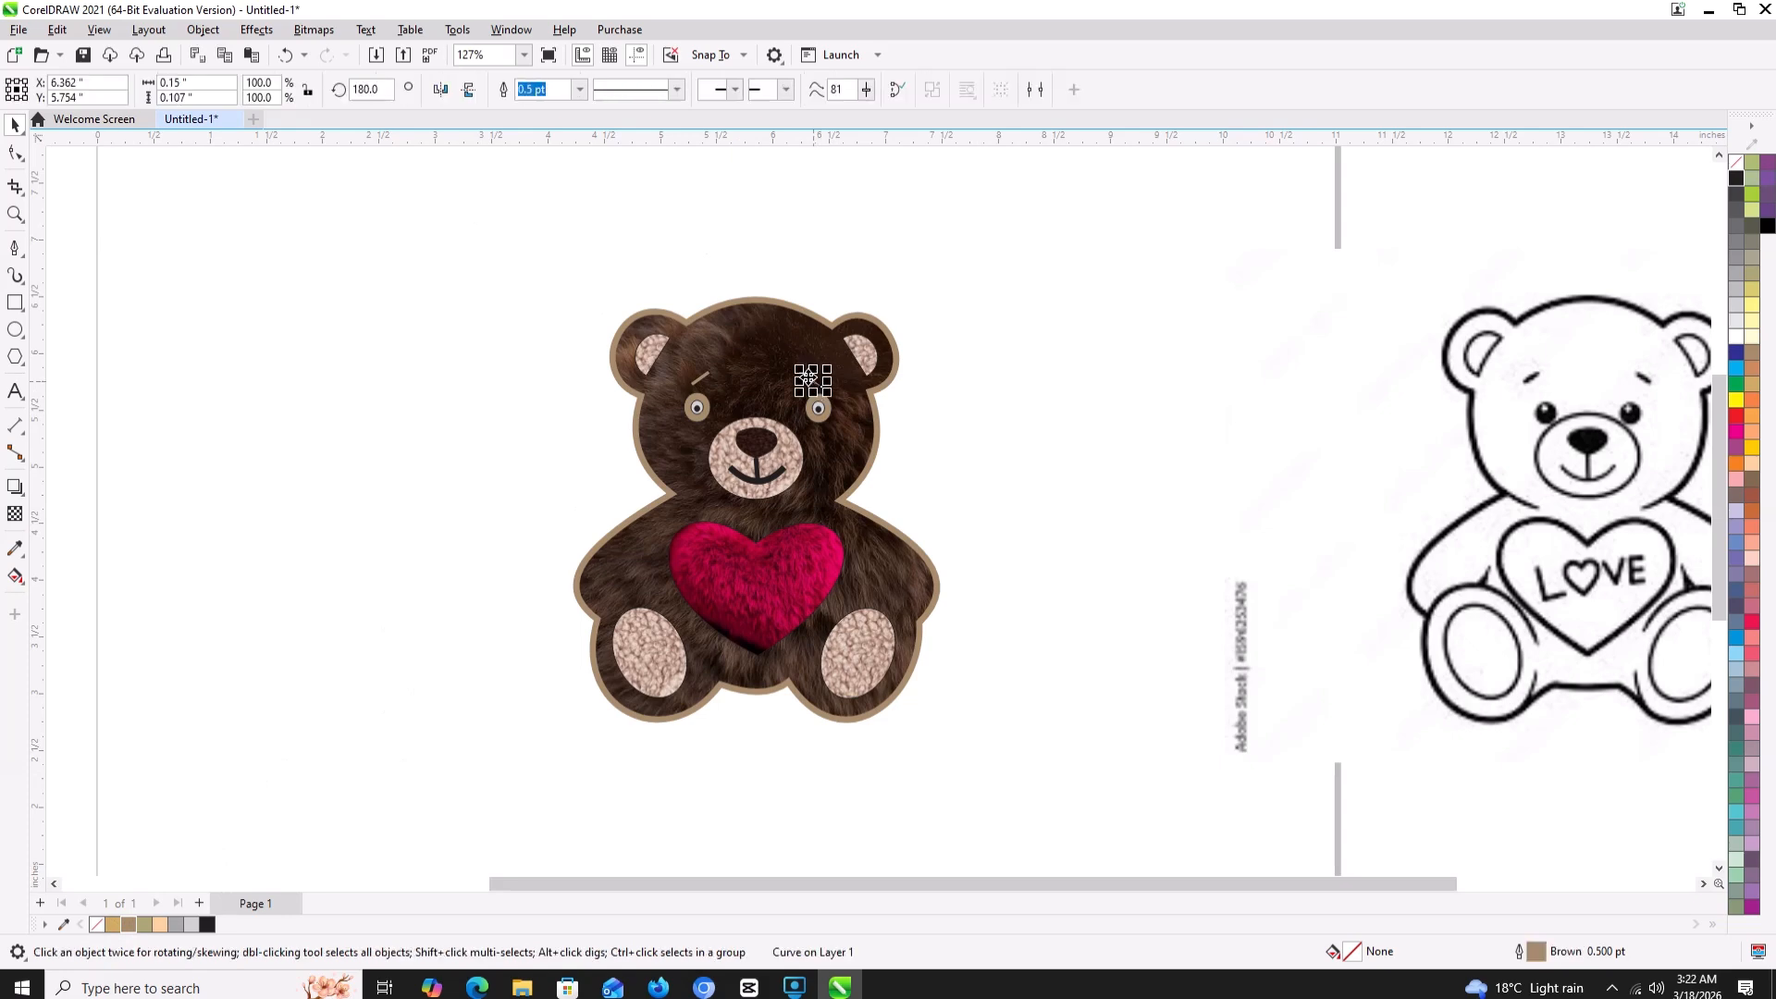
{"action": "left_click", "coordinate": [579, 89]}
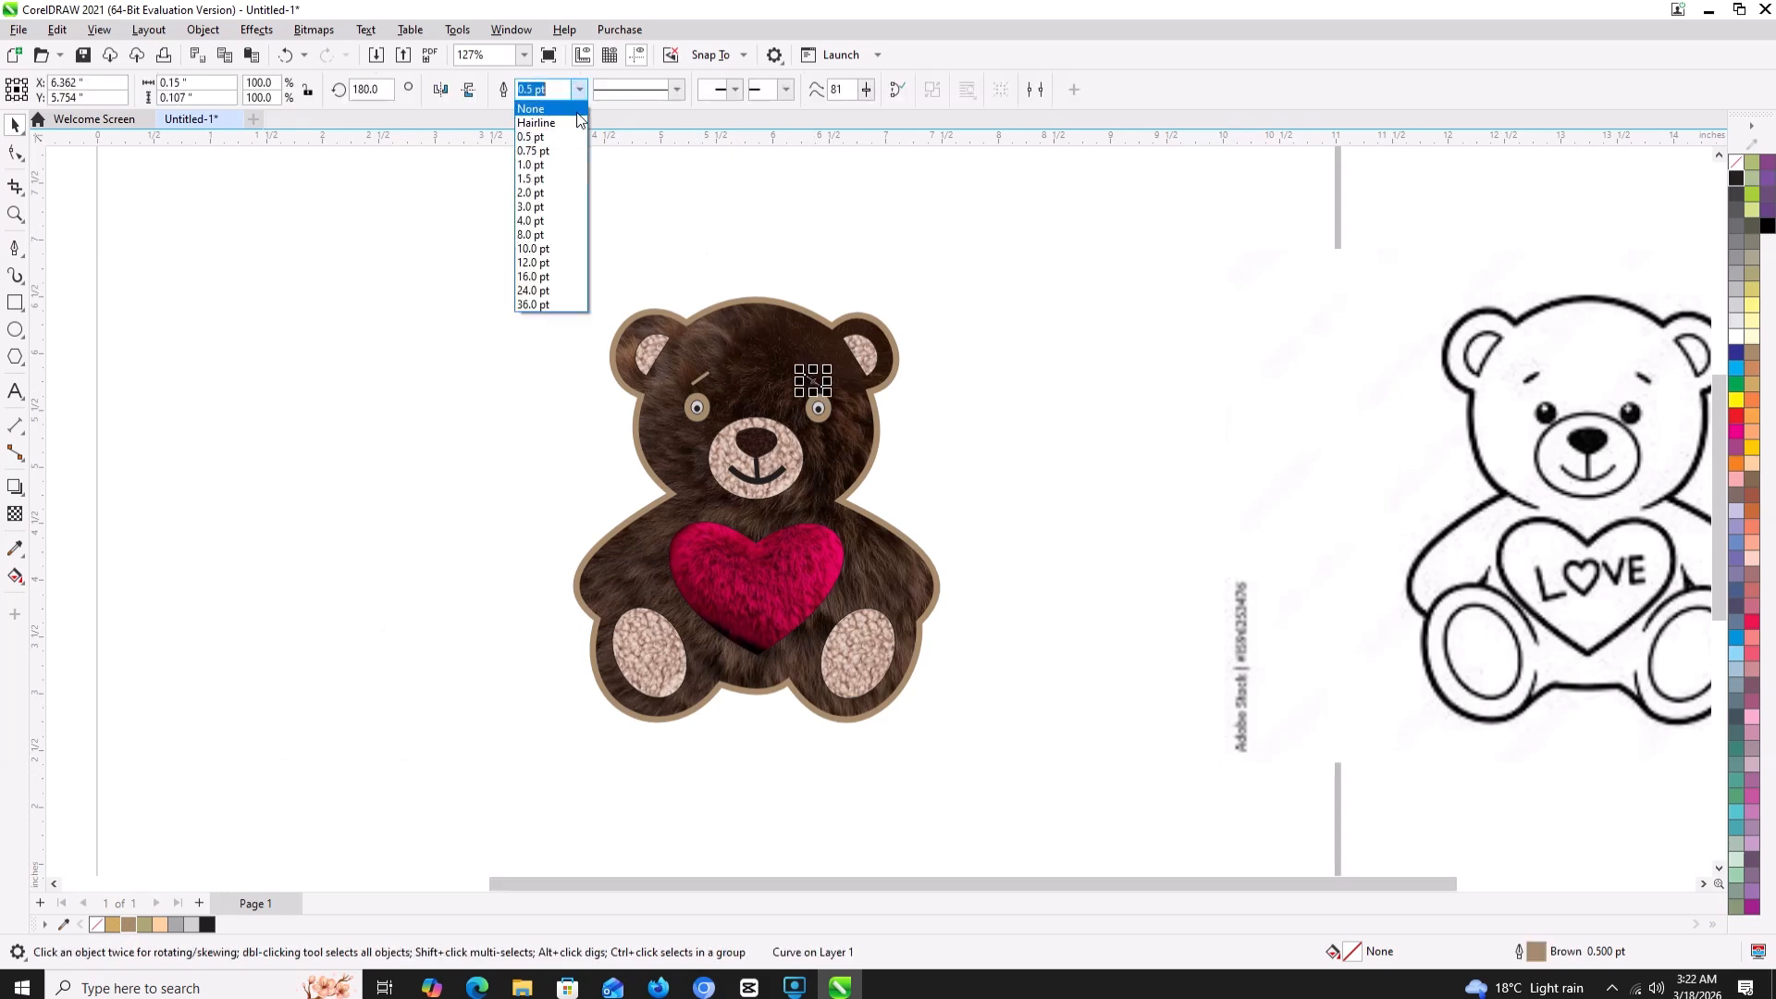
{"action": "left_click", "coordinate": [556, 181]}
{"action": "left_click", "coordinate": [570, 229]}
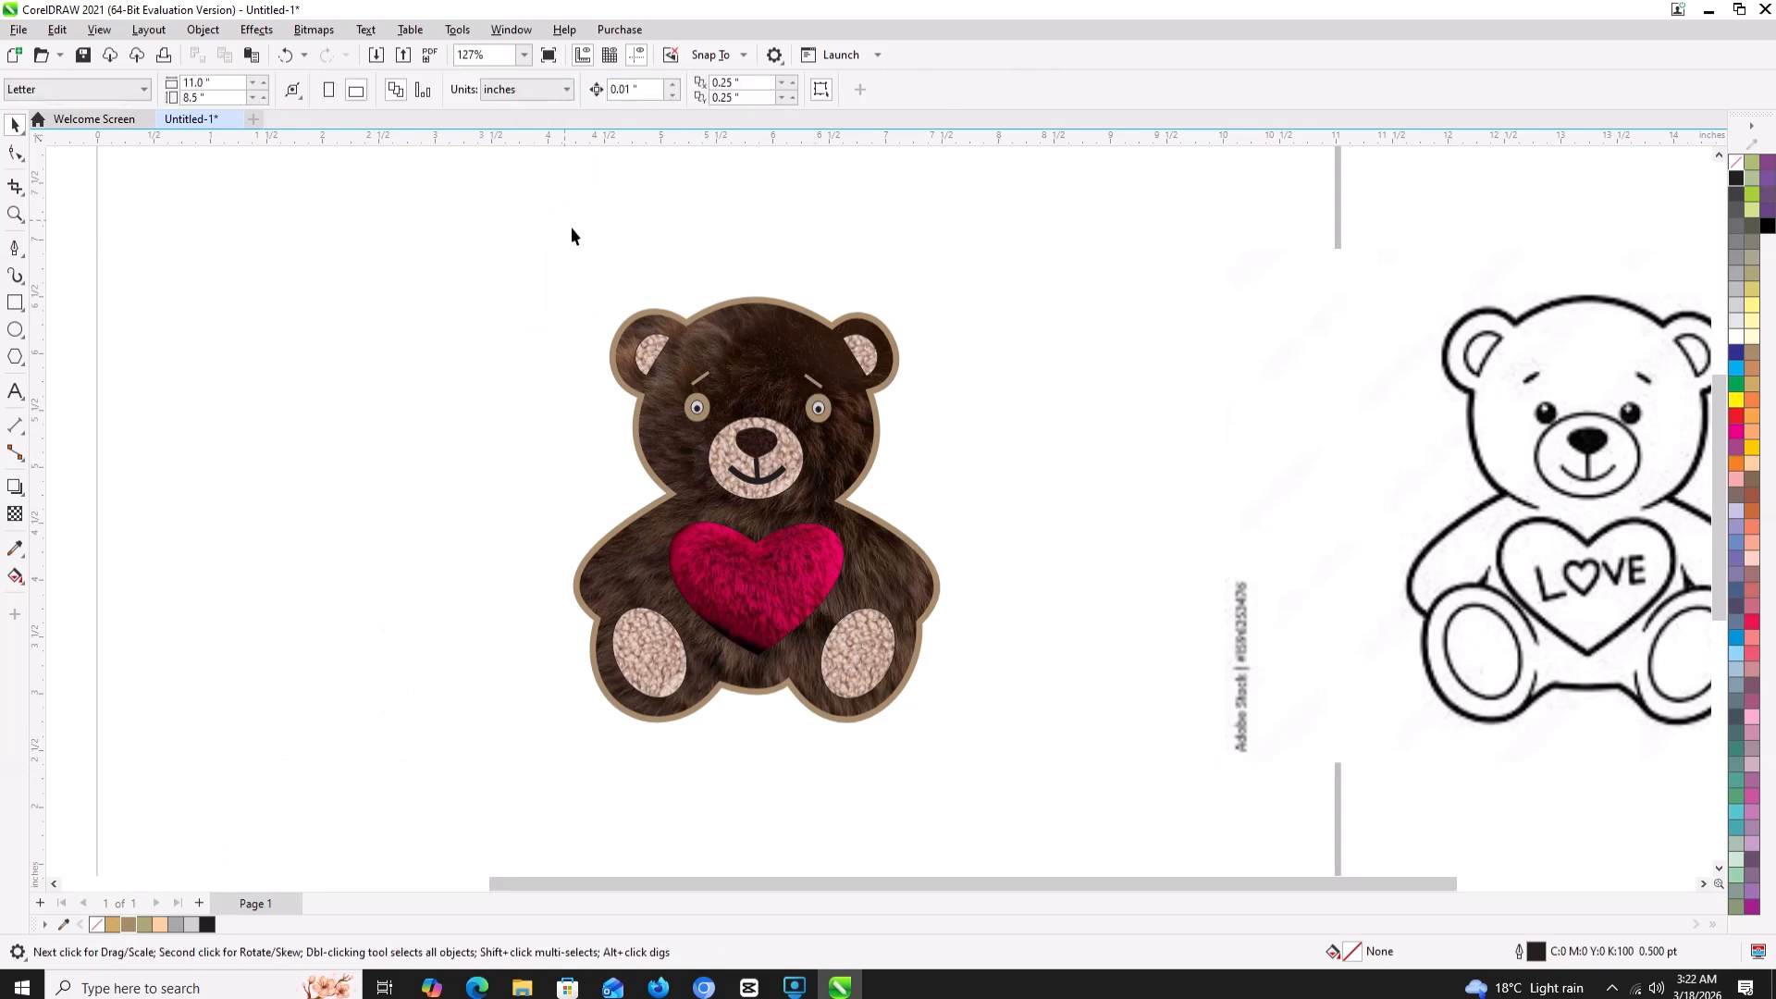
- Move both eyebrows slightly outward and upward above the eyes
{"action": "left_click", "coordinate": [700, 382]}
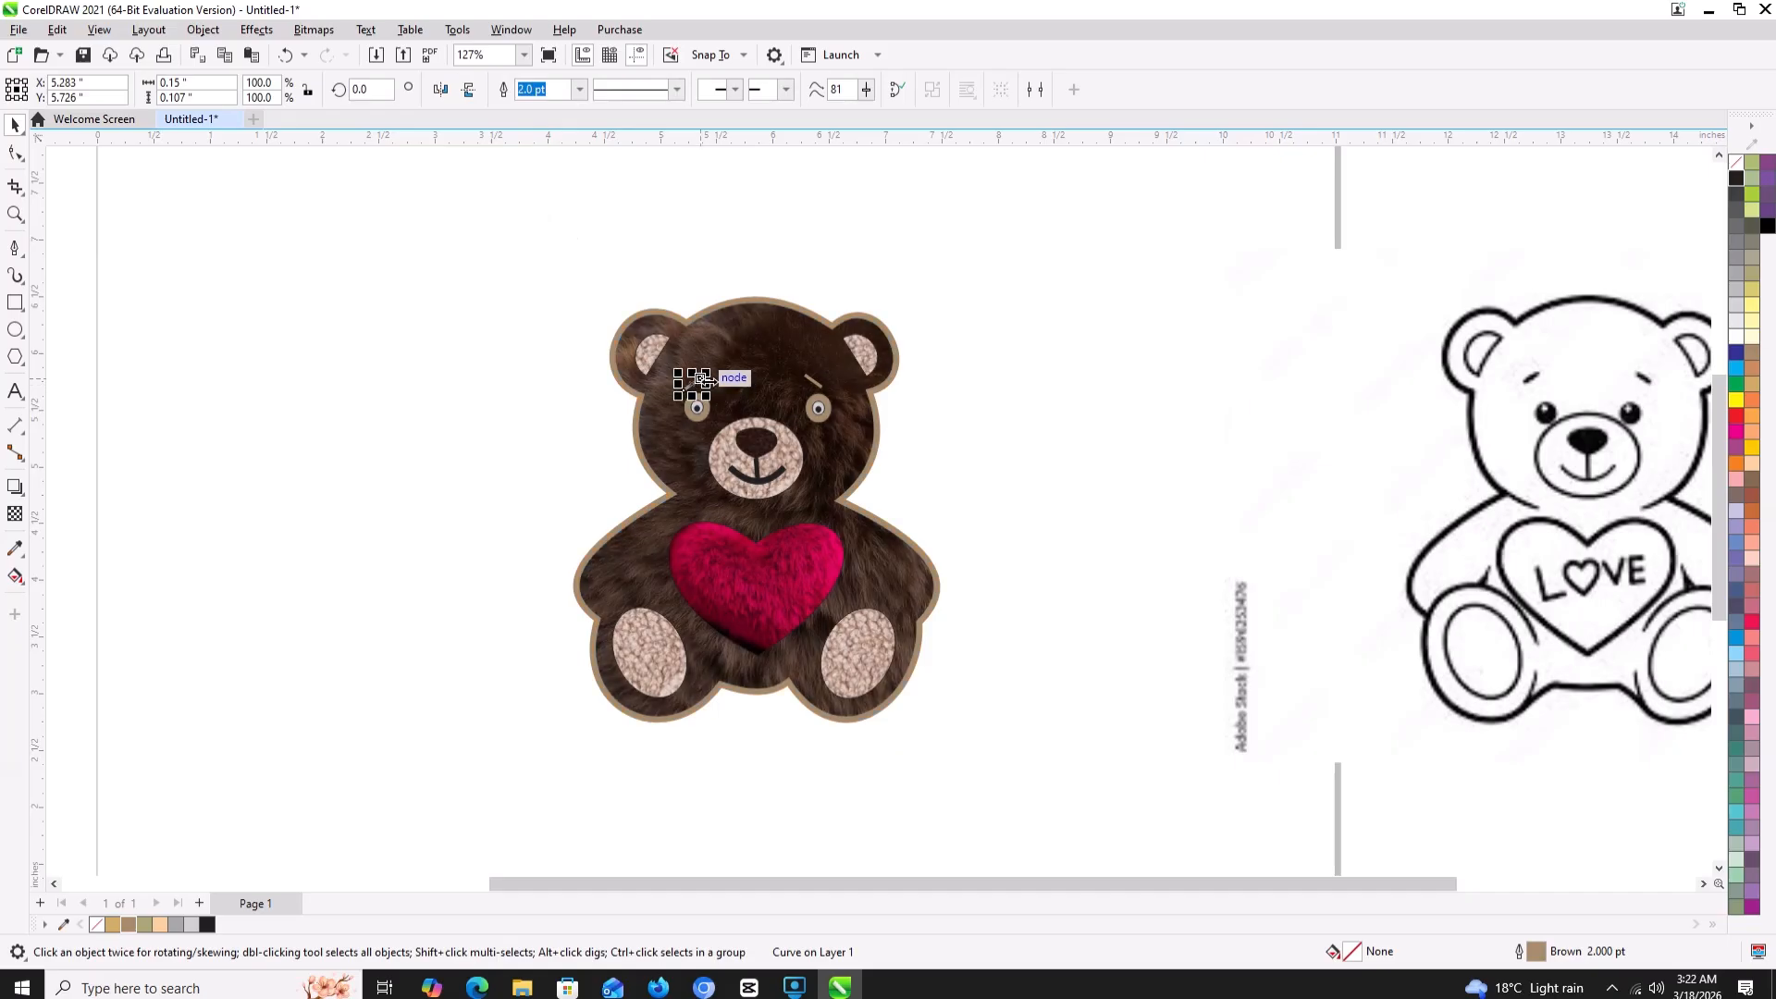
{"action": "left_click_drag", "start_coordinate": [691, 383], "coordinate": [685, 377]}
{"action": "key", "text": "Escape"}
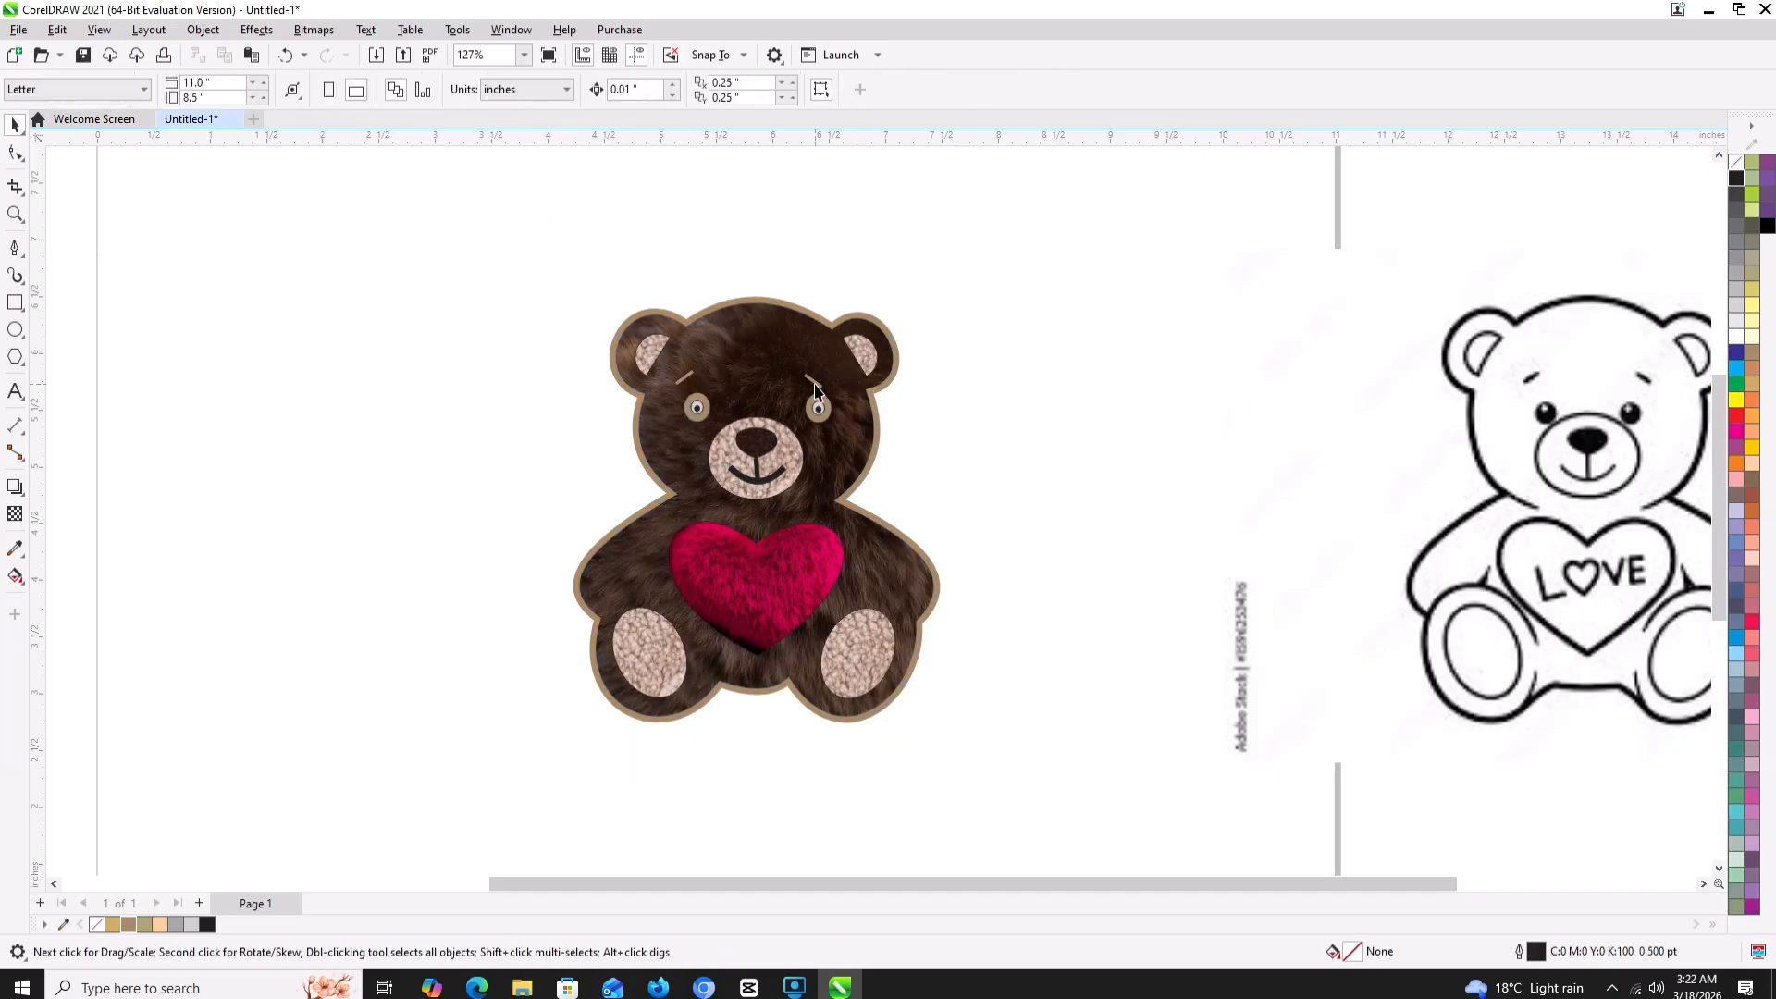
{"action": "left_click_drag", "start_coordinate": [815, 387], "coordinate": [824, 375]}
{"action": "key", "text": "Escape"}
- Rotate the left-hand eyebrow to about 358.1° and lower it closer to the eye
{"action": "left_click", "coordinate": [683, 380]}
{"action": "scroll", "coordinate": [688, 379], "scroll_direction": "up", "scroll_amount": 6}
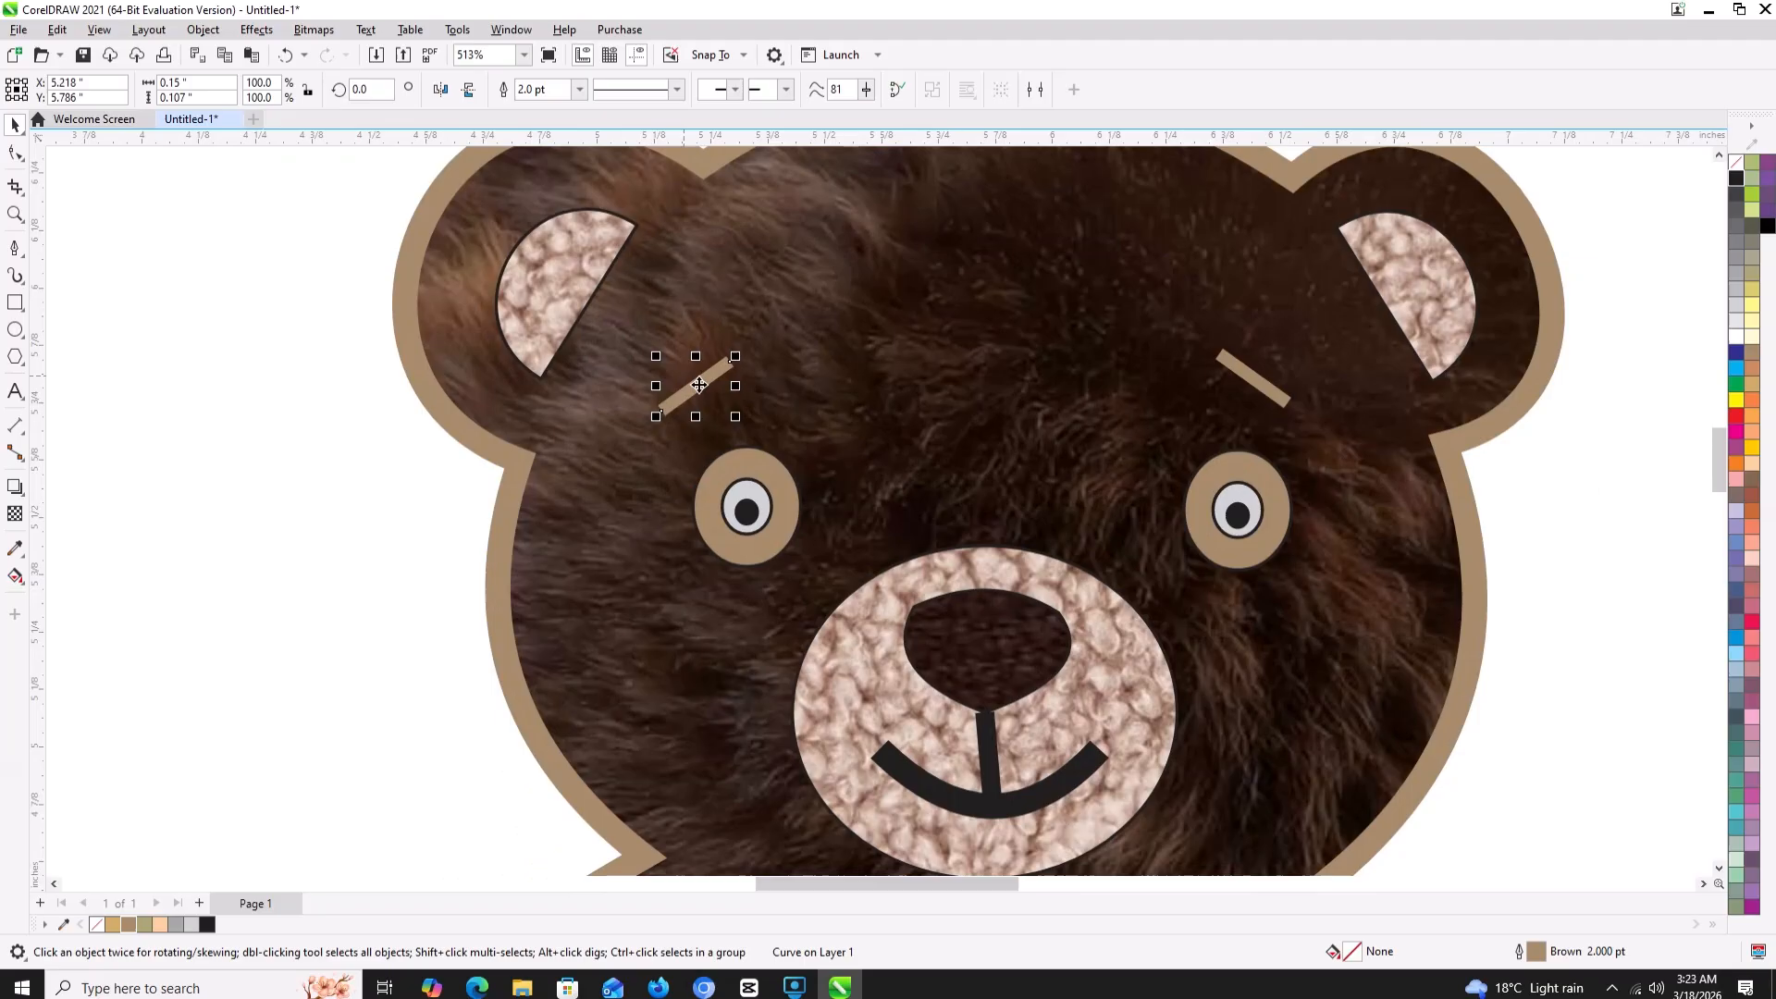
{"action": "left_click", "coordinate": [699, 384]}
{"action": "mouse_move", "coordinate": [735, 356]}
{"action": "left_mouse_down"}
{"action": "mouse_move", "coordinate": [713, 392]}
{"action": "mouse_move", "coordinate": [740, 405]}
{"action": "left_mouse_up"}
{"action": "left_click", "coordinate": [707, 389]}
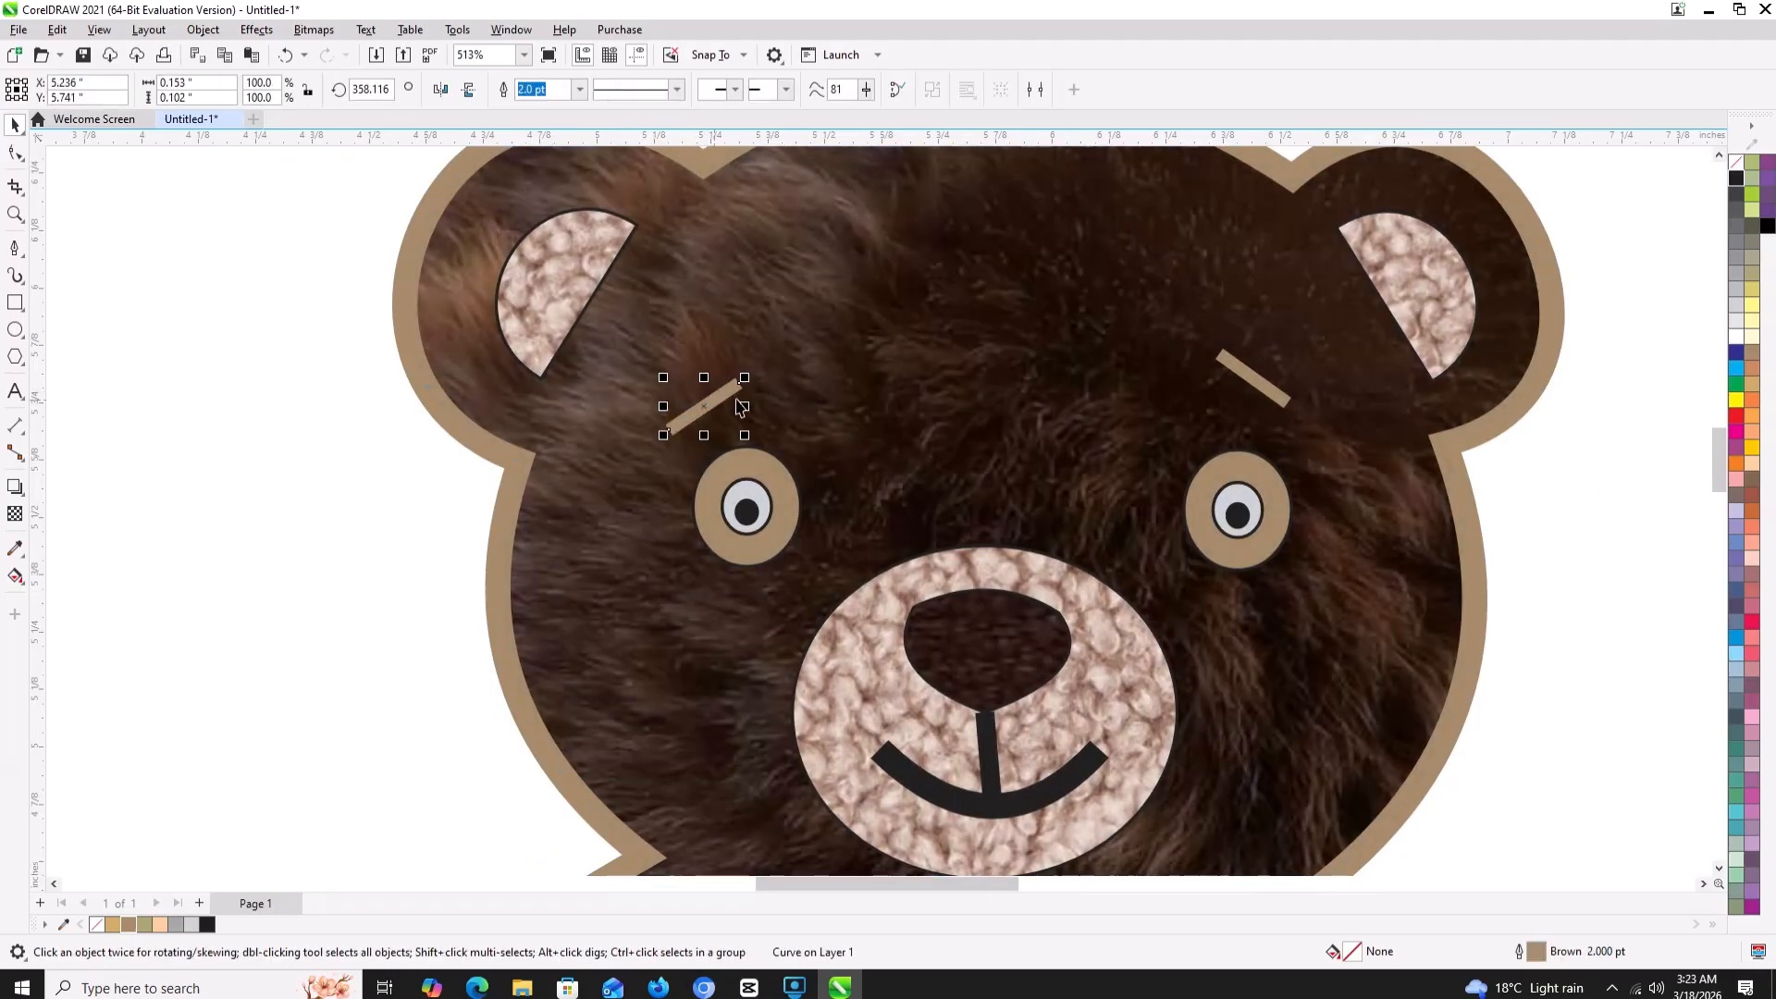
- Rotate the right-hand eyebrow to about 181.9° and lower it, and shift the left-hand eyebrow slightly outward to match
{"action": "left_click", "coordinate": [1251, 378]}
{"action": "left_click_drag", "start_coordinate": [1251, 378], "coordinate": [1269, 409]}
{"action": "left_click", "coordinate": [1250, 394]}
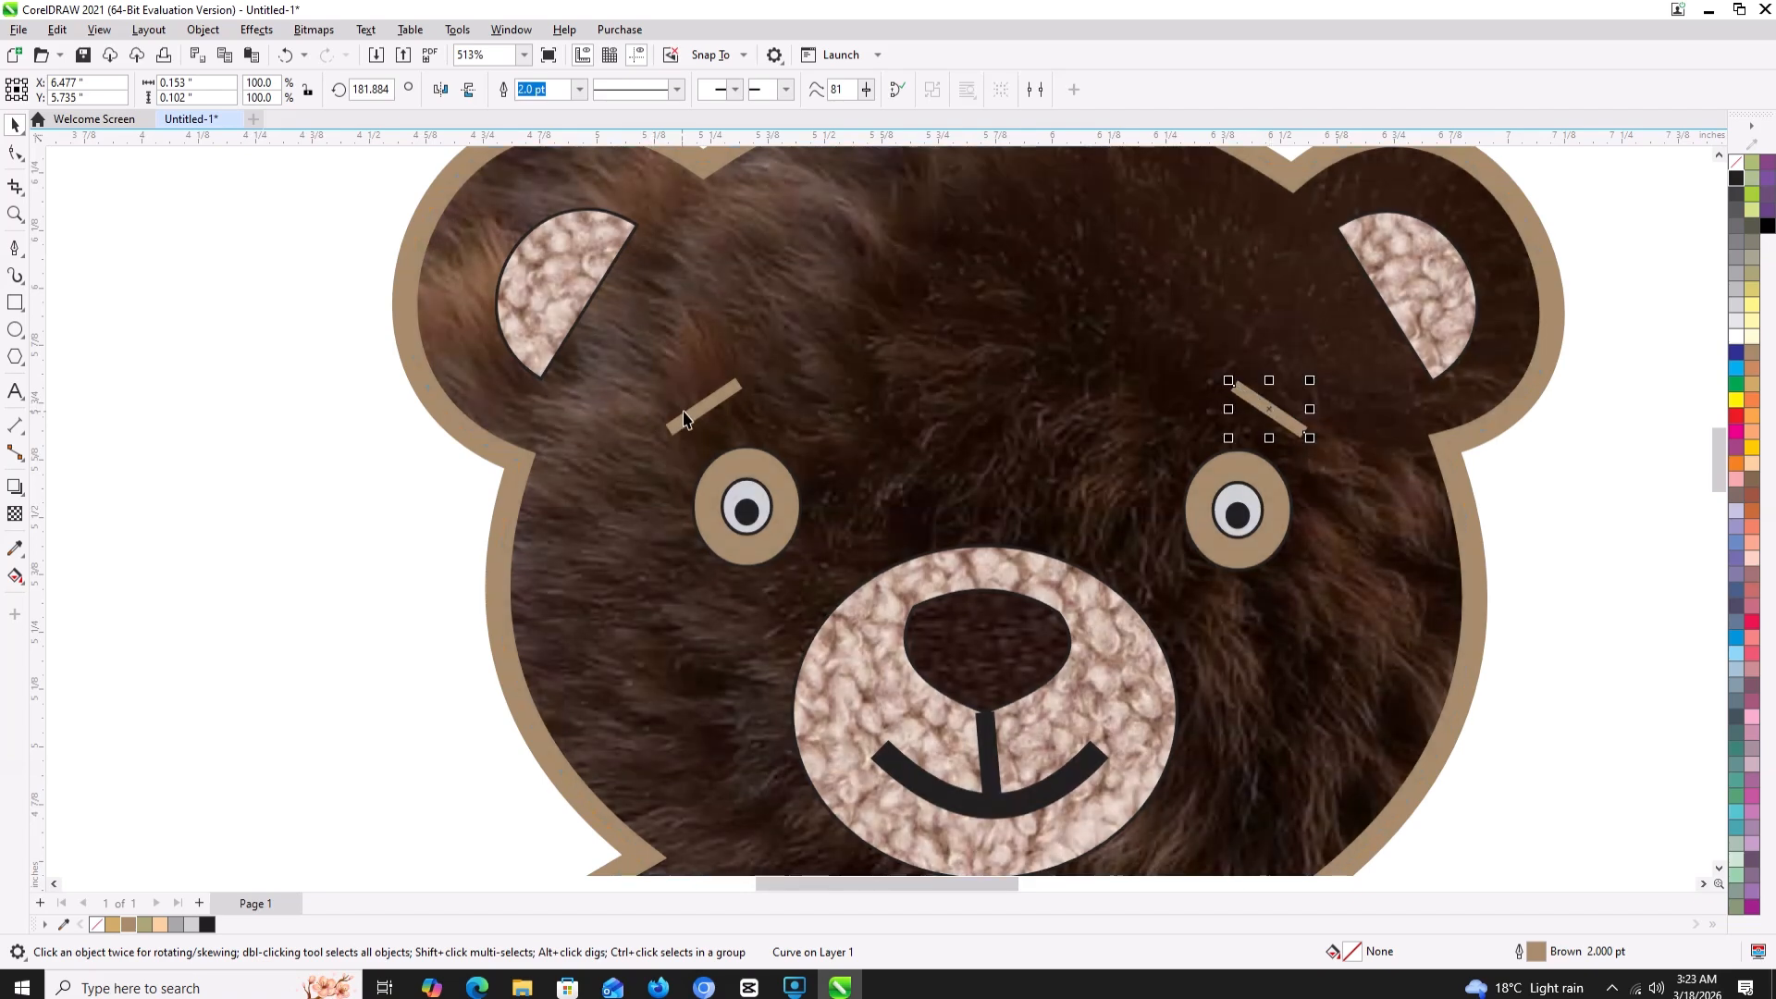
{"action": "left_click_drag", "start_coordinate": [702, 403], "coordinate": [692, 409]}
{"action": "left_click", "coordinate": [456, 404]}
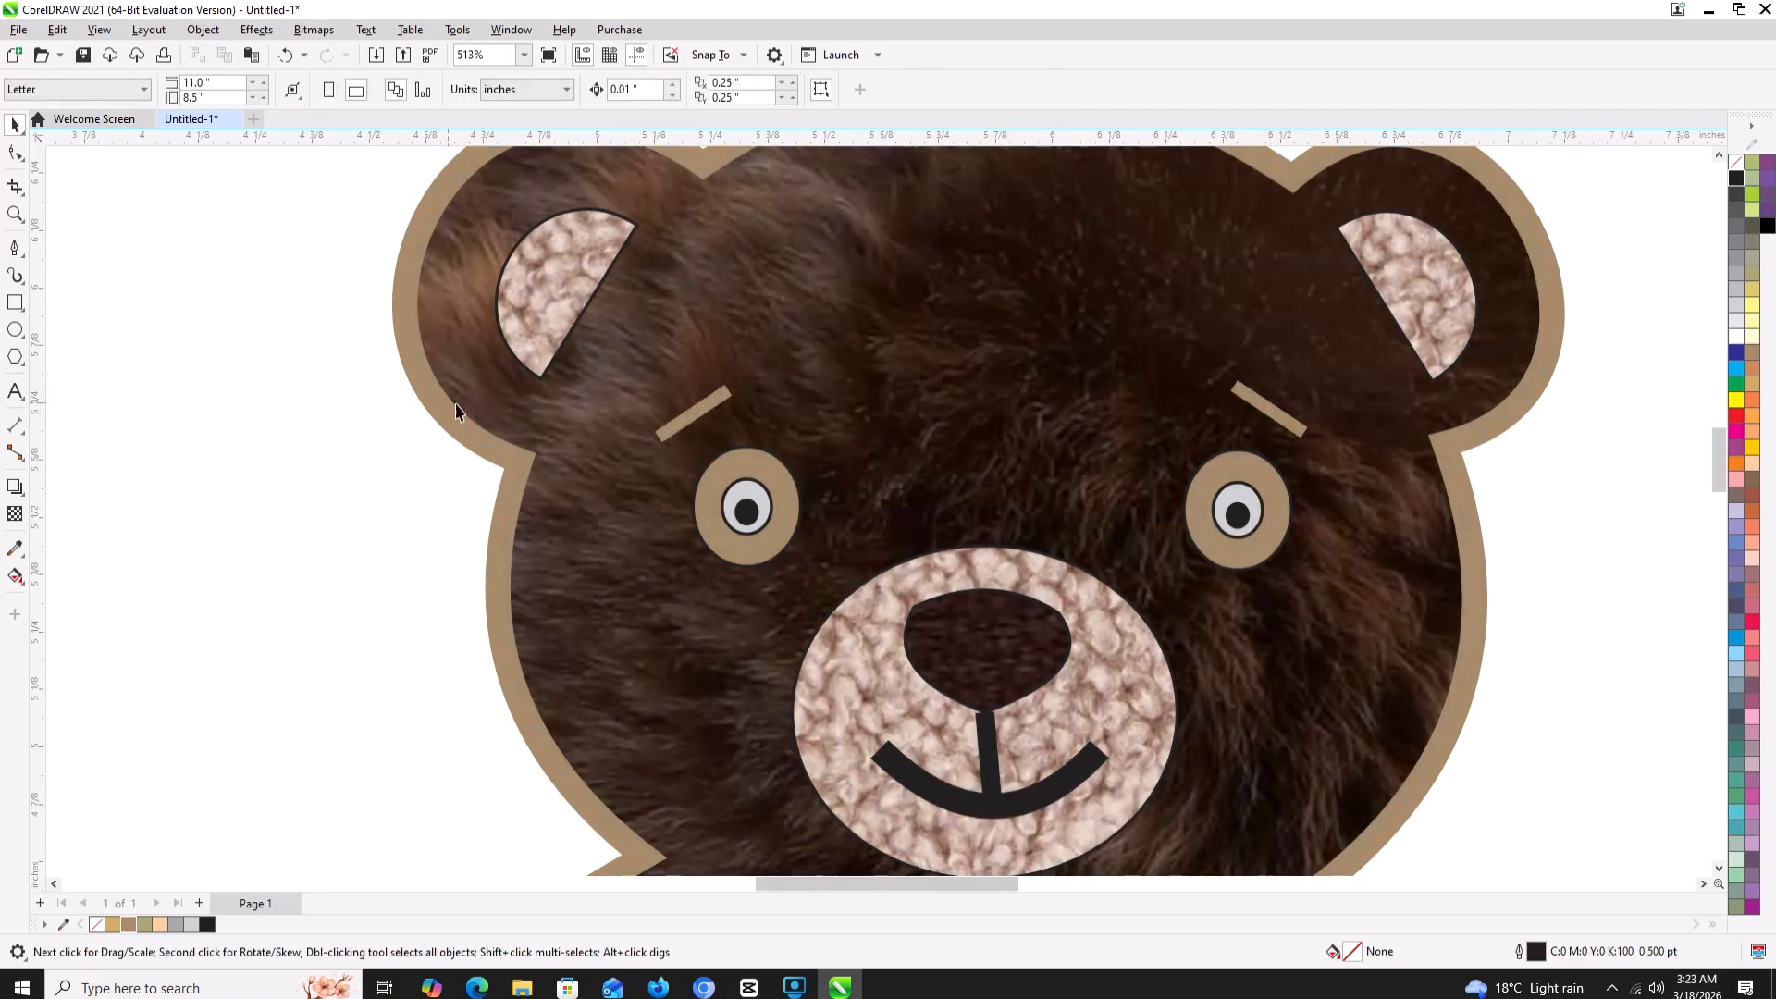
{"action": "scroll", "coordinate": [647, 389], "scroll_direction": "down", "scroll_amount": 3}
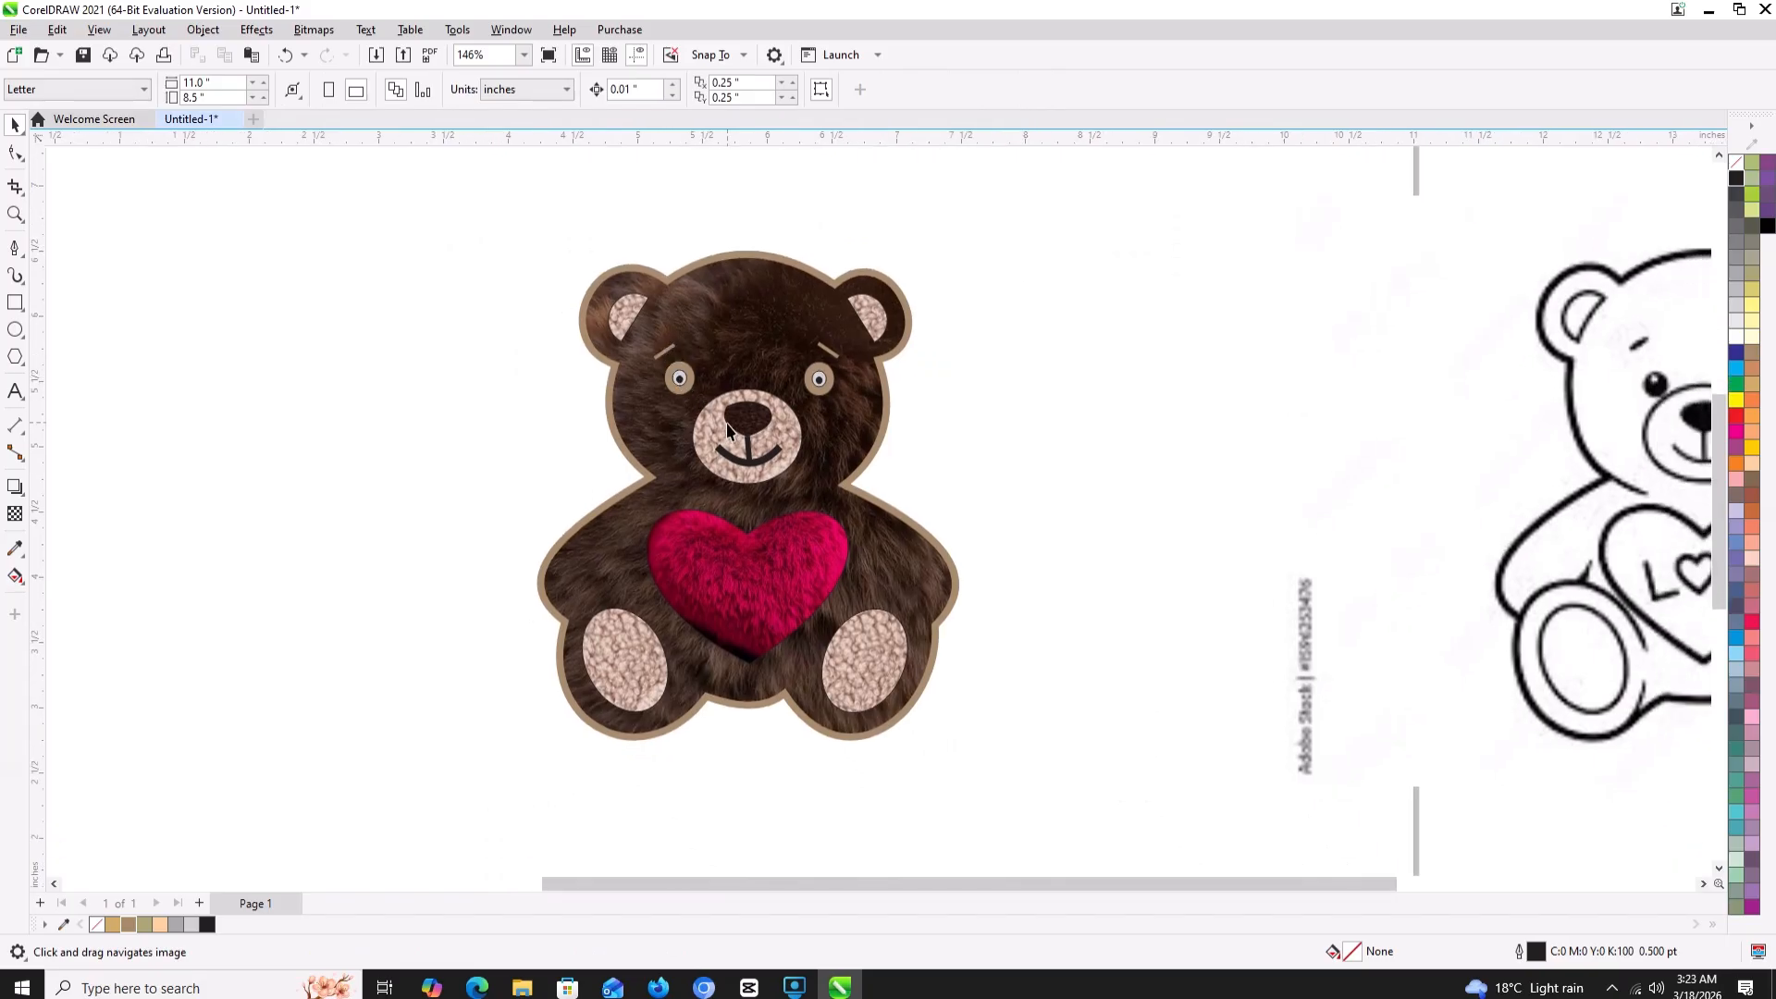
{"action": "left_click", "coordinate": [807, 520]}
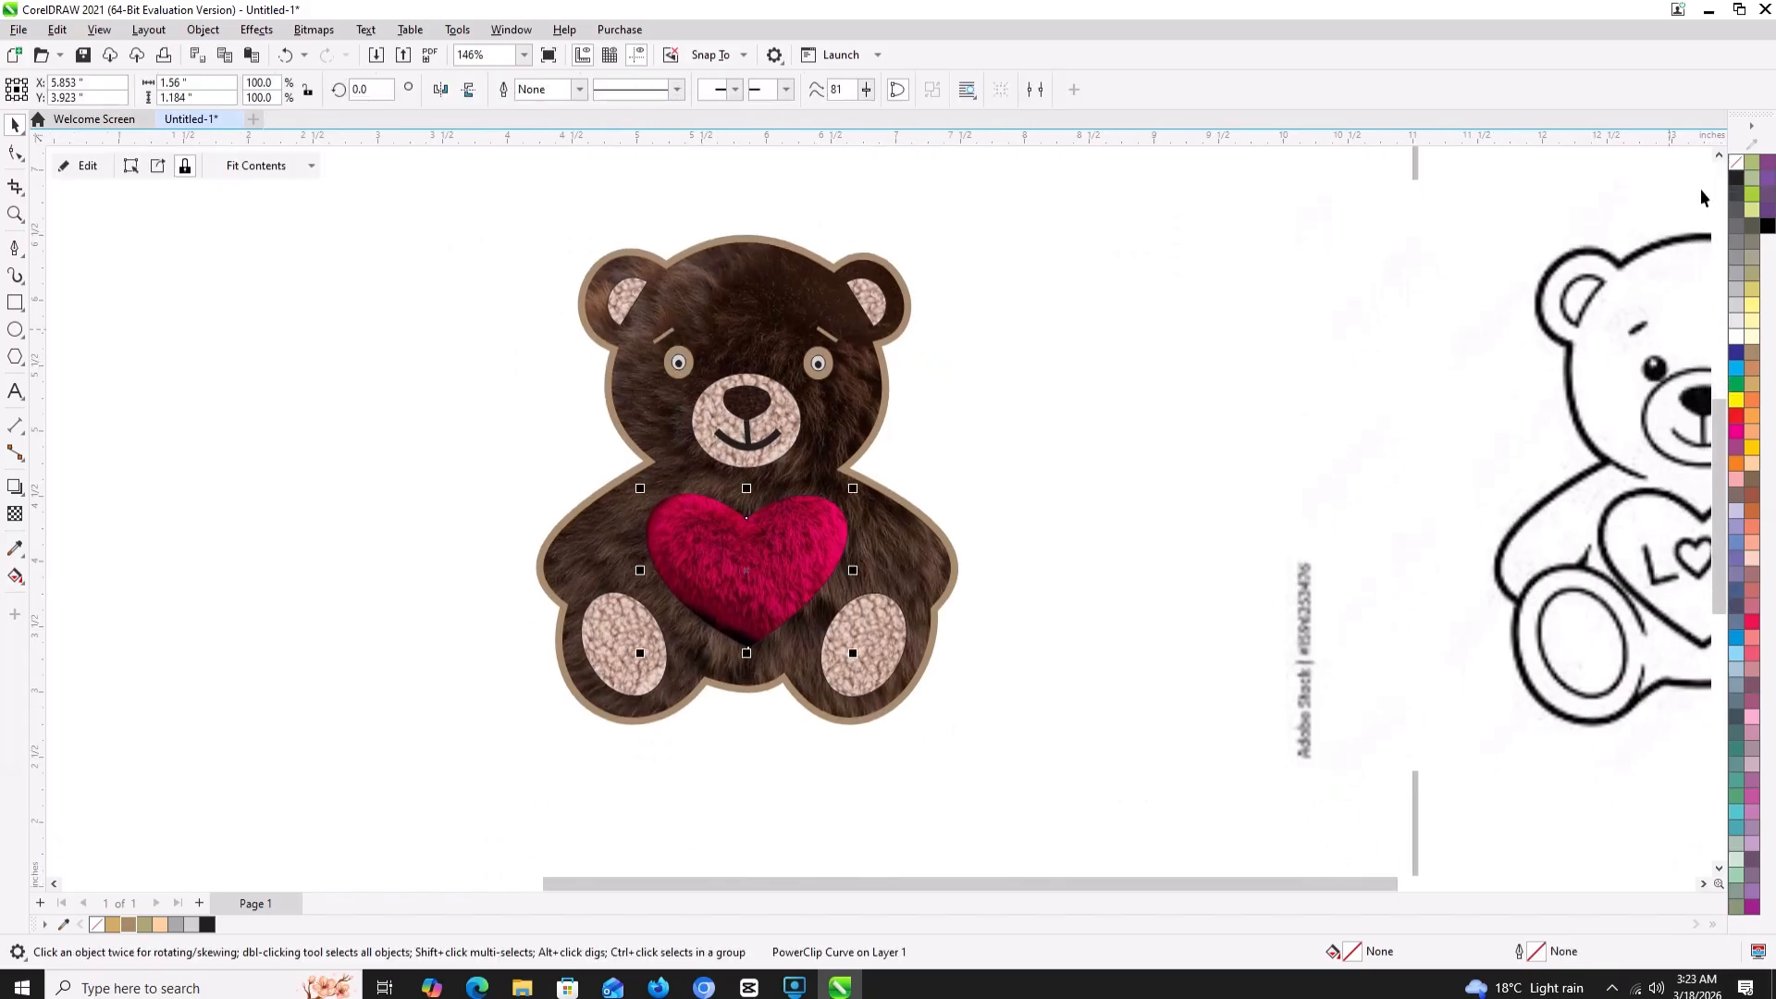
{"action": "left_click", "coordinate": [1199, 286]}
- Nudge the black pupil of each eye slightly lower within its light grey ellipse
{"action": "scroll", "coordinate": [653, 370], "scroll_direction": "up", "scroll_amount": 1}
{"action": "scroll", "coordinate": [653, 370], "scroll_direction": "up", "scroll_amount": 3}
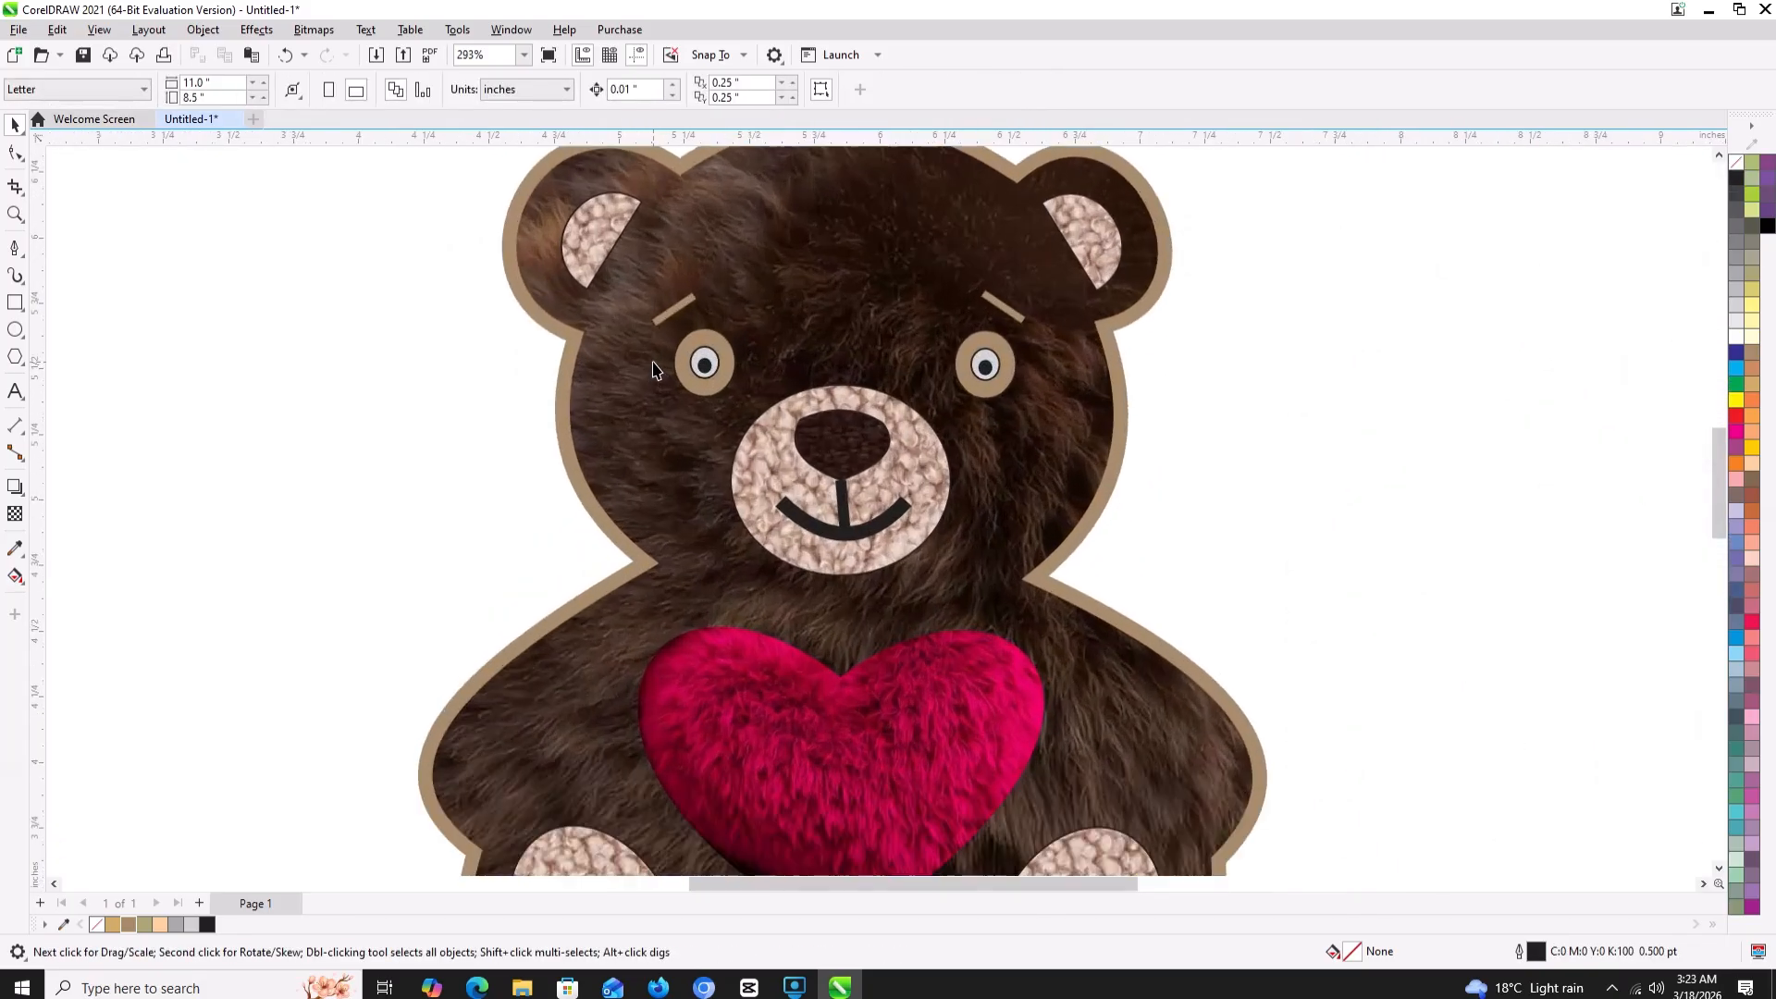
{"action": "scroll", "coordinate": [662, 366], "scroll_direction": "up", "scroll_amount": 1}
{"action": "left_click", "coordinate": [709, 367]}
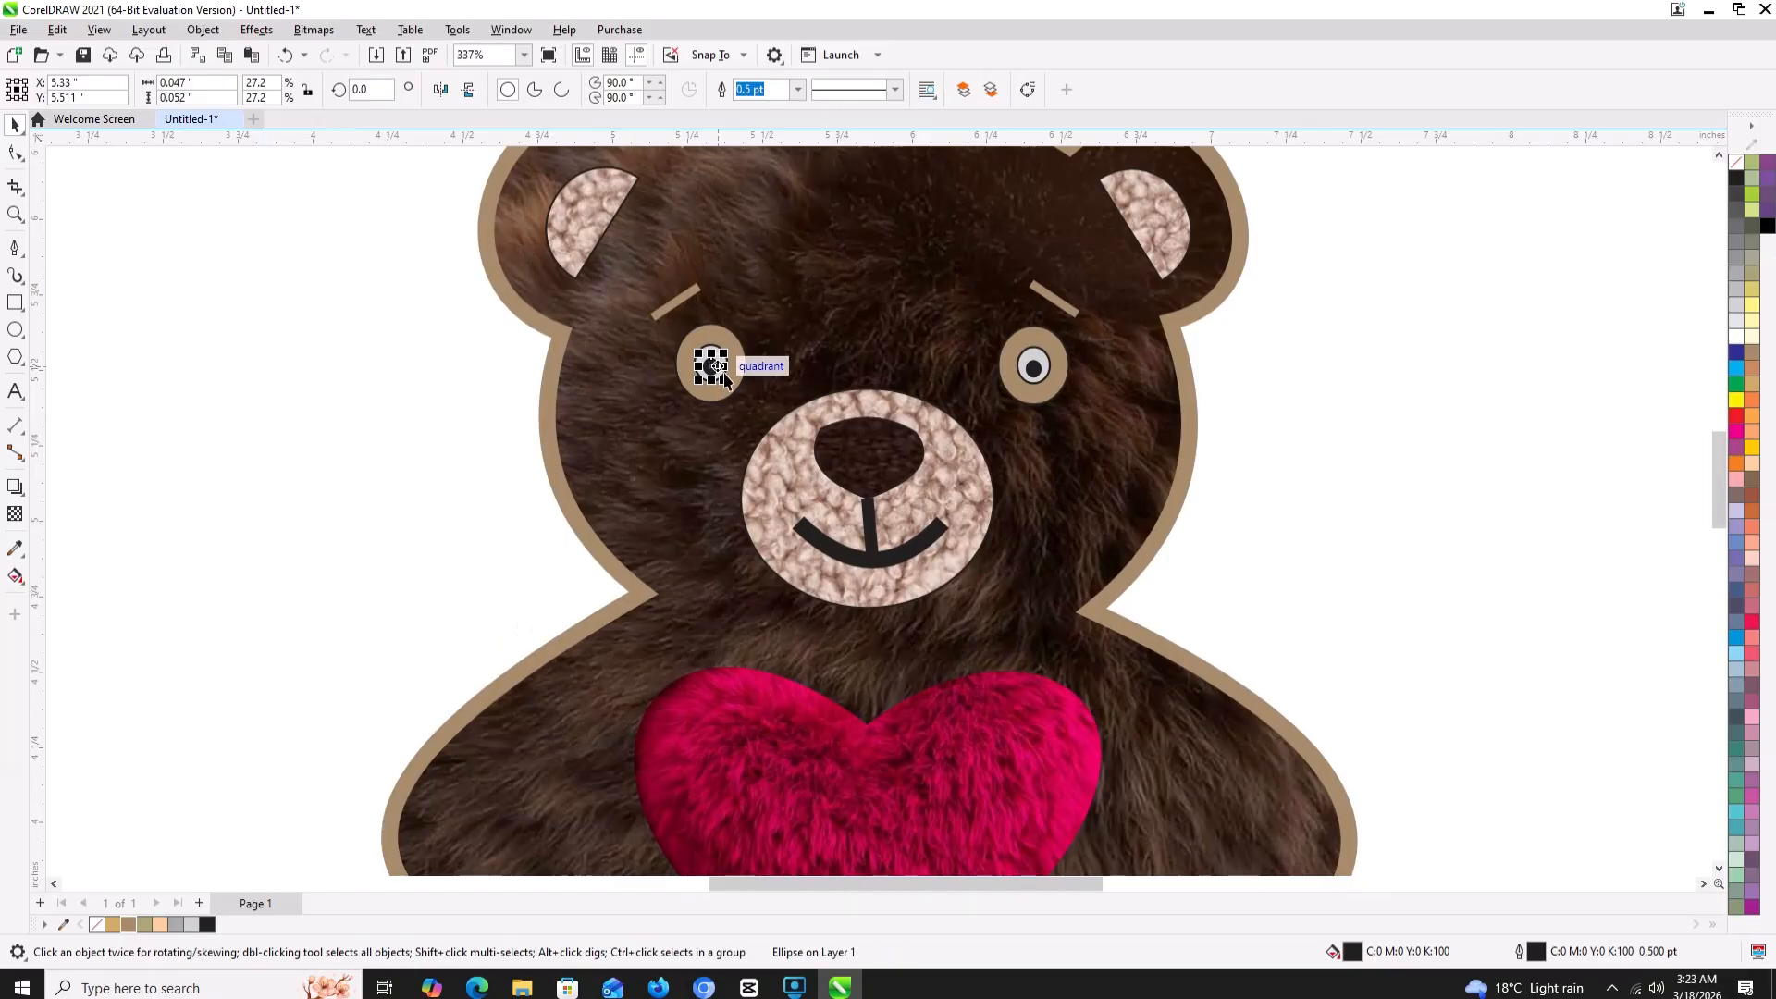
{"action": "left_click", "coordinate": [882, 407]}
{"action": "left_click", "coordinate": [1043, 373]}
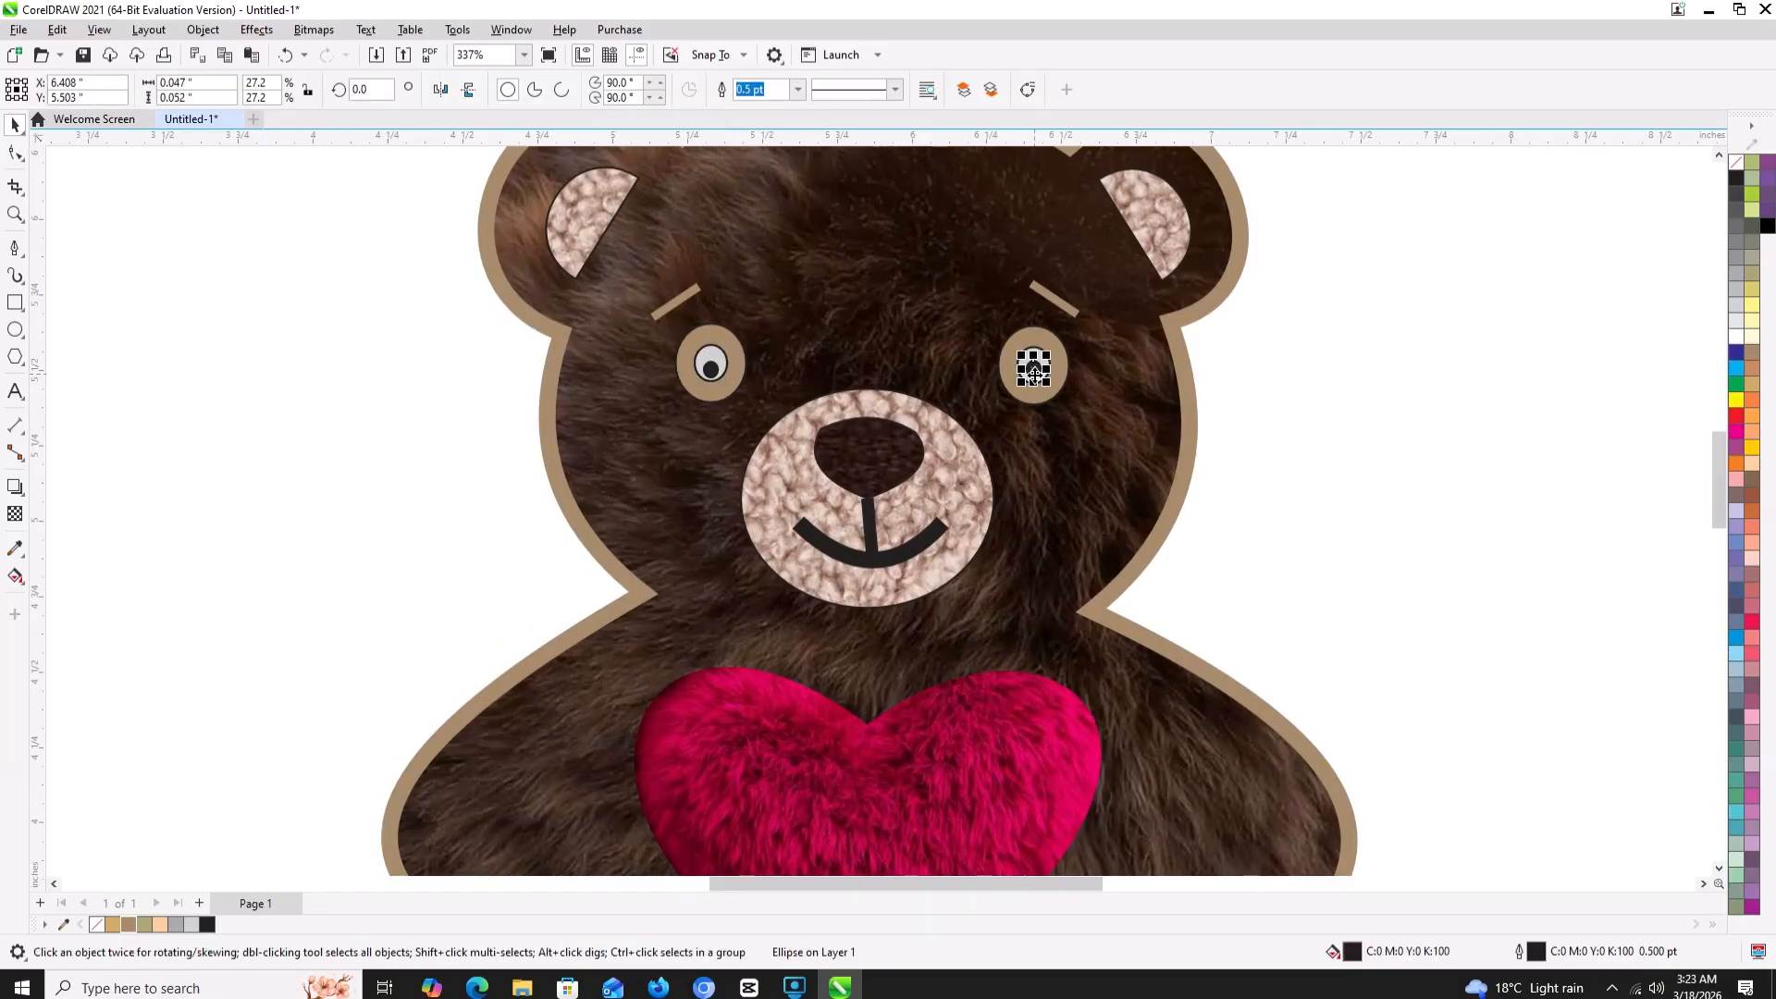
{"action": "left_click", "coordinate": [1173, 418]}
{"action": "scroll", "coordinate": [1002, 433], "scroll_direction": "down", "scroll_amount": 3}
{"action": "scroll", "coordinate": [1002, 433], "scroll_direction": "down", "scroll_amount": 3}
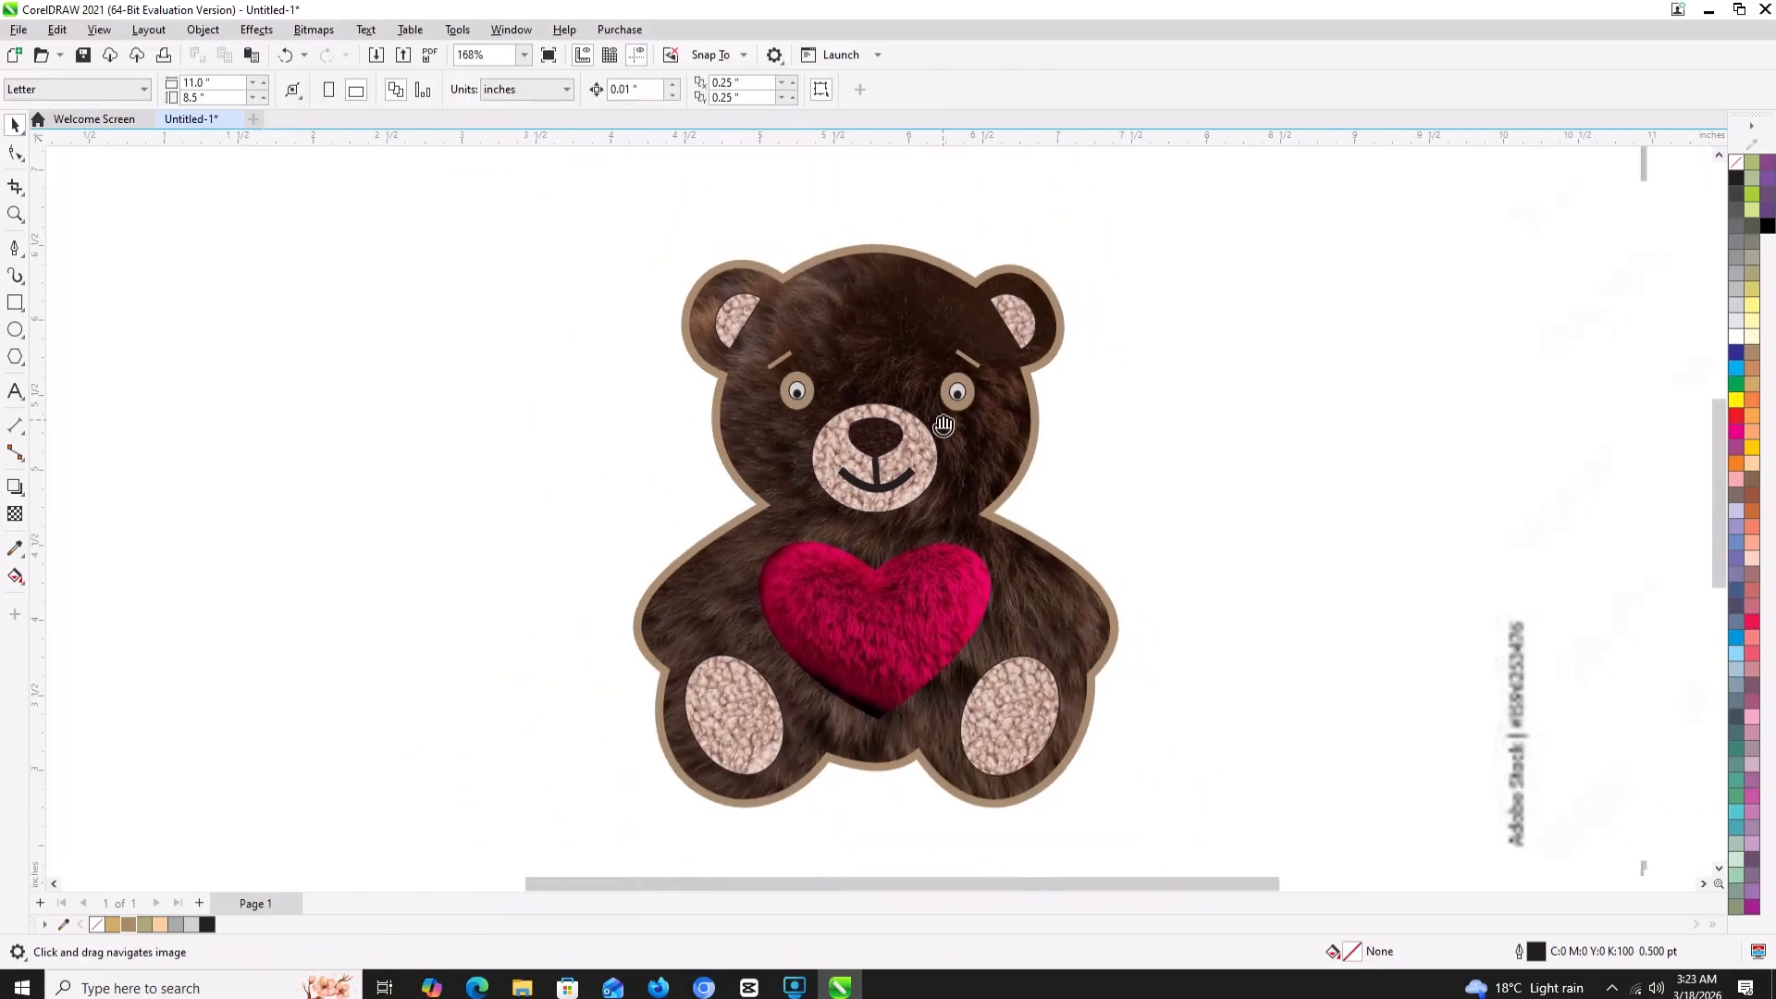
- Nudge the light grey ellipse of both eyes slightly down to line up with the pupils
{"action": "left_click", "coordinate": [870, 376]}
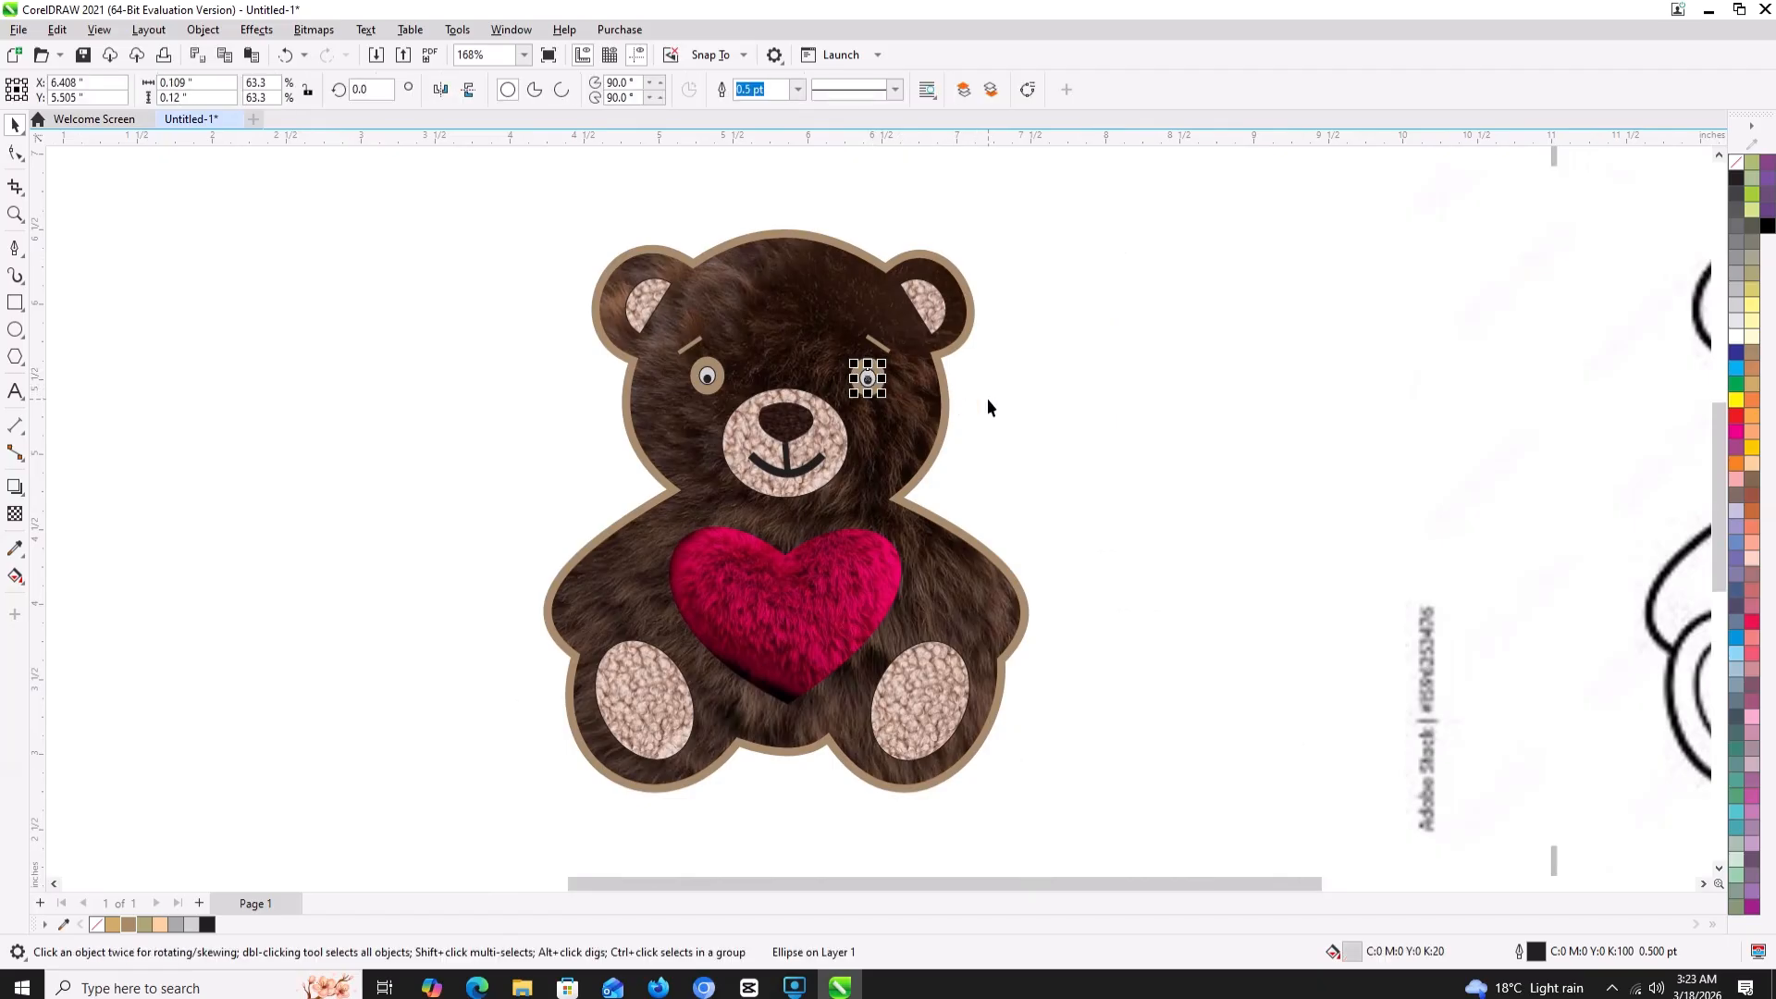
{"action": "left_click", "coordinate": [987, 398]}
{"action": "left_click", "coordinate": [708, 376]}
{"action": "left_click", "coordinate": [1004, 389]}
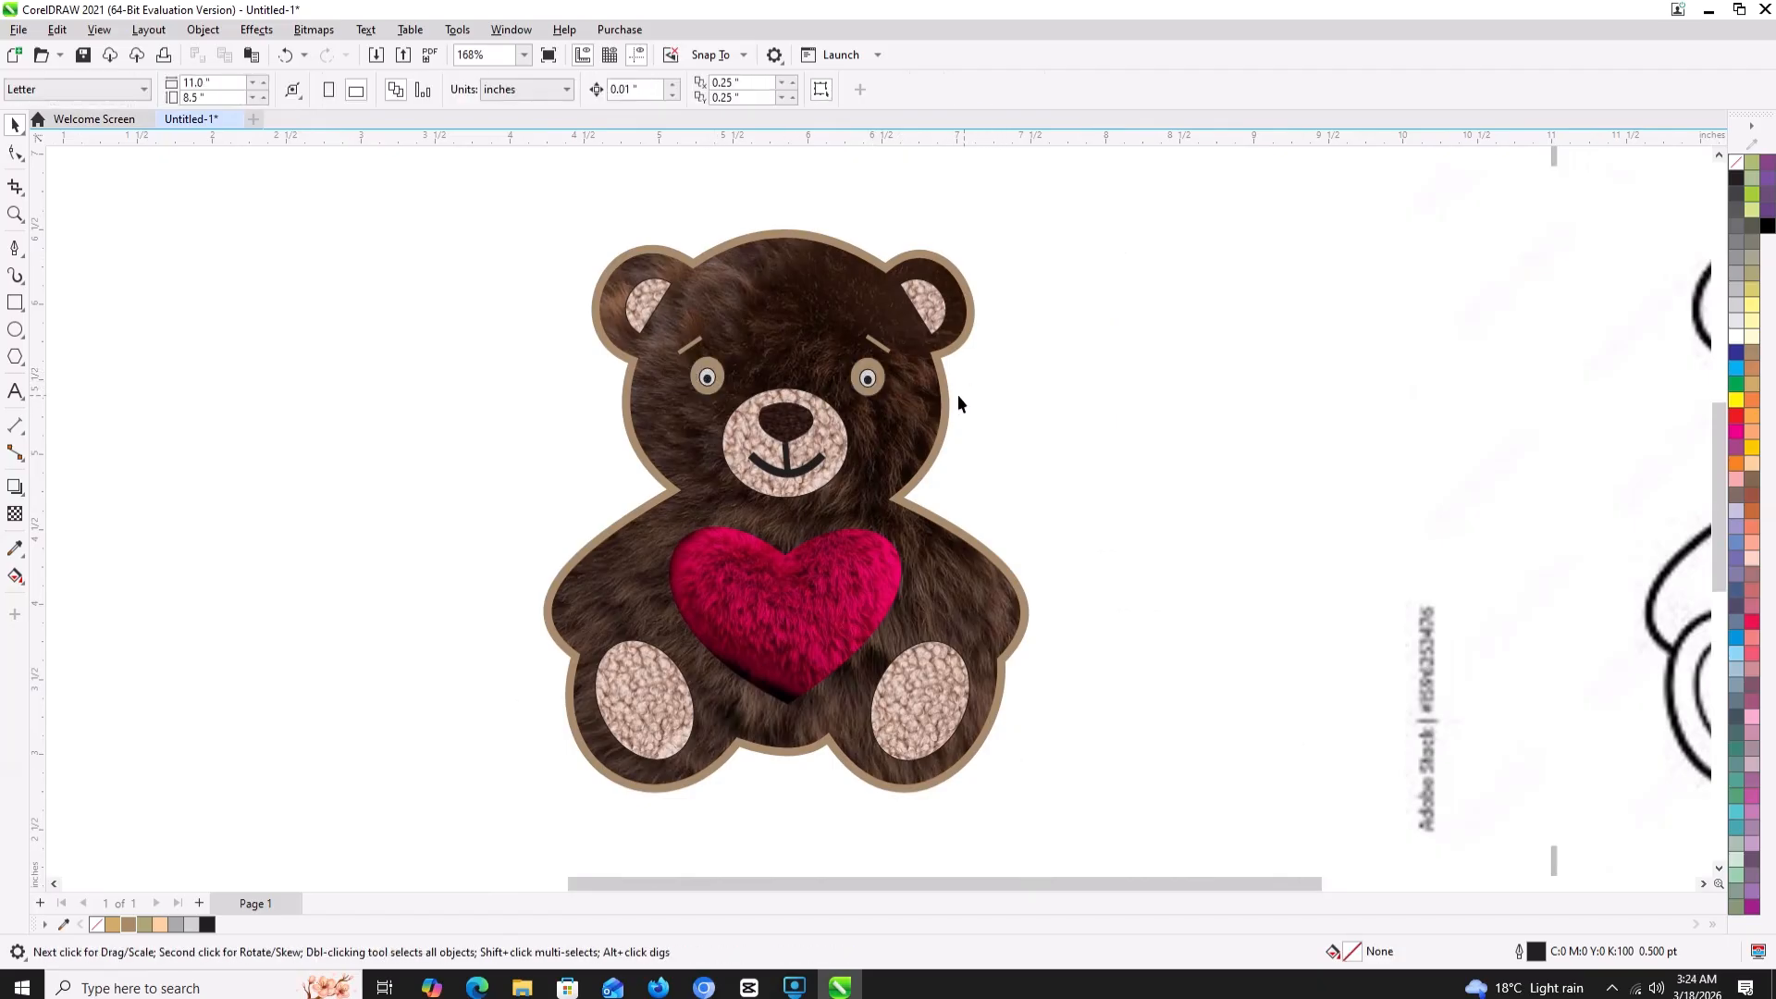
- Give the fleece pads on both feet a brown outline 4.0 pt wide
{"action": "scroll", "coordinate": [1022, 434], "scroll_direction": "down", "scroll_amount": 1}
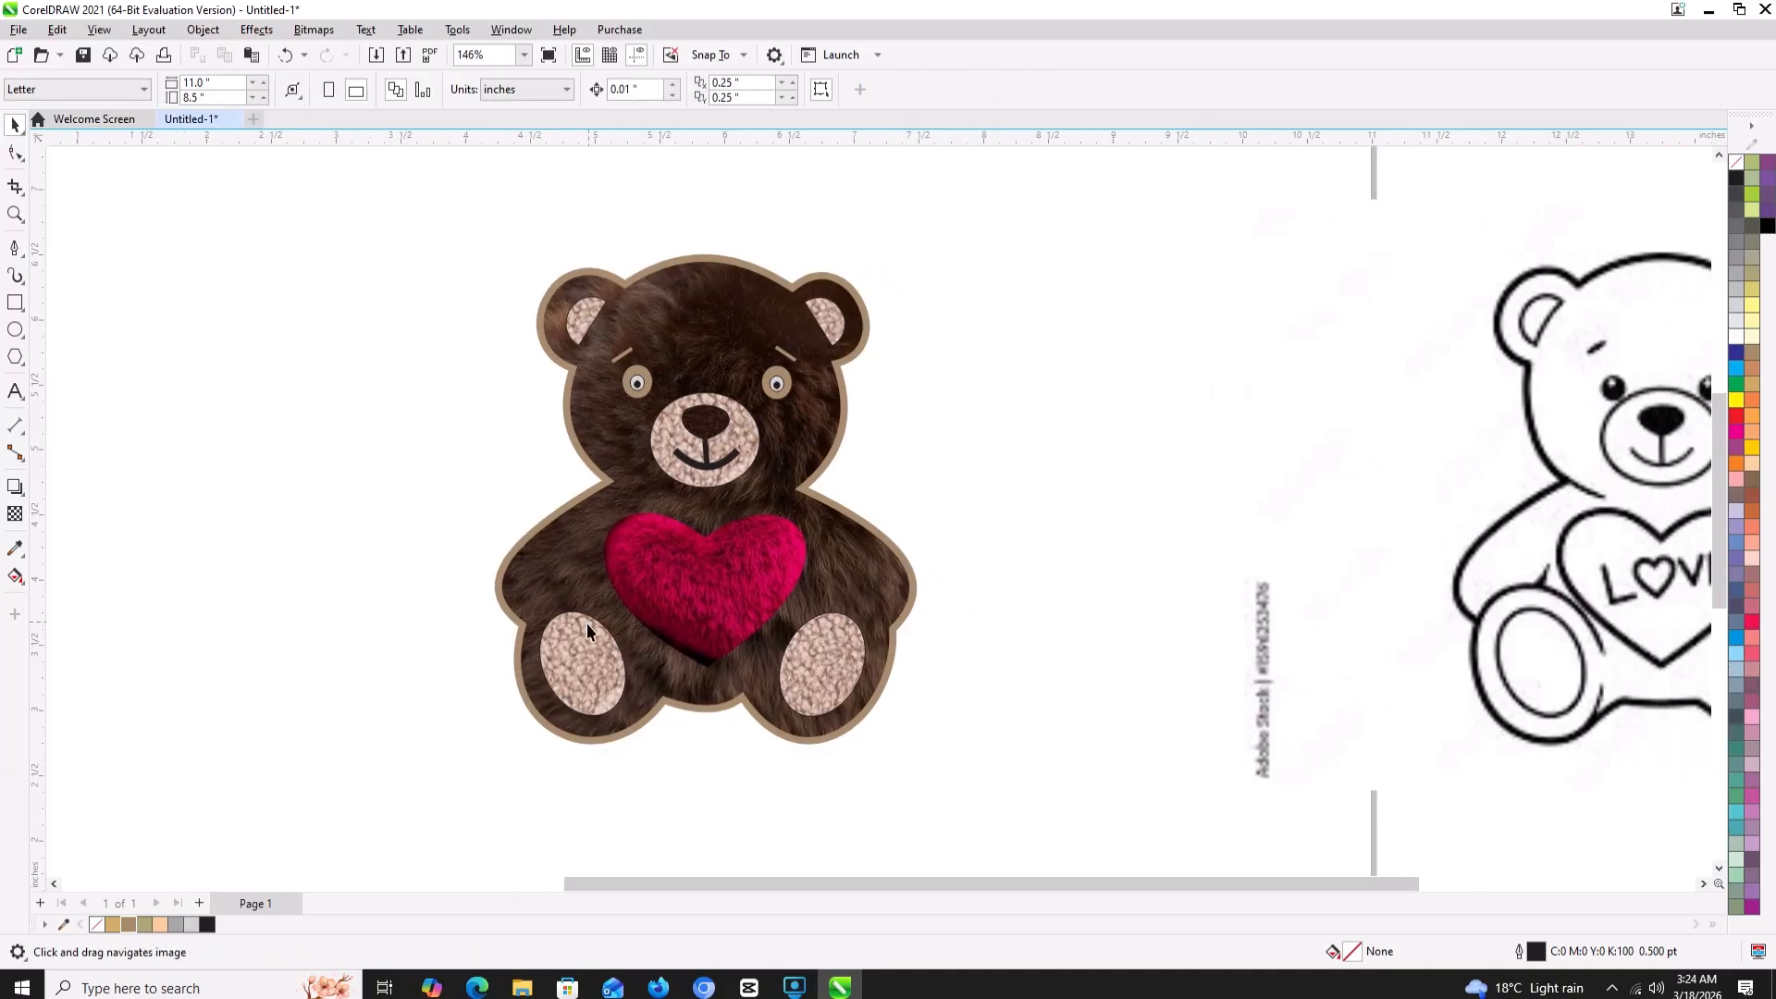
{"action": "left_click", "coordinate": [585, 632]}
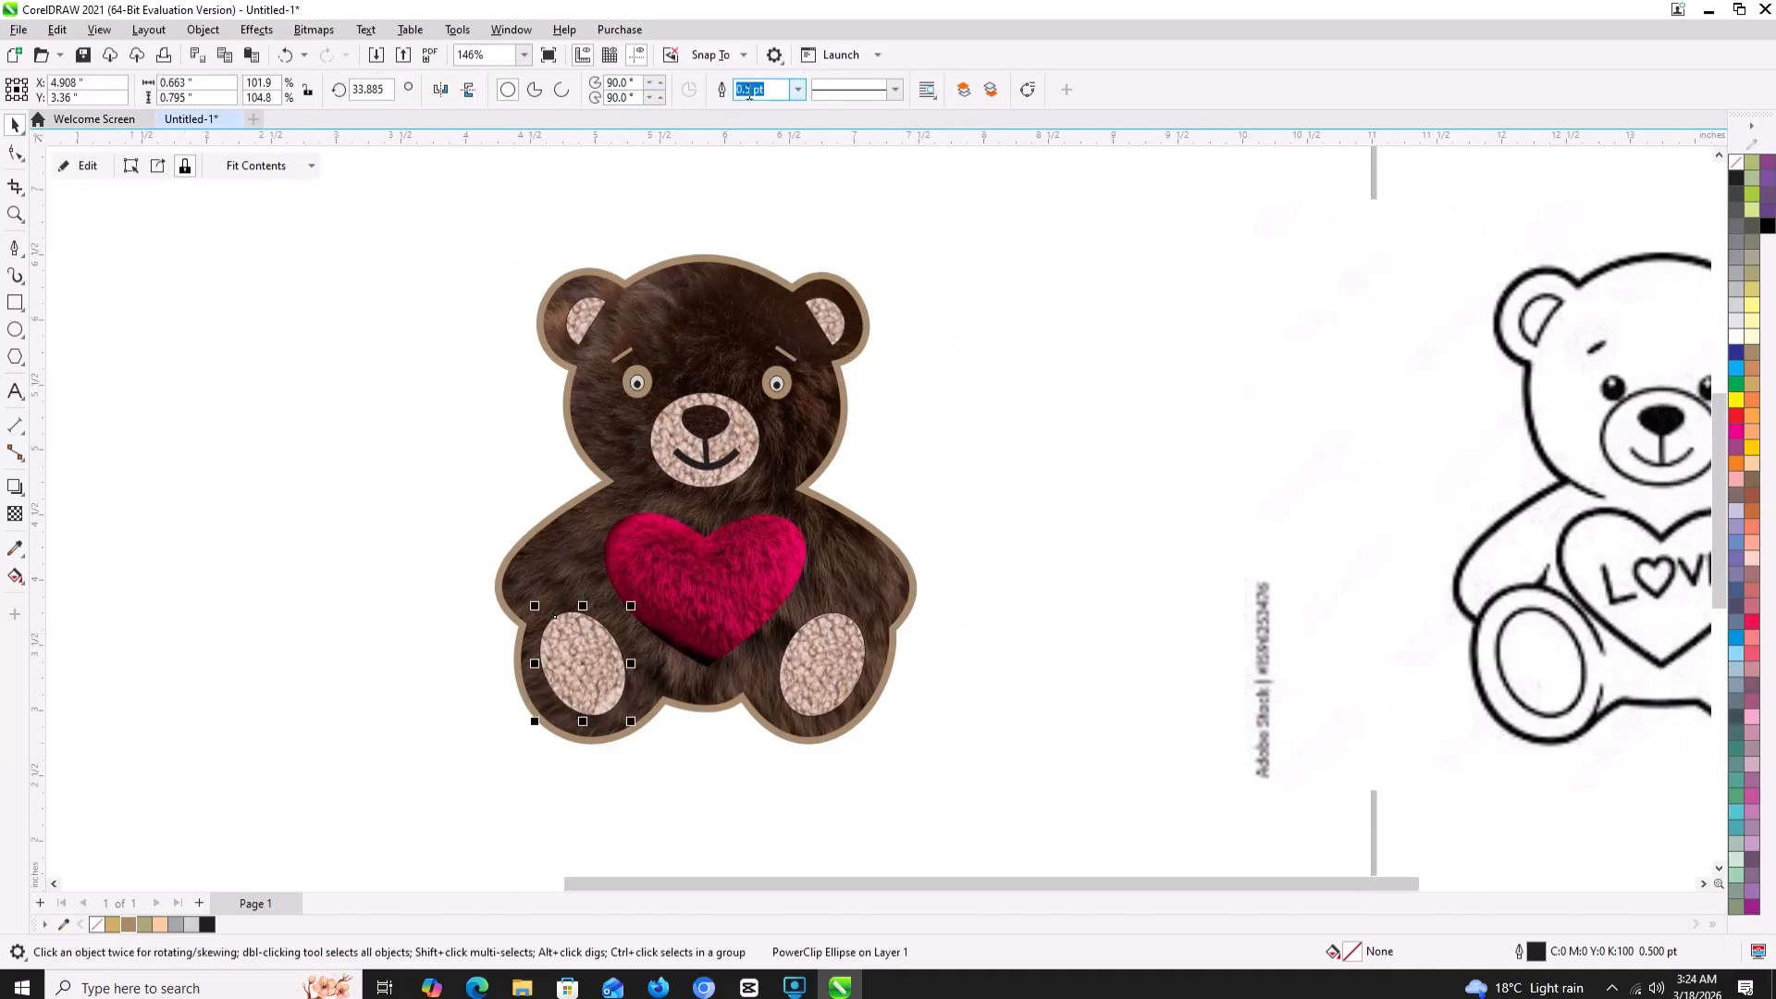
{"action": "left_click", "coordinate": [798, 90]}
{"action": "left_click", "coordinate": [735, 218]}
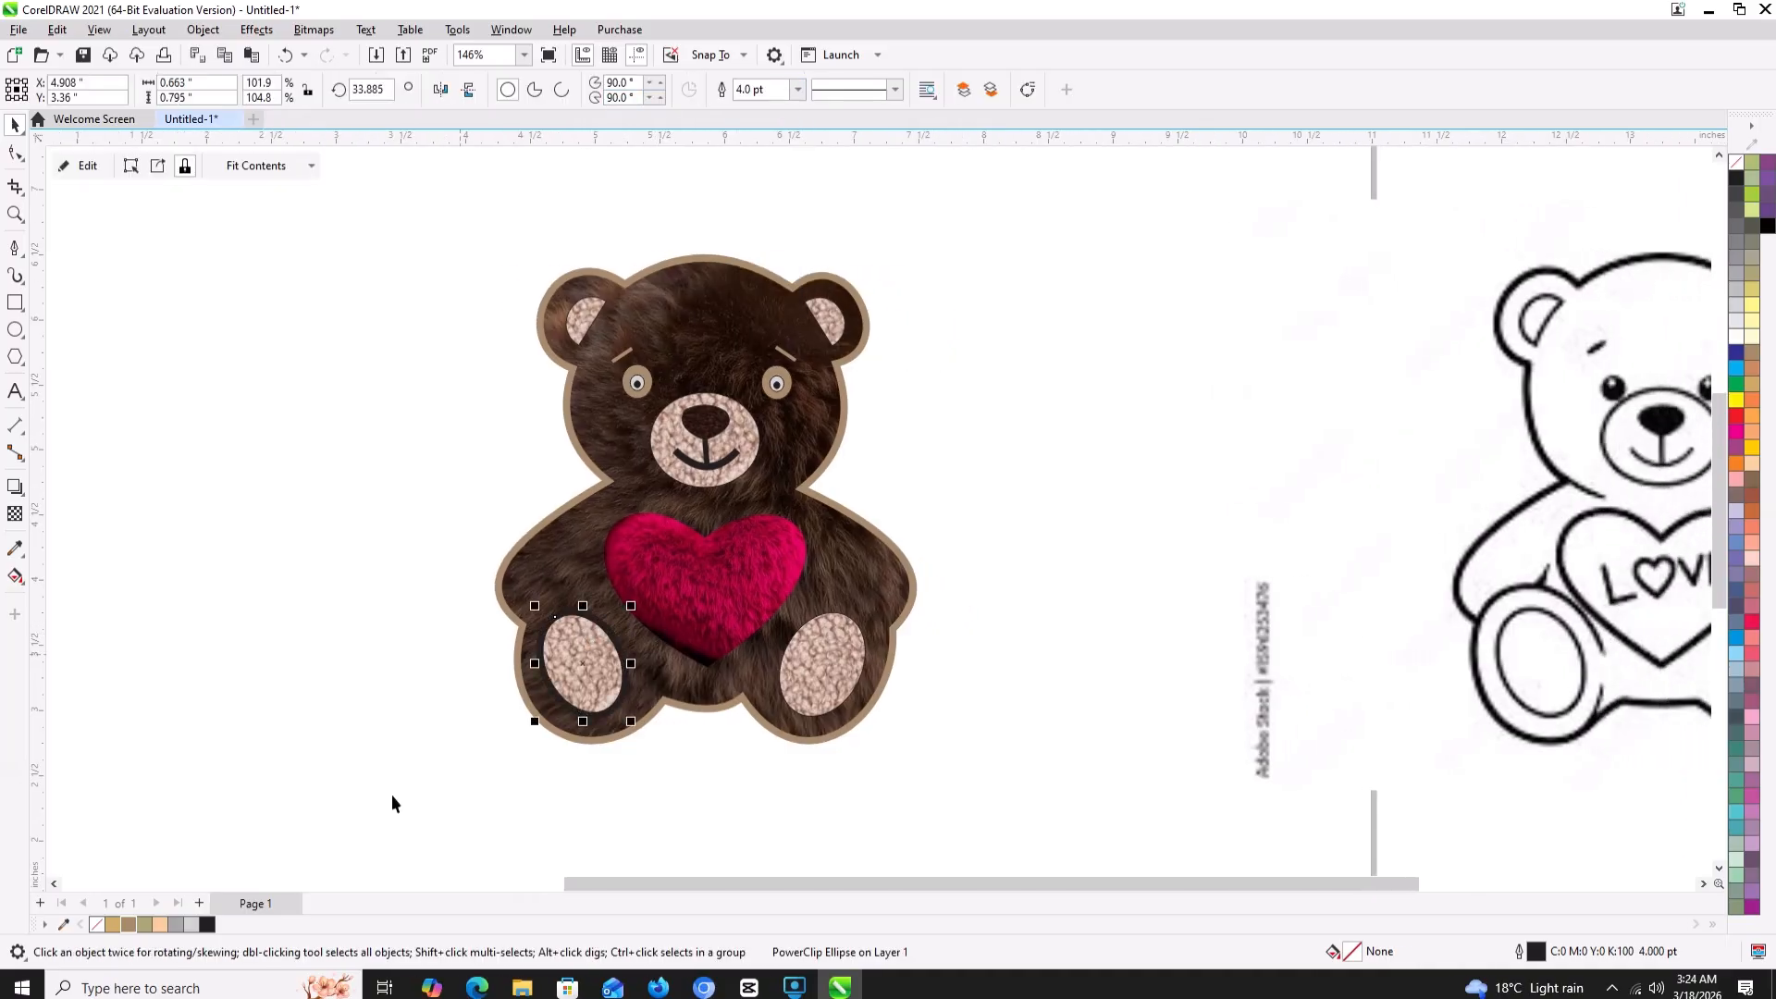
{"action": "left_click", "coordinate": [819, 671]}
{"action": "right_click", "coordinate": [136, 924]}
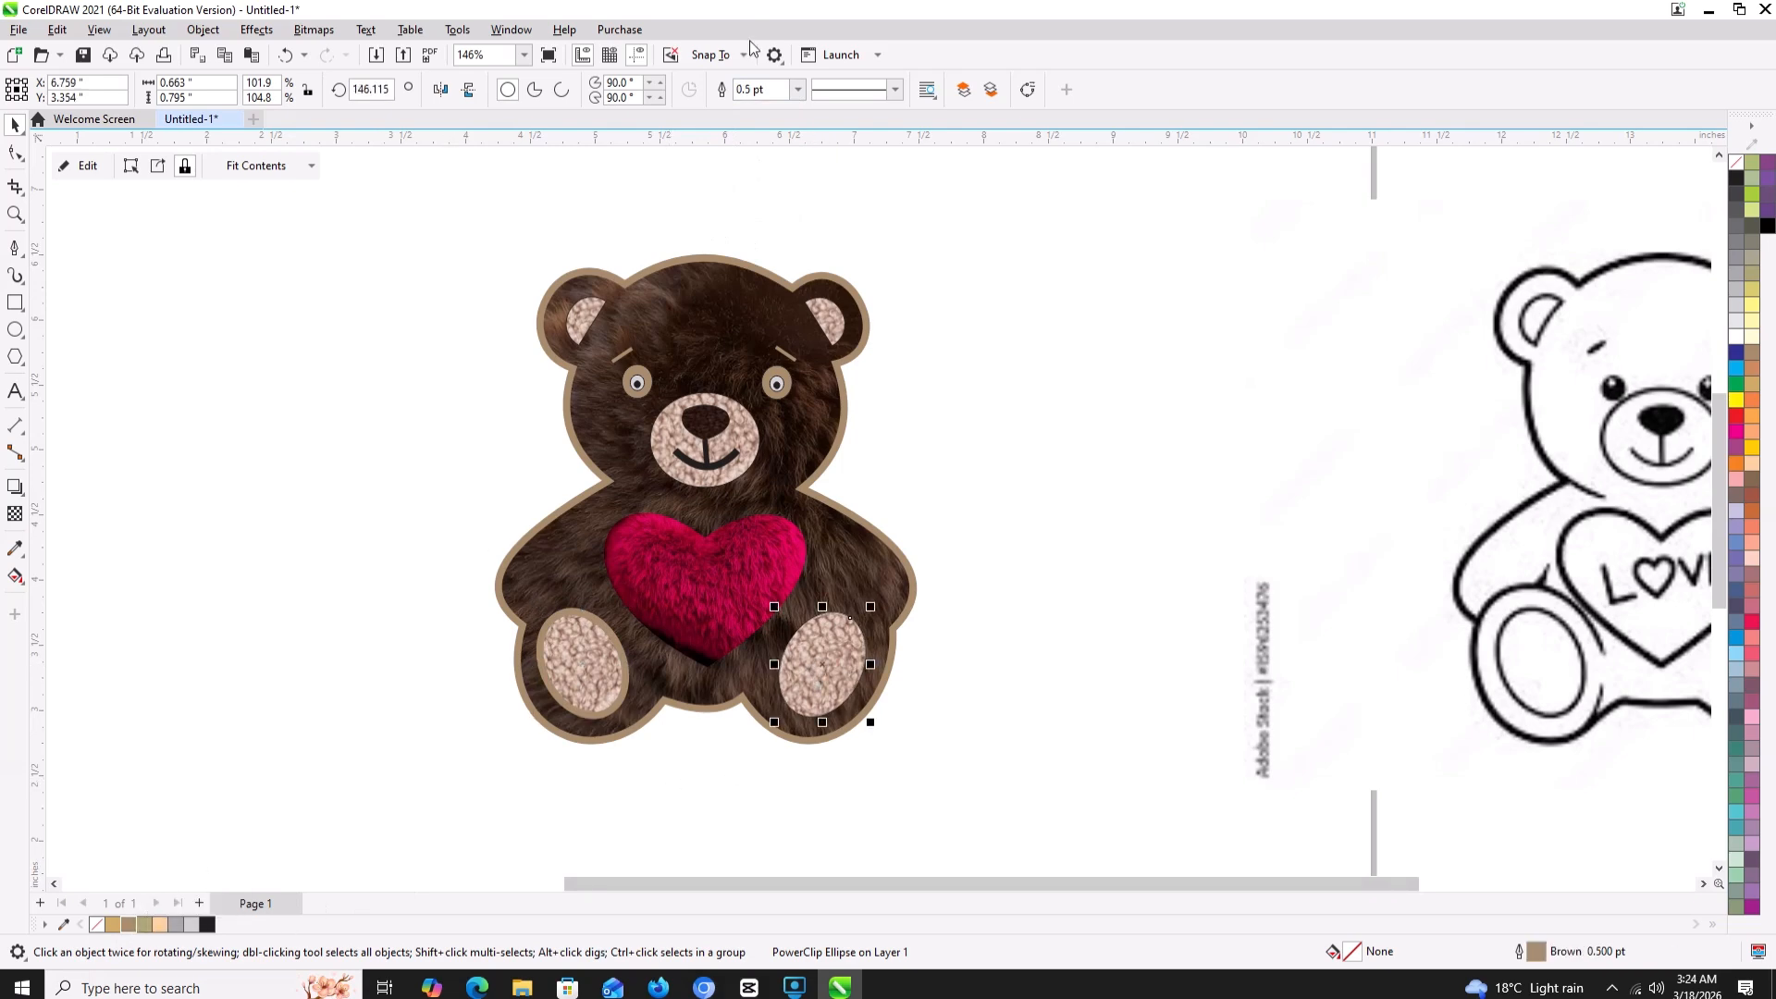
{"action": "left_click", "coordinate": [797, 90]}
{"action": "left_click", "coordinate": [749, 221]}
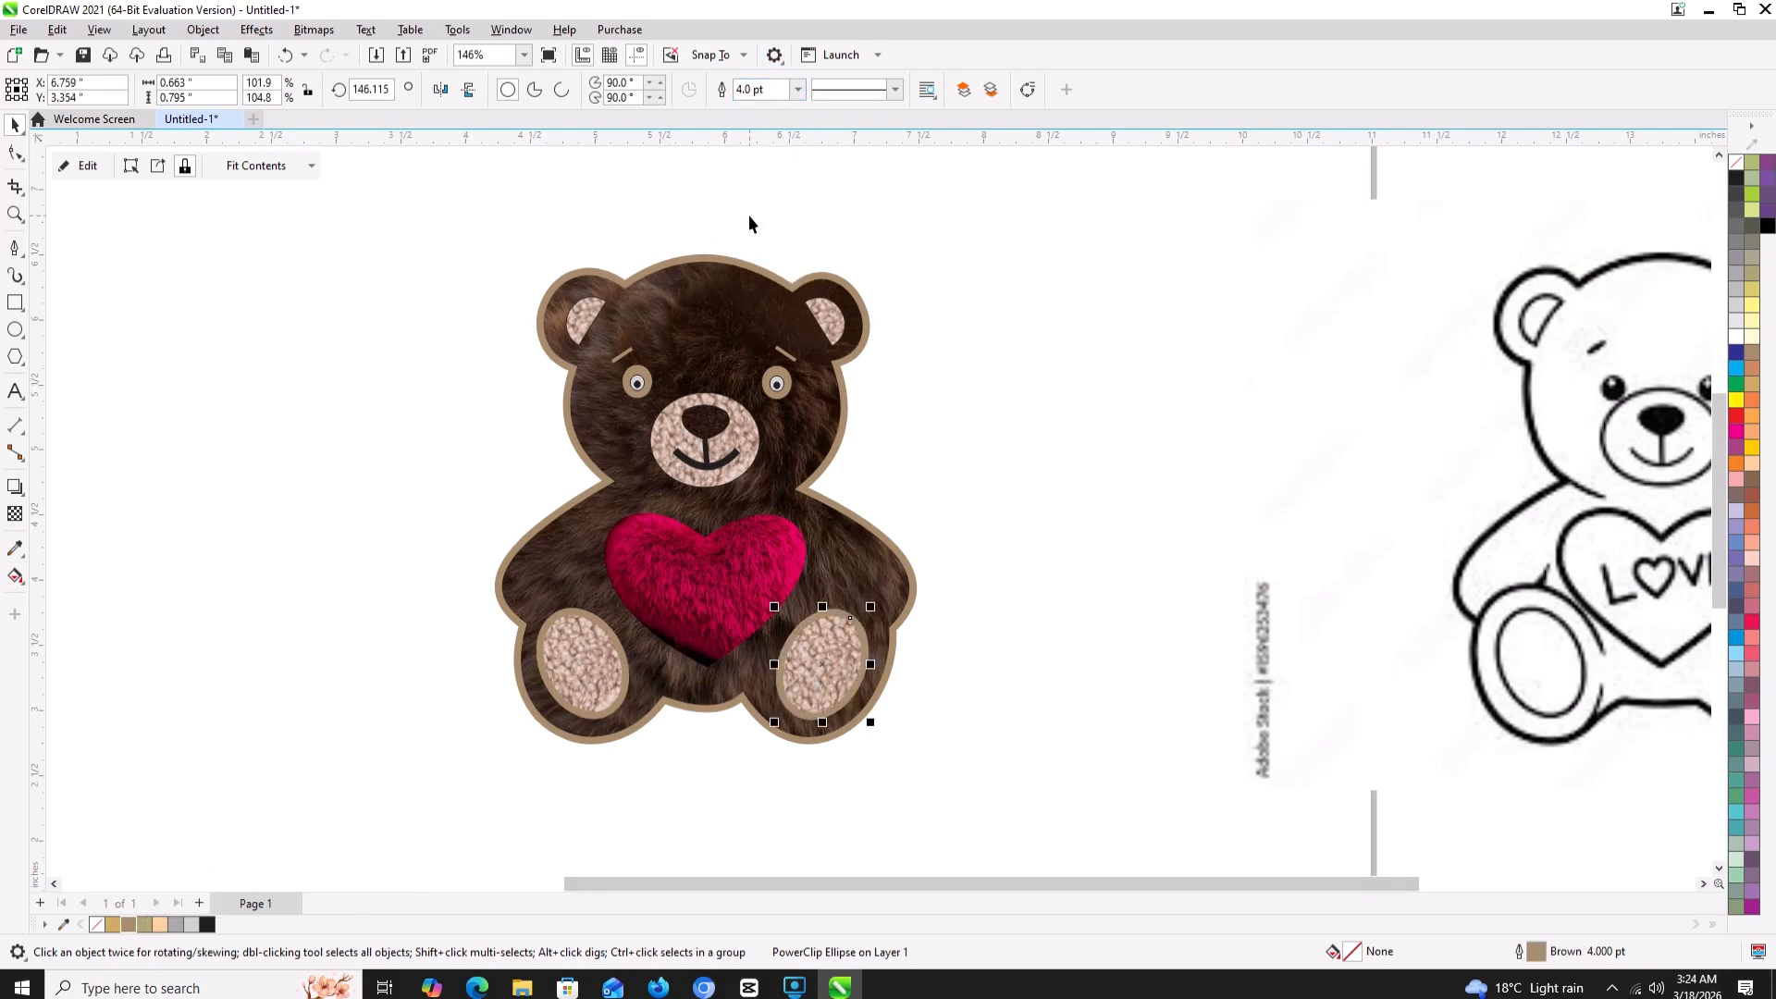
{"action": "left_click", "coordinate": [952, 296]}
- Give the fleece inner shapes of both ears a brown outline 4.0 pt wide
{"action": "left_click", "coordinate": [578, 314]}
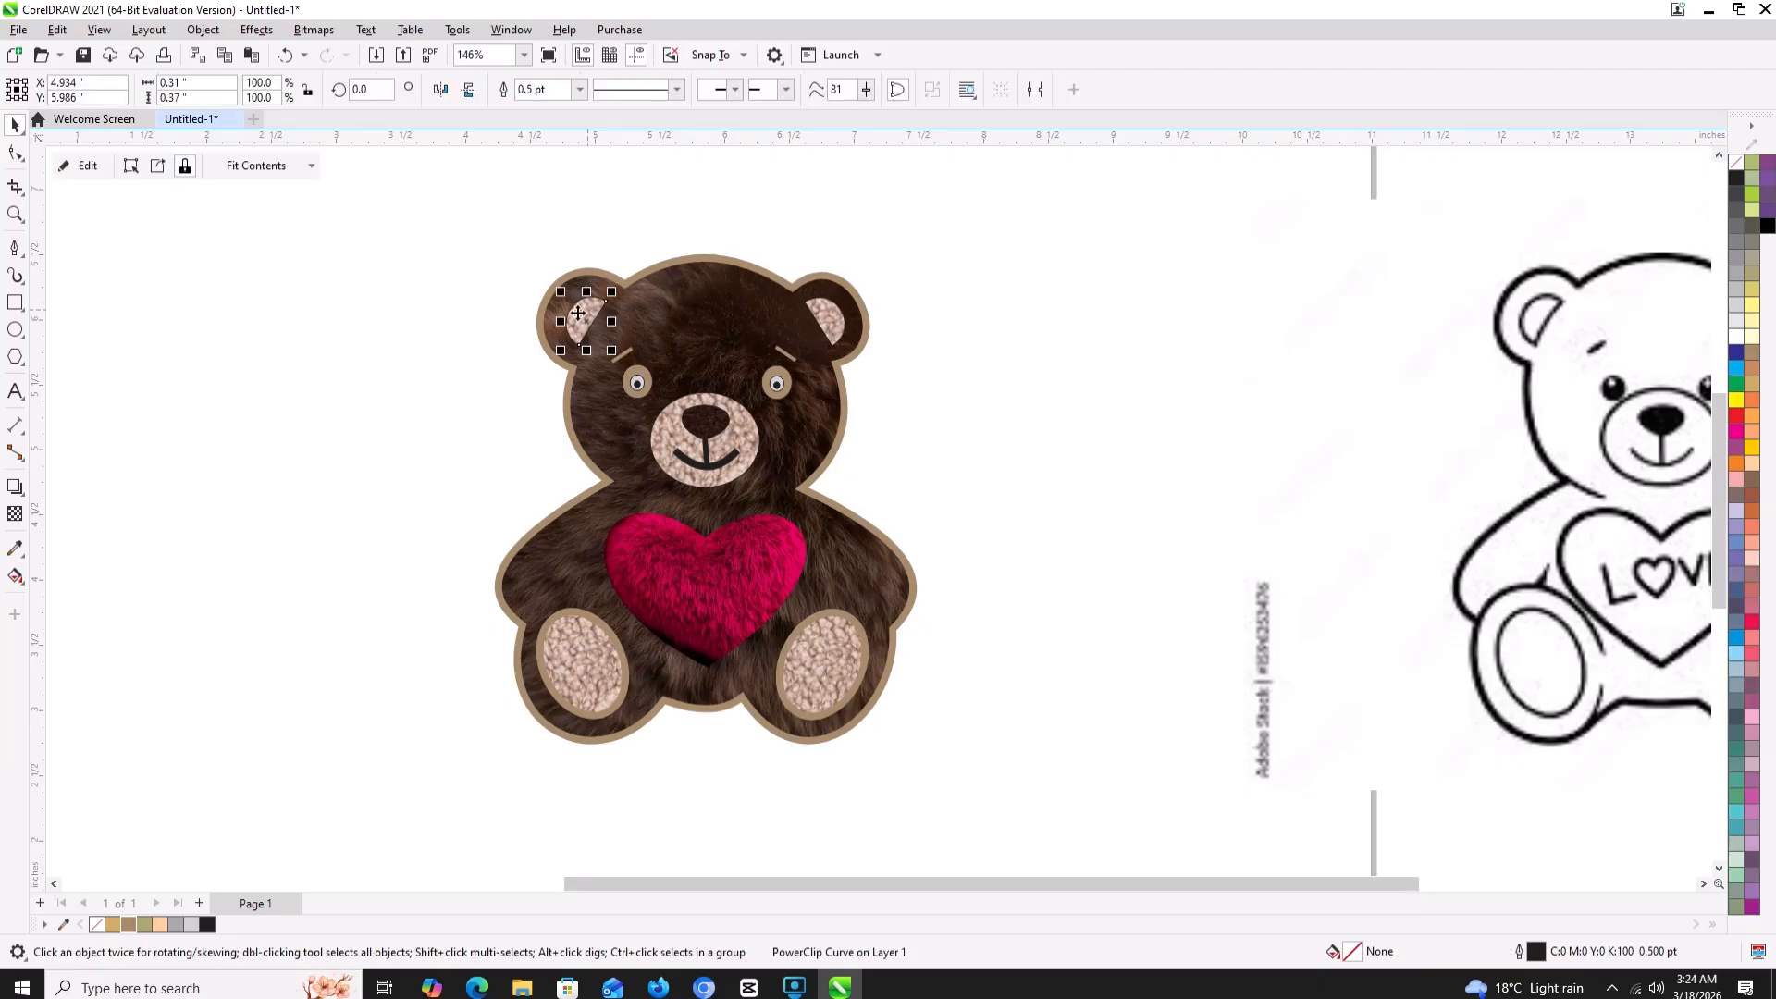
{"action": "right_click", "coordinate": [128, 924]}
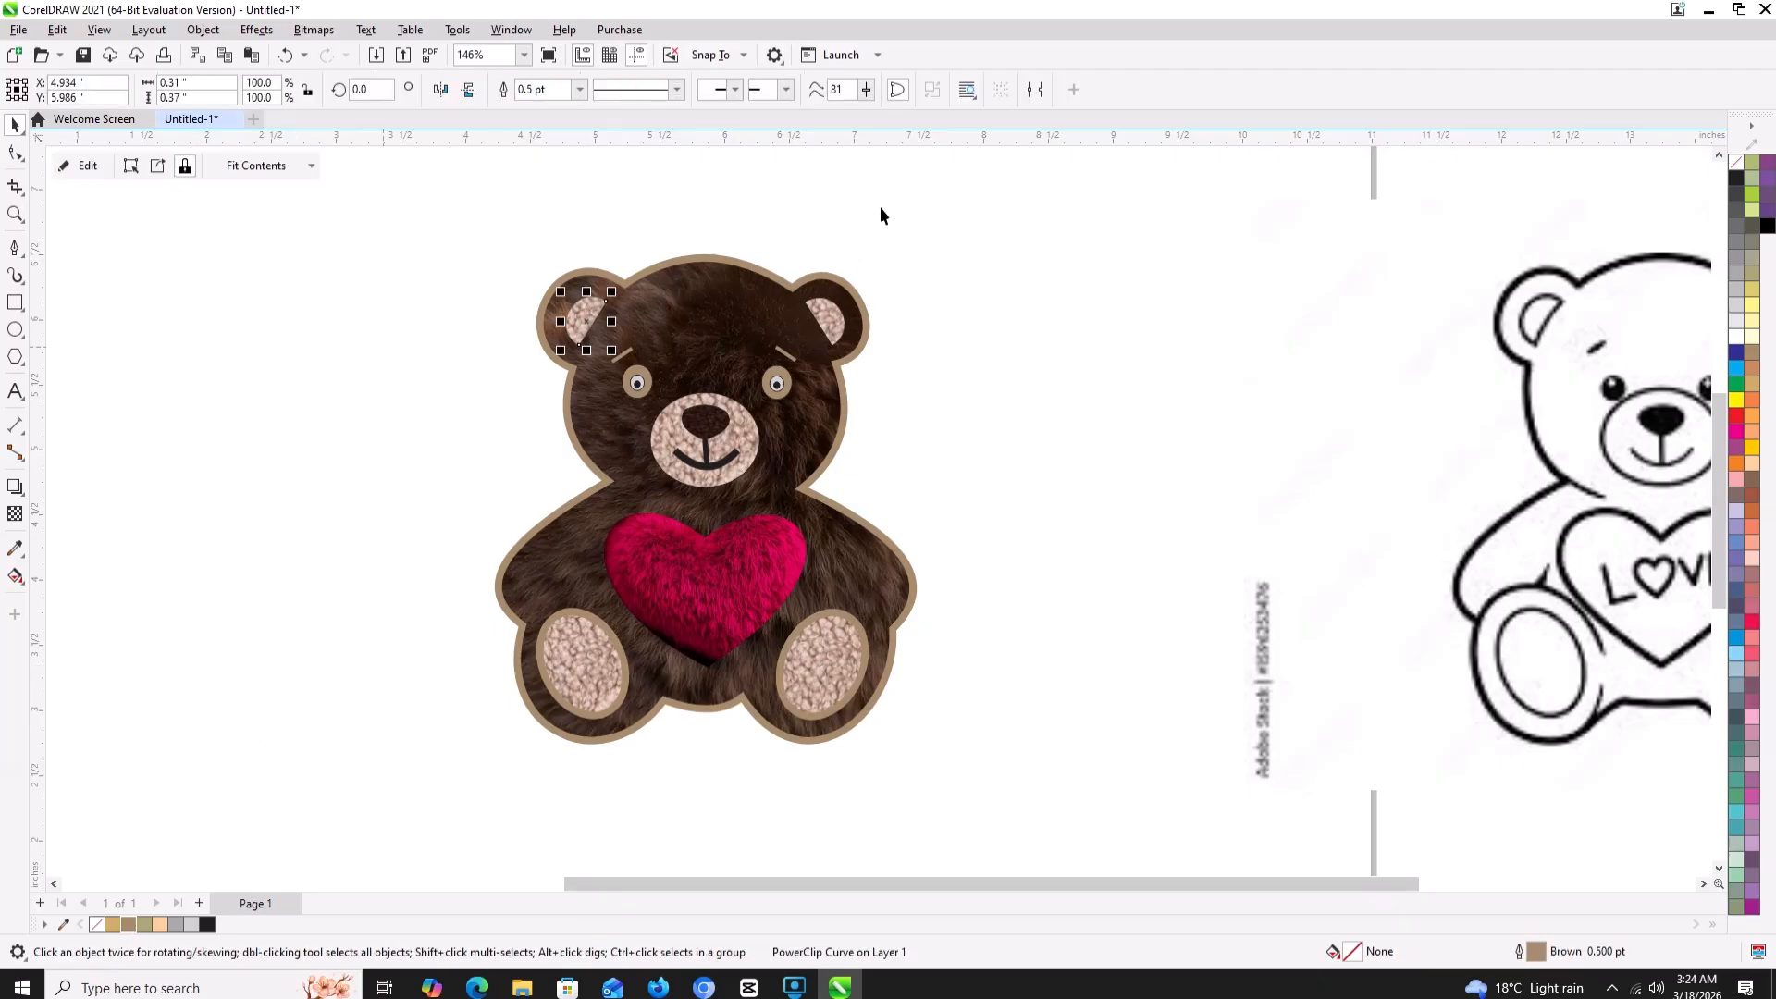
{"action": "left_click", "coordinate": [812, 313]}
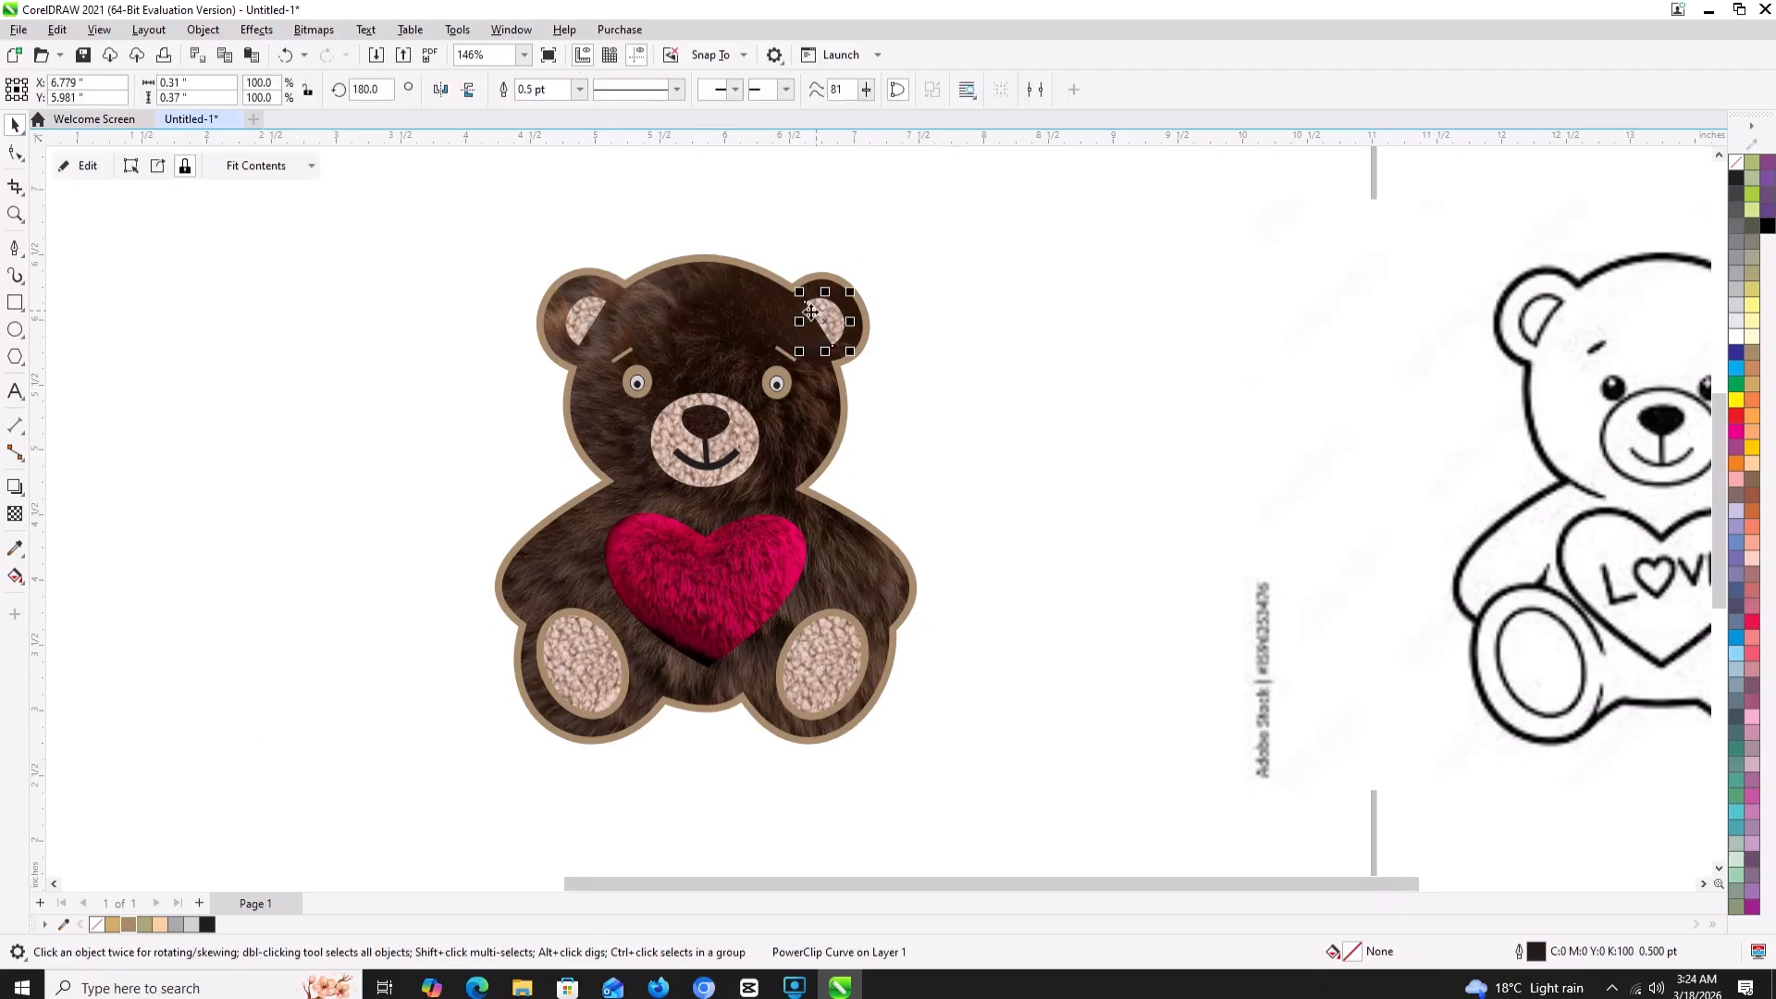
{"action": "right_click", "coordinate": [130, 927]}
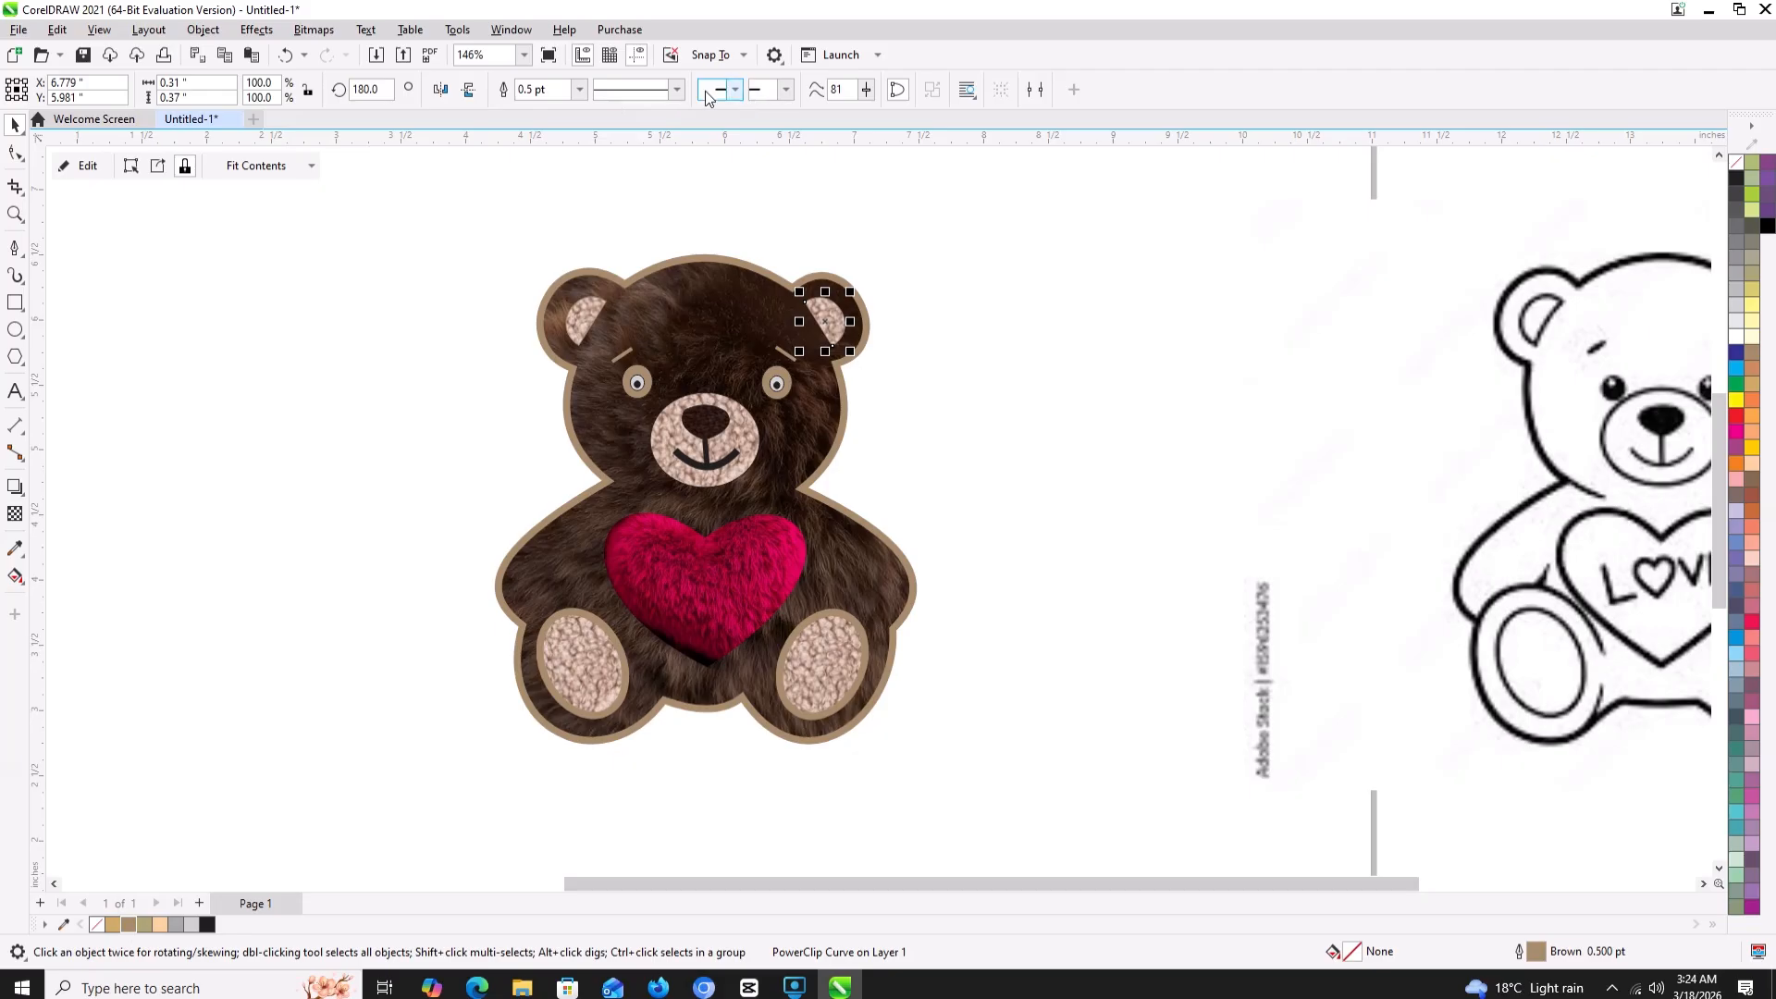
{"action": "left_click", "coordinate": [580, 89]}
{"action": "left_click", "coordinate": [544, 215]}
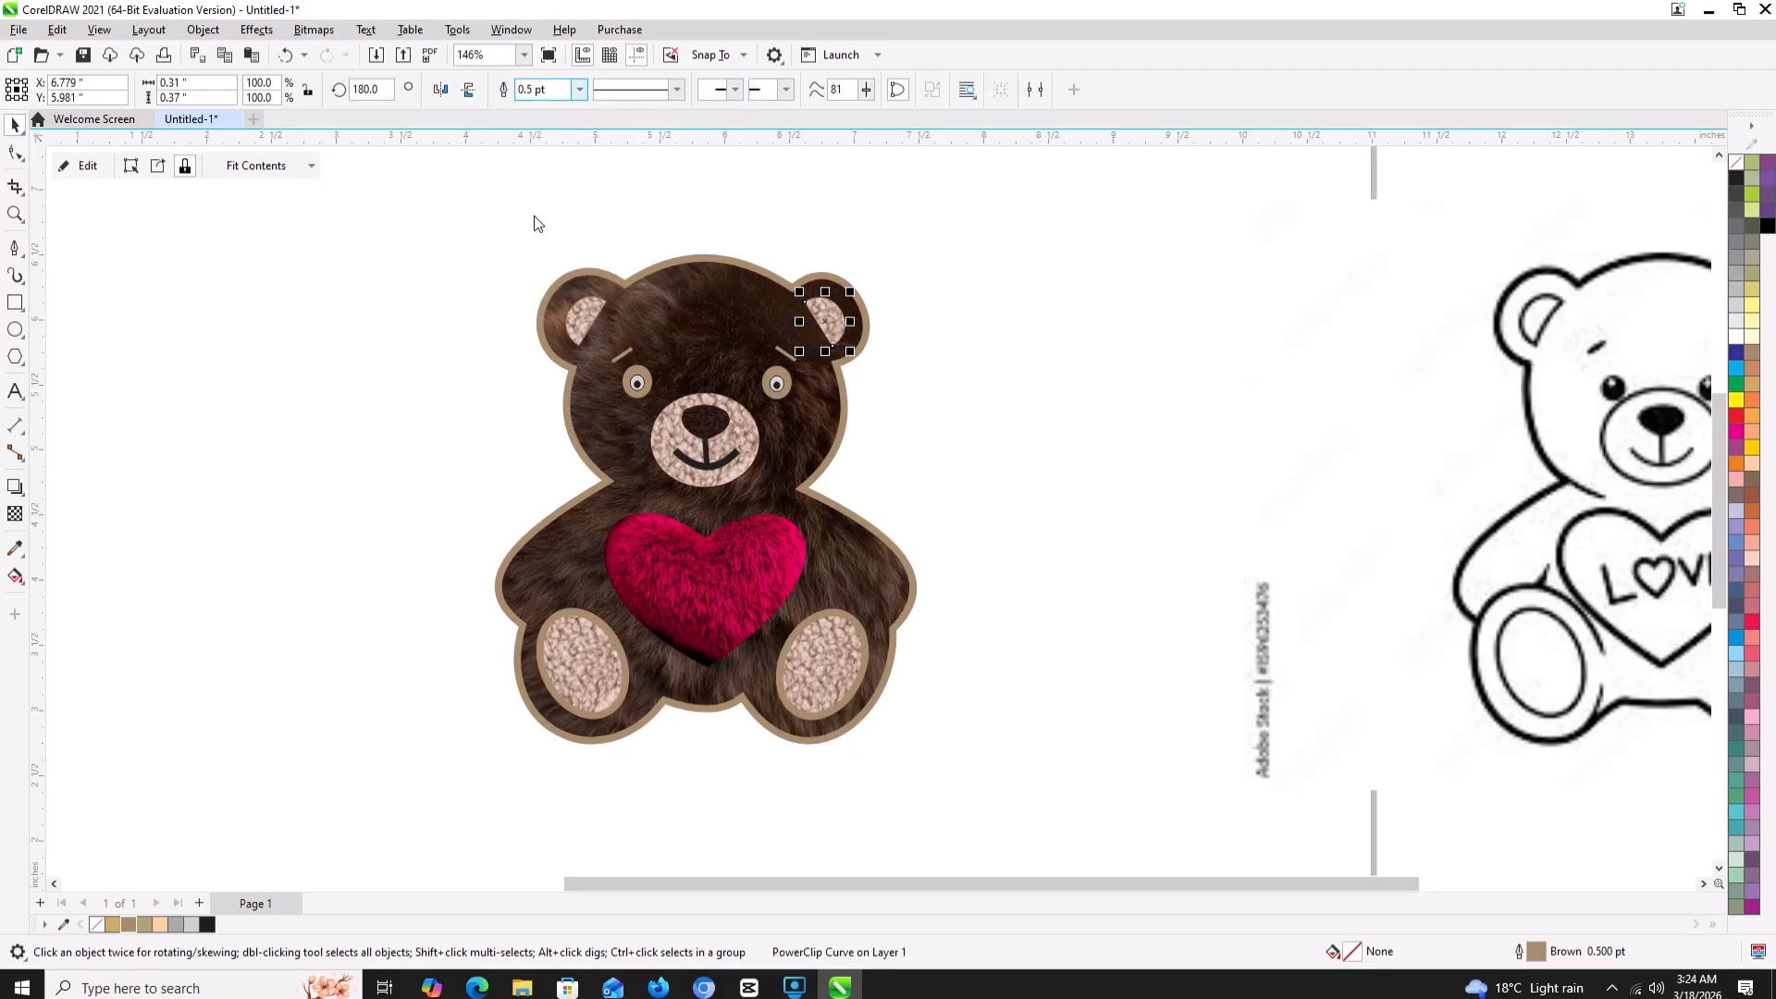
{"action": "left_click", "coordinate": [579, 294]}
{"action": "left_click", "coordinate": [579, 89]}
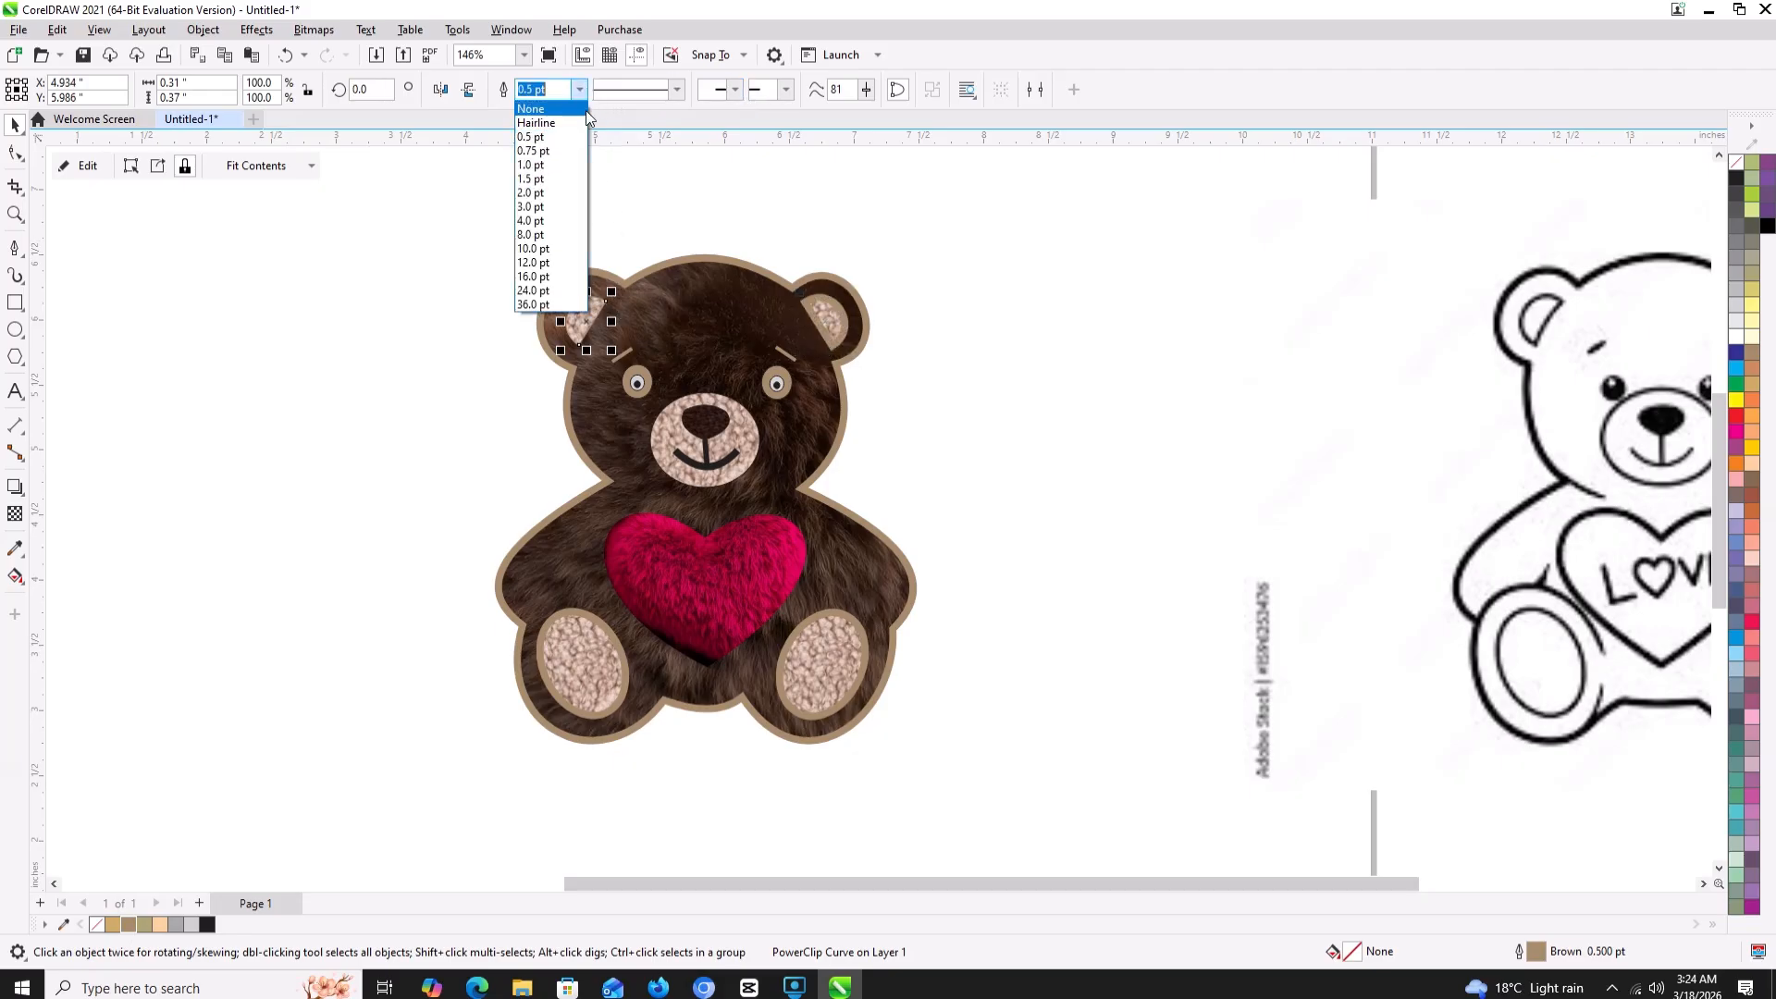
{"action": "left_click", "coordinate": [542, 222]}
{"action": "left_click", "coordinate": [392, 233]}
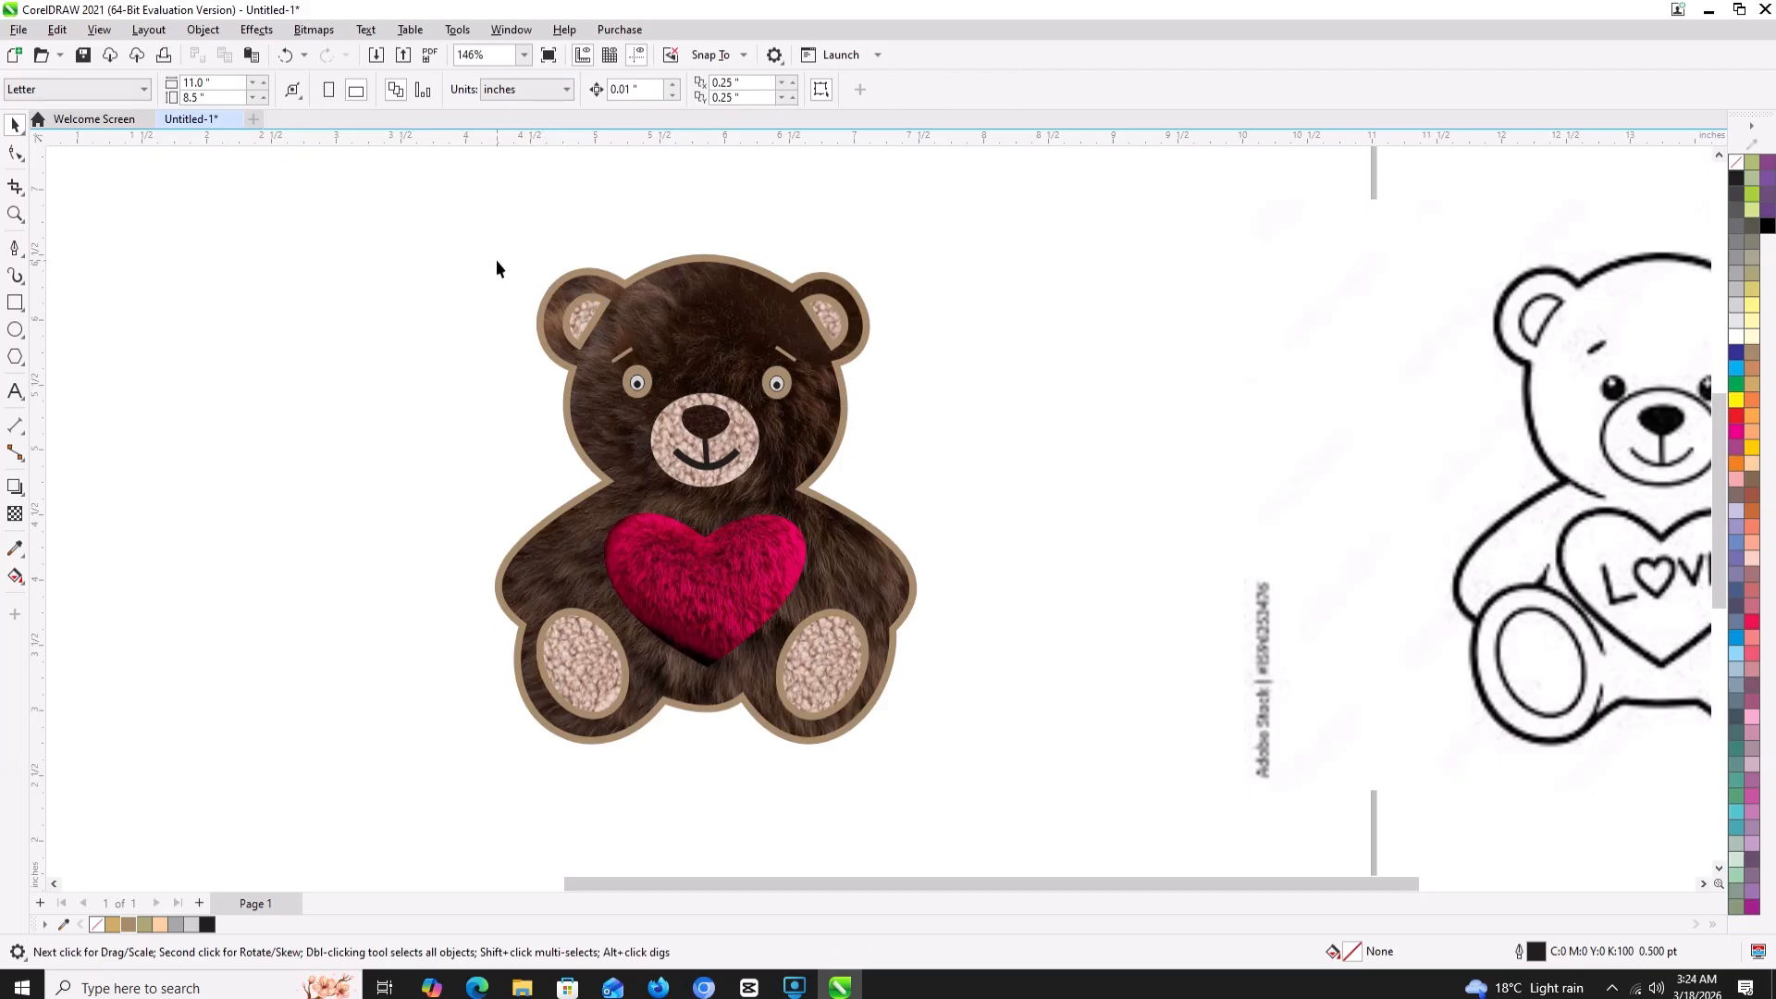
- Add the artistic text "Love" in the empty area beside the coloured bear
{"action": "left_click", "coordinate": [15, 391]}
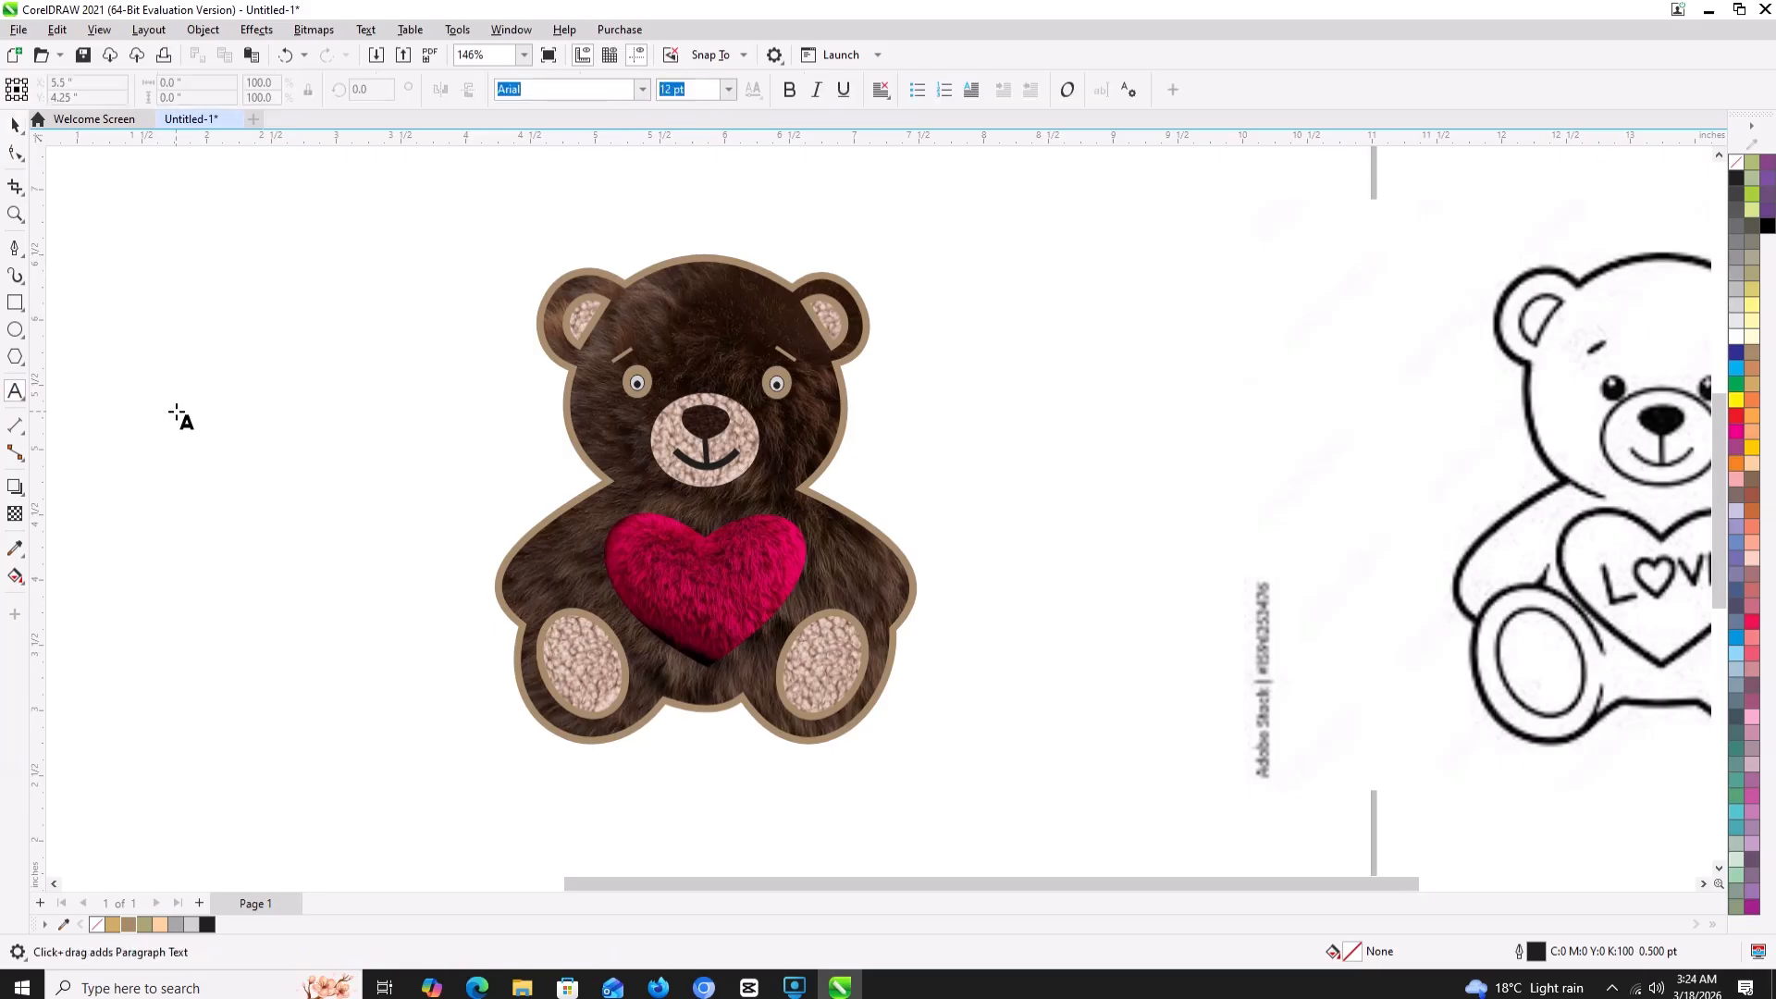
{"action": "left_click", "coordinate": [212, 422]}
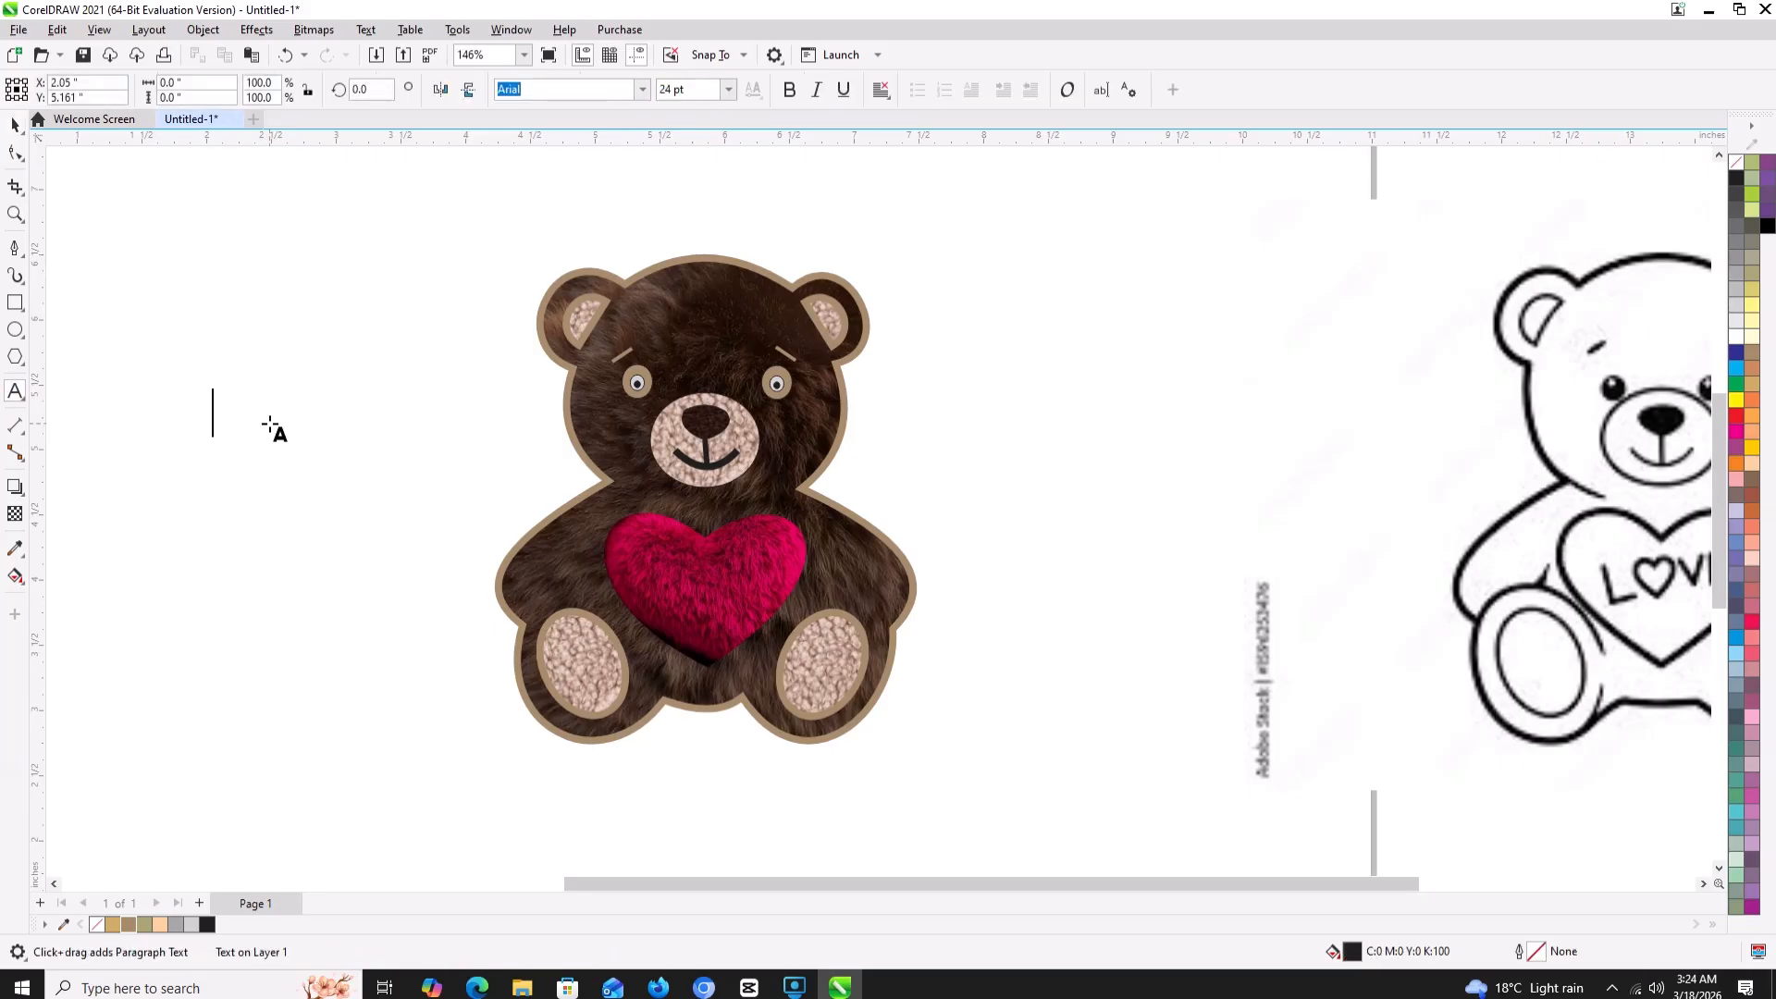
{"action": "type", "text": "Love"}
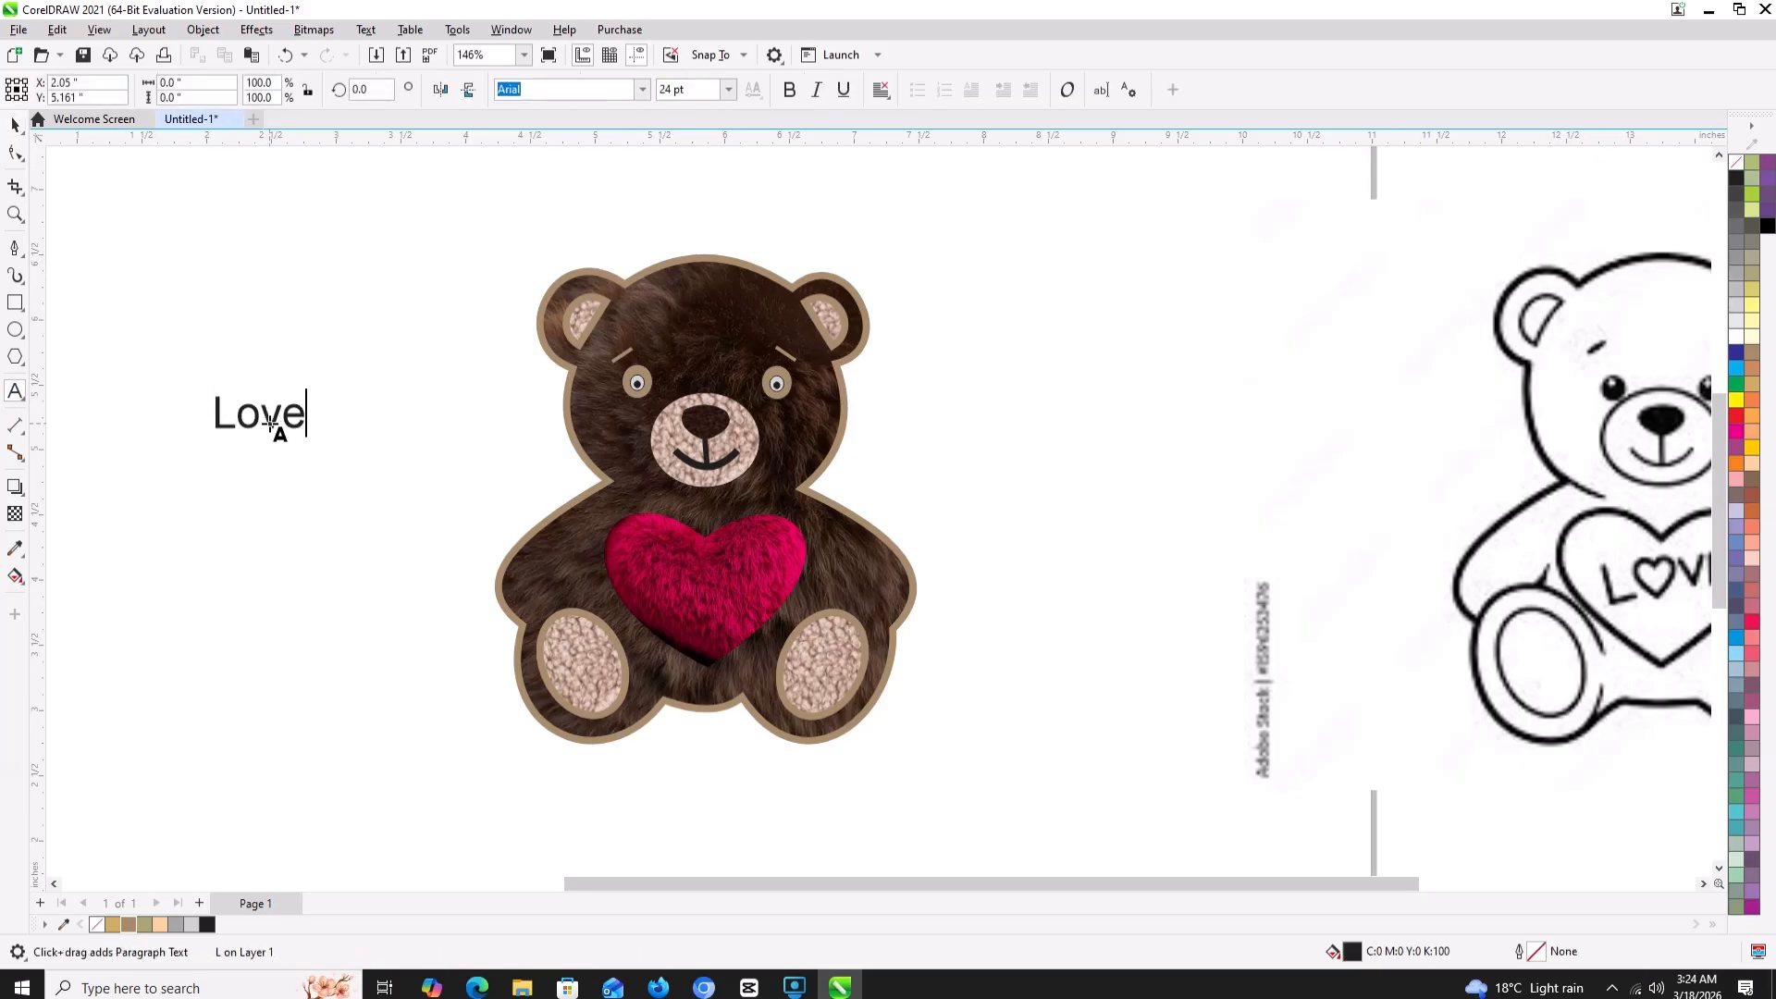
- Fill the "Love" text with a grey bitmap pattern using the Interactive Fill tool
{"action": "left_click_drag", "start_coordinate": [309, 421], "coordinate": [198, 412]}
{"action": "left_click", "coordinate": [15, 576]}
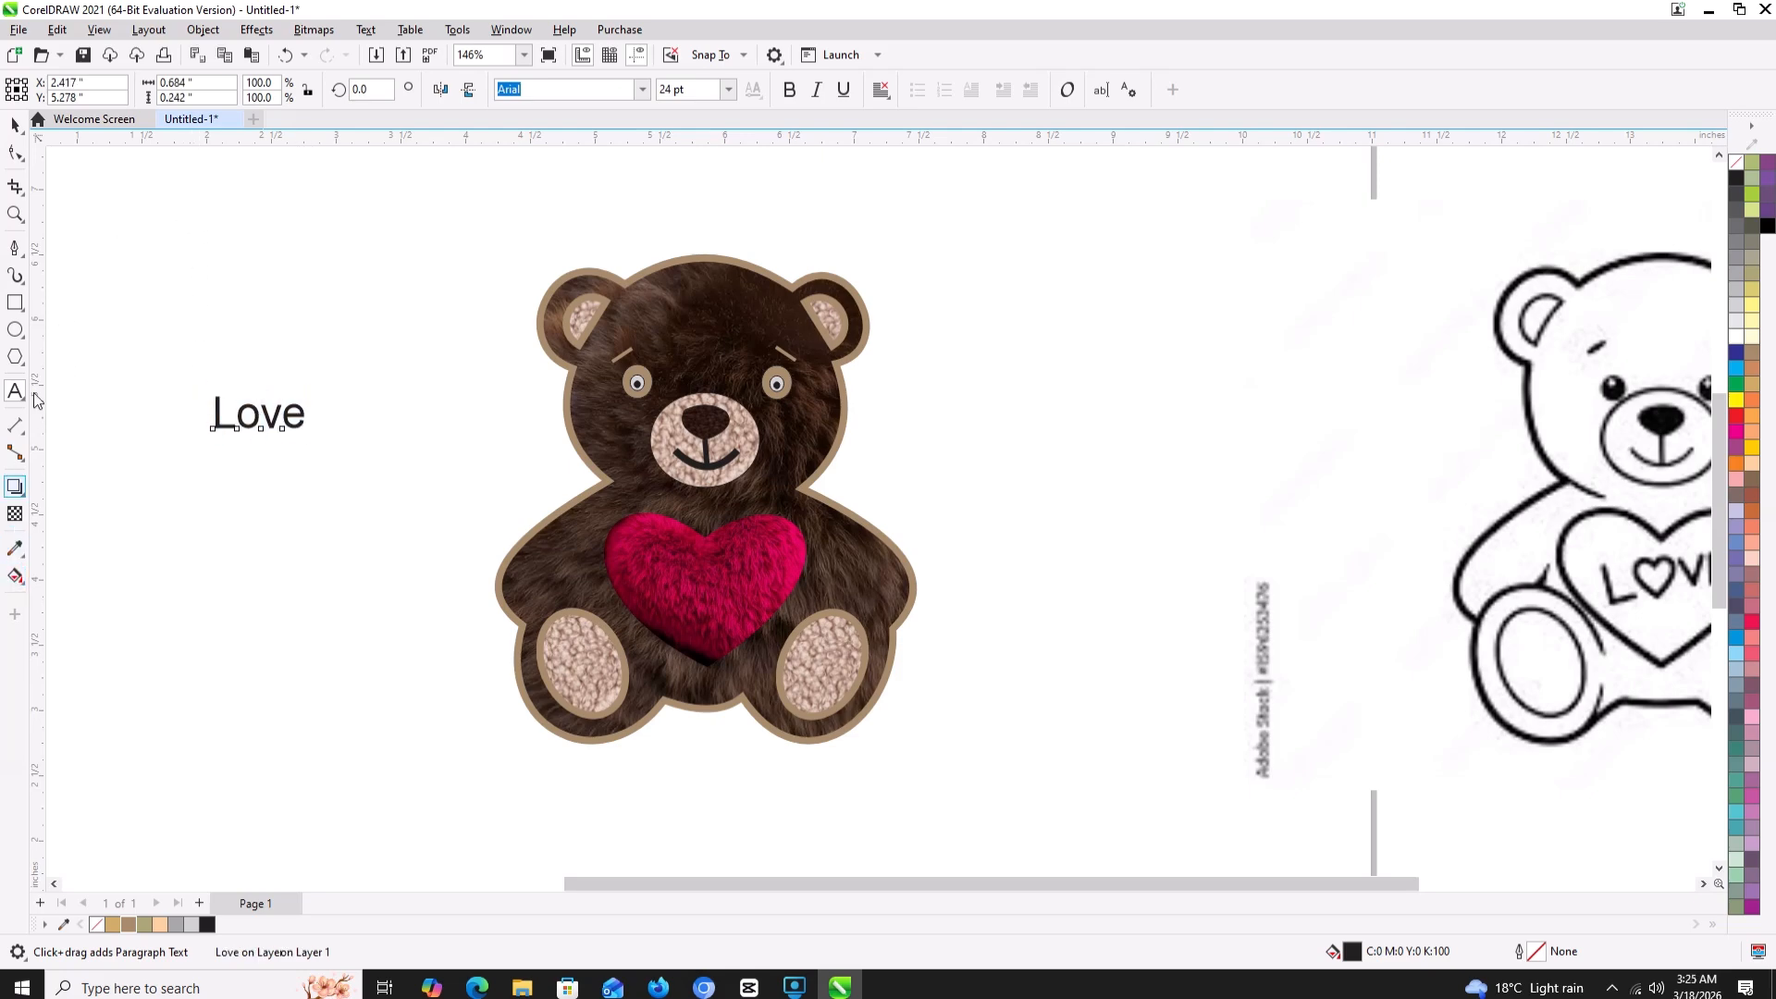
{"action": "left_click", "coordinate": [127, 90]}
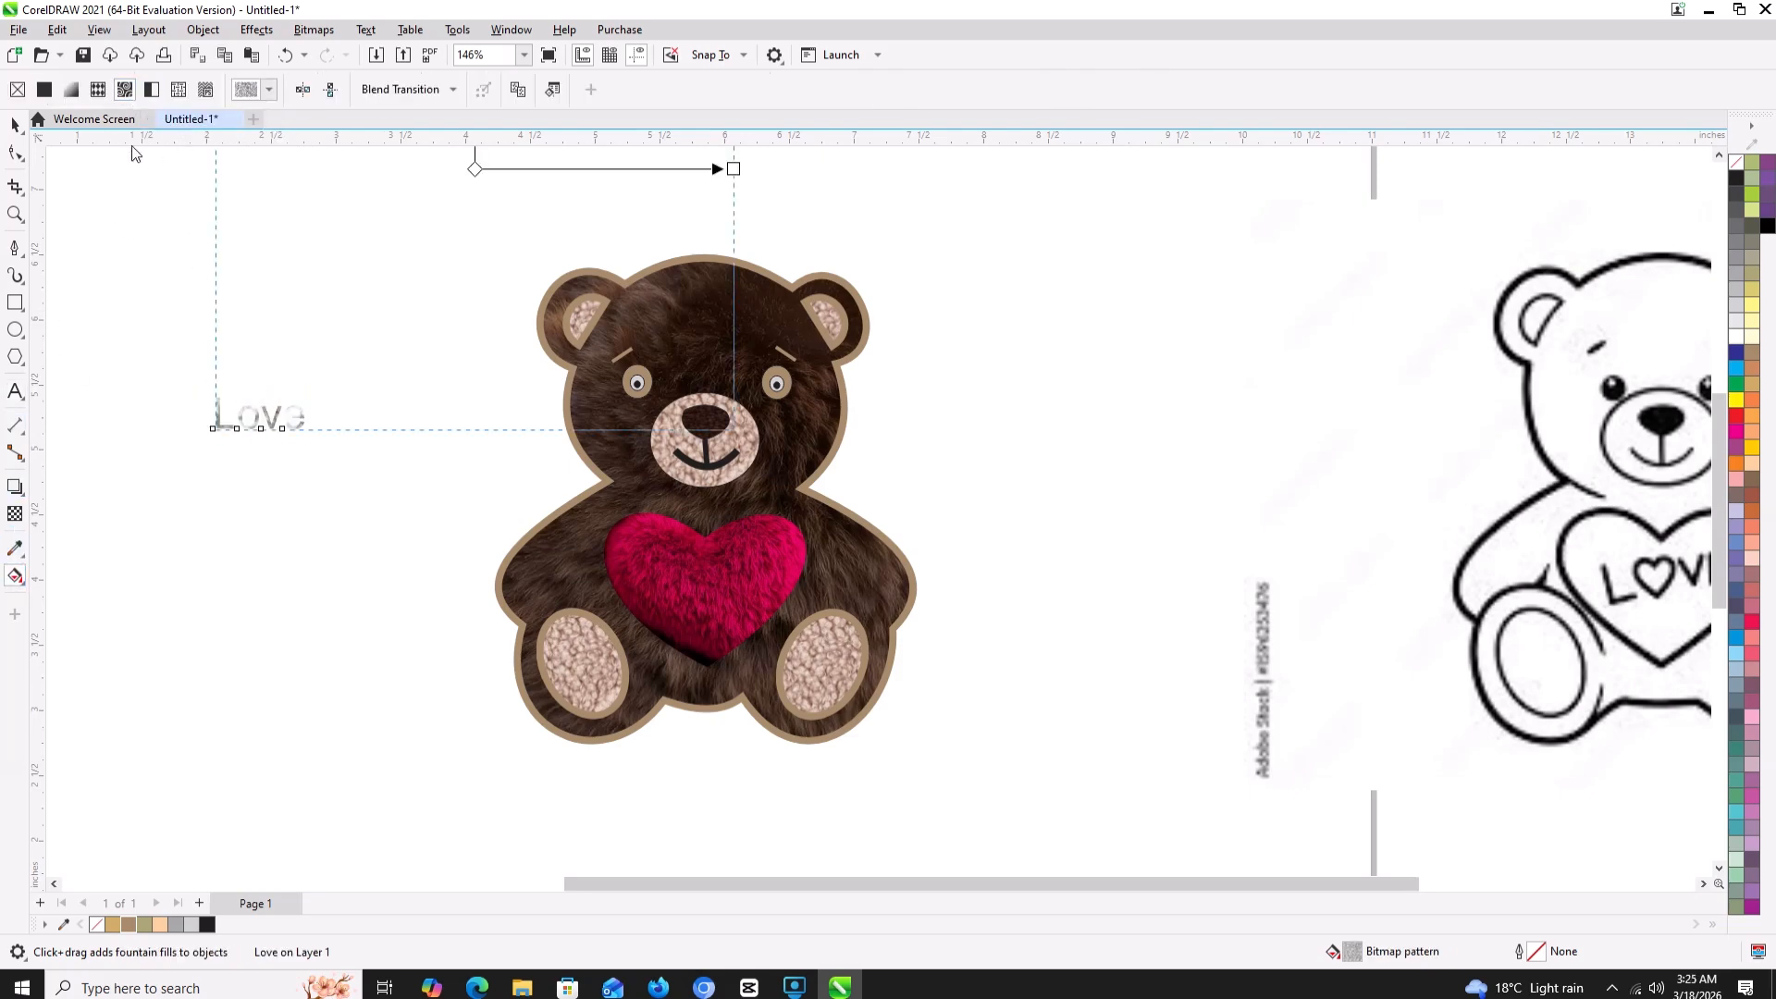
{"action": "left_click", "coordinate": [15, 124]}
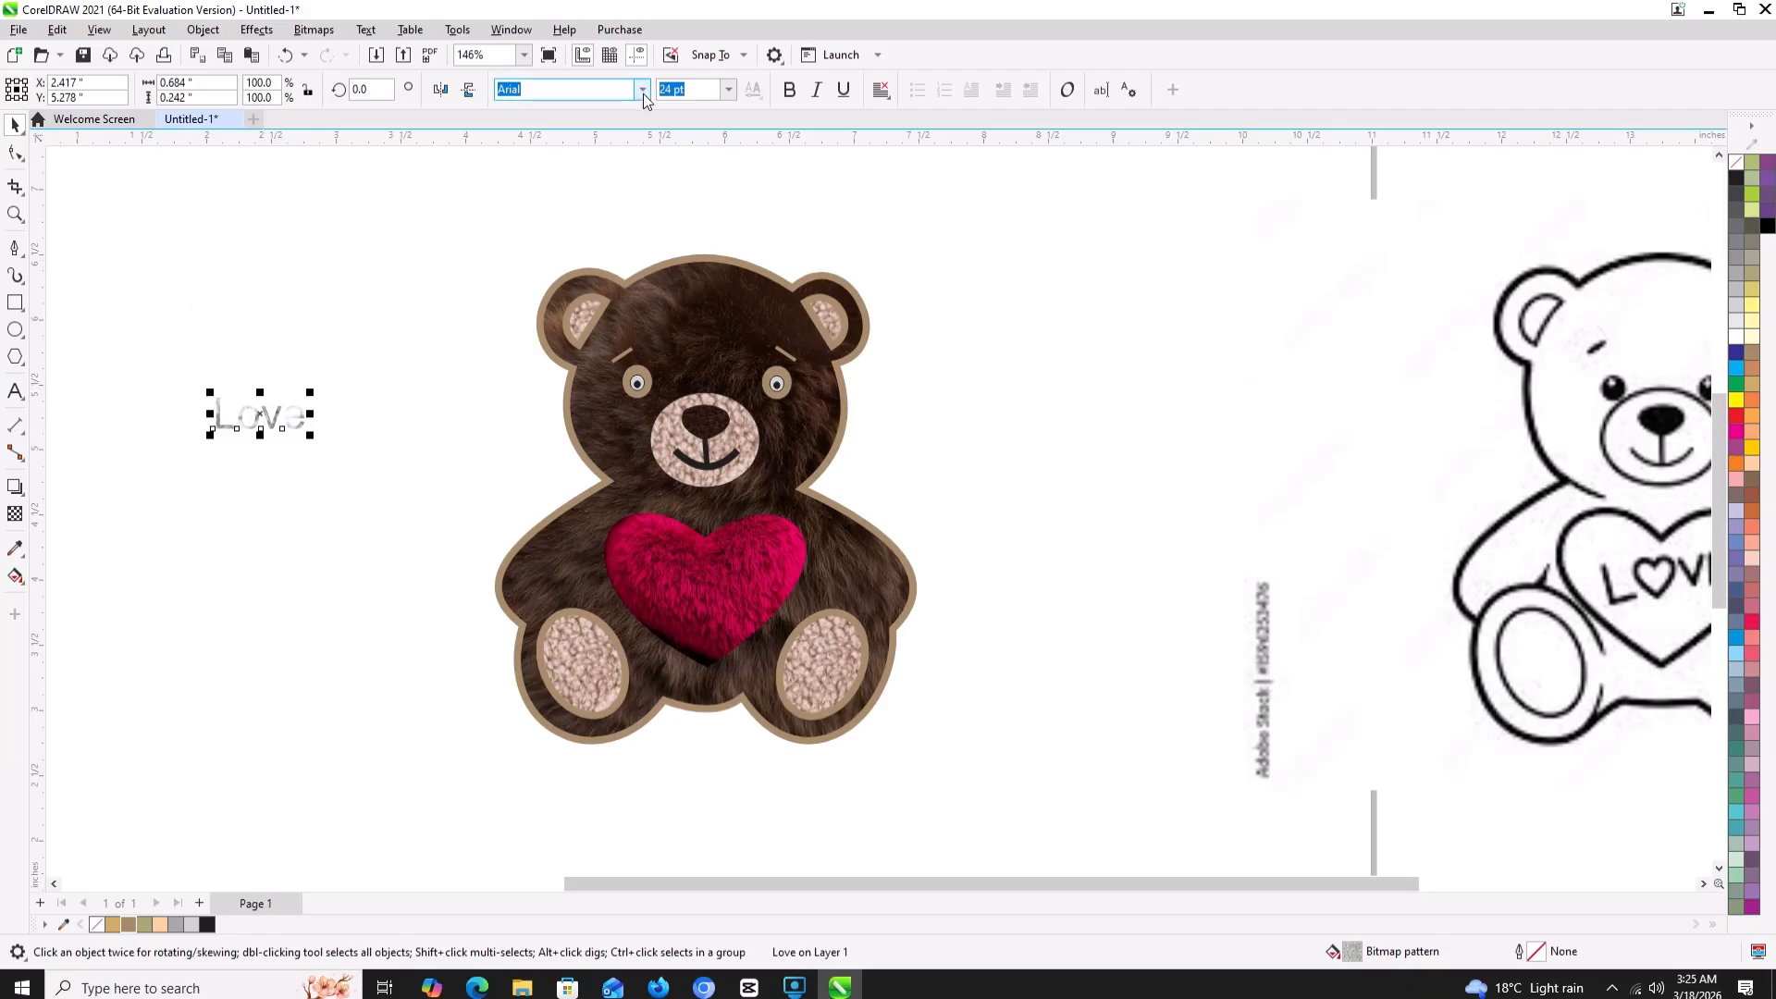
- Set the "Love" text in Segoe Script, enlarge it to about 32 pt and centre it on the pink heart
{"action": "left_click", "coordinate": [642, 90]}
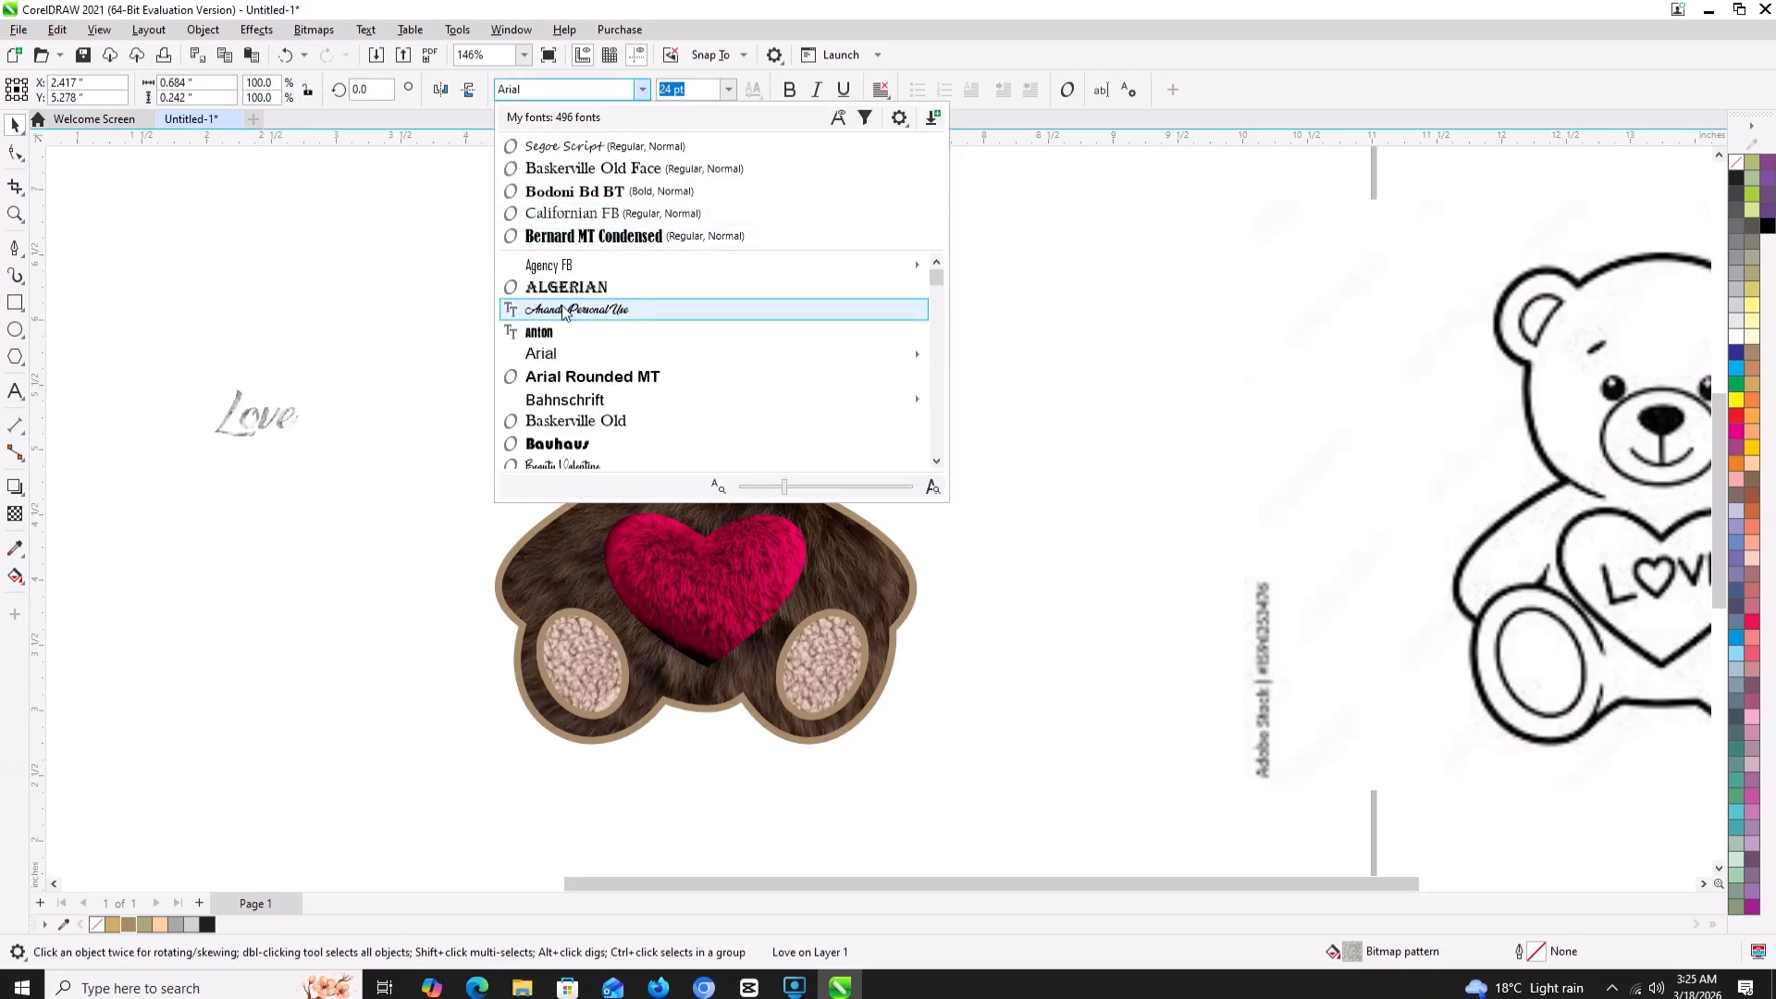
{"action": "left_click", "coordinate": [560, 146]}
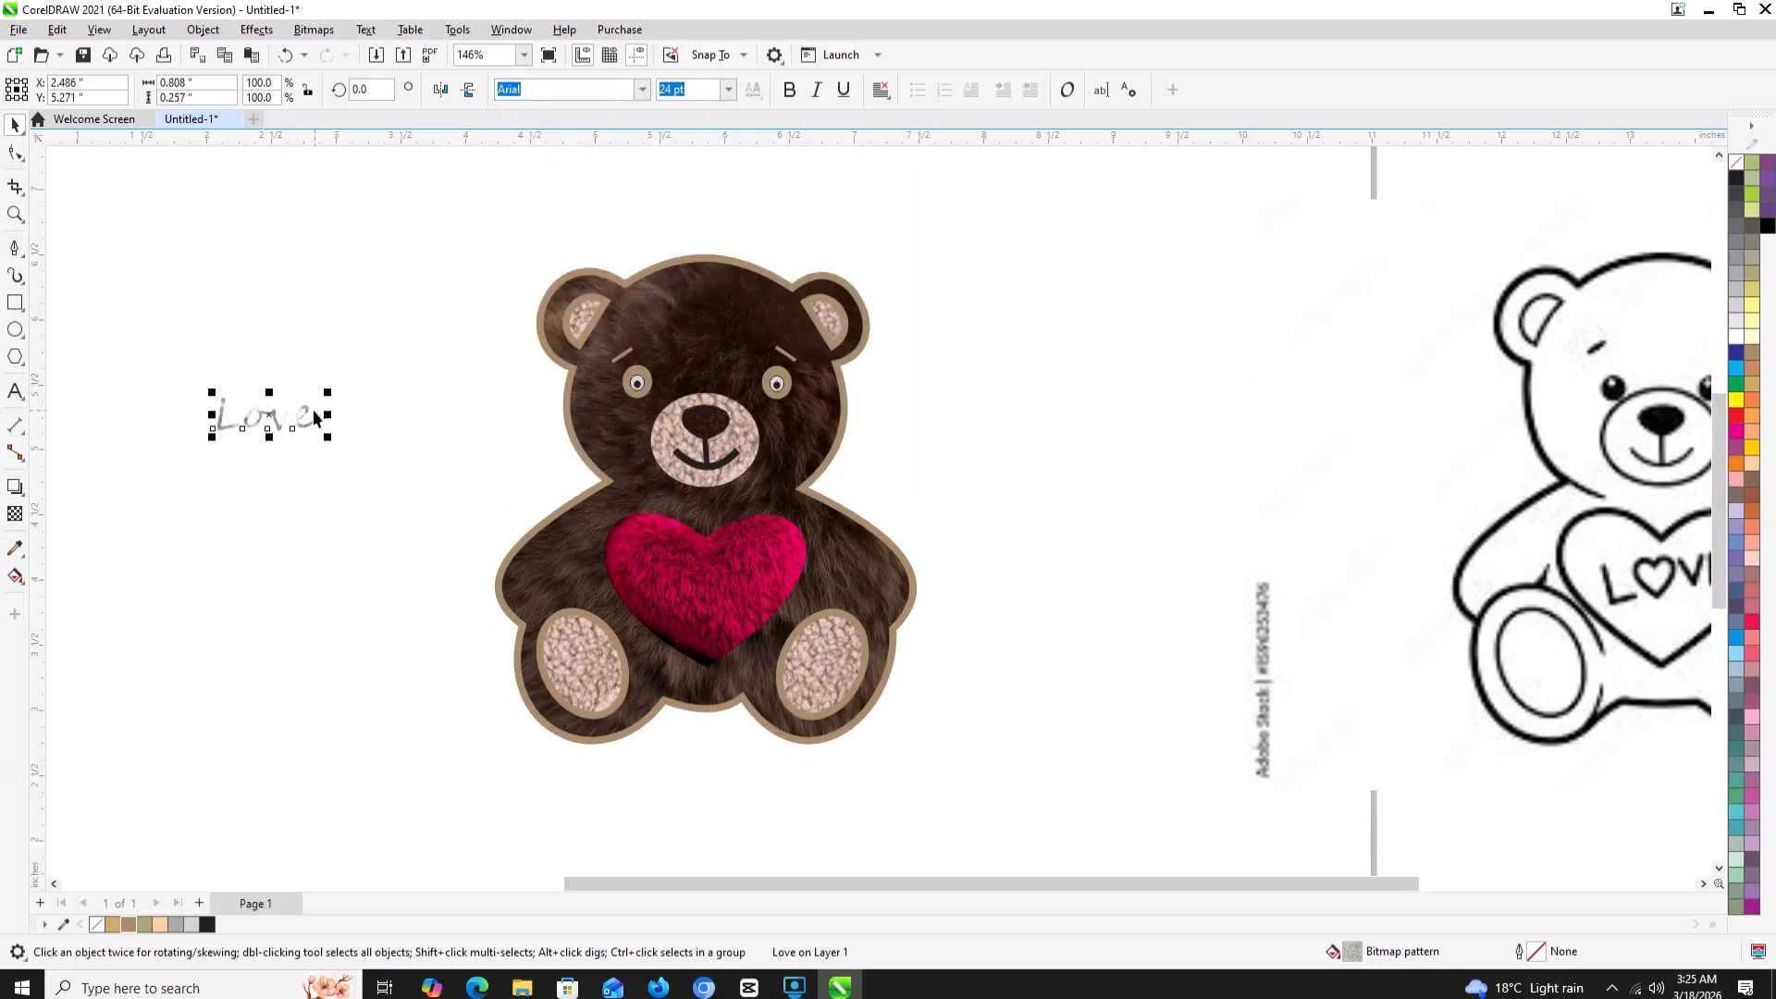
{"action": "left_click_drag", "start_coordinate": [291, 415], "coordinate": [714, 579]}
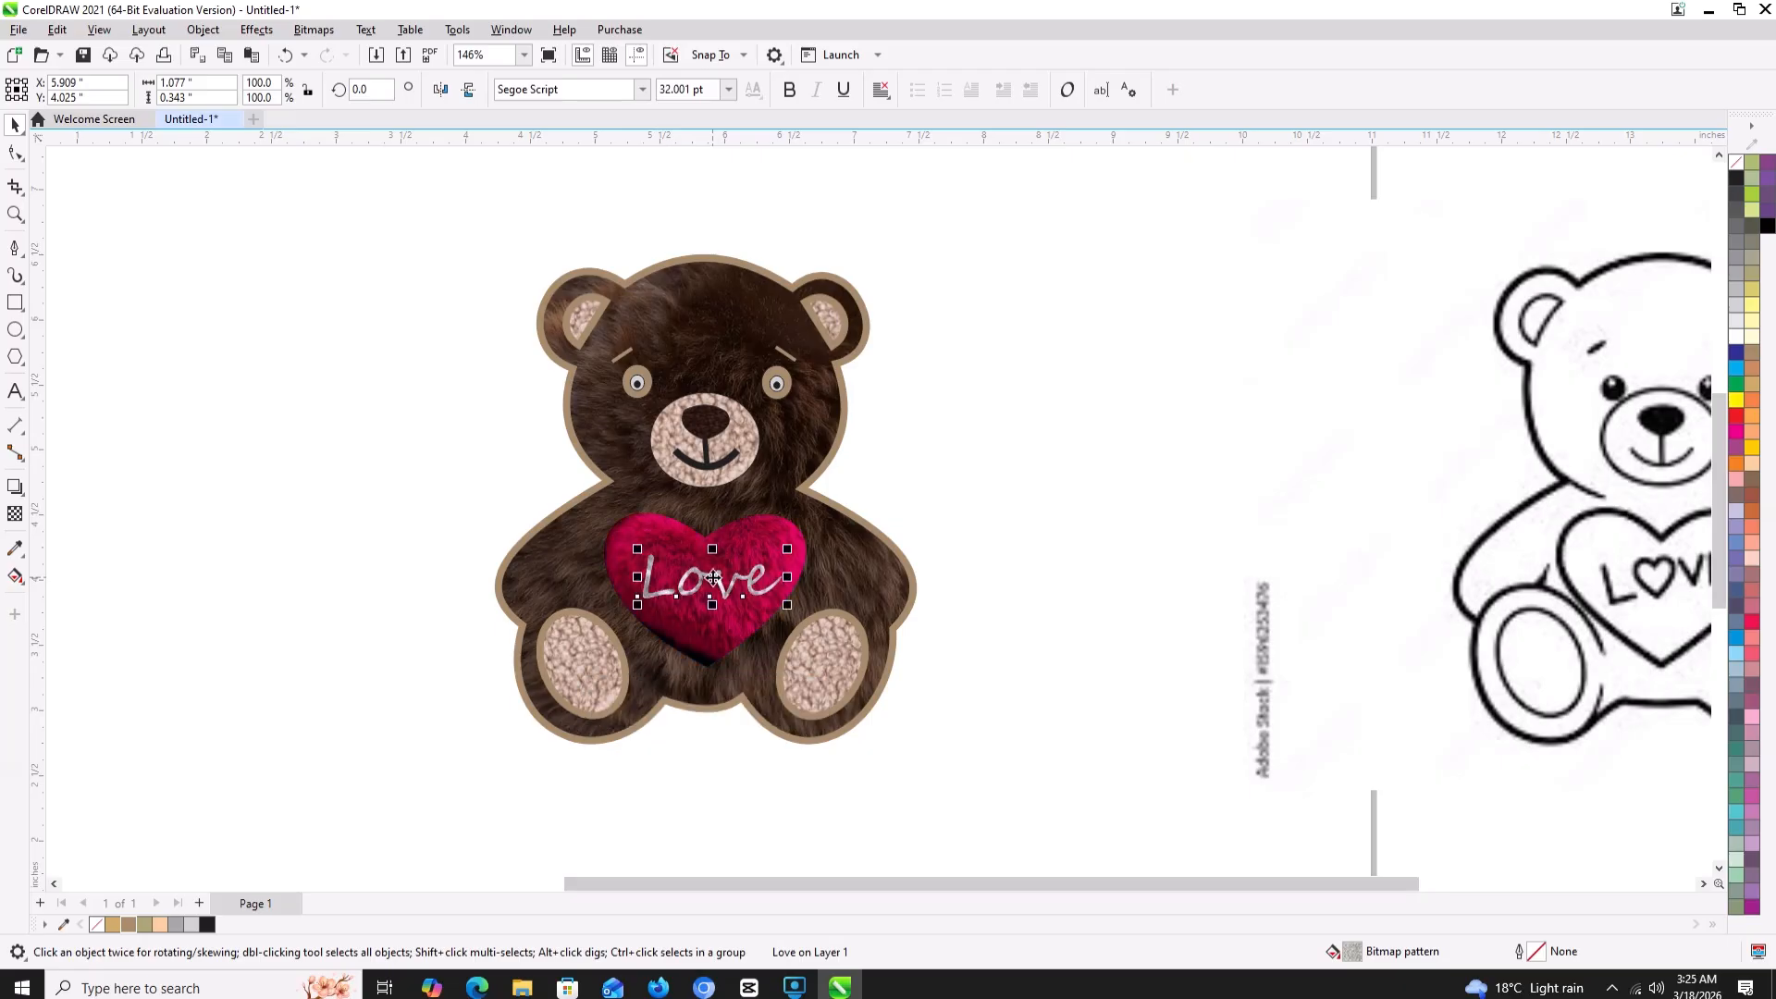
{"action": "left_click", "coordinate": [809, 237]}
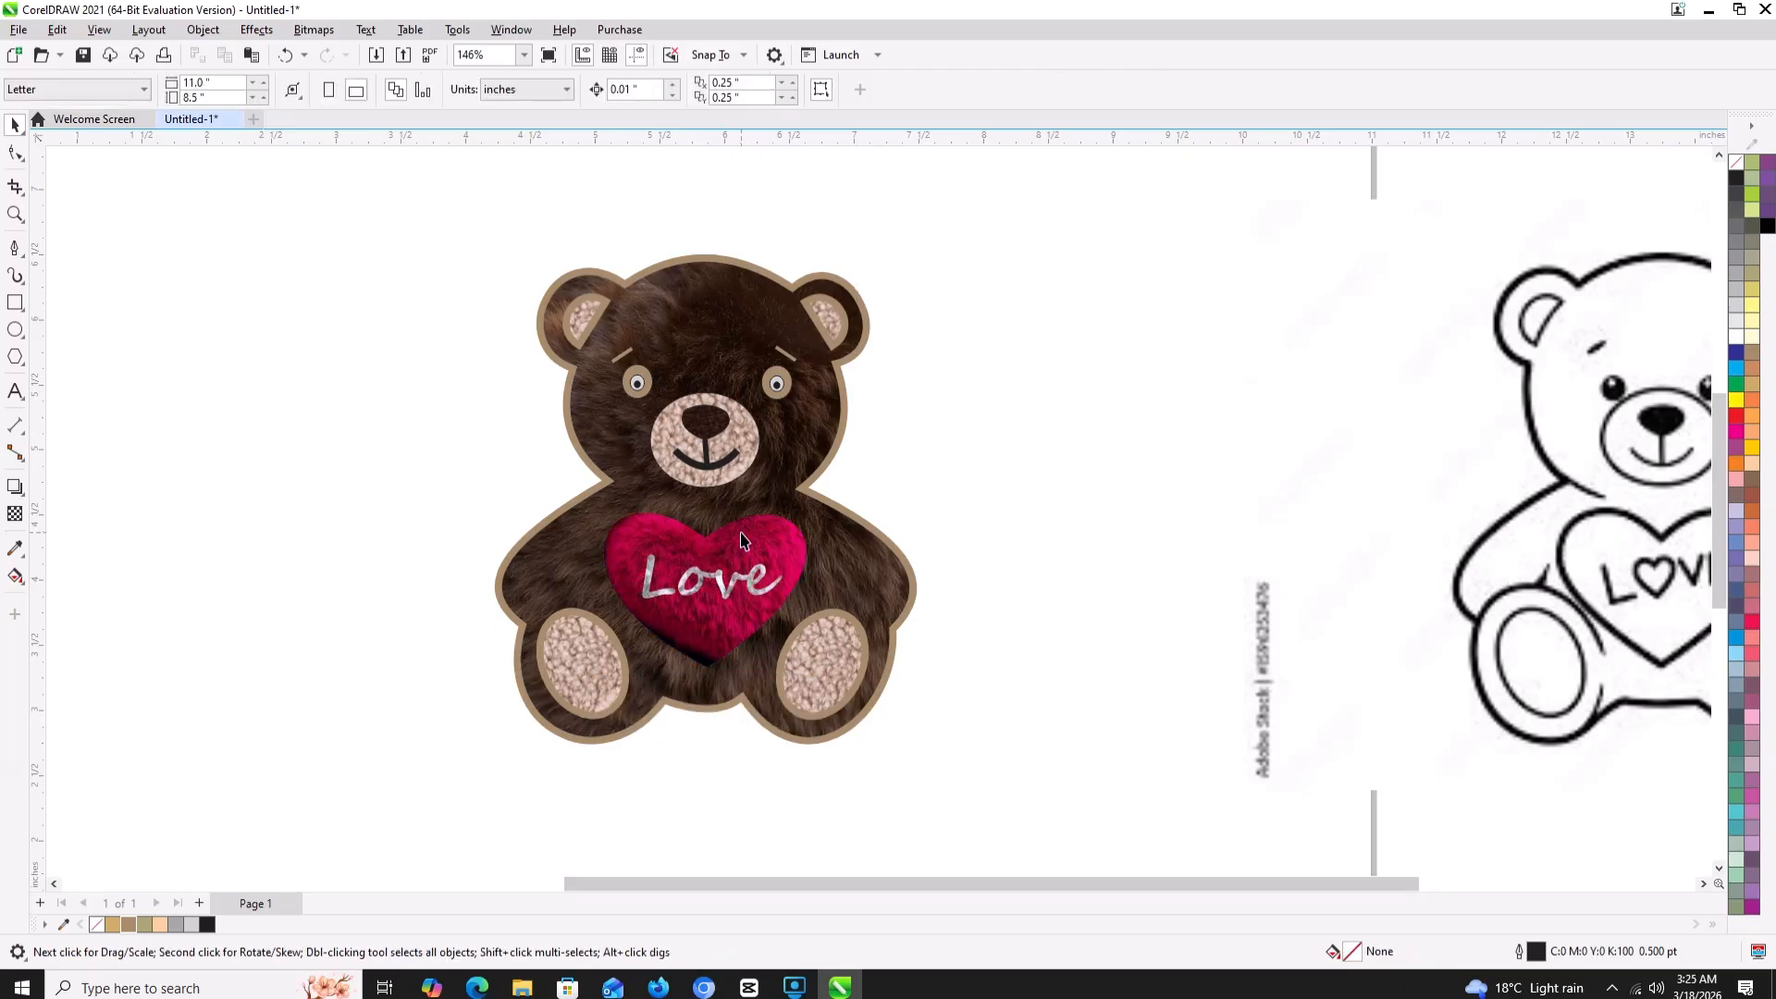
- Remove the black outline from the light grey ellipse in both eyes
{"action": "scroll", "coordinate": [741, 539], "scroll_direction": "down", "scroll_amount": 2}
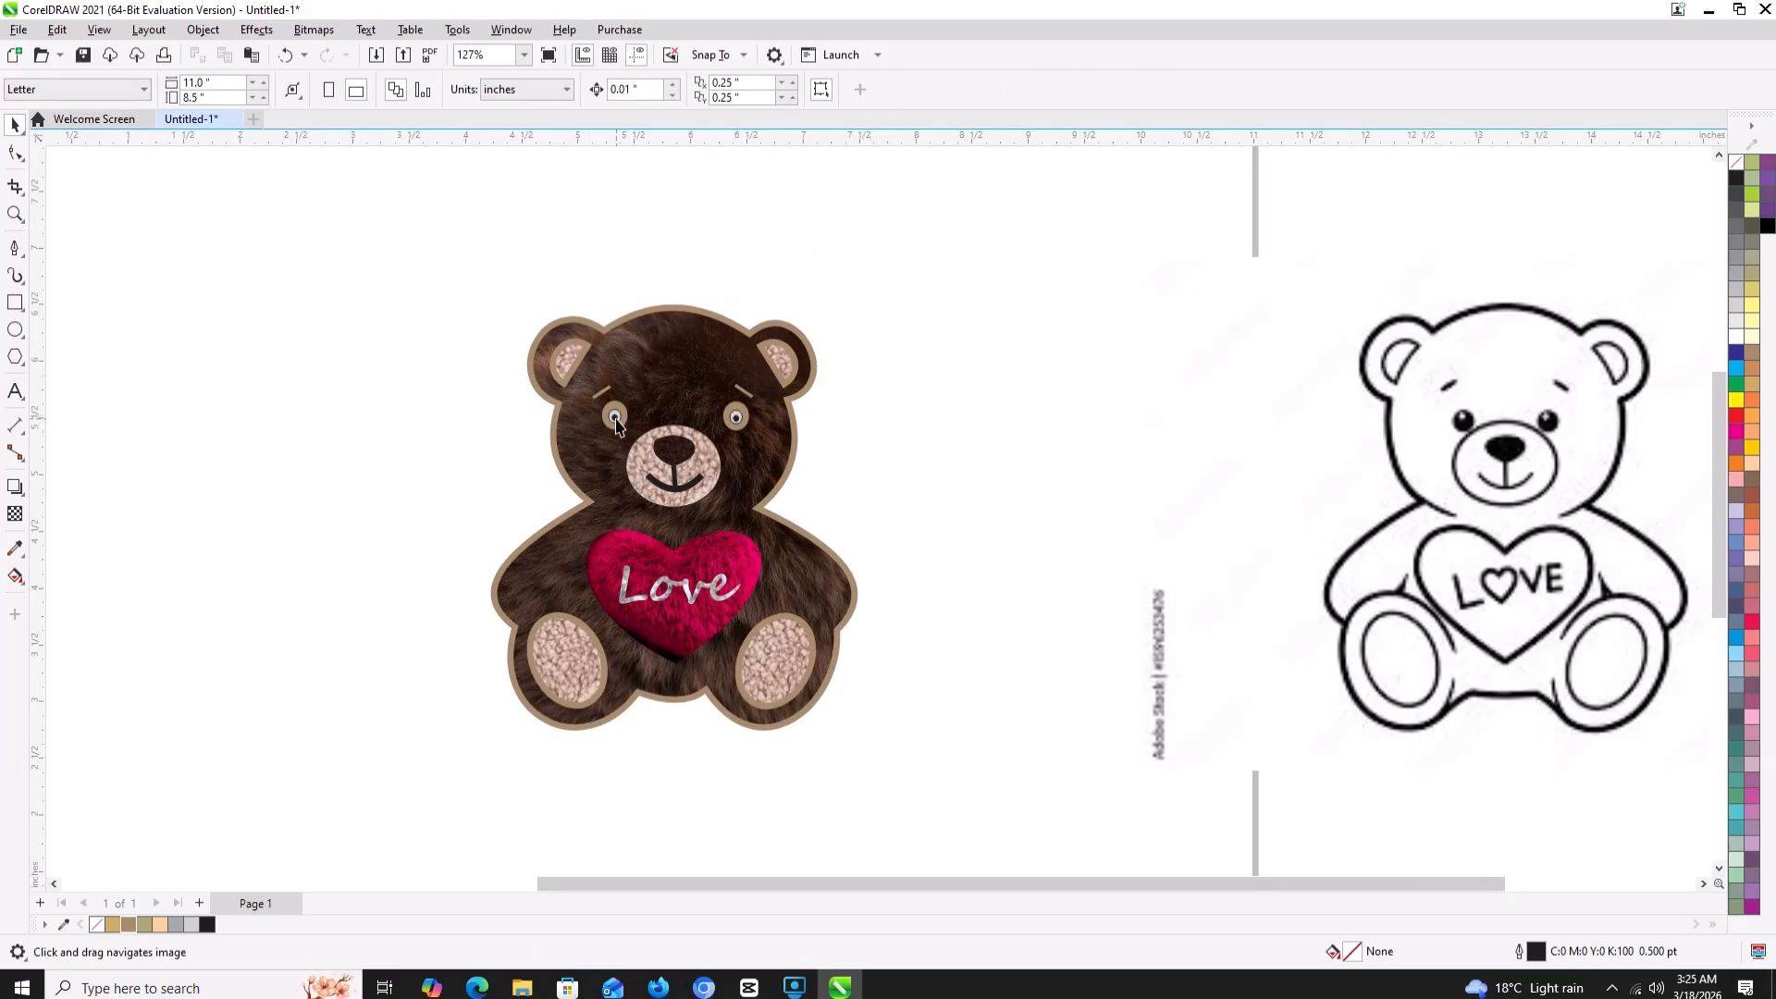
{"action": "scroll", "coordinate": [617, 423], "scroll_direction": "up", "scroll_amount": 6}
{"action": "left_click", "coordinate": [626, 410]}
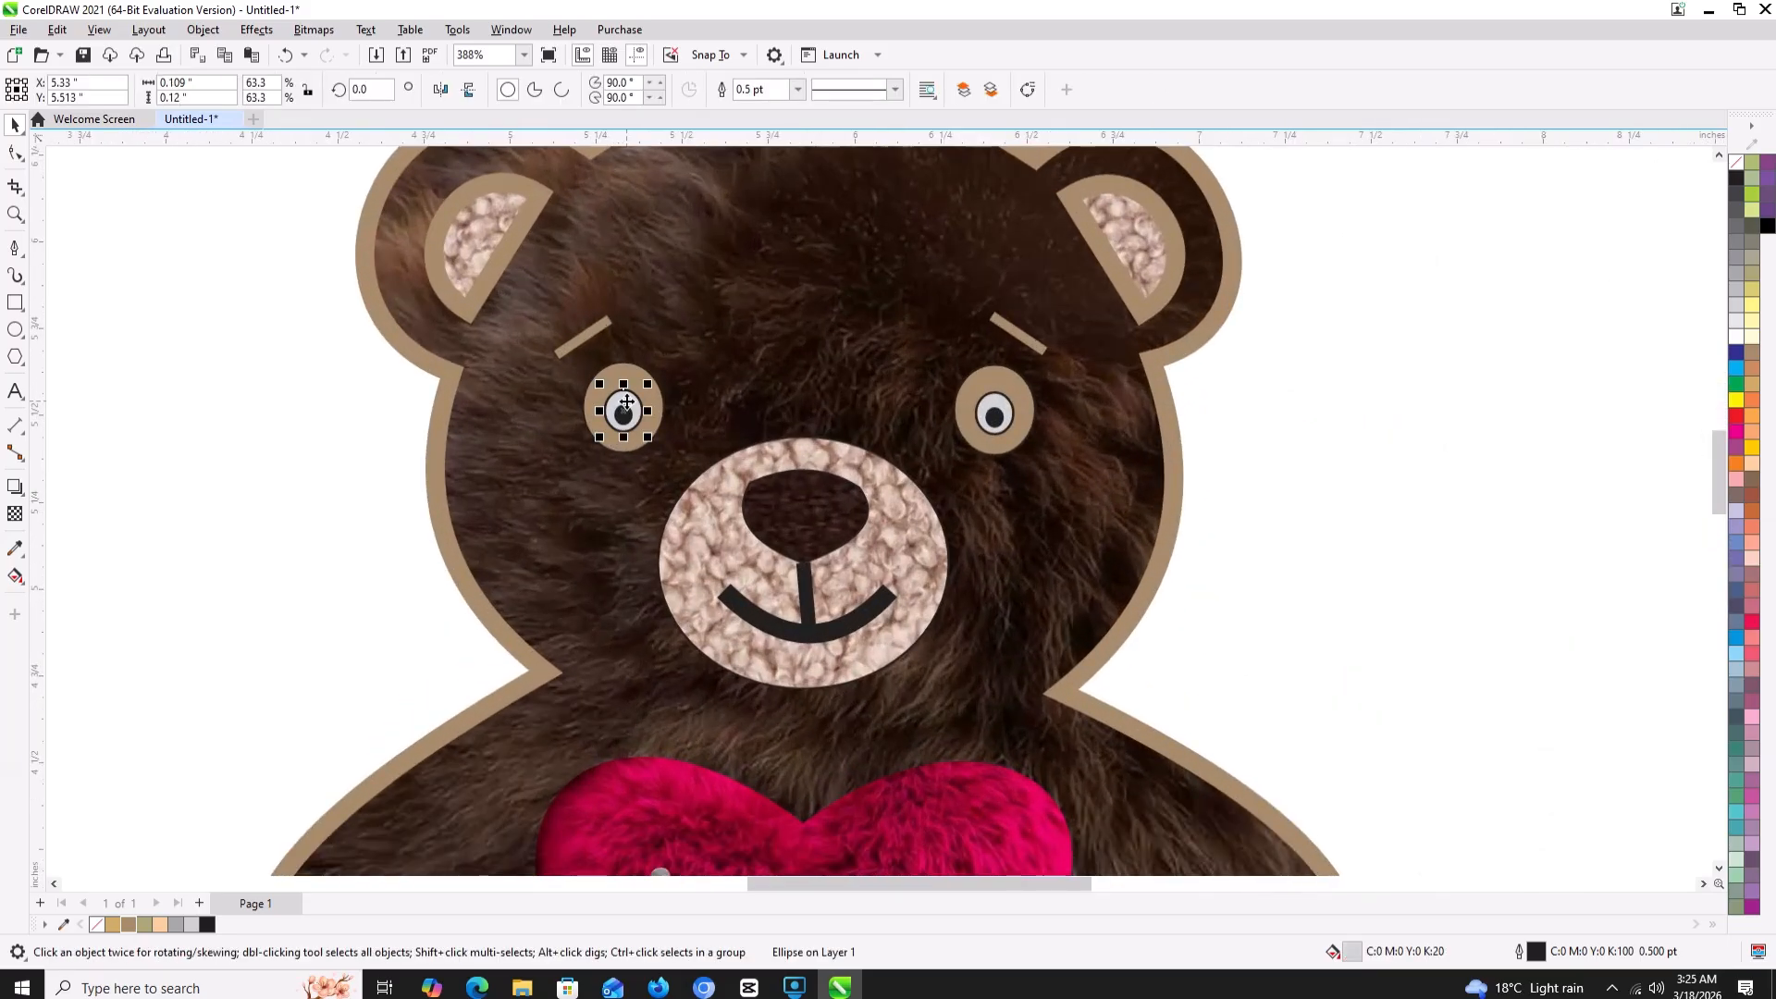
{"action": "right_click", "coordinate": [1736, 162]}
{"action": "left_click", "coordinate": [992, 412]}
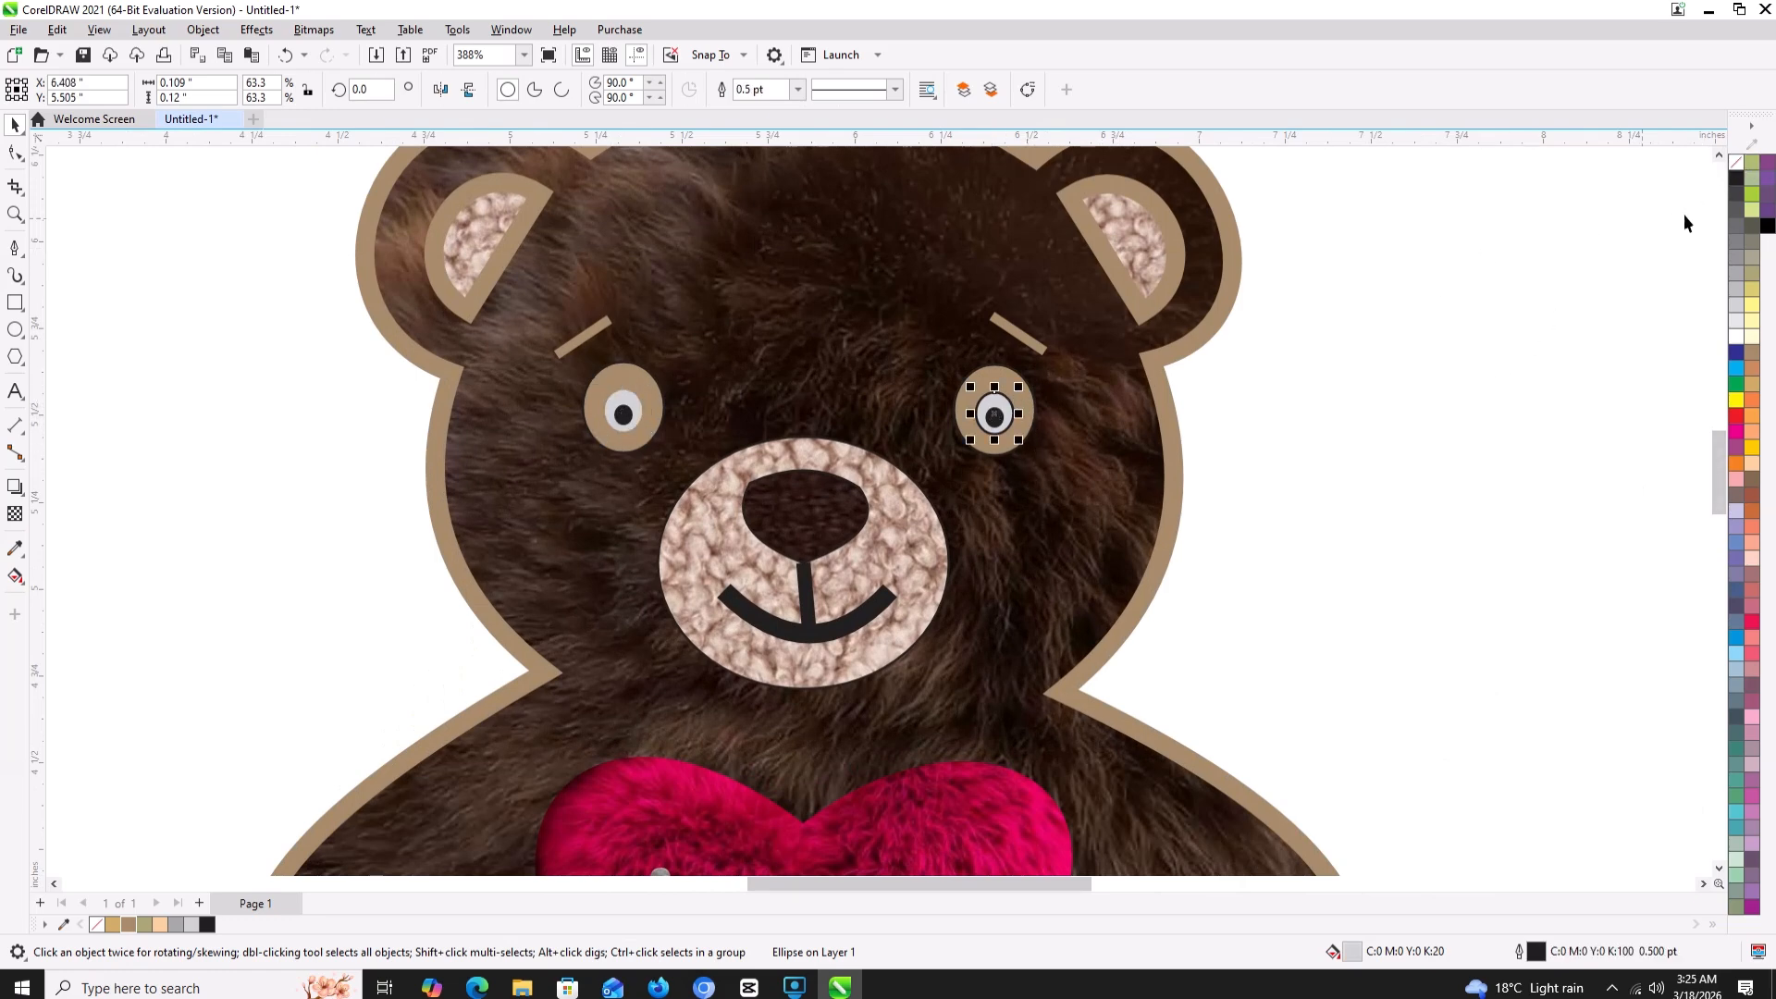
{"action": "right_click", "coordinate": [1737, 161]}
{"action": "left_click", "coordinate": [1389, 425]}
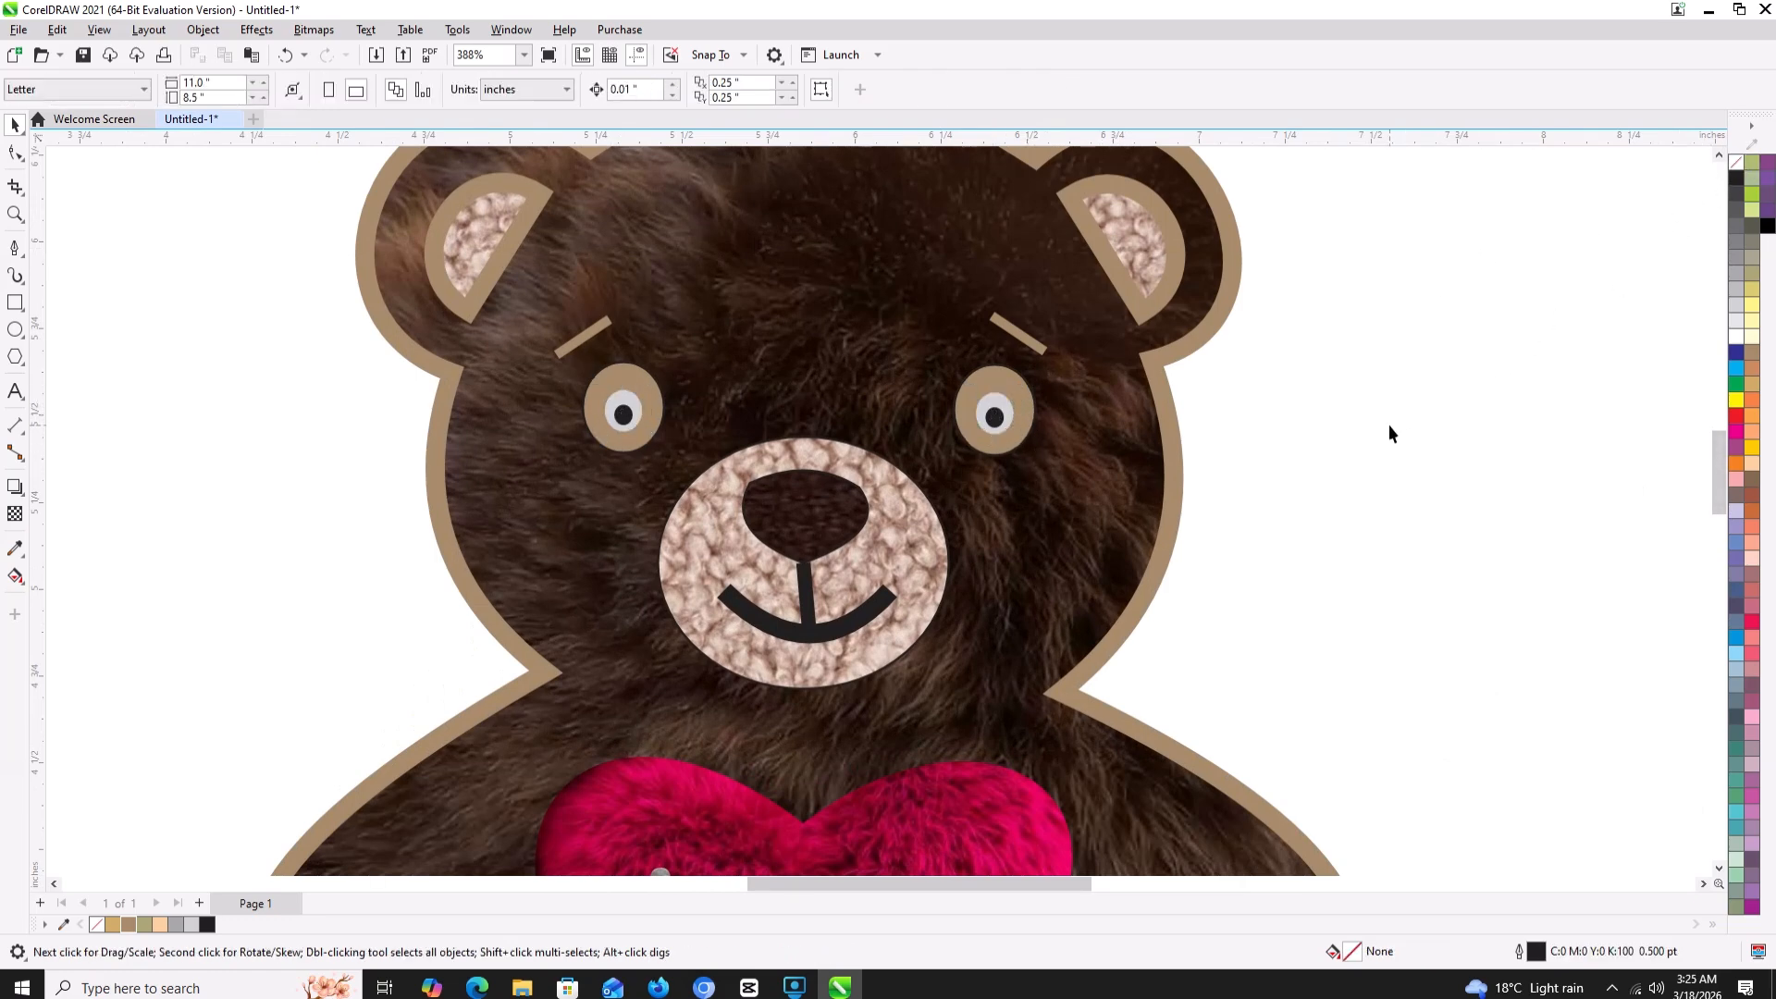
- Remove the outline from the outer brown ellipse of both eyes
{"action": "left_click", "coordinate": [1006, 386]}
{"action": "right_click", "coordinate": [1736, 163]}
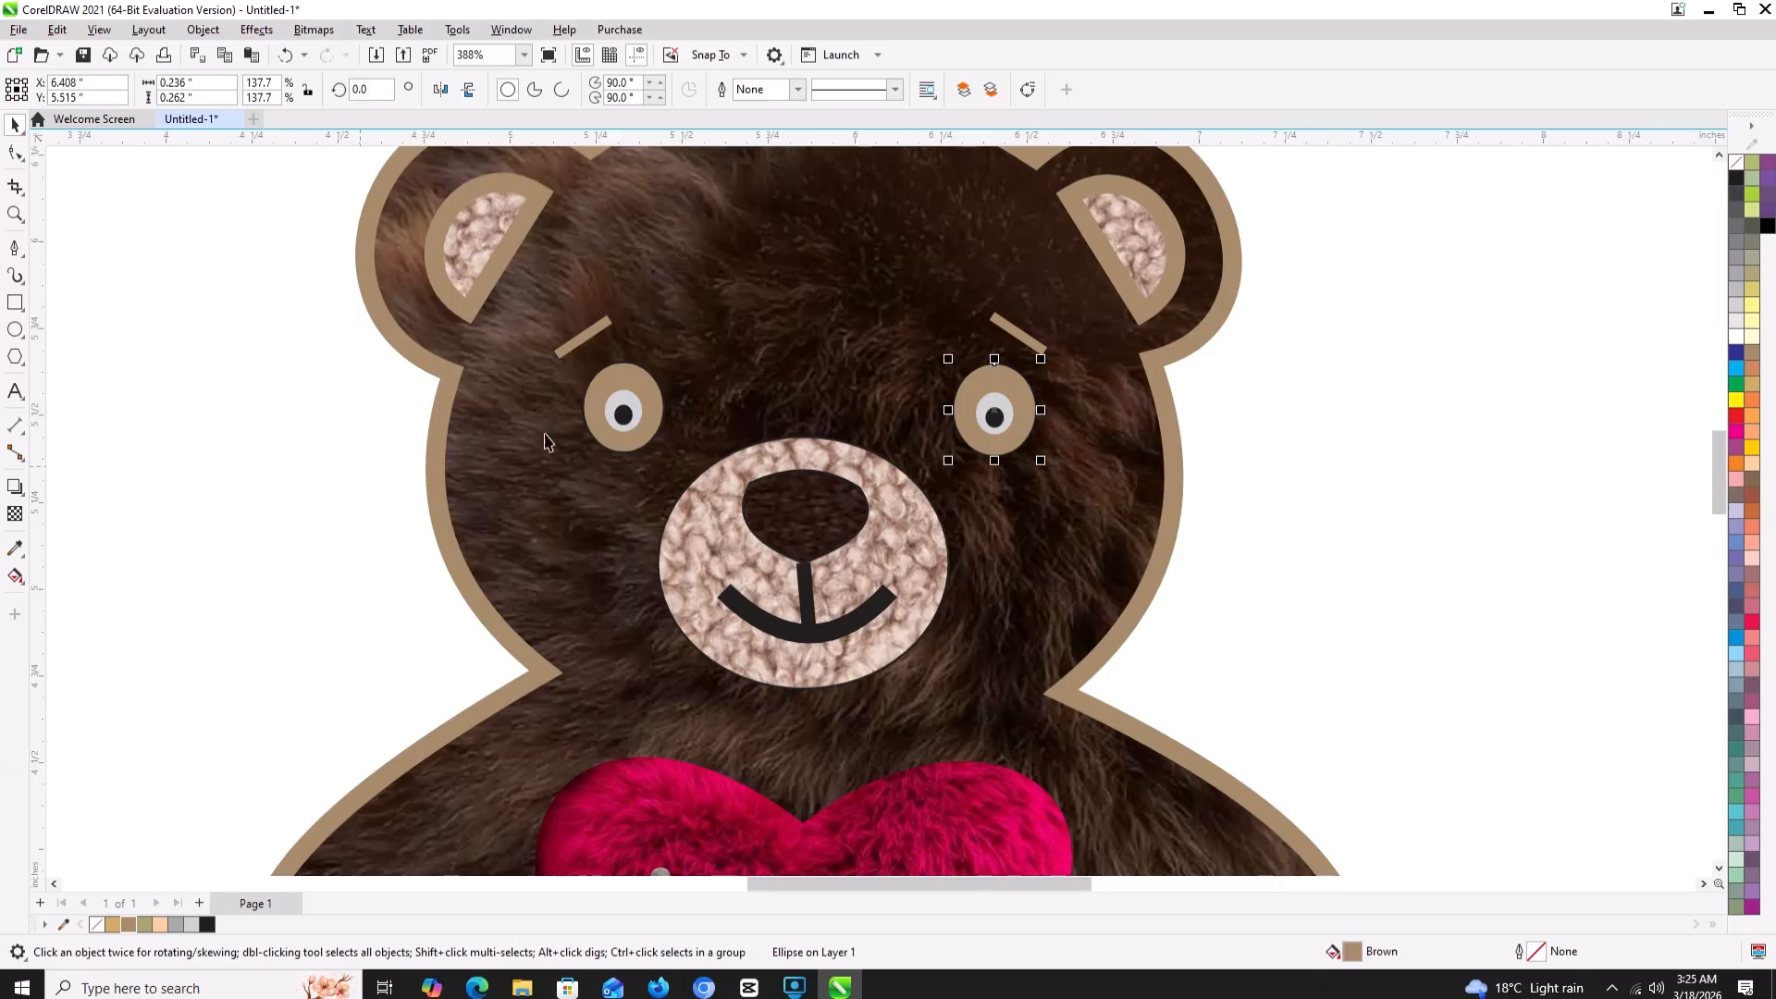
{"action": "left_click", "coordinate": [596, 386]}
{"action": "right_click", "coordinate": [1737, 163]}
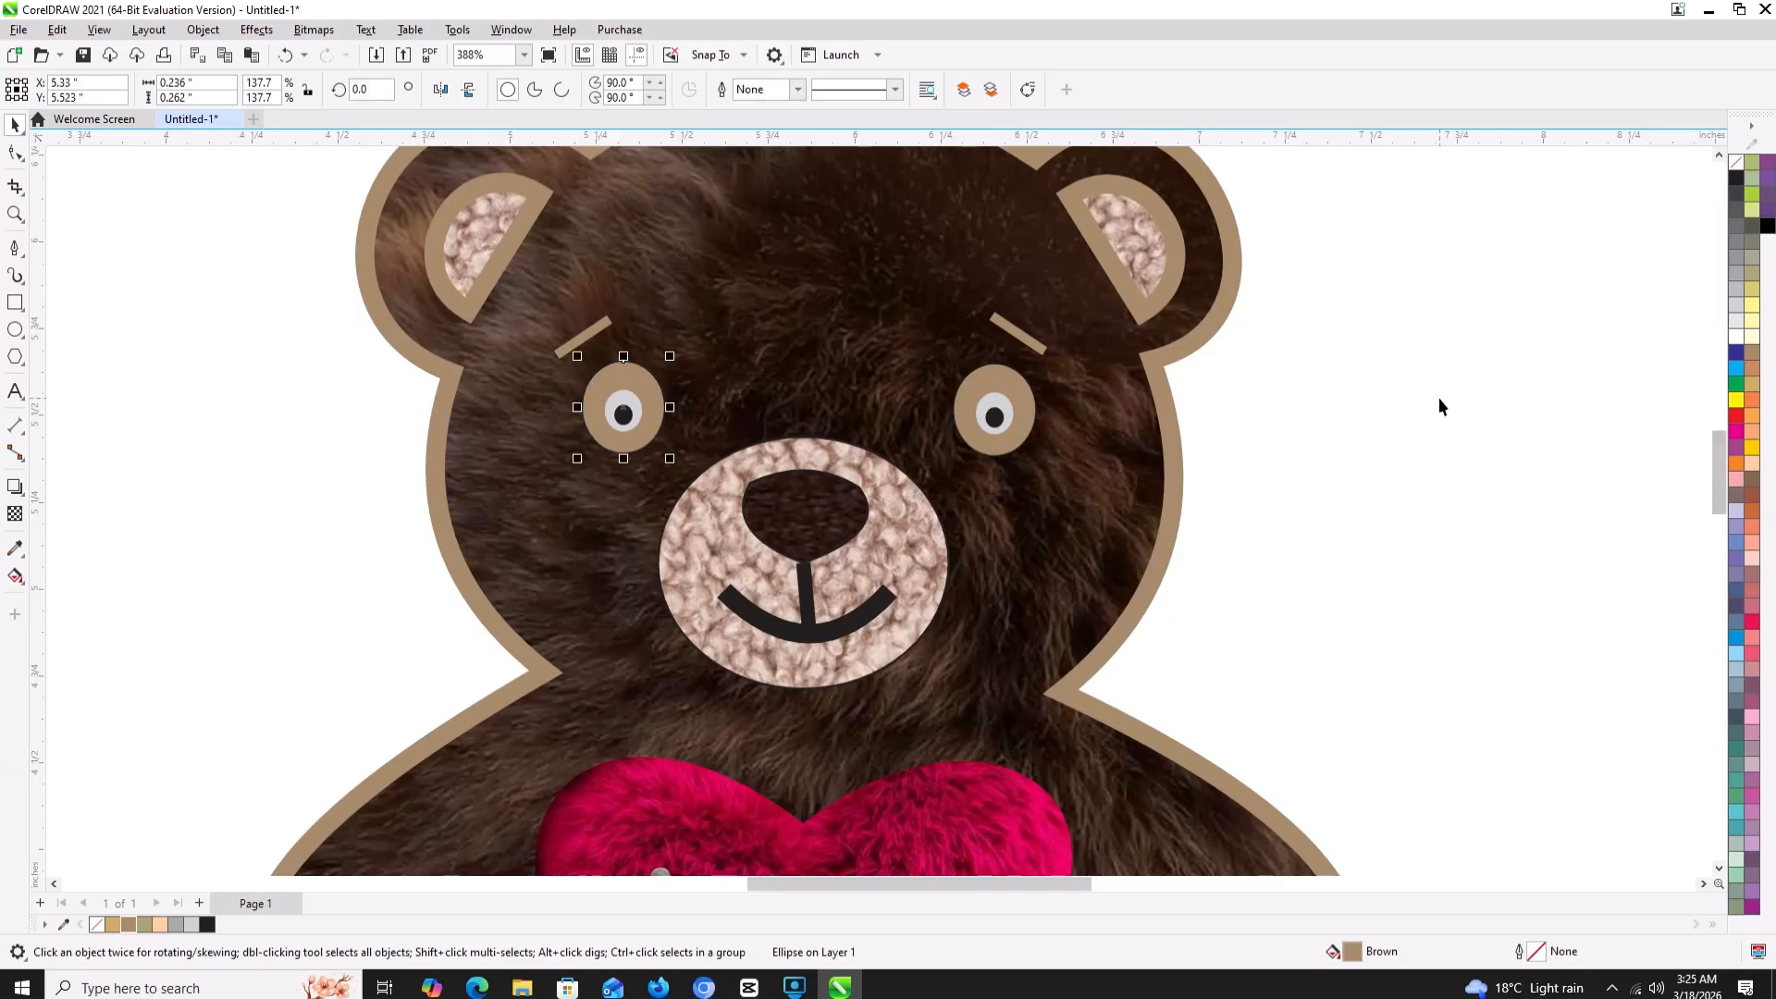
{"action": "left_click", "coordinate": [1441, 406]}
{"action": "scroll", "coordinate": [373, 735], "scroll_direction": "down", "scroll_amount": 4}
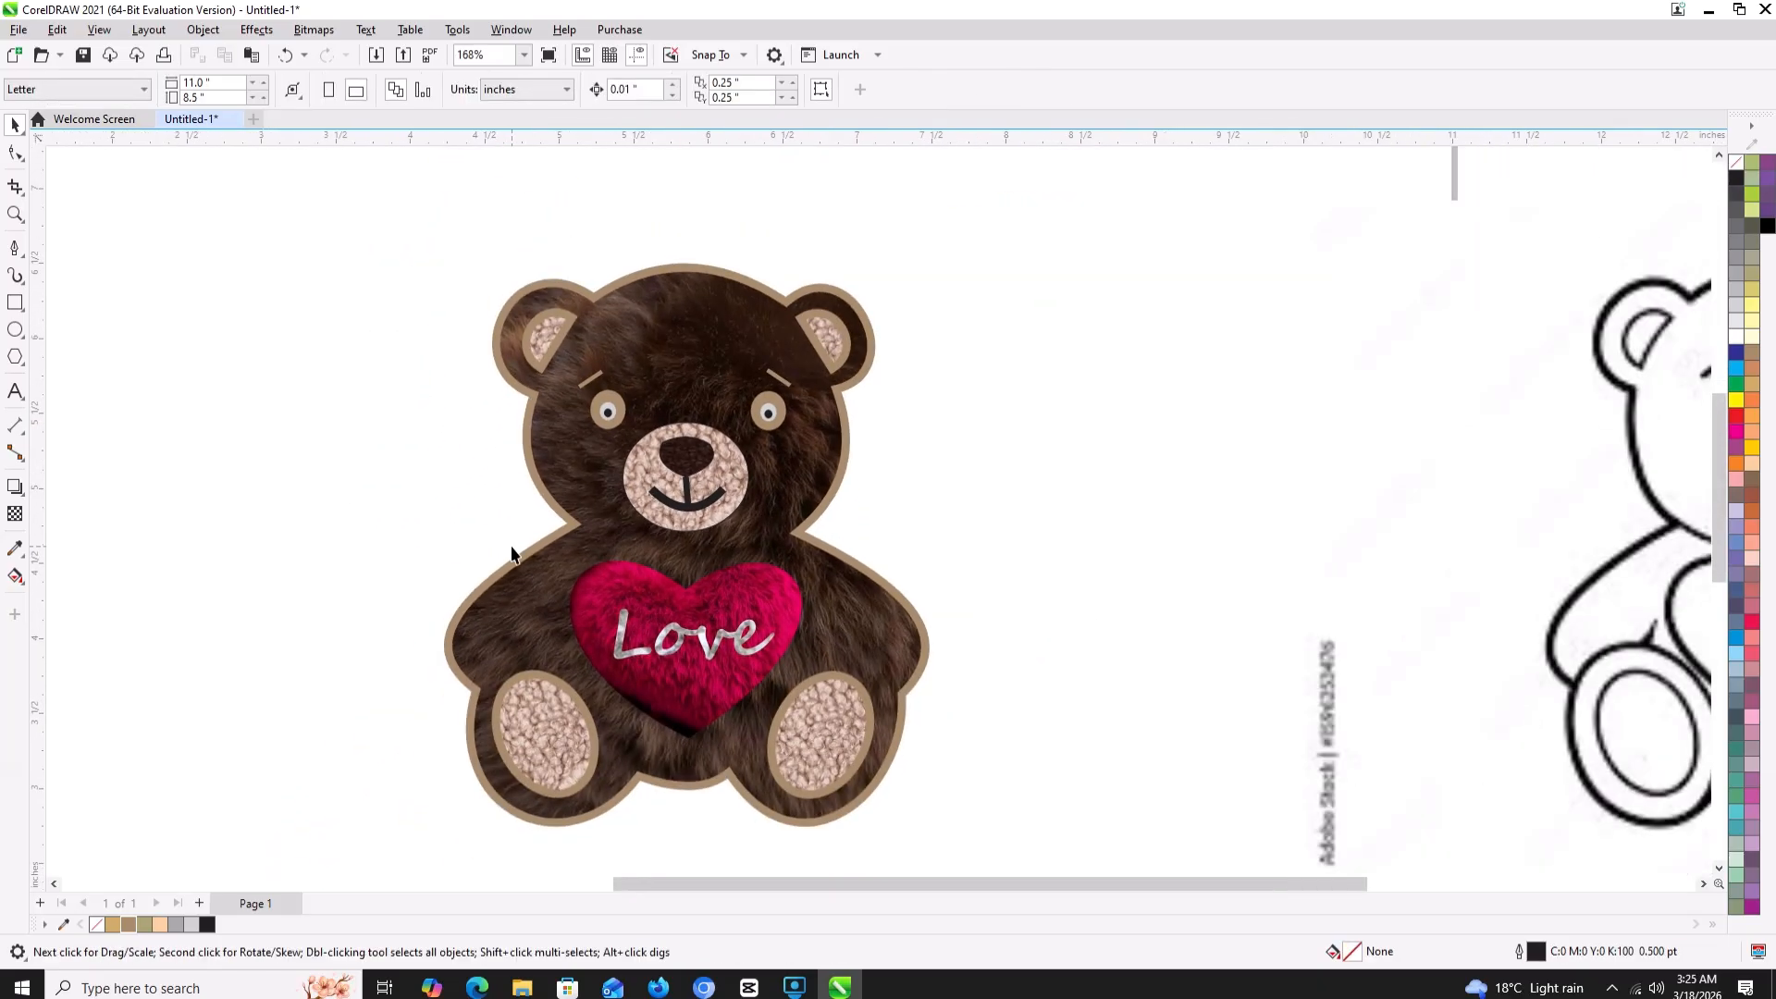
{"action": "scroll", "coordinate": [522, 578], "scroll_direction": "down", "scroll_amount": 2}
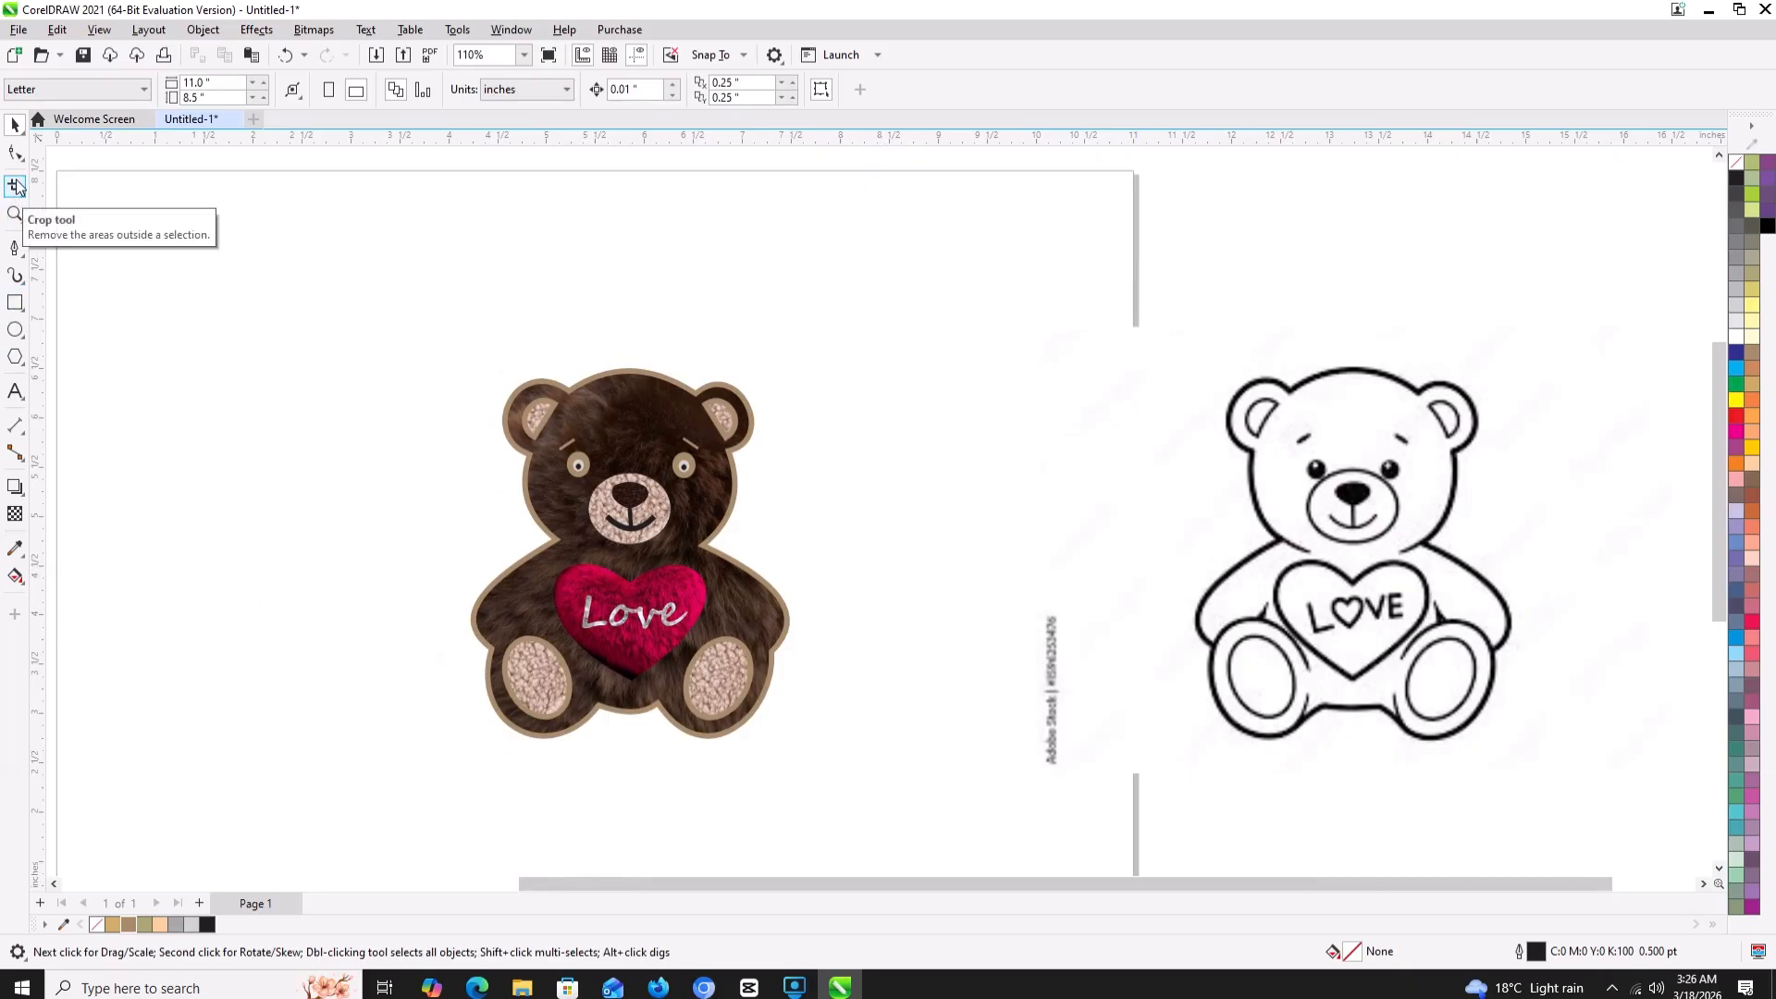
{"action": "left_click", "coordinate": [15, 248]}
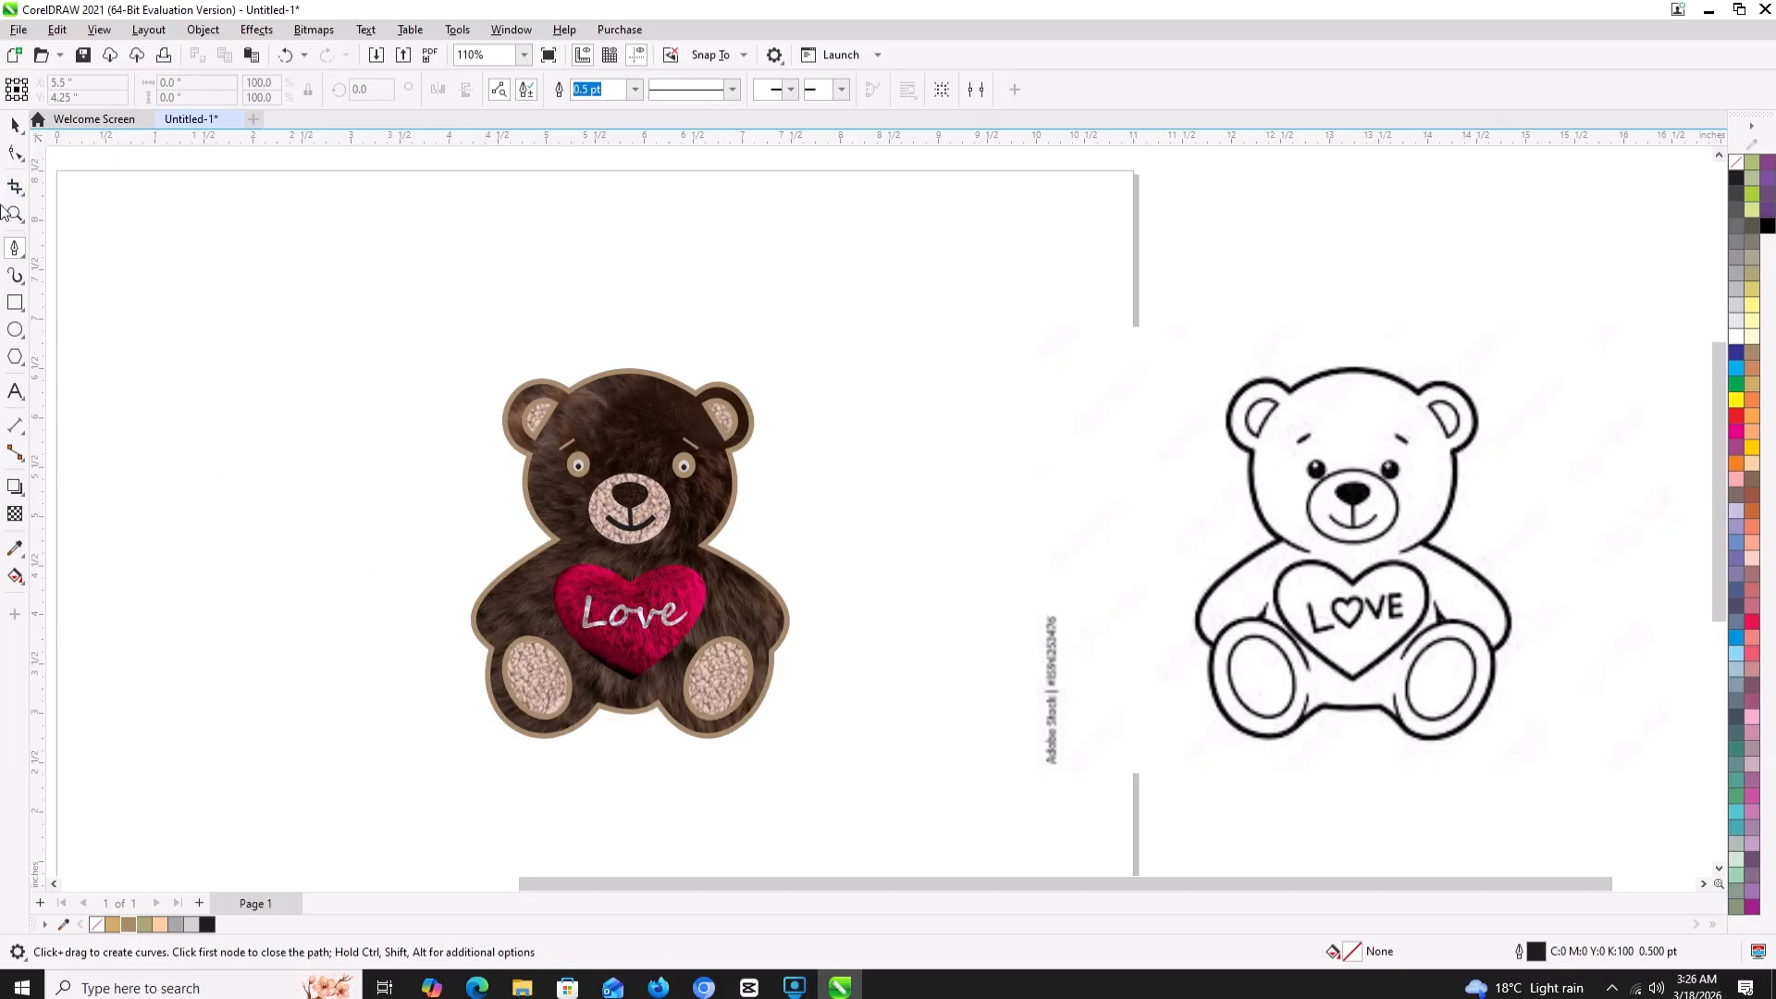
{"action": "left_click", "coordinate": [15, 329]}
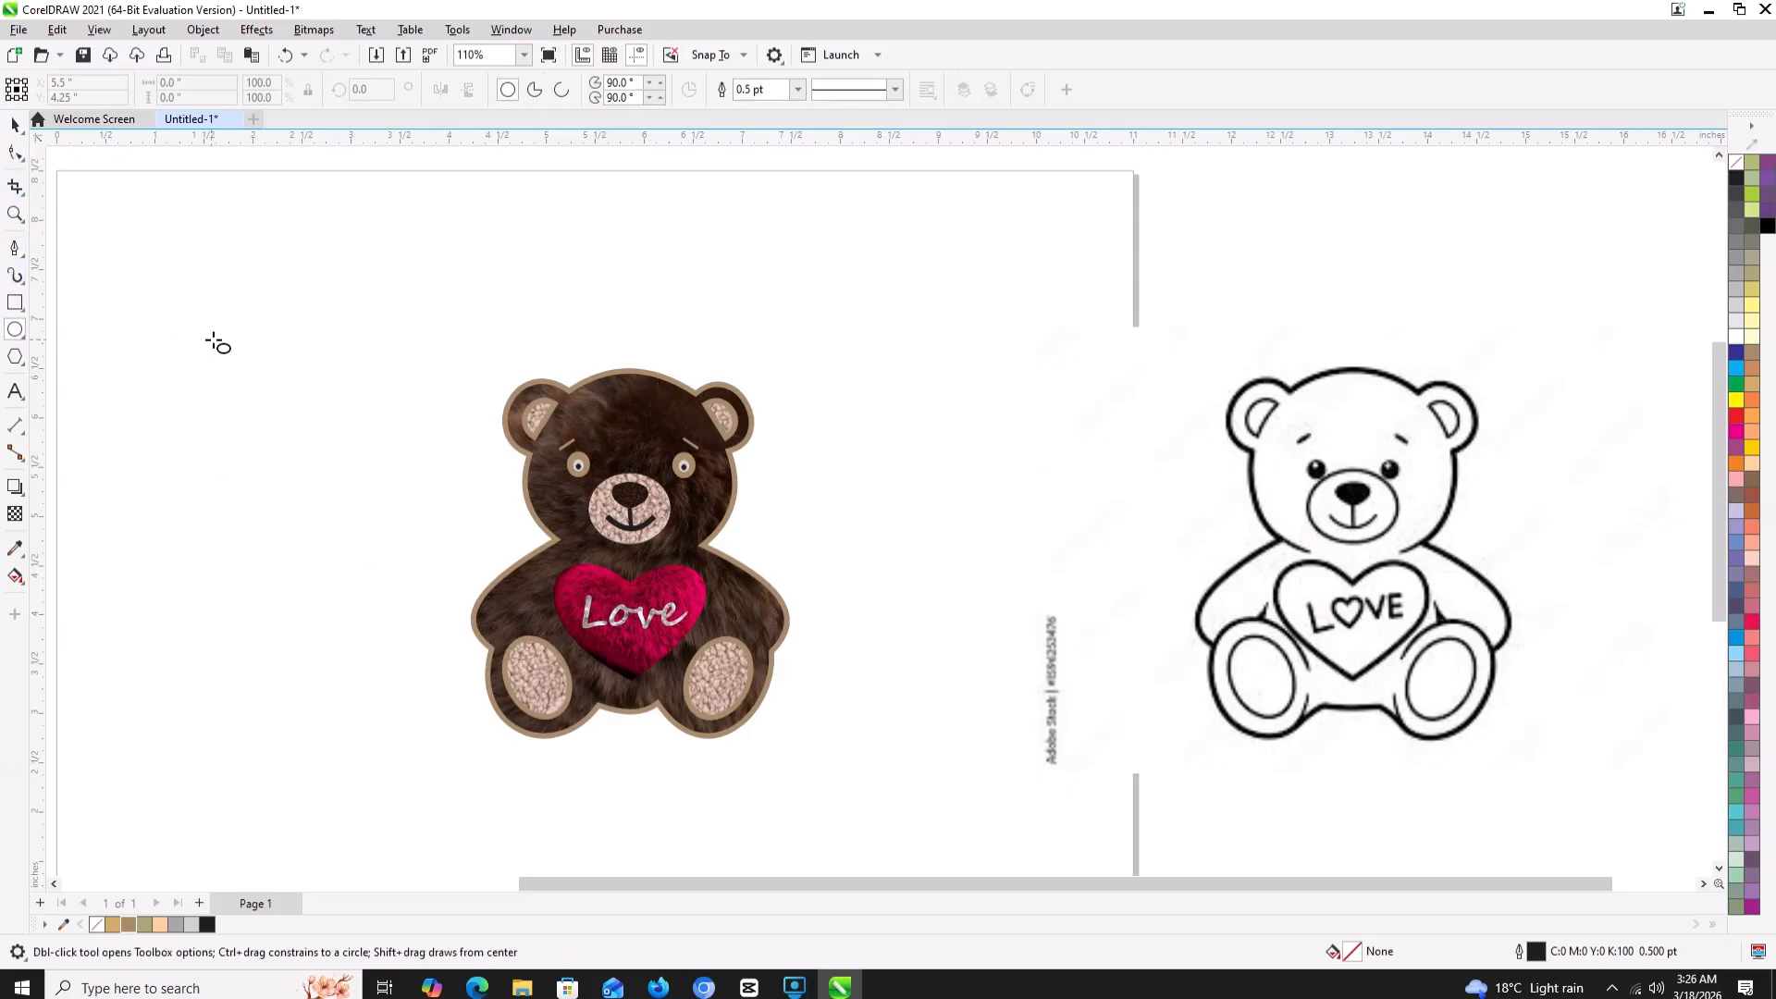
{"action": "left_click_drag", "start_coordinate": [196, 350], "coordinate": [246, 407]}
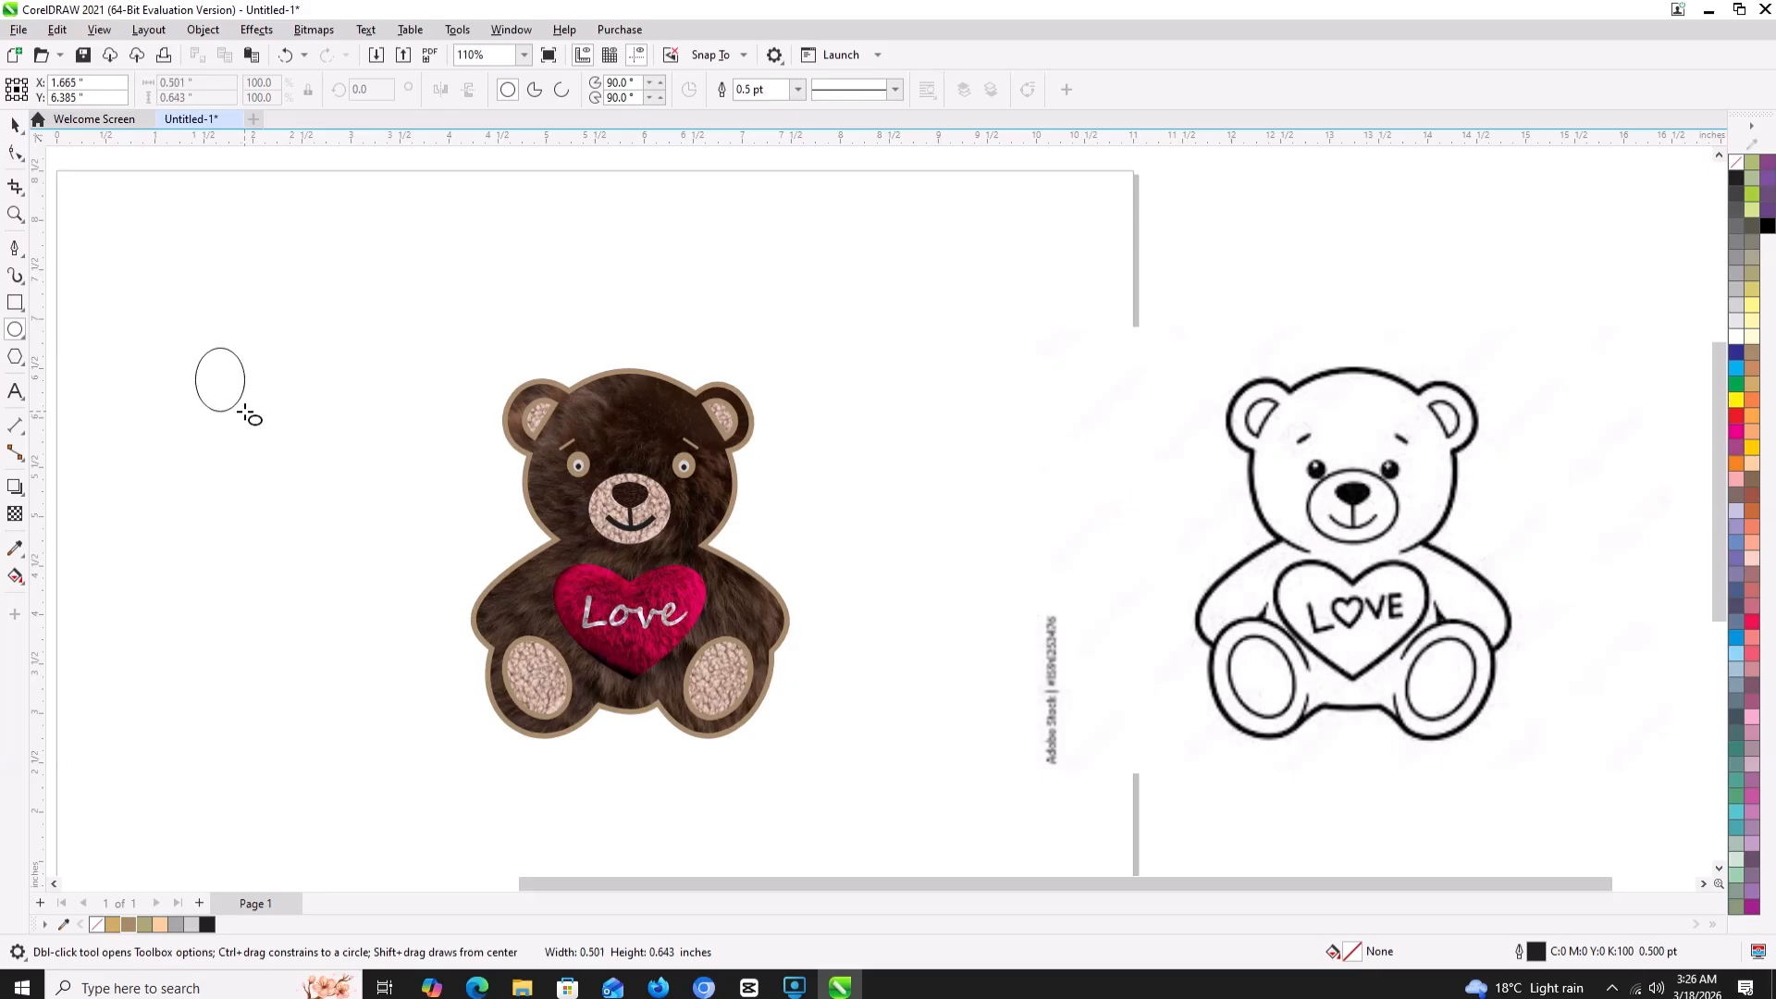
{"action": "key", "text": "Delete"}
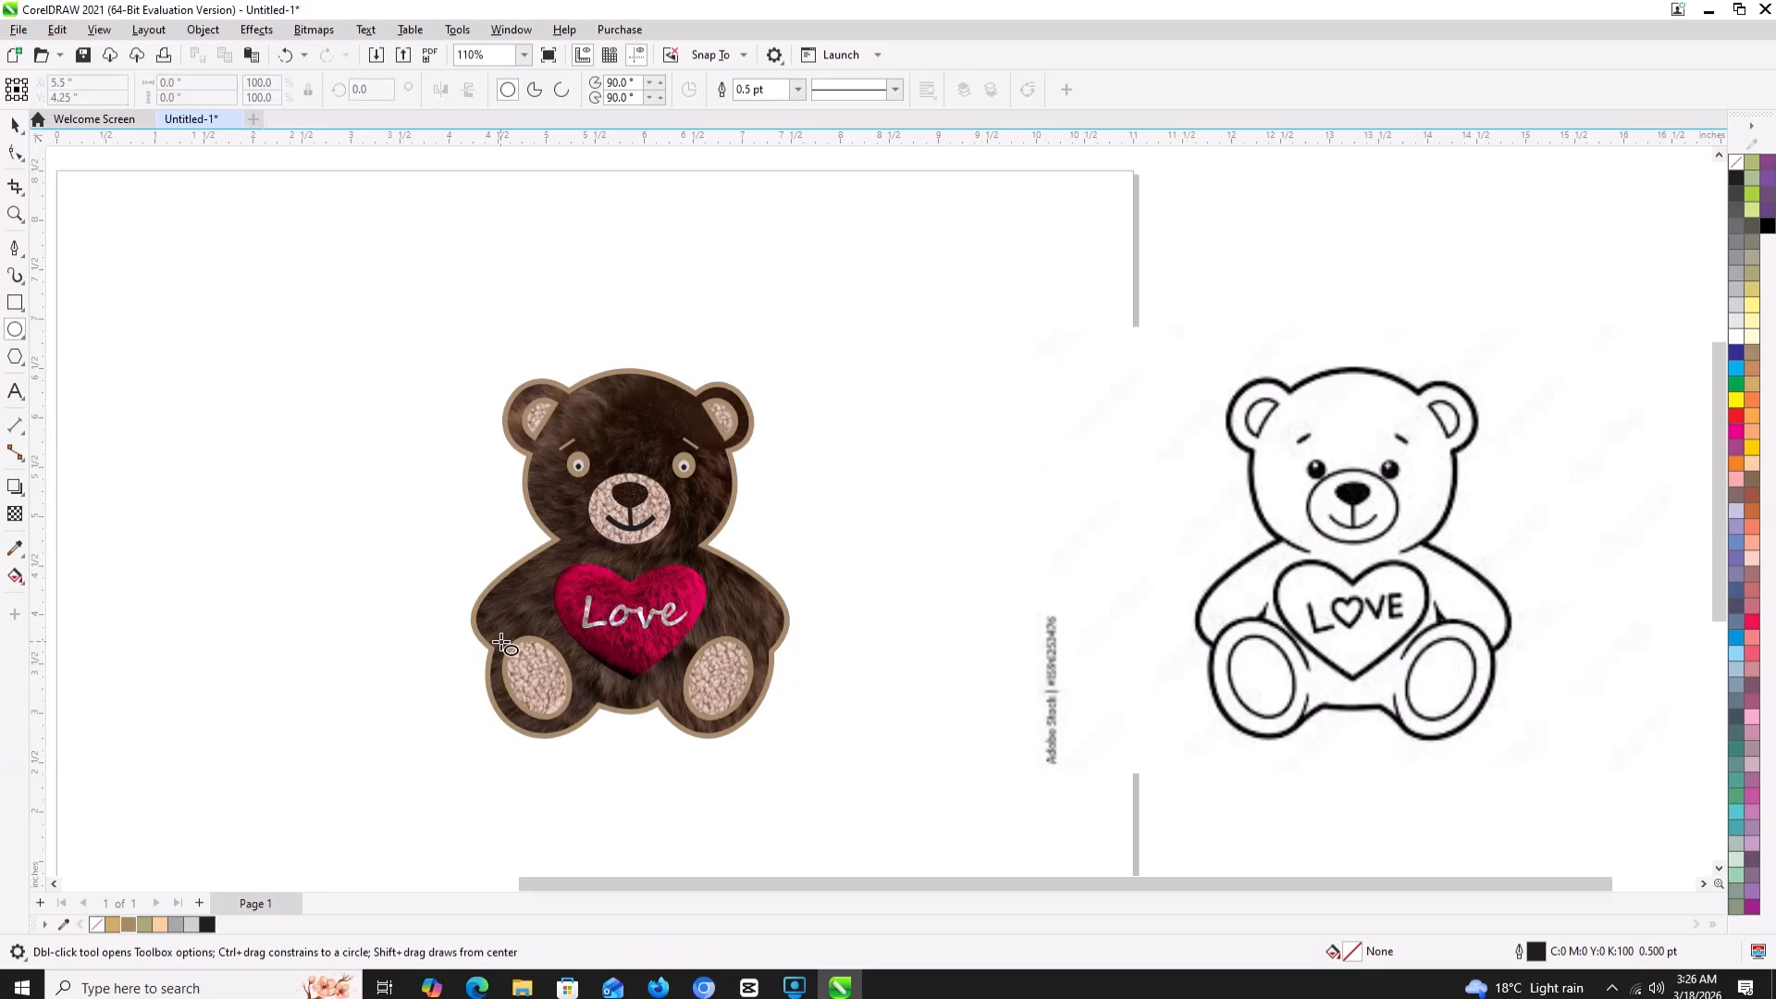
{"action": "left_click", "coordinate": [15, 124]}
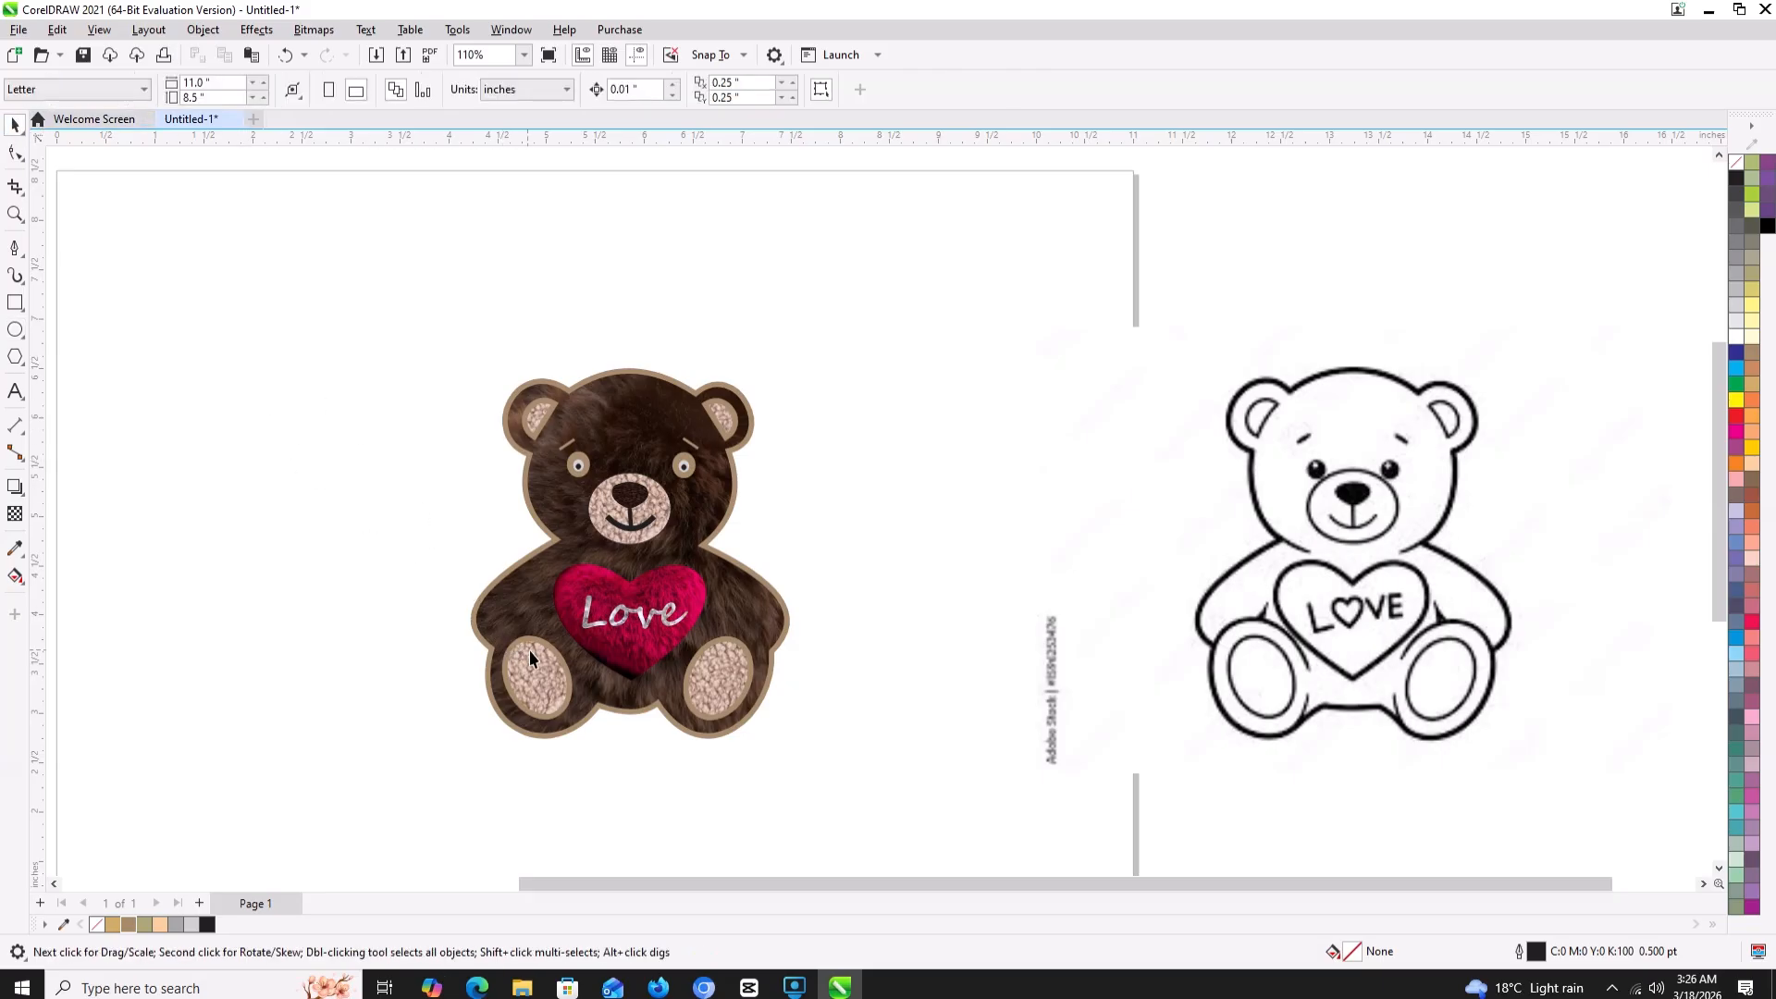
- Place a copy of the fleece foot pad in the empty space to the left of the bear
{"action": "left_click", "coordinate": [522, 639]}
{"action": "left_click_drag", "start_coordinate": [521, 638], "coordinate": [335, 579]}
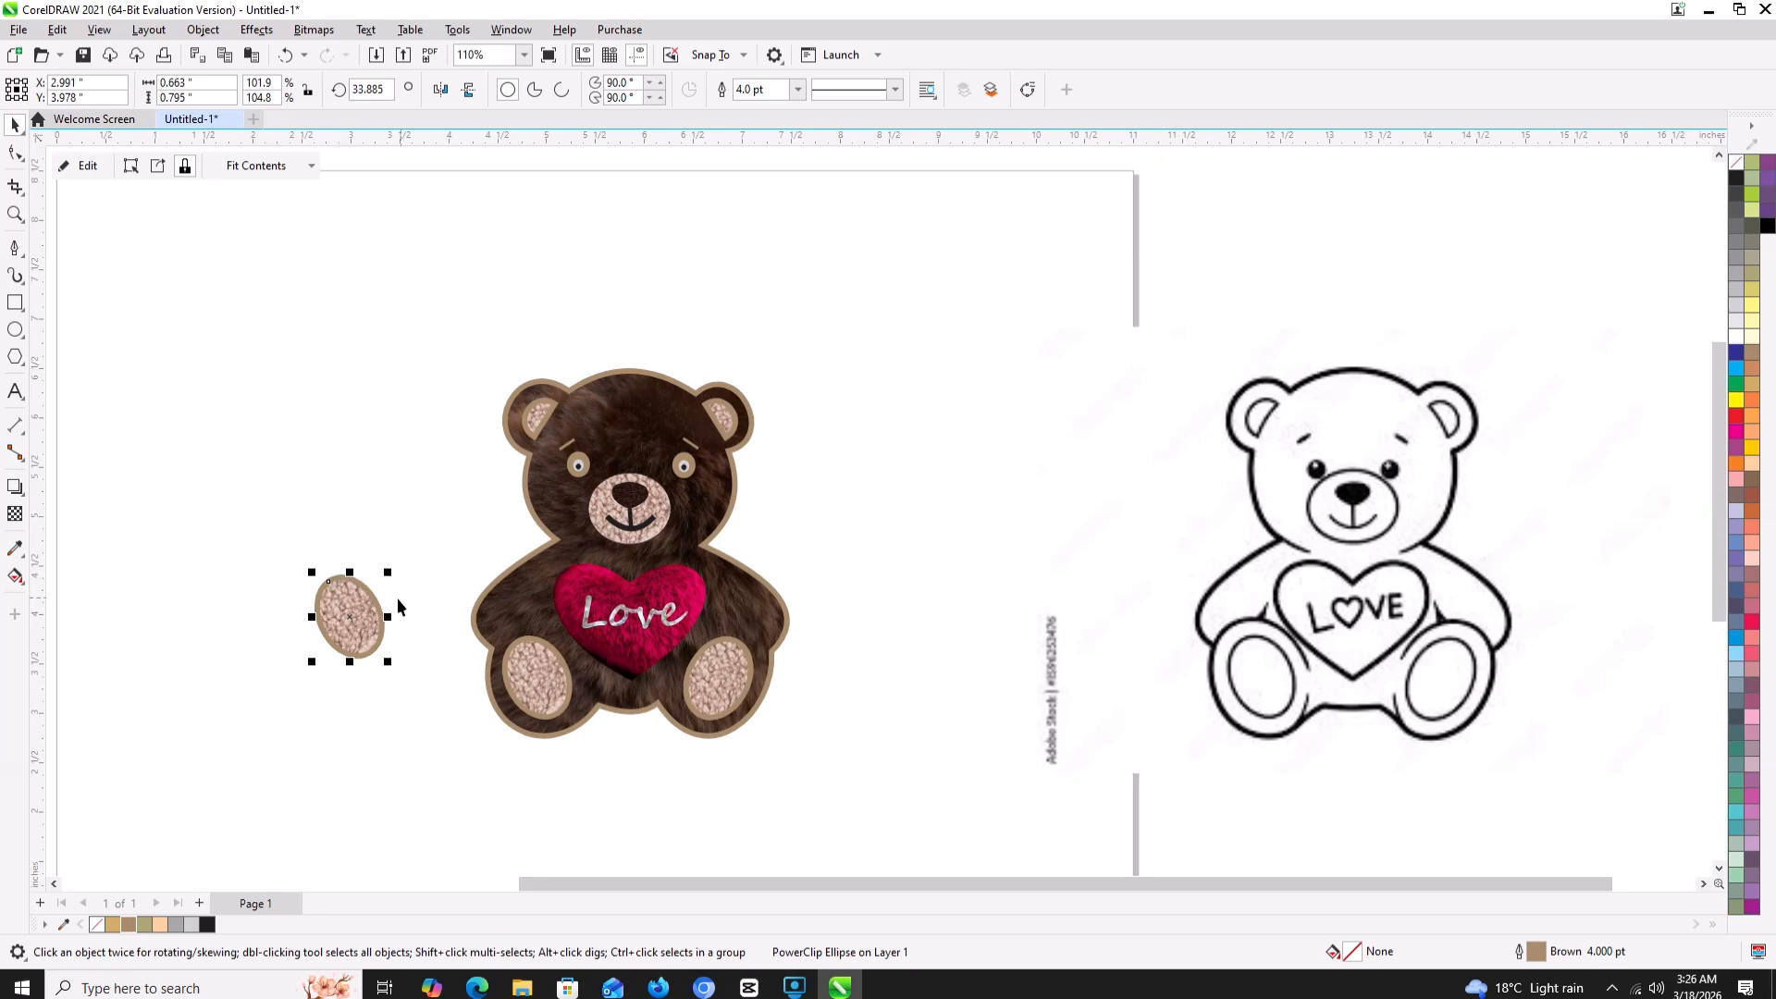
{"action": "right_click", "coordinate": [345, 594]}
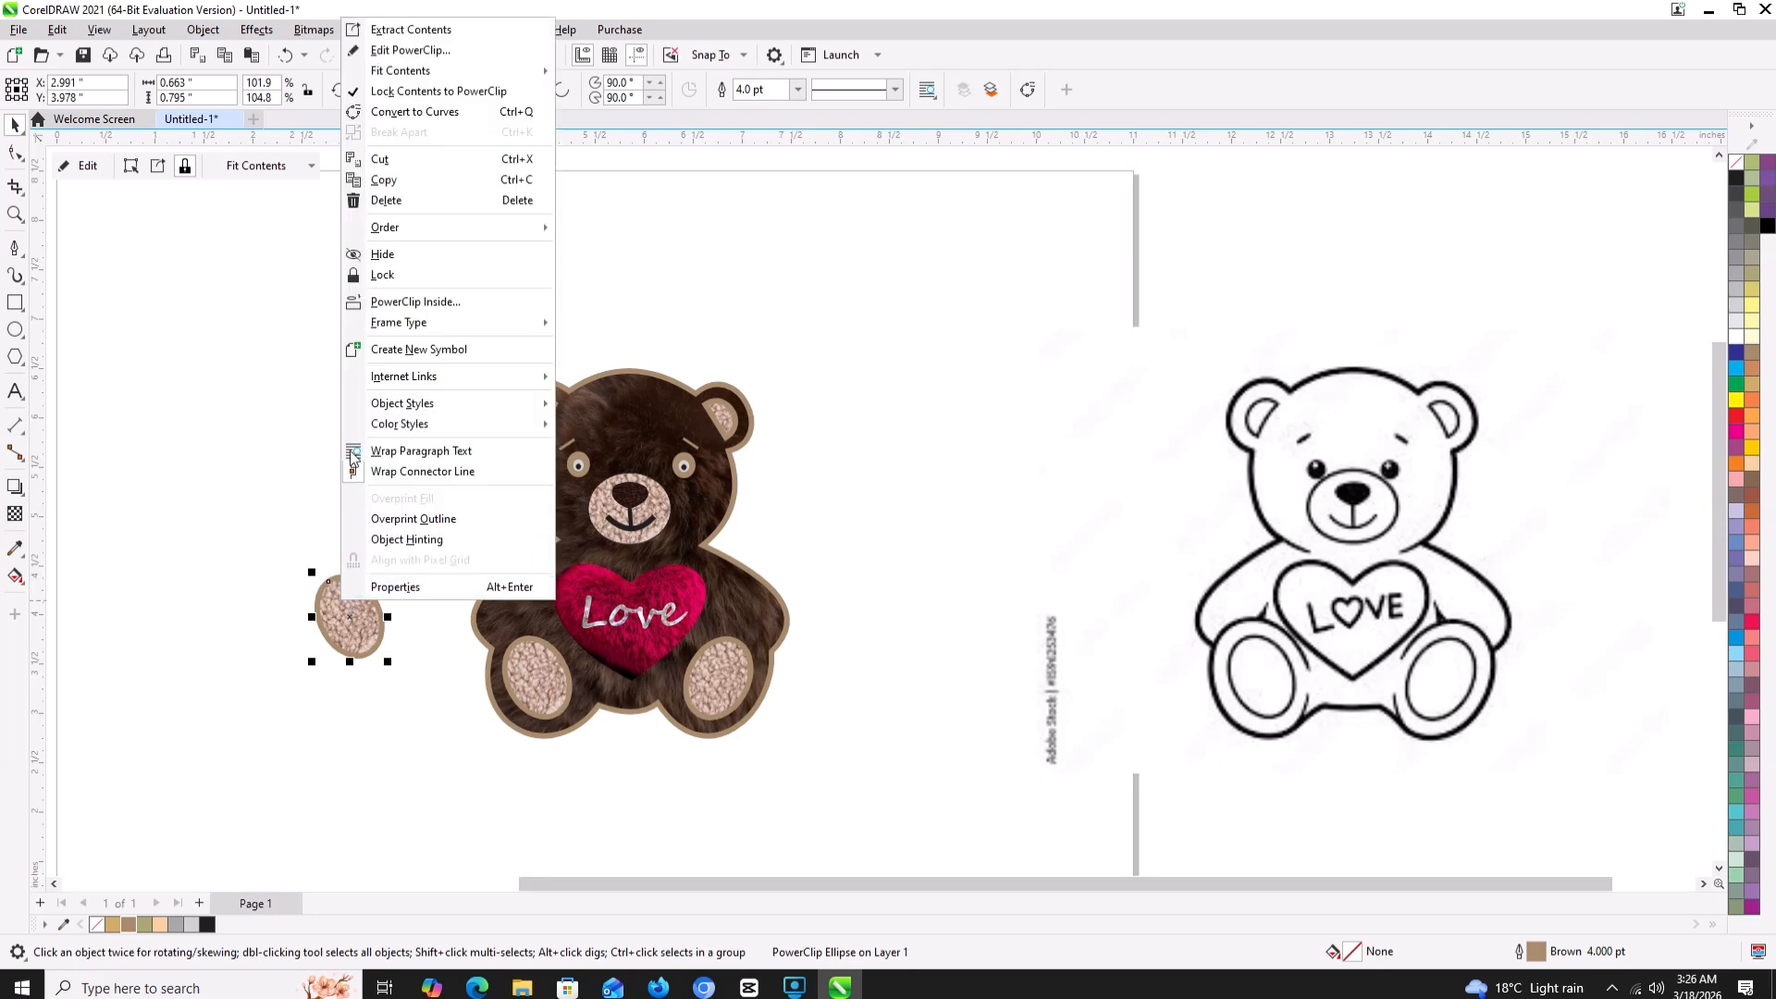
{"action": "left_click", "coordinate": [214, 415]}
{"action": "left_click", "coordinate": [353, 617]}
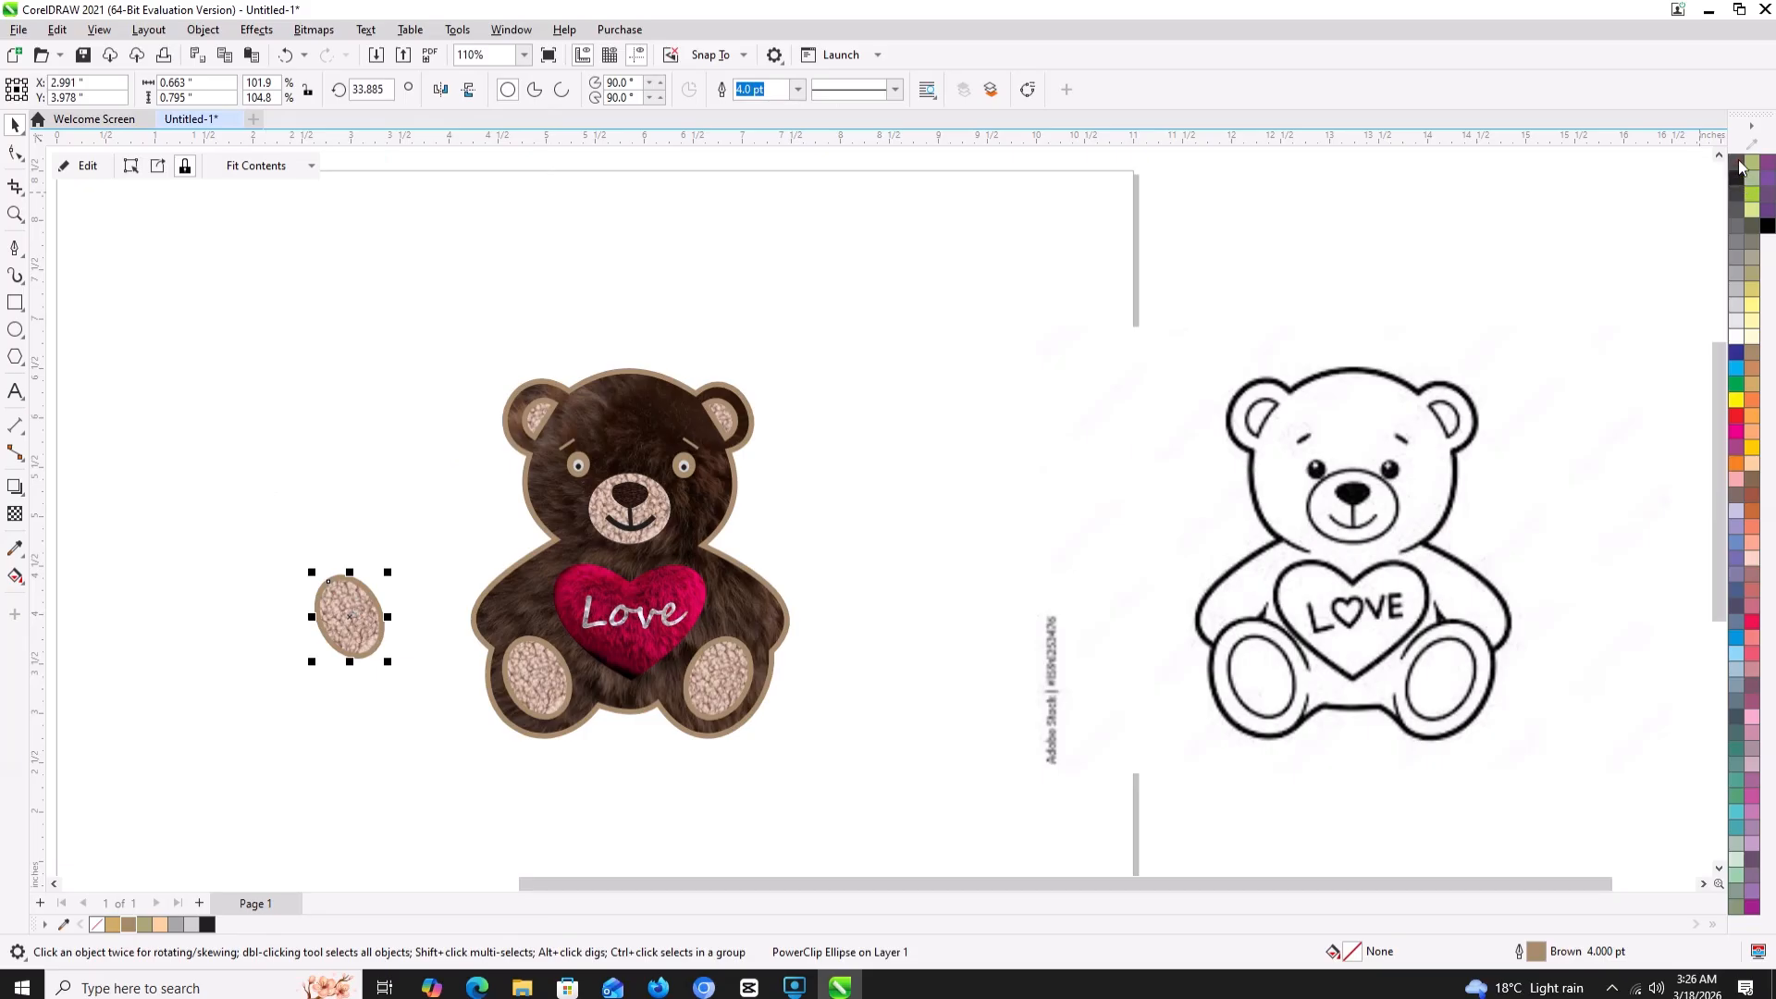
{"action": "right_click", "coordinate": [335, 618]}
{"action": "left_click", "coordinate": [378, 561]}
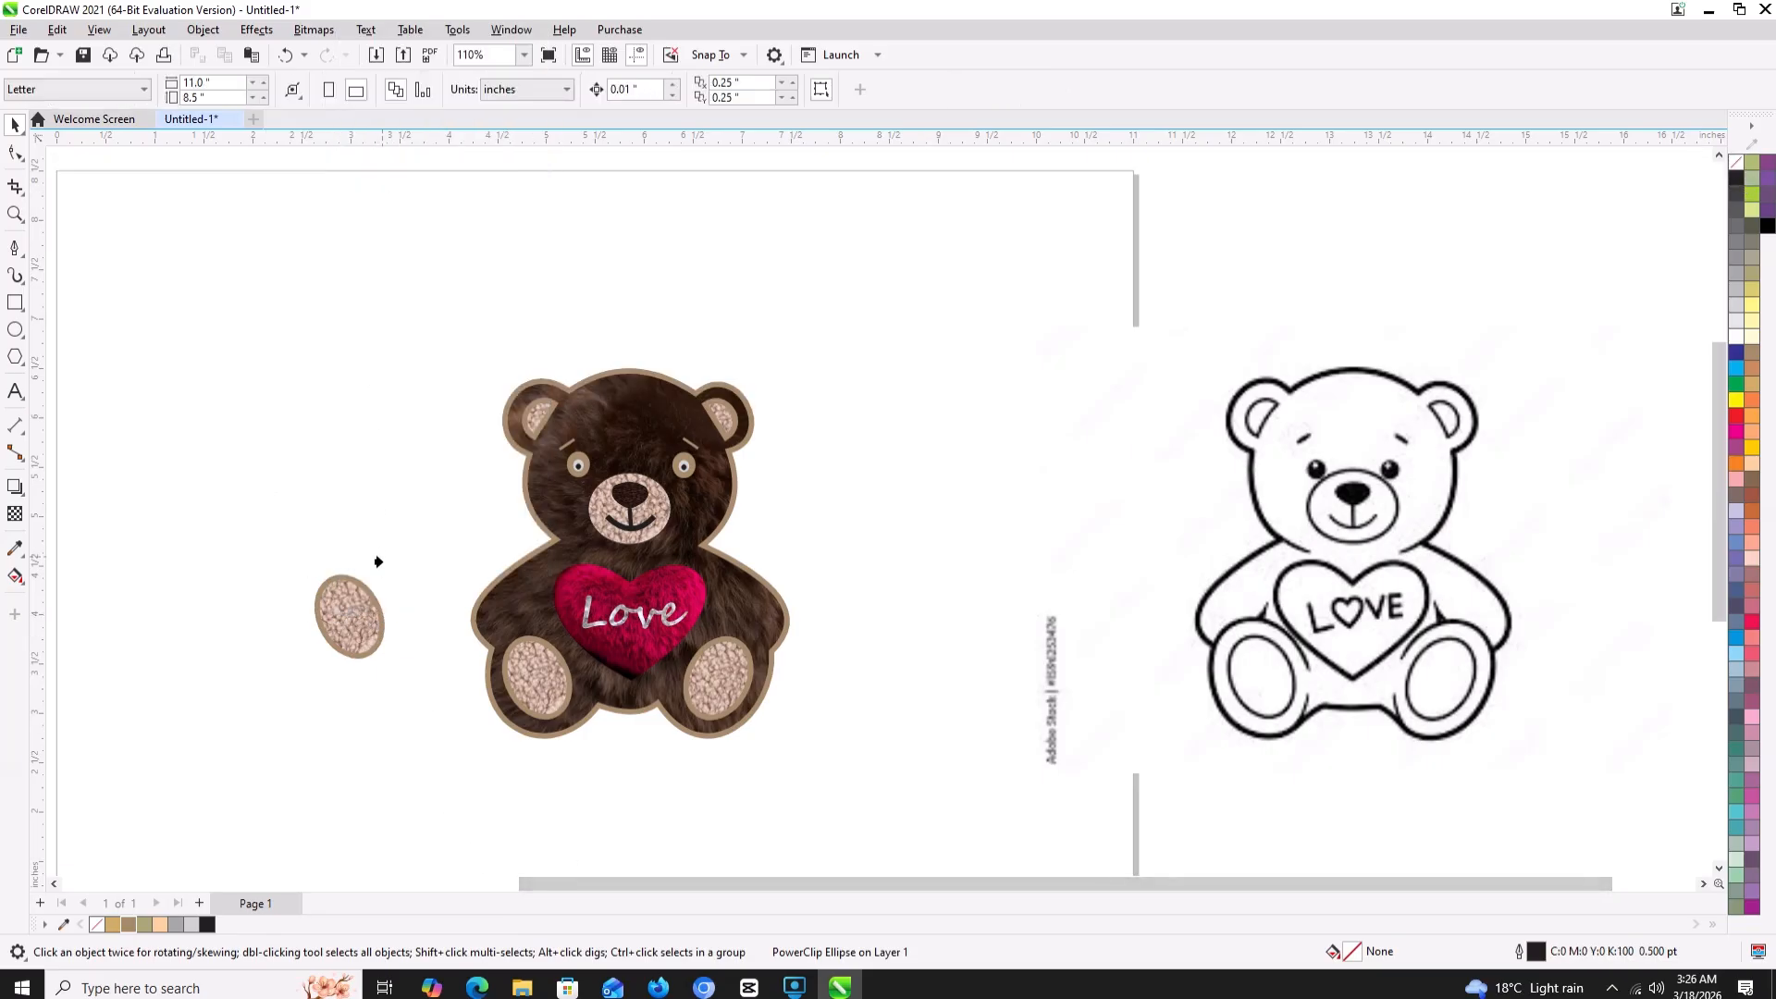
{"action": "left_click", "coordinate": [345, 607]}
{"action": "left_click", "coordinate": [953, 553]}
{"action": "left_click", "coordinate": [352, 599]}
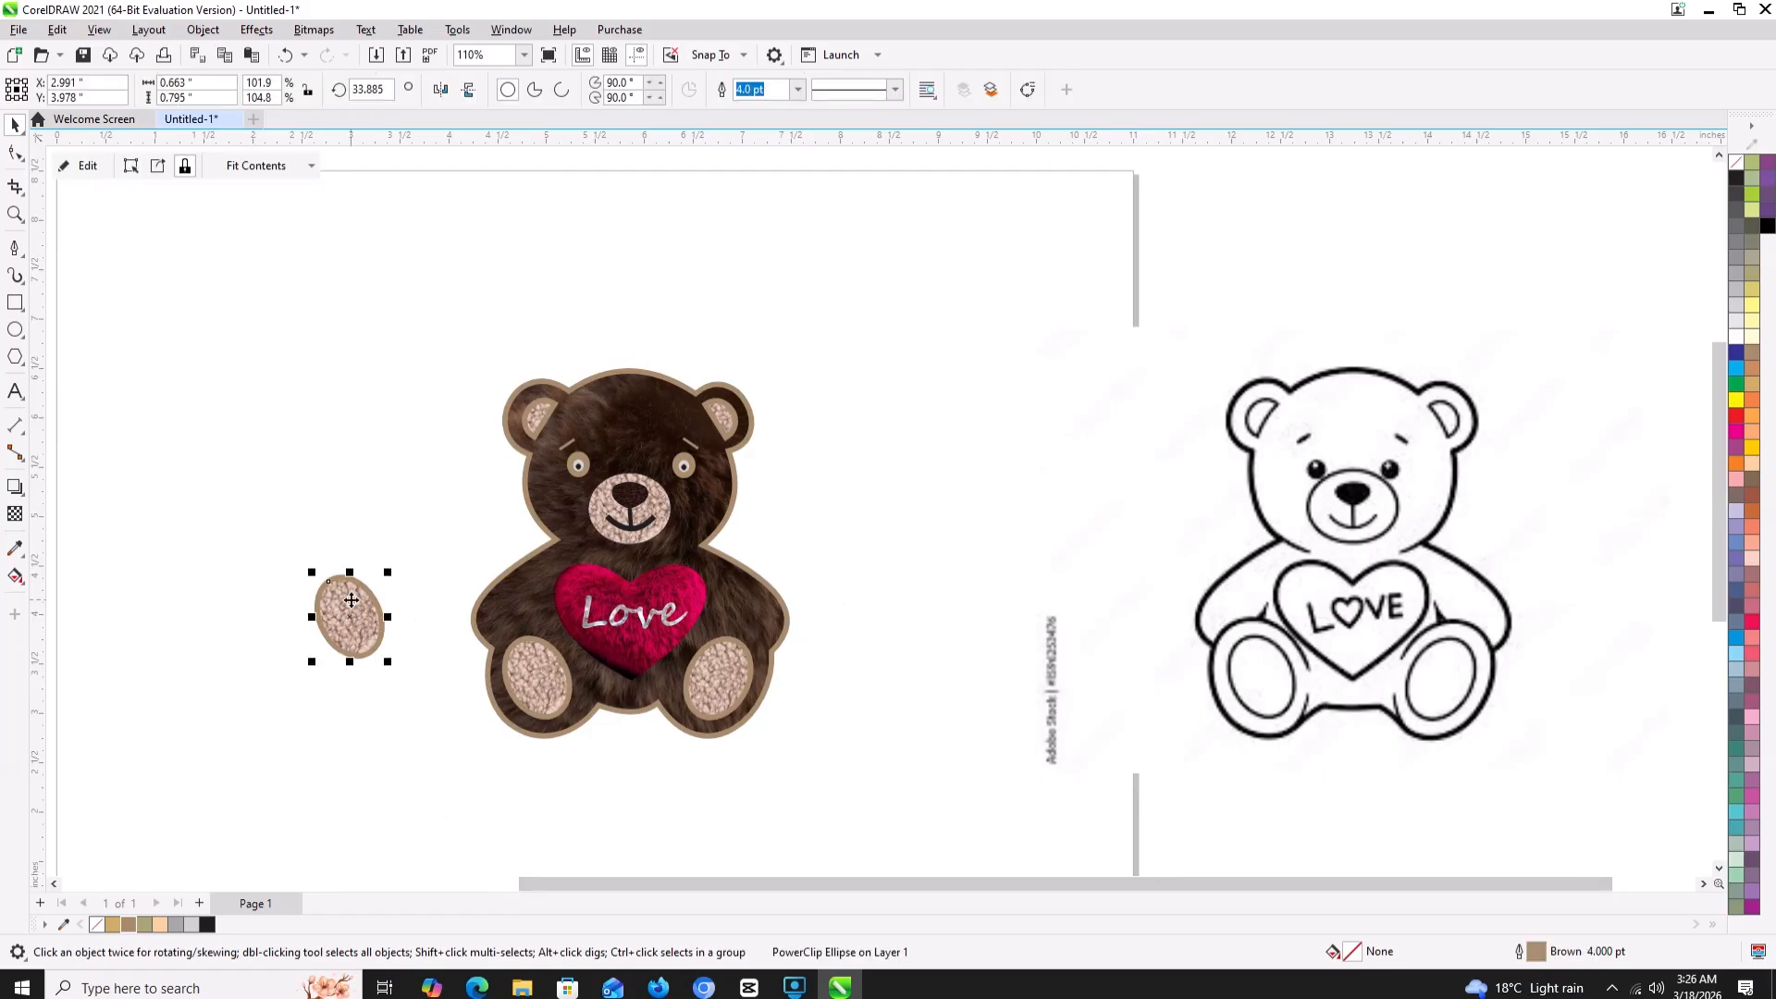
- Delete the fleece texture from inside the copied foot pad's PowerClip, finish editing and reposition the empty brown ellipse
{"action": "right_click", "coordinate": [352, 599]}
{"action": "left_click", "coordinate": [415, 50]}
{"action": "left_click", "coordinate": [269, 605]}
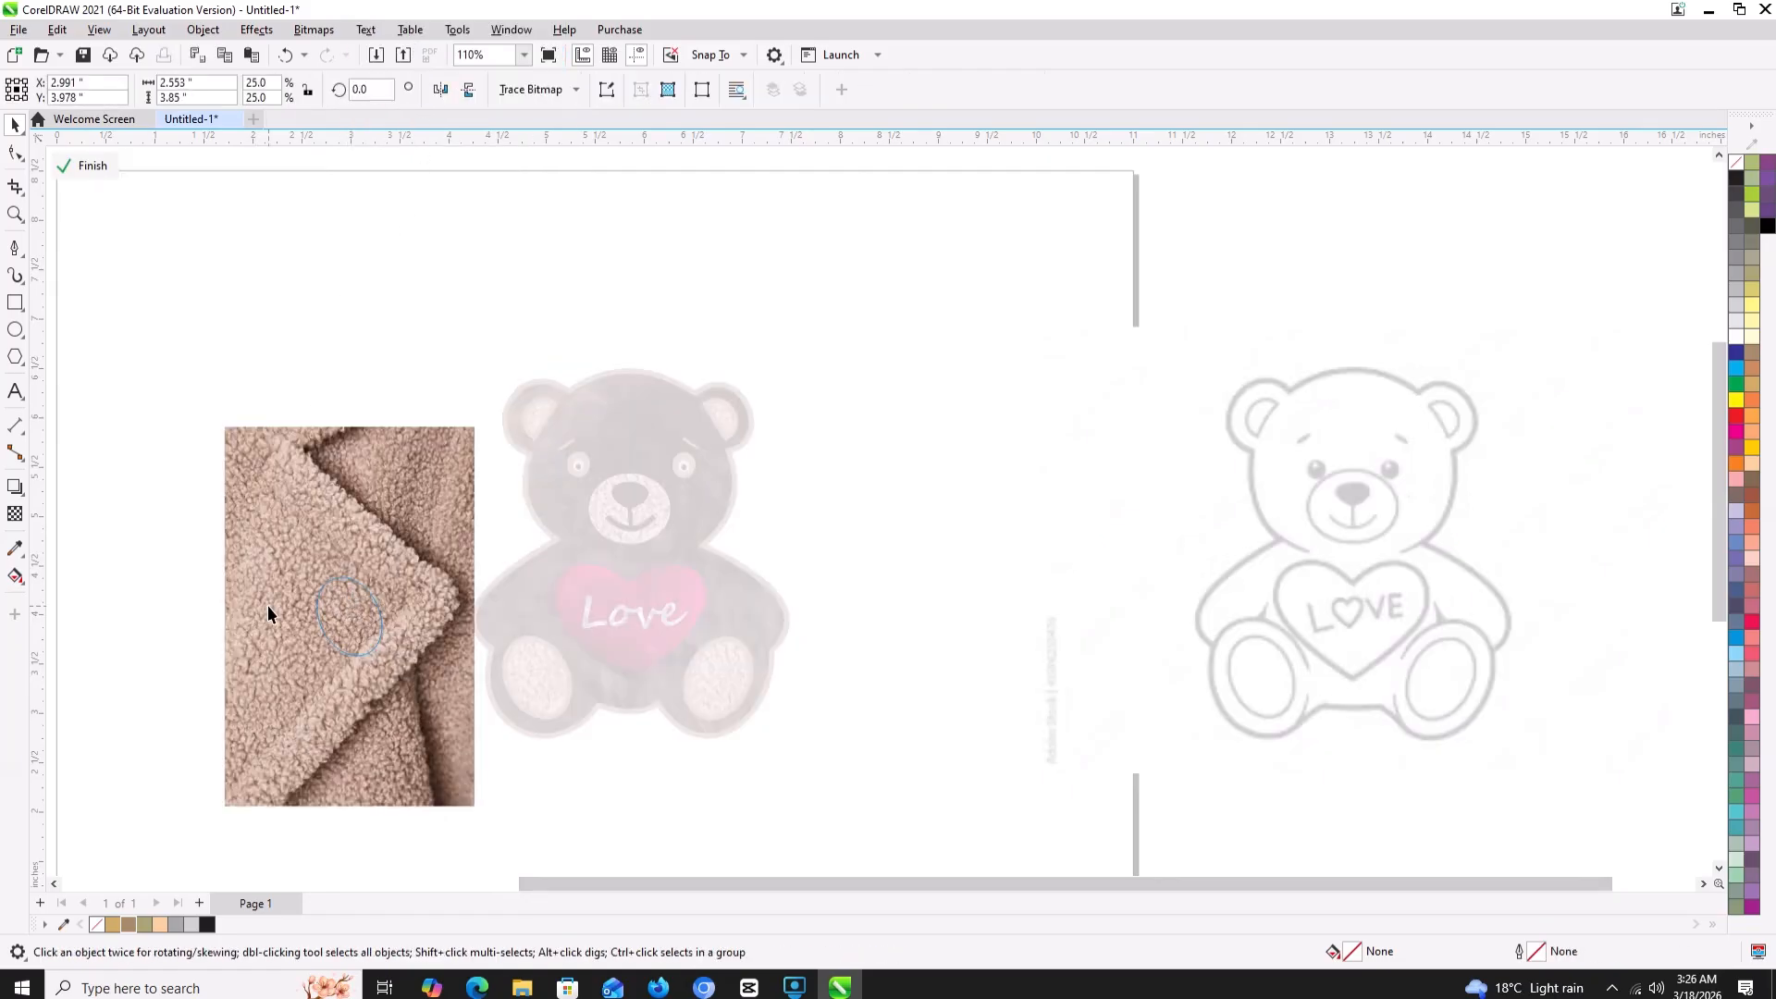
{"action": "key", "text": "Delete"}
{"action": "right_click", "coordinate": [340, 603]}
{"action": "left_click", "coordinate": [365, 608]}
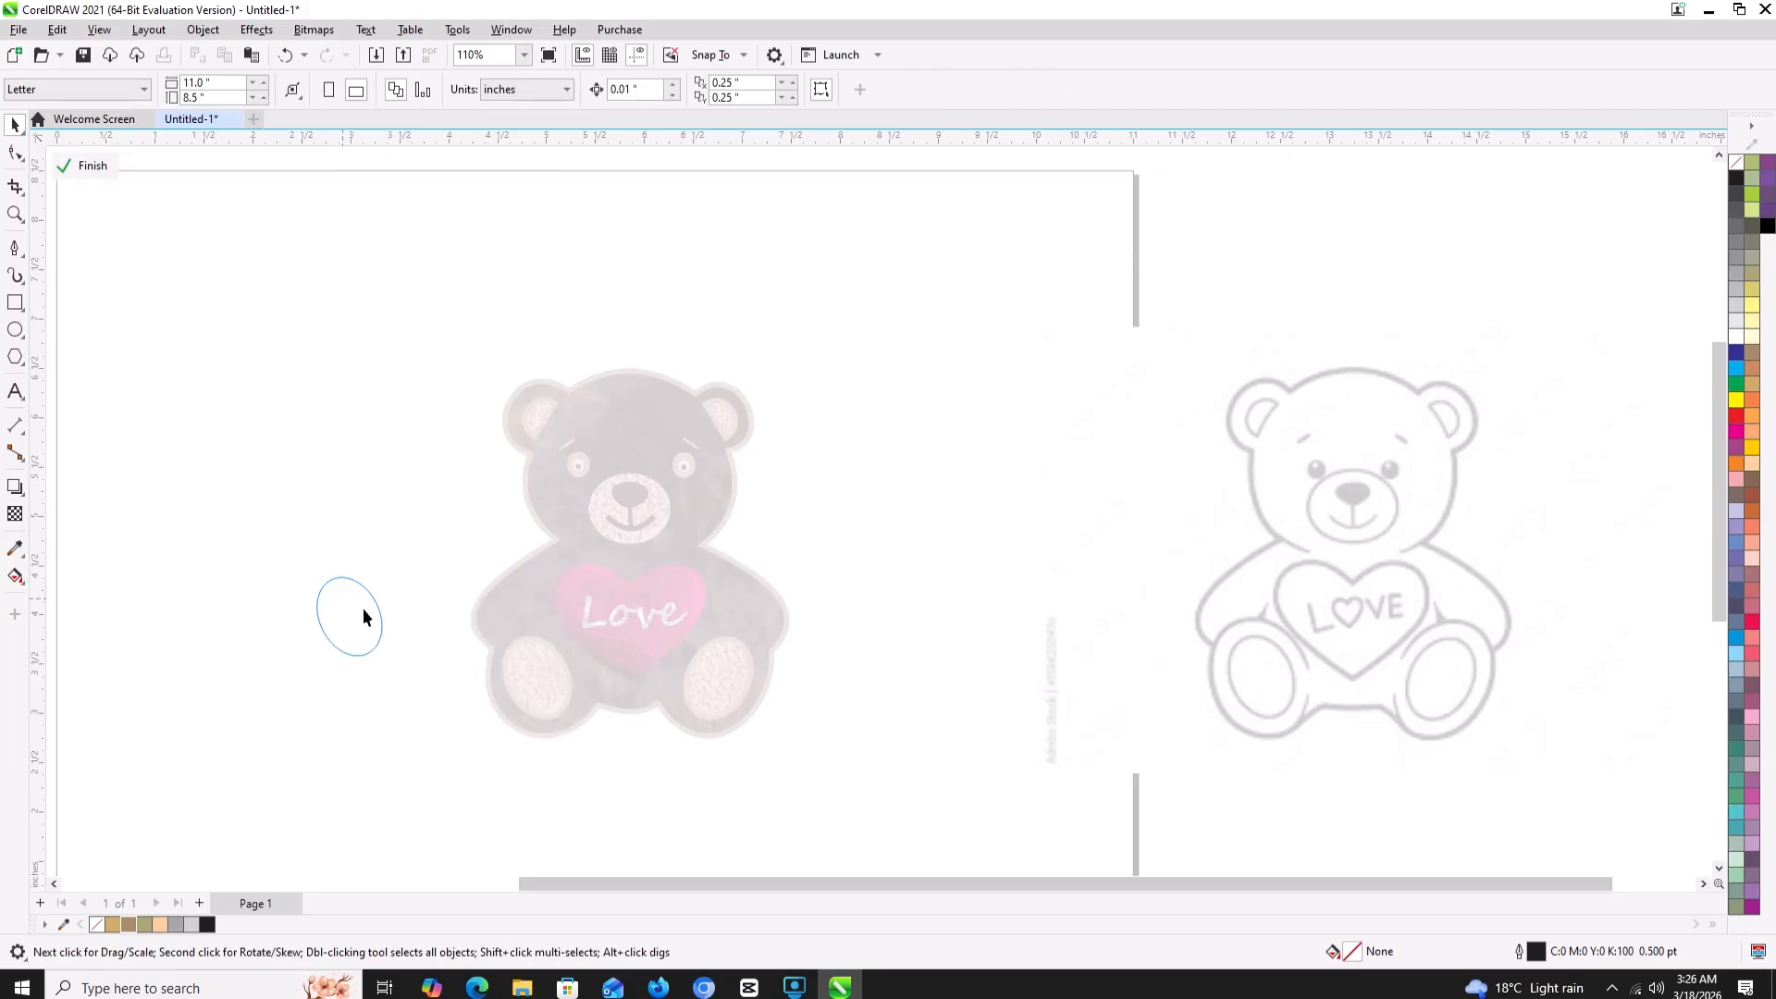
{"action": "double_click", "coordinate": [347, 619]}
{"action": "right_click", "coordinate": [359, 611]}
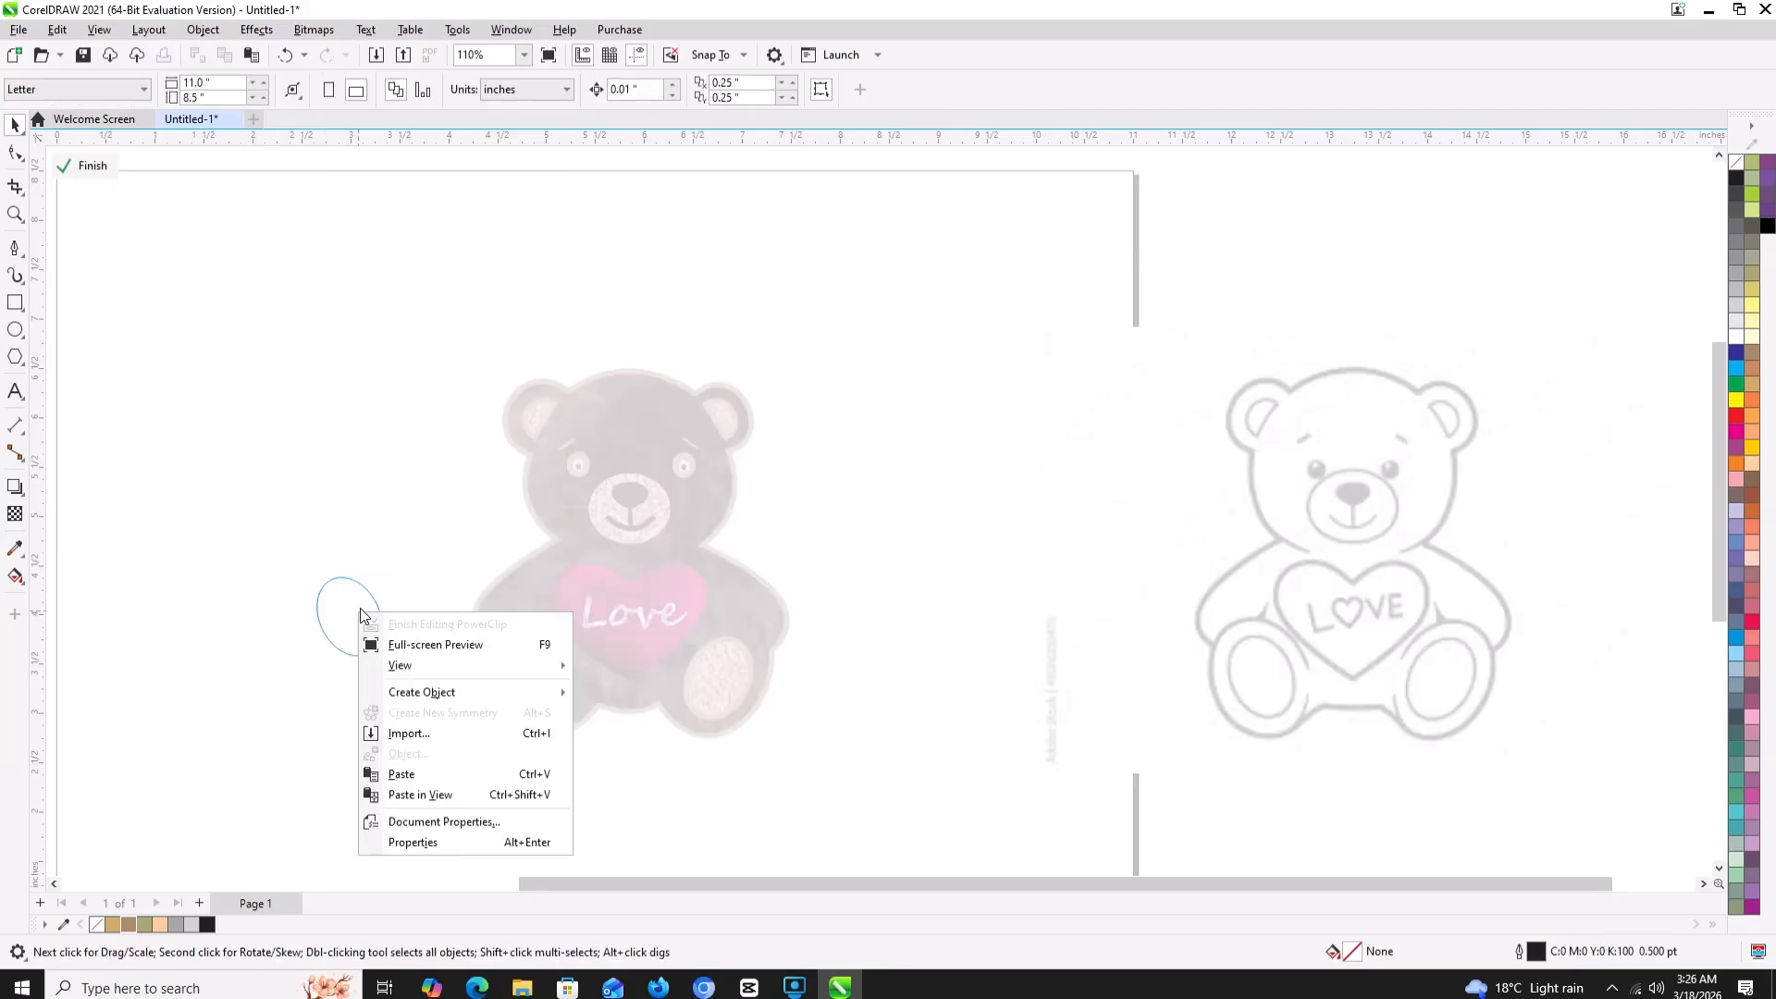
{"action": "left_click", "coordinate": [385, 628]}
{"action": "mouse_move", "coordinate": [351, 621]}
{"action": "left_mouse_down"}
{"action": "mouse_move", "coordinate": [355, 686]}
{"action": "mouse_move", "coordinate": [353, 595]}
{"action": "left_mouse_up"}
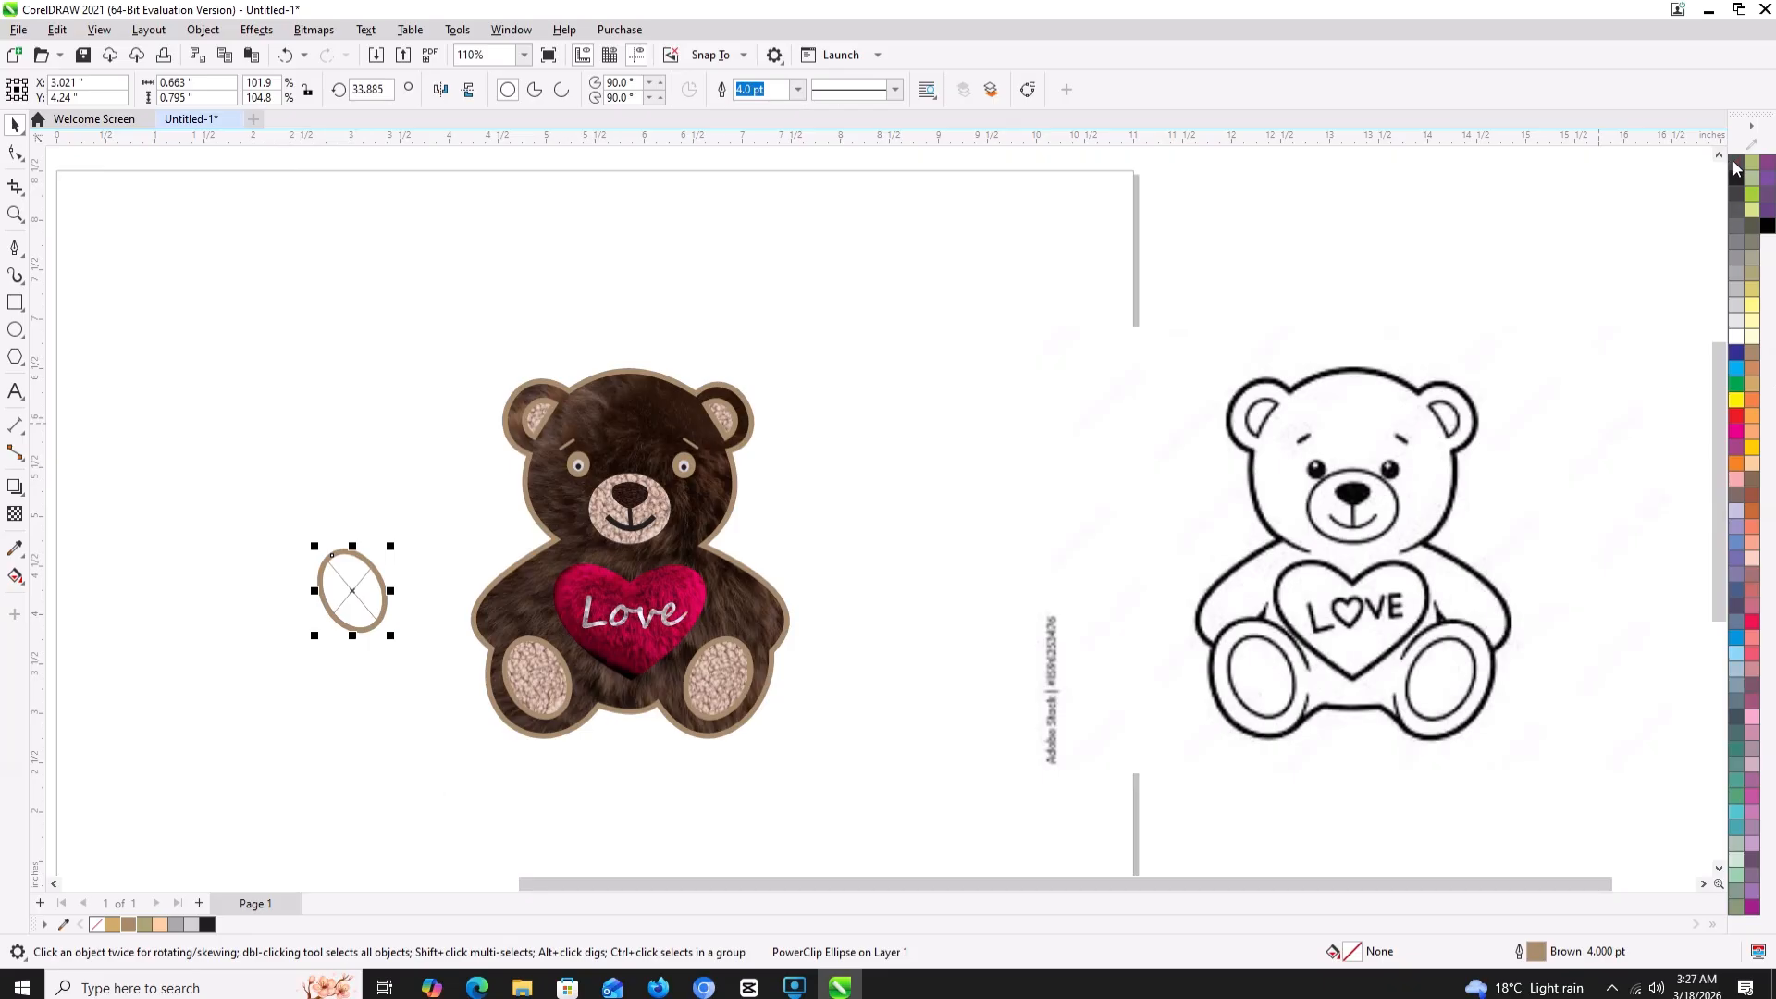
{"action": "mouse_move", "coordinate": [350, 588]}
{"action": "left_mouse_down"}
{"action": "mouse_move", "coordinate": [309, 614]}
{"action": "mouse_move", "coordinate": [529, 625]}
{"action": "mouse_move", "coordinate": [340, 609]}
{"action": "left_mouse_up"}
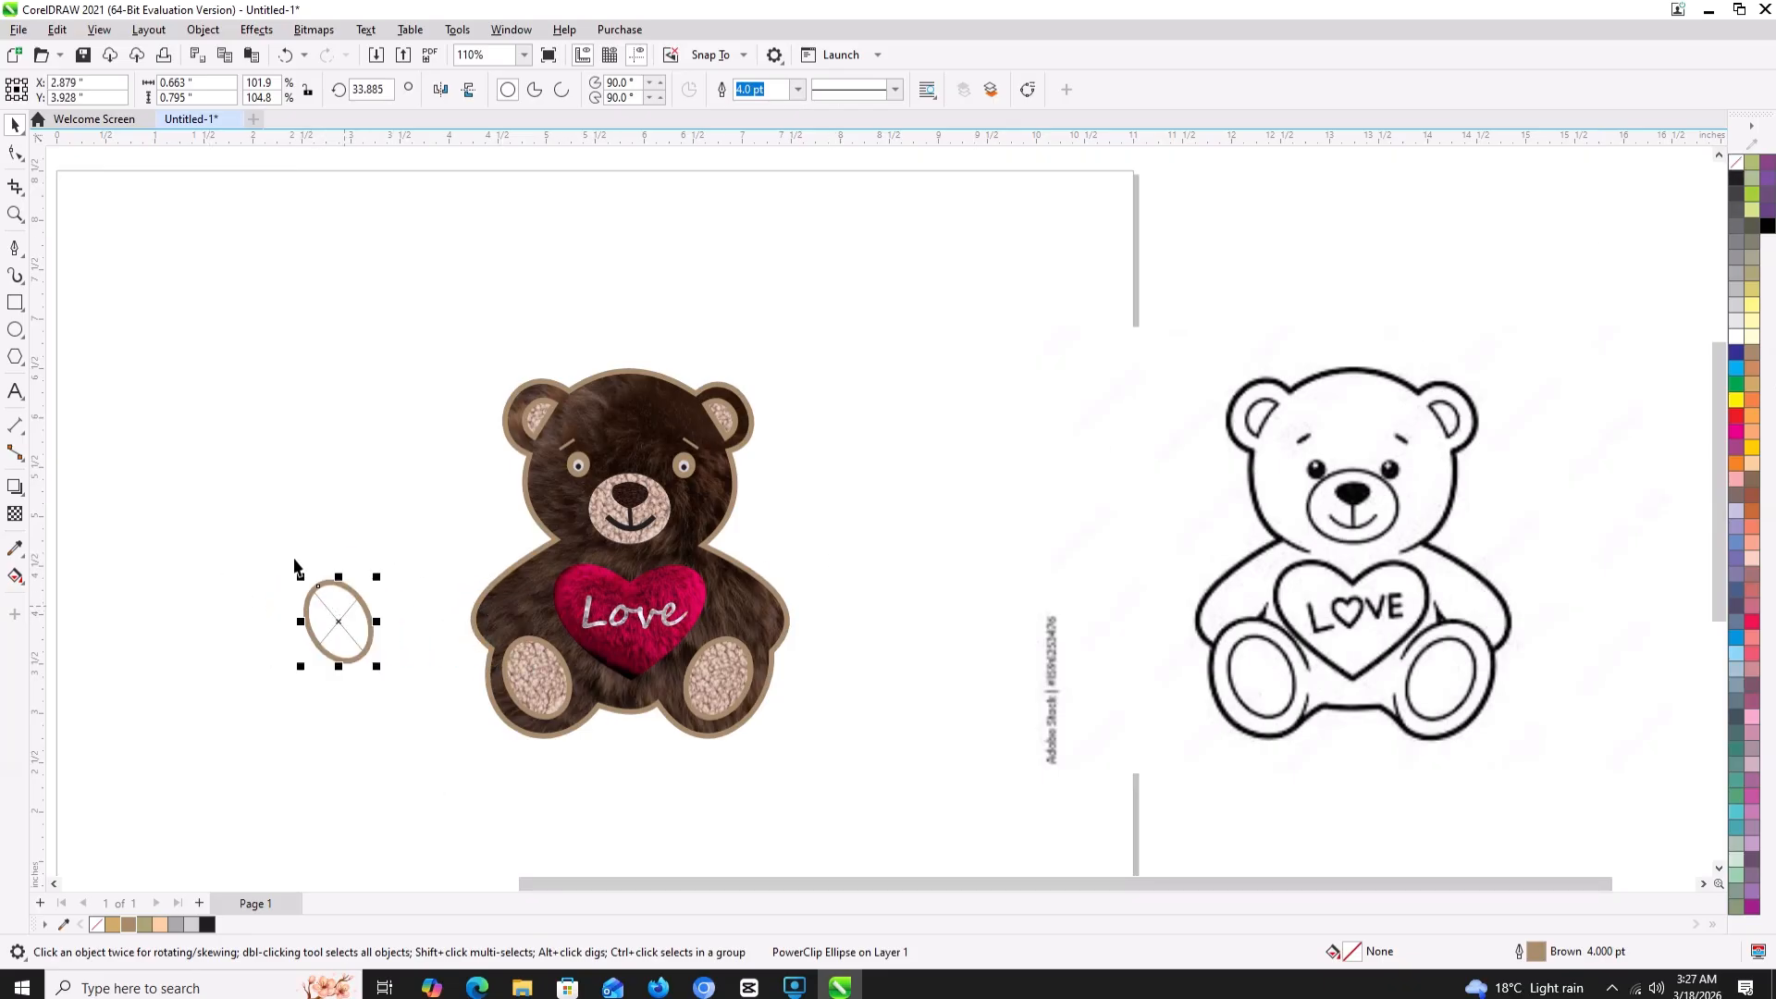
- Try to draw a tilted ellipse about 0.7 by 0.78 inches over the empty brown ellipse
{"action": "left_click", "coordinate": [14, 330]}
{"action": "left_click", "coordinate": [309, 599]}
{"action": "mouse_move", "coordinate": [381, 669]}
{"action": "left_mouse_down"}
{"action": "mouse_move", "coordinate": [358, 658]}
{"action": "mouse_move", "coordinate": [371, 670]}
{"action": "left_mouse_up"}
{"action": "left_click", "coordinate": [340, 629]}
{"action": "left_click_drag", "start_coordinate": [306, 586], "coordinate": [282, 612]}
{"action": "left_click", "coordinate": [336, 631]}
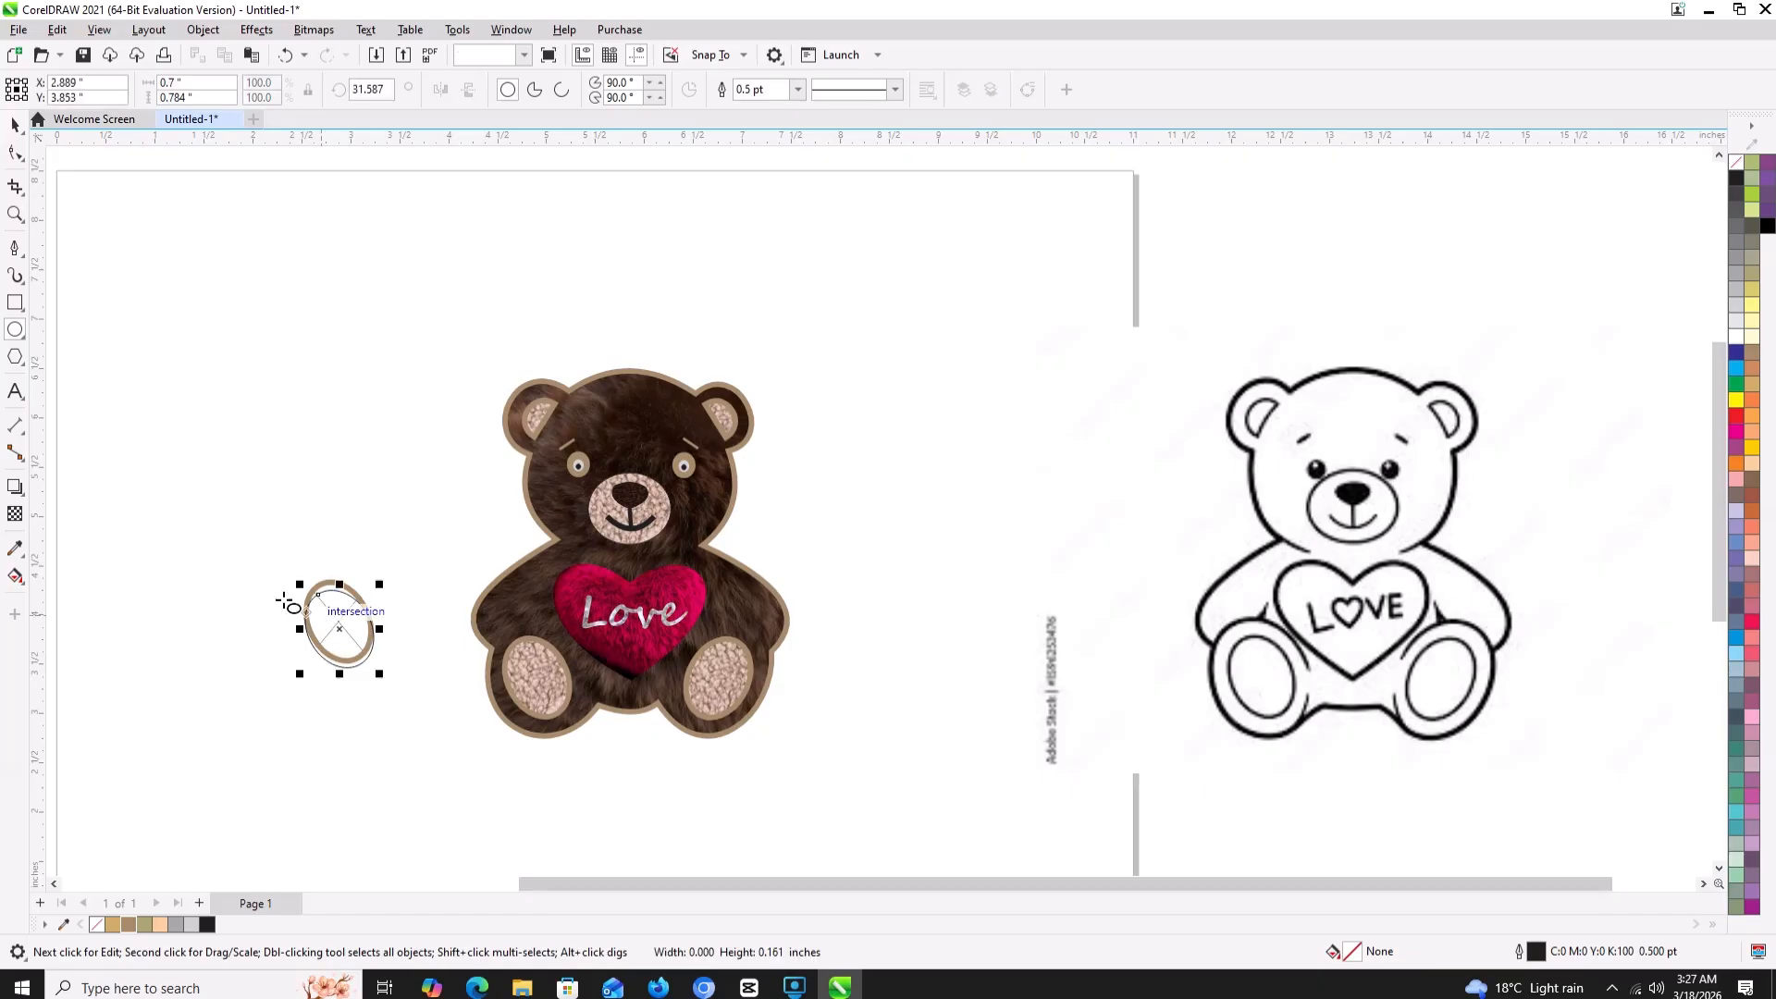
{"action": "left_click", "coordinate": [14, 124]}
- Enlarge the empty brown ellipse to about 0.96 by 1.09 inches and place it around the foot pad left of the heart
{"action": "left_click_drag", "start_coordinate": [339, 629], "coordinate": [298, 610]}
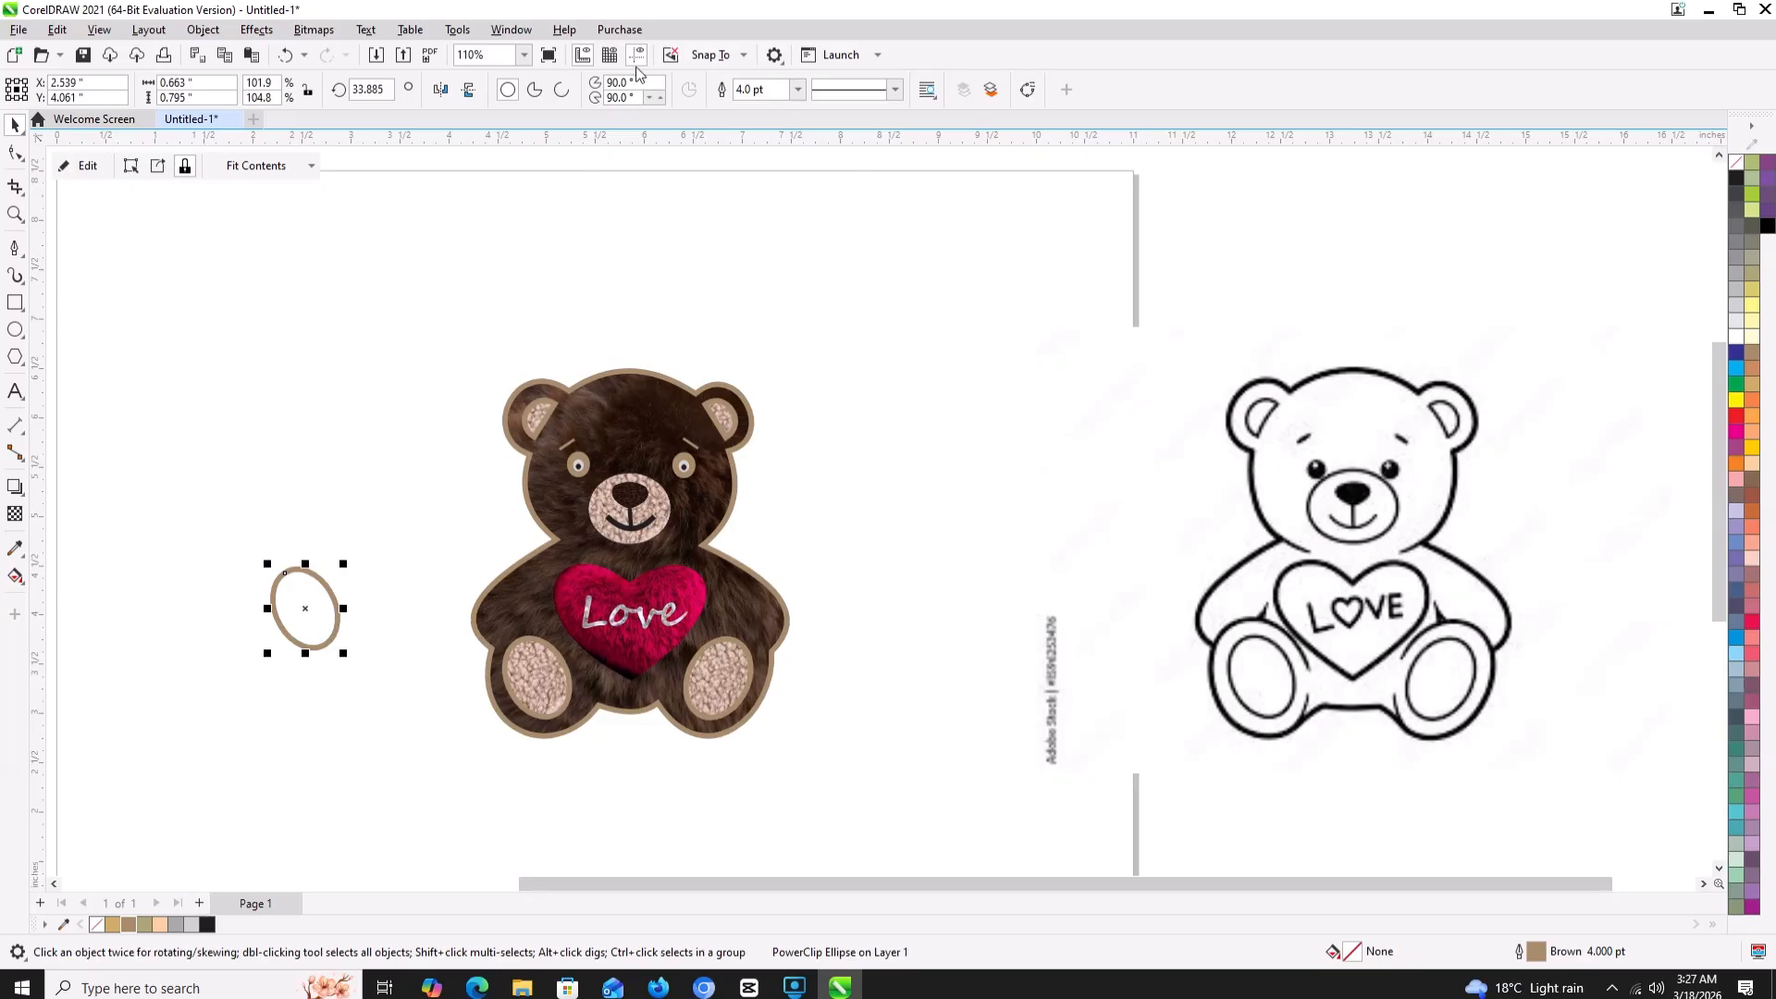
{"action": "left_click_drag", "start_coordinate": [343, 653], "coordinate": [380, 694]}
{"action": "left_click_drag", "start_coordinate": [315, 626], "coordinate": [528, 676]}
{"action": "key", "text": "ctrl+z"}
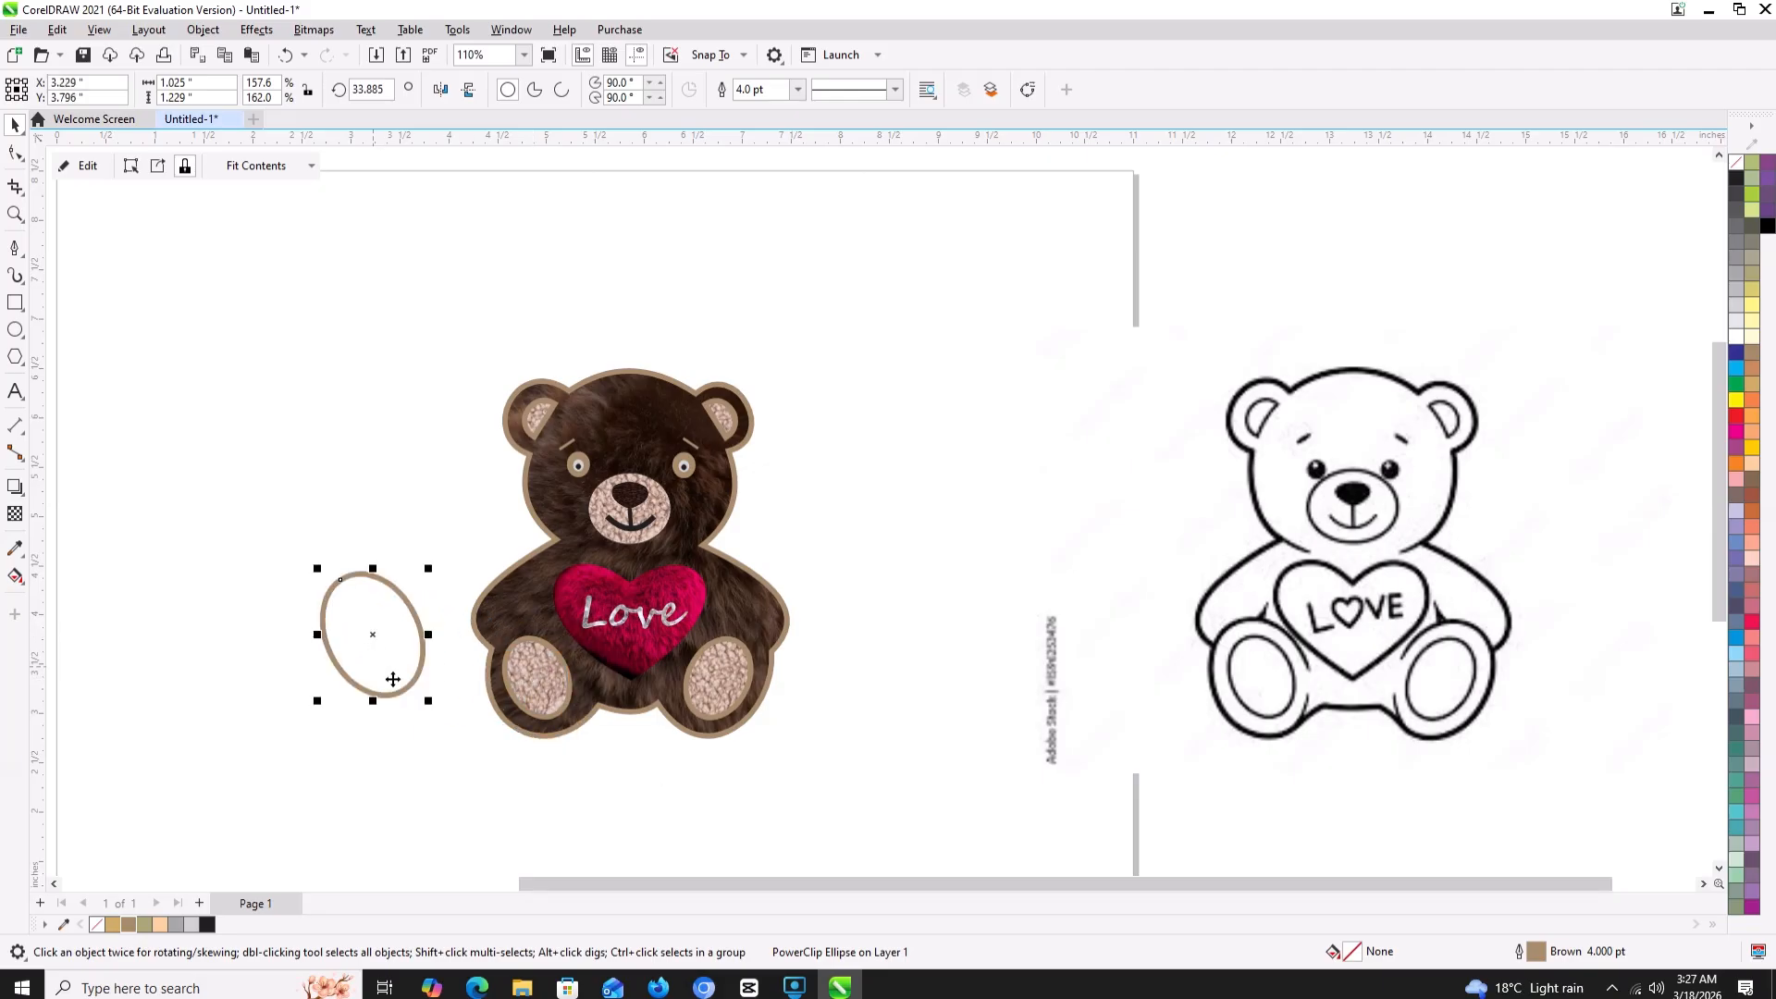
{"action": "left_click_drag", "start_coordinate": [373, 635], "coordinate": [589, 683]}
{"action": "left_click_drag", "start_coordinate": [533, 630], "coordinate": [533, 619]}
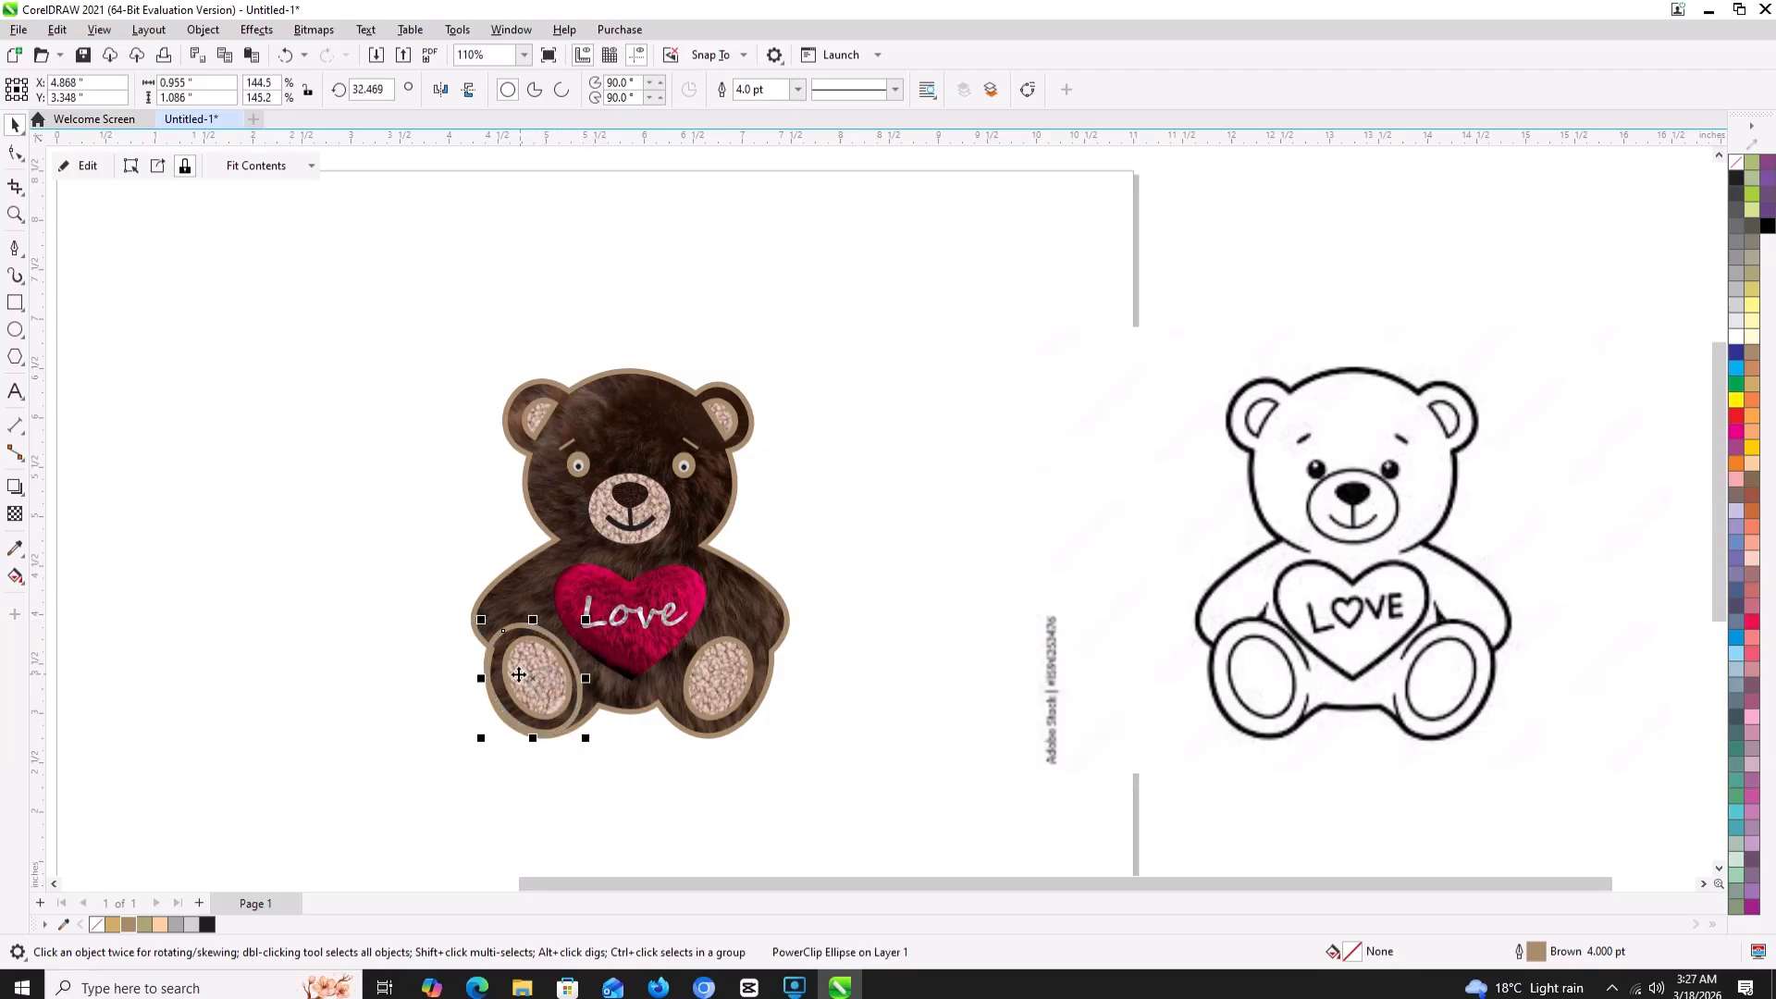
- Resize the brown ellipse to about 0.95 by 1.08 inches and shift it to fit the foot's outer edge
{"action": "scroll", "coordinate": [486, 684], "scroll_direction": "up", "scroll_amount": 2}
{"action": "key", "text": "Escape"}
{"action": "left_click", "coordinate": [530, 602]}
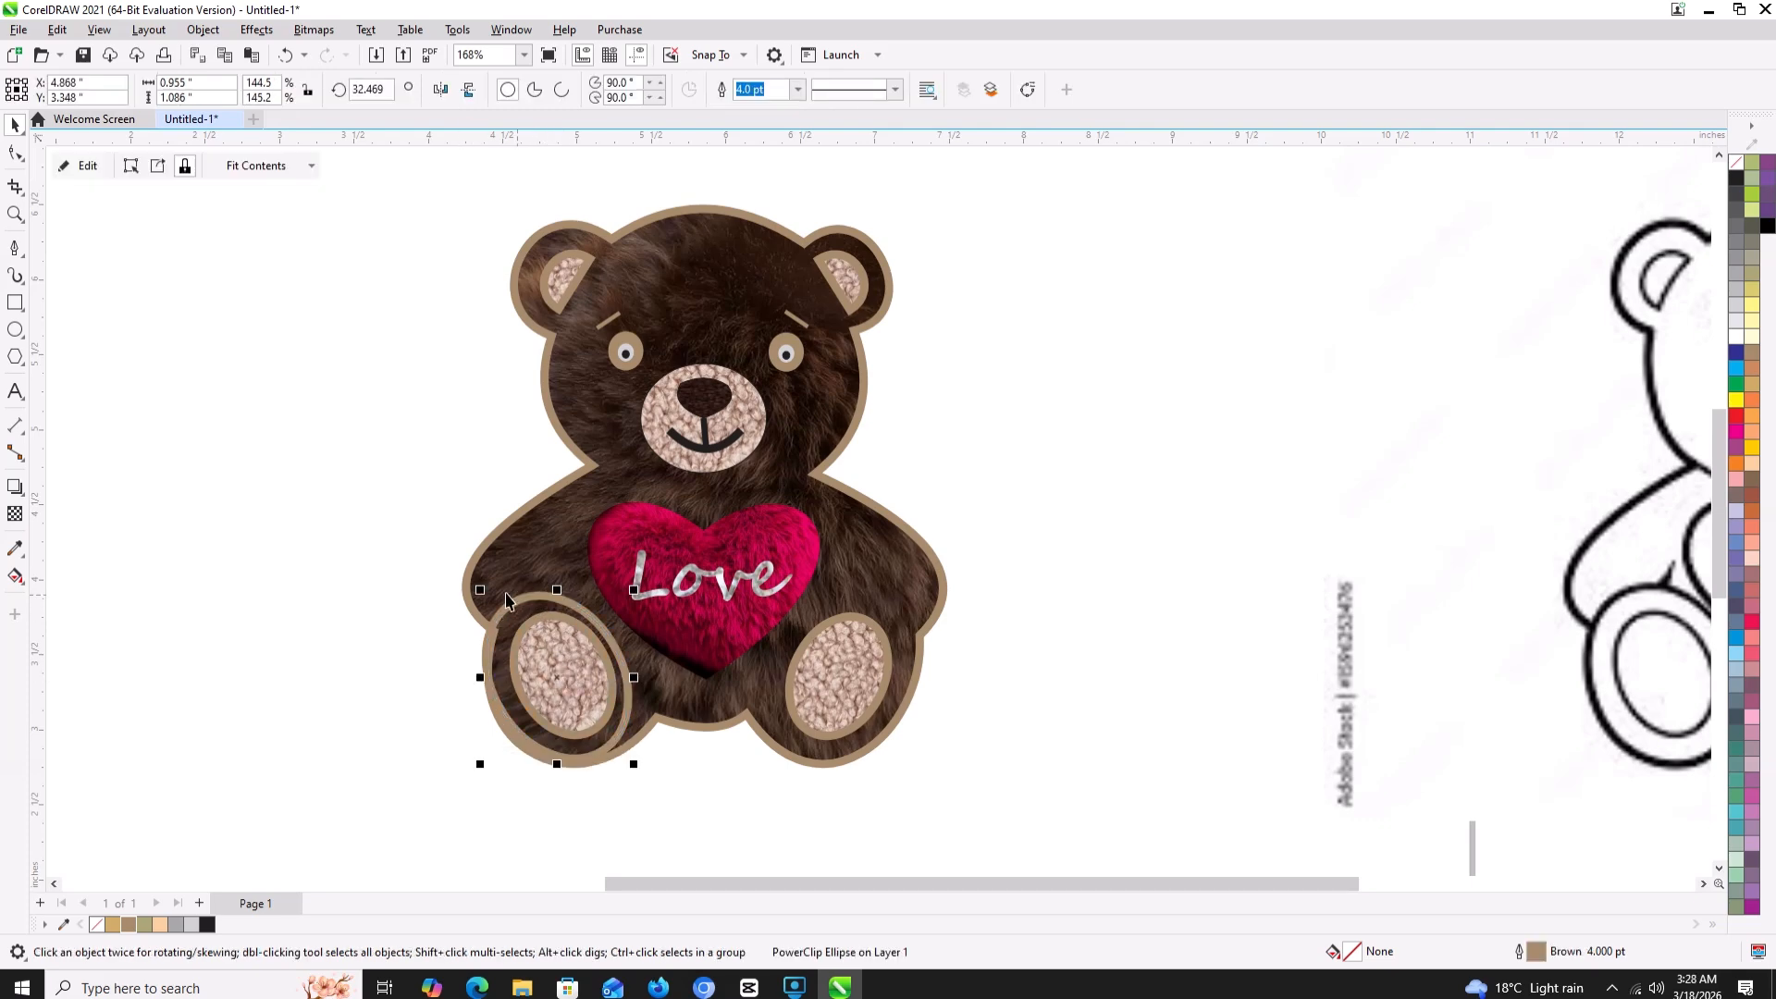
{"action": "left_click_drag", "start_coordinate": [480, 590], "coordinate": [485, 596]}
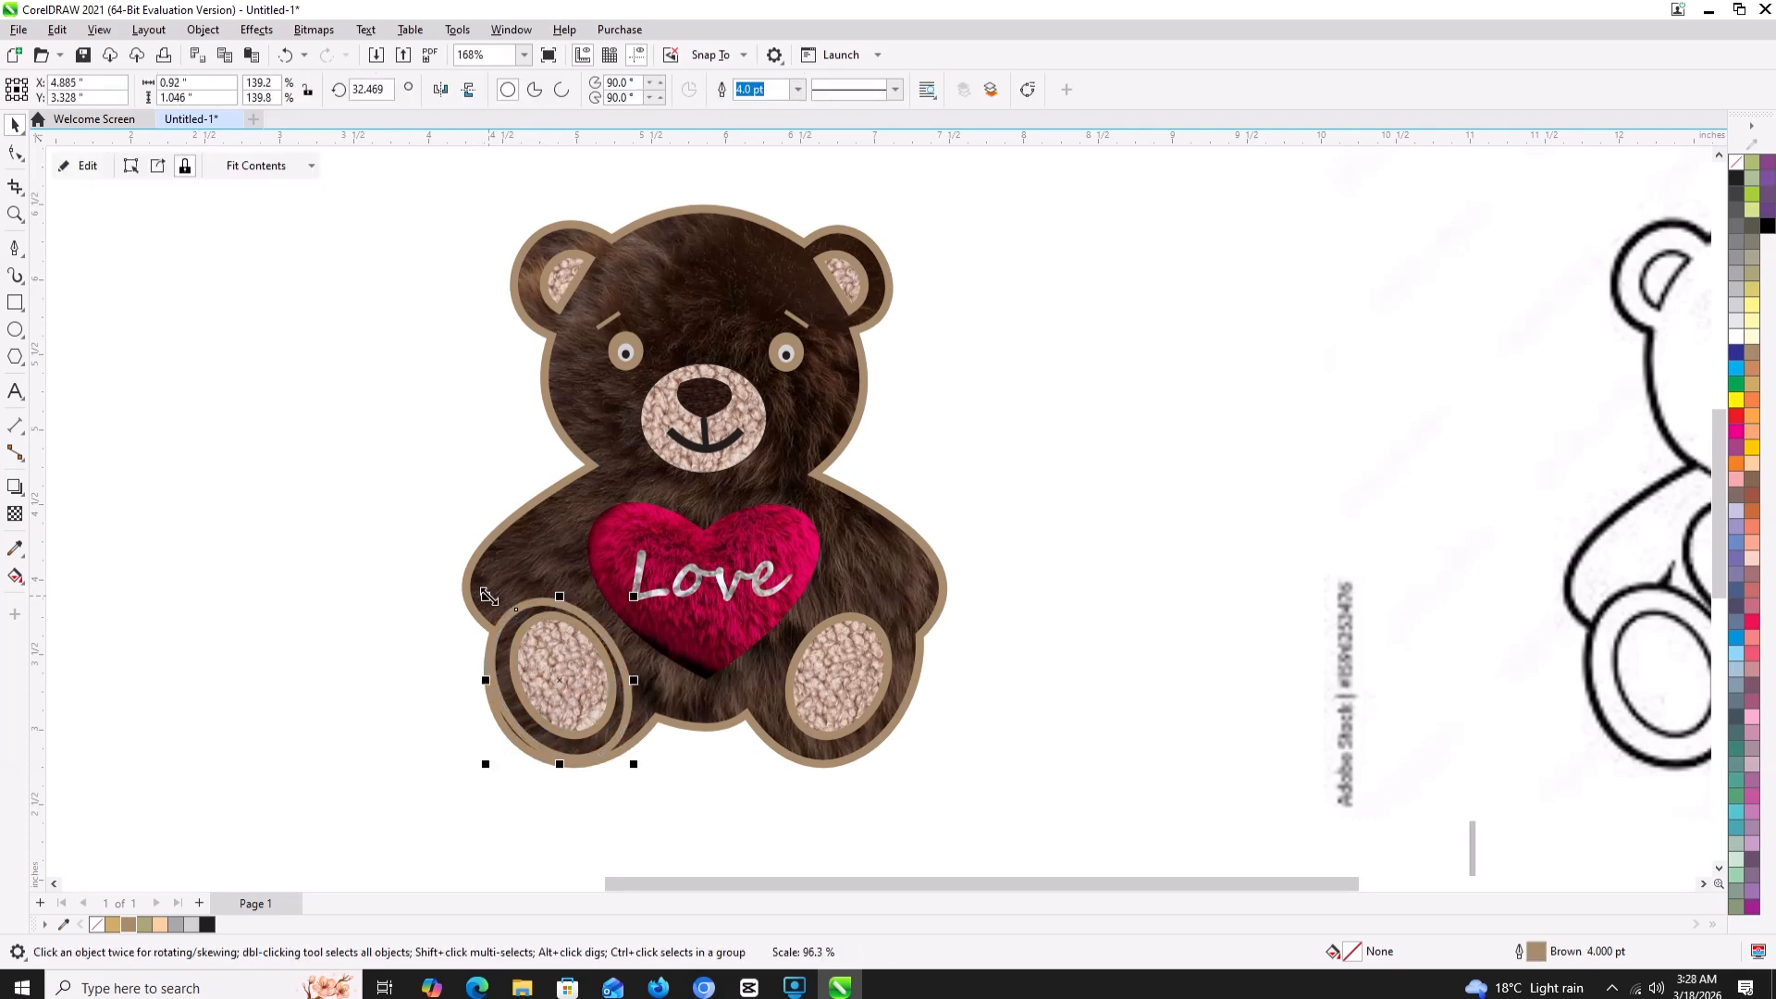
{"action": "left_click", "coordinate": [358, 624]}
{"action": "left_click", "coordinate": [623, 722]}
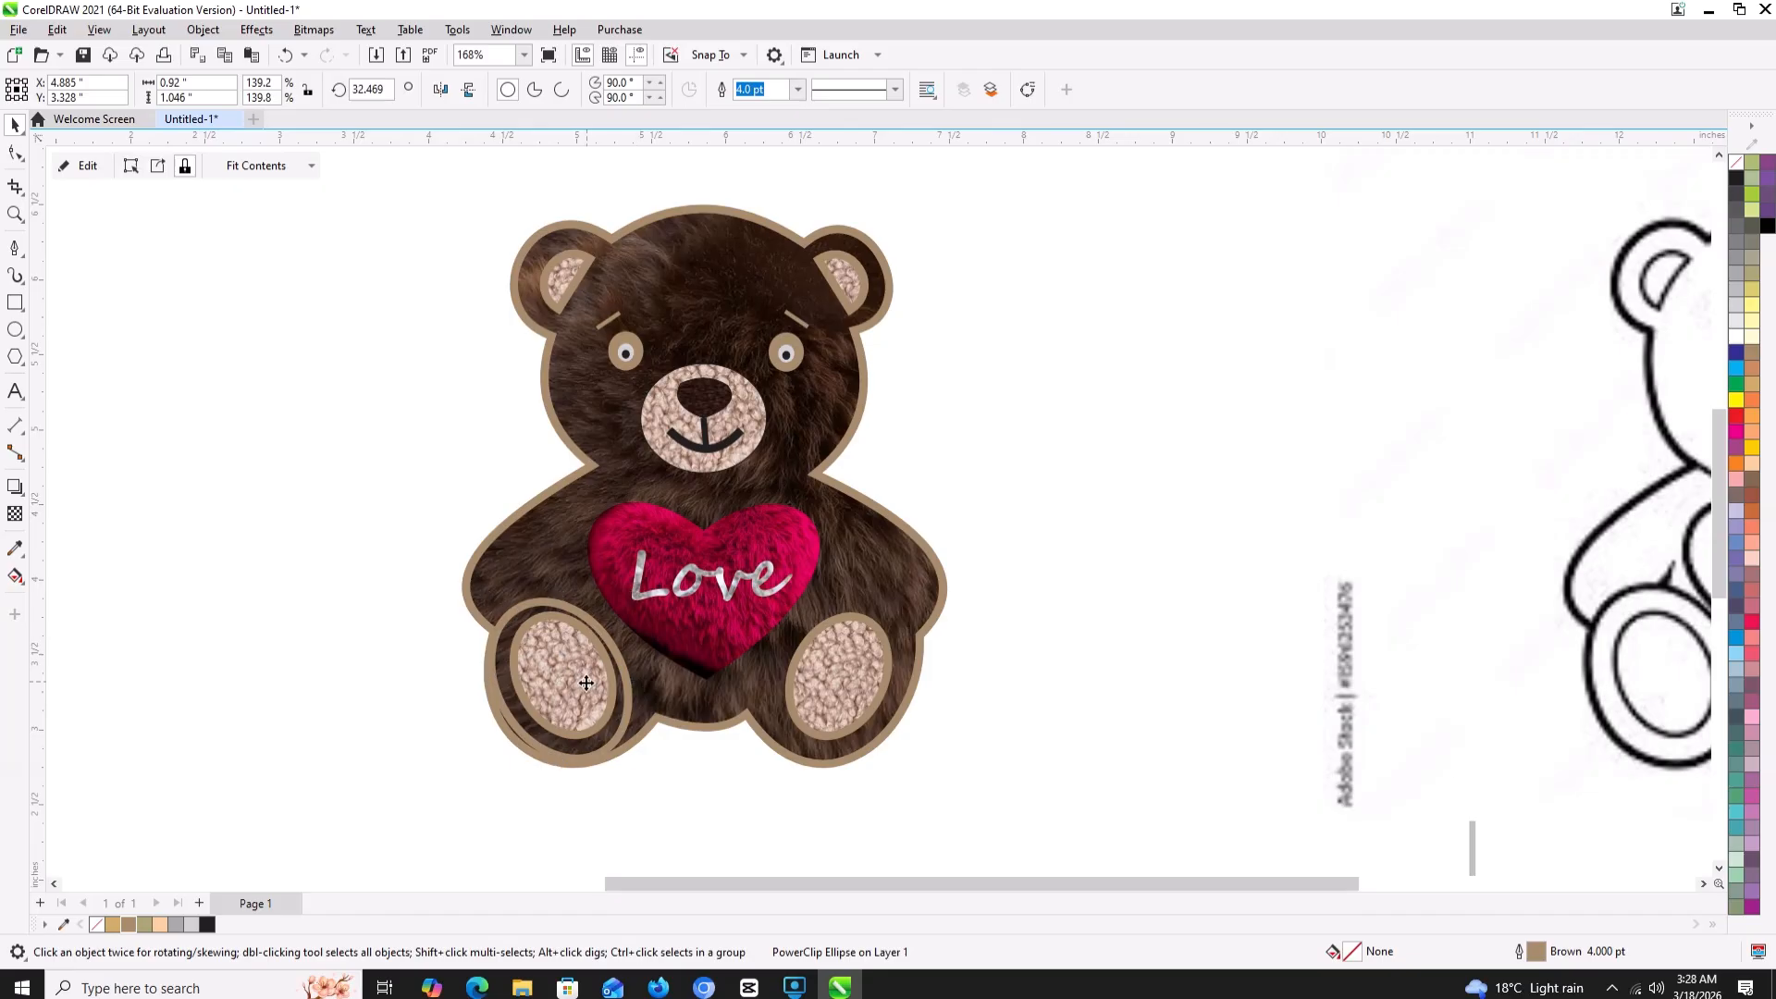
{"action": "left_click", "coordinate": [415, 692]}
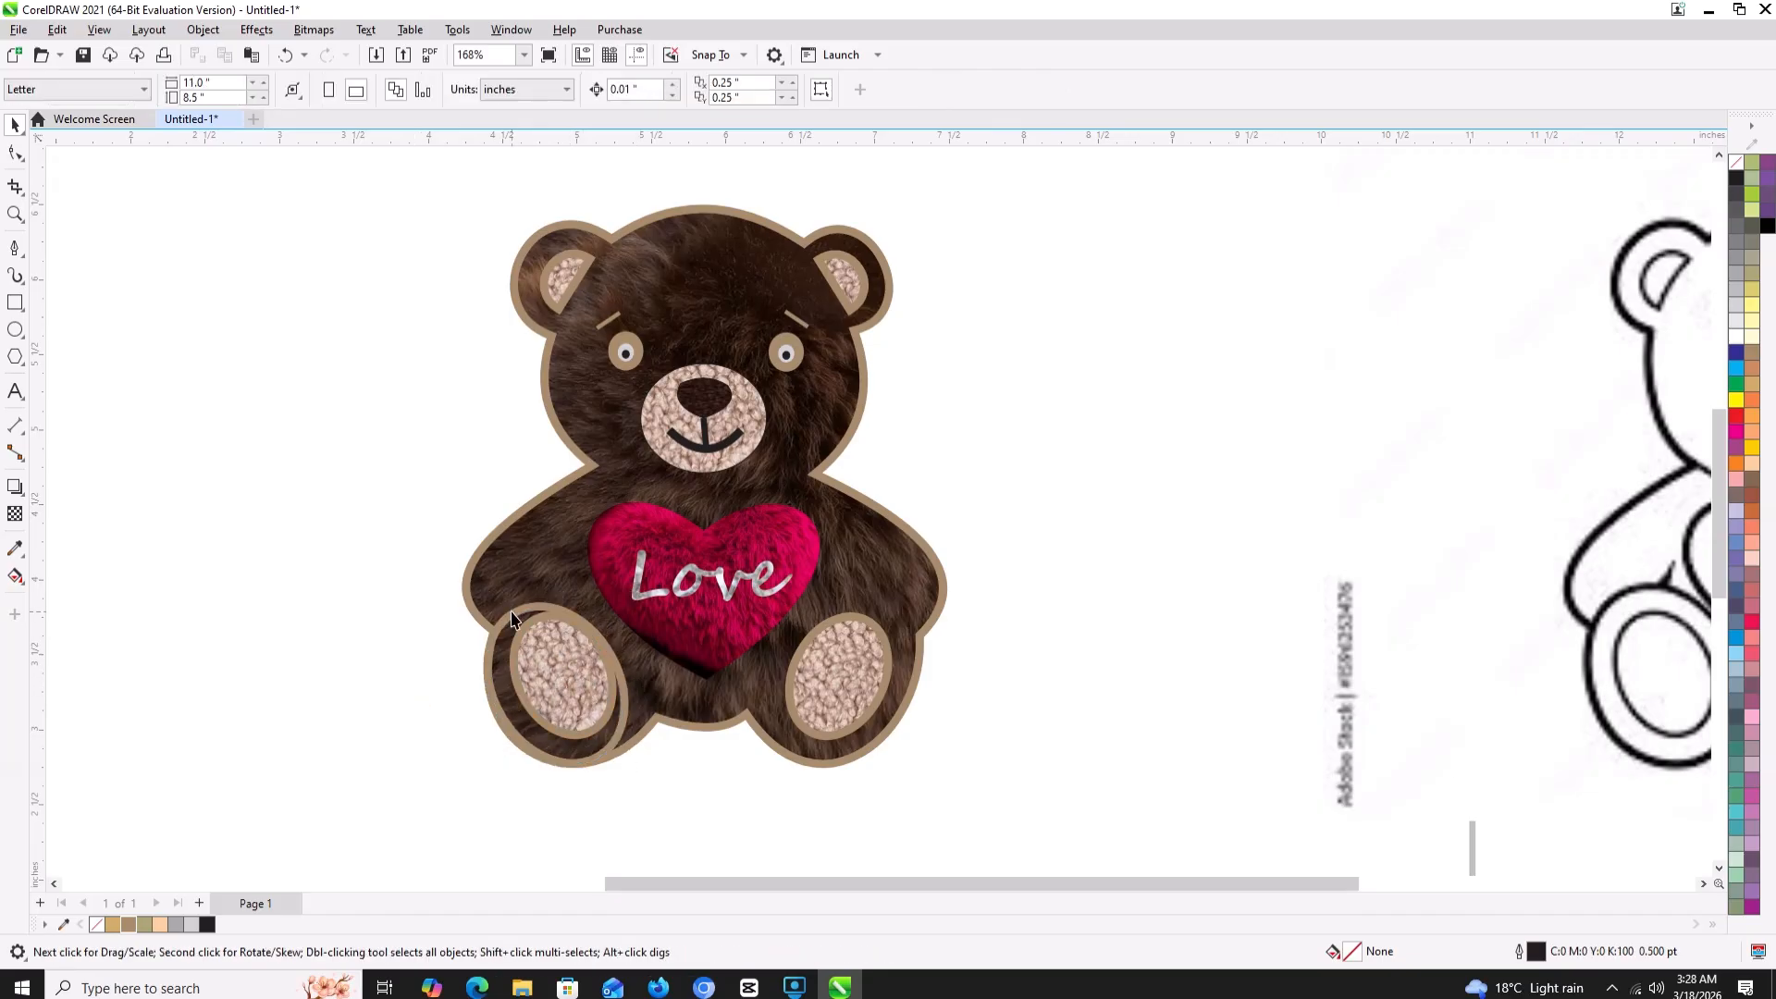
{"action": "left_click", "coordinate": [513, 619]}
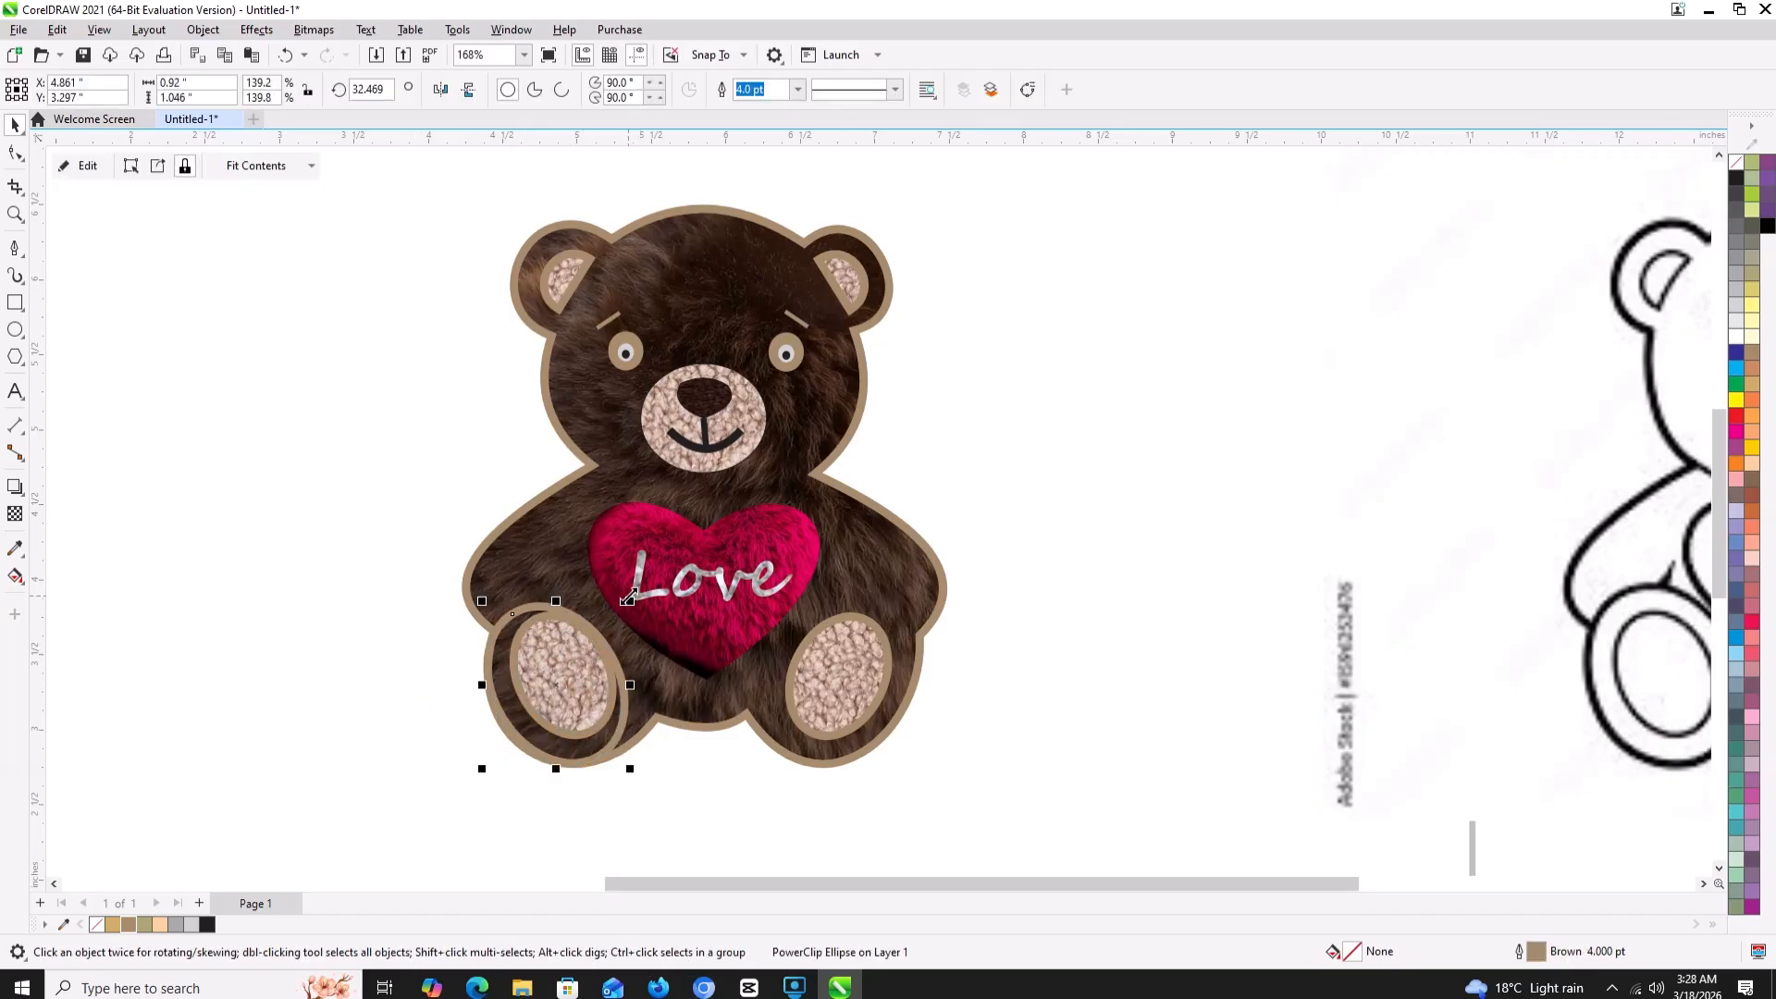
{"action": "left_click_drag", "start_coordinate": [632, 600], "coordinate": [631, 593]}
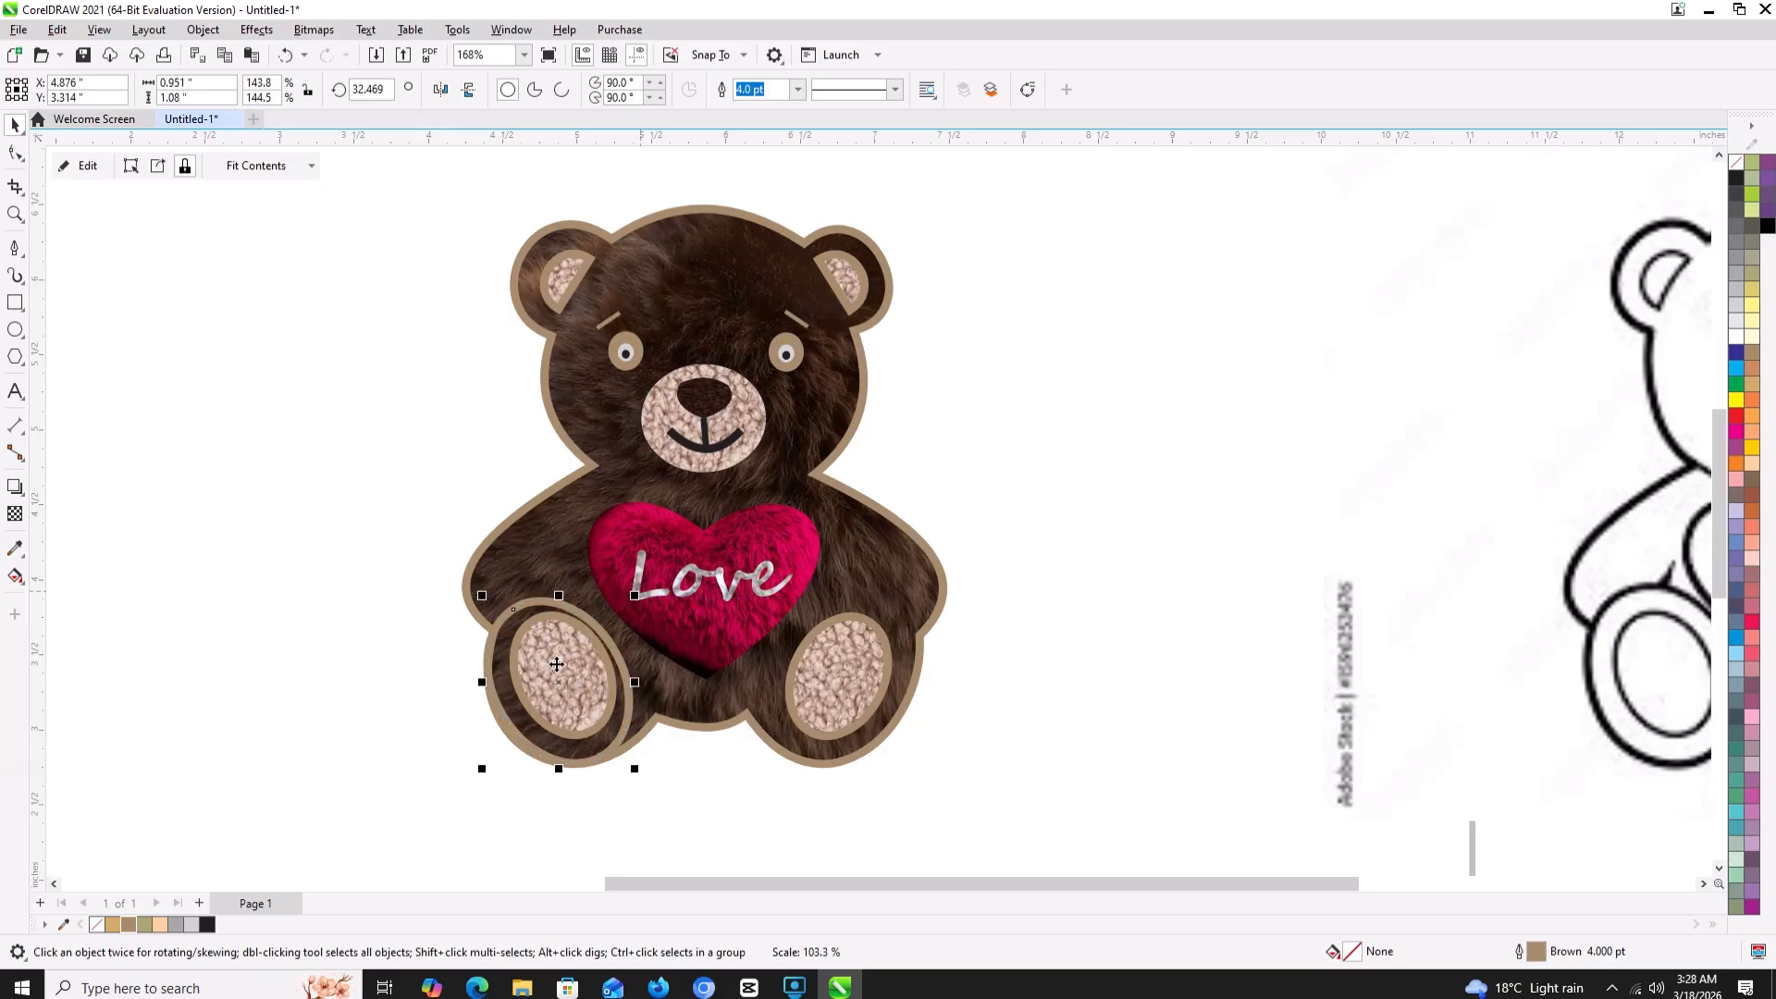
- Move the brown ellipse off the foot into the space beside the bear and make an overlapping duplicate of it
{"action": "left_click_drag", "start_coordinate": [560, 693], "coordinate": [294, 645]}
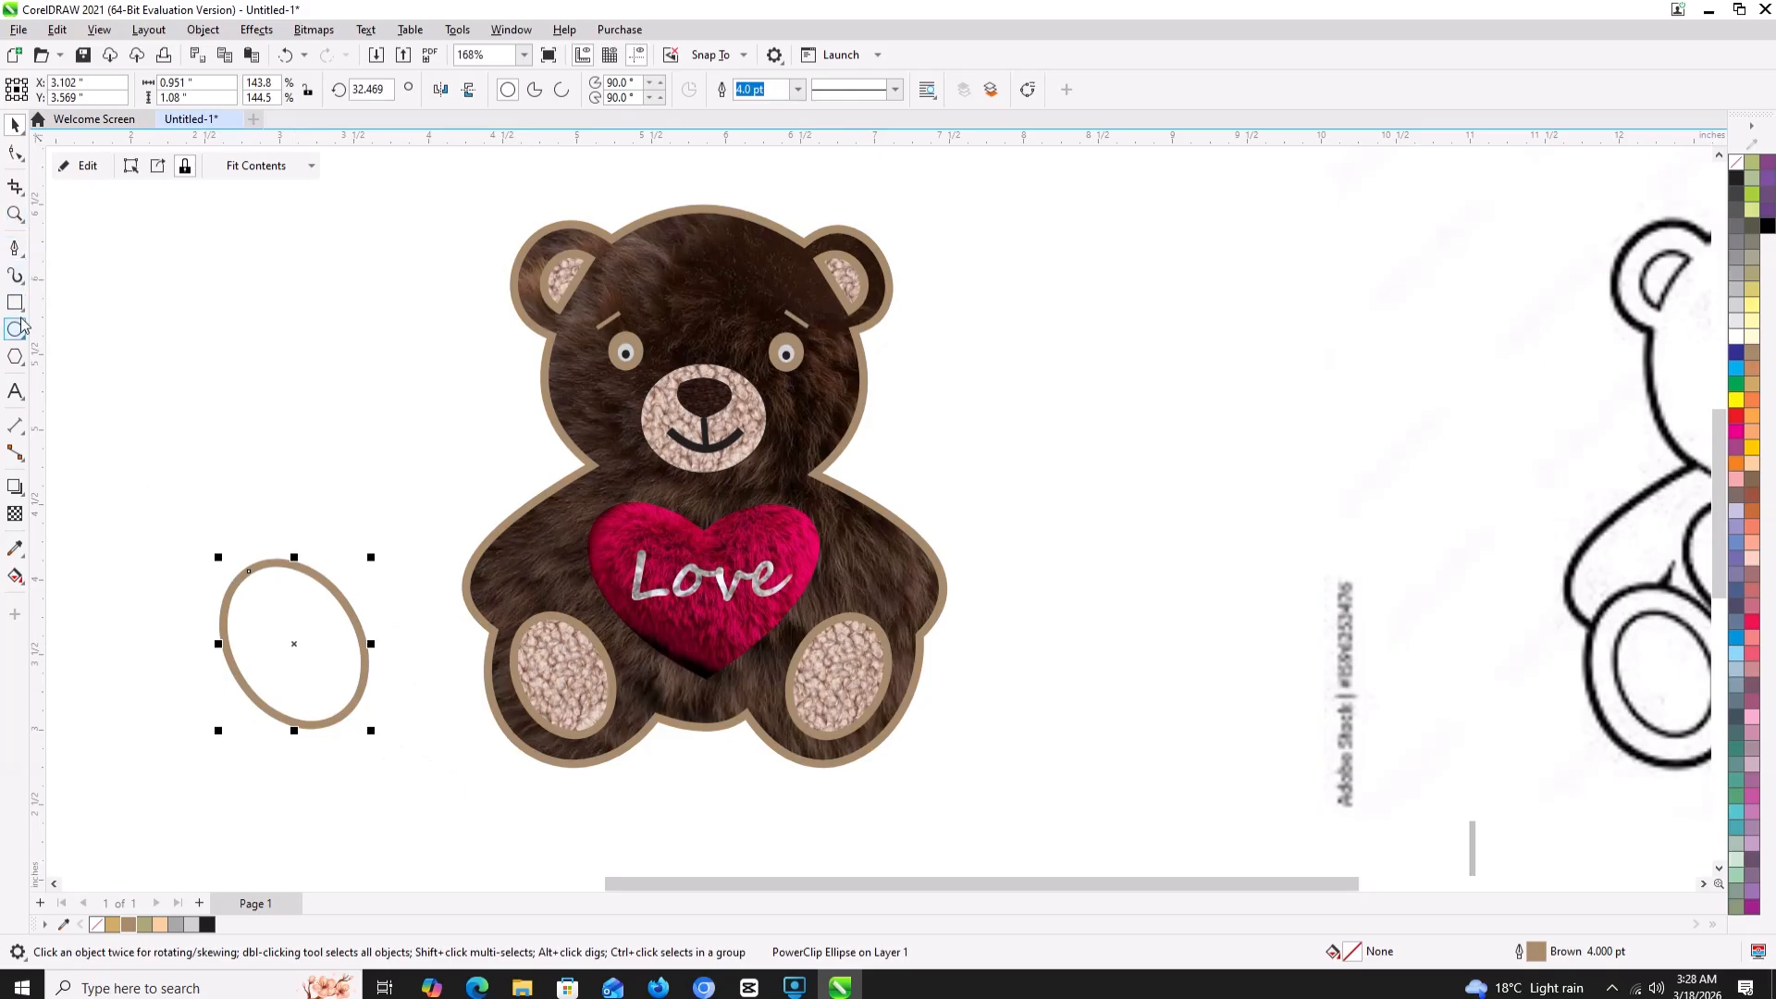
{"action": "left_click_drag", "start_coordinate": [297, 647], "coordinate": [381, 601]}
{"action": "right_click", "coordinate": [381, 602]}
{"action": "left_click_drag", "start_coordinate": [153, 449], "coordinate": [458, 794]}
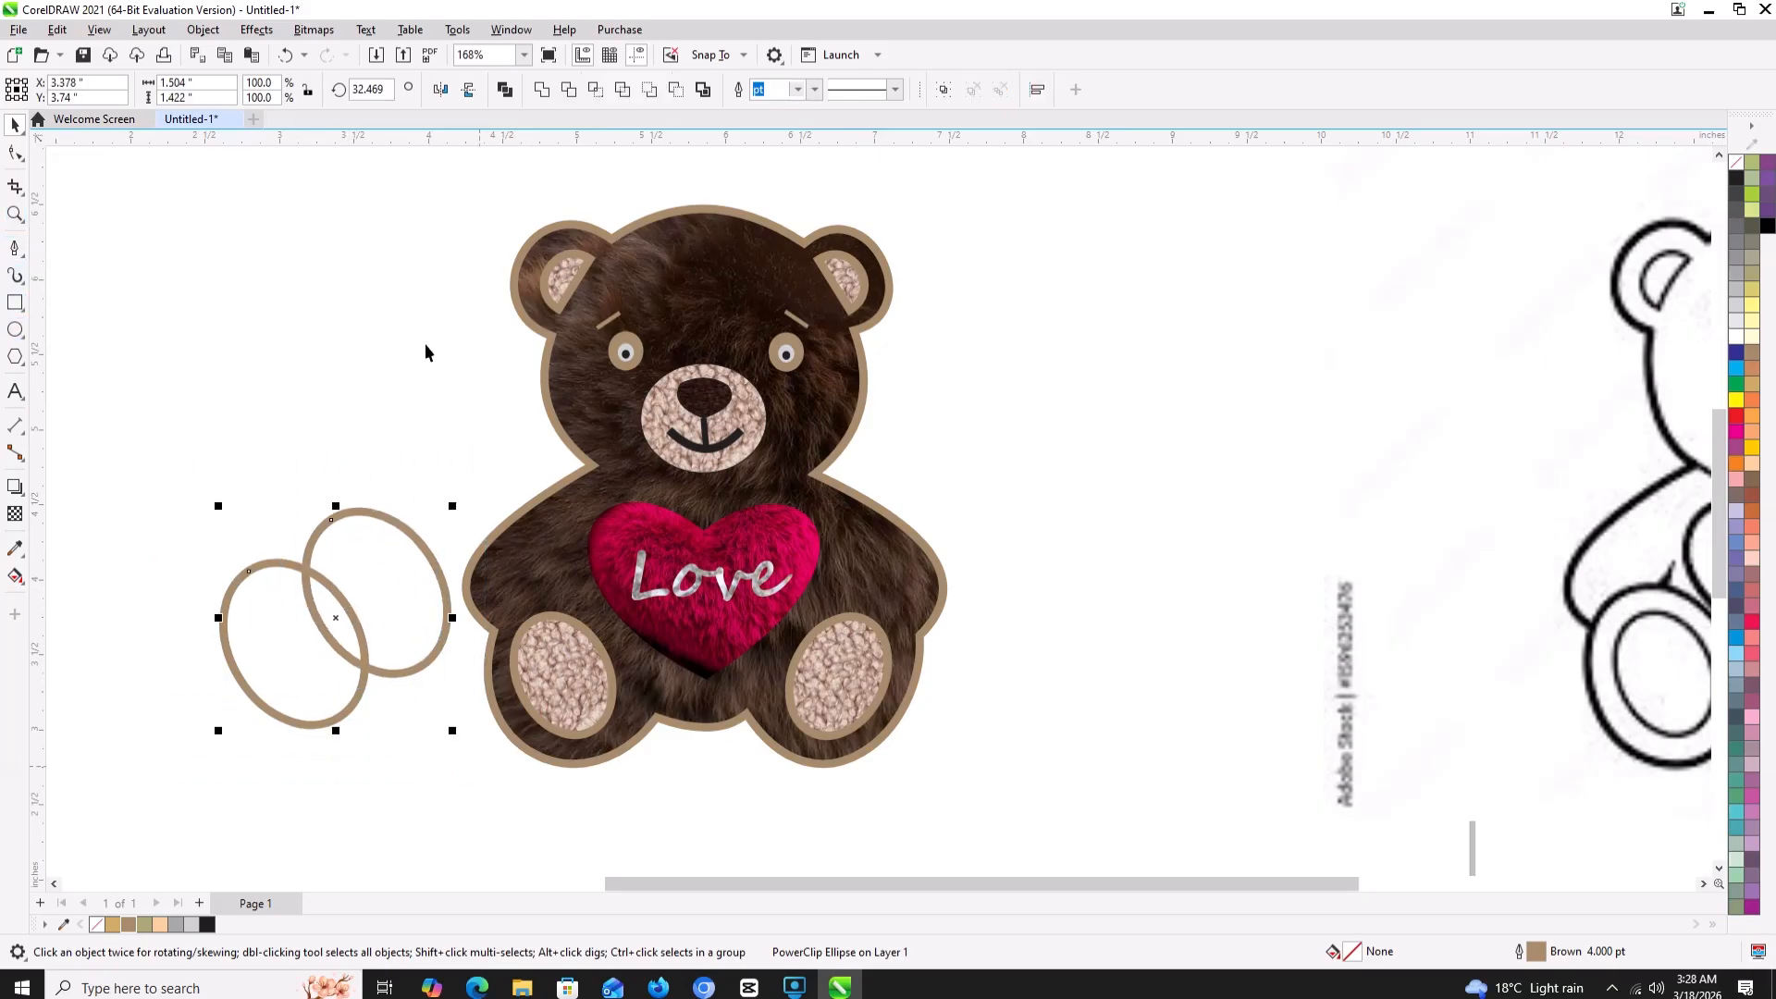
- Try to trim one brown ellipse with the other, then undo the trim
{"action": "left_click", "coordinate": [568, 89]}
{"action": "left_click_drag", "start_coordinate": [356, 508], "coordinate": [369, 375]}
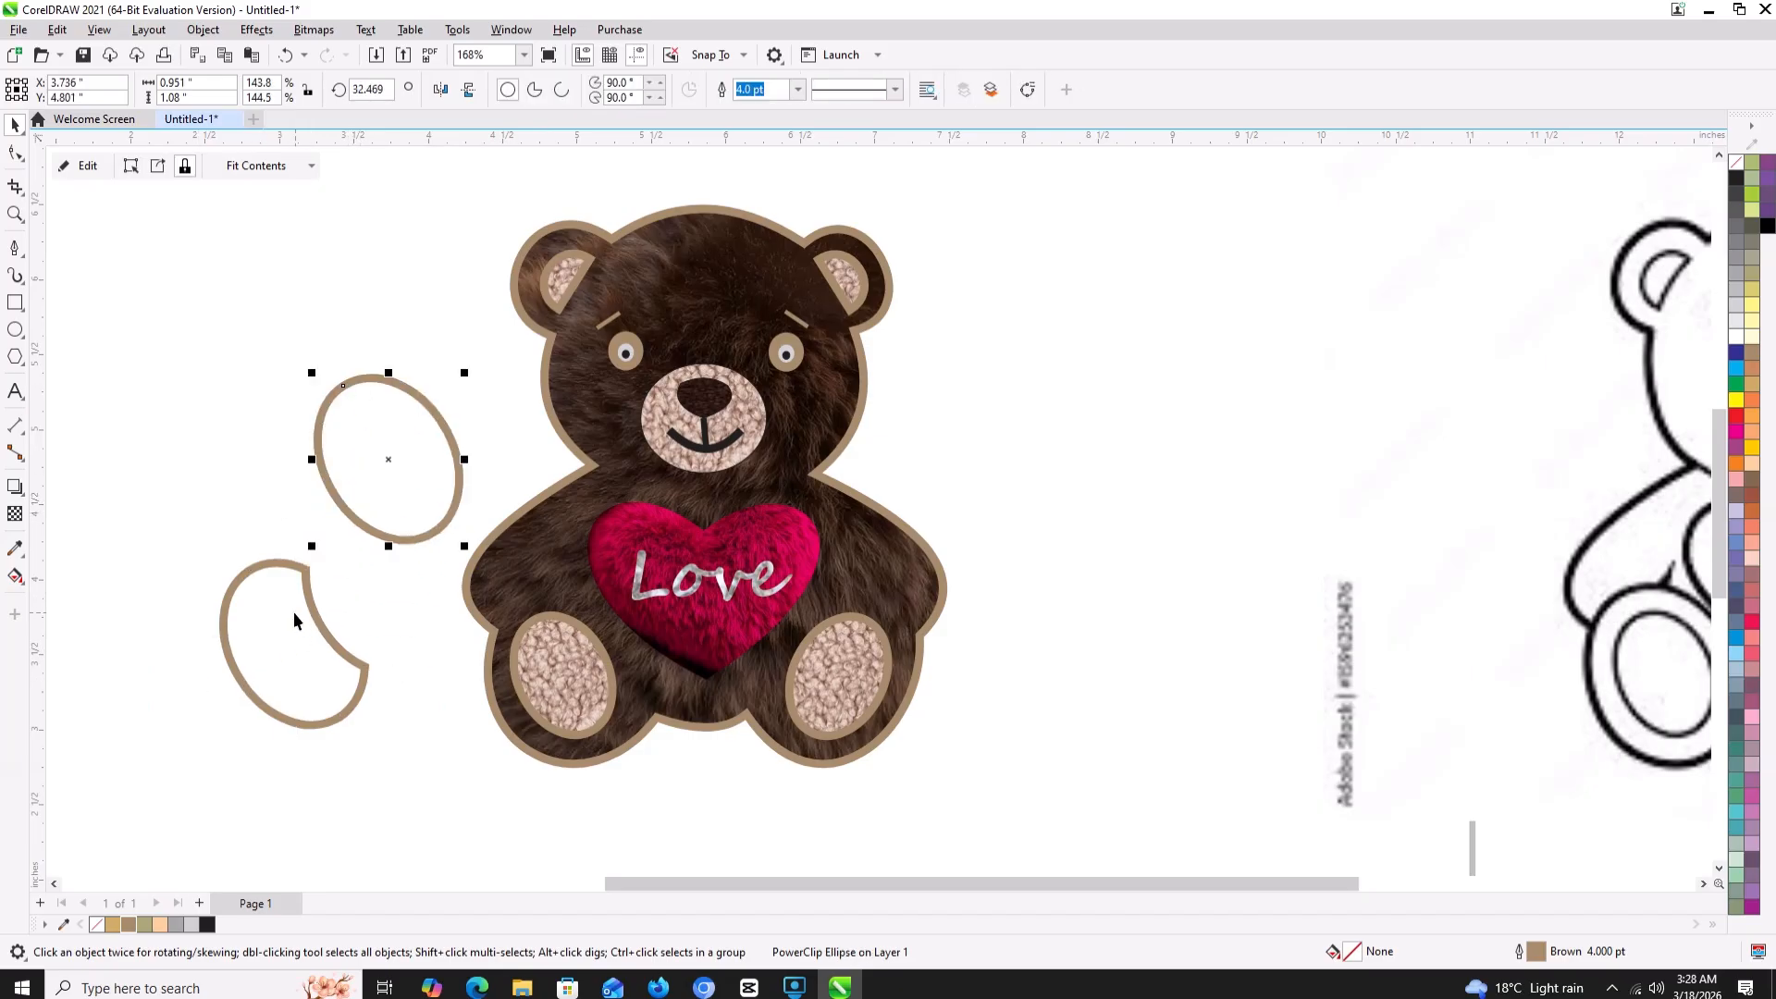
{"action": "key", "text": "ctrl+z"}
{"action": "key", "text": "ctrl+z"}
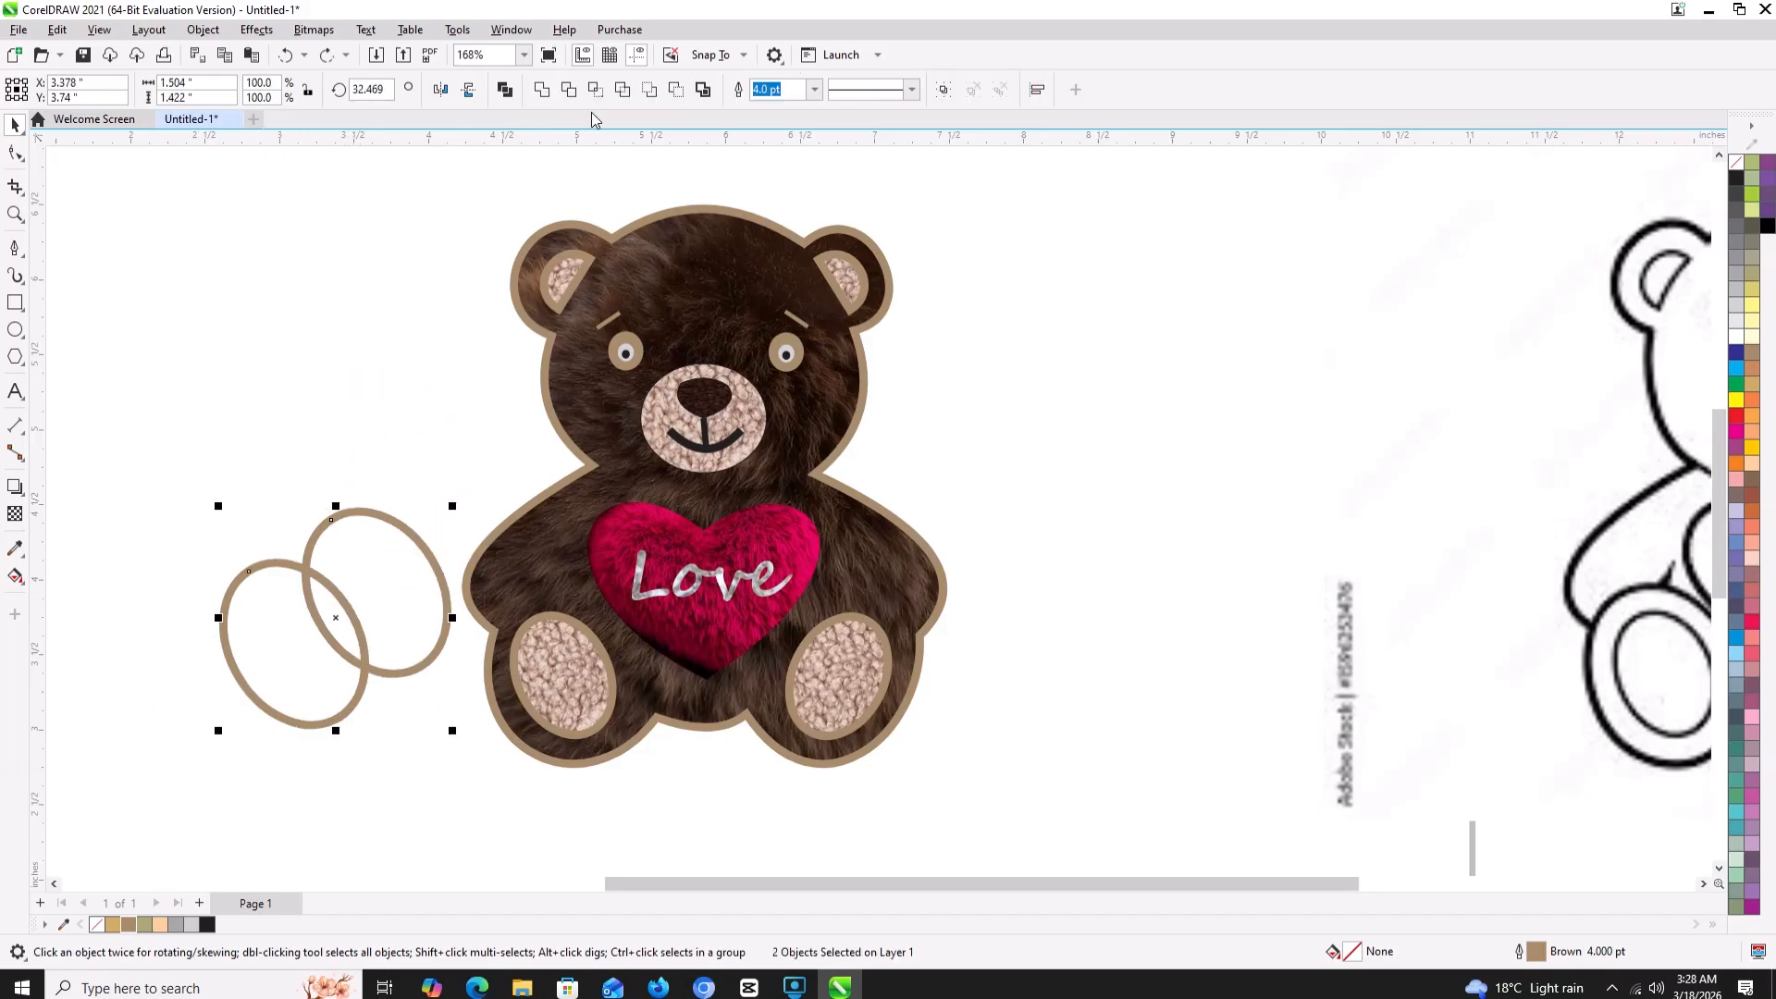
- Weld the two overlapping brown ellipses and delete the welded shape
{"action": "left_click", "coordinate": [541, 89]}
{"action": "left_click_drag", "start_coordinate": [407, 506], "coordinate": [368, 462]}
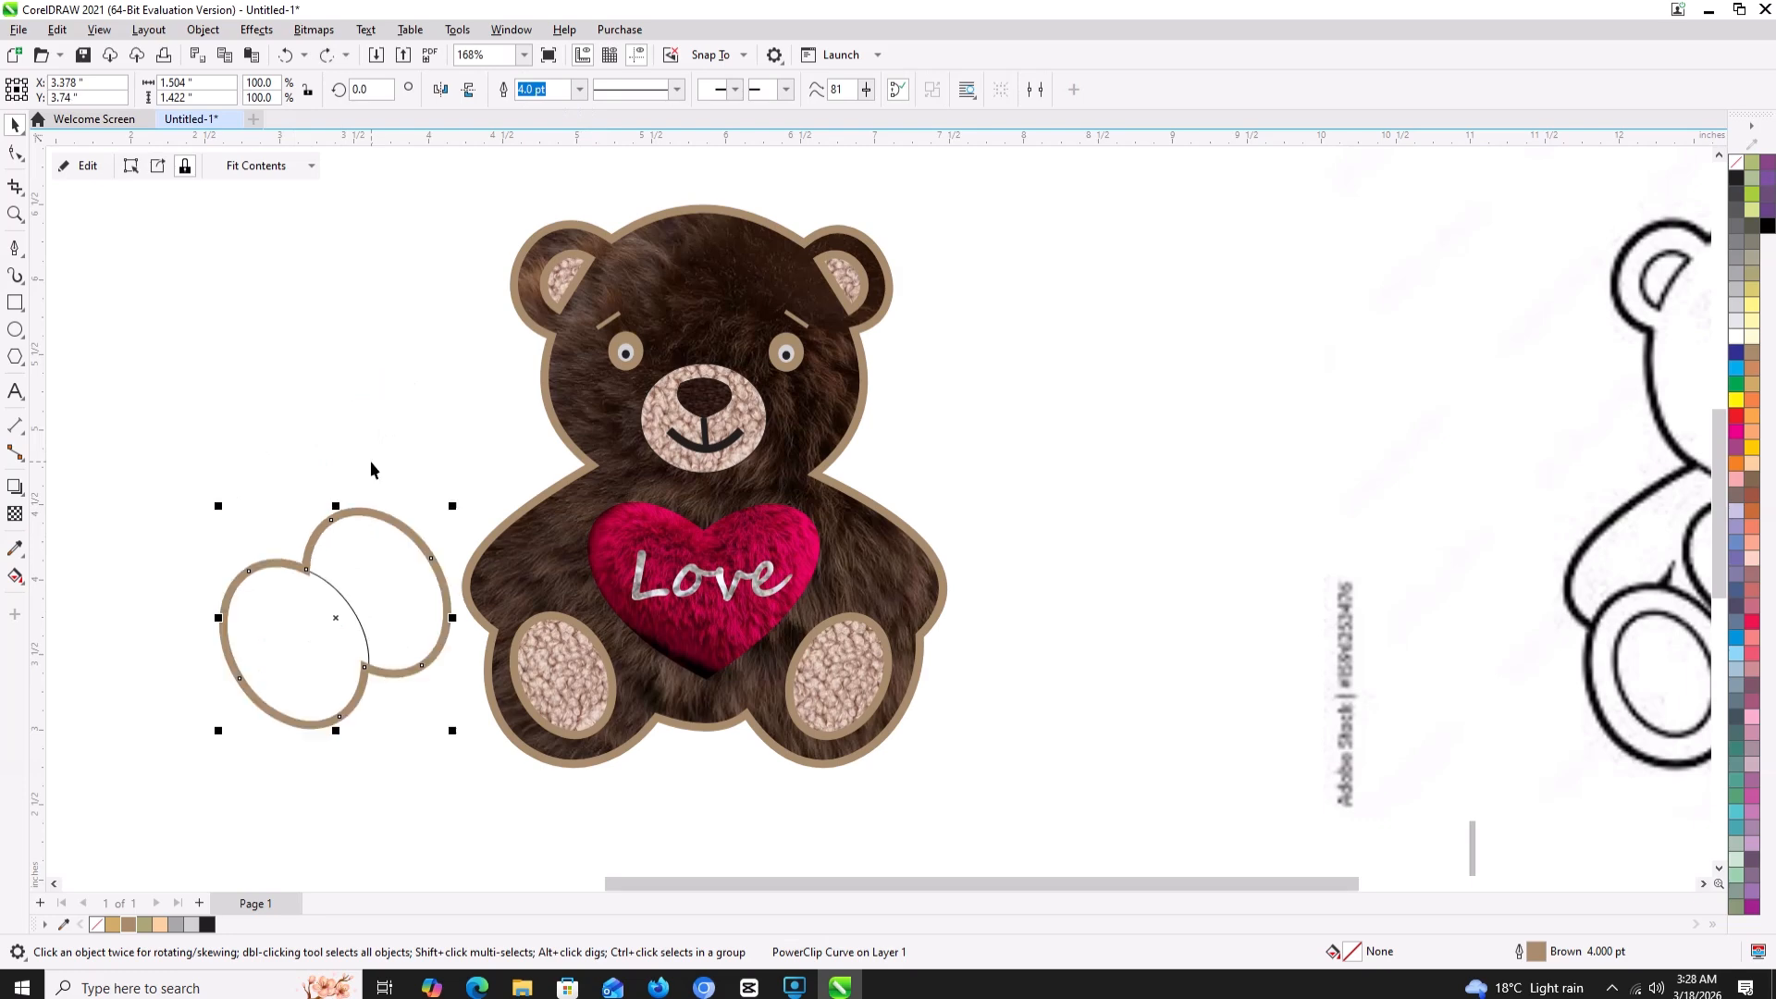
{"action": "key", "text": "Delete"}
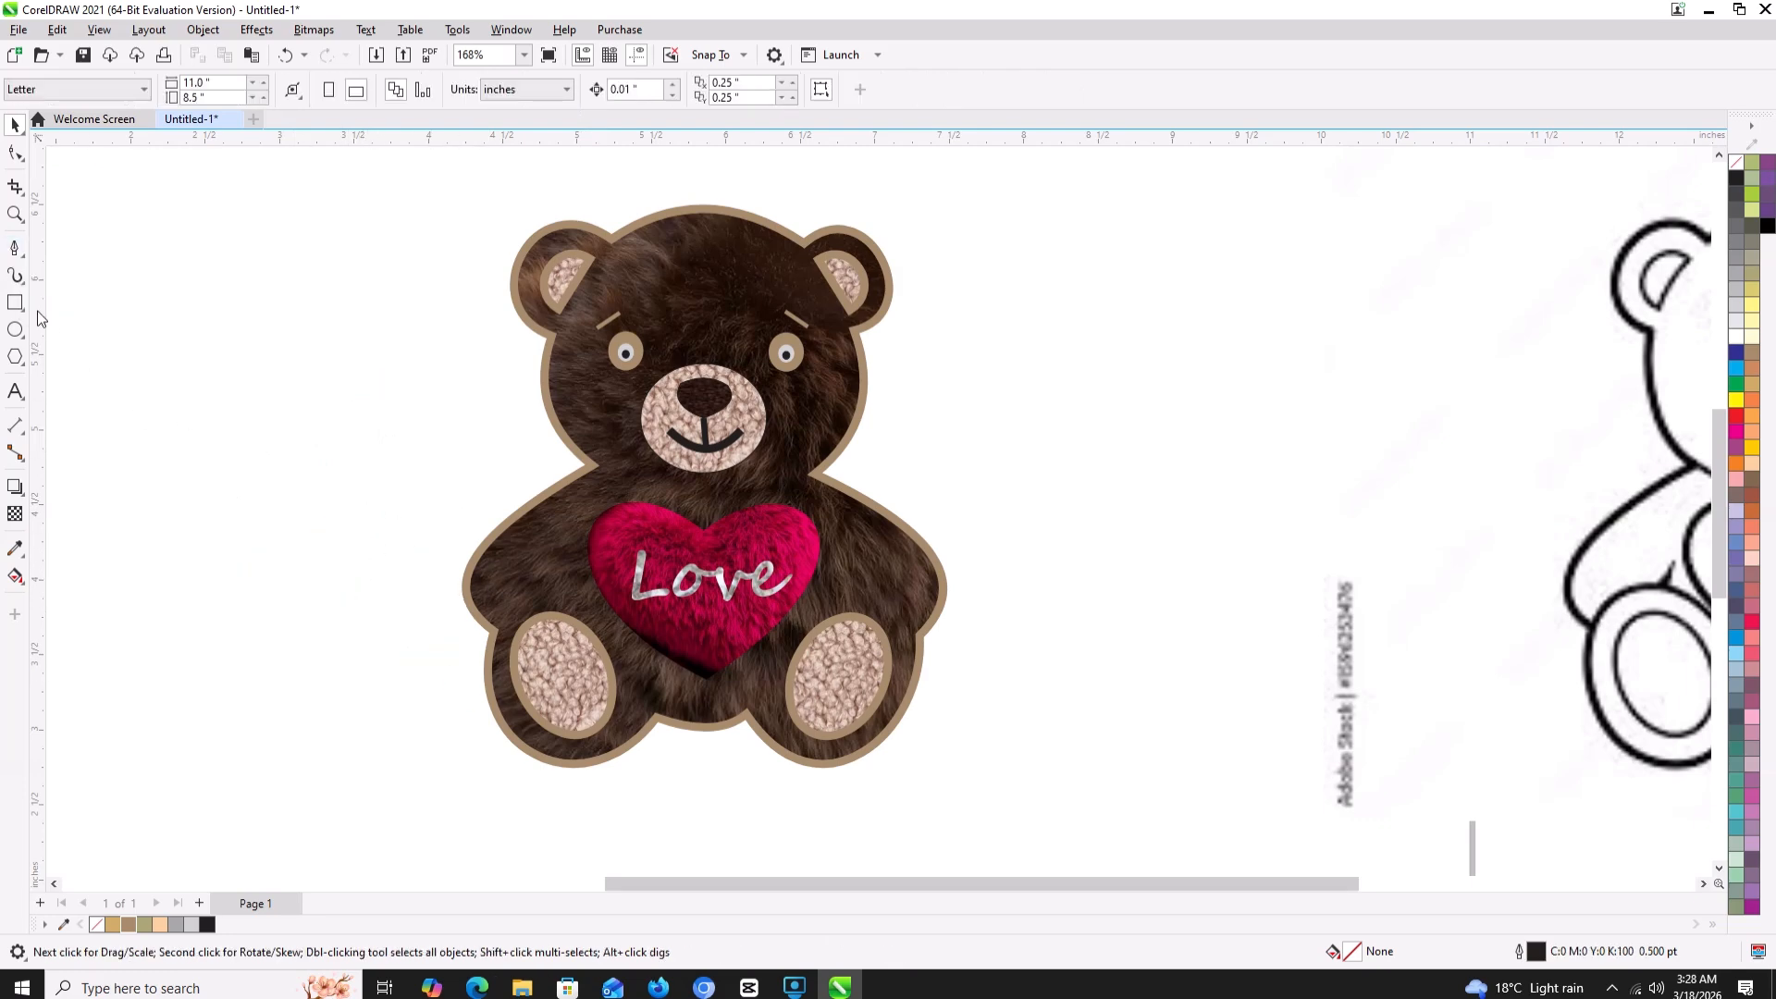
{"action": "left_click", "coordinate": [13, 248]}
{"action": "left_click", "coordinate": [309, 300]}
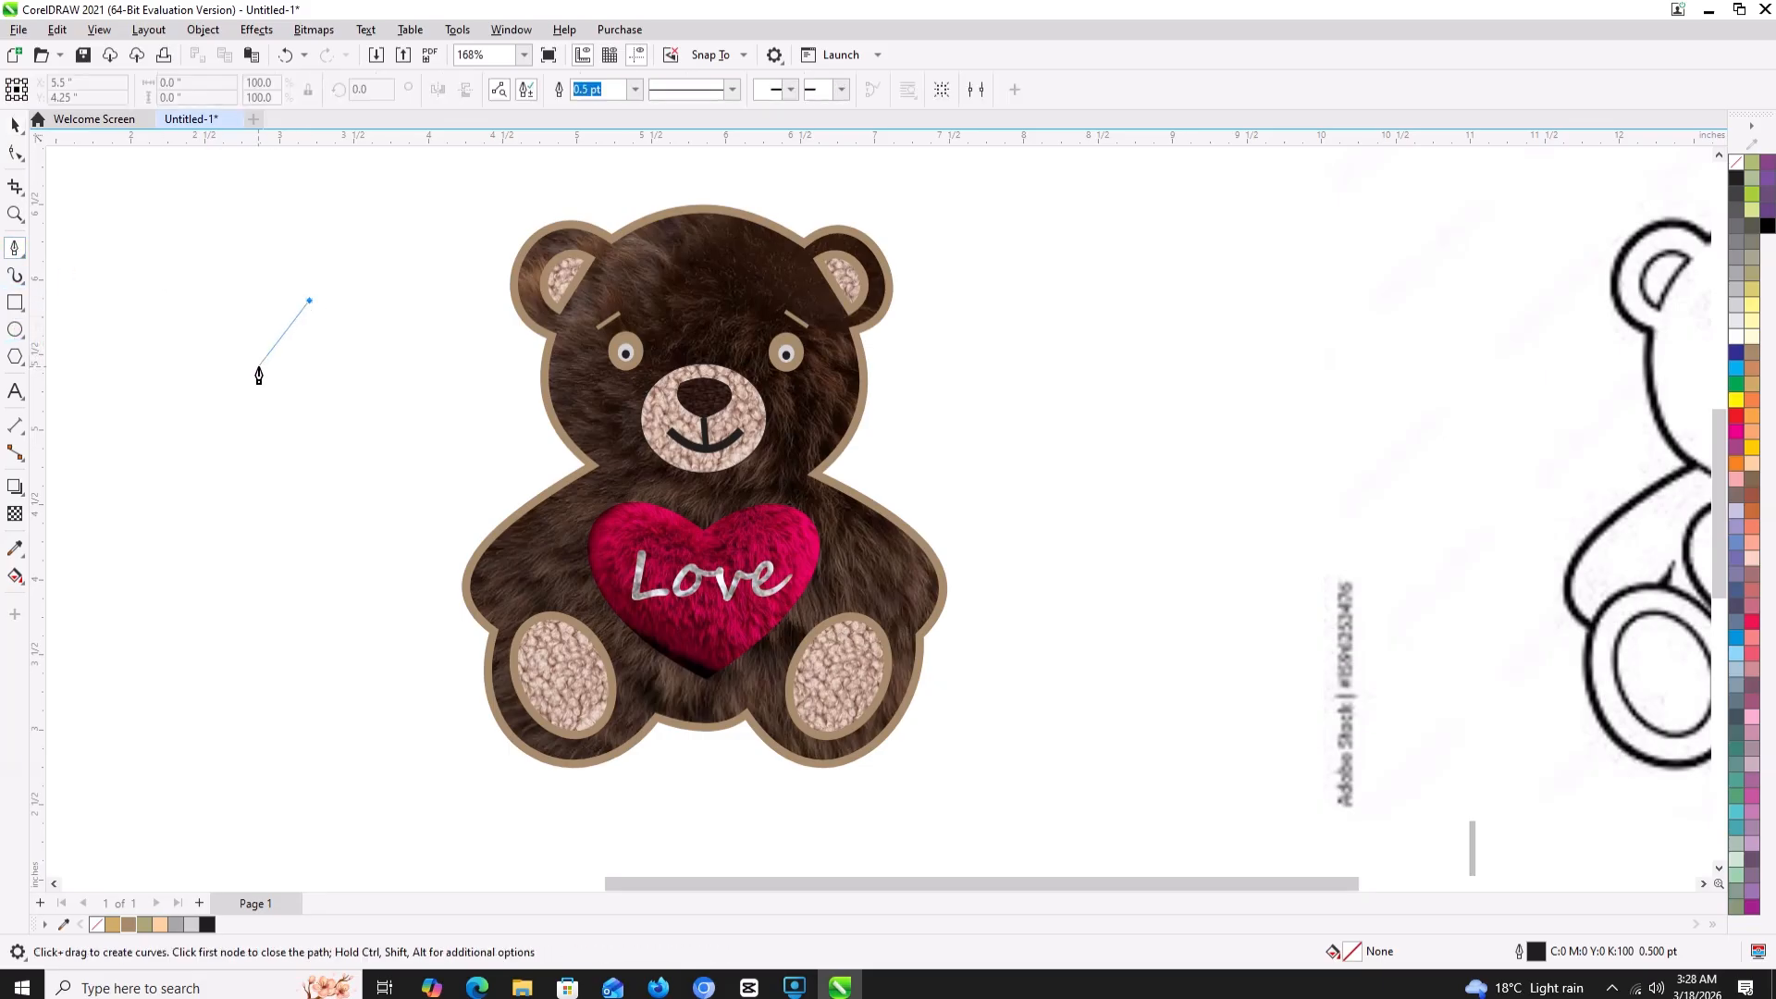
{"action": "left_click", "coordinate": [259, 367]}
{"action": "key", "text": "Delete"}
- Zoom in on the whole teddy bear and review it in full-screen preview
{"action": "left_click", "coordinate": [15, 214]}
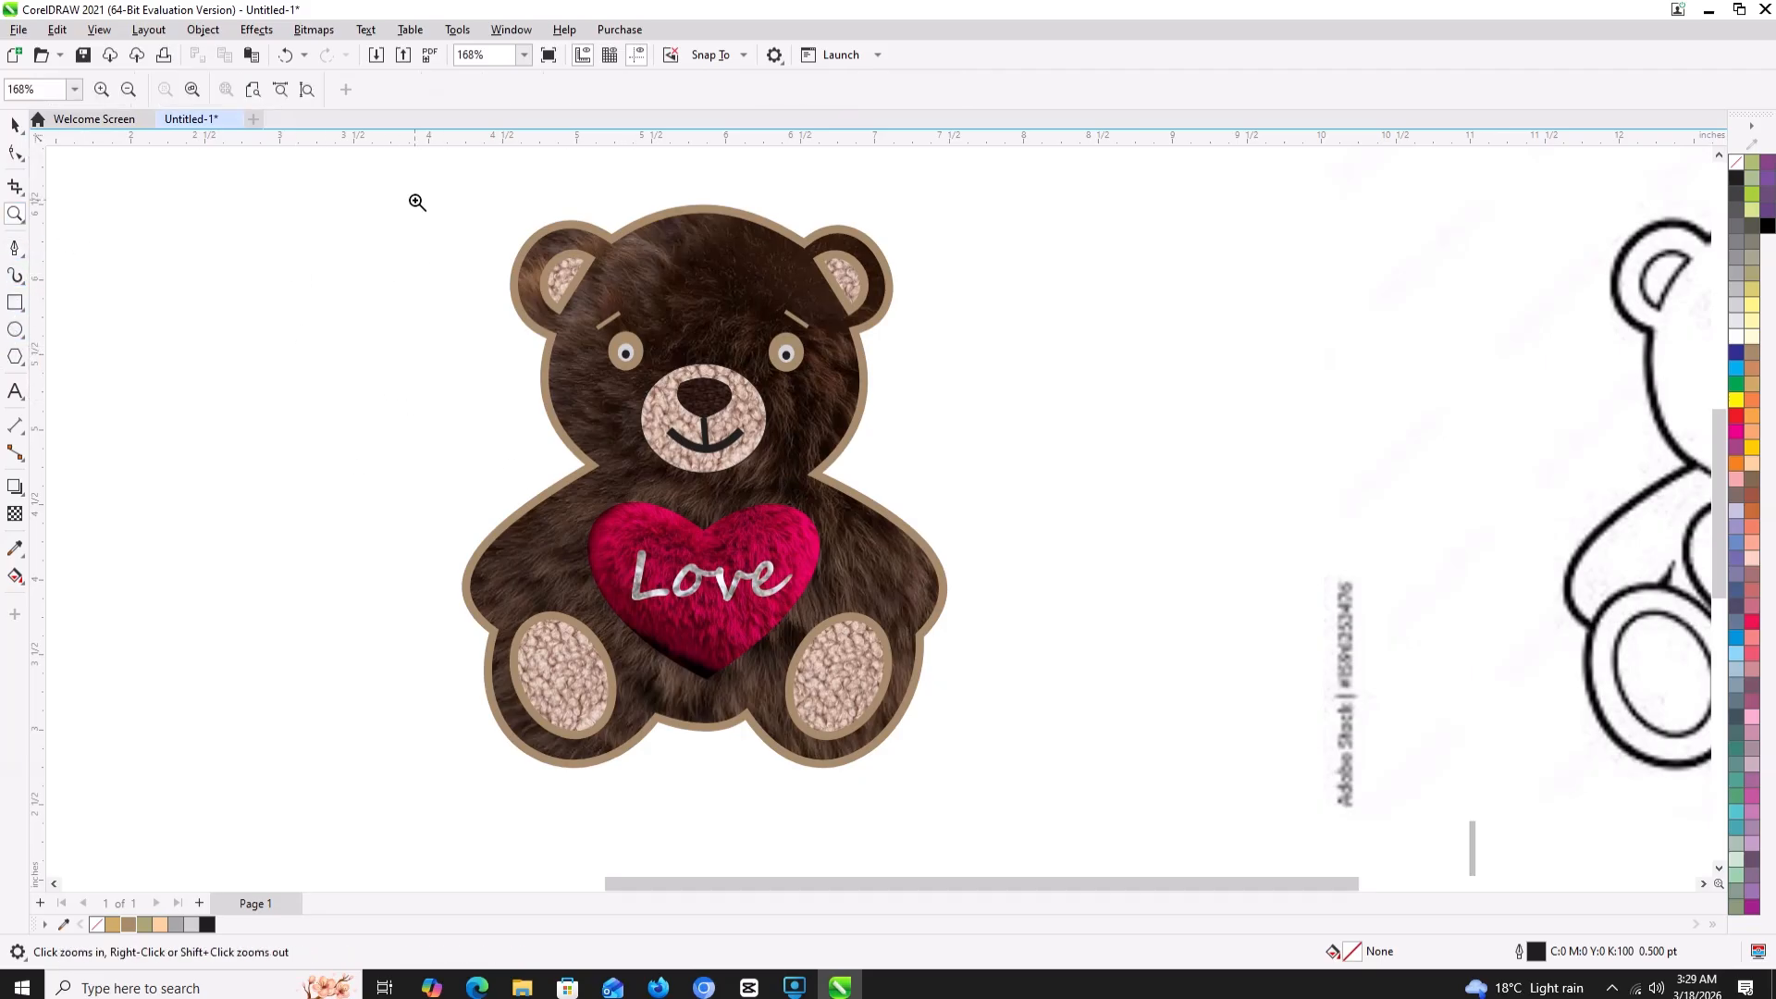
{"action": "left_click_drag", "start_coordinate": [417, 202], "coordinate": [1025, 792]}
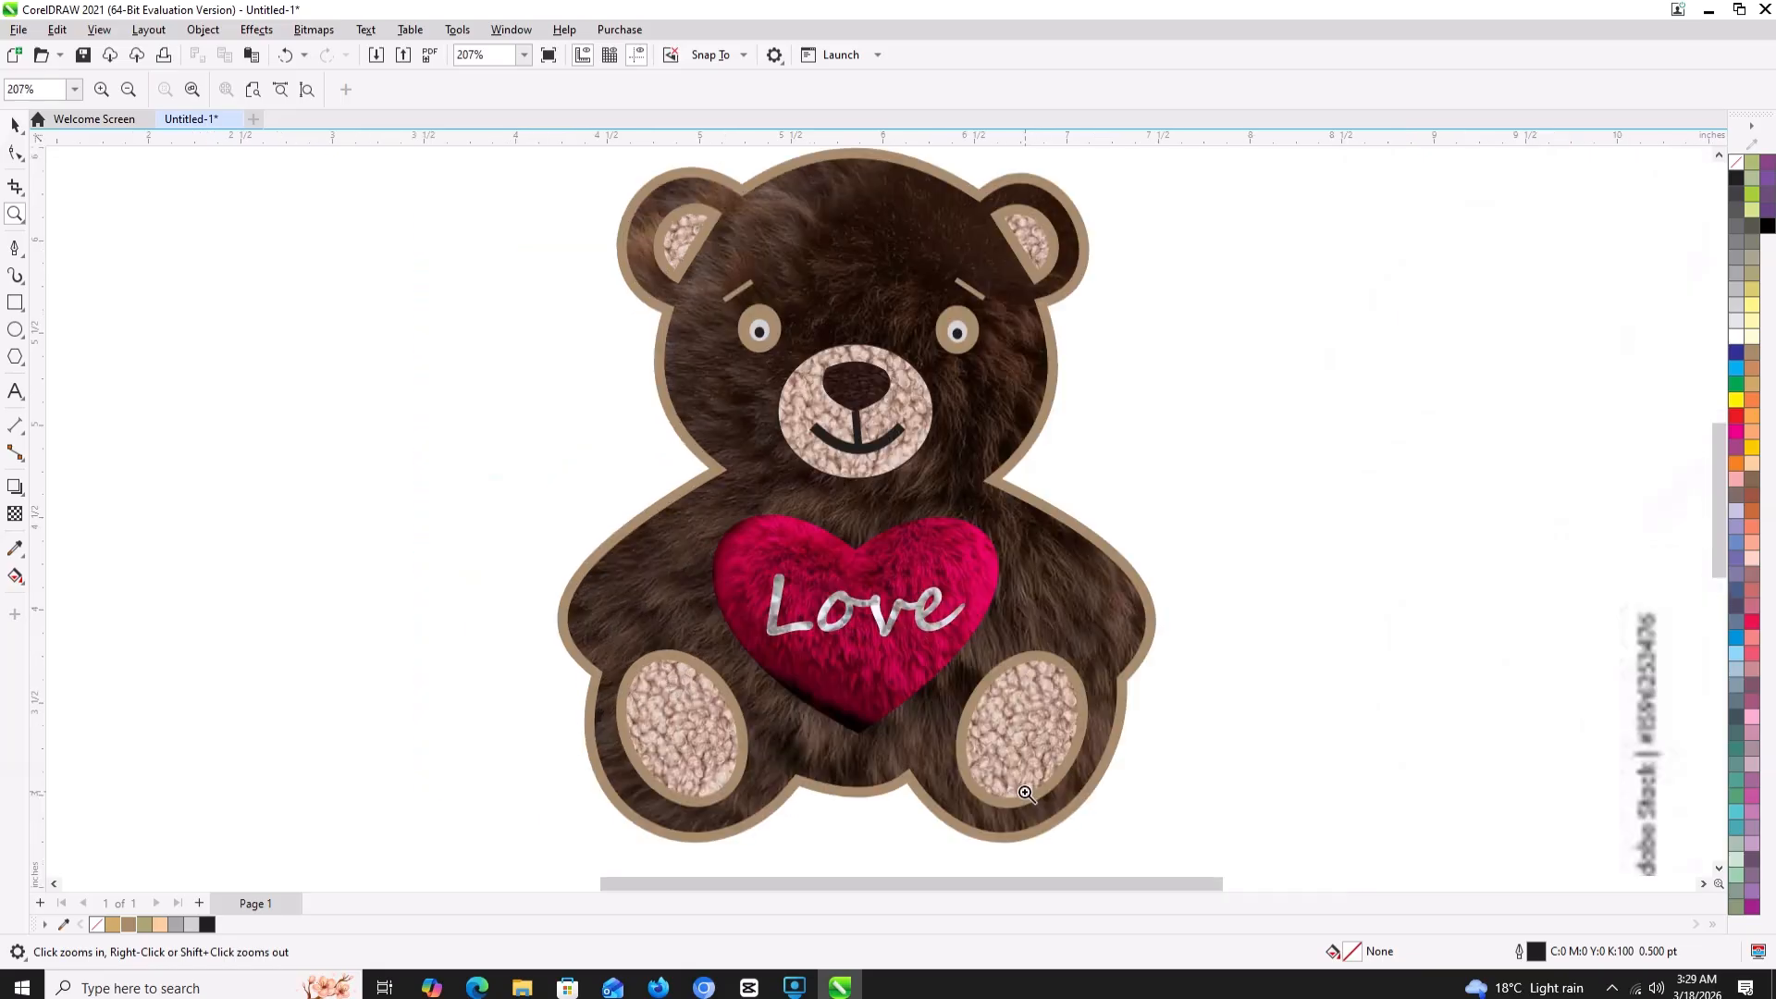
{"action": "left_click", "coordinate": [550, 55]}
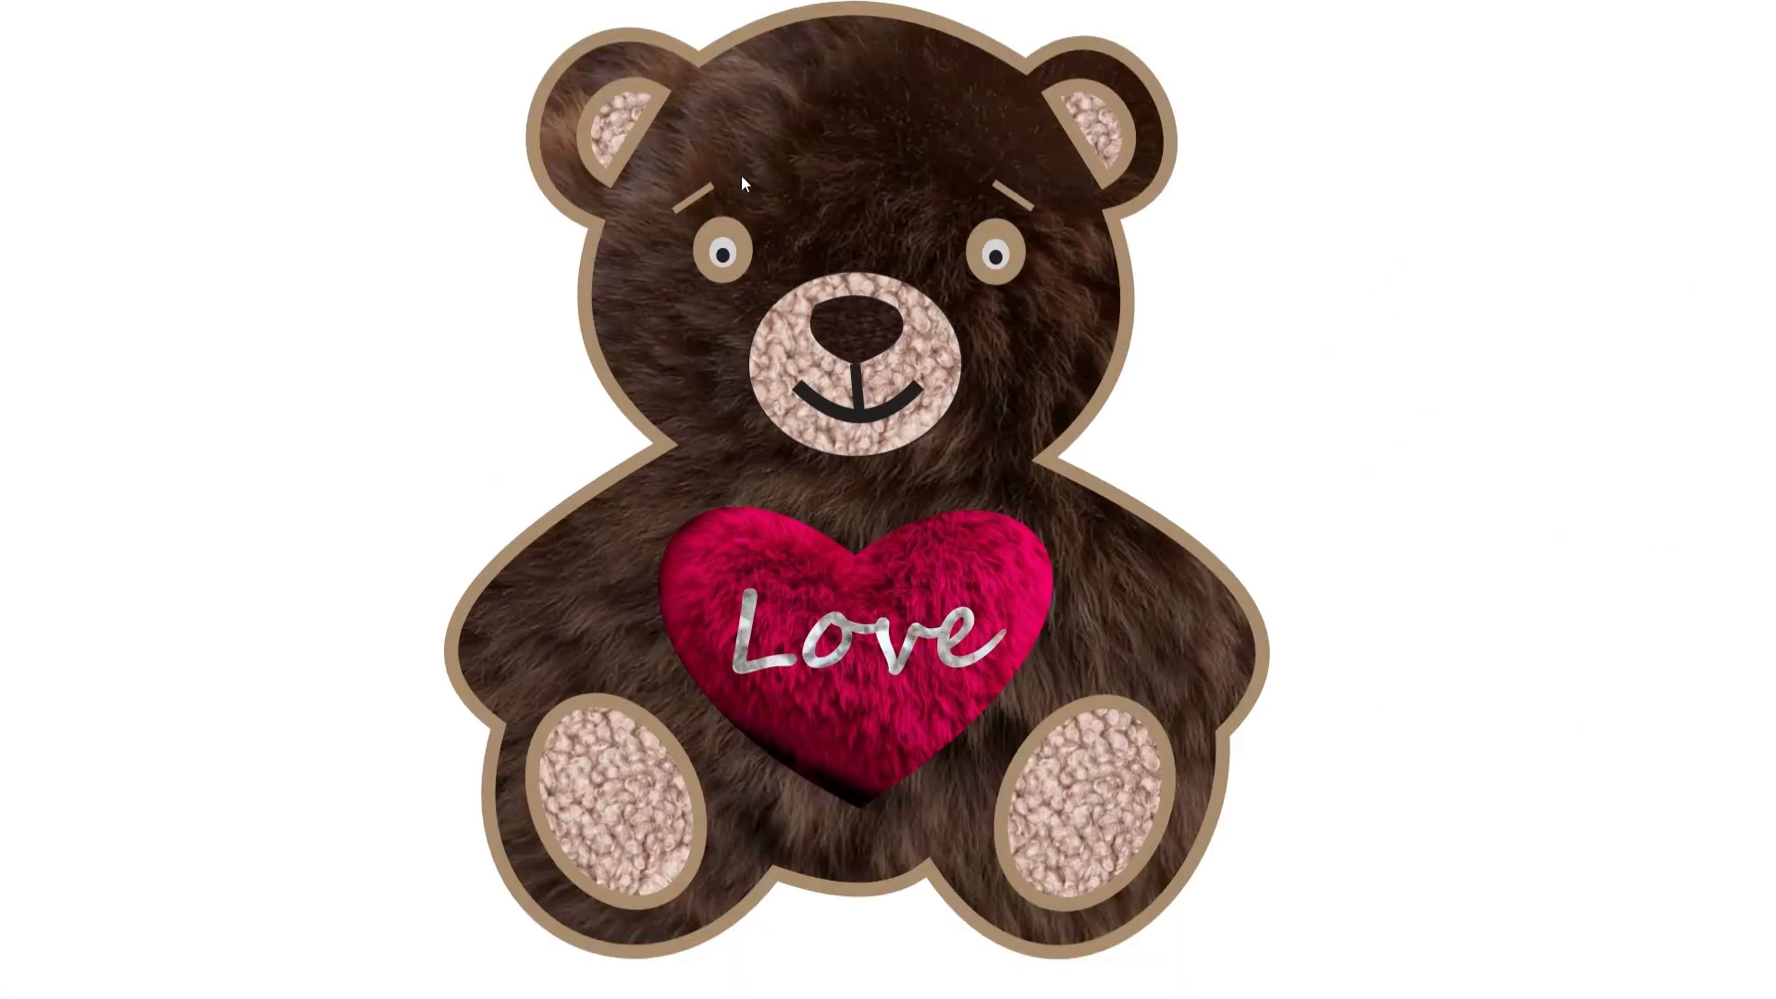